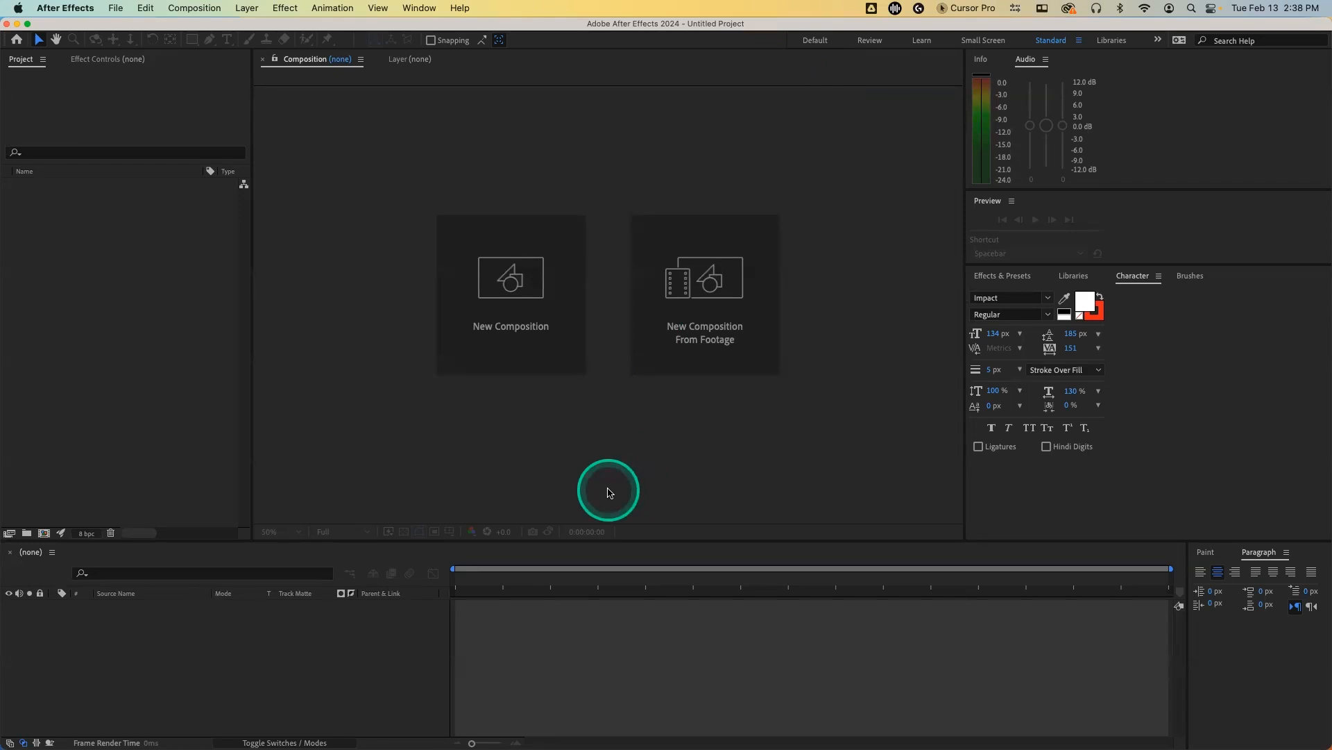
Step: Switch to Chrome to examine the Wikipedia article and diagram on parallax, and return to After Effects
mouse_move(489, 746)
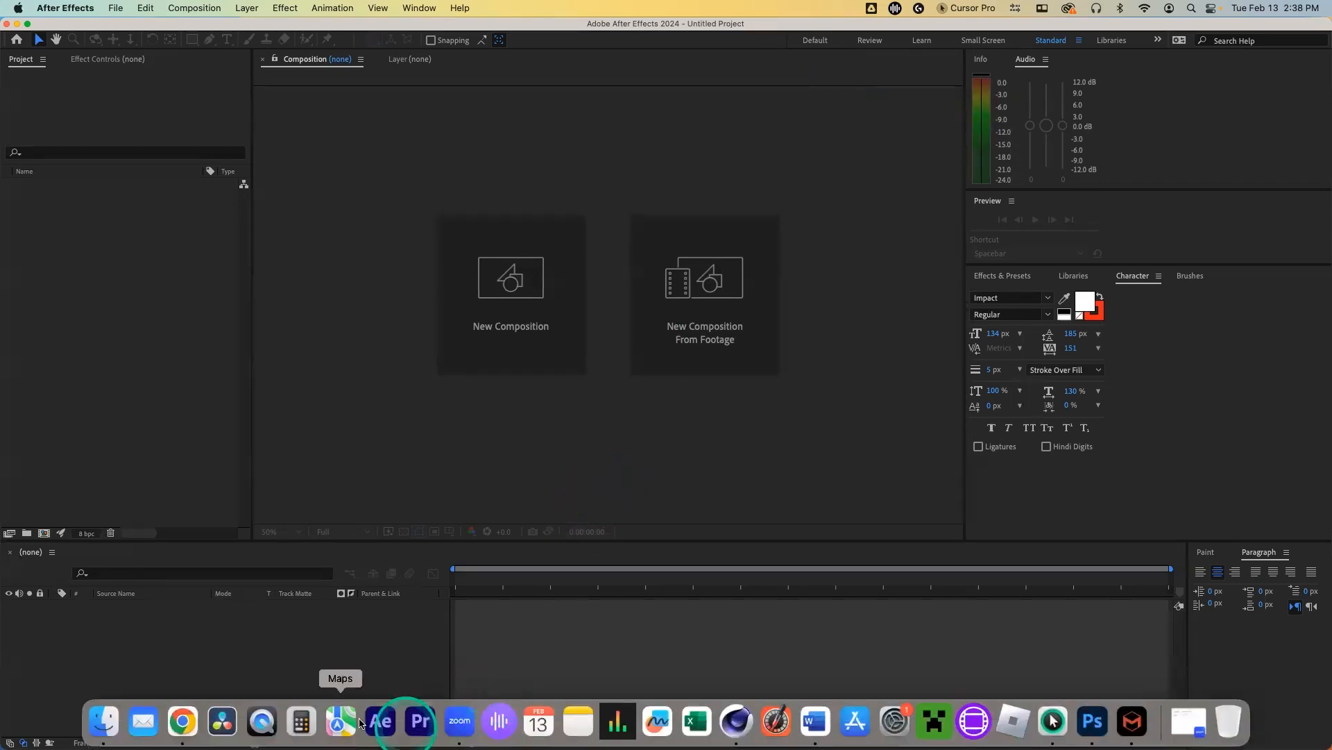
click(183, 722)
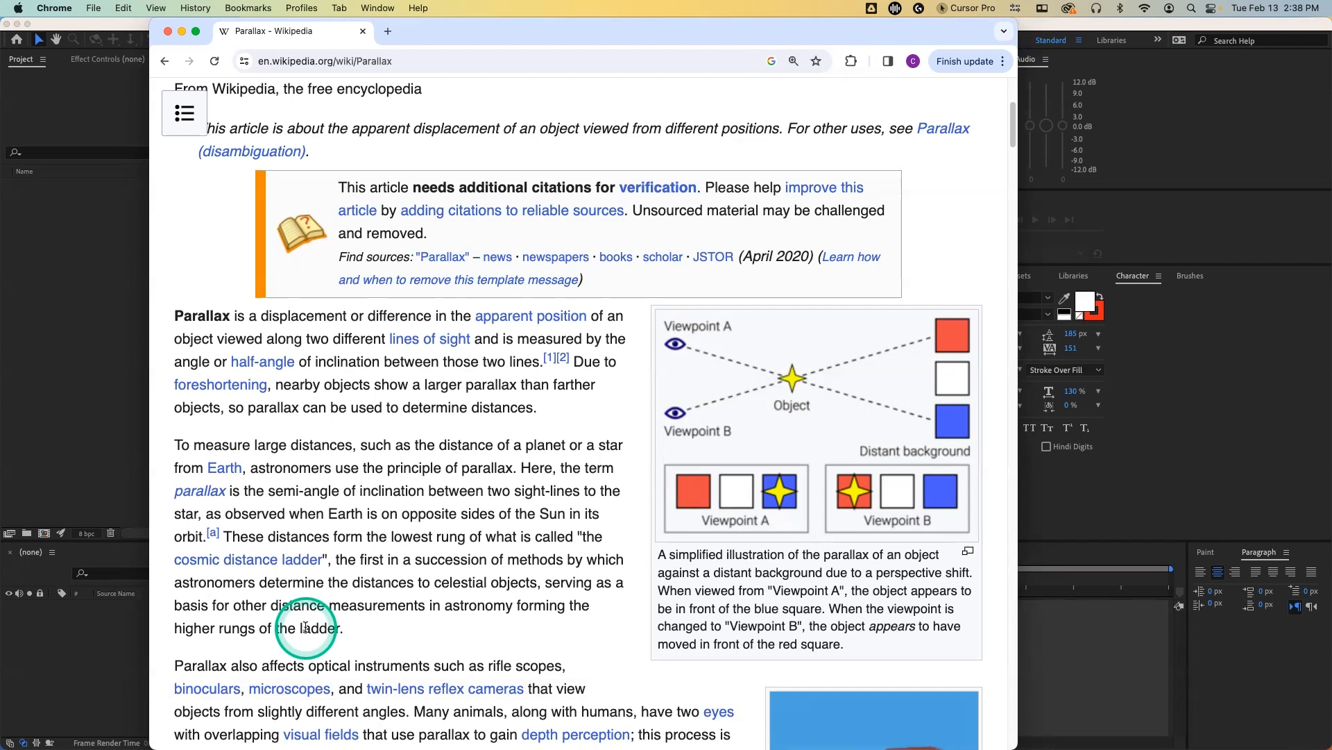
click(148, 529)
Step: Switch to Cinema 4D and raise the capsule to a Y position of about 48 cm
mouse_move(283, 737)
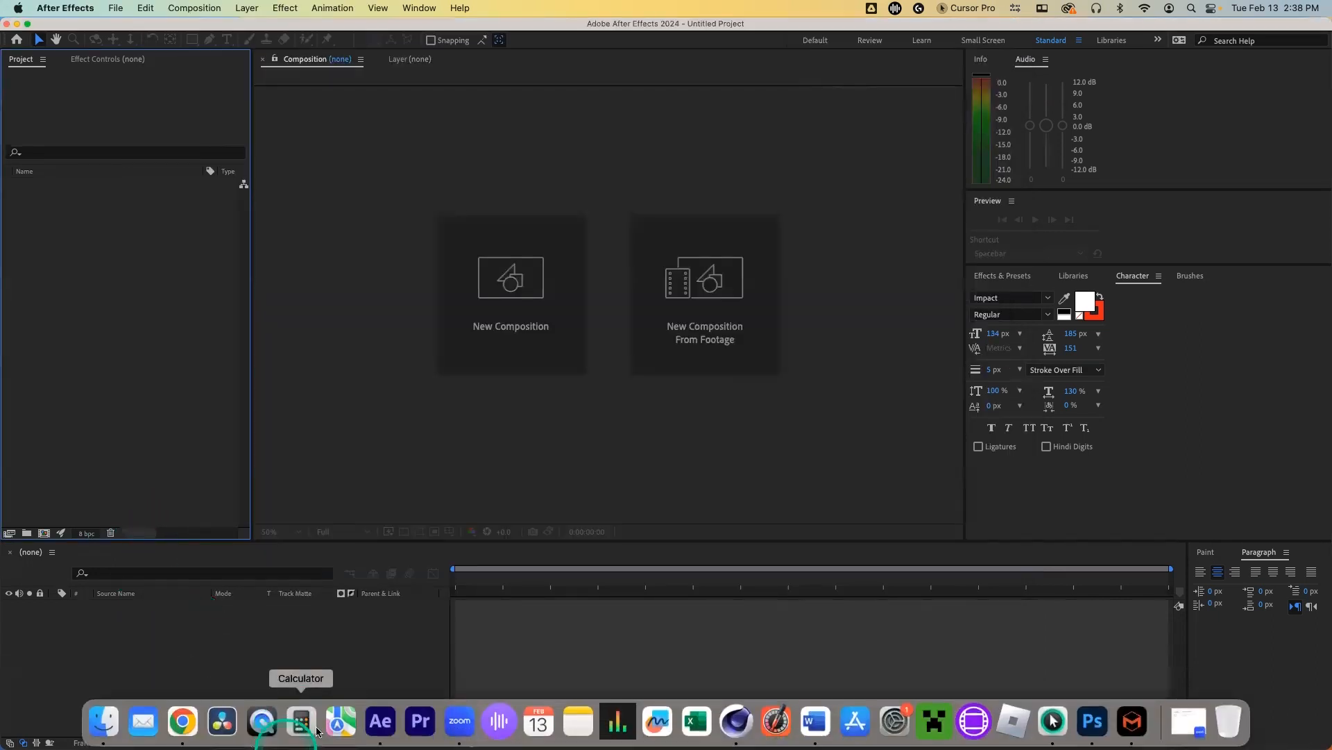
click(736, 721)
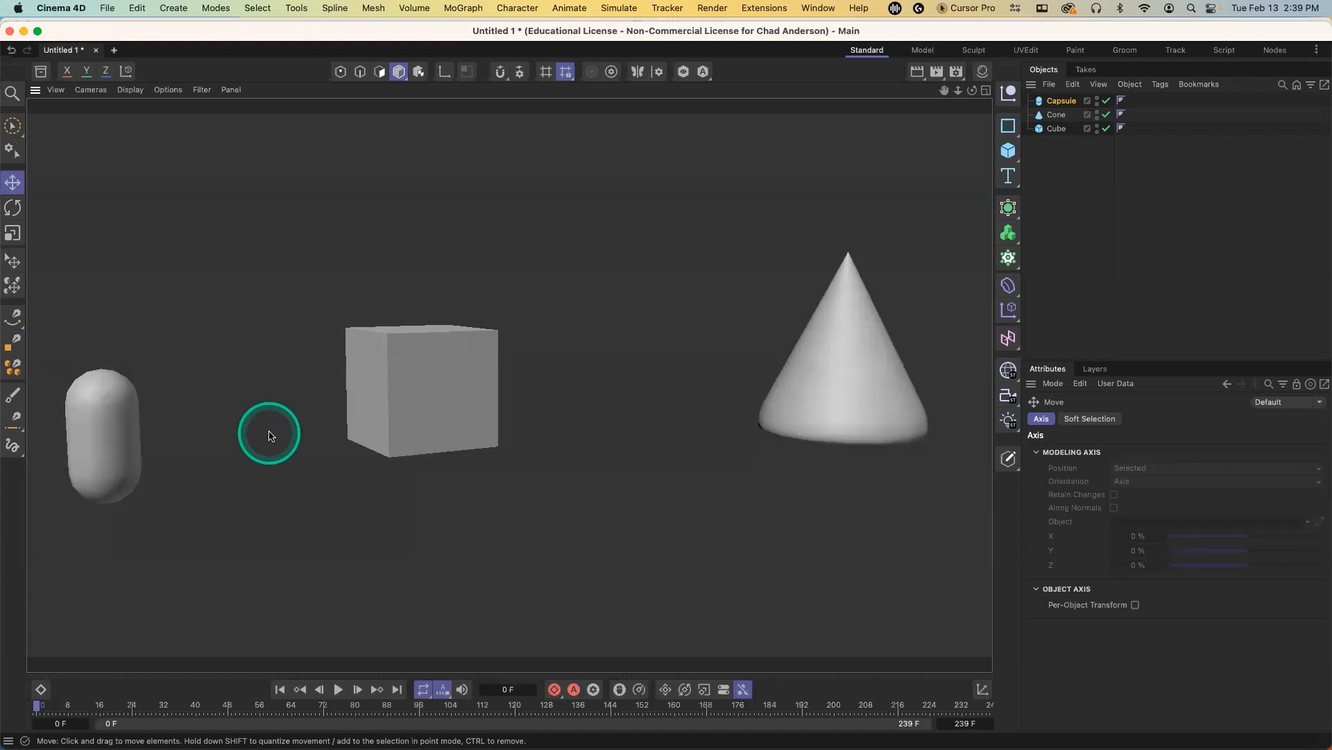
click(1063, 101)
click(1091, 419)
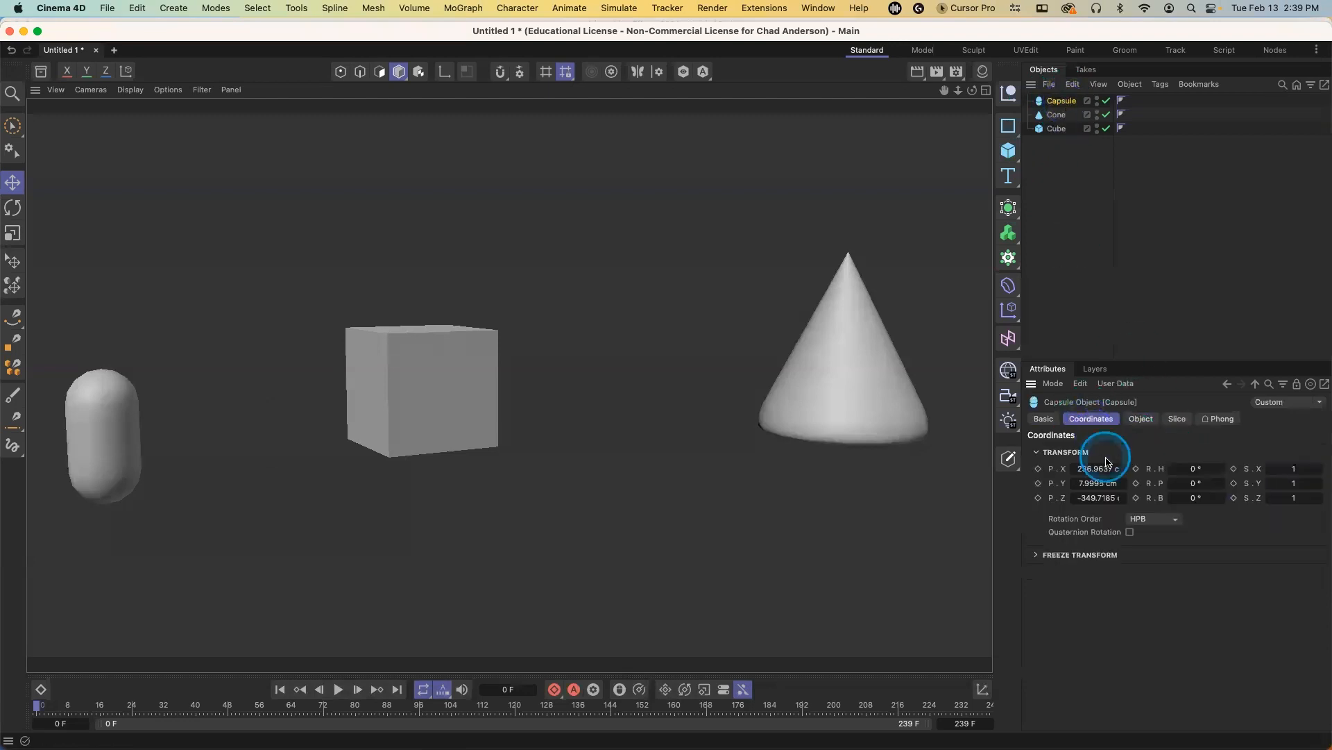
drag(1110, 484, 1100, 484)
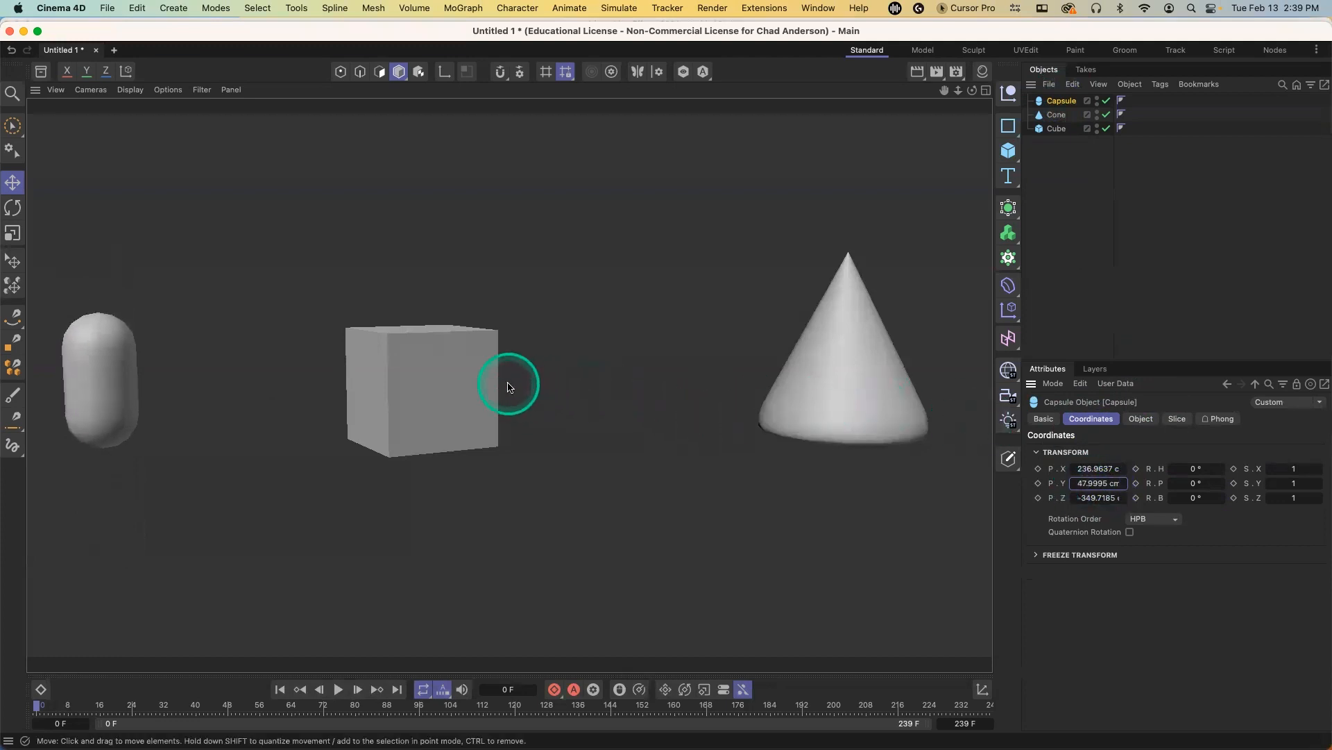
Step: Examine how the capsule, cube and cone shift relative to each other from different camera distances and angles
scroll(544, 377, up, 3)
mouse_move(537, 383)
mouse_down()
mouse_move(520, 381)
mouse_move(583, 375)
mouse_move(523, 368)
mouse_up()
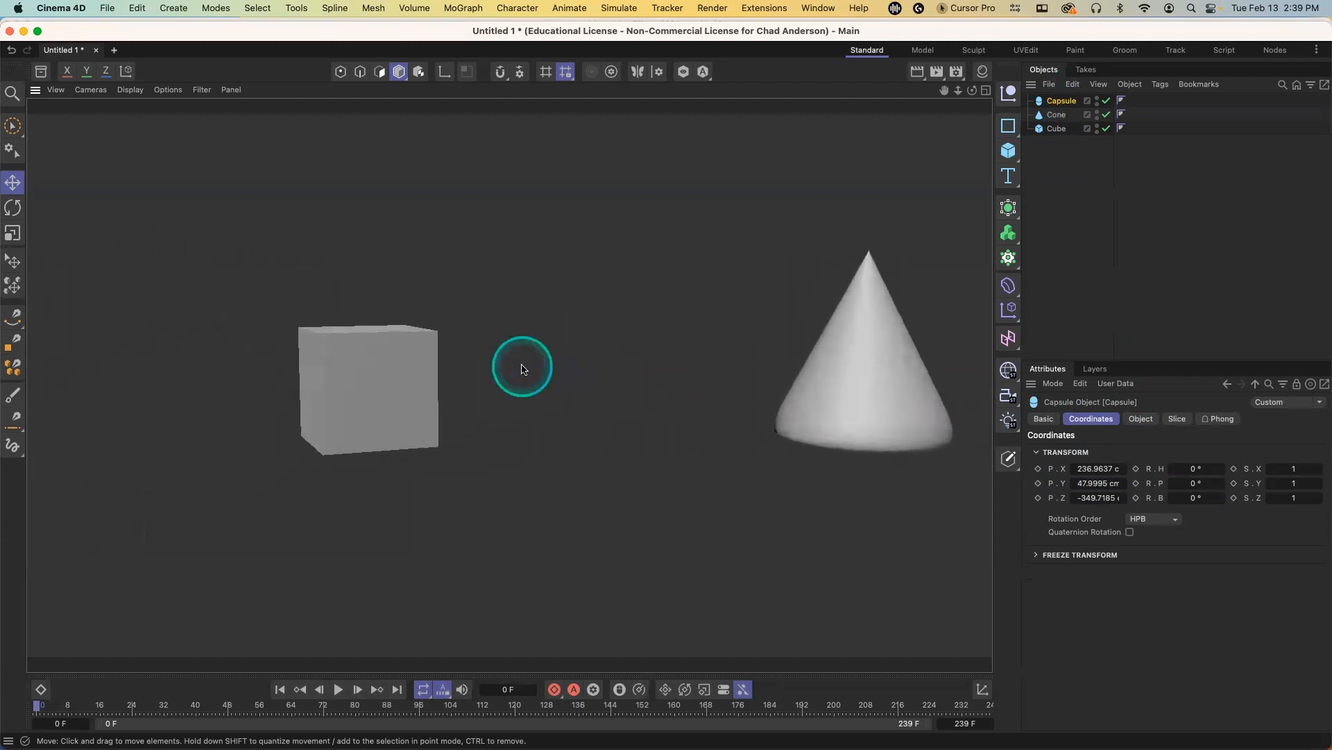
scroll(523, 378, down, 8)
scroll(543, 514, up, 3)
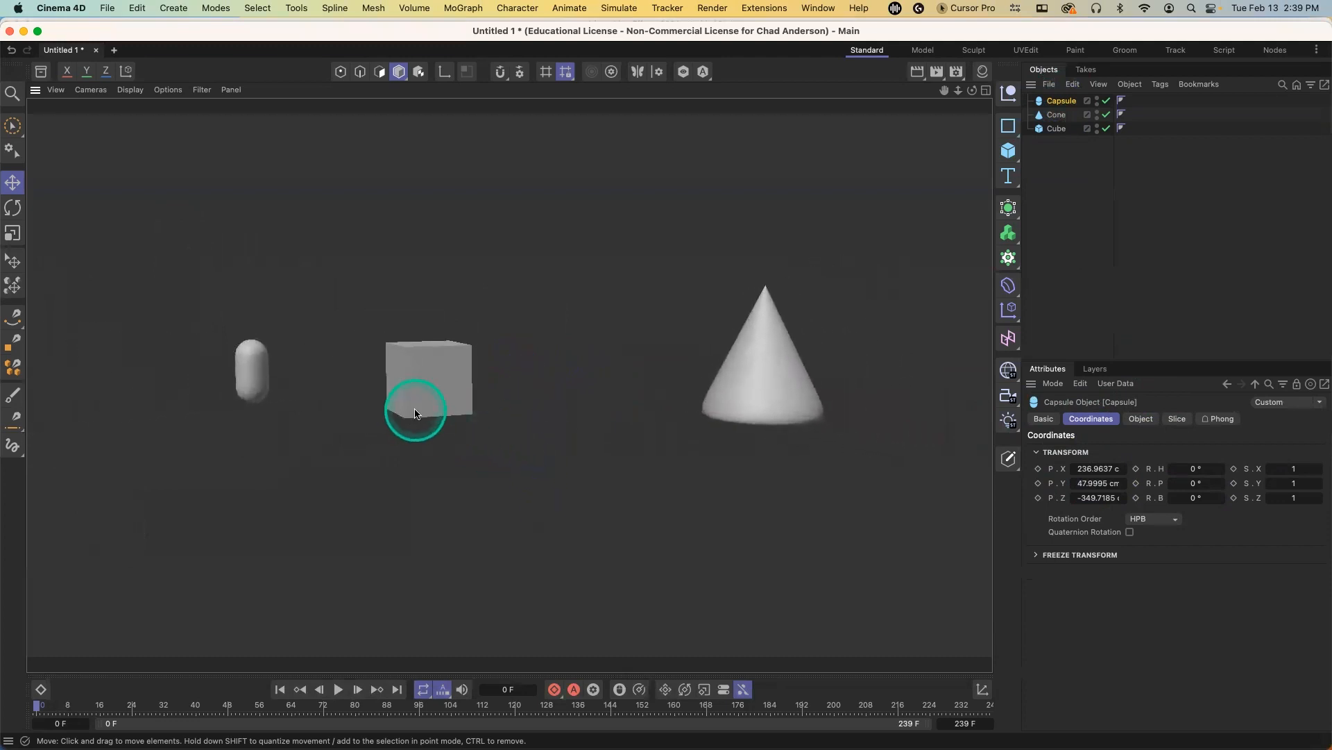
scroll(413, 406, up, 6)
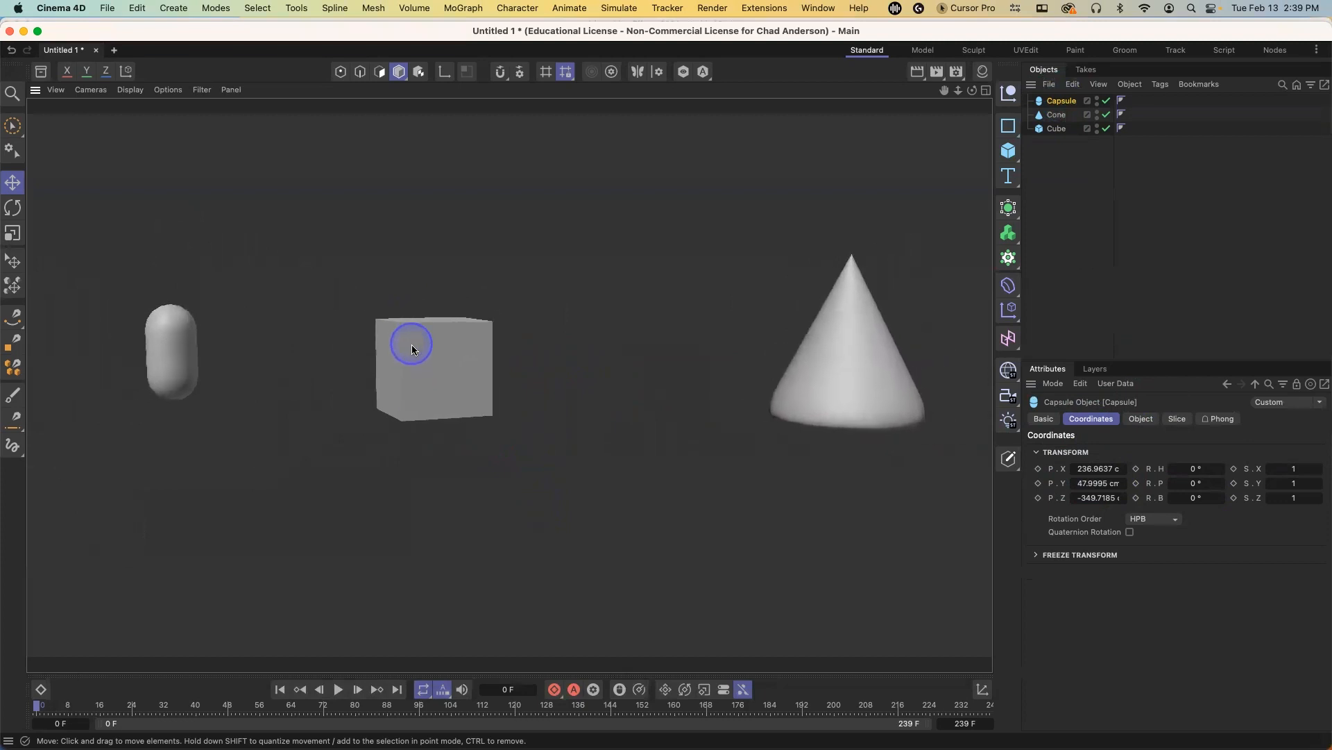
scroll(411, 344, up, 5)
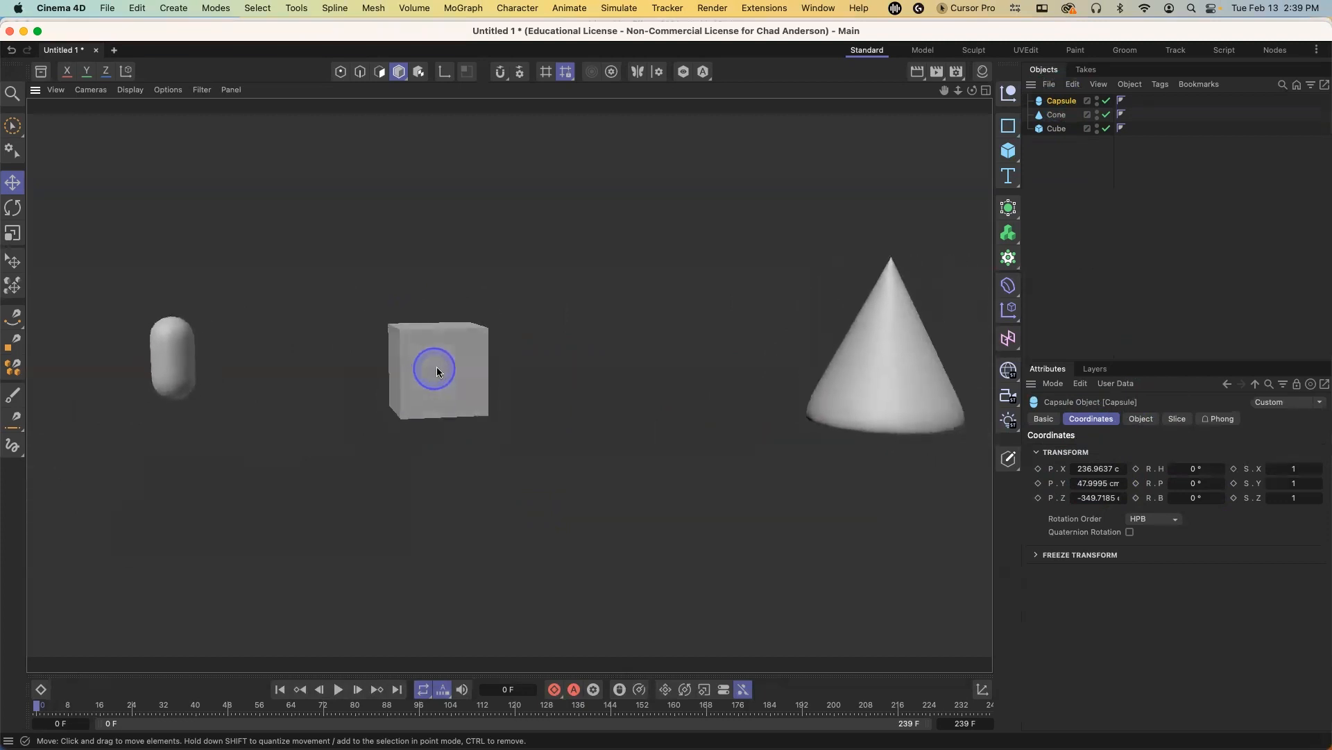
drag(499, 369, 550, 363)
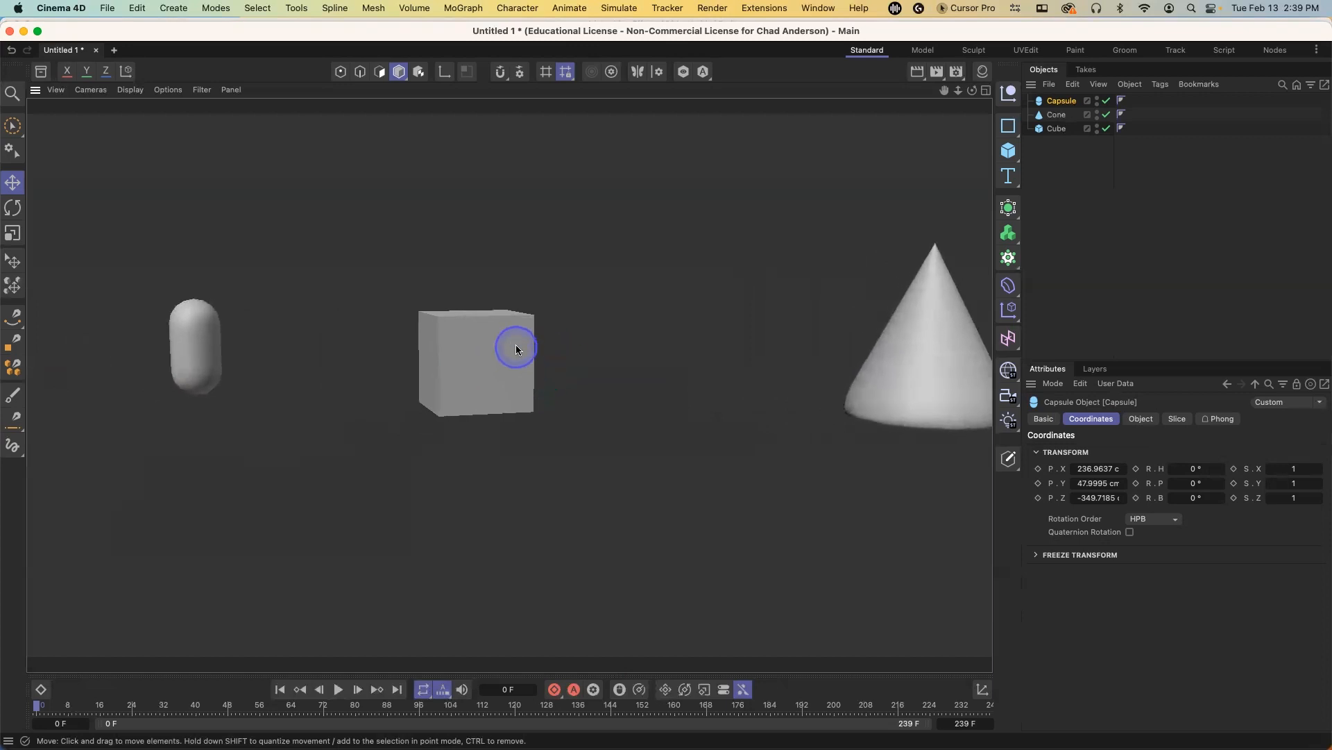
scroll(516, 349, down, 5)
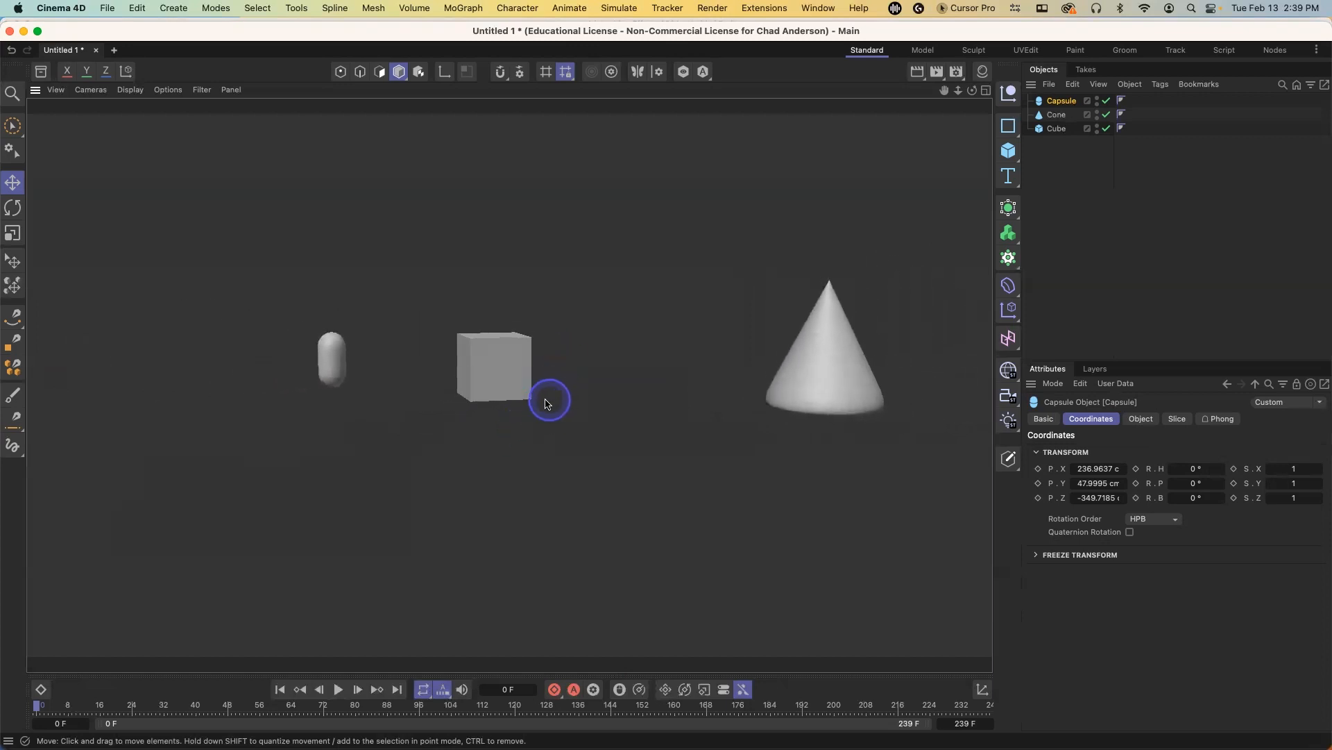
drag(548, 404, 445, 349)
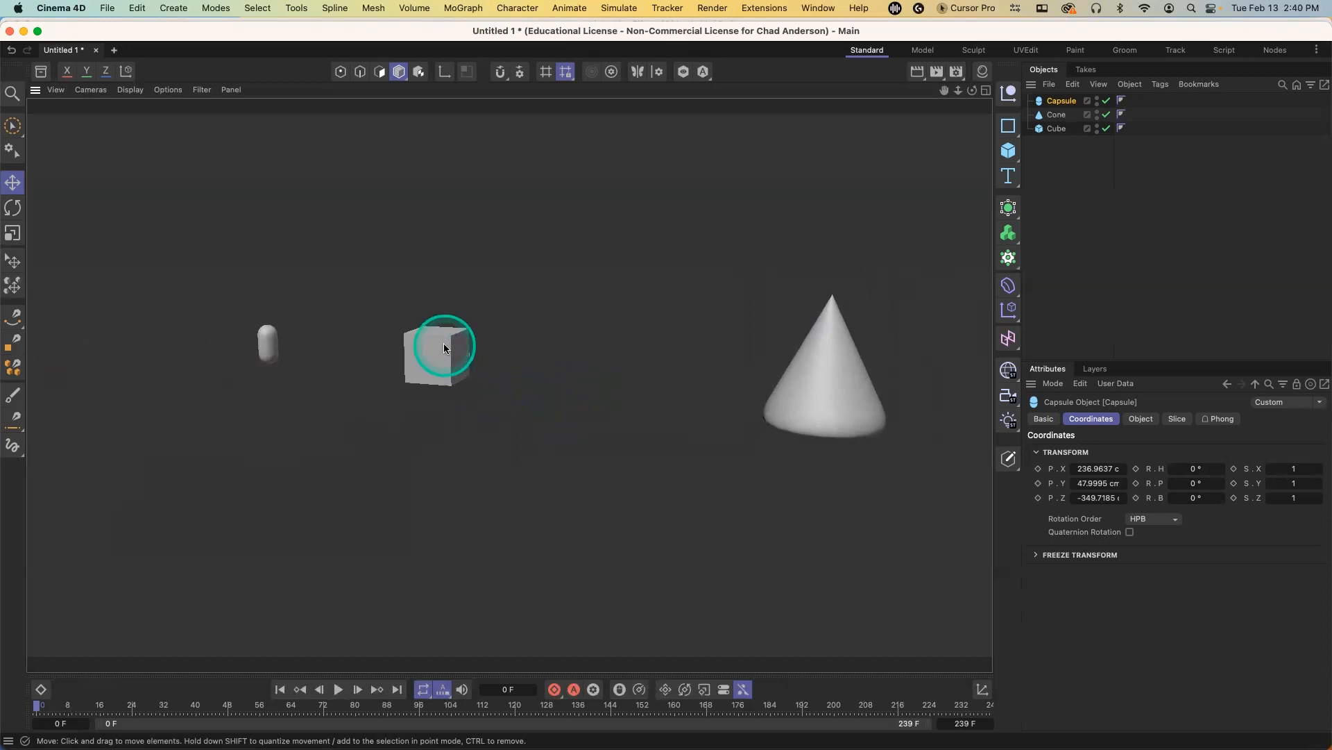
drag(444, 348, 580, 365)
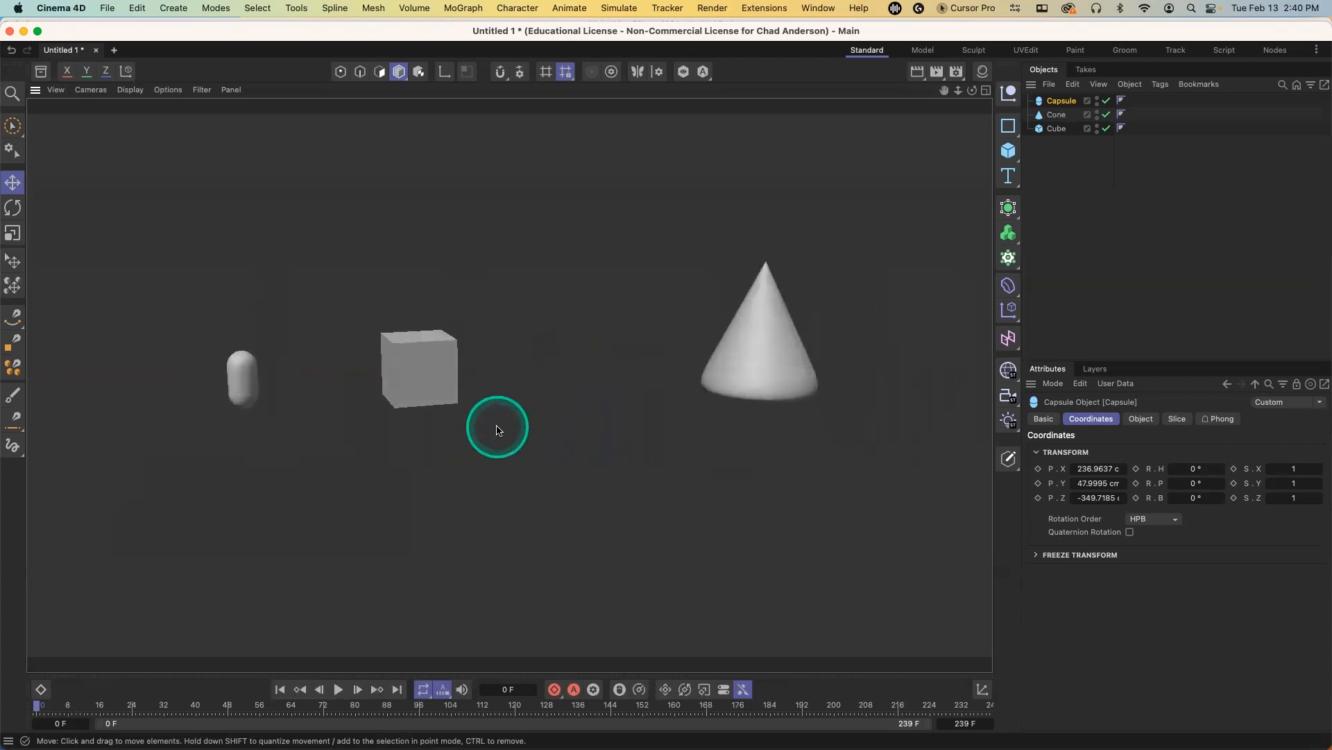
Step: Switch to After Effects, import Margaret.JPG from the Desktop and display the whole photo in the Footage viewer
key(super+Tab)
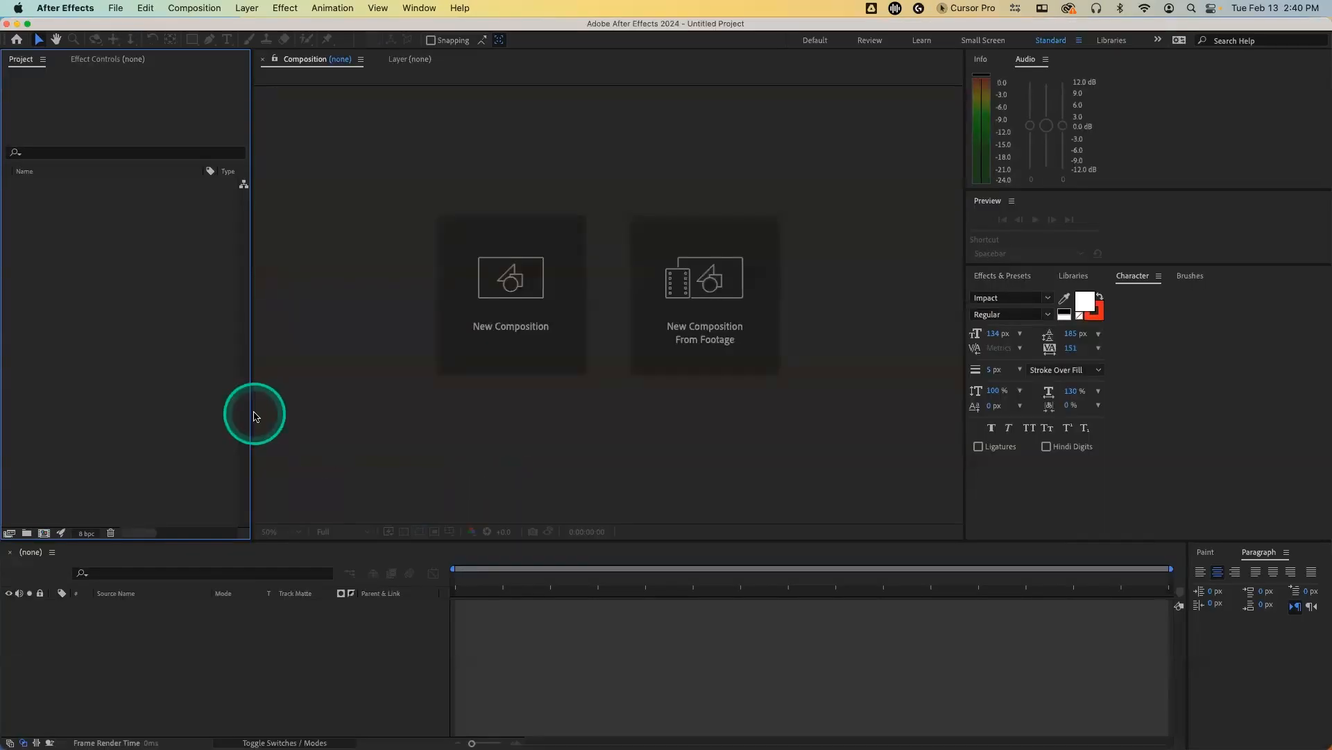
double_click(128, 274)
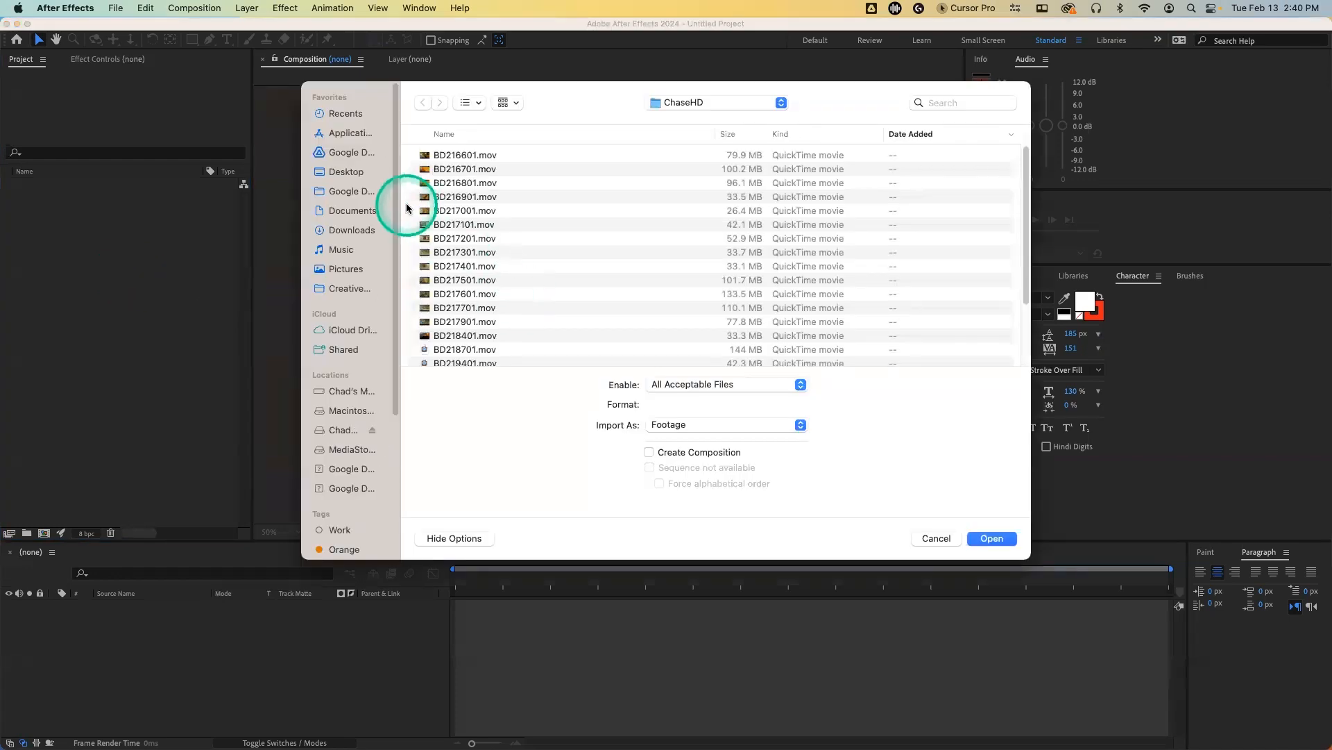
click(346, 172)
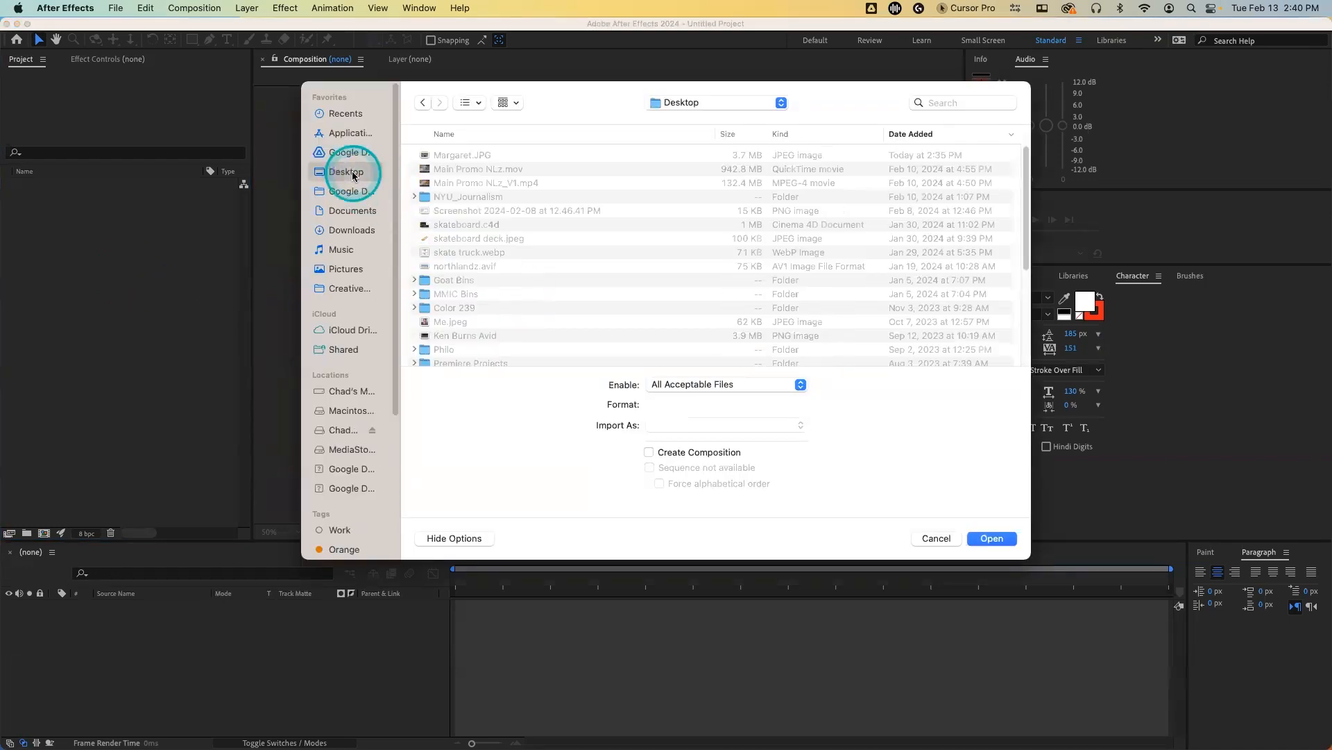
click(469, 156)
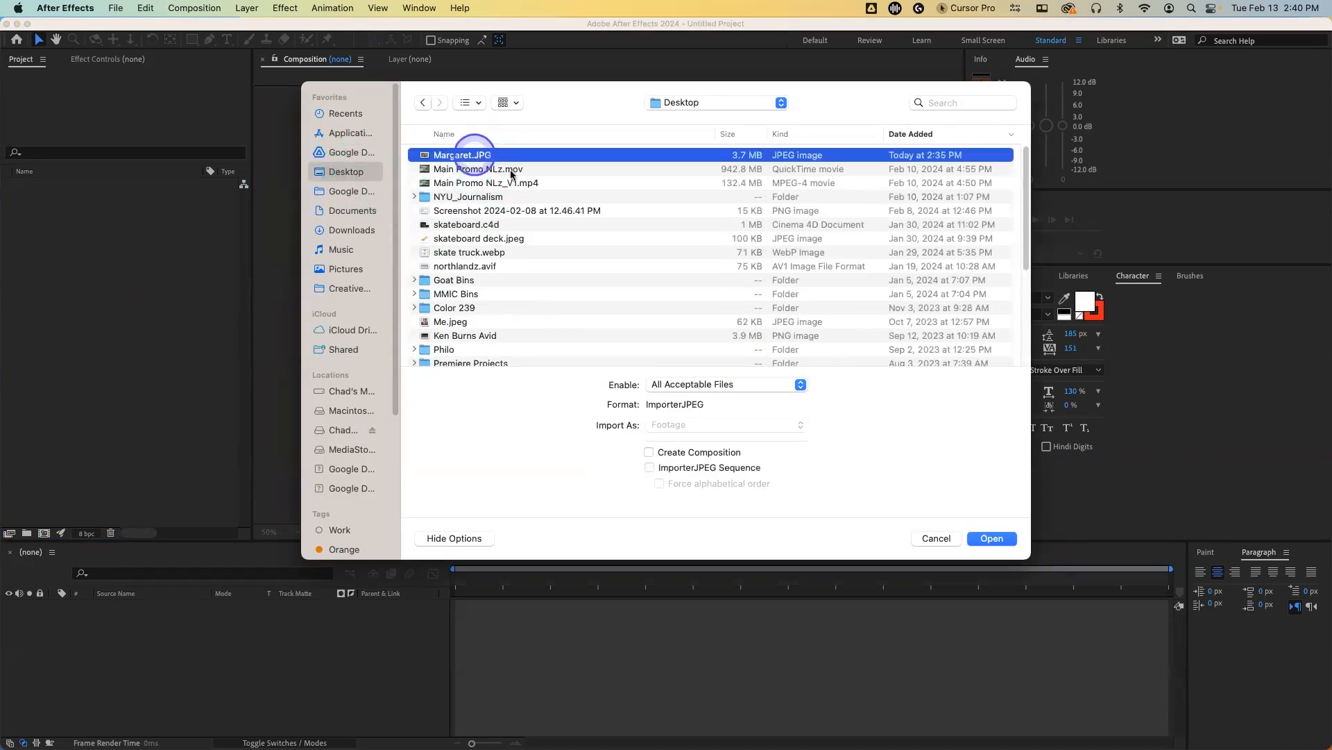
click(992, 538)
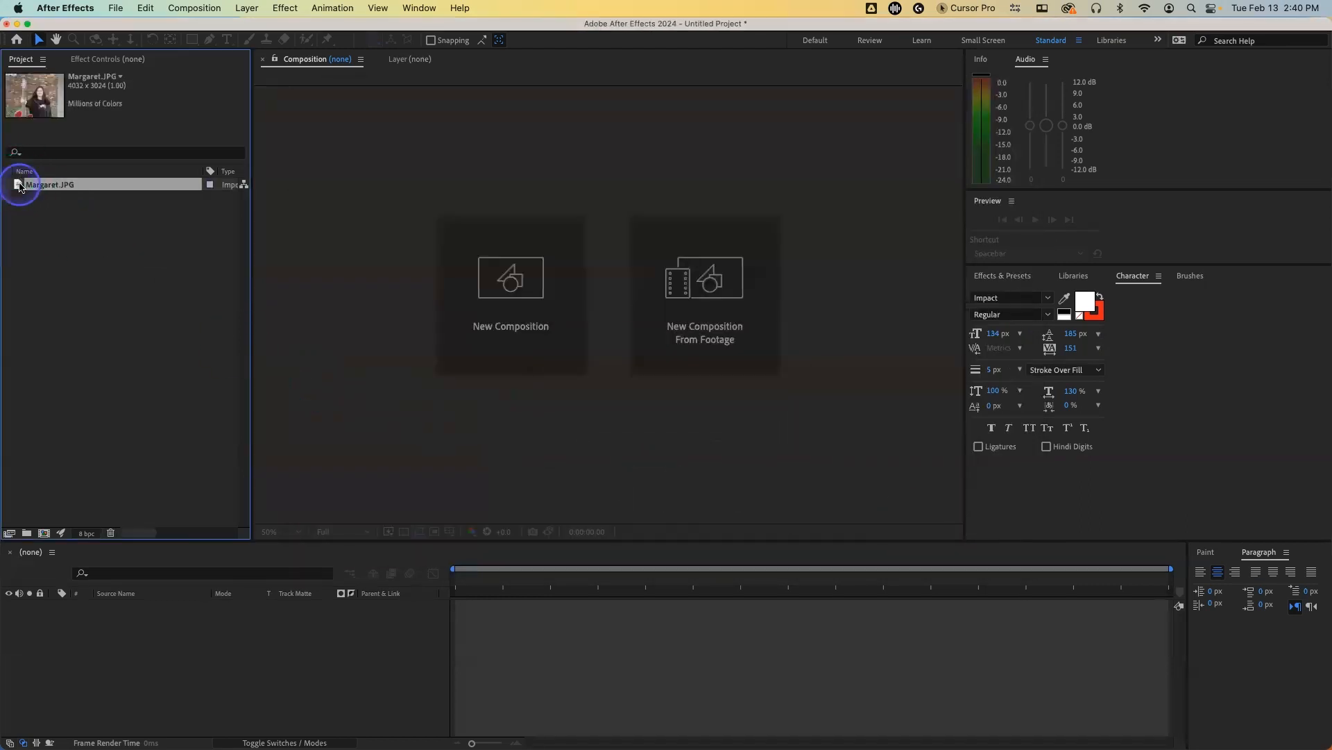
double_click(19, 186)
scroll(431, 288, up, 2)
scroll(431, 298, down, 2)
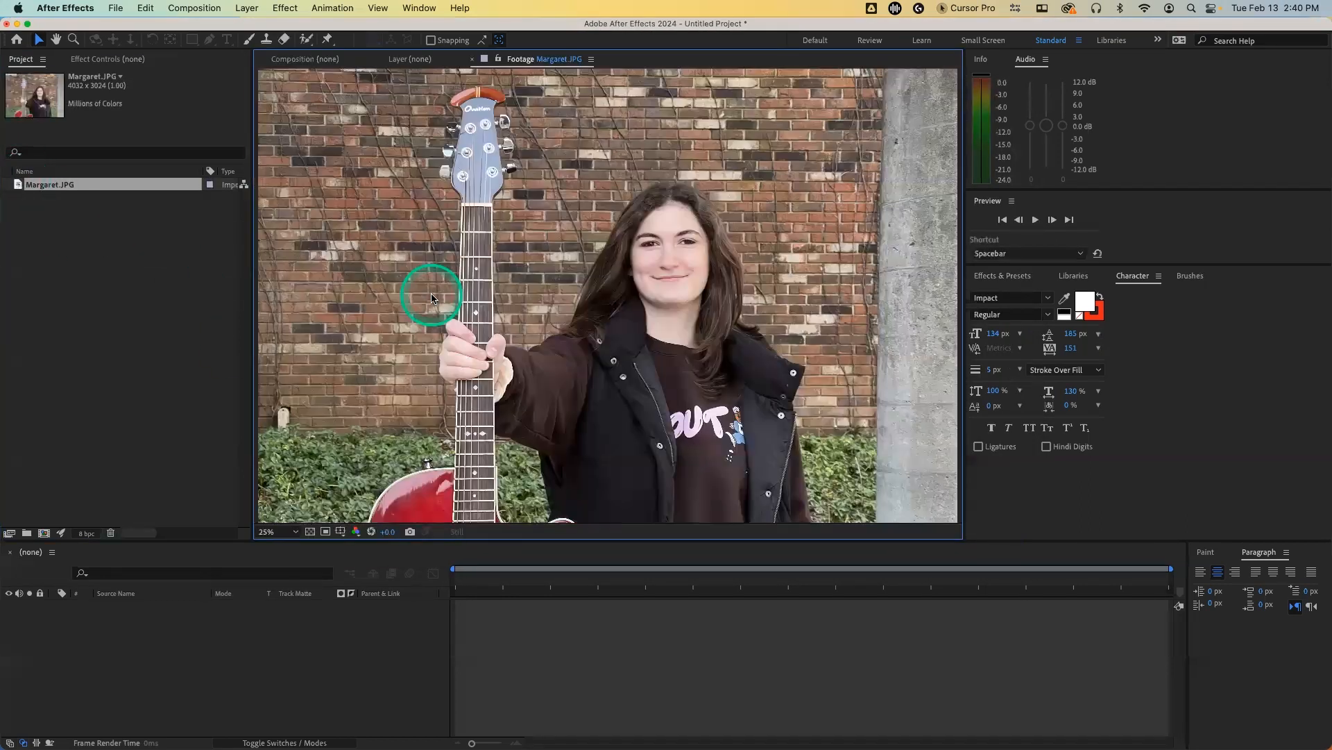
scroll(431, 298, down, 2)
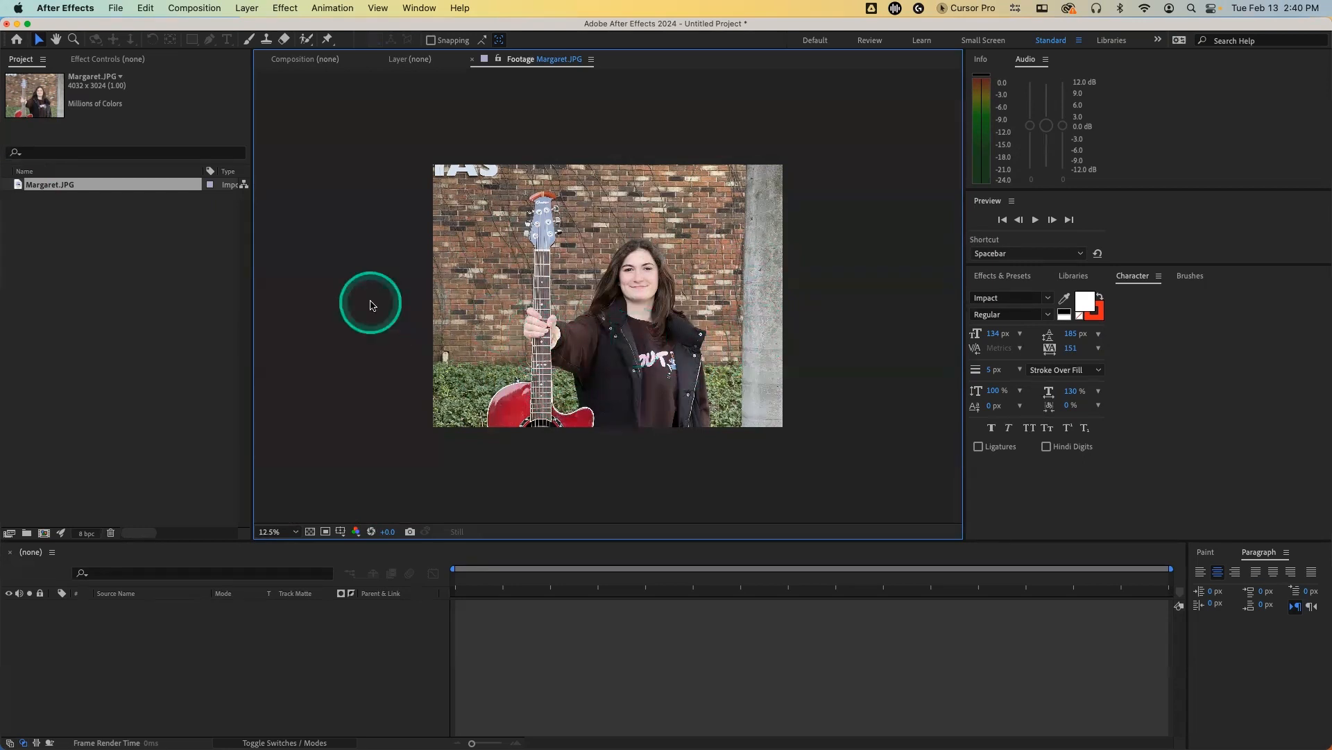
click(148, 300)
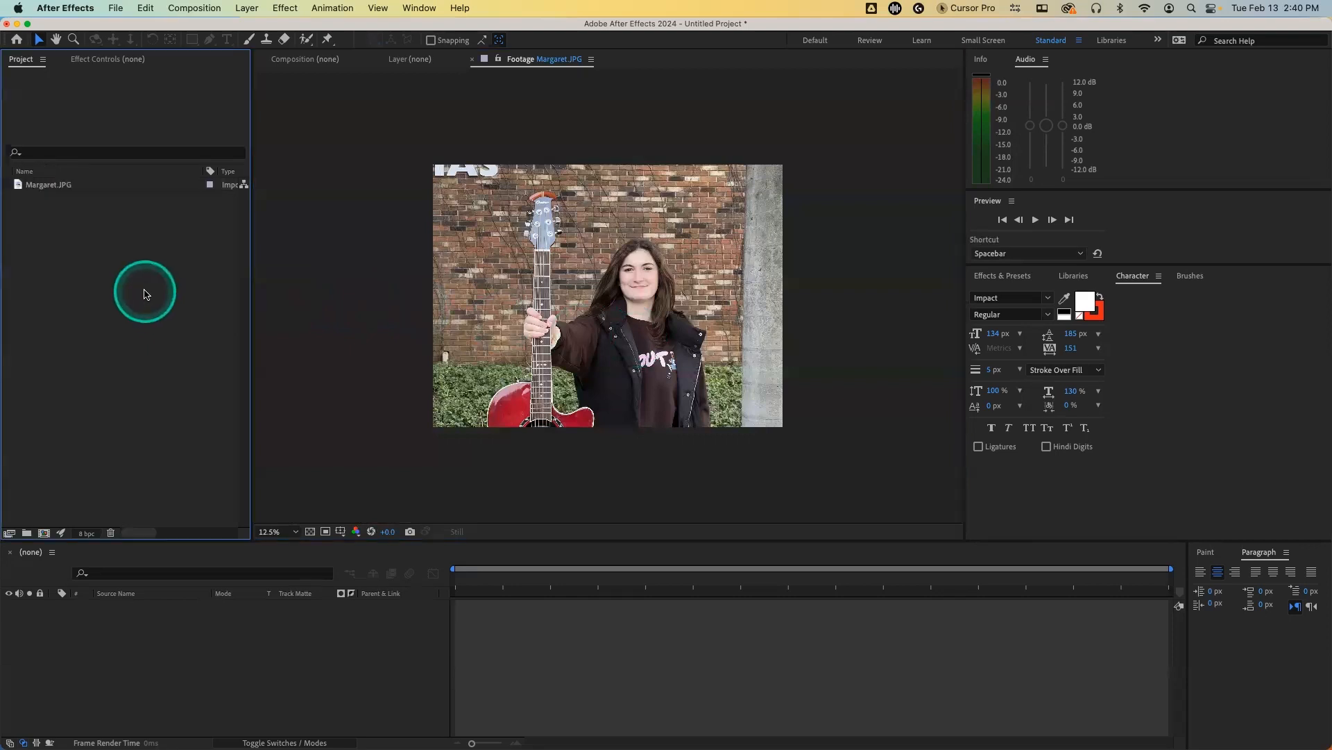
Step: Switch to Photoshop and open Margaret.JPG from the Desktop
mouse_move(198, 742)
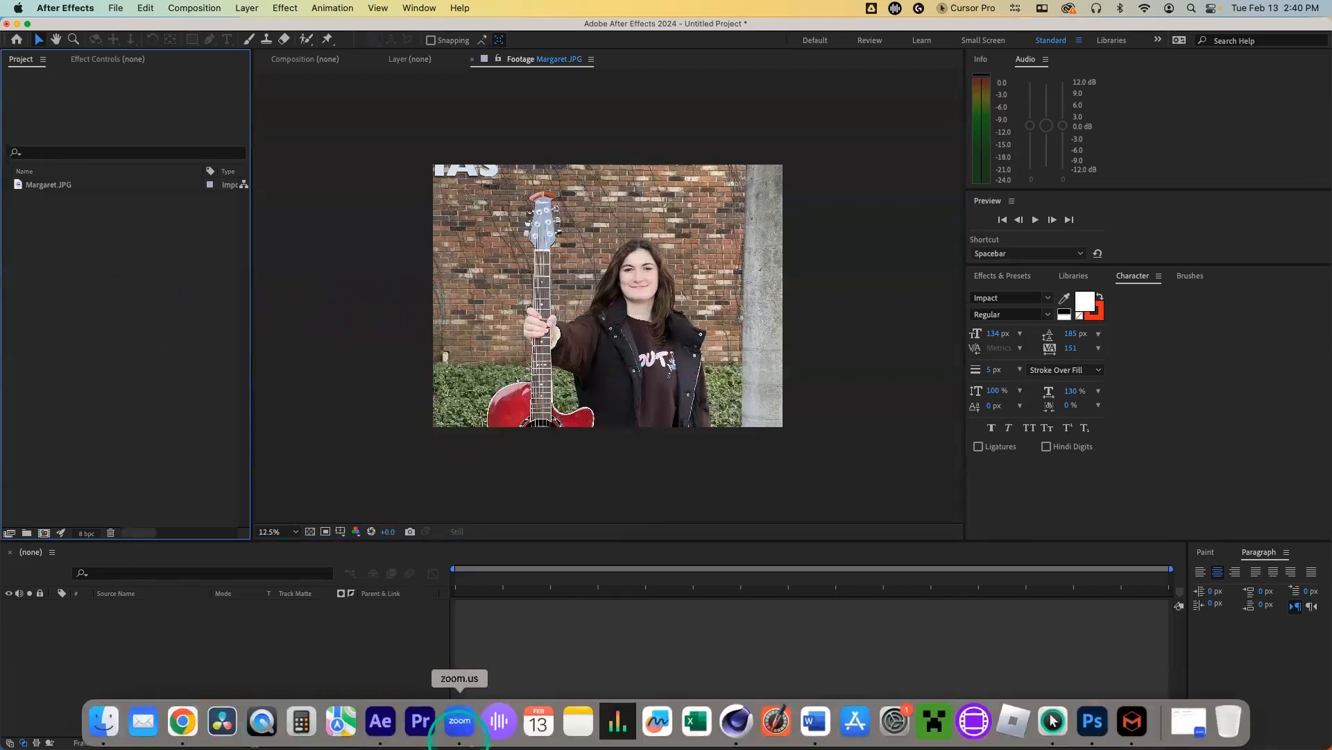
click(1094, 722)
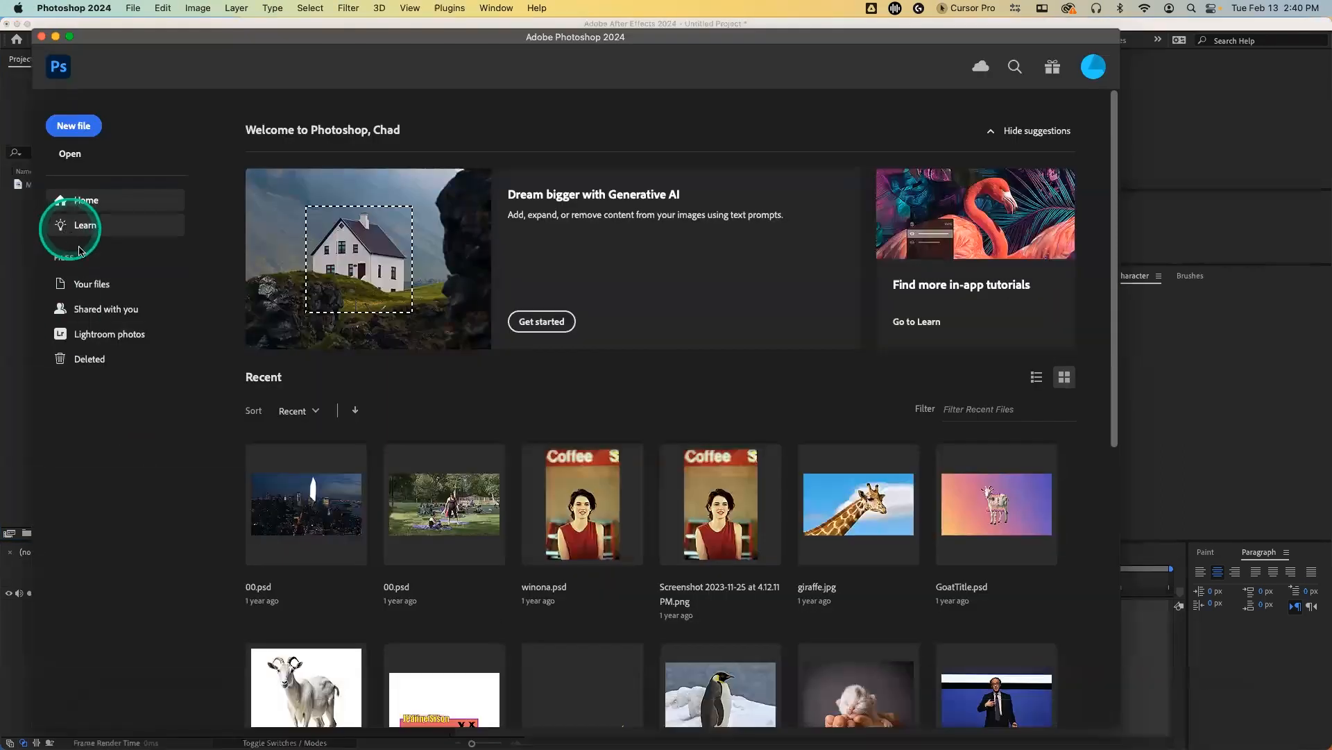
click(70, 155)
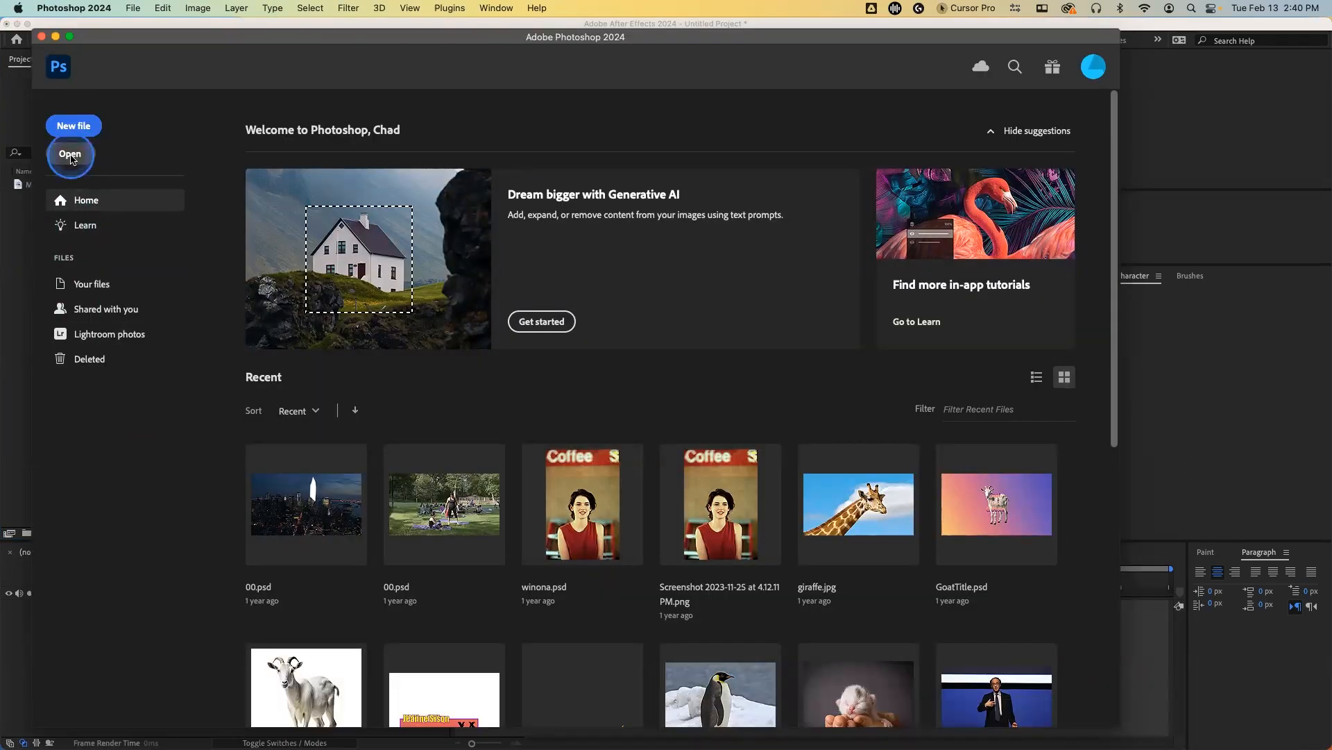
double_click(531, 200)
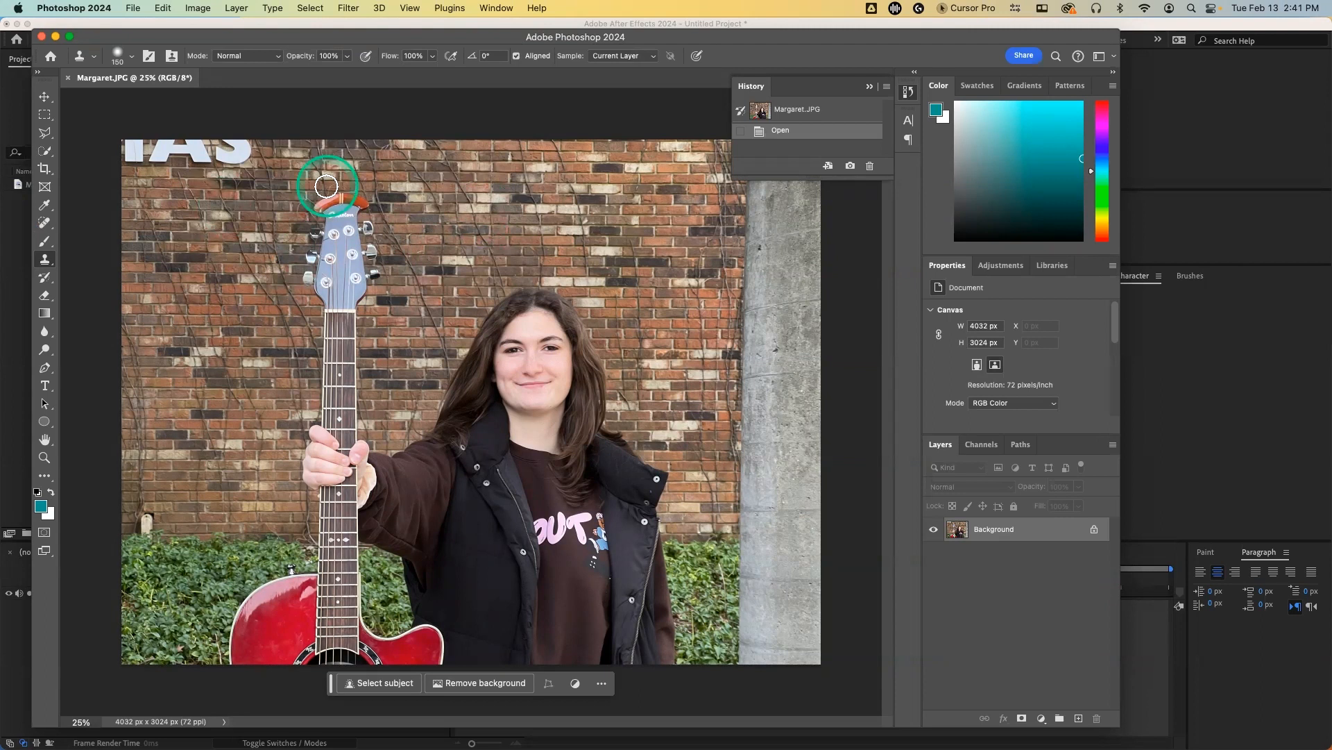
drag(326, 186, 369, 245)
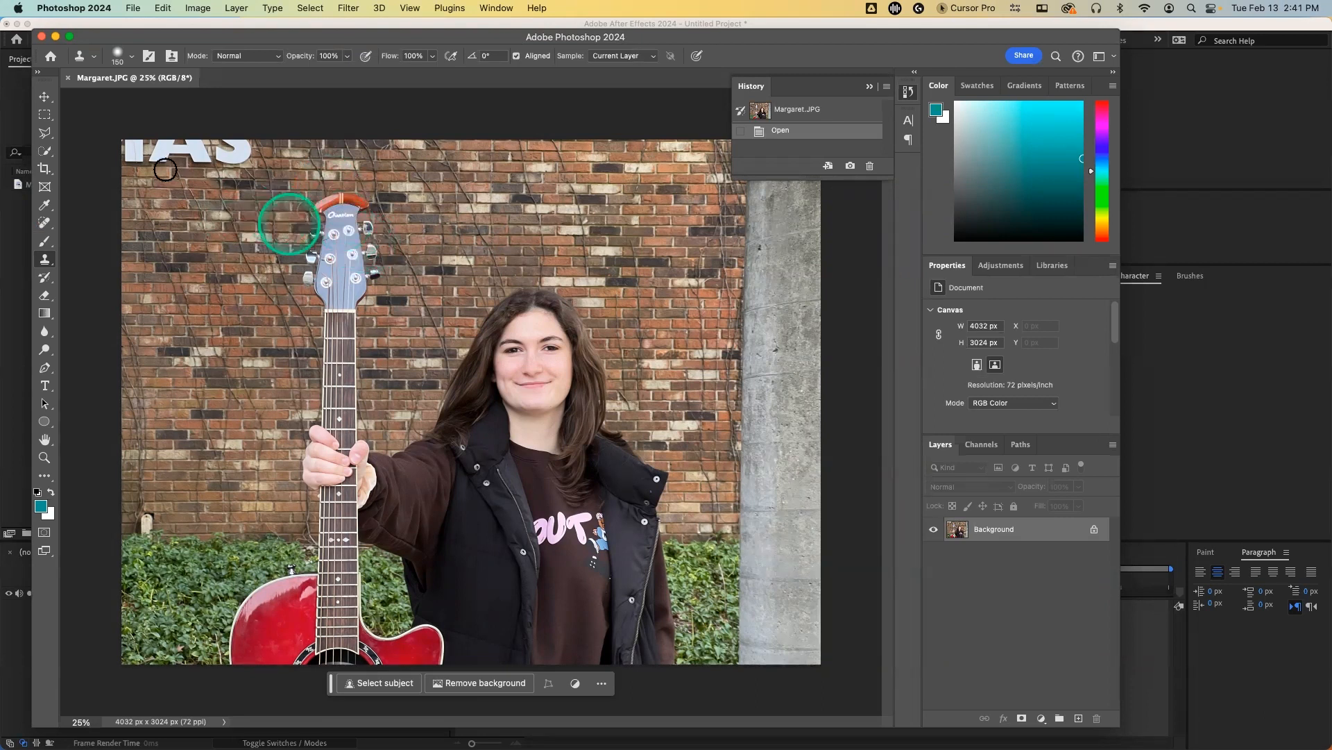
Step: Try selecting the woman with the Quick Selection tool at brush size 200, and clear the selection
click(46, 152)
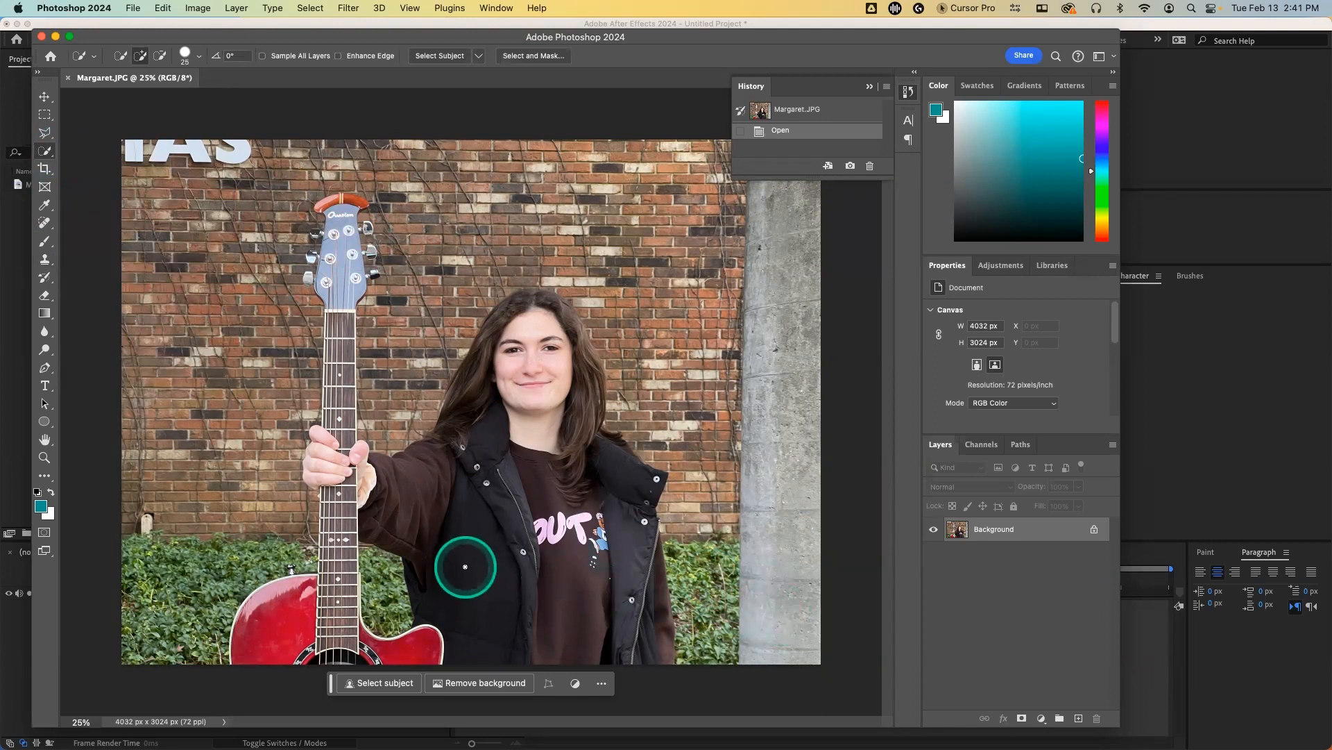
key(])
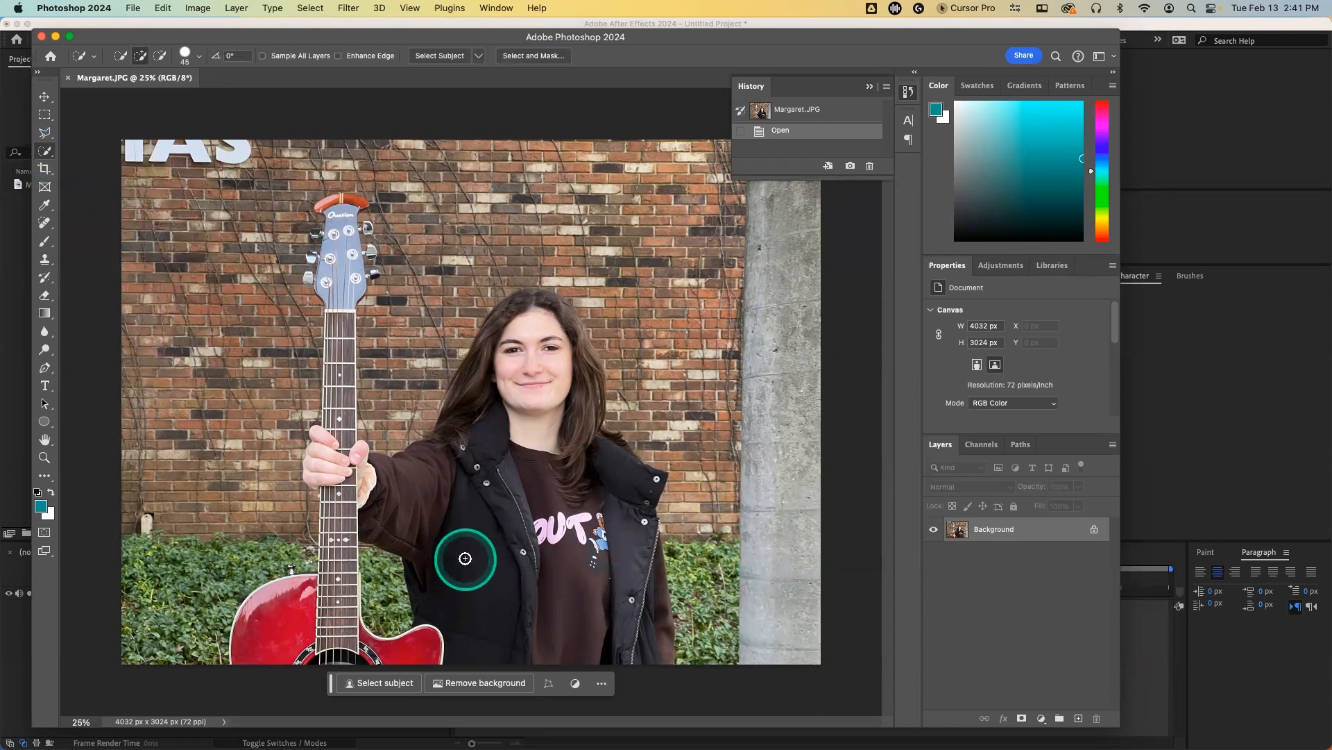
key(])
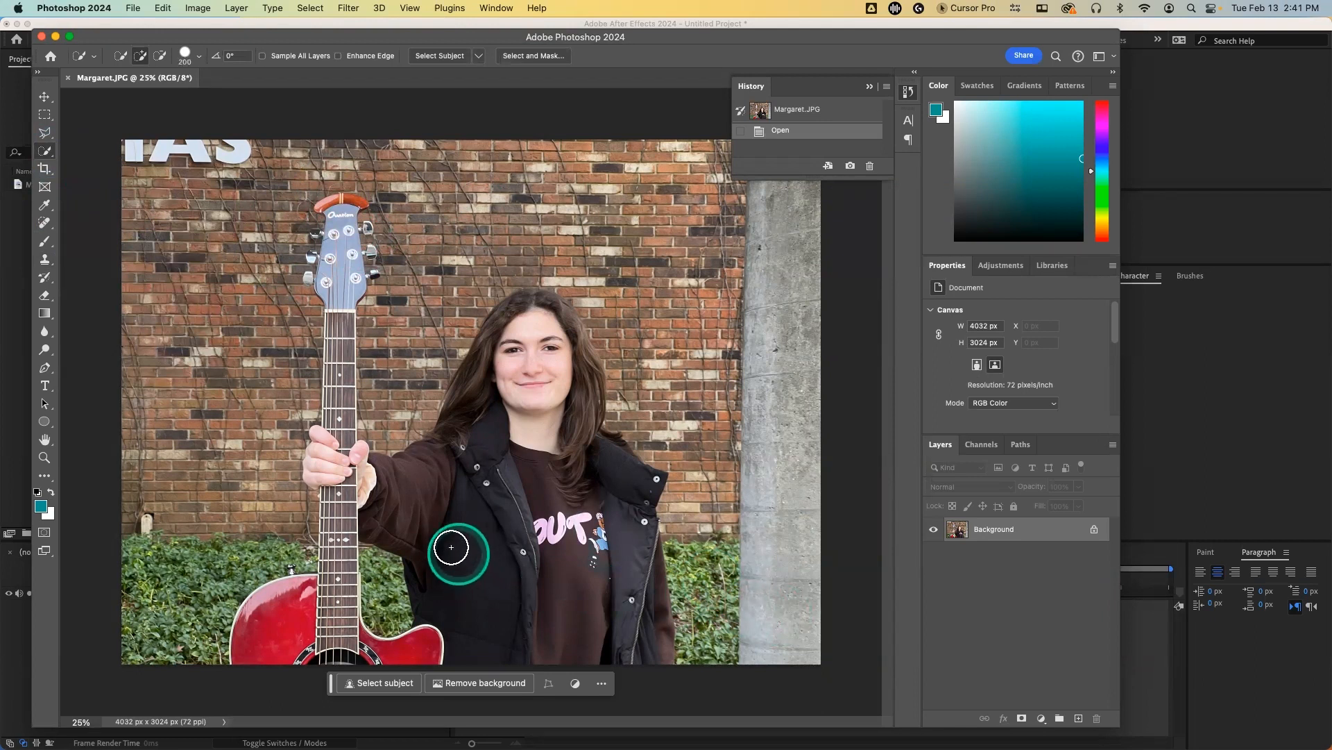
mouse_move(440, 544)
mouse_down()
mouse_move(439, 510)
mouse_move(437, 522)
mouse_move(404, 495)
mouse_move(514, 460)
mouse_move(486, 463)
mouse_move(492, 378)
mouse_move(518, 351)
mouse_move(500, 319)
mouse_up()
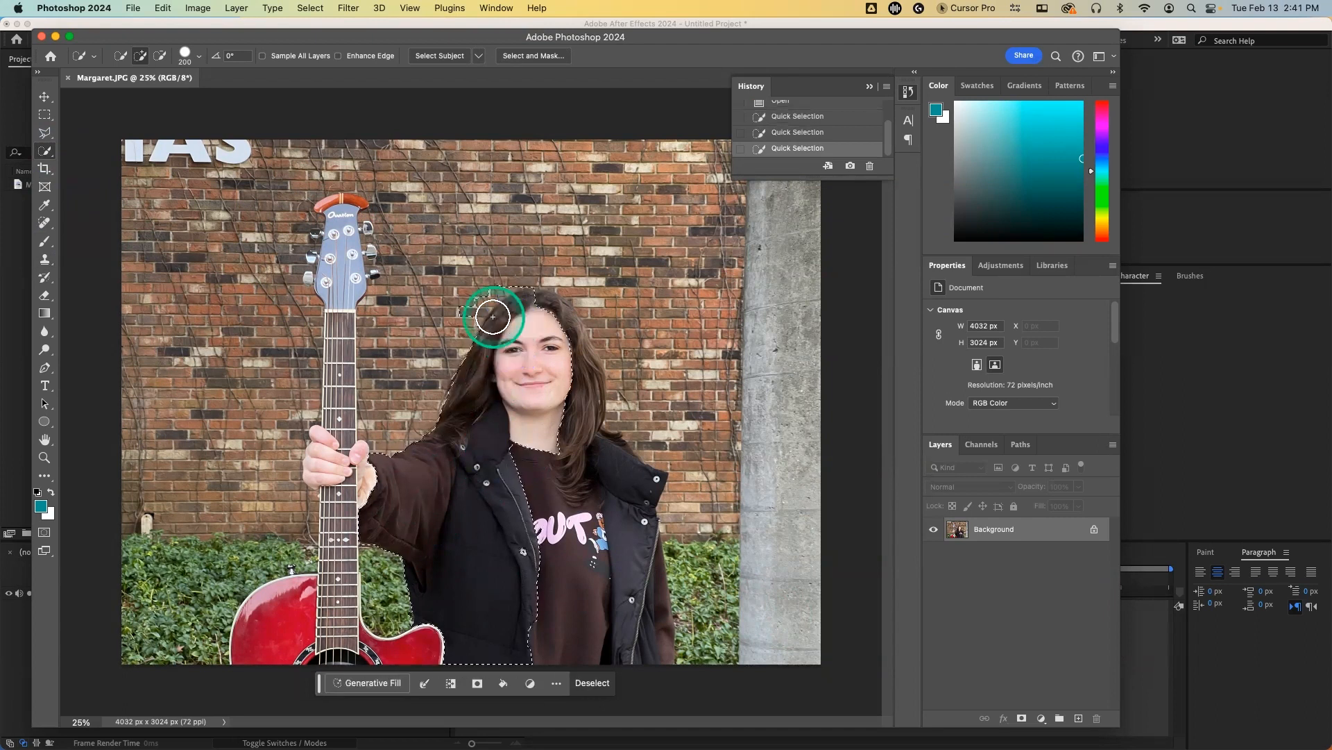
mouse_move(456, 301)
mouse_down()
mouse_move(507, 279)
mouse_move(467, 313)
mouse_move(523, 297)
mouse_move(558, 327)
mouse_move(552, 337)
mouse_move(577, 274)
mouse_move(601, 303)
mouse_move(587, 308)
mouse_up()
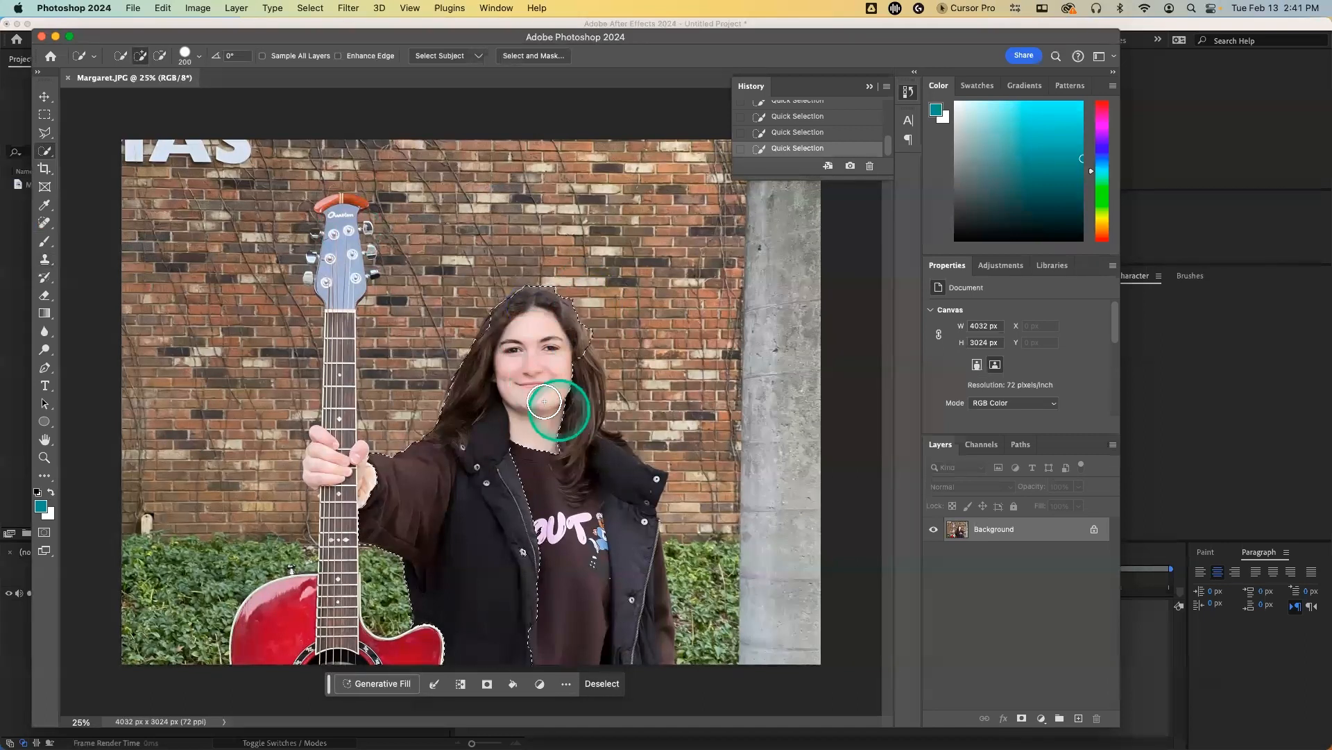
key(super+d)
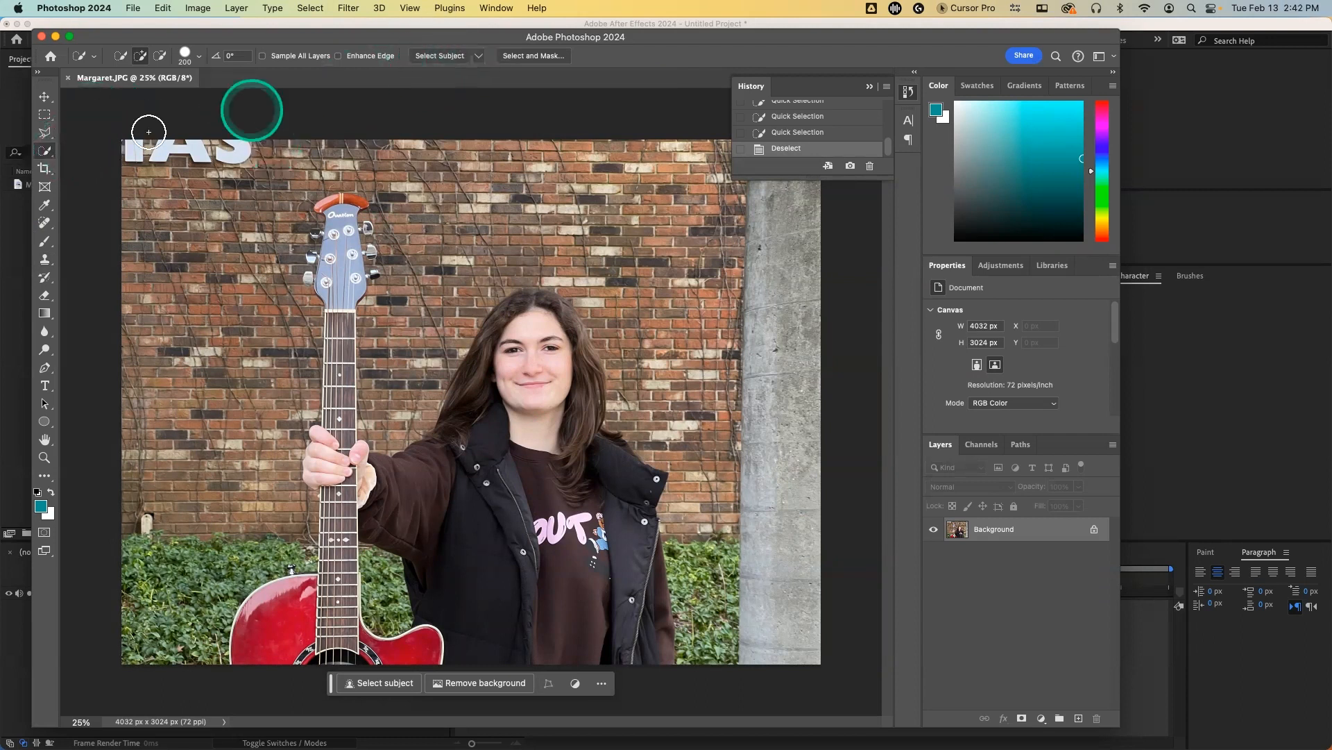
Step: Select the woman with Select Subject and subtract the guitar body's cutaway from the selection with the Quick Selection tool
click(433, 57)
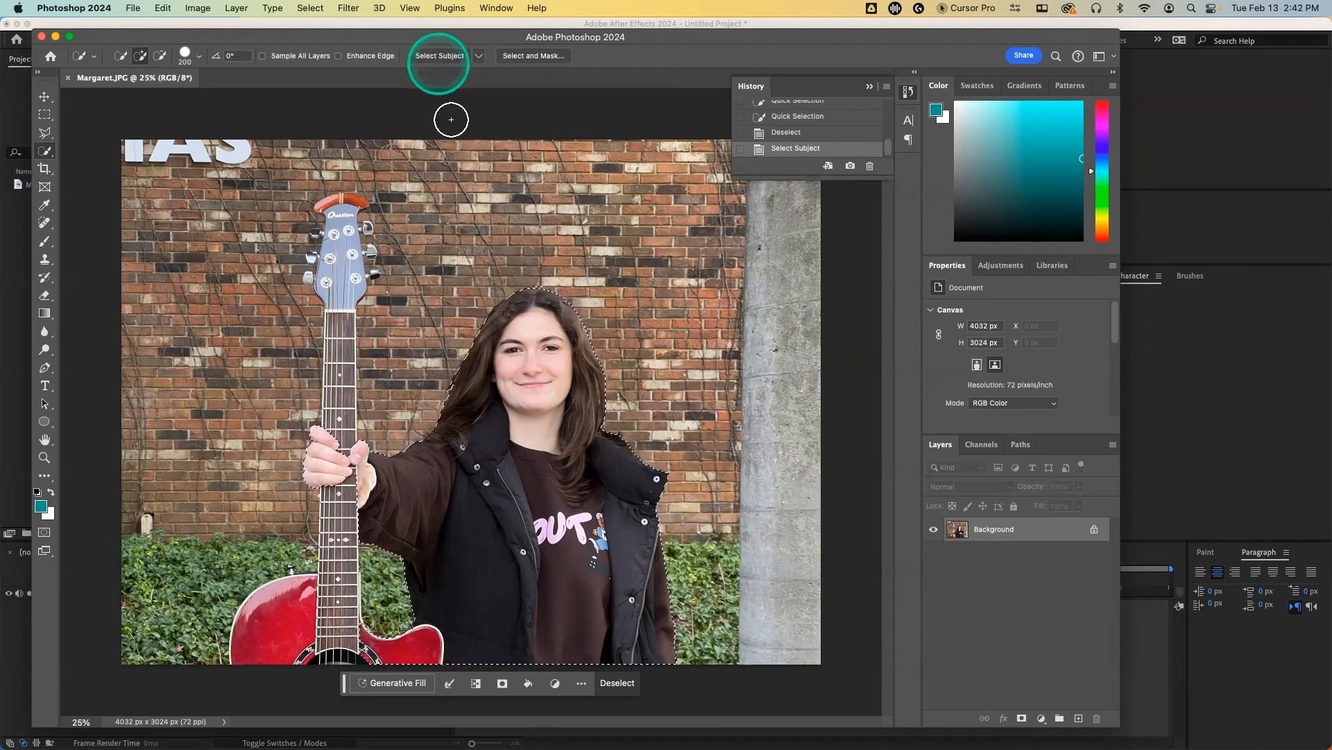
click(381, 633)
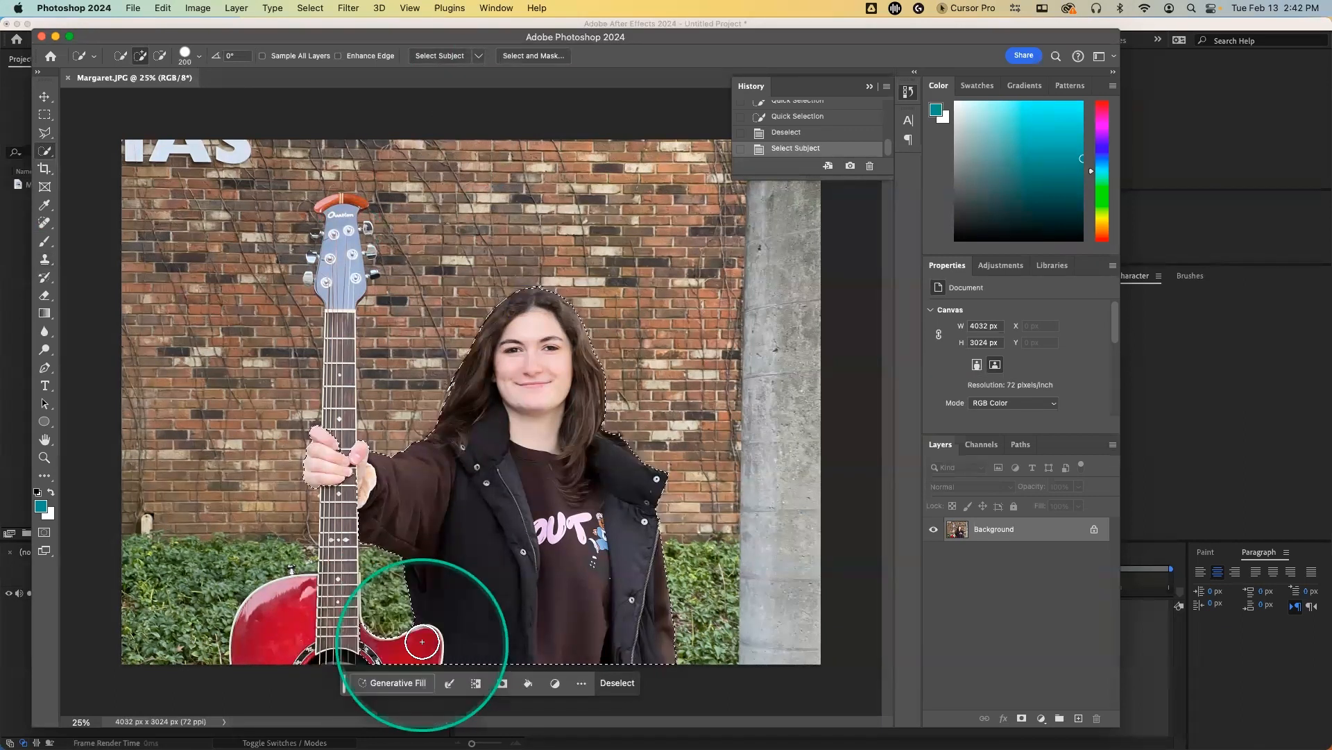
alt+click(359, 612)
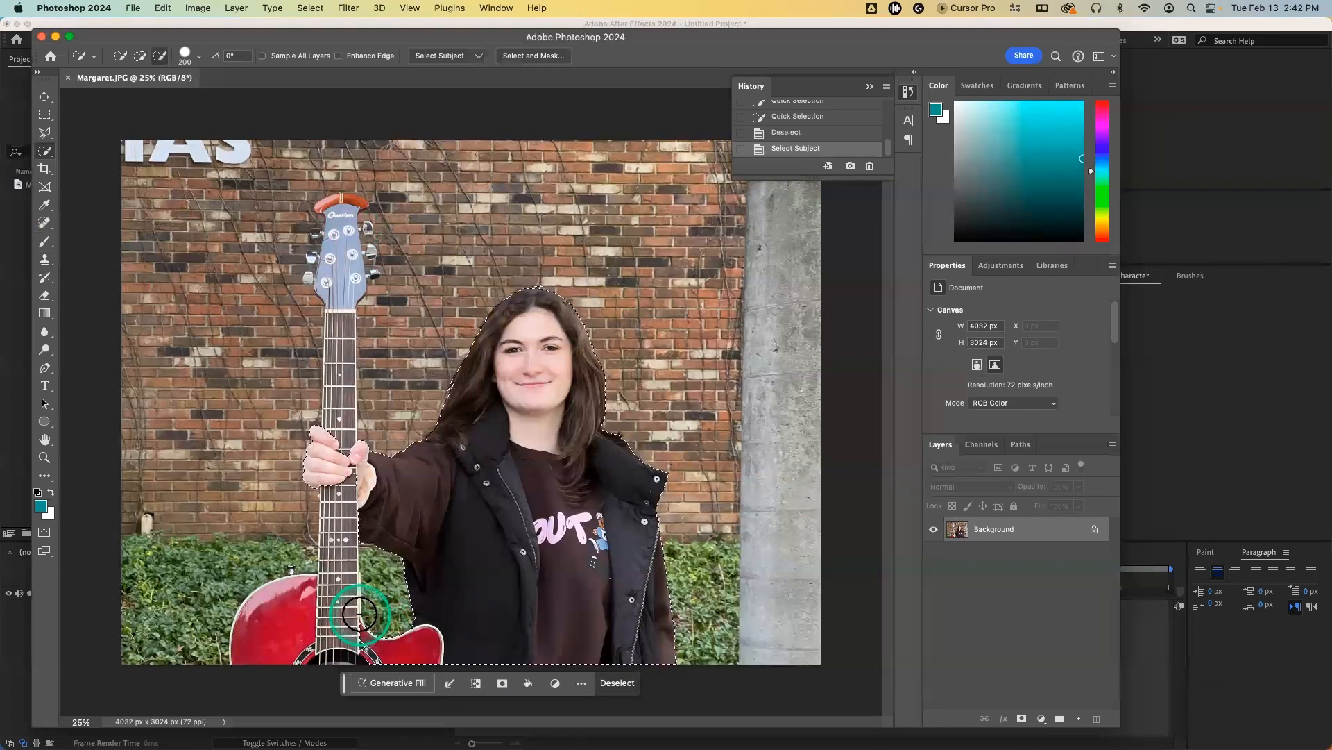
click(380, 649)
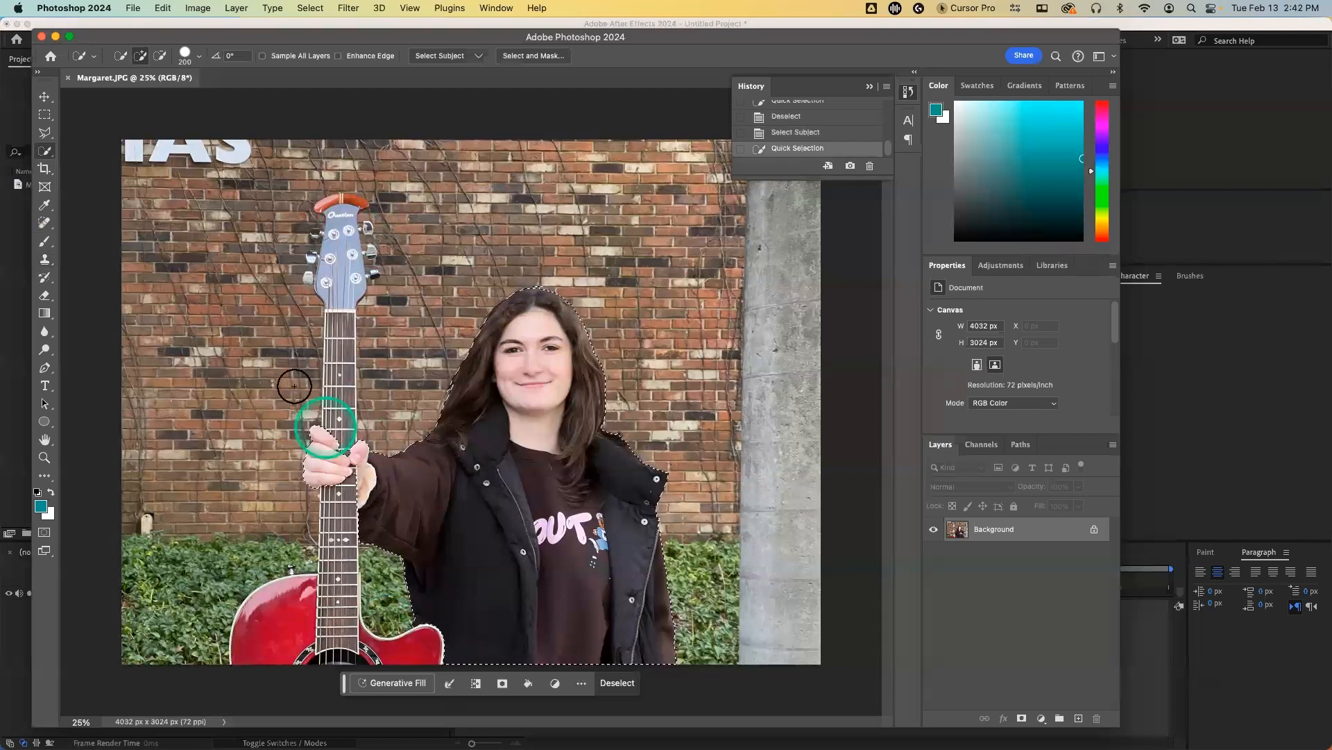
Step: Subtract the hand and forearm holding the guitar from the selection by outlining them with the Polygonal Lasso
click(44, 134)
drag(45, 133, 121, 146)
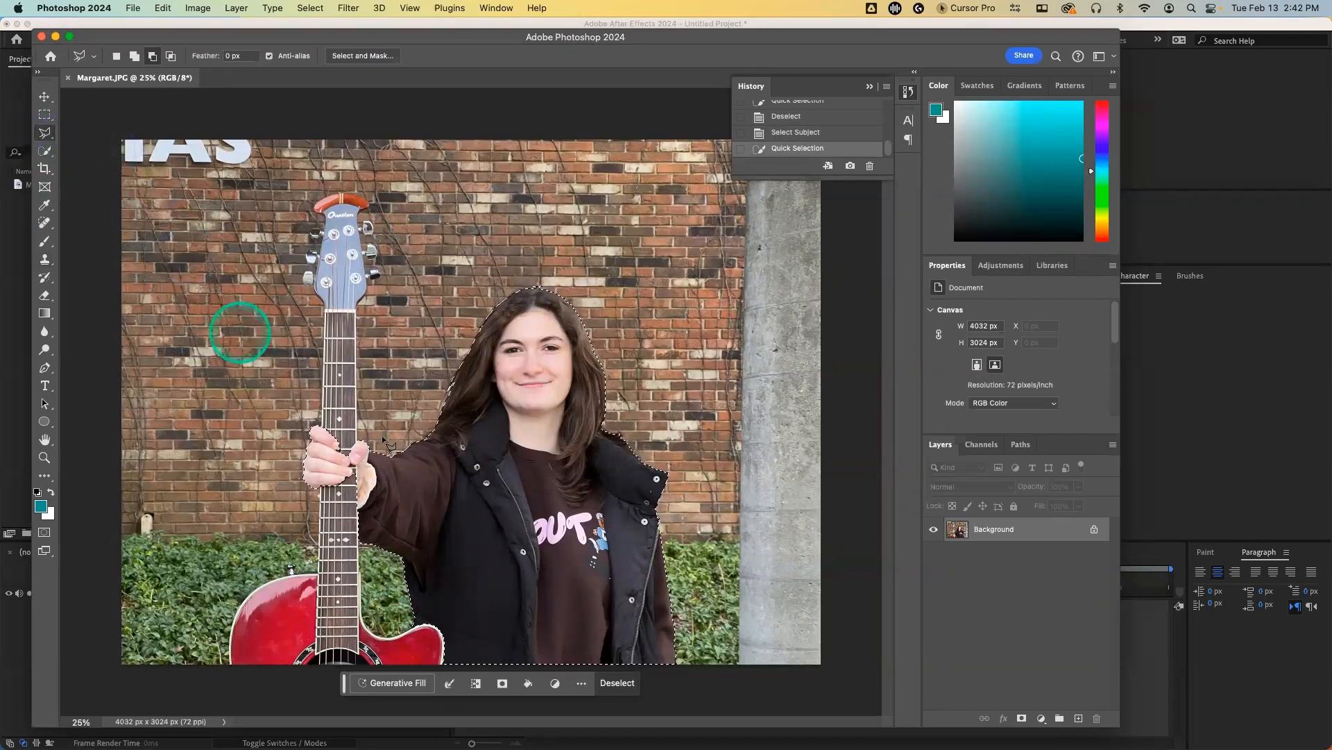
click(362, 403)
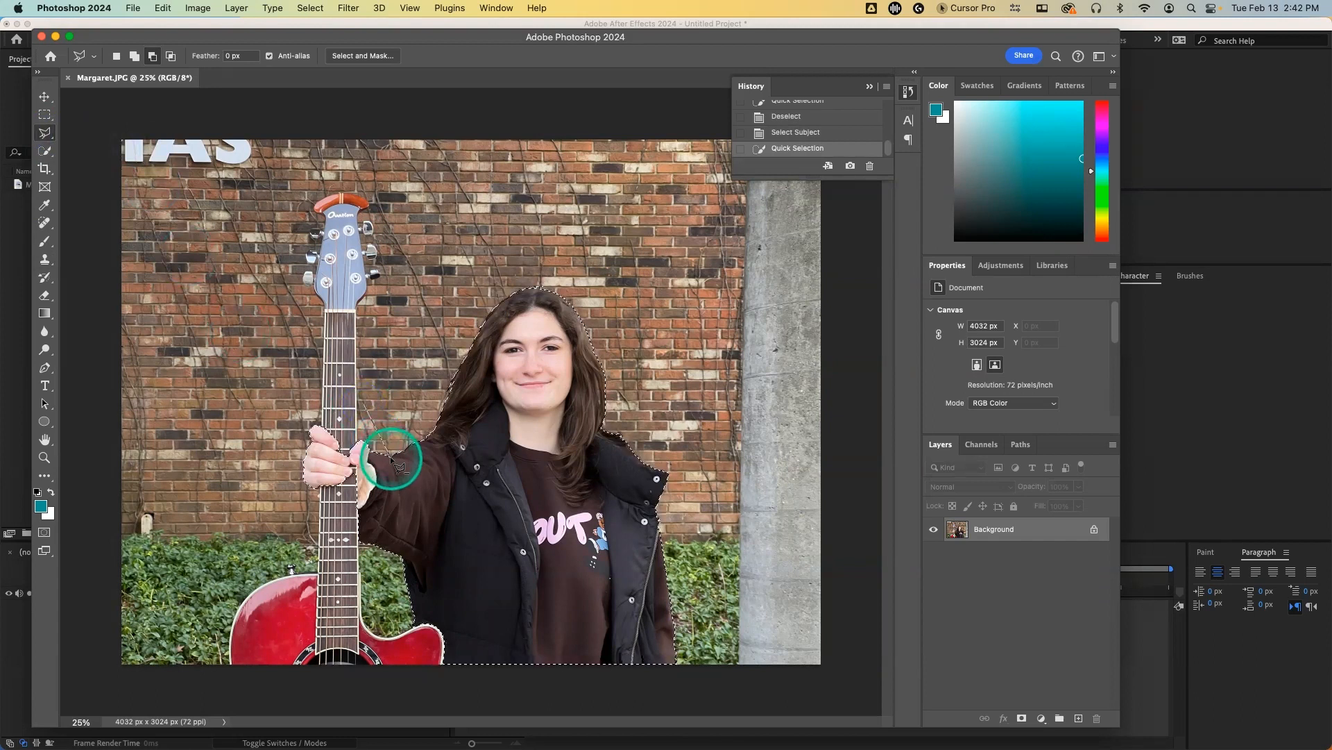
click(403, 495)
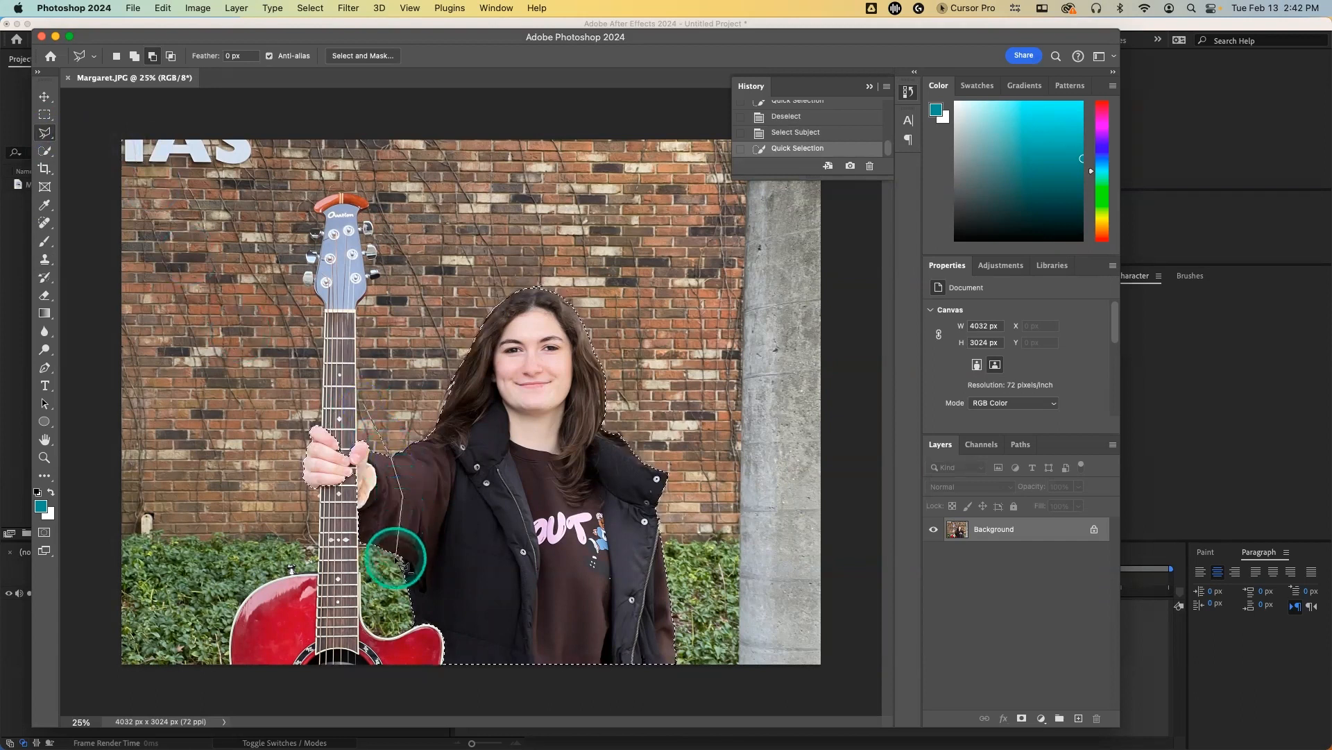
click(292, 561)
click(271, 461)
click(295, 411)
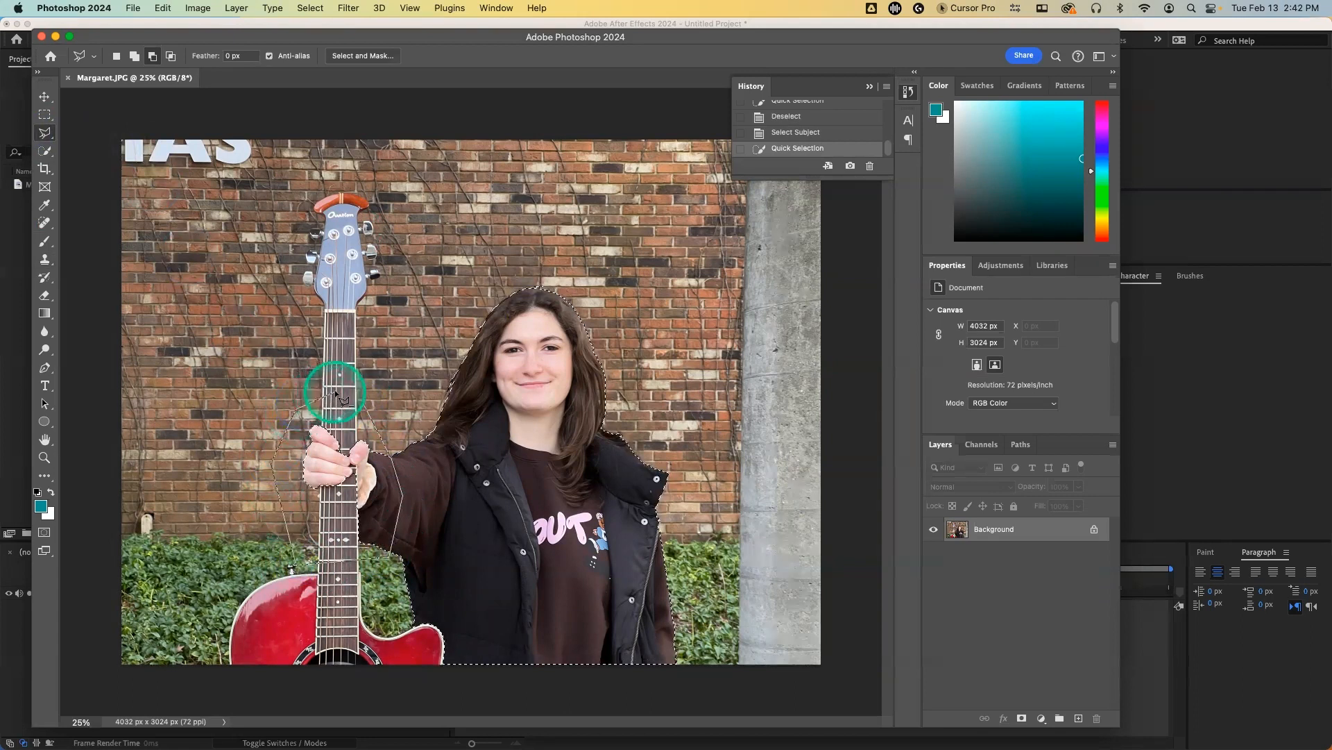
click(361, 404)
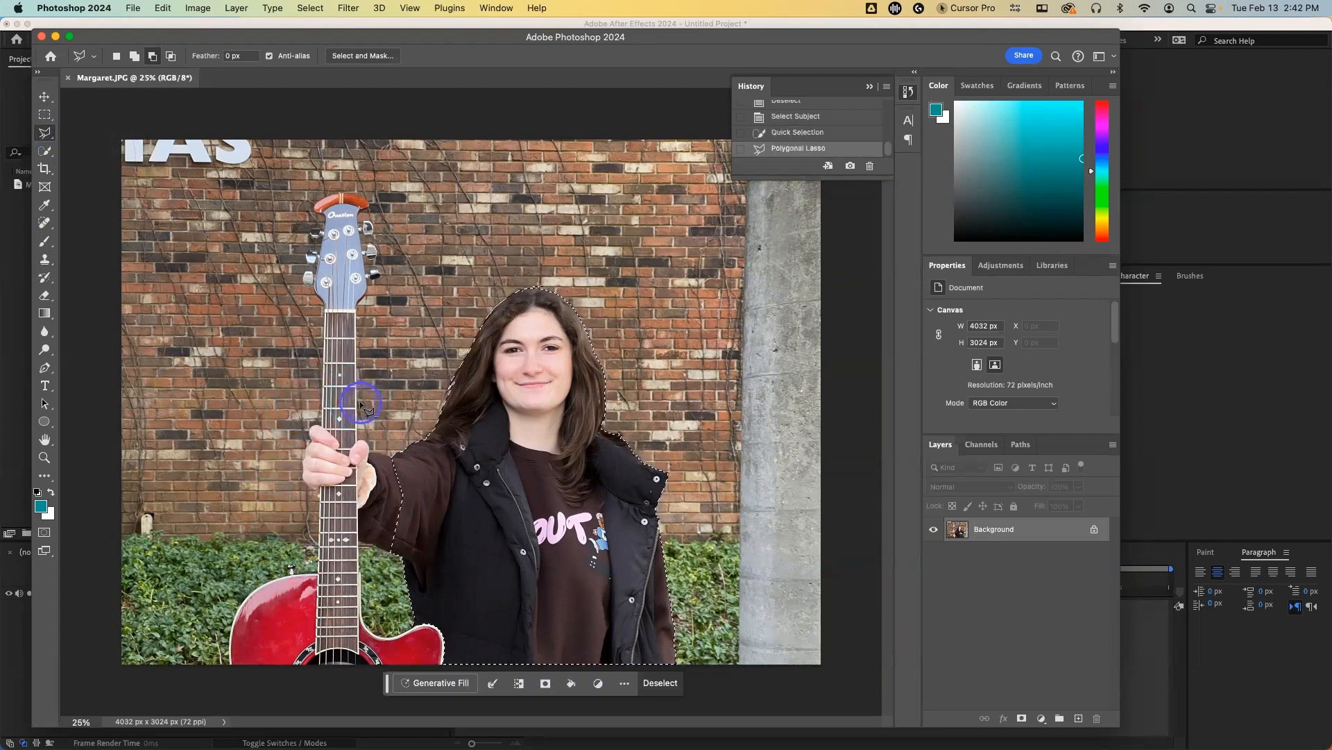
click(153, 55)
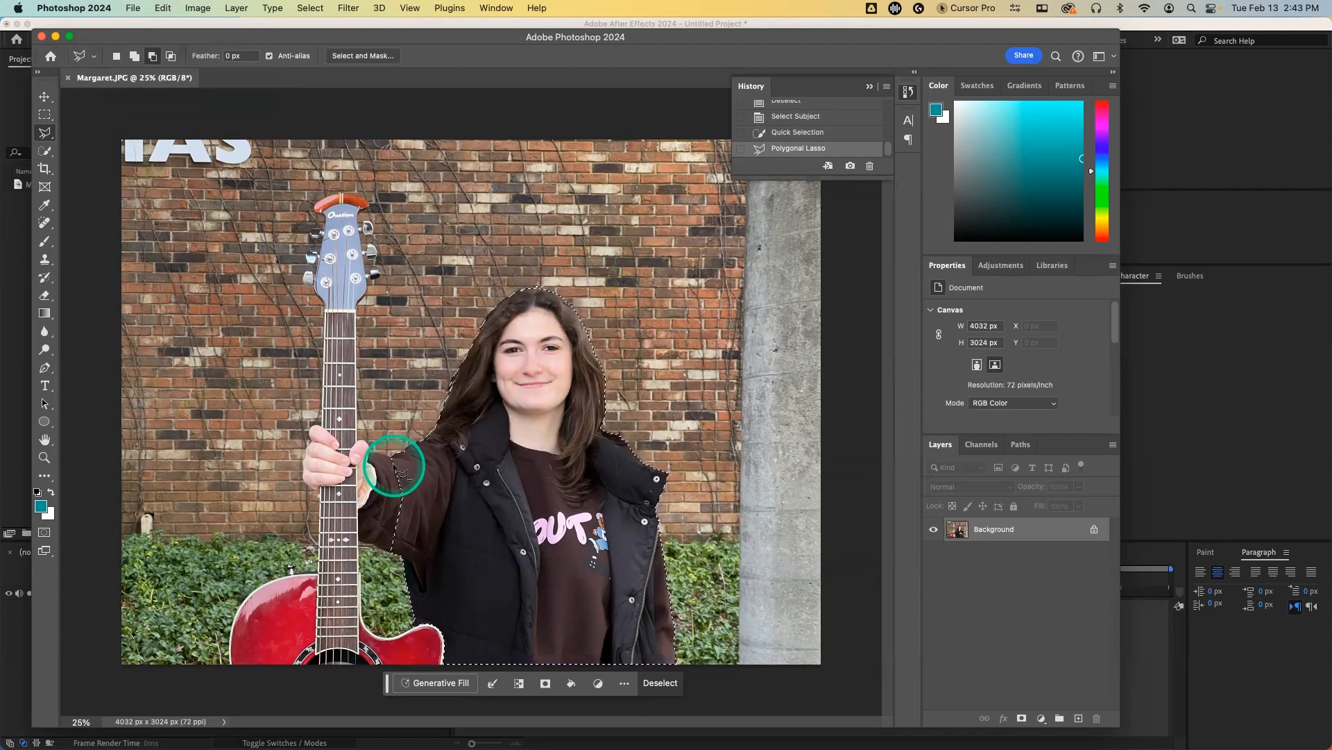
mouse_move(401, 474)
mouse_down()
mouse_move(496, 455)
mouse_move(662, 460)
mouse_up()
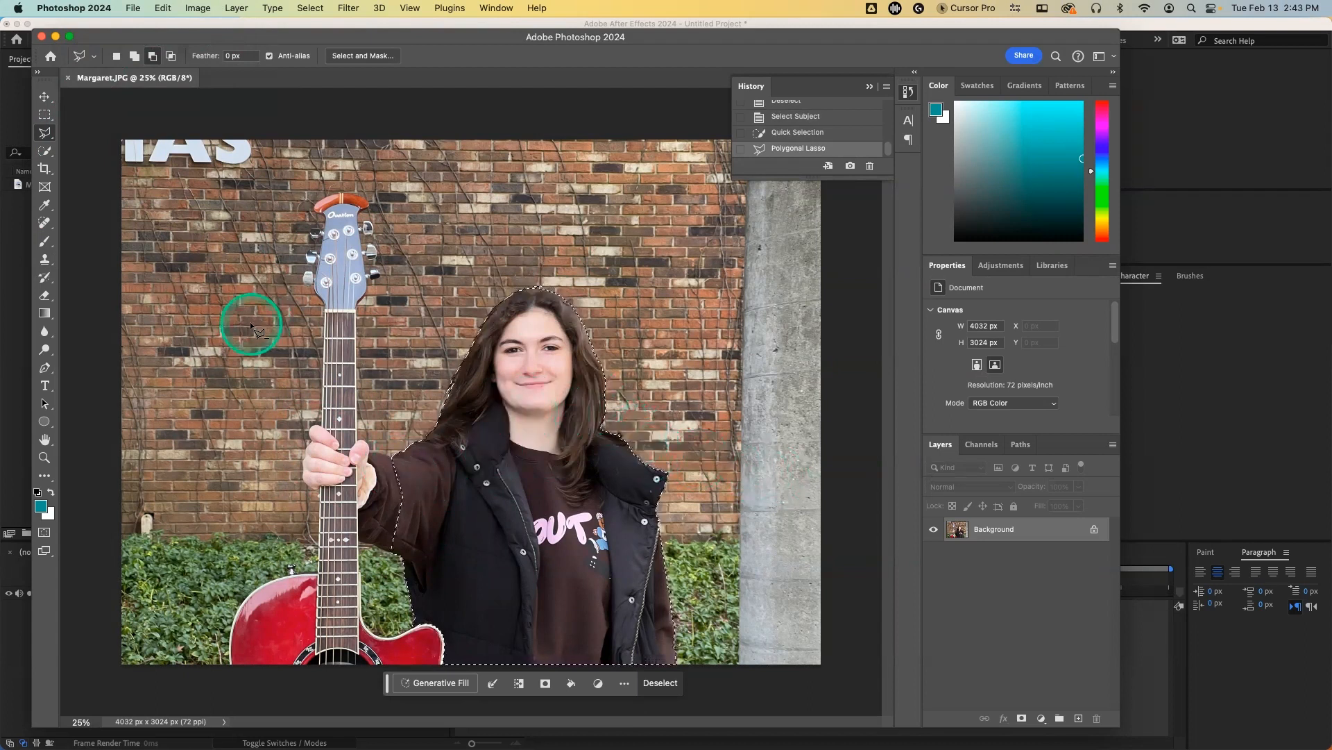
Step: Refine the woman's selection in Select and Mask with preview transparency 97% and feather 1.8 px, and apply it
click(44, 151)
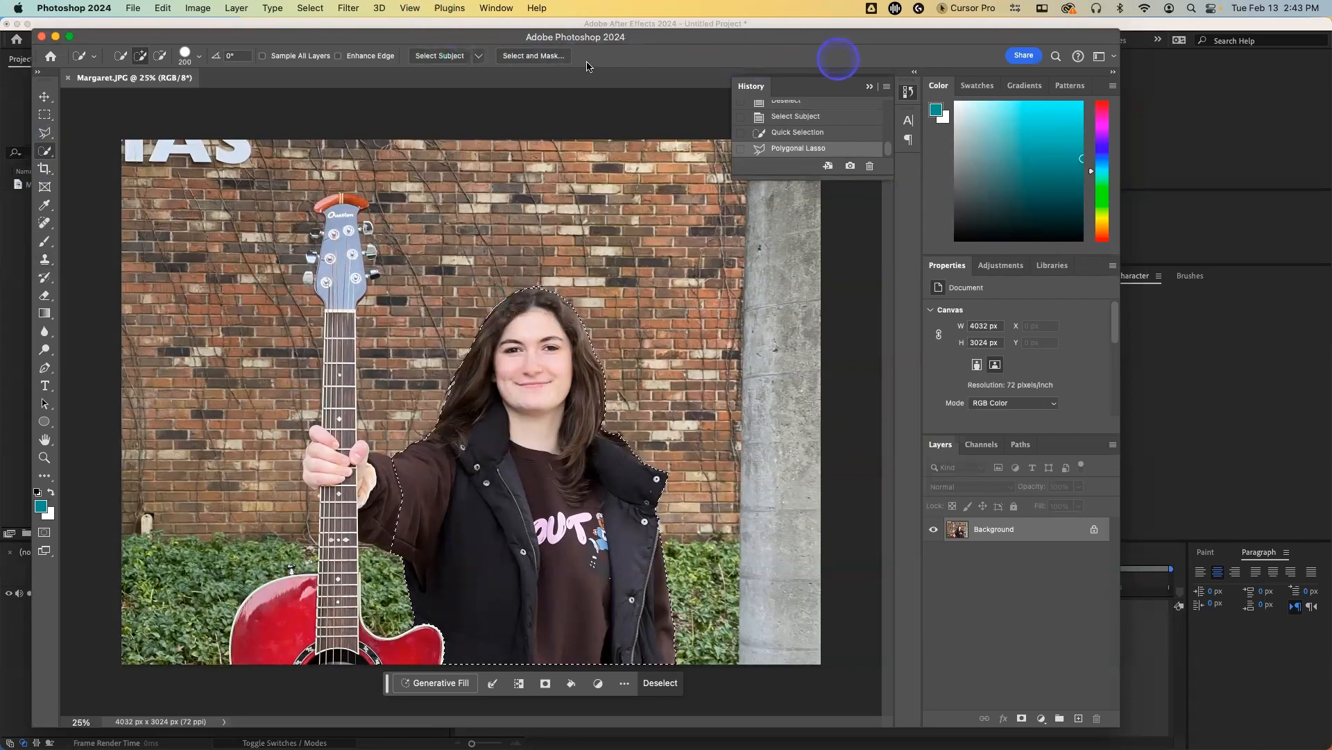
click(551, 58)
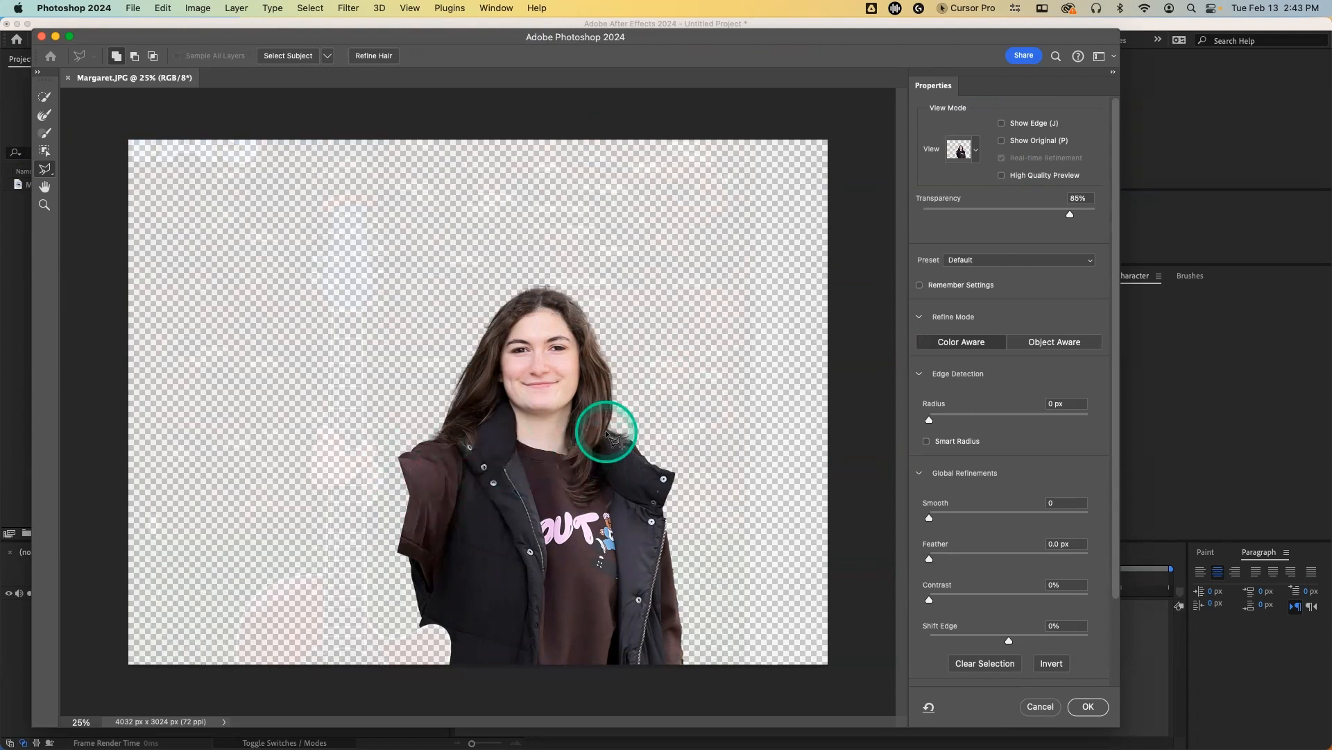
click(930, 559)
drag(959, 559, 959, 560)
drag(1071, 215, 939, 220)
drag(1060, 225, 1085, 211)
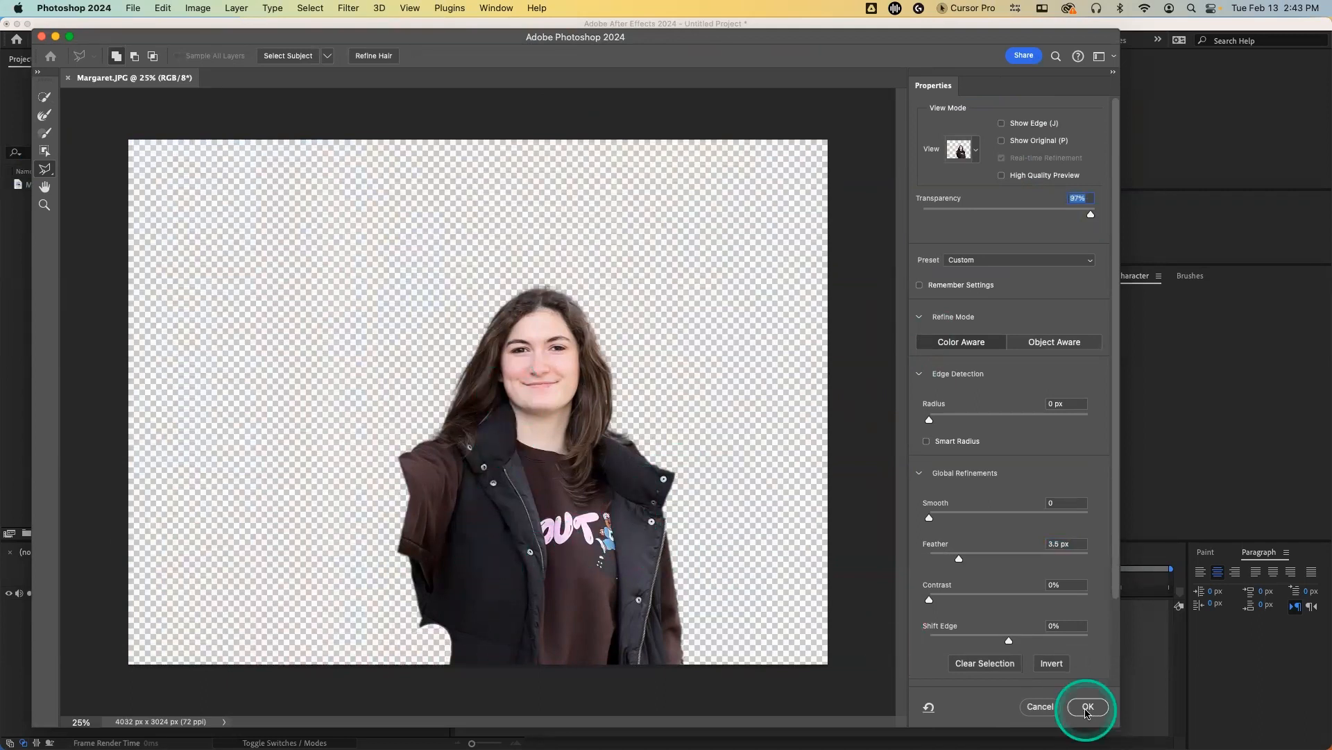
drag(959, 558, 951, 561)
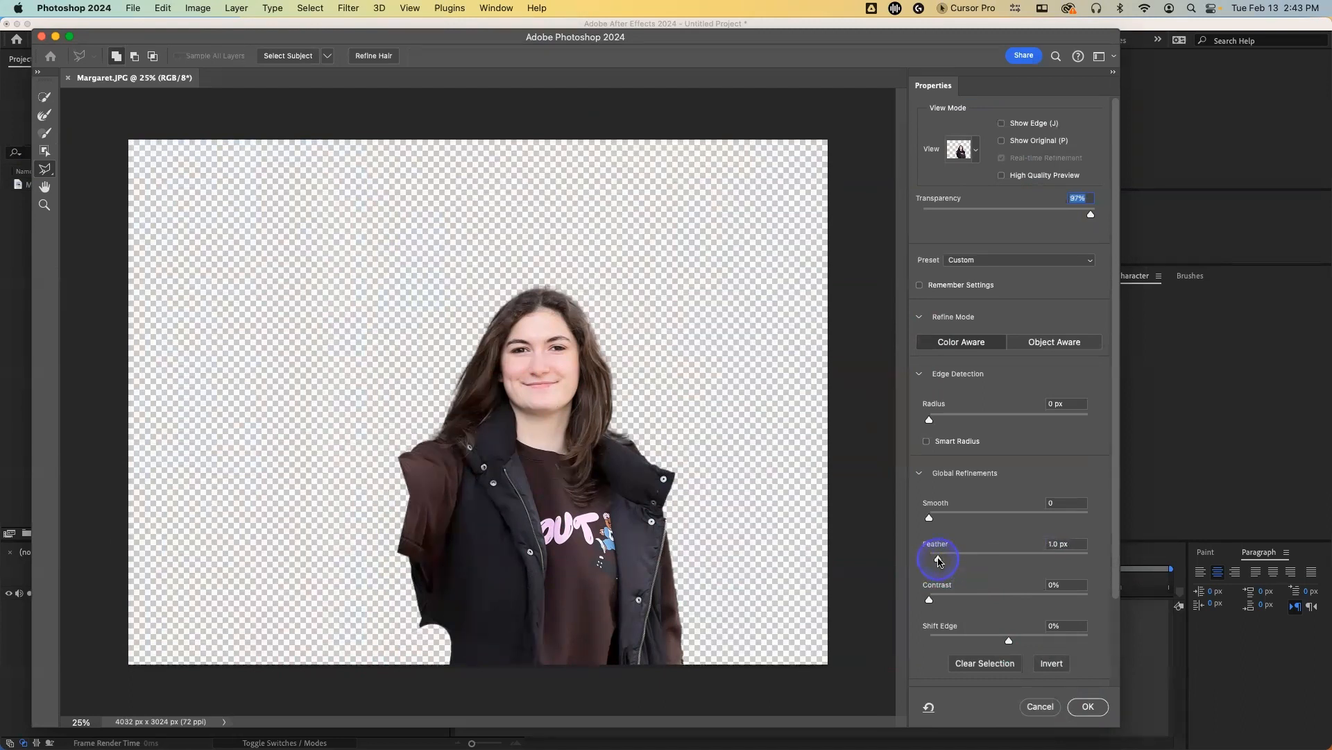
drag(945, 559, 945, 560)
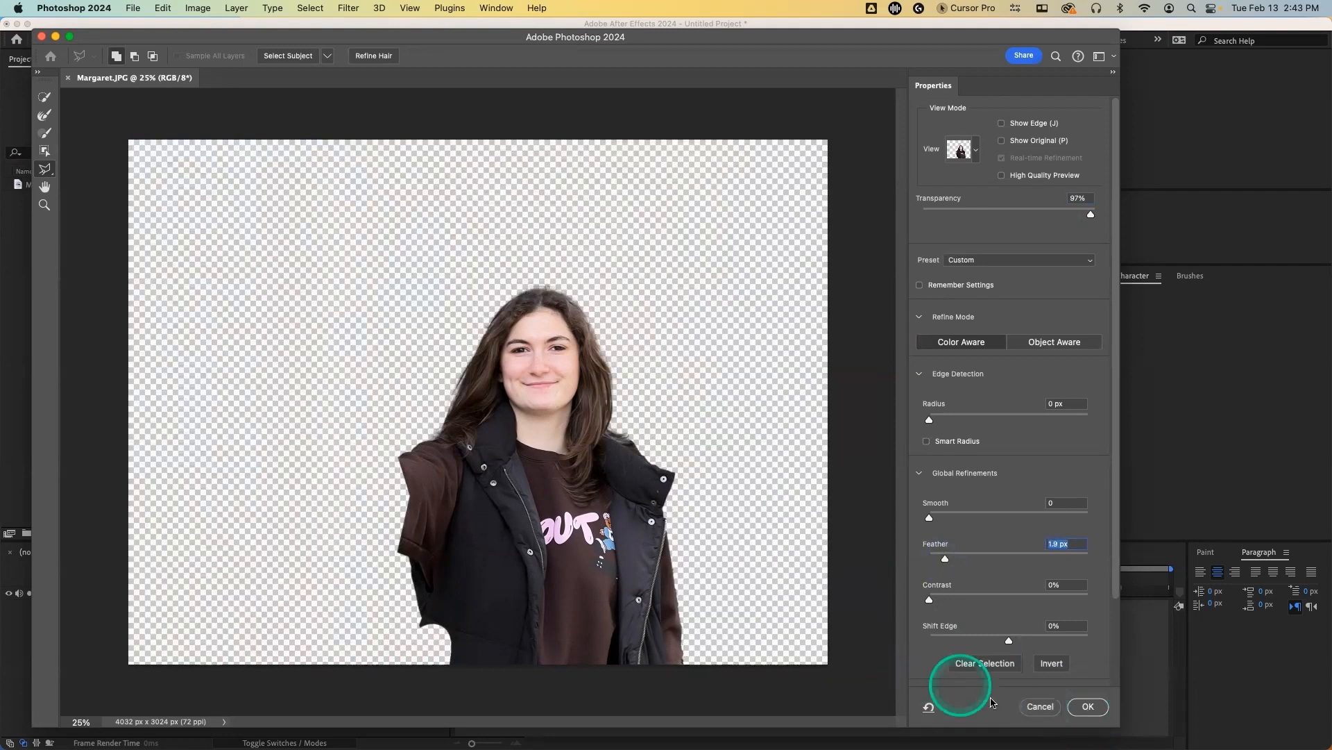
click(1084, 706)
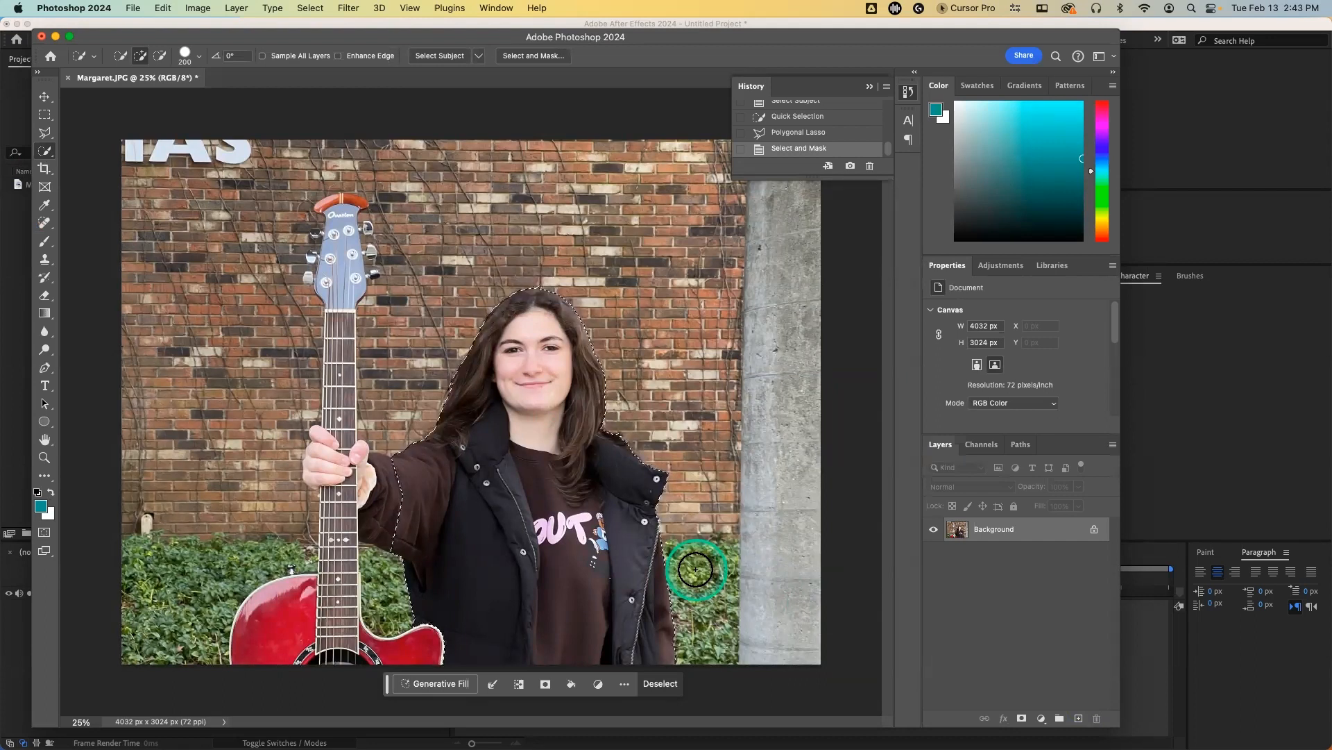
Step: Cut the selected woman onto a new layer, check both layers separately, and leave the new layer hidden
right_click(540, 457)
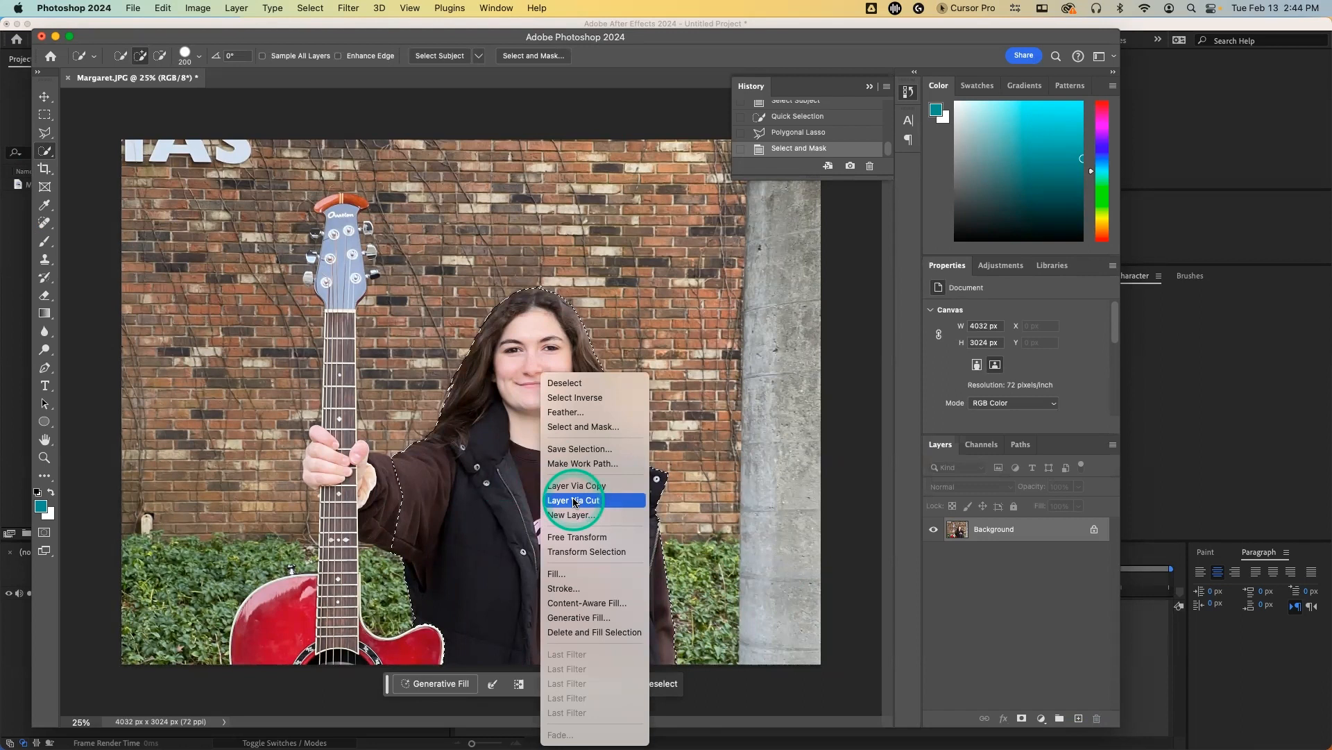
click(574, 501)
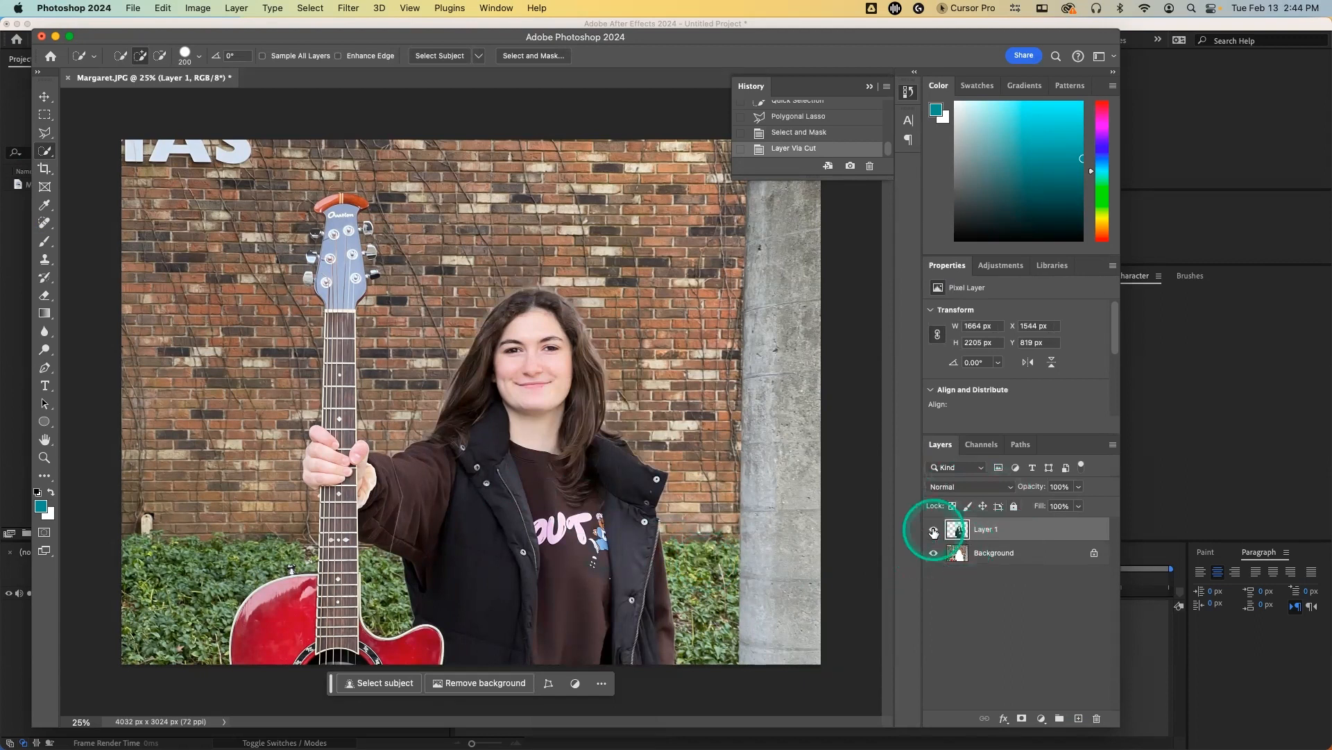
click(933, 553)
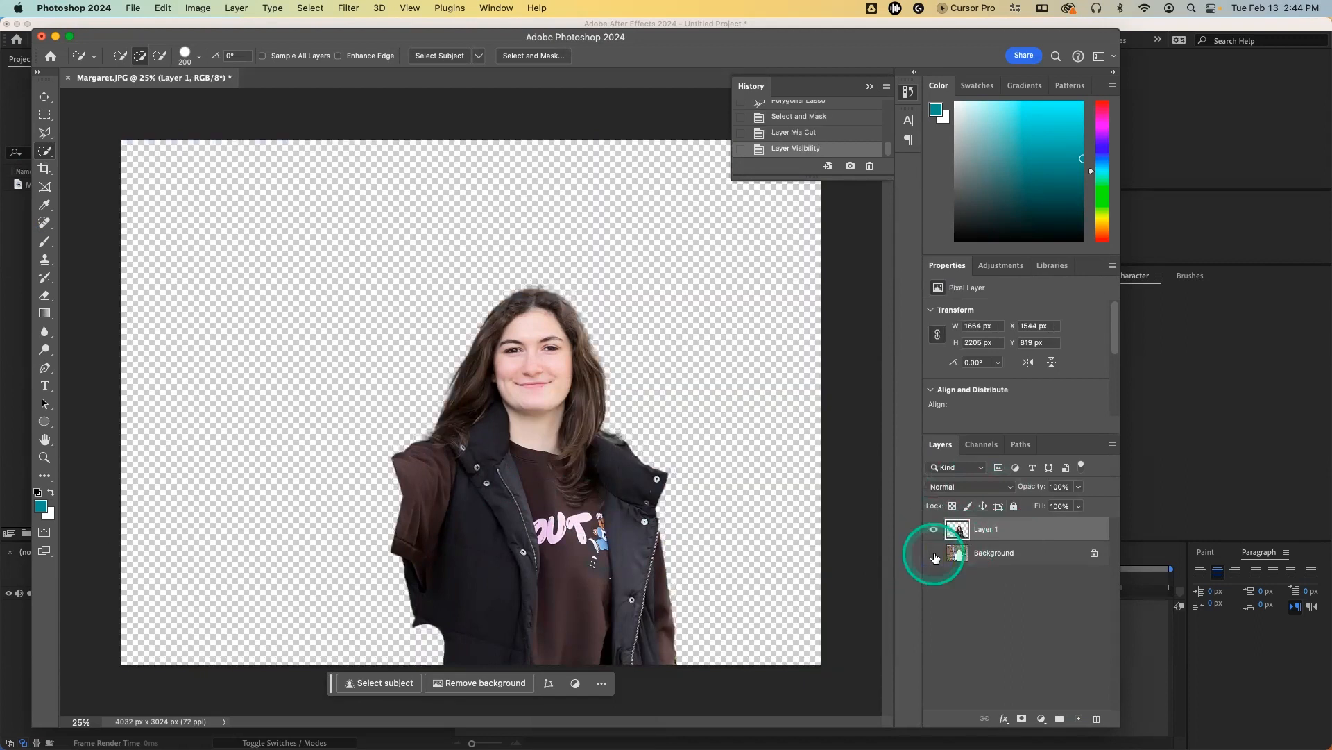
click(933, 553)
click(933, 530)
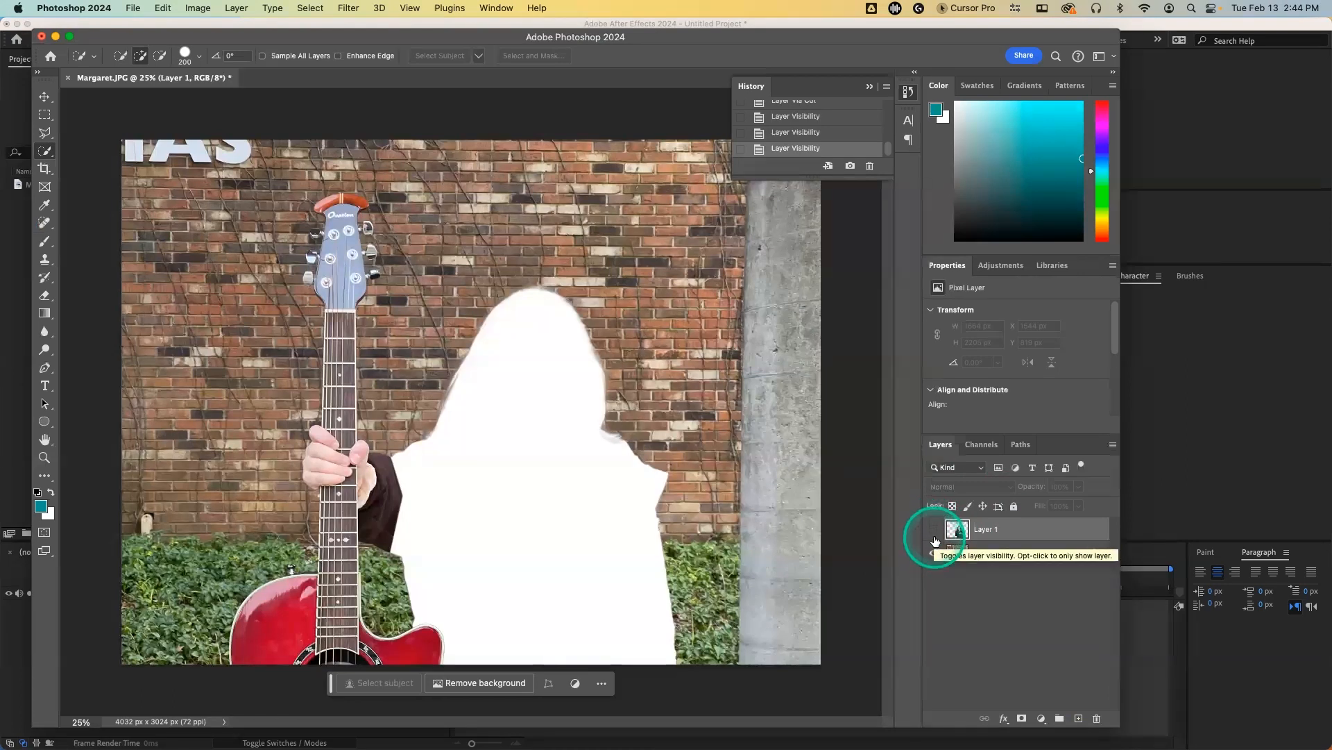
click(934, 531)
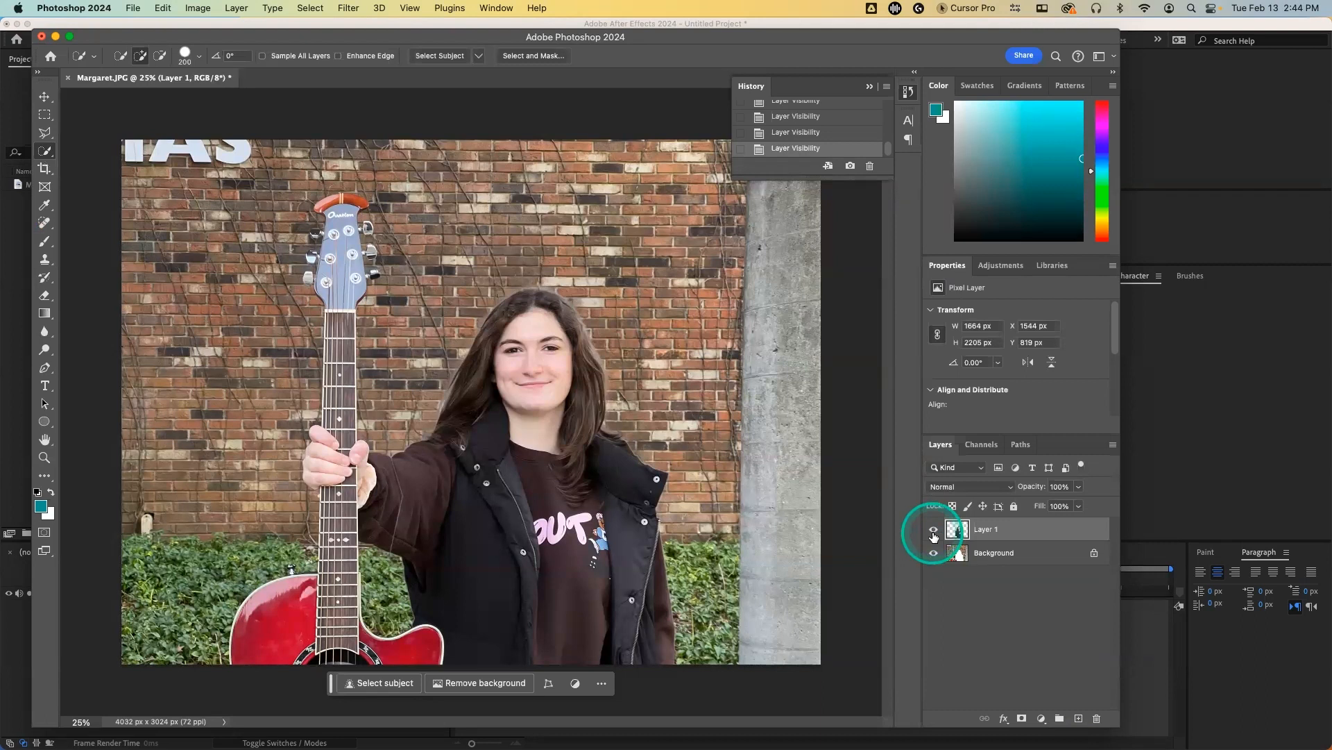
click(933, 531)
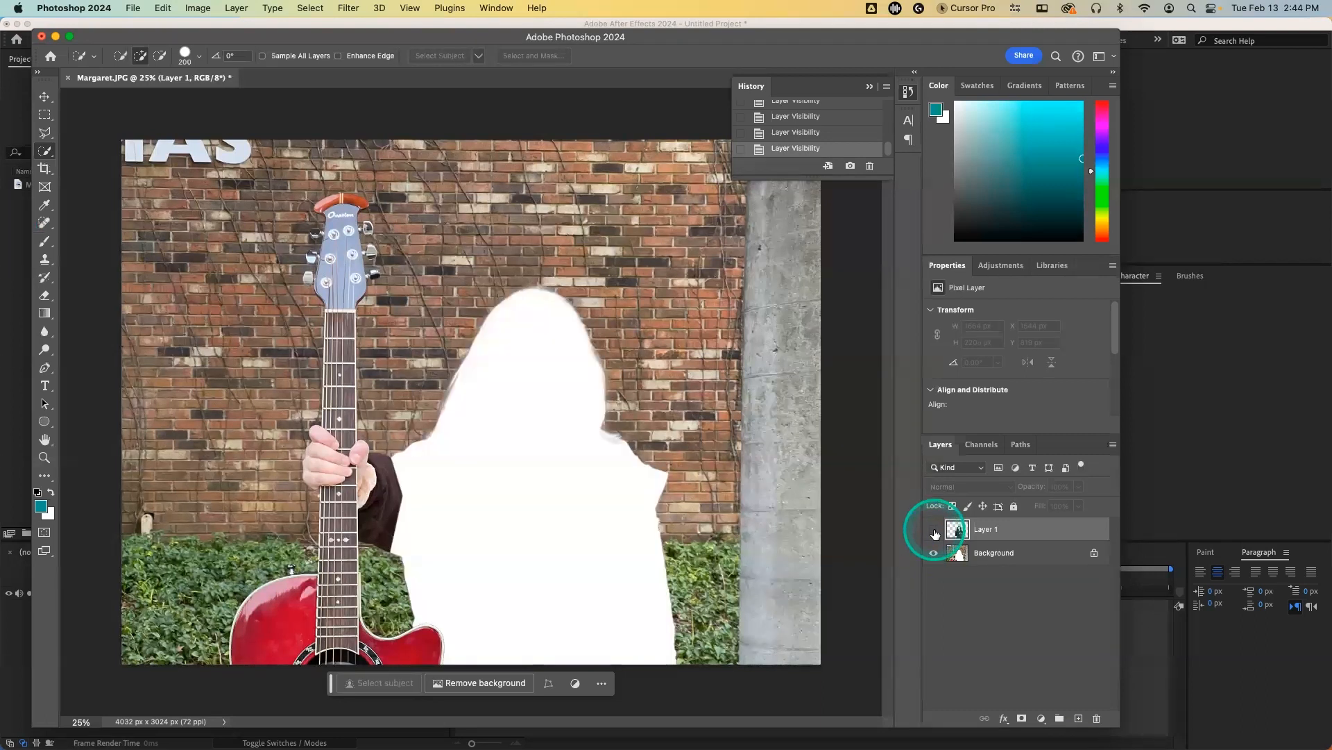
Step: On the Background layer, set the Quick Selection brush size to 100 and run Select Subject for the guitar
click(995, 556)
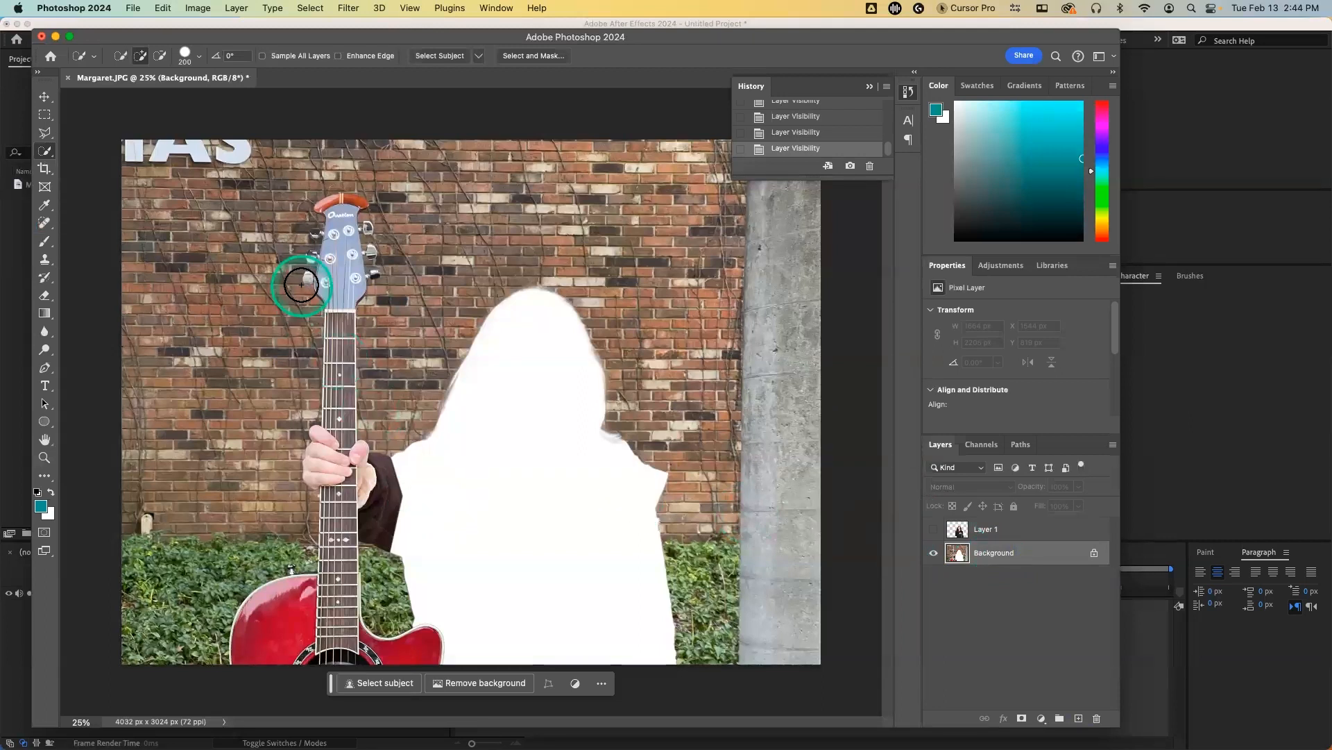
key(bracketleft)
key(bracketleft)
key(bracketleft)
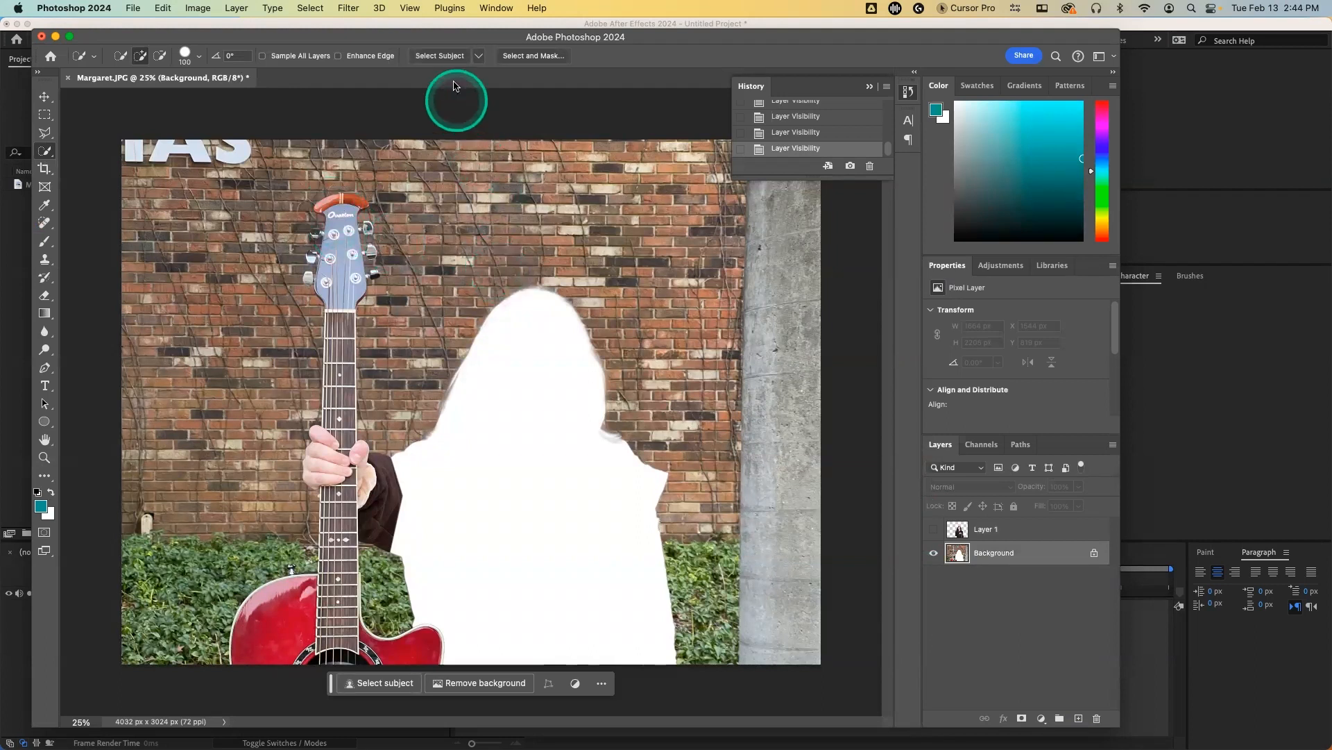
click(446, 56)
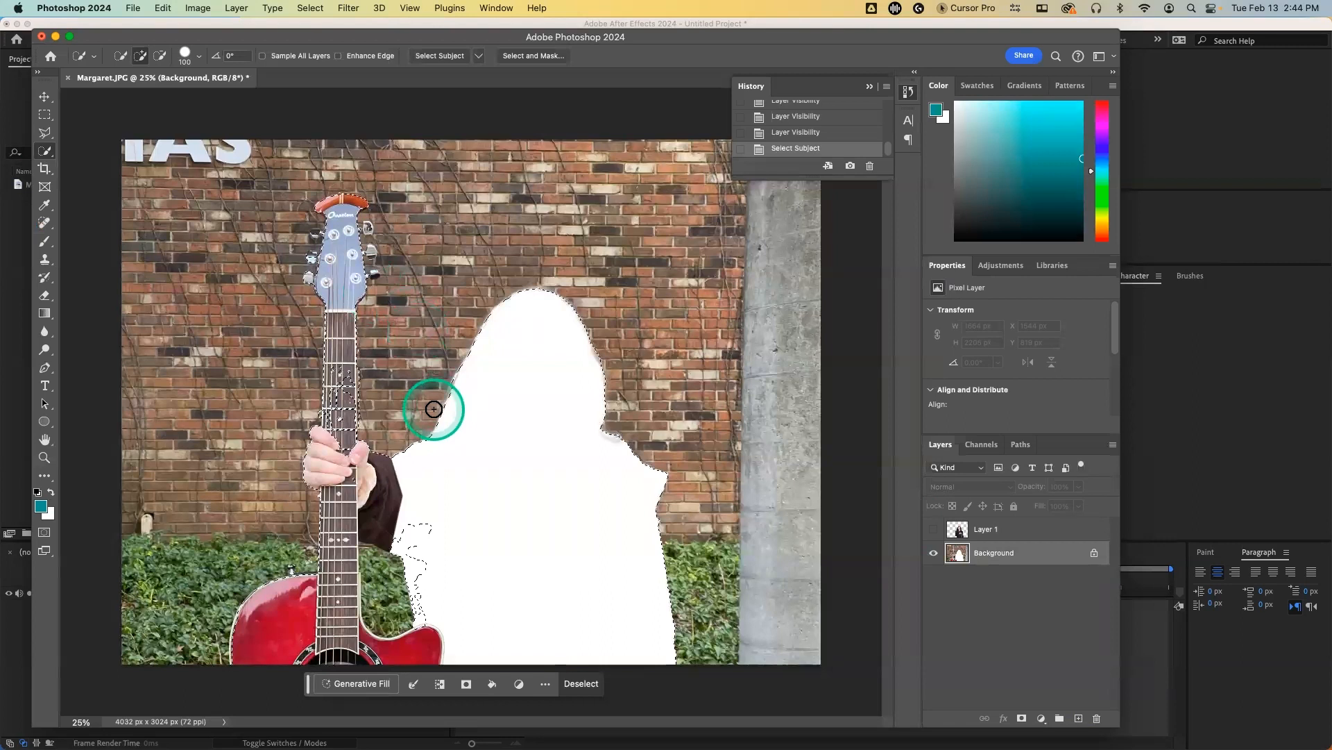
Step: Subtract the white silhouette and nearby foliage from the selection, keeping the guitar, hand and forearm selected
key(alt)
mouse_move(452, 411)
mouse_down()
mouse_move(476, 416)
mouse_move(532, 306)
mouse_move(618, 417)
mouse_move(683, 646)
mouse_move(600, 631)
mouse_up()
drag(414, 590, 400, 557)
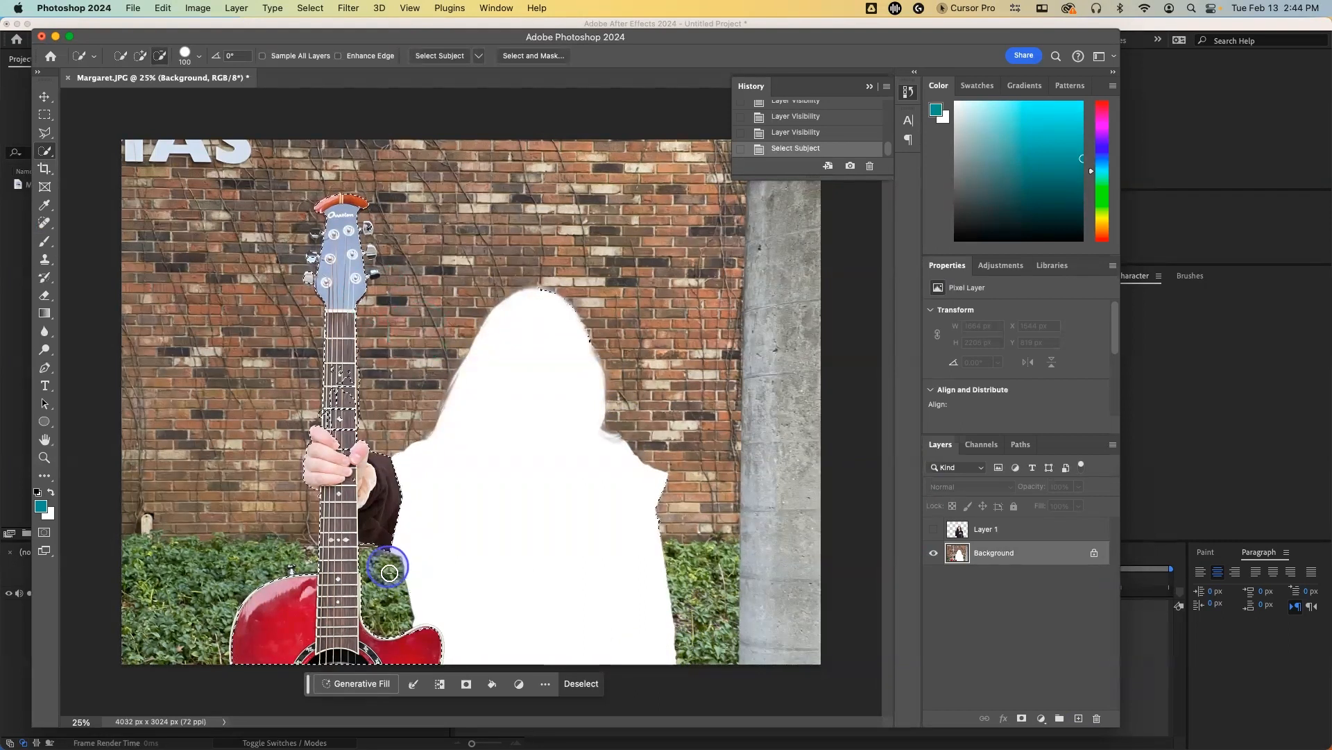
drag(423, 612, 420, 599)
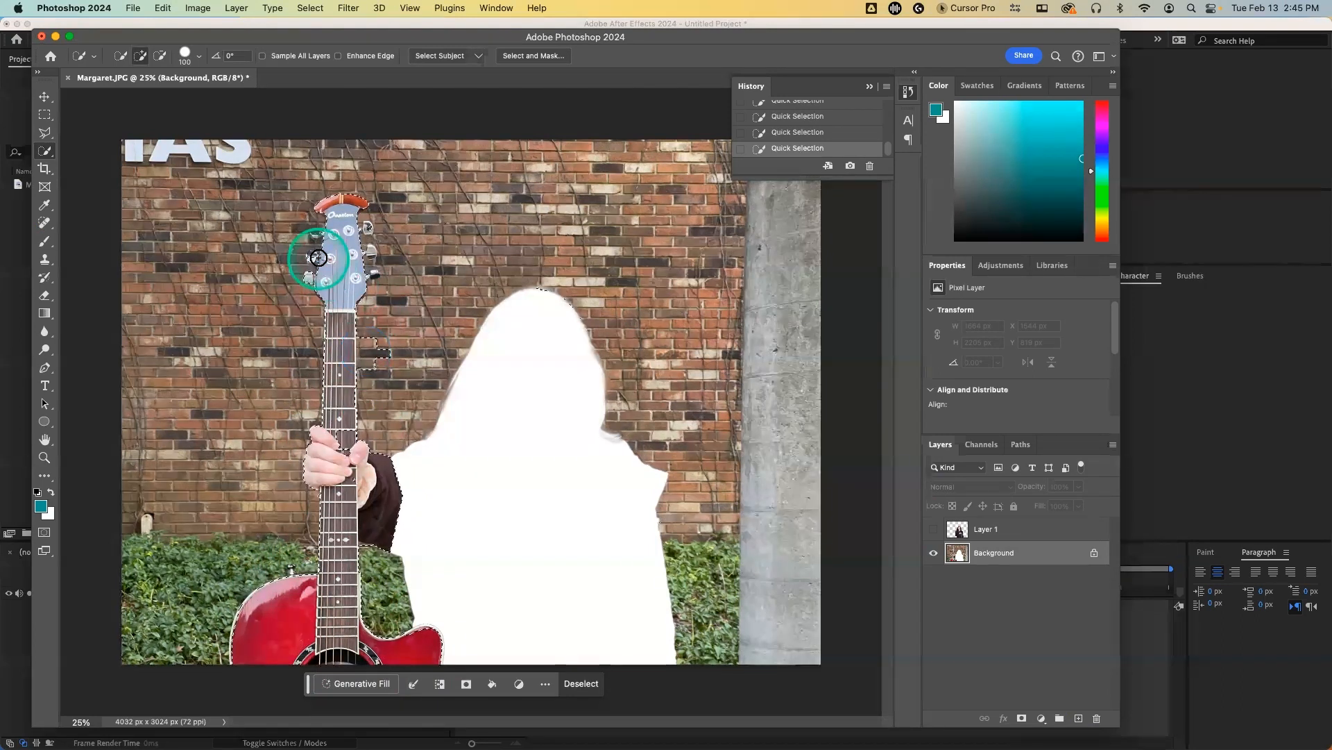
click(445, 64)
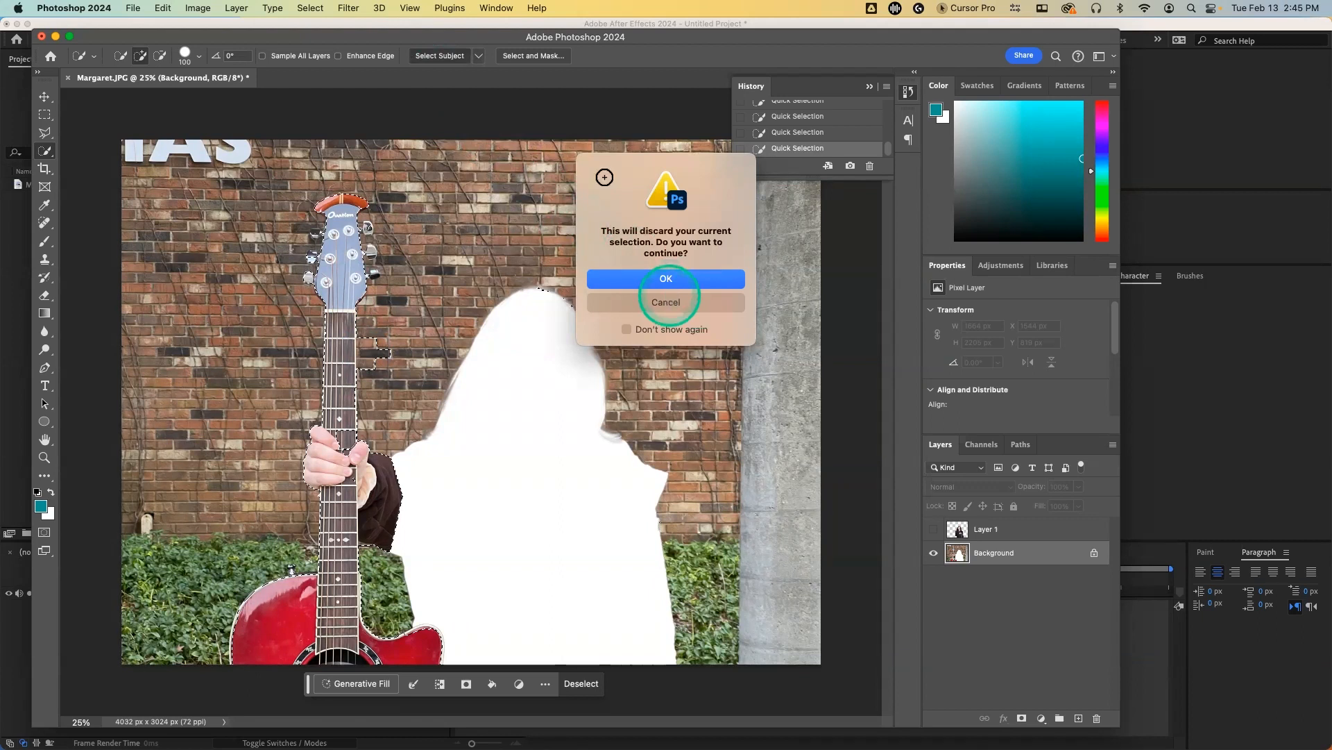
click(668, 300)
Step: In Select and Mask, use a size 175 selection brush to remove the brick patch beside the guitar neck and add the missing neck area above the hand
click(533, 56)
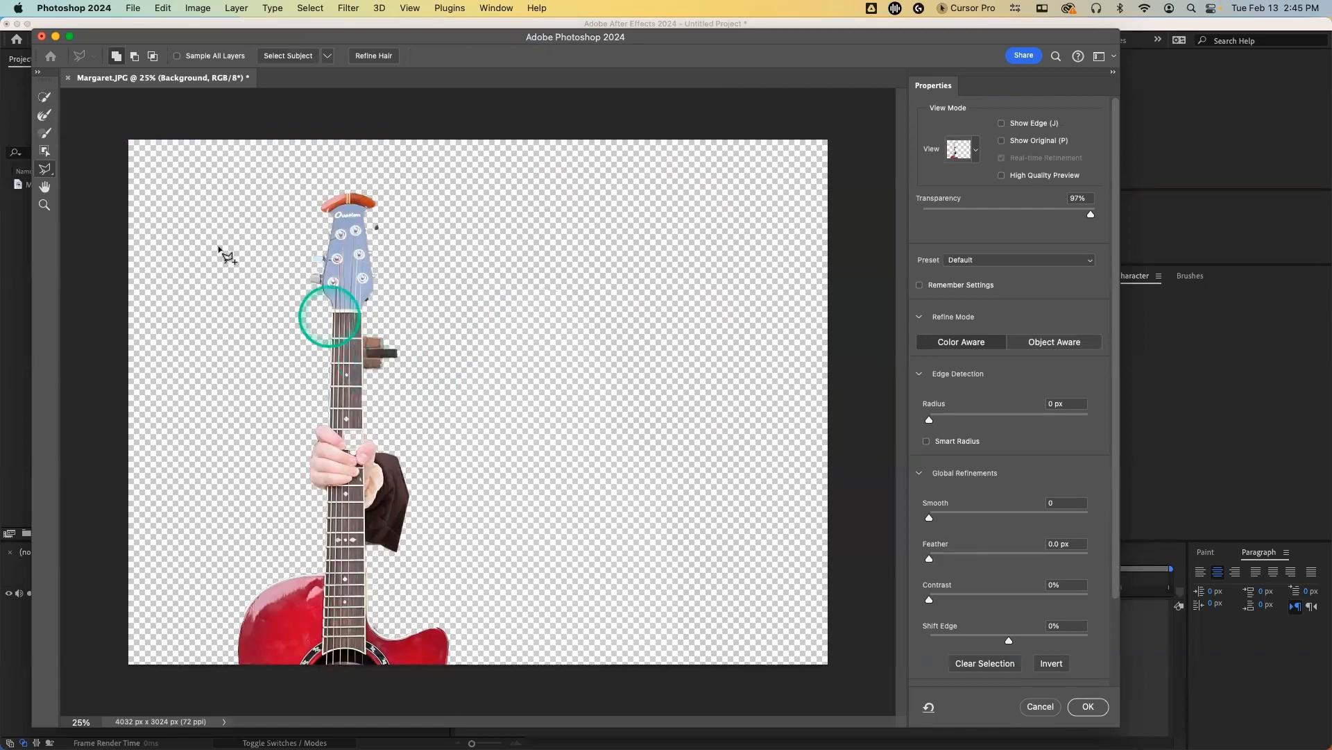
click(45, 101)
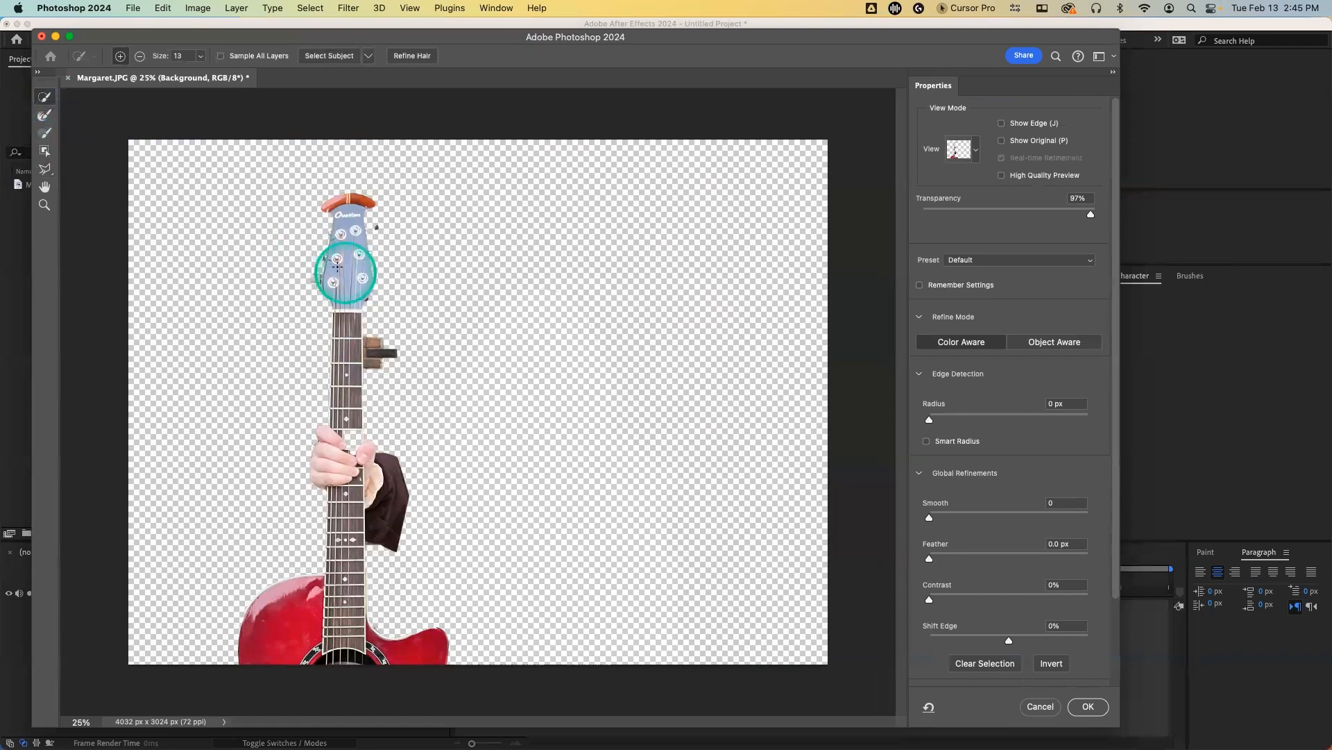
drag(407, 354, 392, 352)
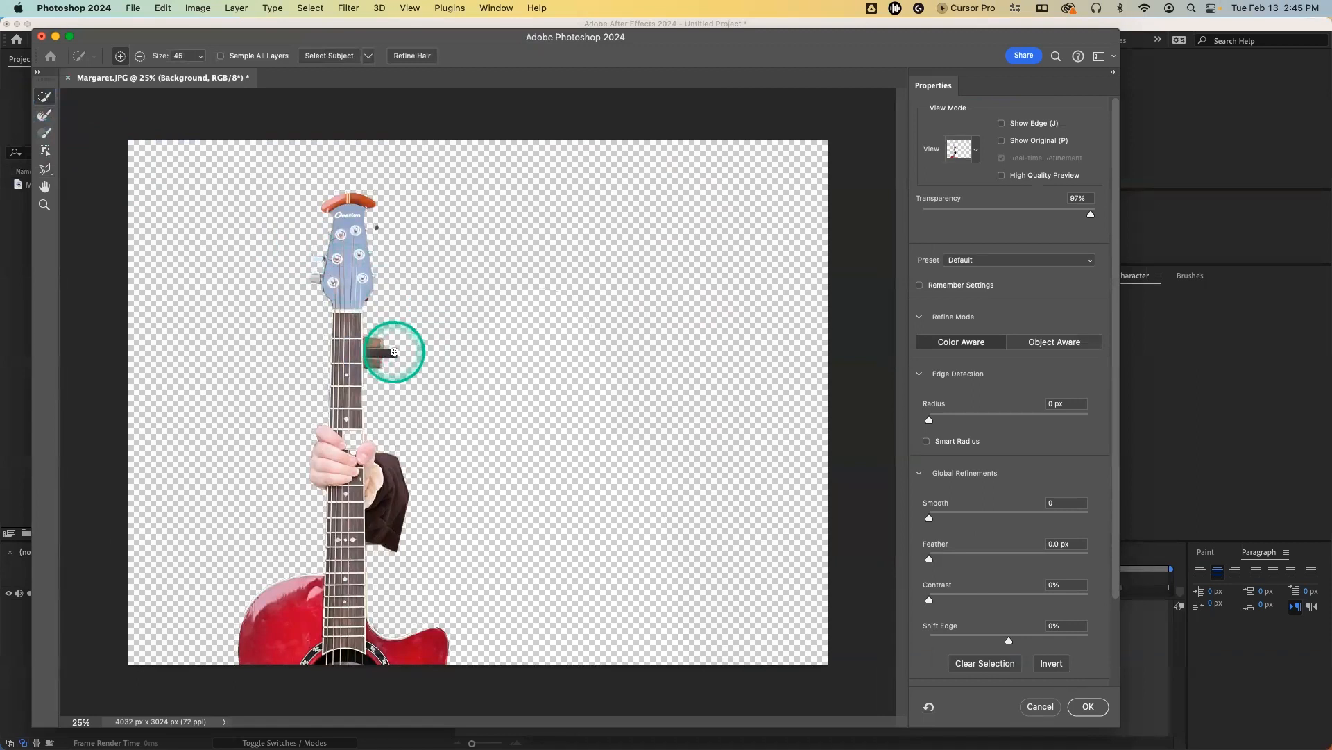
key(bracketright)
key(bracketright)
key(bracketright)
key(bracketright)
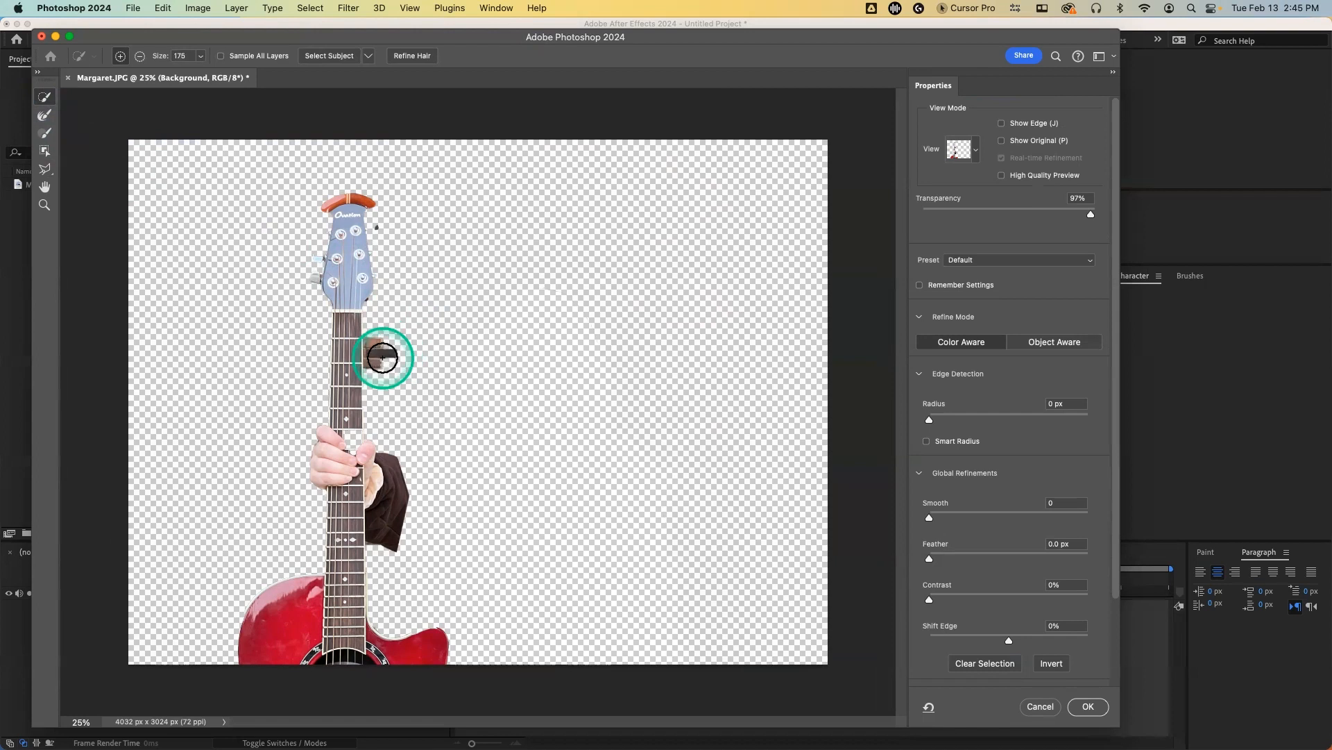
alt+click(384, 356)
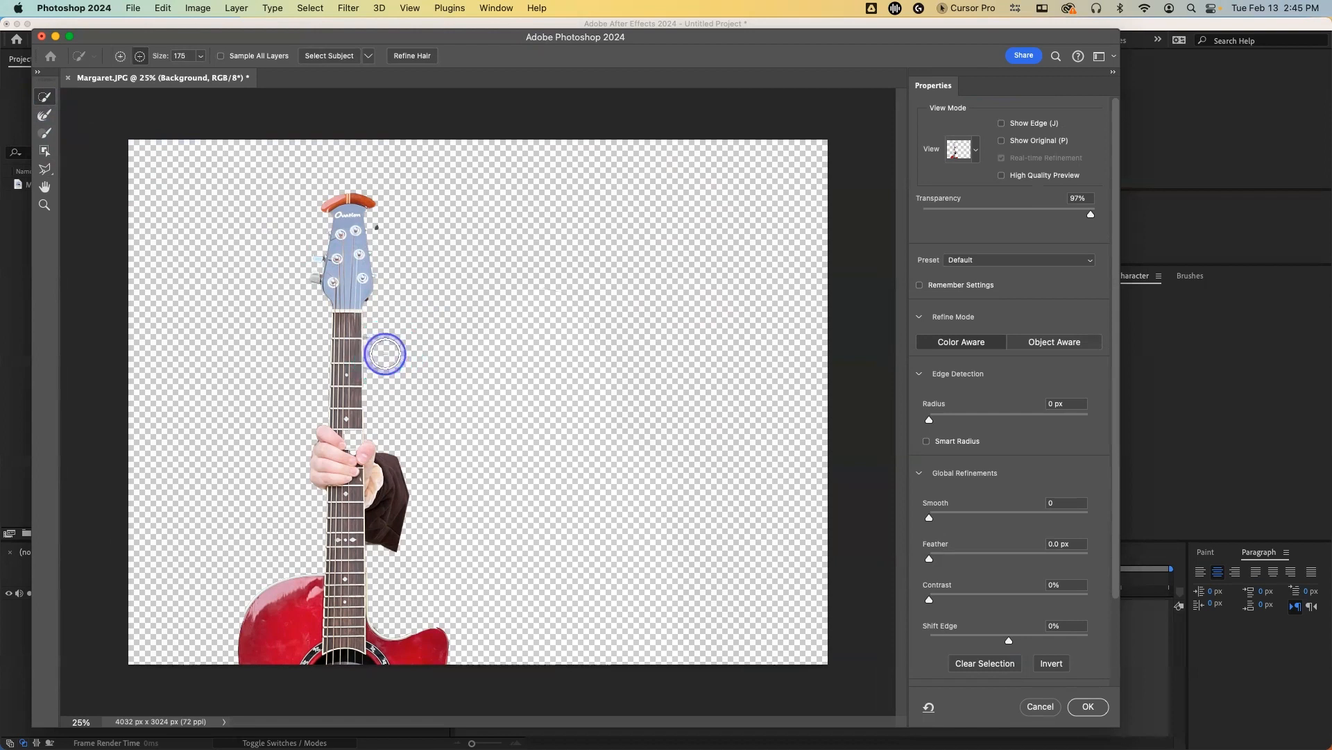
mouse_move(343, 443)
mouse_down()
mouse_move(385, 467)
mouse_move(402, 440)
mouse_up()
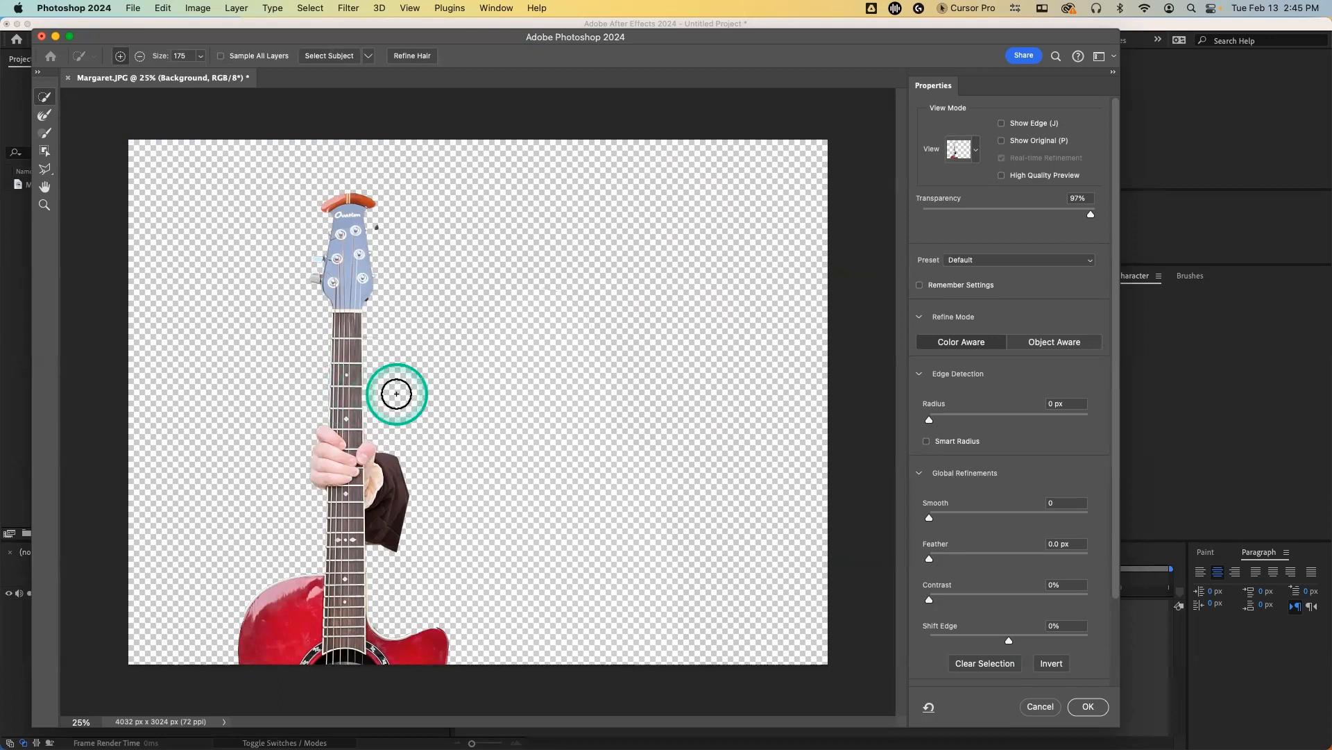
Step: Lower the Select and Mask transparency to 28% around the guitar's headstock to expose its tuning pegs
mouse_move(378, 336)
mouse_down()
mouse_move(330, 248)
mouse_move(305, 243)
mouse_move(300, 261)
mouse_move(346, 254)
mouse_move(306, 260)
mouse_up()
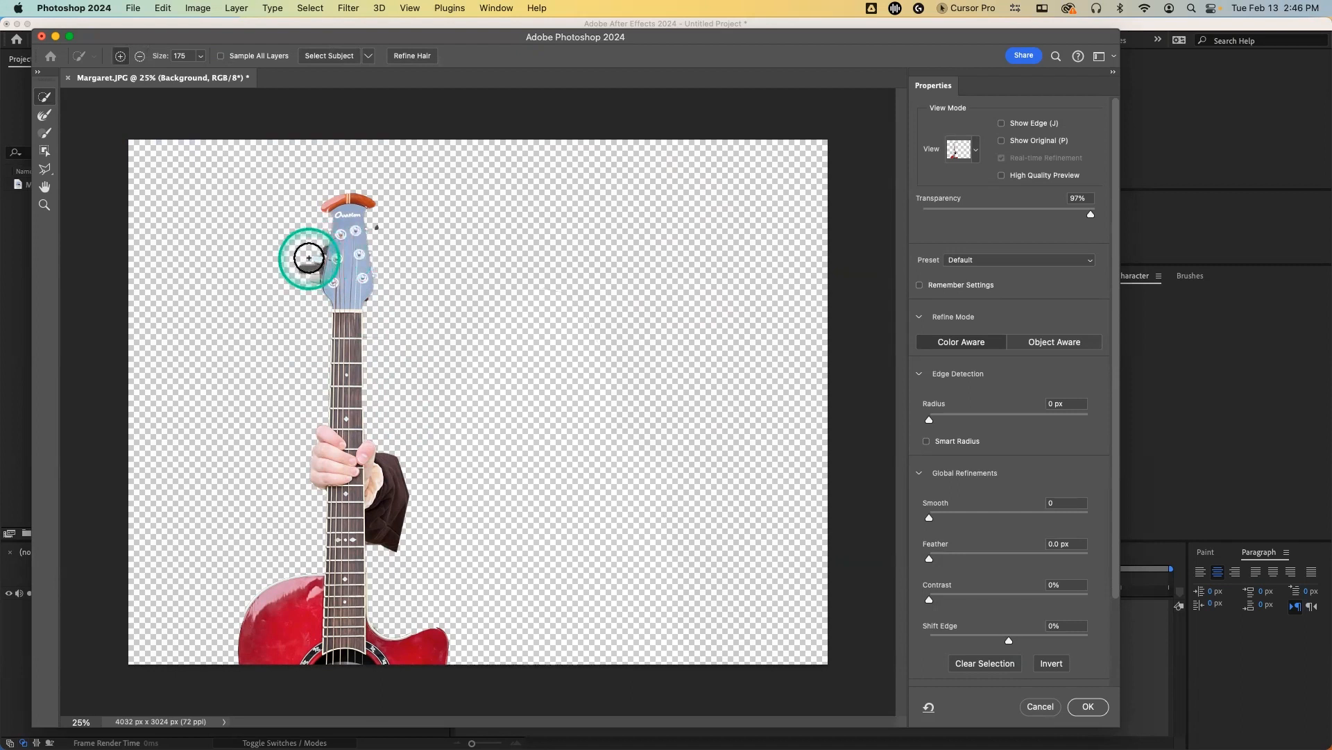
key(z)
click(314, 259)
click(314, 259)
click(313, 261)
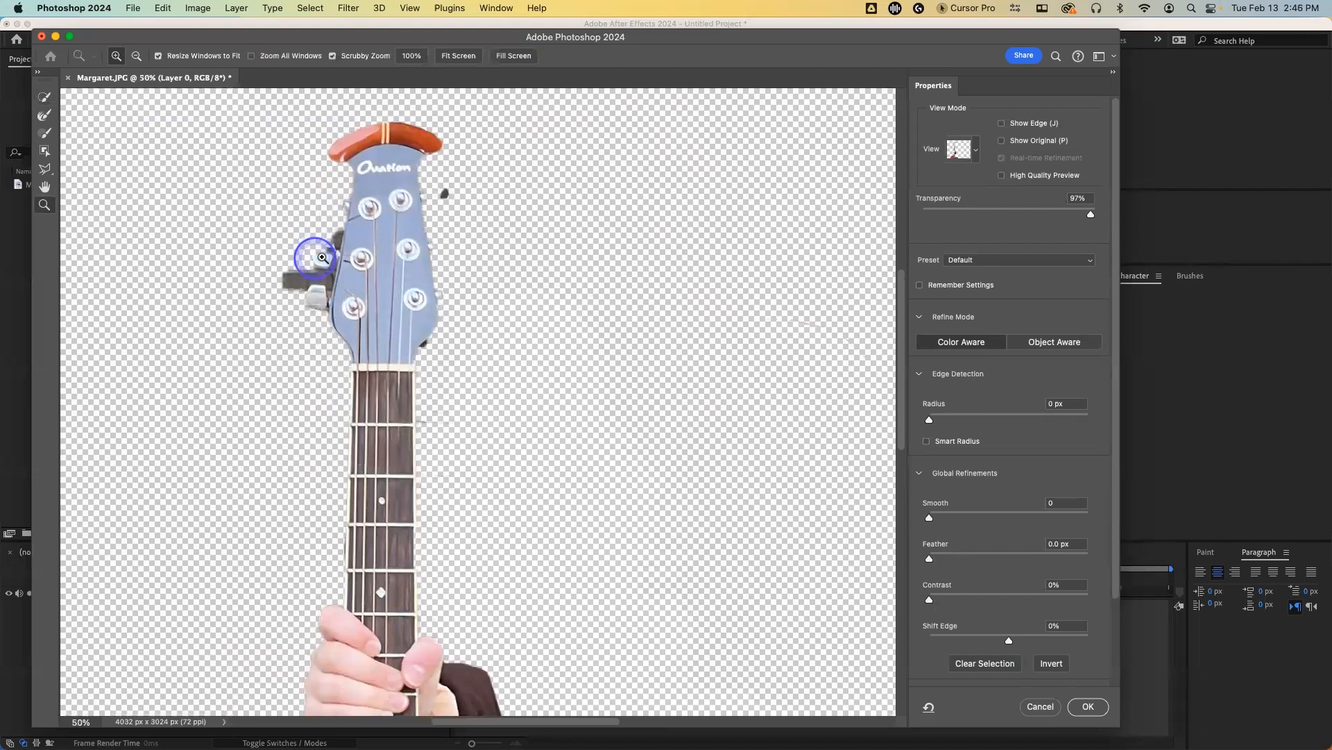
key(r)
drag(1089, 213, 967, 221)
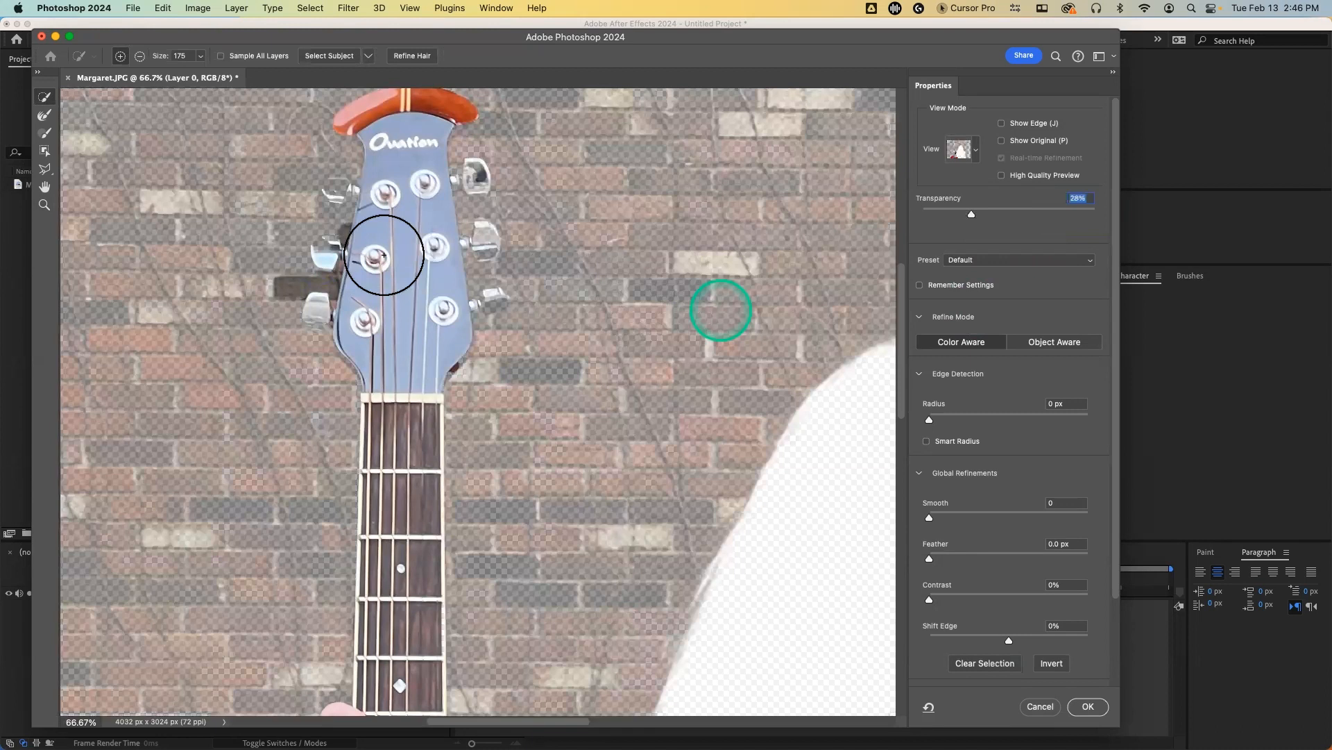
mouse_move(384, 255)
mouse_down()
mouse_move(342, 240)
mouse_move(324, 256)
mouse_up()
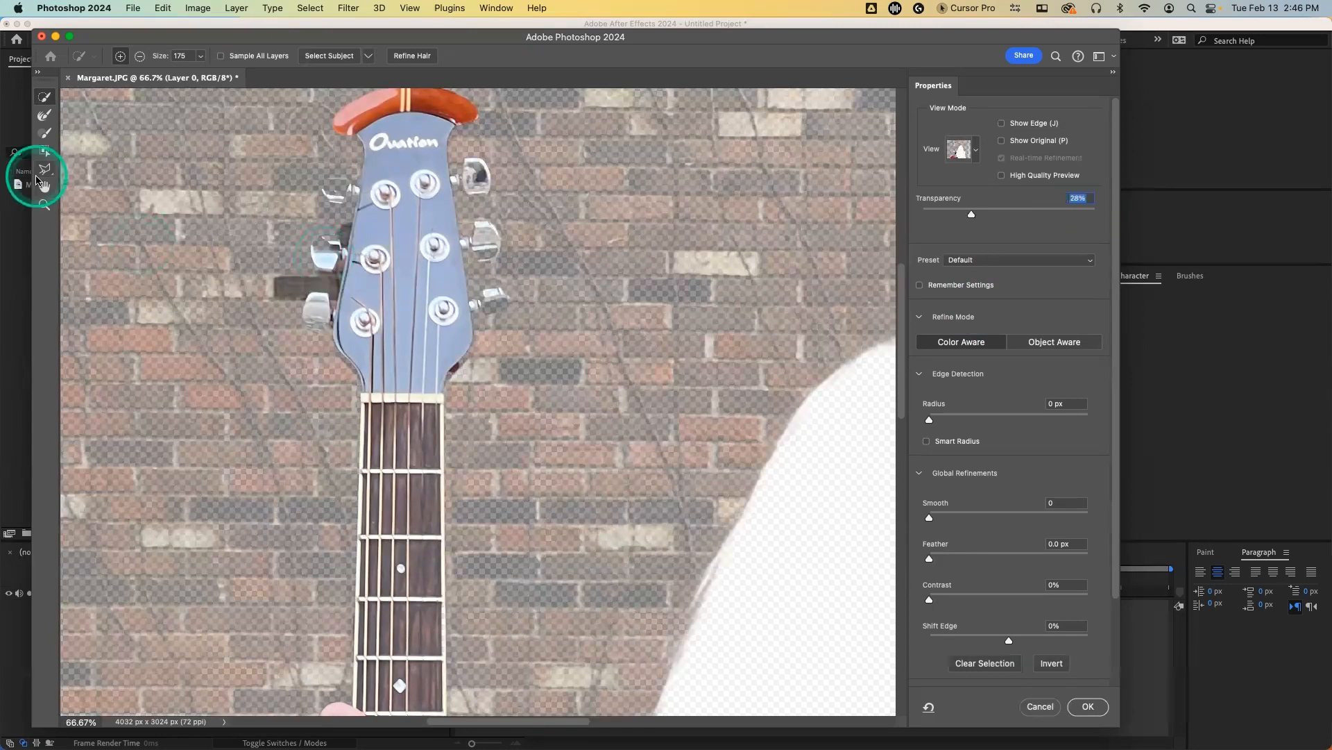
click(44, 170)
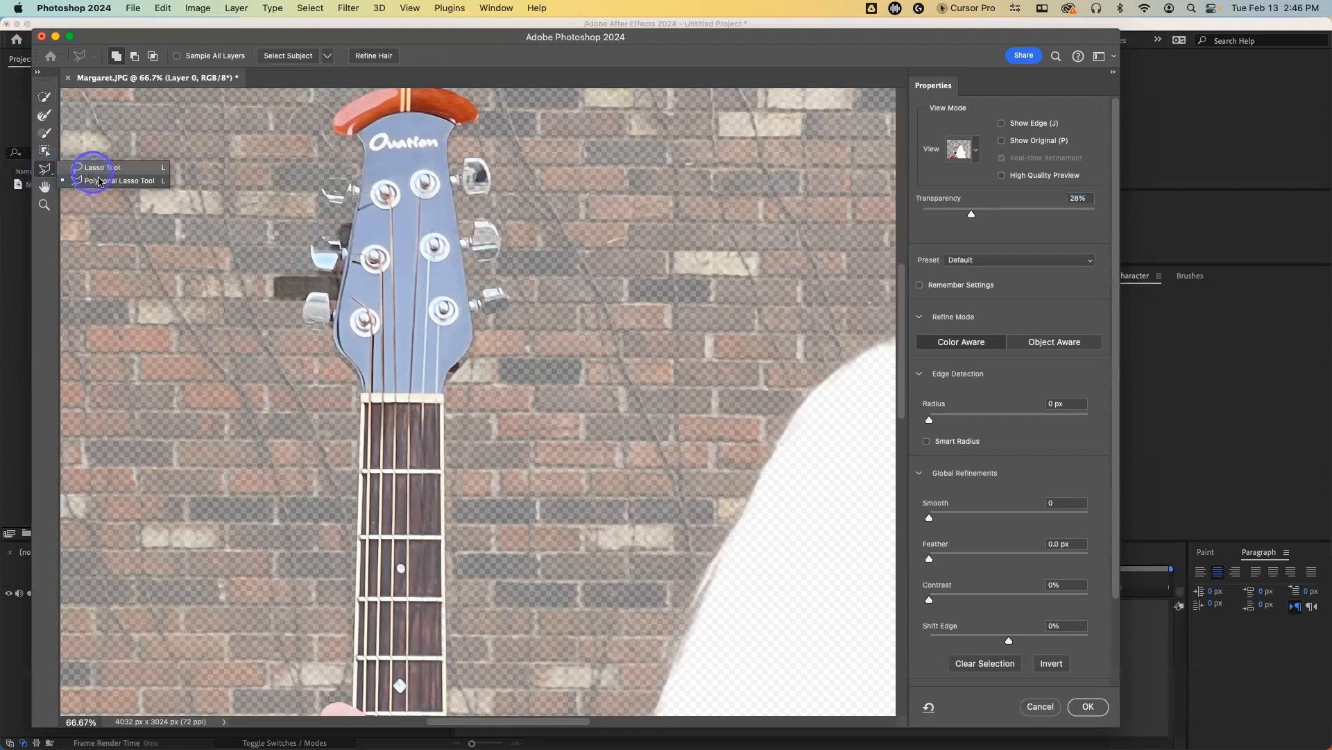
click(98, 180)
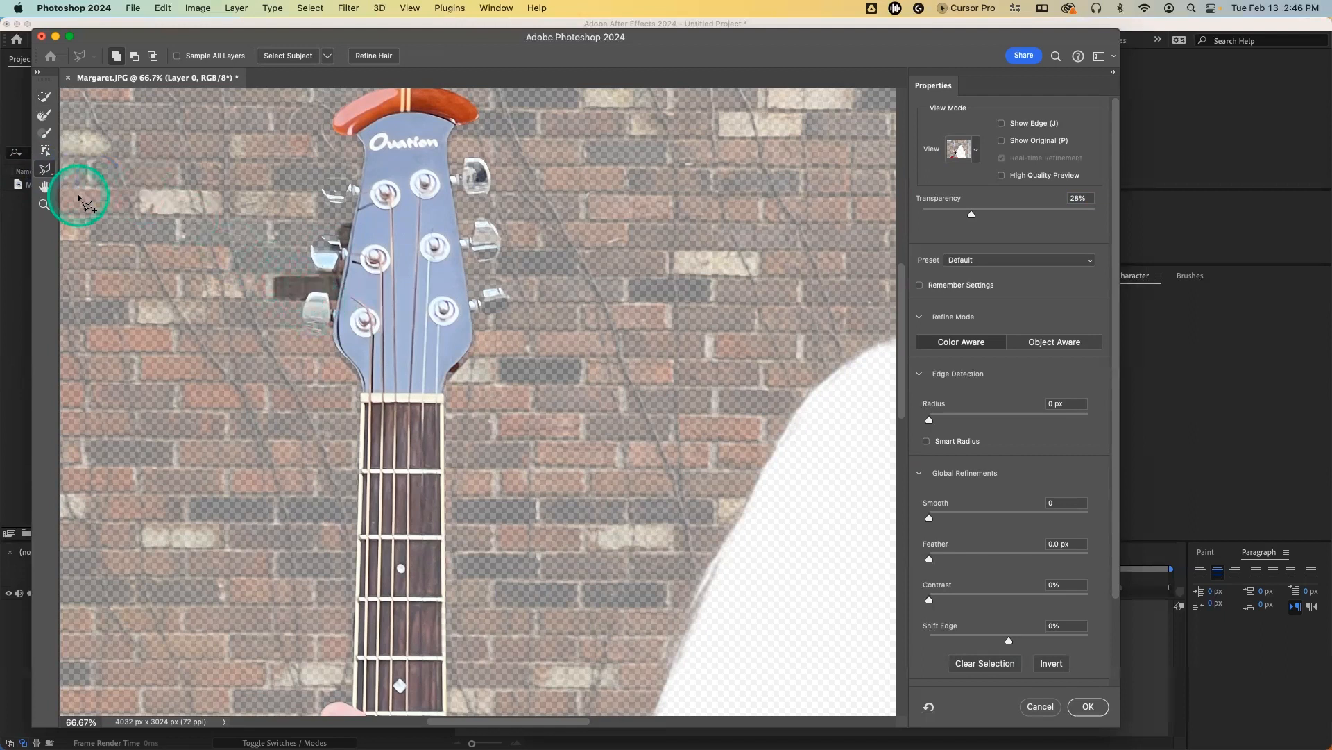
click(46, 100)
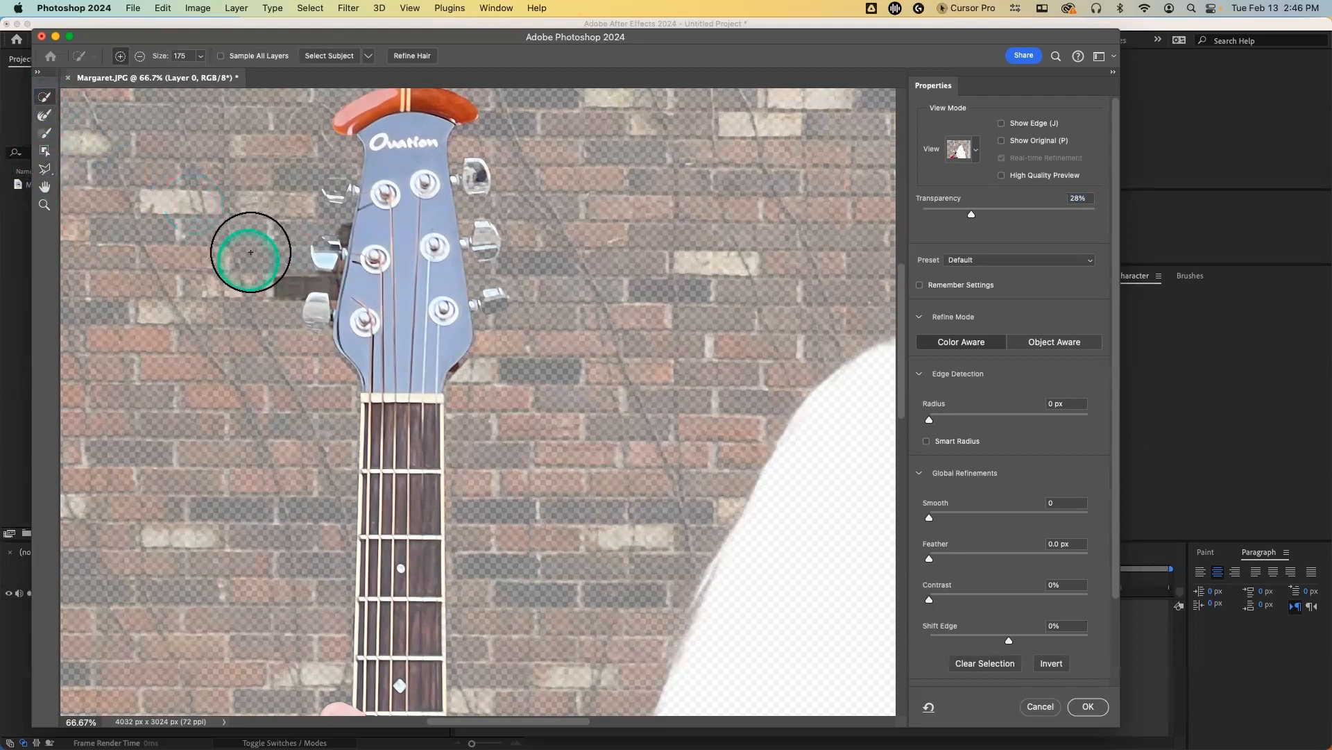
Step: Set the transparency to 38% and add the missing tuning pegs to the selection with a size 60 brush
click(957, 217)
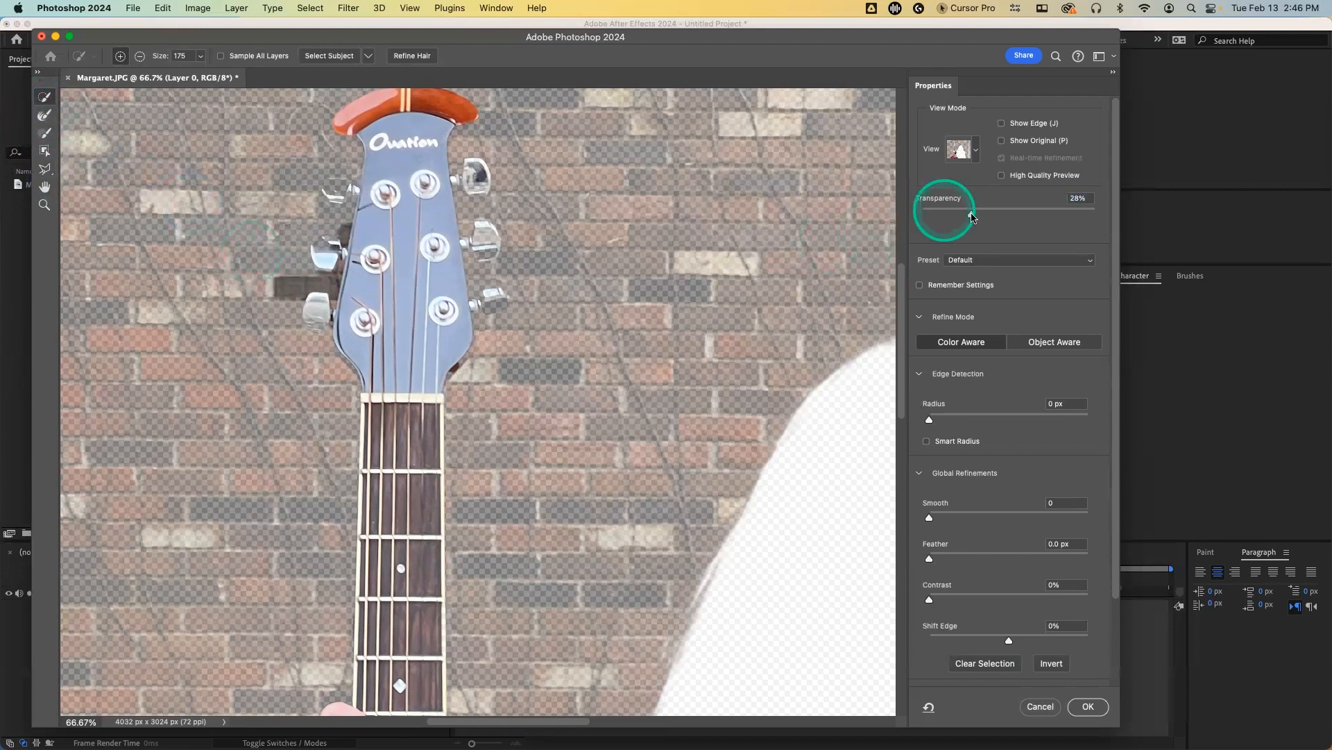
drag(973, 217, 985, 213)
click(373, 270)
mouse_move(356, 262)
mouse_down()
mouse_move(381, 244)
mouse_move(438, 242)
mouse_up()
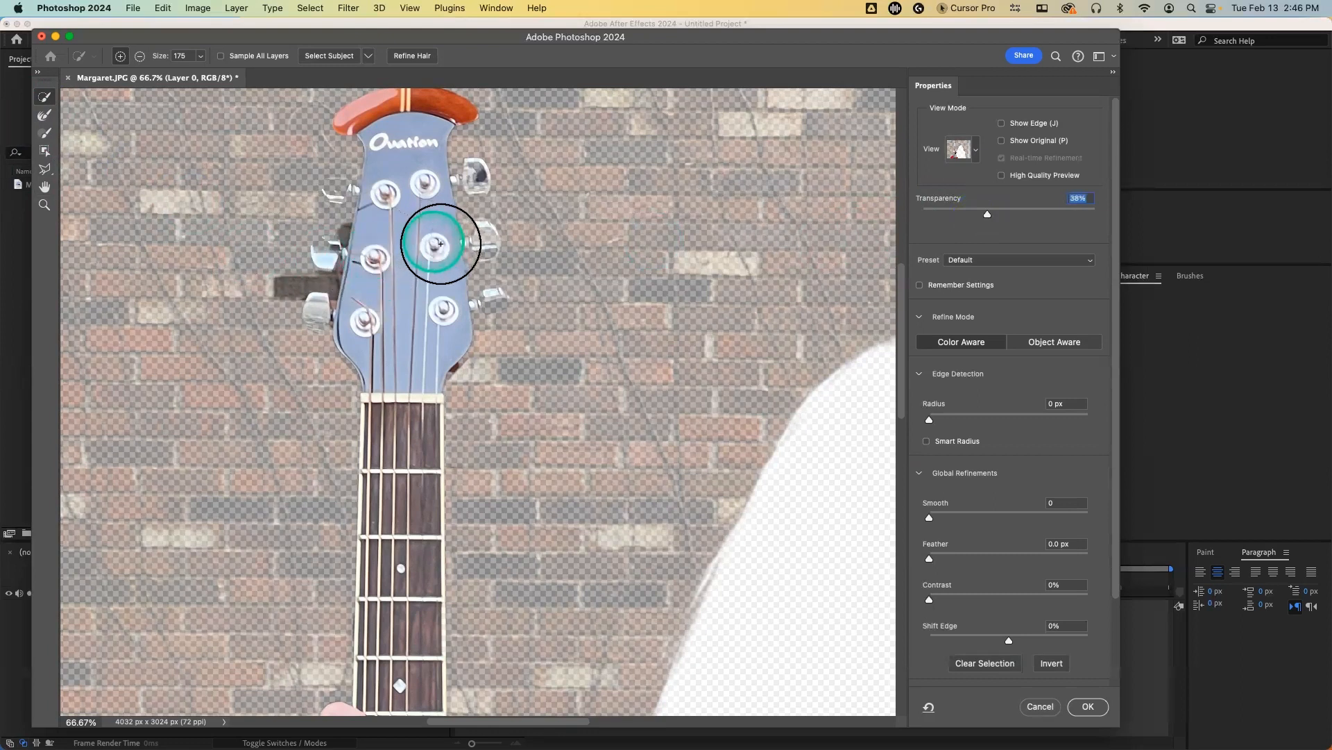
key(bracketleft)
key(bracketleft)
key(bracketleft)
key(bracketleft)
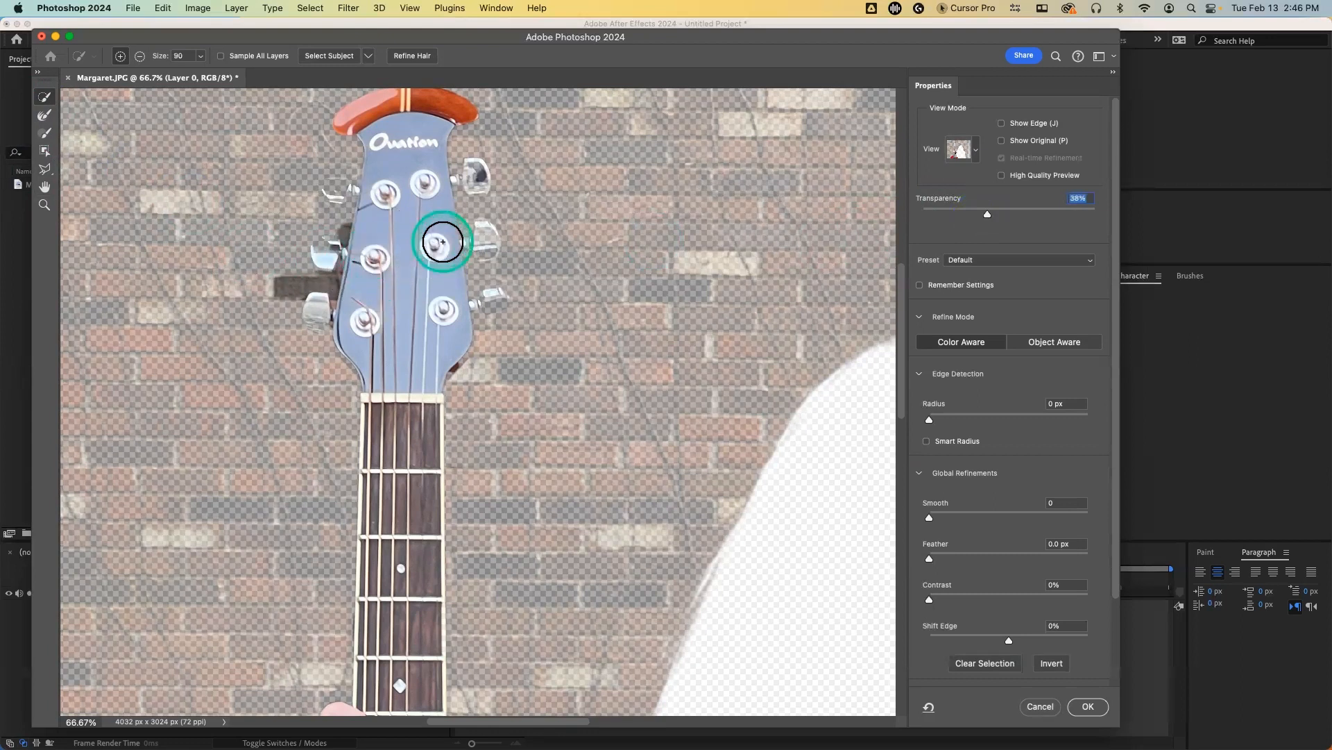
key(bracketleft)
key(bracketleft)
mouse_move(443, 240)
mouse_down()
mouse_move(479, 241)
mouse_move(466, 250)
mouse_move(410, 178)
mouse_move(477, 190)
mouse_move(472, 174)
mouse_move(444, 206)
mouse_move(466, 183)
mouse_move(494, 339)
mouse_move(490, 326)
mouse_move(510, 322)
mouse_move(481, 364)
mouse_move(349, 309)
mouse_move(323, 254)
mouse_move(286, 285)
mouse_move(313, 284)
mouse_move(356, 224)
mouse_move(336, 225)
mouse_move(316, 187)
mouse_move(347, 184)
mouse_move(336, 153)
mouse_move(349, 198)
mouse_move(322, 222)
mouse_move(312, 281)
mouse_up()
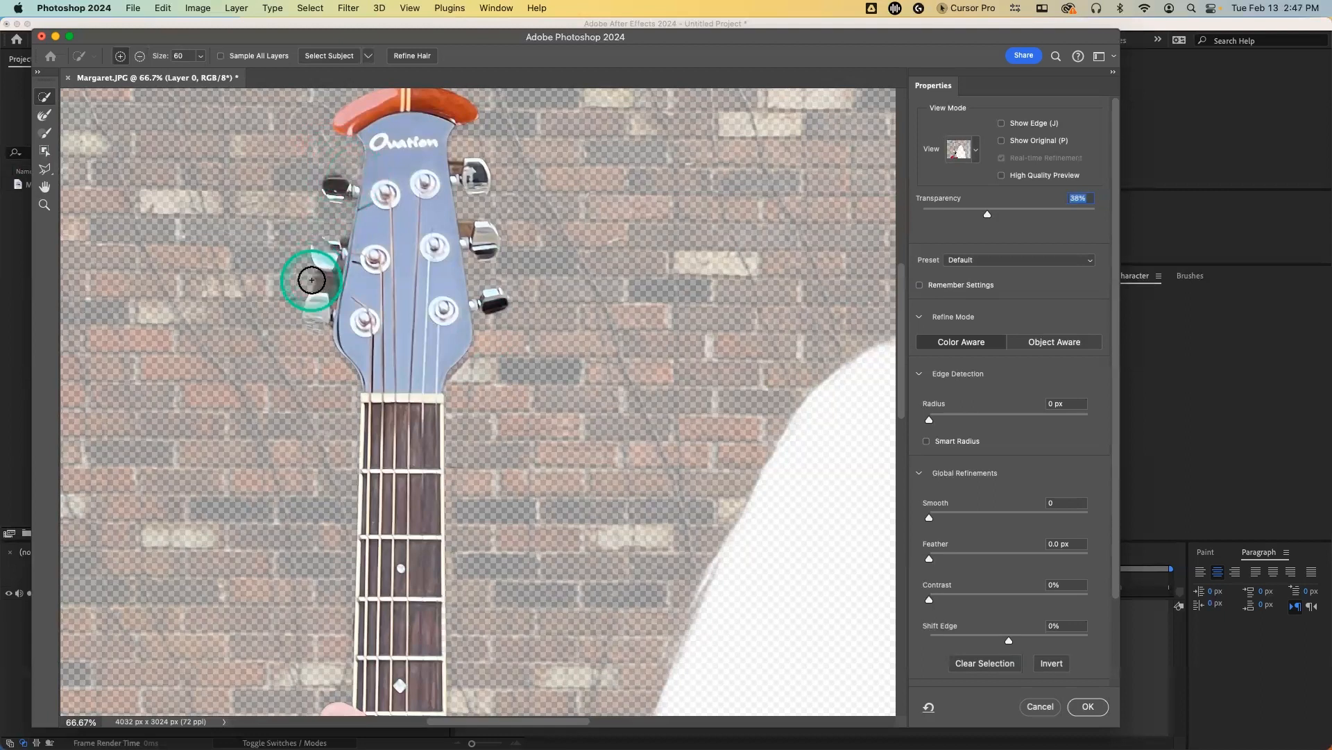
Step: Refine the selection around the tuning pegs on both sides of the headstock with a size 35 brush
mouse_move(311, 279)
mouse_down()
mouse_move(392, 202)
mouse_move(447, 179)
mouse_move(470, 222)
mouse_move(343, 201)
mouse_move(398, 234)
mouse_move(468, 246)
mouse_move(288, 274)
mouse_move(335, 242)
mouse_move(320, 244)
mouse_move(341, 247)
mouse_move(343, 231)
mouse_move(334, 281)
mouse_move(322, 238)
mouse_move(316, 315)
mouse_move(375, 320)
mouse_move(338, 358)
mouse_move(515, 354)
mouse_up()
mouse_move(758, 213)
mouse_down()
mouse_move(830, 214)
mouse_move(687, 148)
mouse_move(470, 140)
mouse_move(455, 156)
mouse_move(744, 166)
mouse_move(451, 163)
mouse_up()
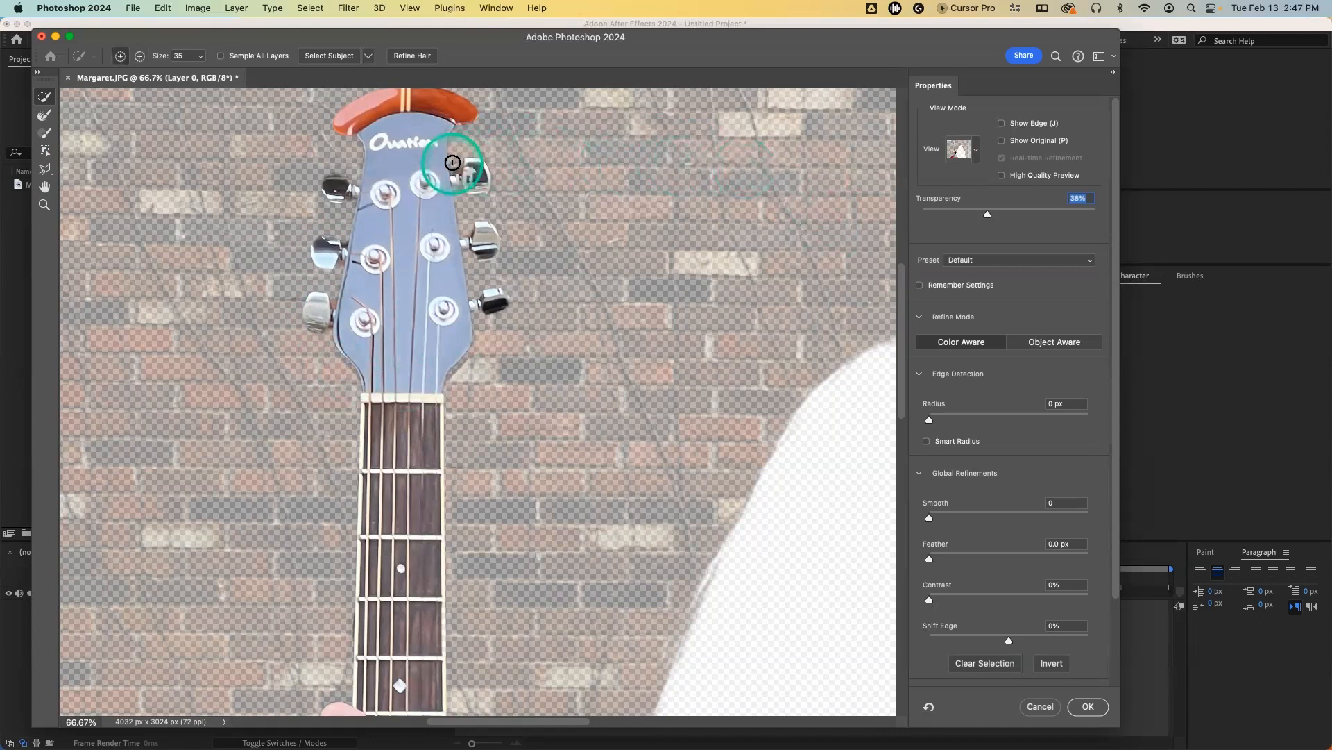
mouse_move(454, 163)
mouse_down()
mouse_move(400, 136)
mouse_move(426, 159)
mouse_move(439, 207)
mouse_move(417, 219)
mouse_move(500, 226)
mouse_up()
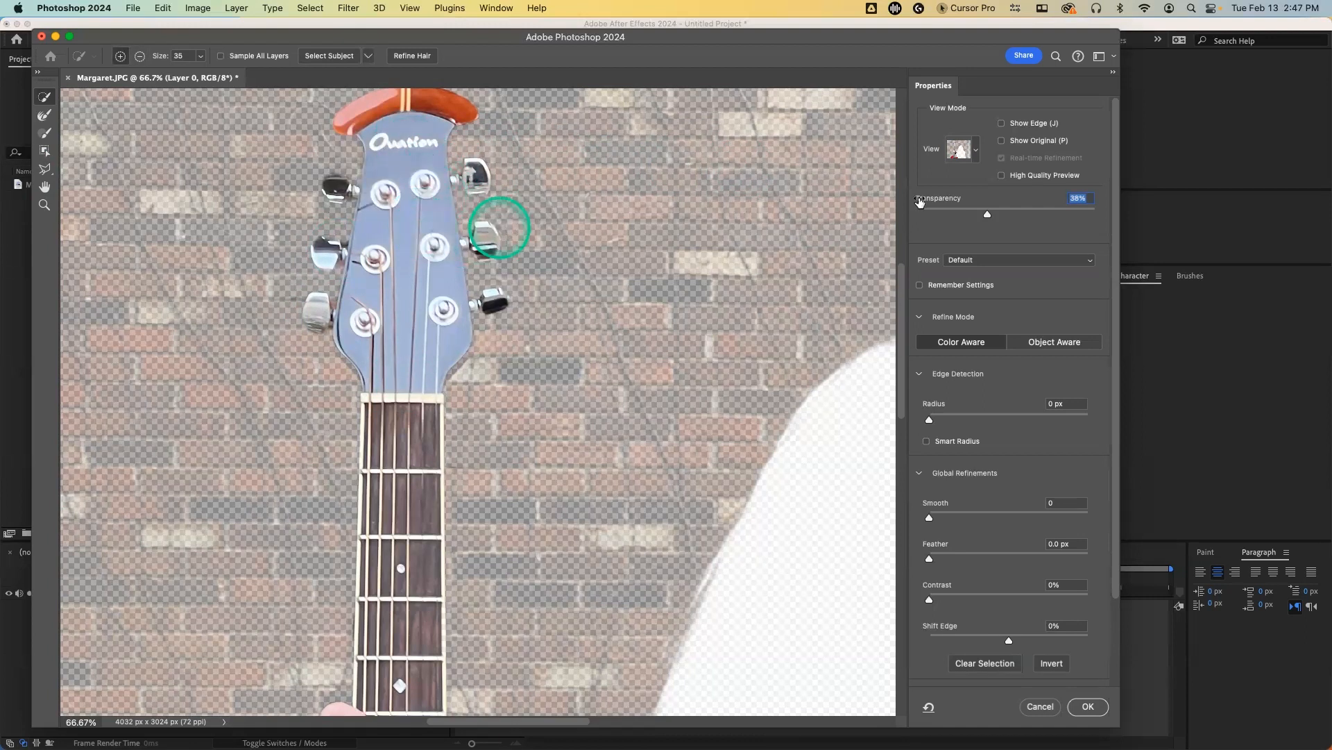
Step: Set the transparency to 86% and touch up the selection edges around the headstock's left-side tuning pegs
click(988, 215)
drag(1050, 215, 1071, 215)
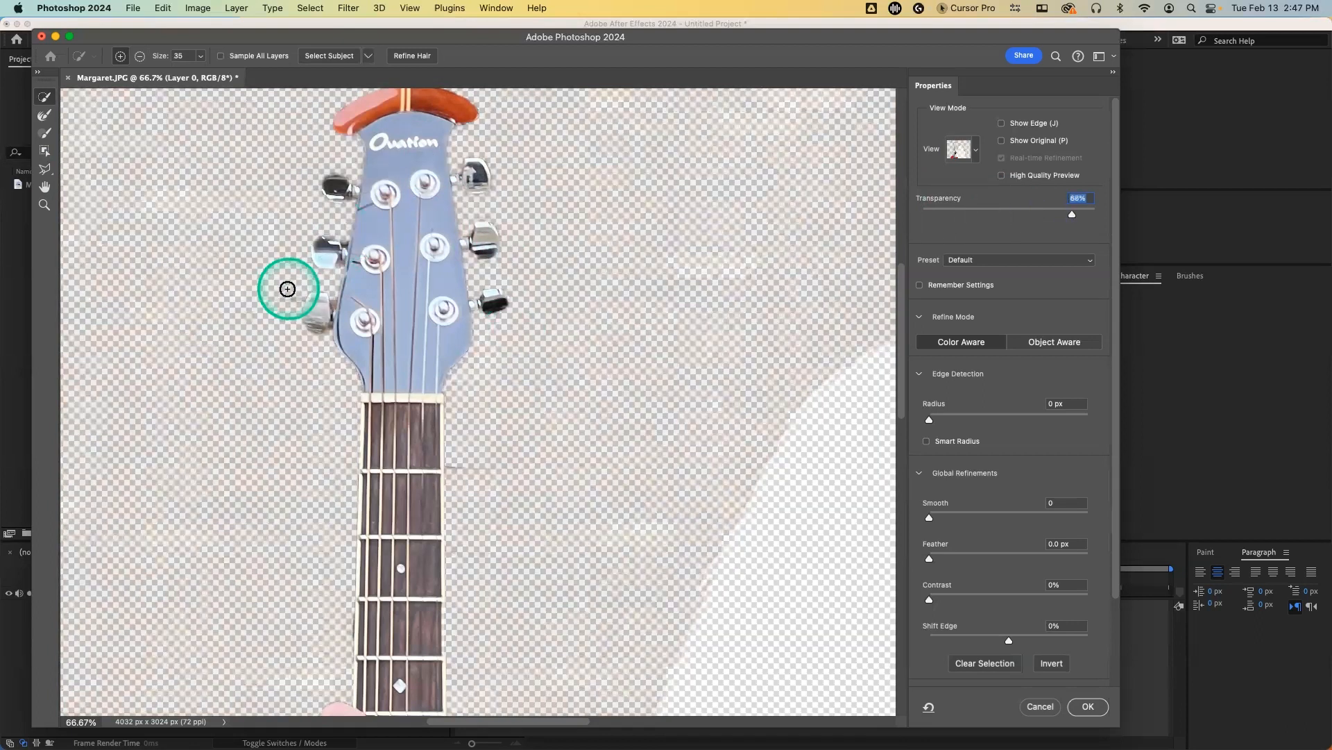
alt+click(288, 297)
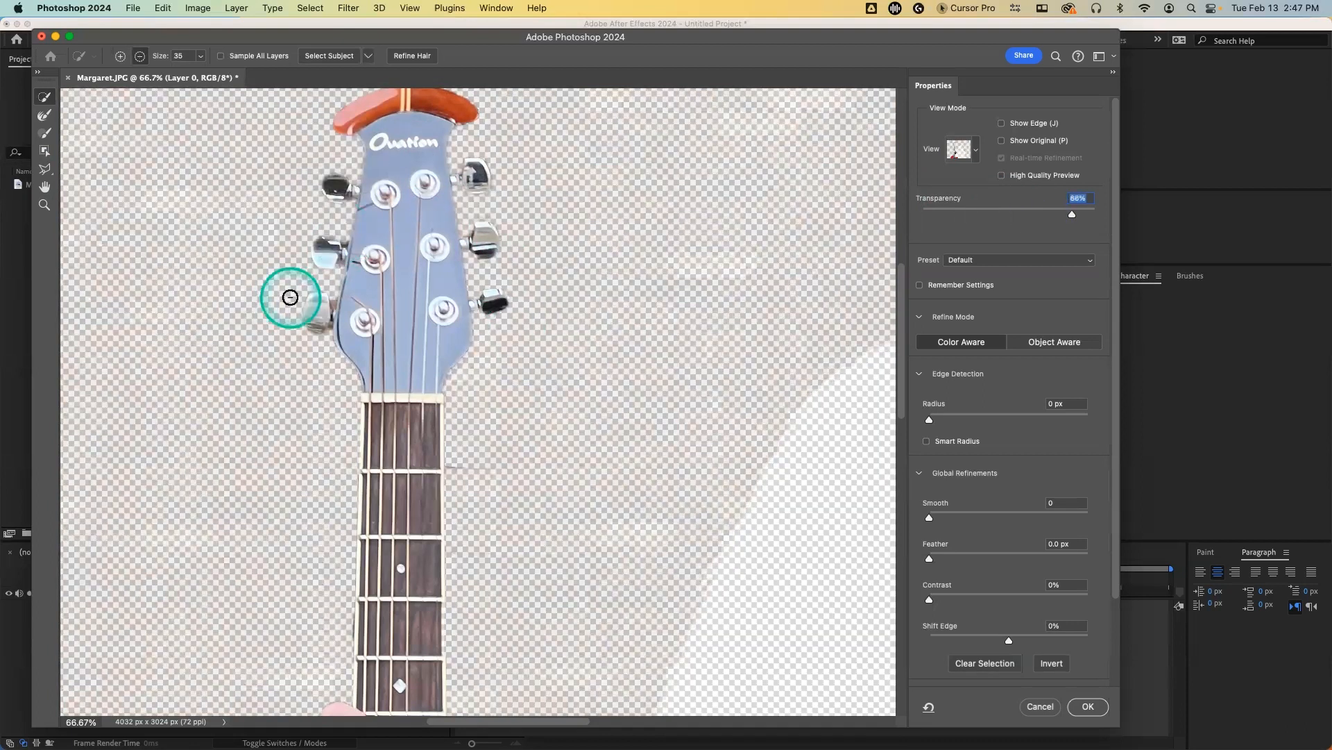
mouse_move(330, 274)
mouse_down()
mouse_move(327, 238)
mouse_move(327, 261)
mouse_up()
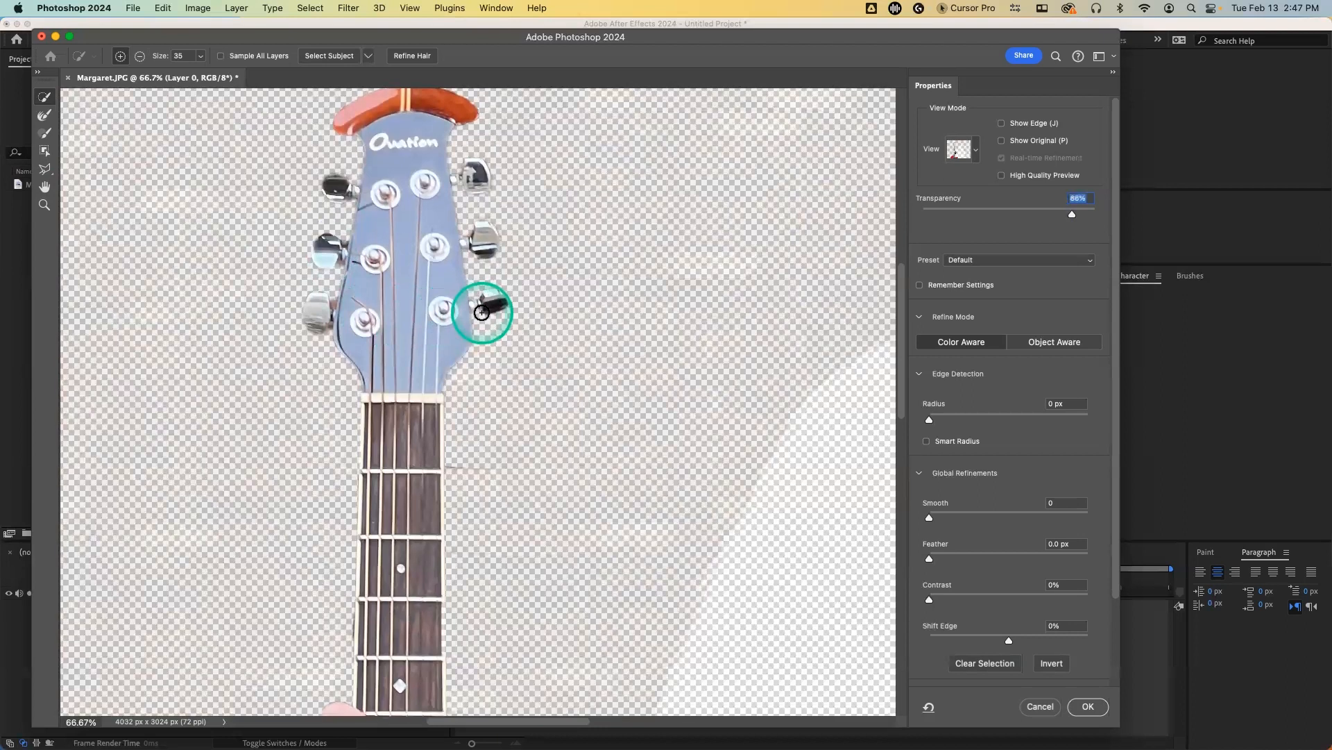
Step: Feather the guitar selection by 1.8 px, apply it, and cut the selected guitar and hand onto a new layer
scroll(482, 312, down, 1)
key(z)
key(alt)
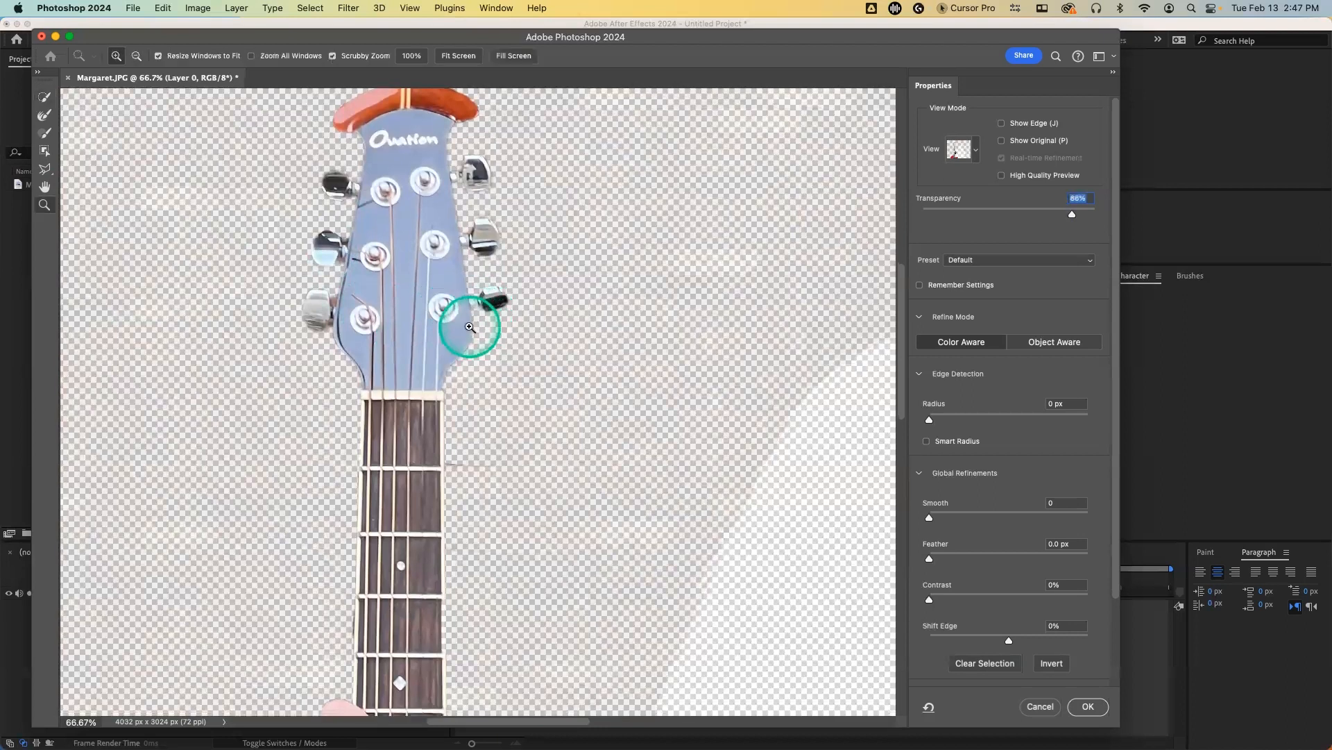
click(469, 323)
click(468, 326)
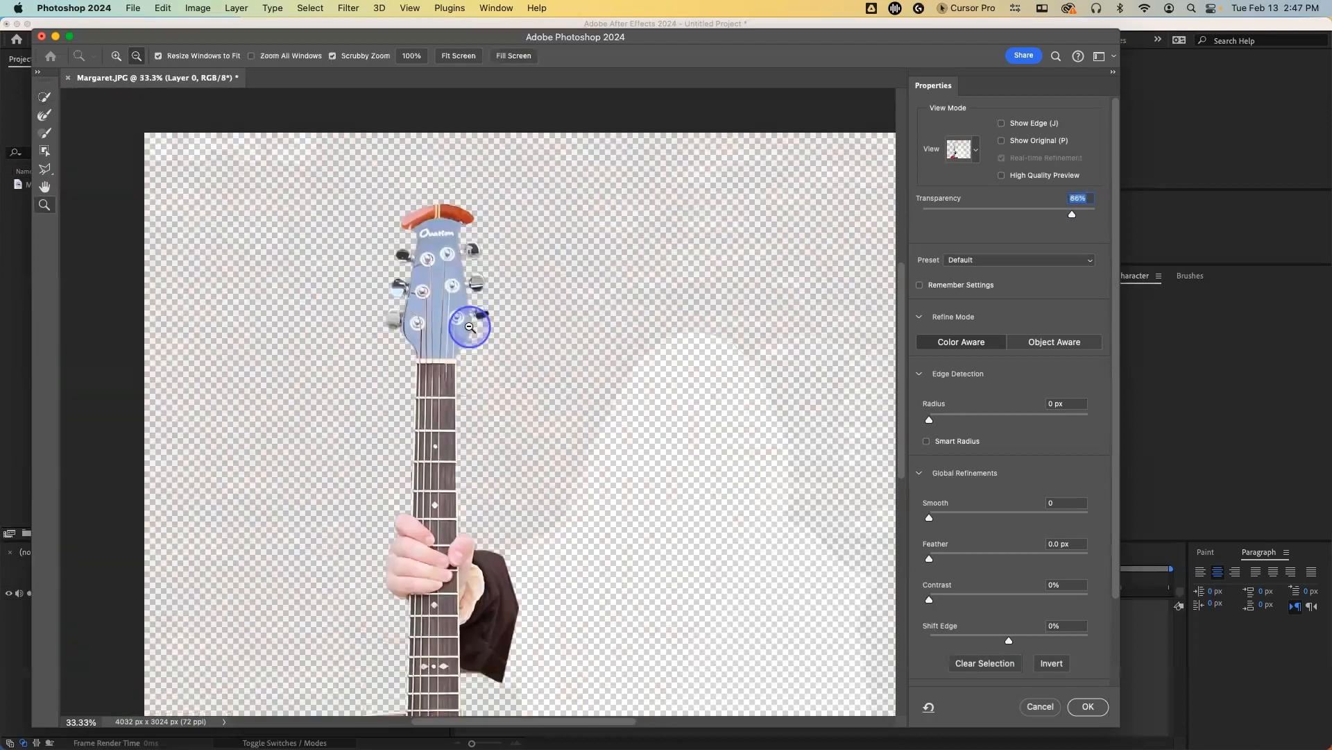
click(468, 327)
click(468, 327)
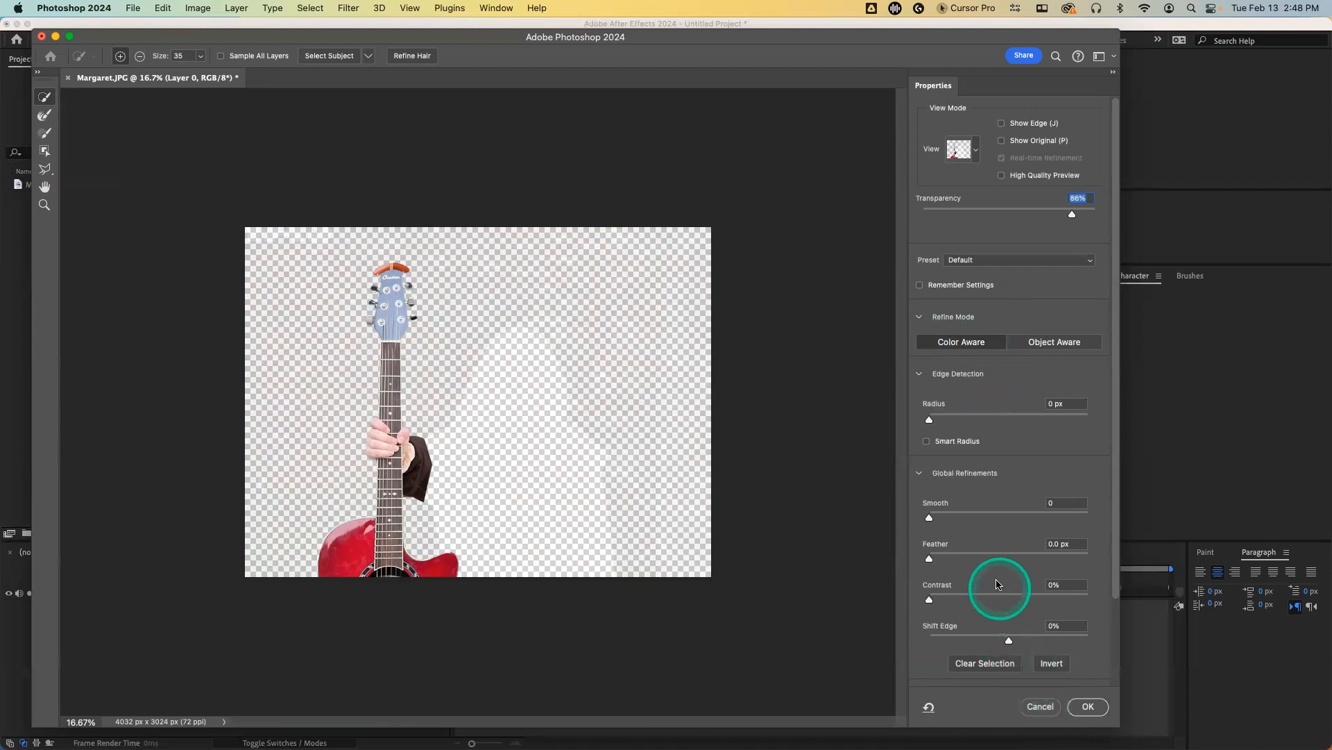
drag(930, 559, 942, 559)
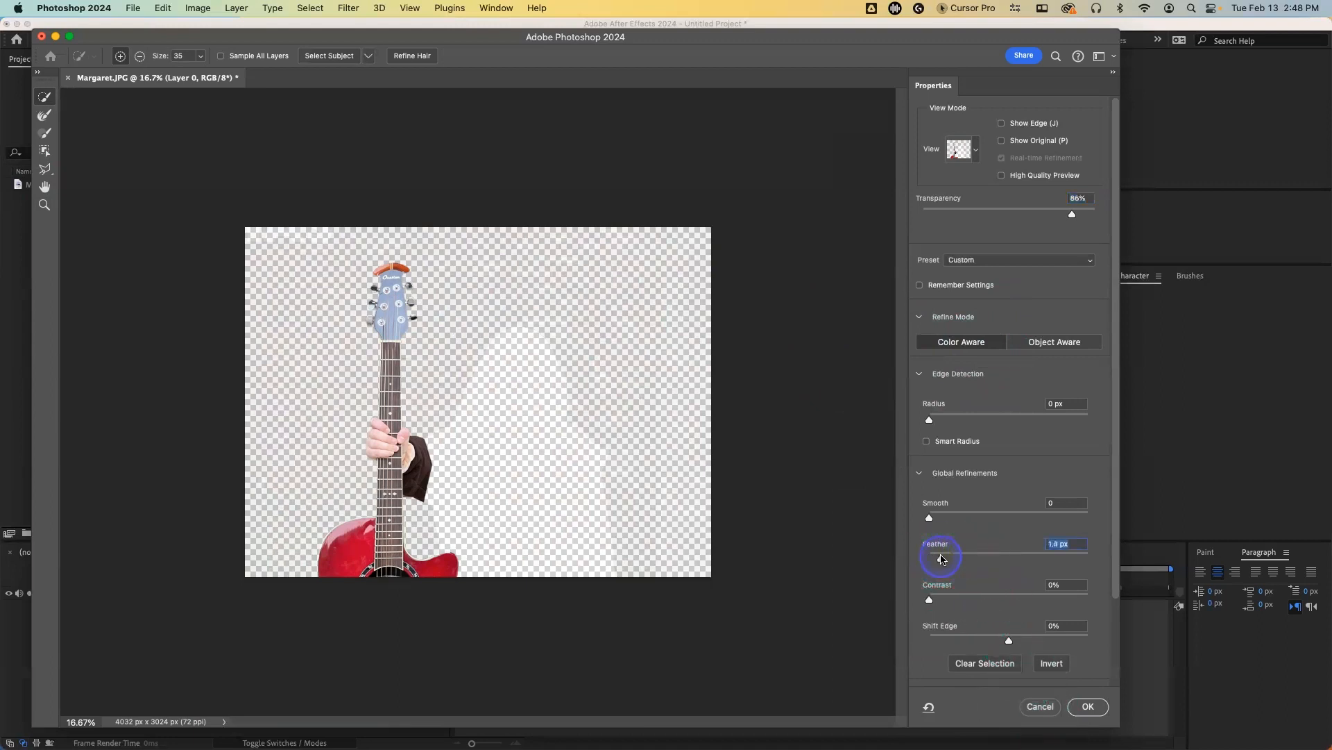
click(1088, 706)
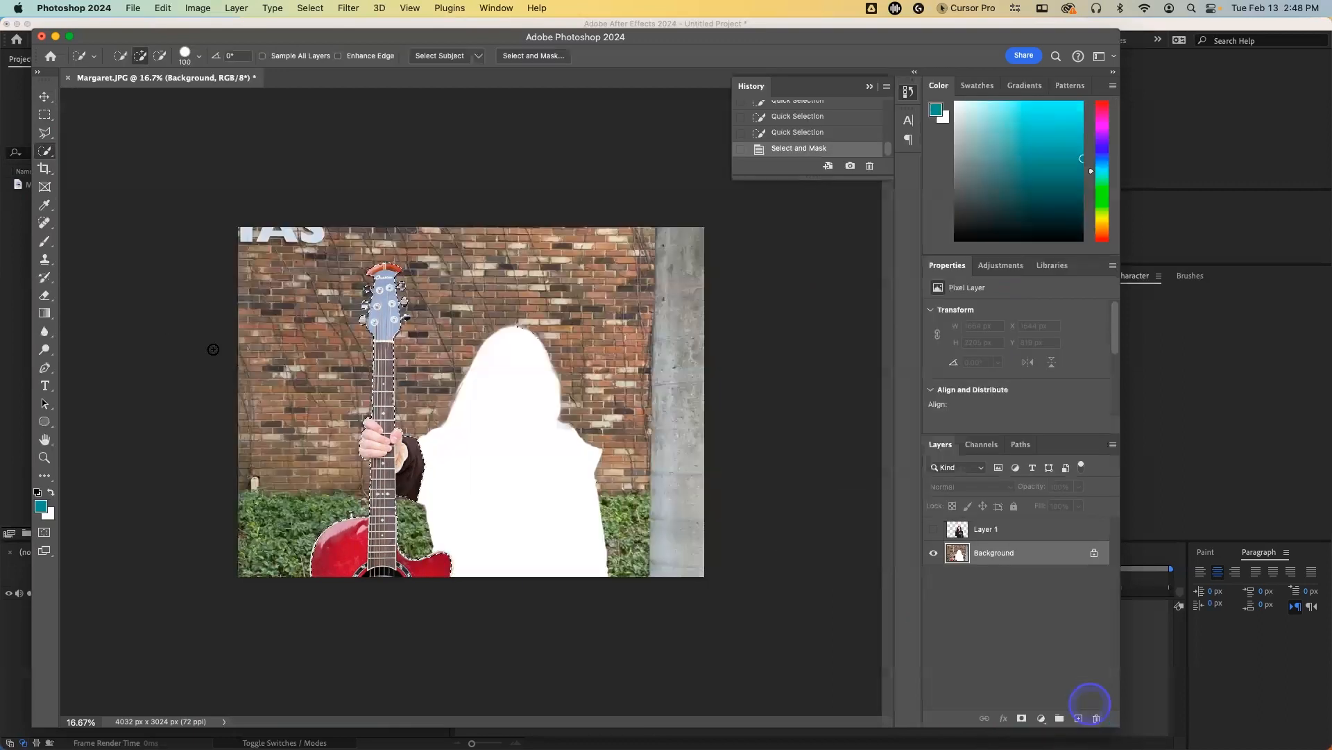
right_click(381, 379)
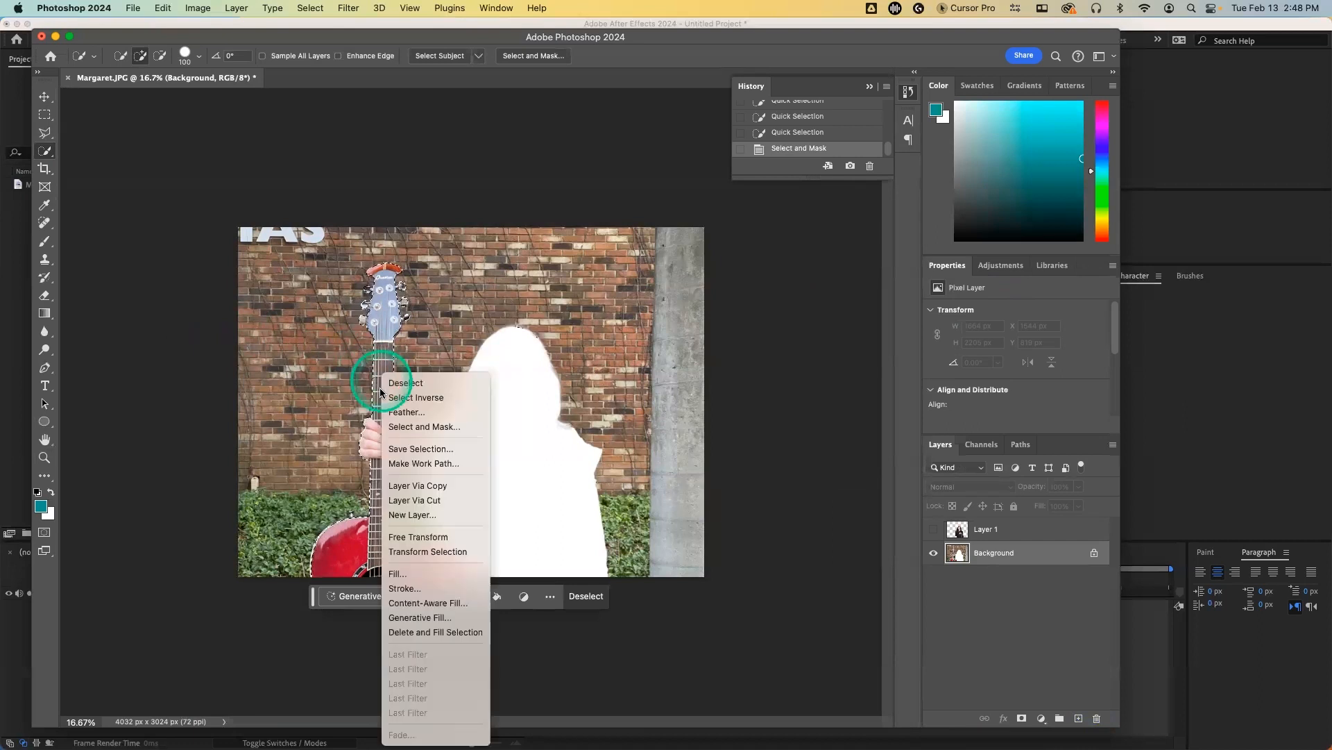
click(428, 498)
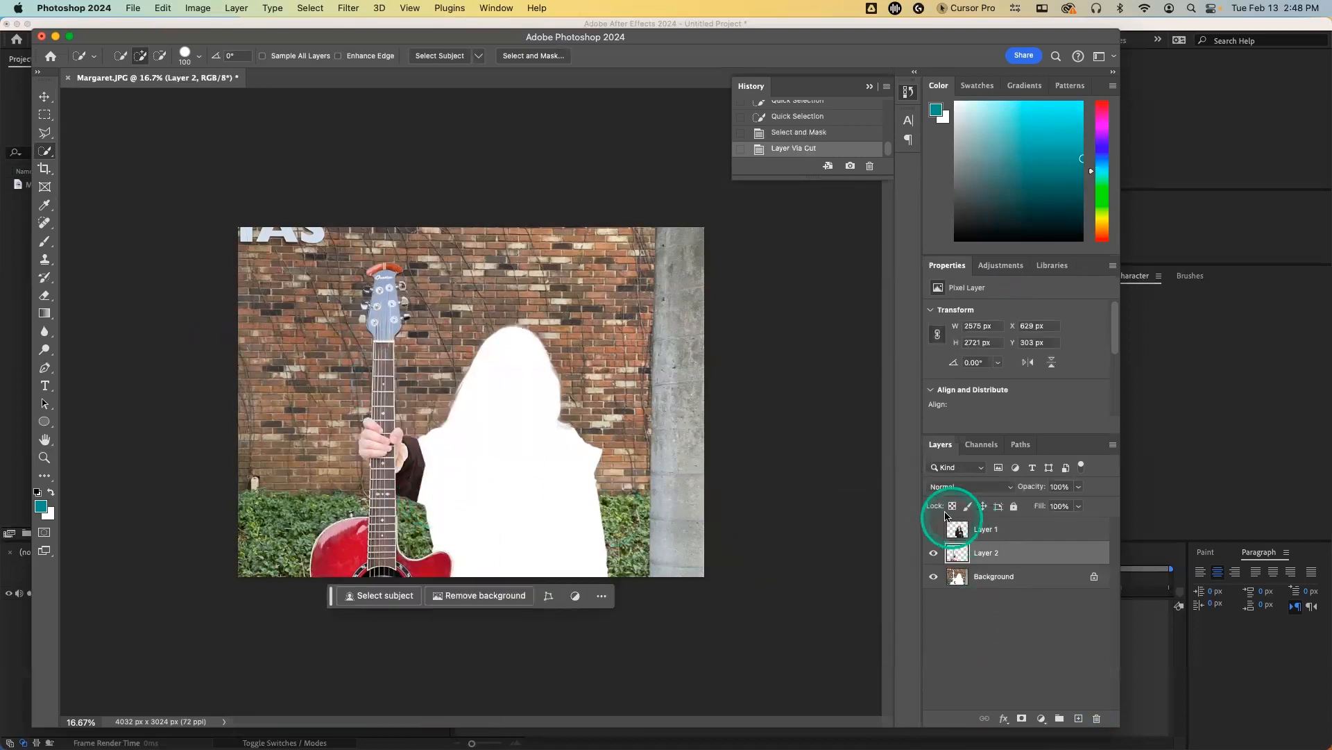
Step: Rename the woman's layer with her first name and the new guitar layer as Guitar
double_click(979, 529)
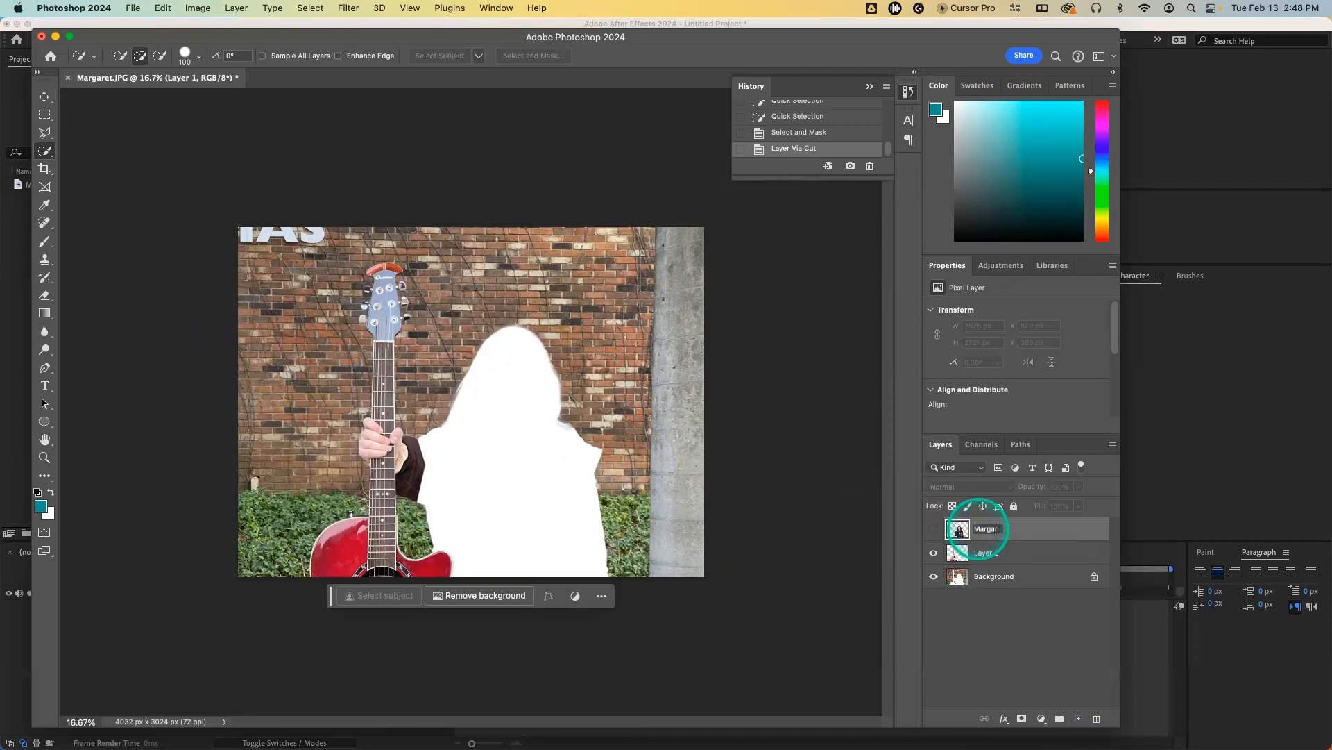
key(Return)
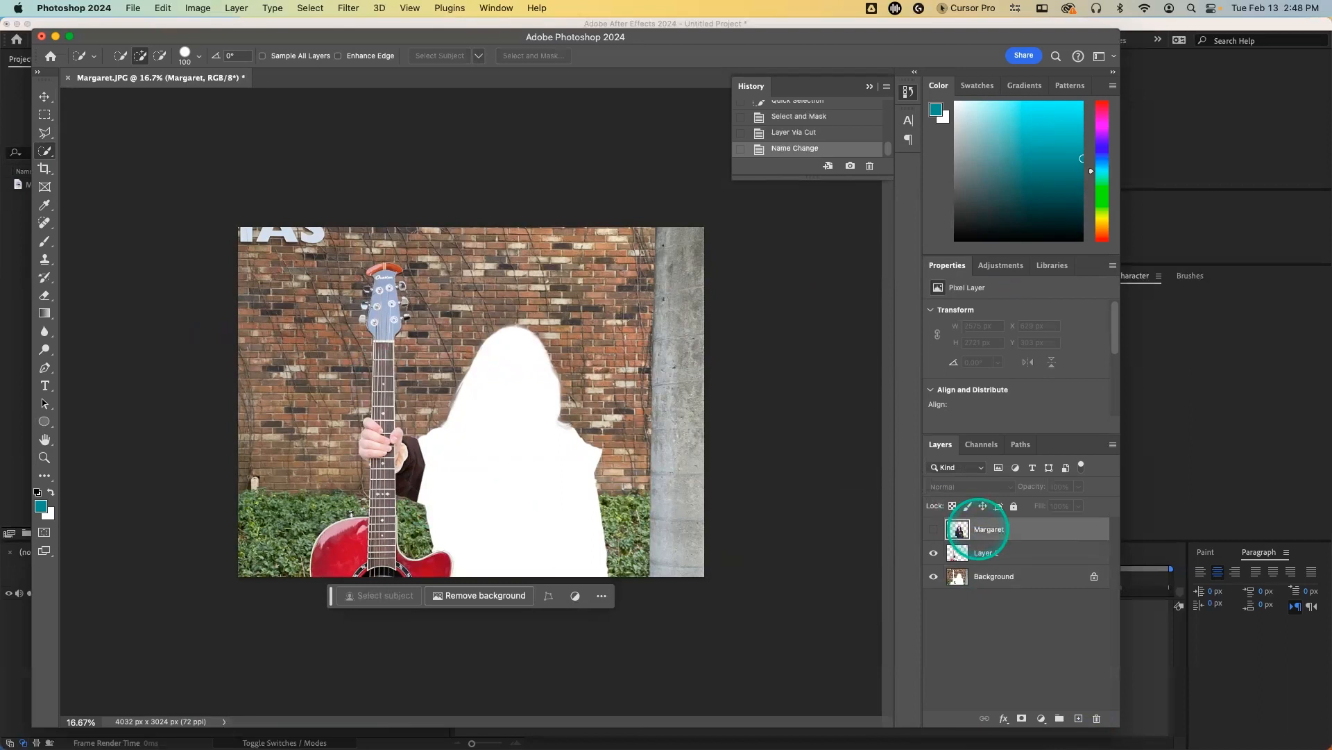
double_click(989, 553)
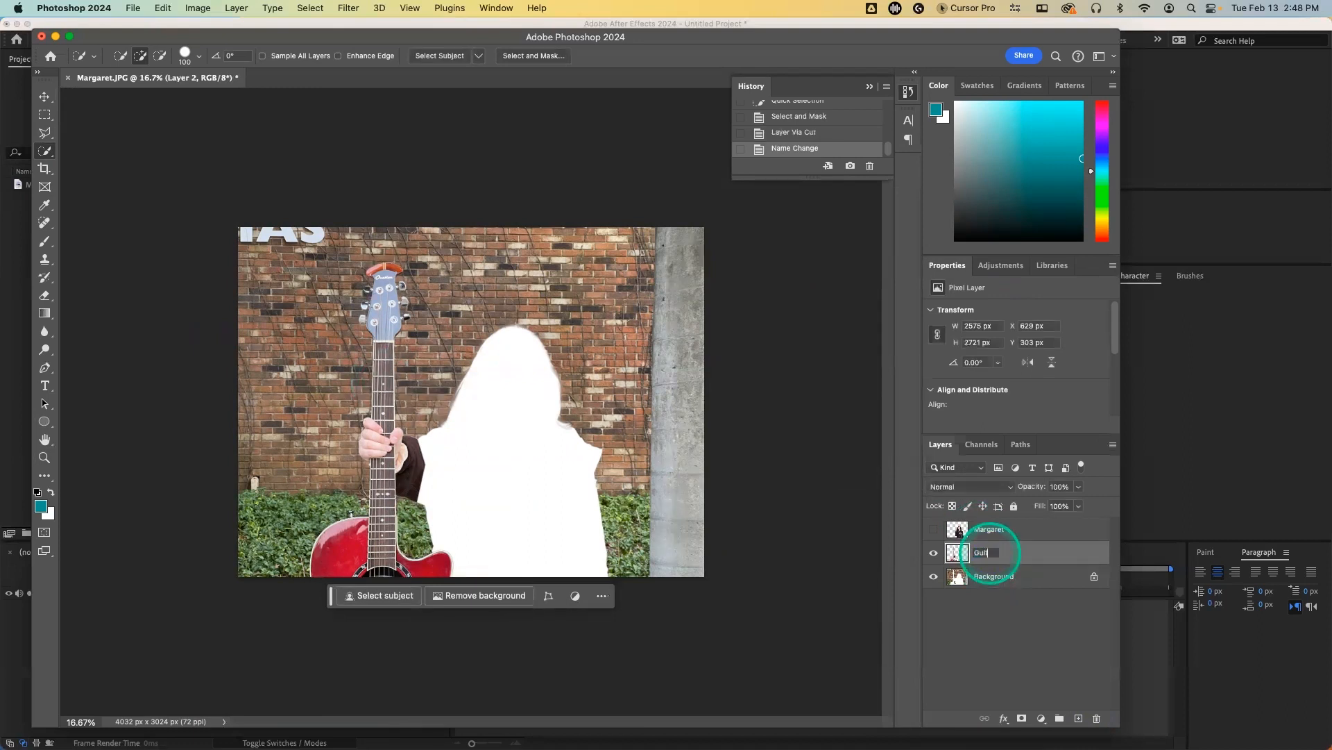
text(Guitar)
key(Return)
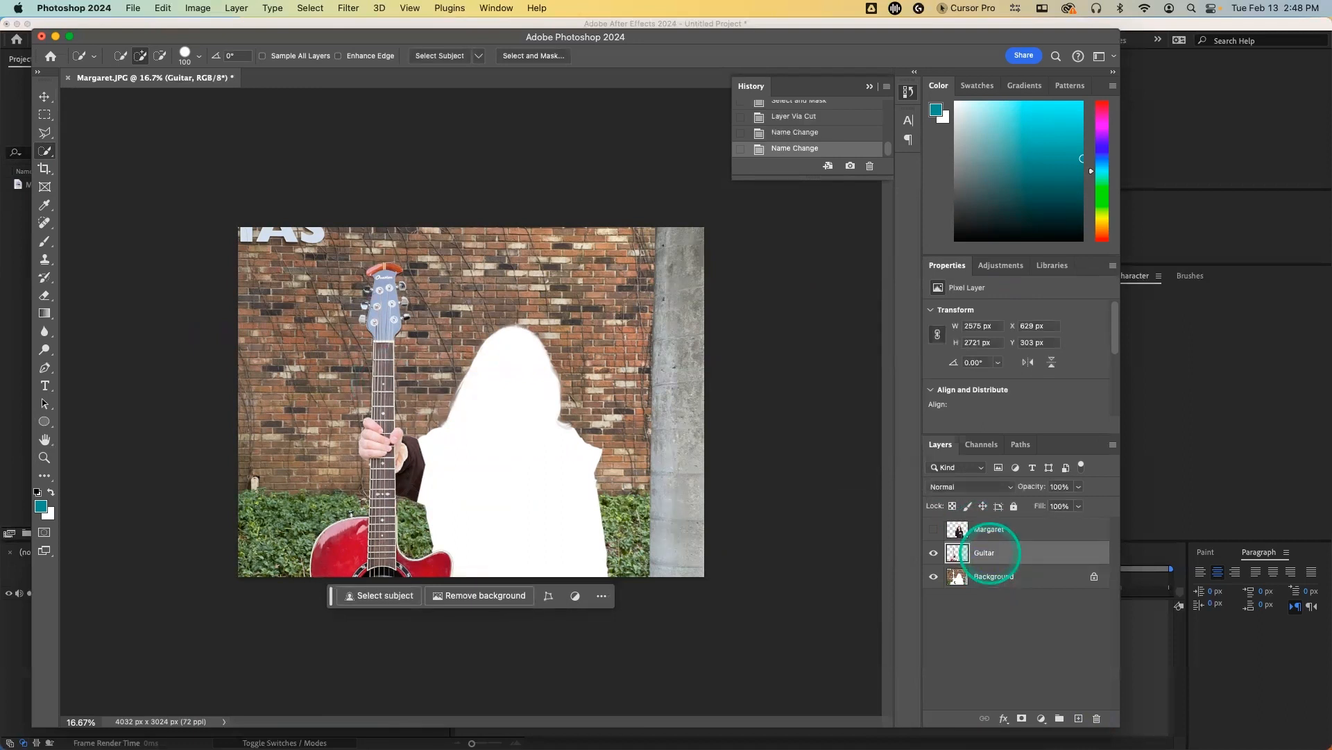
Step: Check the cutout by toggling the Guitar layer's visibility, leave it hidden, and make the Background layer active
click(934, 552)
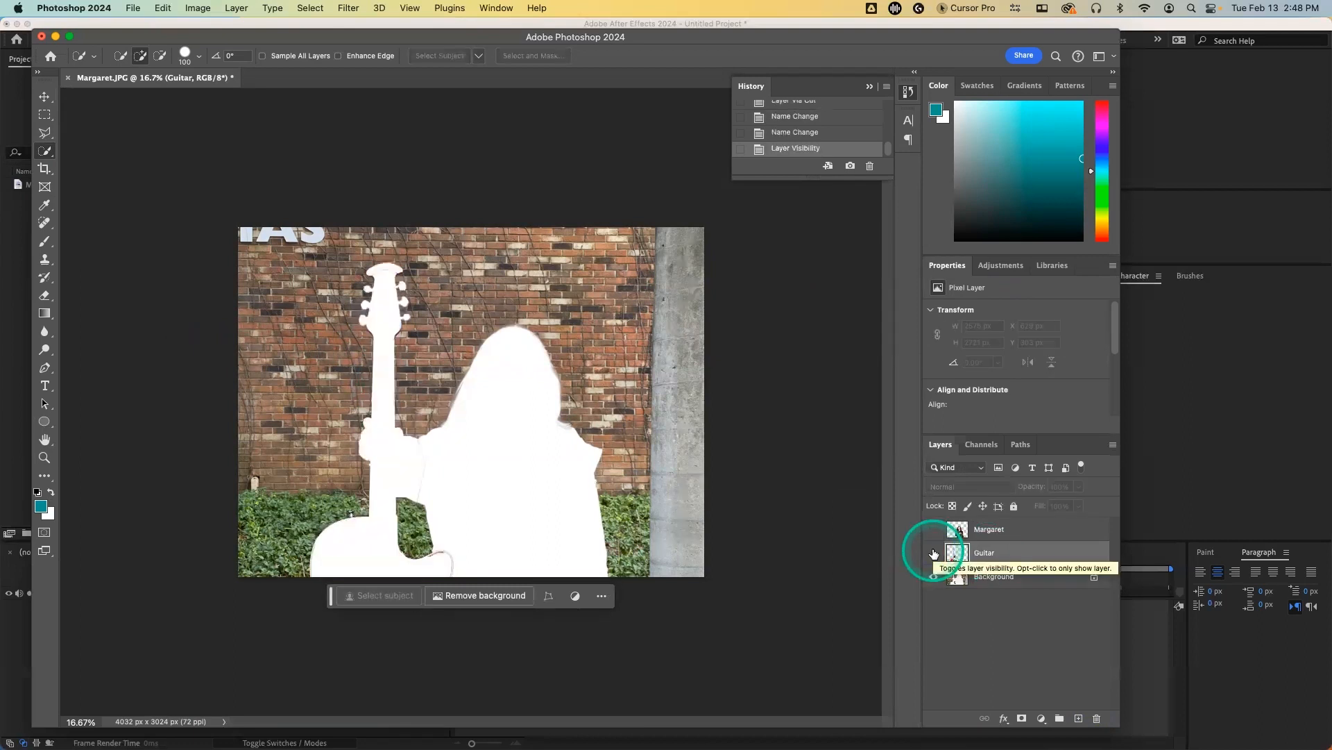
click(934, 552)
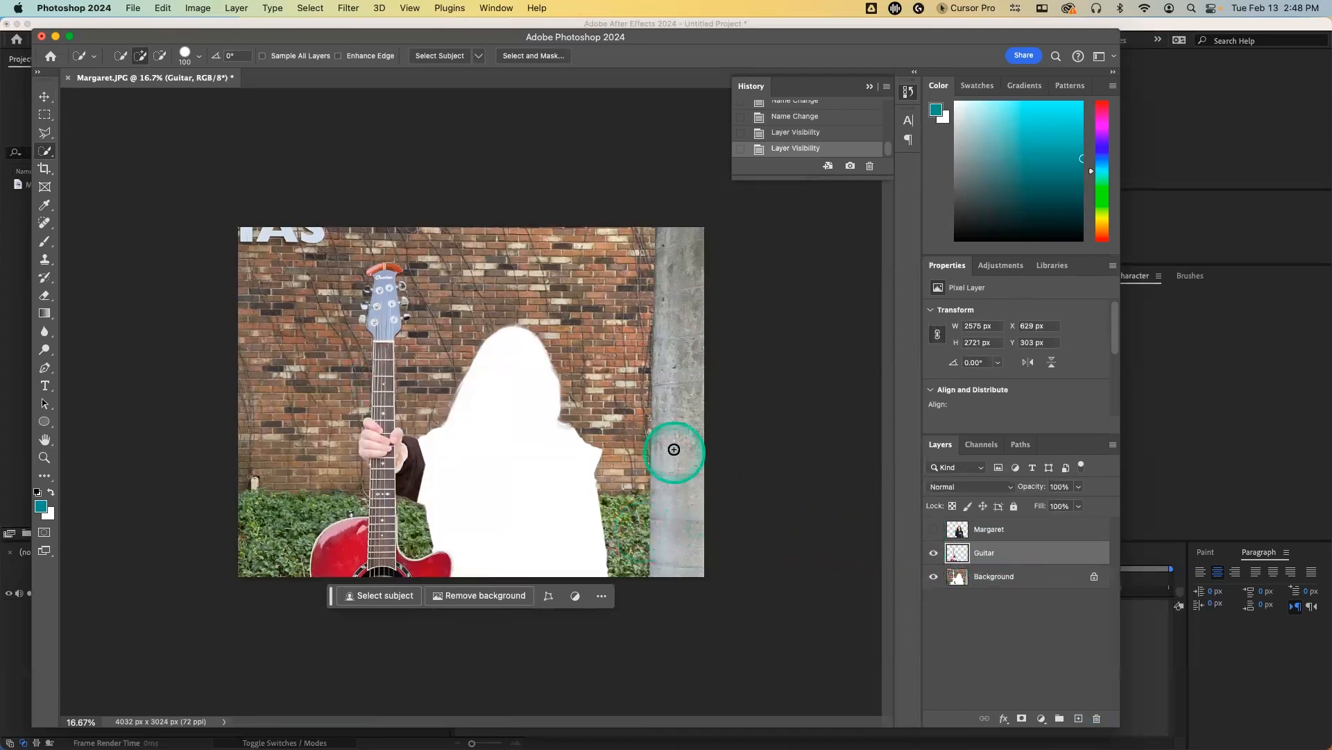
mouse_move(671, 449)
mouse_down()
mouse_move(658, 422)
mouse_move(667, 449)
mouse_up()
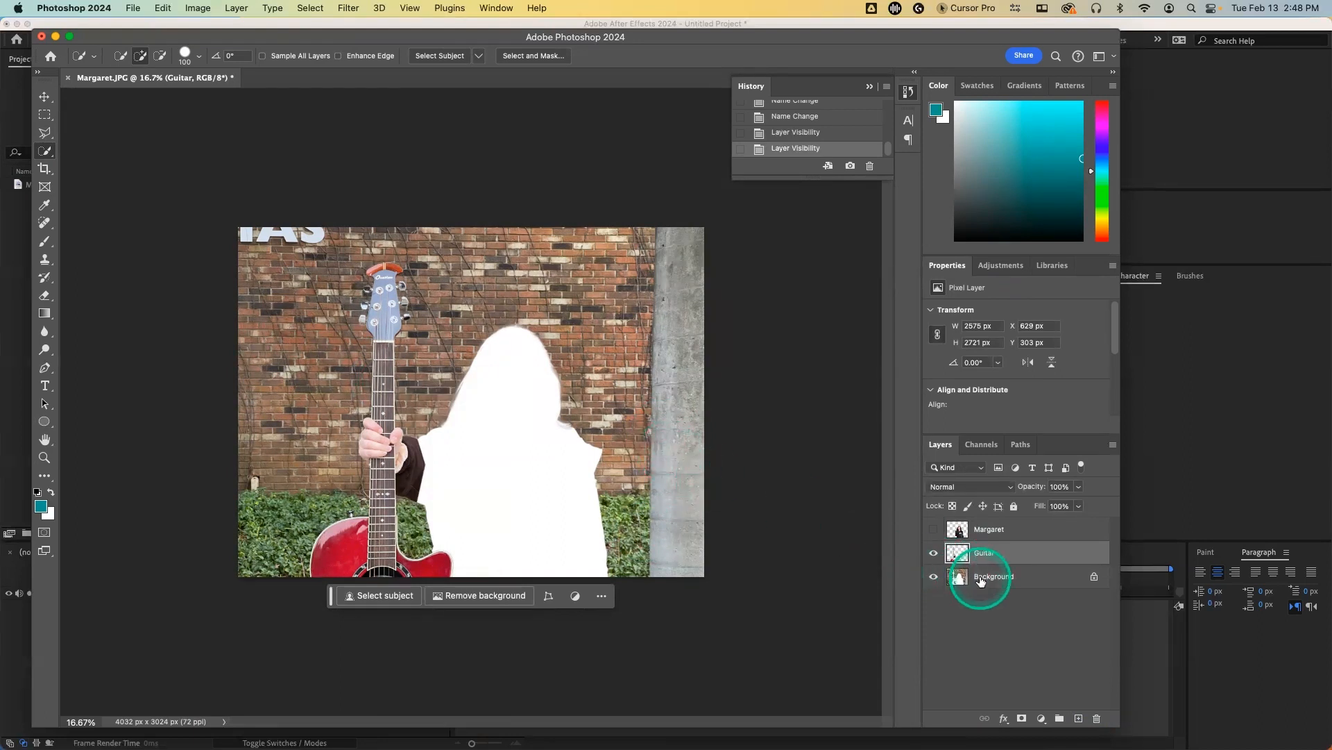
click(956, 571)
click(934, 553)
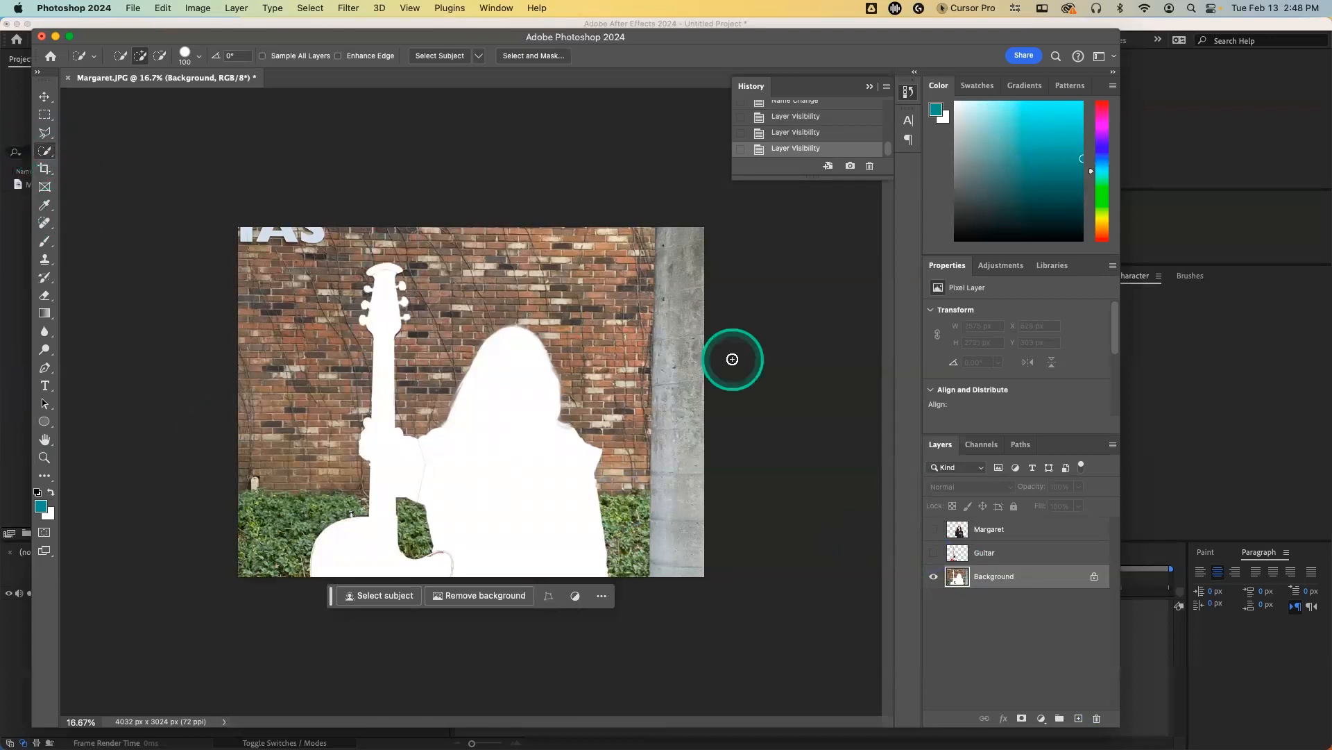
Step: Select the concrete pillar along the photo's right edge by outlining its four corners with the Polygonal Lasso
mouse_move(678, 232)
mouse_down()
mouse_move(678, 548)
mouse_move(681, 535)
mouse_up()
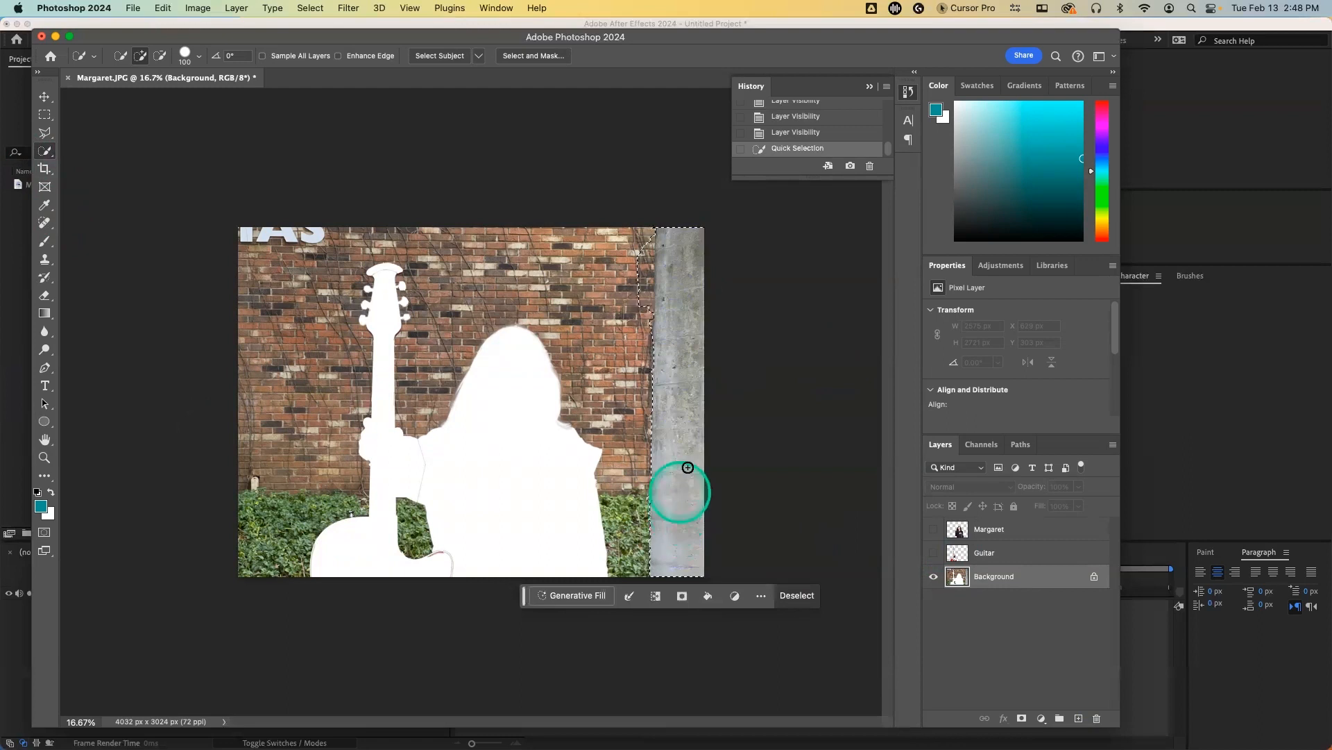
key(super+z)
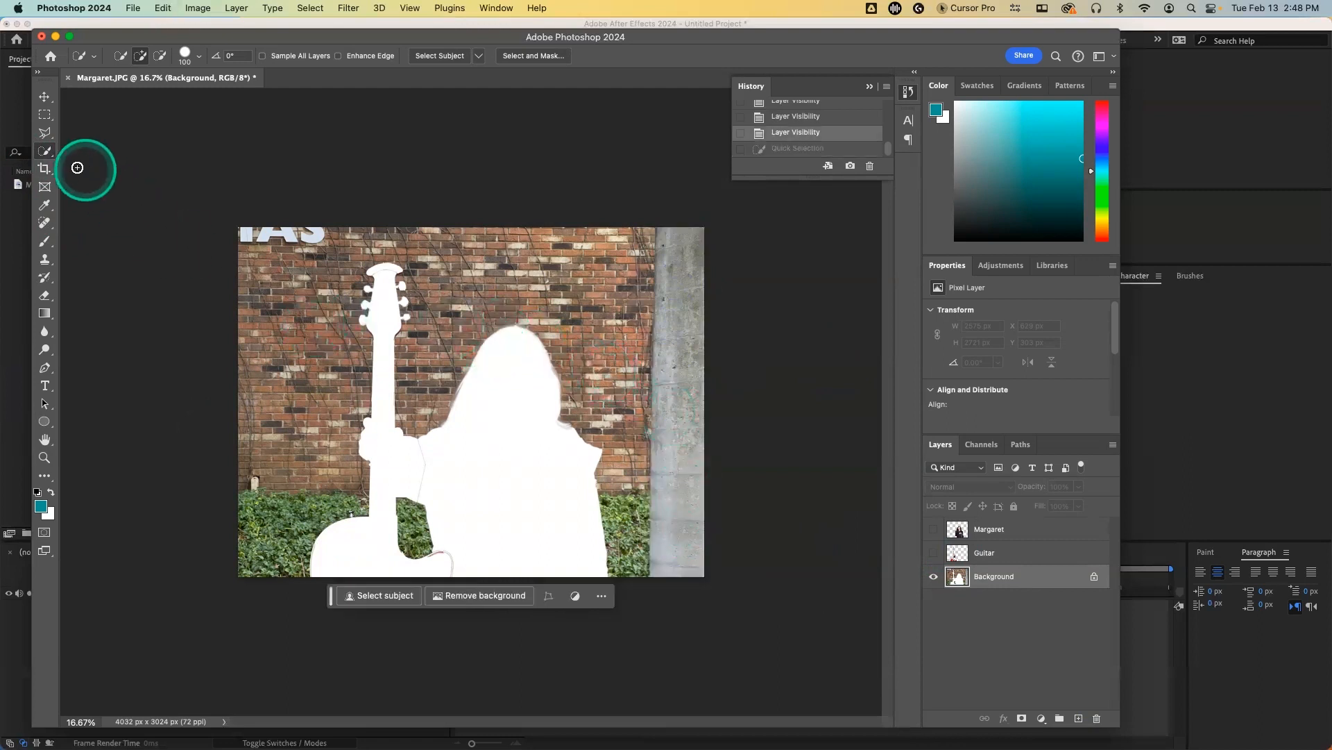
click(43, 138)
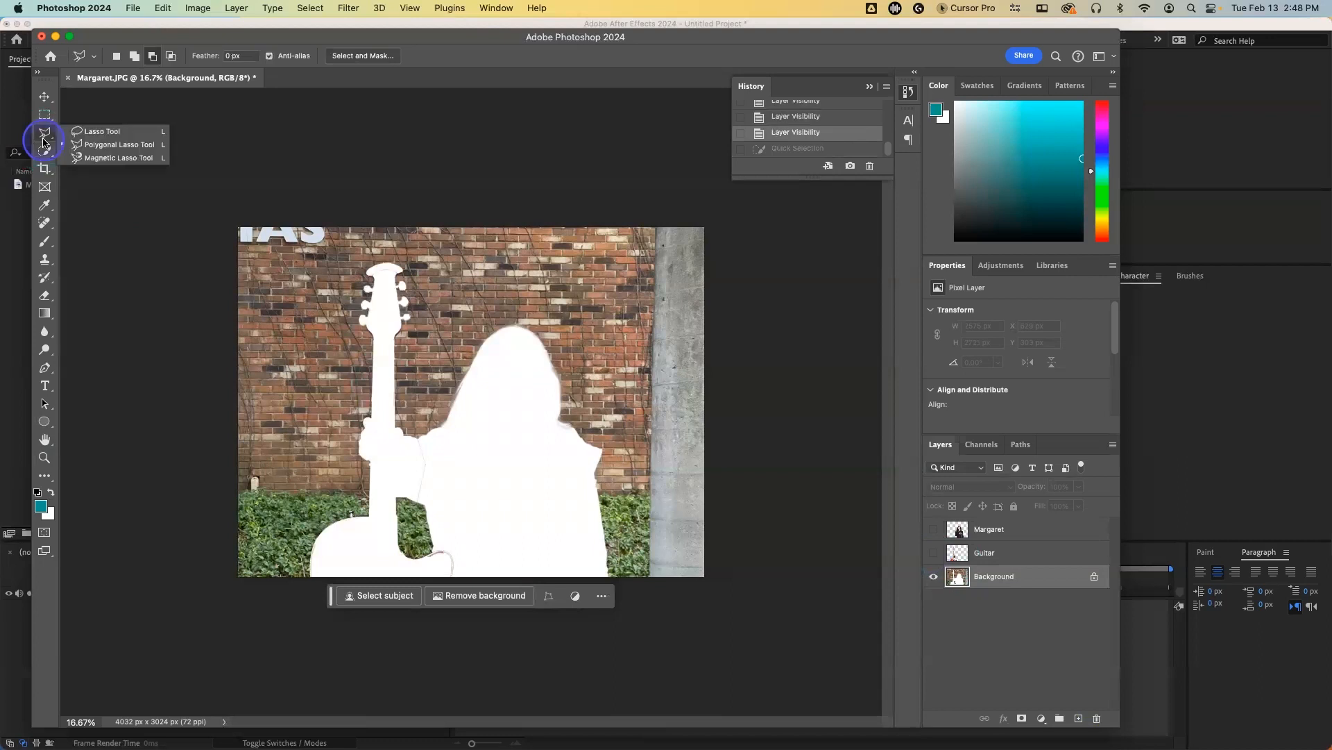
click(118, 144)
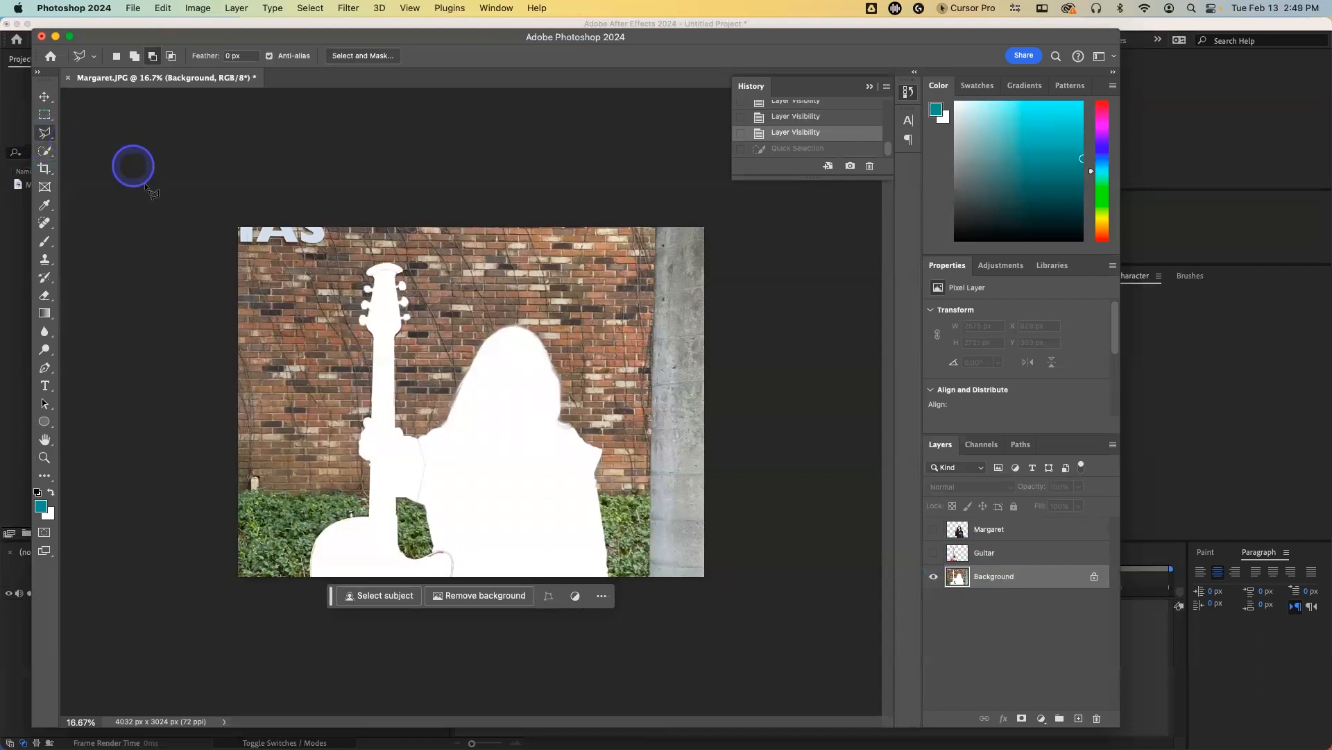
click(651, 577)
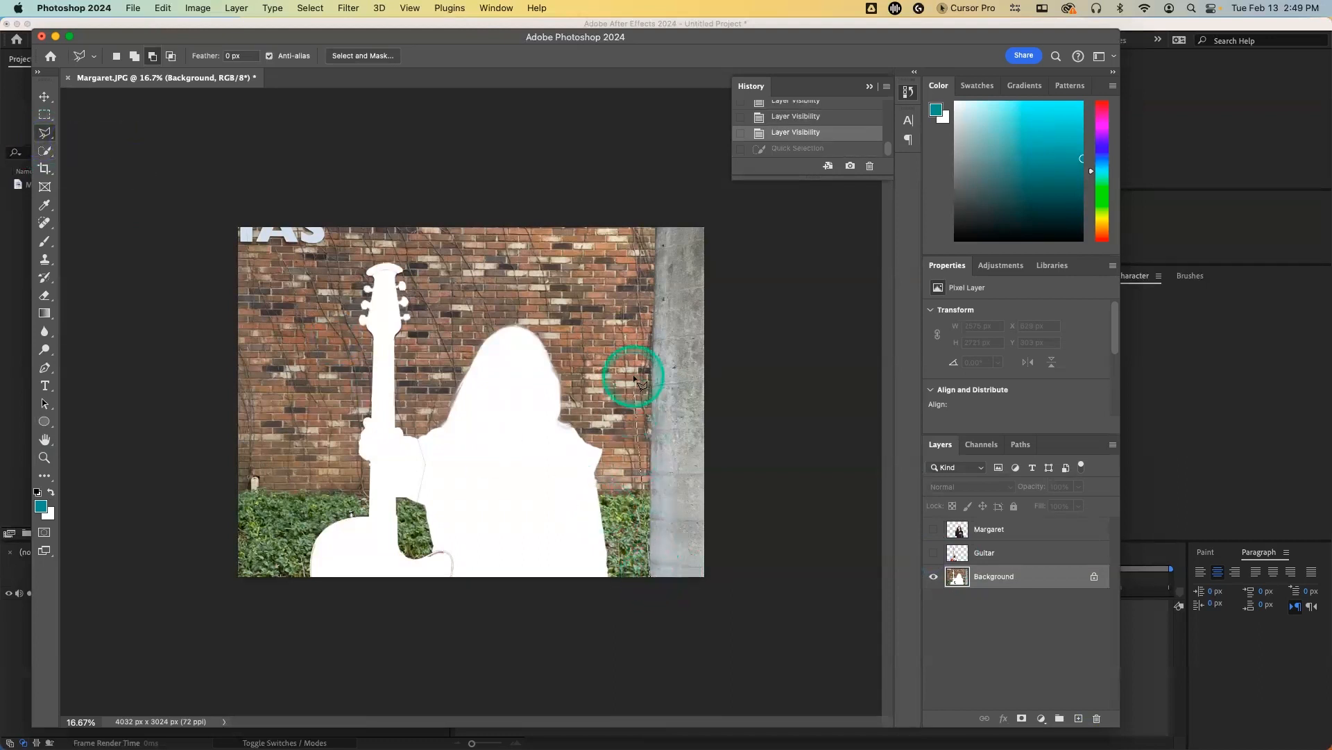
click(655, 227)
click(705, 227)
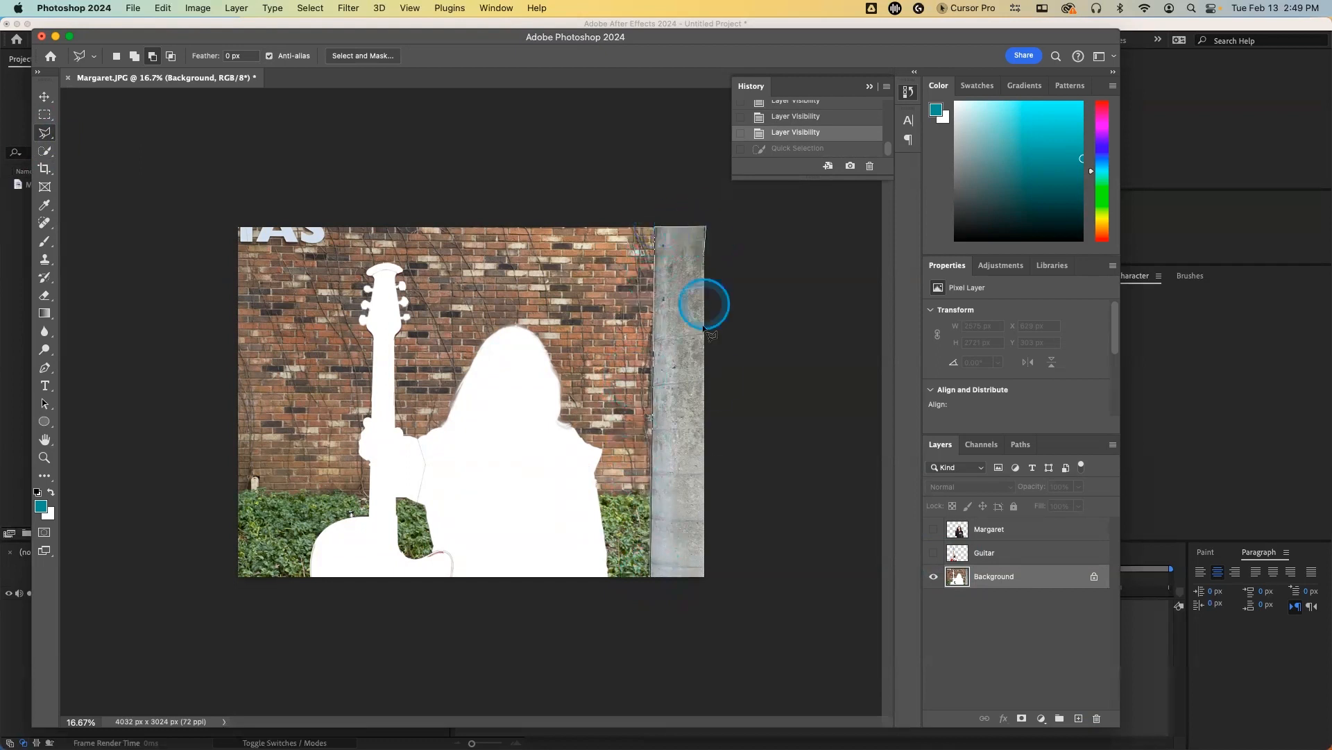
click(706, 577)
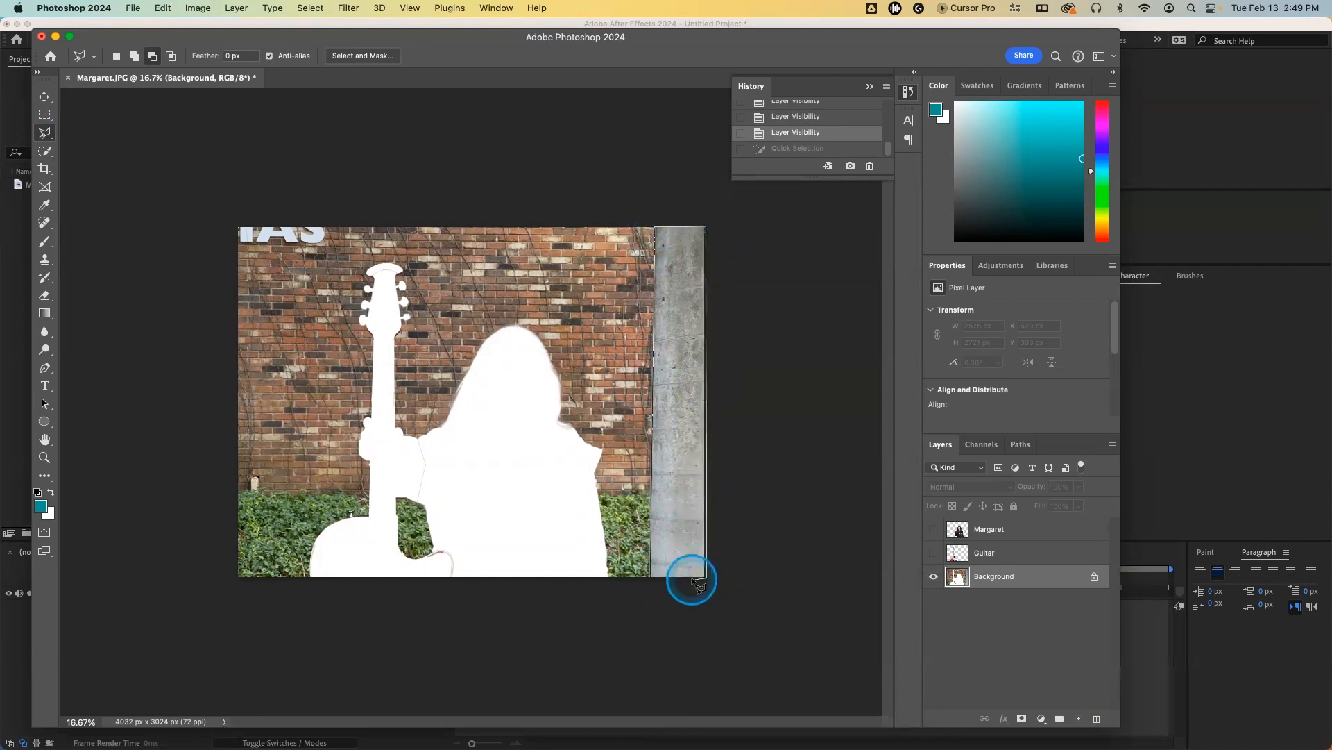
double_click(651, 577)
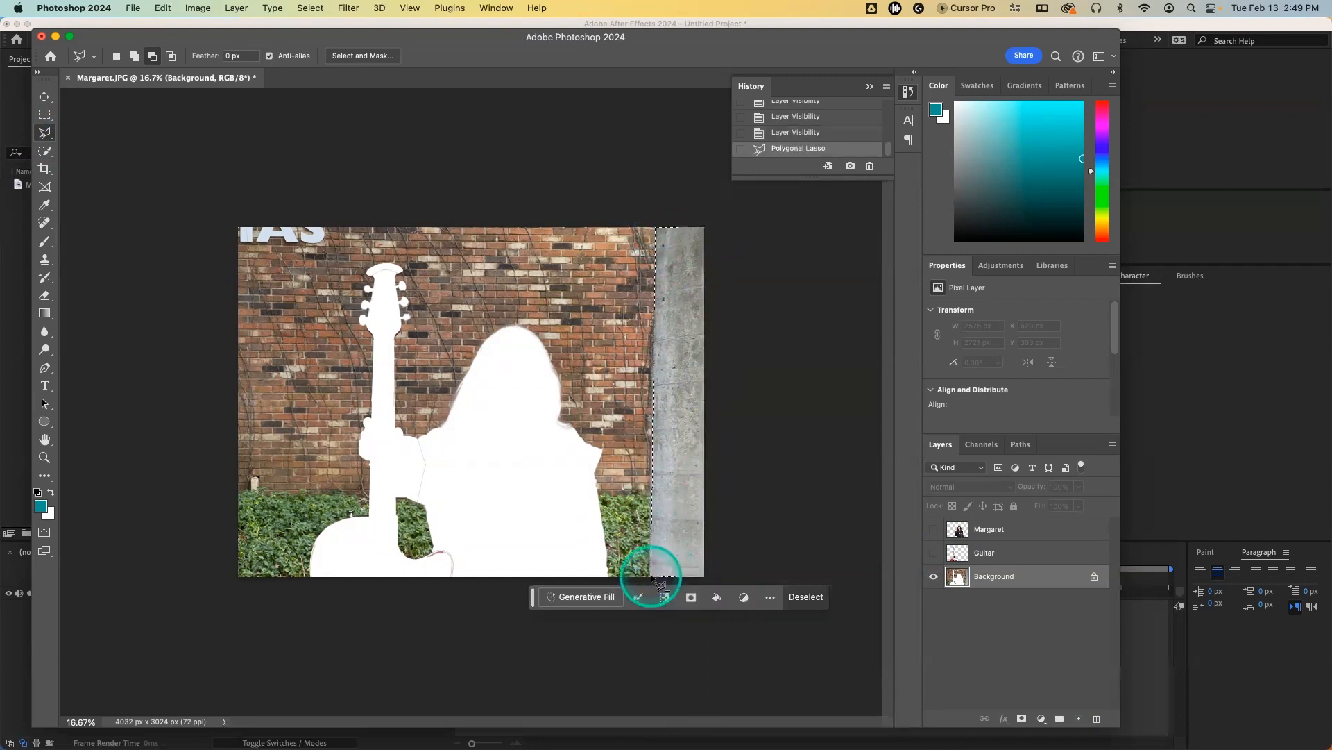
Step: Feather the pillar selection slightly in Select and Mask and cut it onto a new layer named Column
click(367, 57)
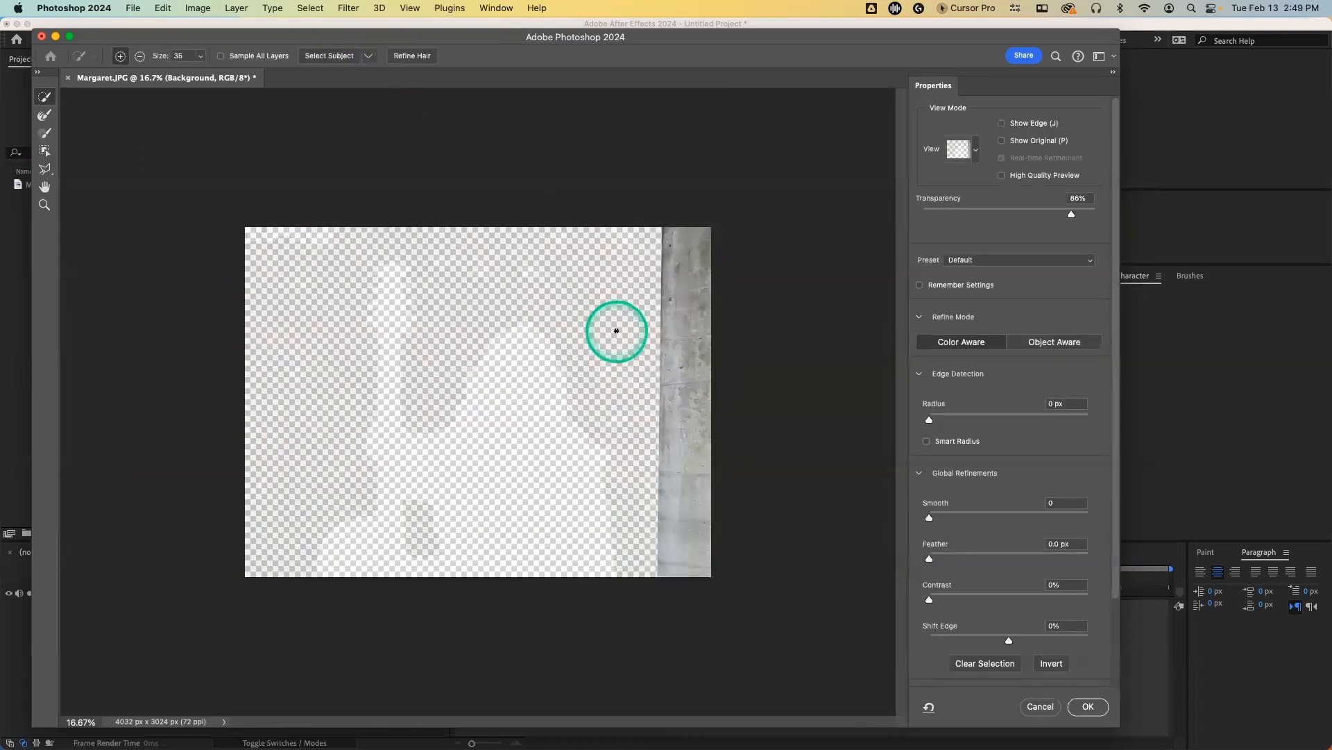
drag(930, 558, 932, 560)
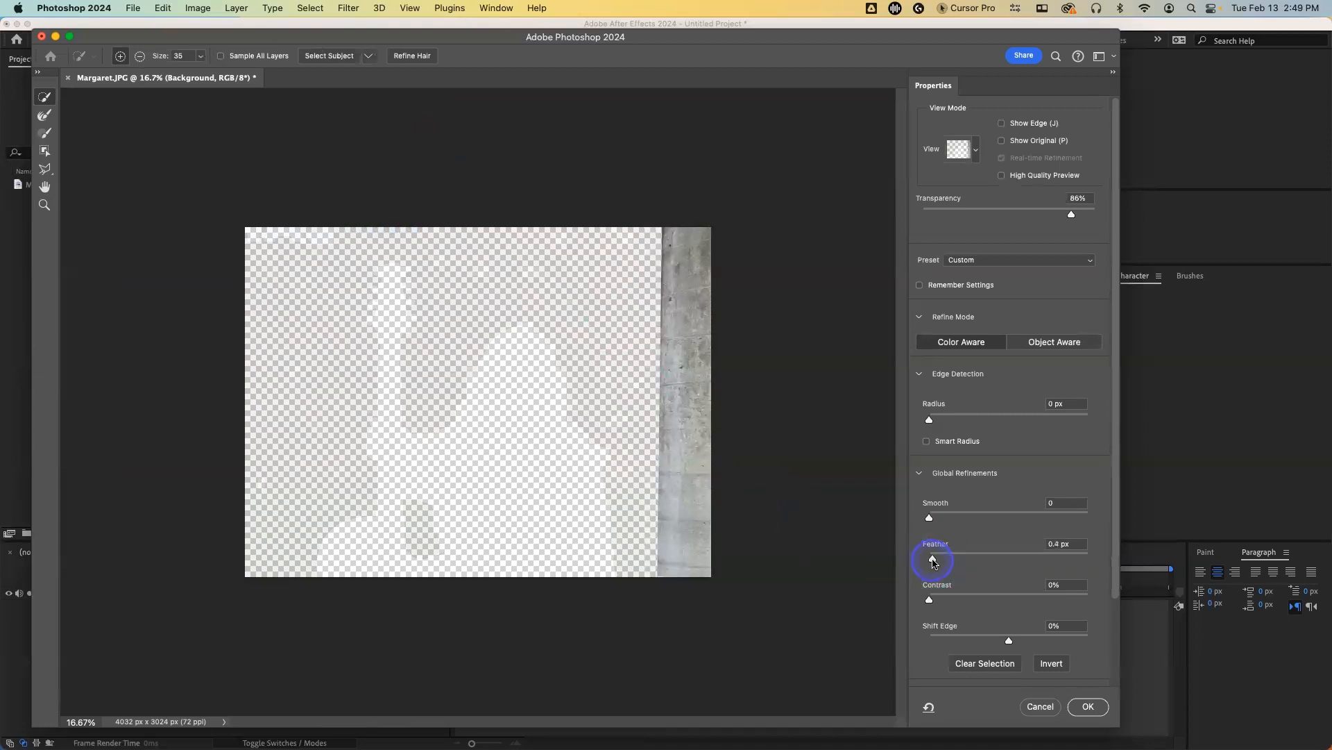
drag(937, 563, 939, 564)
click(1088, 707)
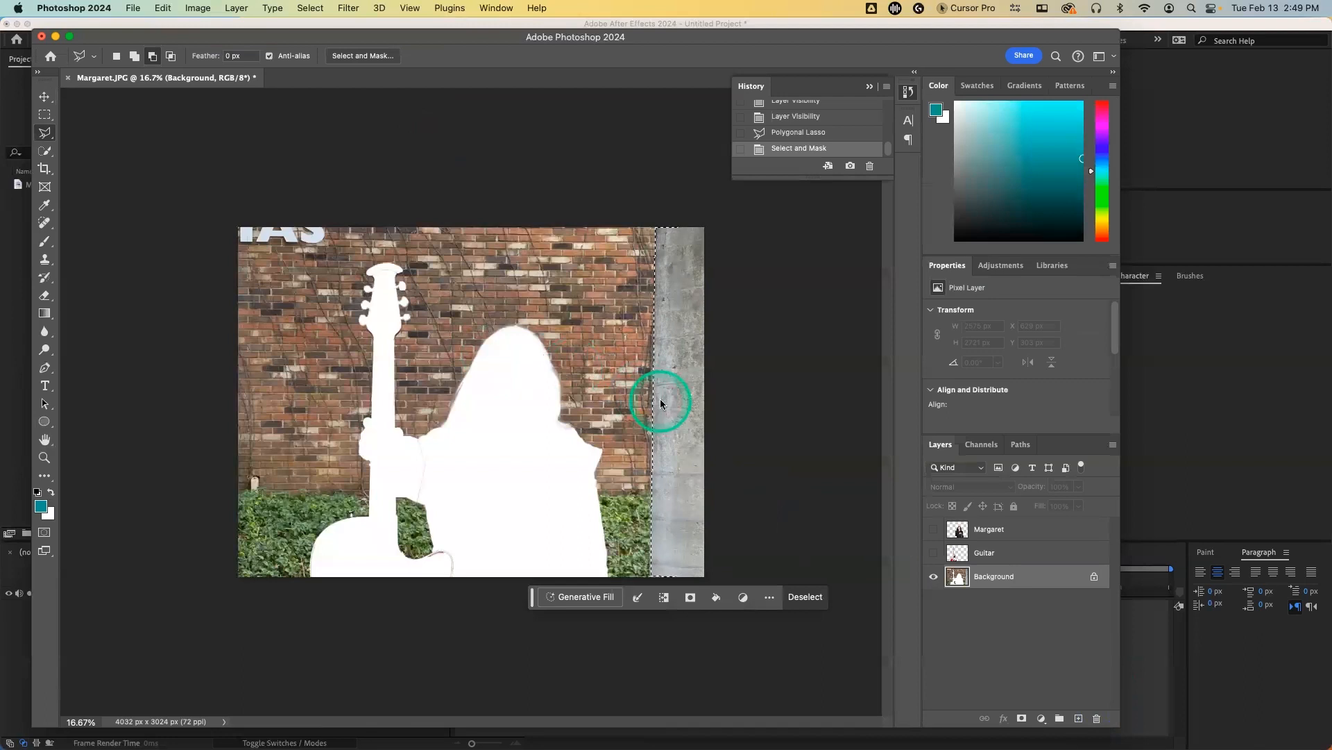
right_click(661, 403)
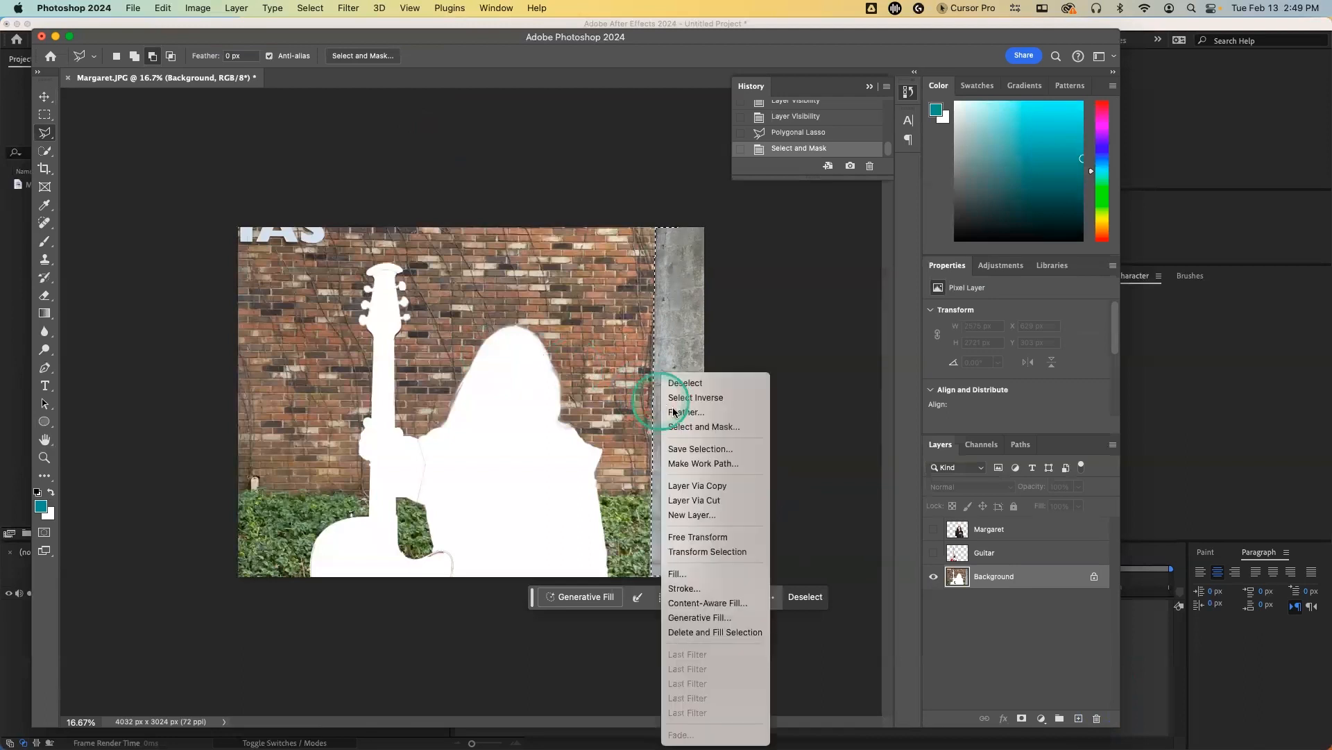
click(700, 500)
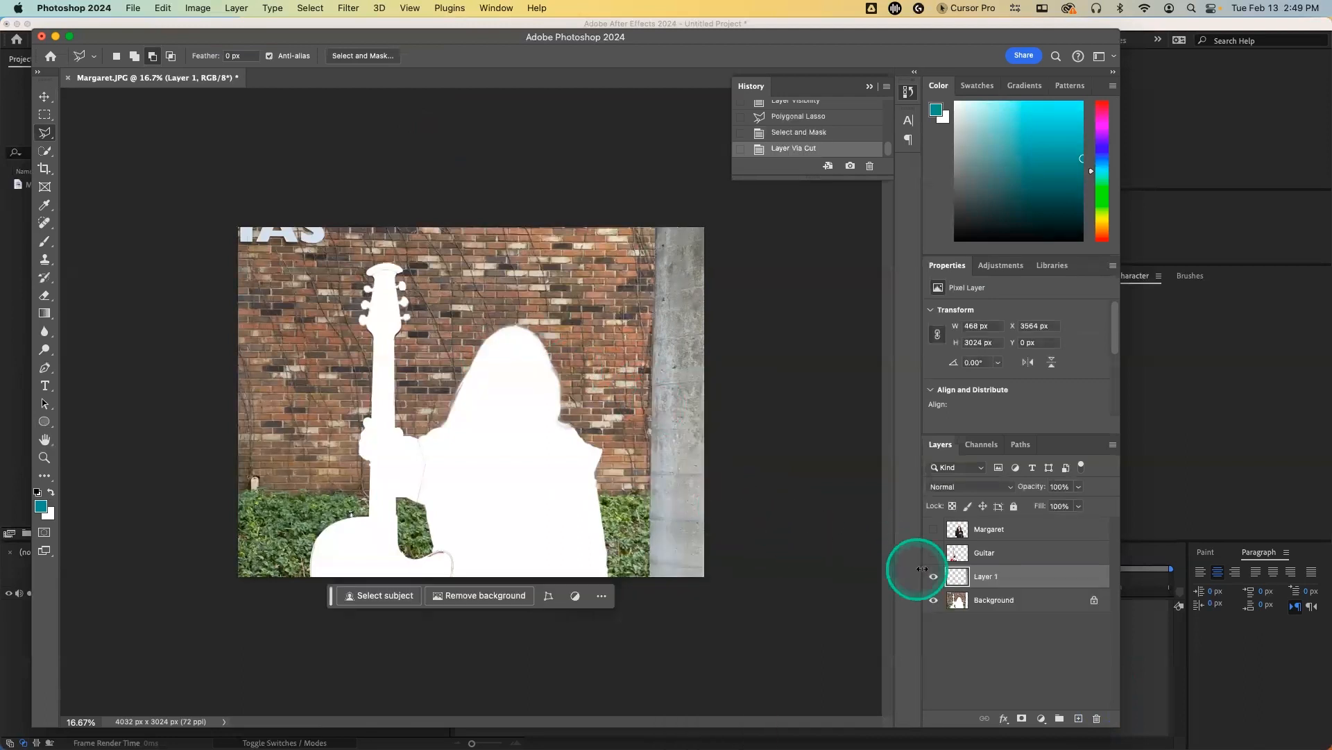
double_click(986, 577)
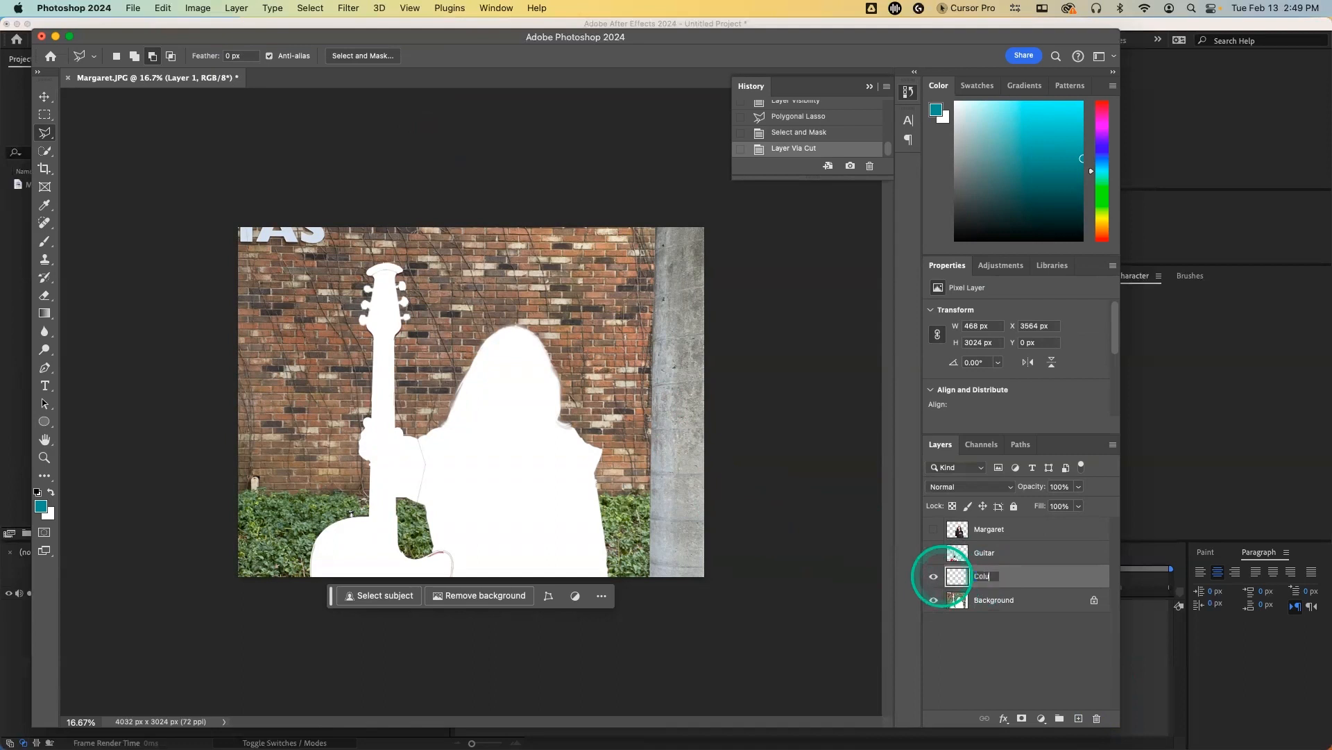
key(Return)
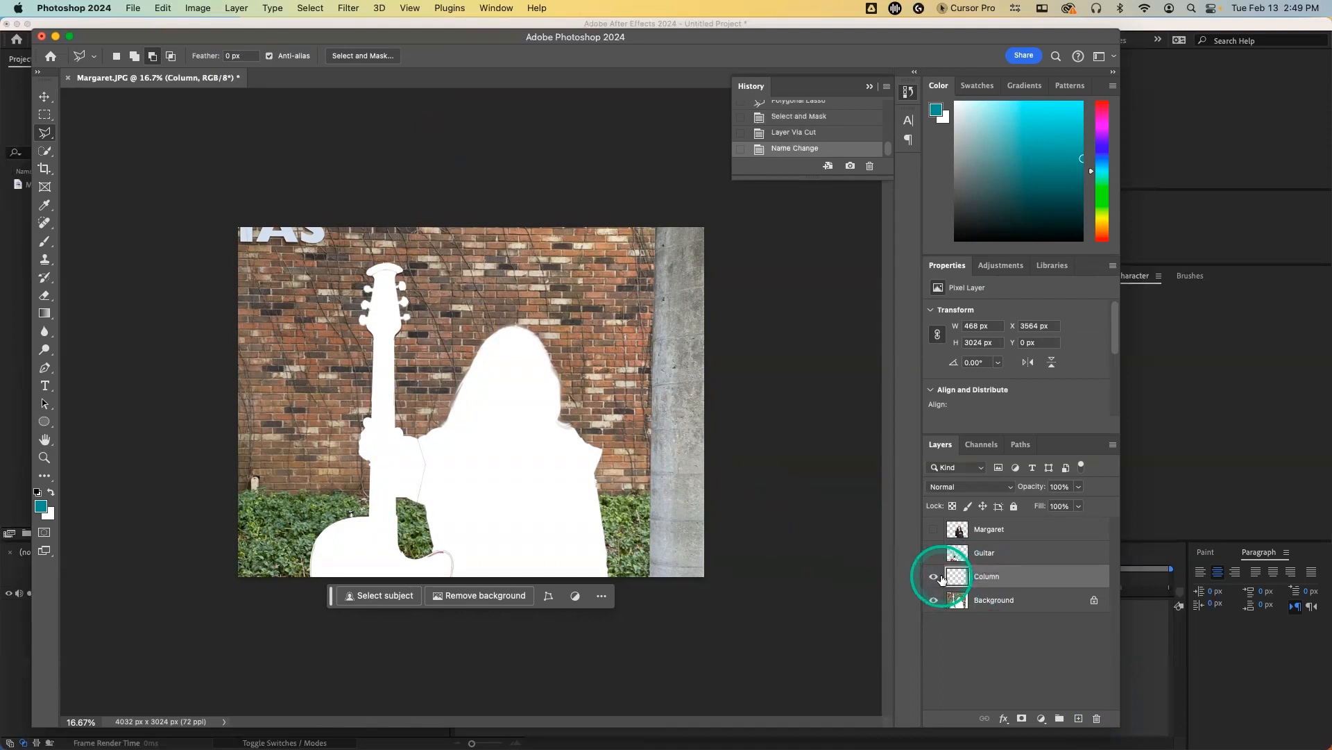
Step: Check the cutouts by toggling layer visibility, leave the woman, Guitar and Column layers hidden, and make the Background layer active
click(934, 553)
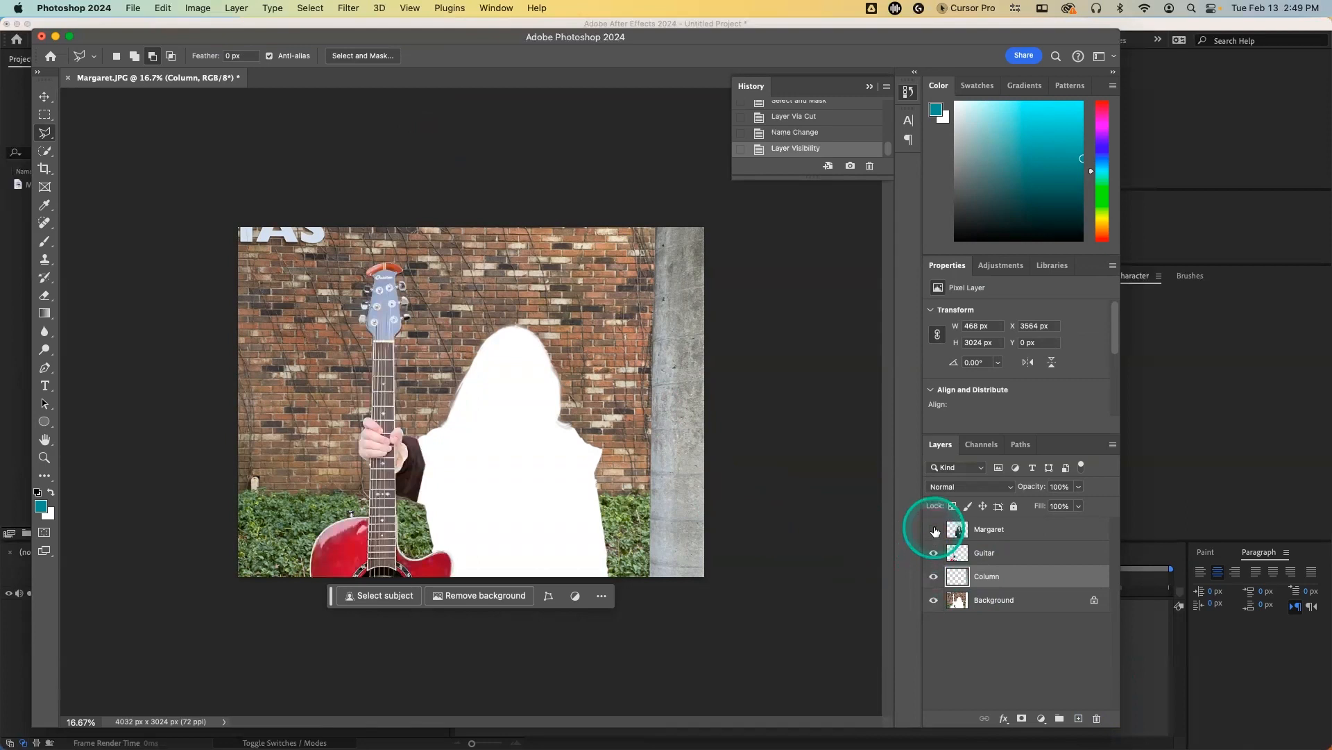
click(934, 530)
click(934, 576)
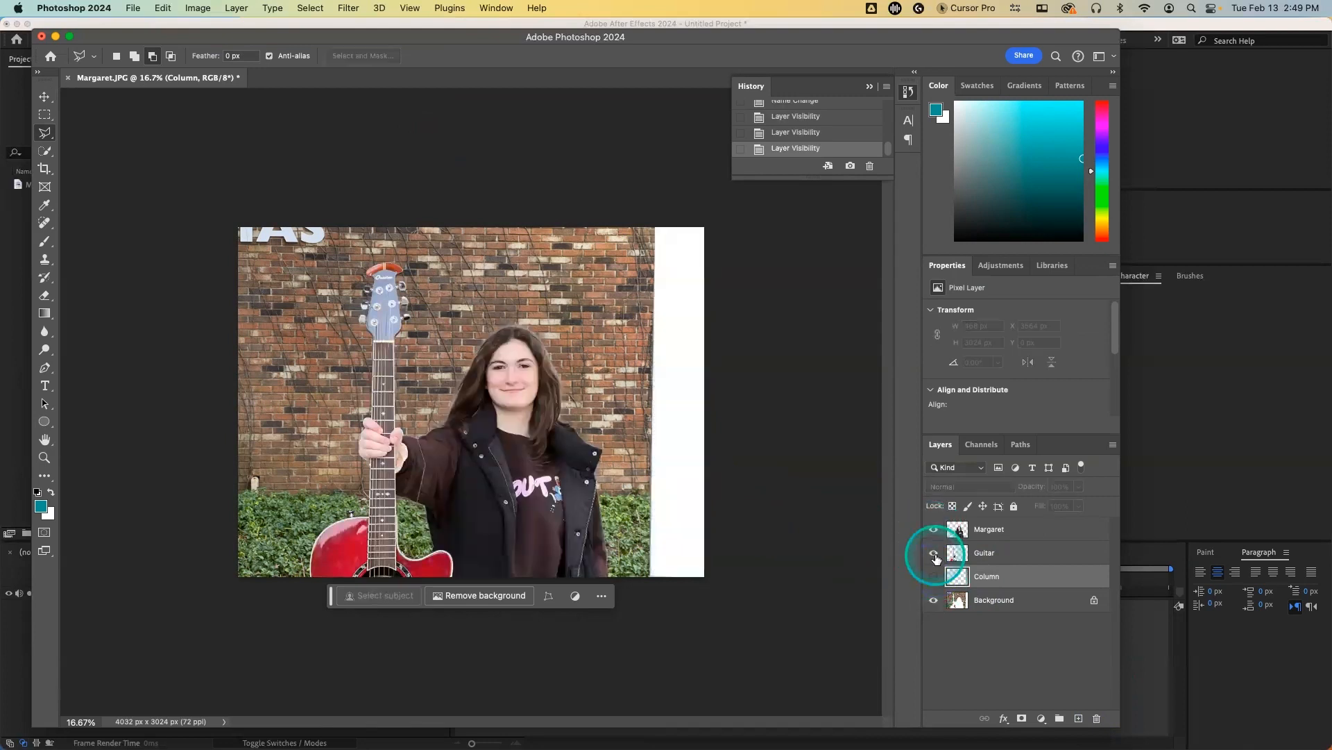
click(934, 552)
click(934, 528)
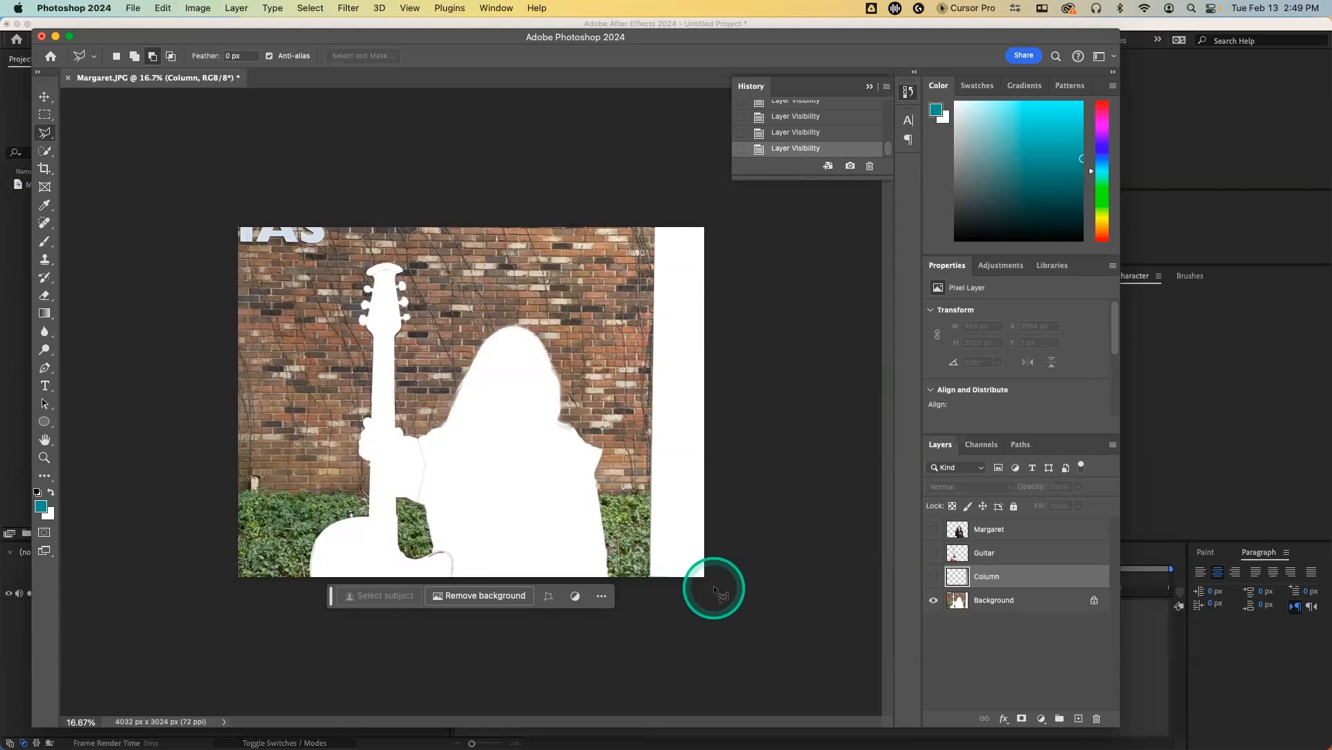
click(991, 602)
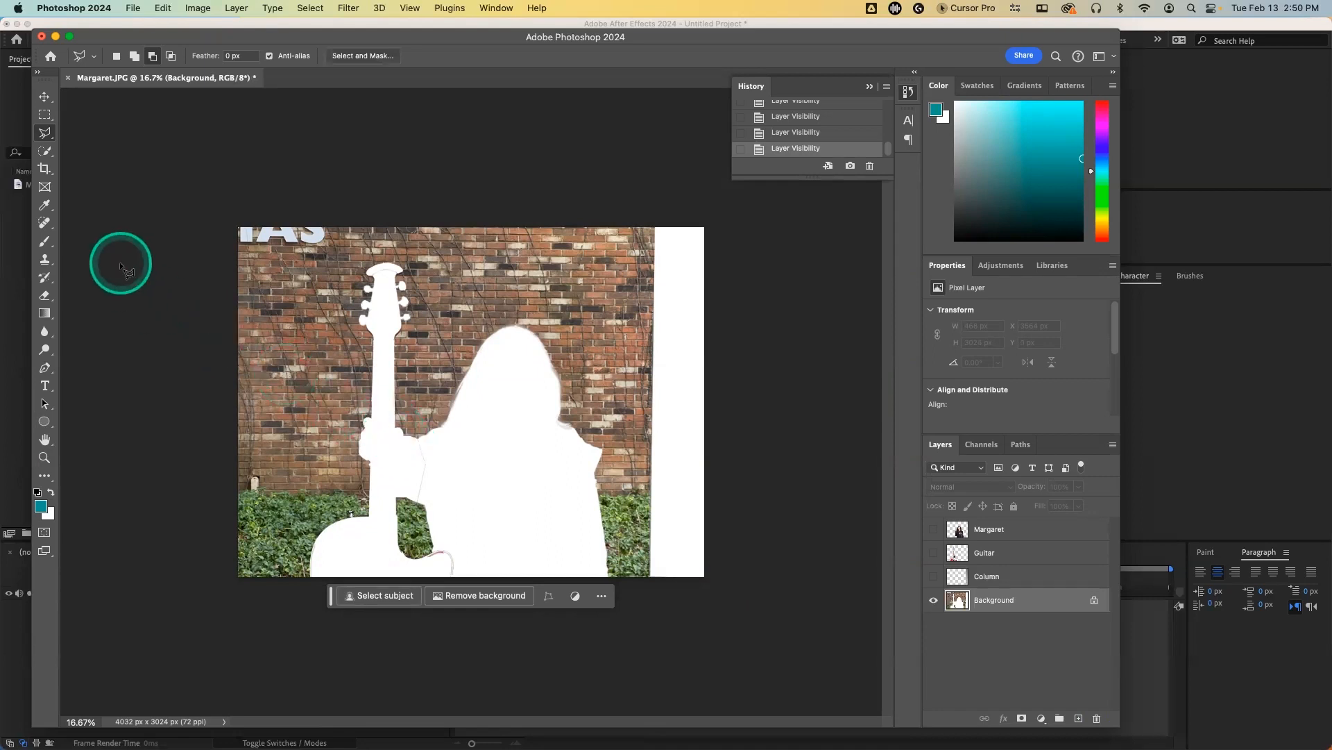
Step: Clone brick texture over the white gaps of the guitar's headstock, neck and hand using a soft 500 px Clone Stamp
click(44, 261)
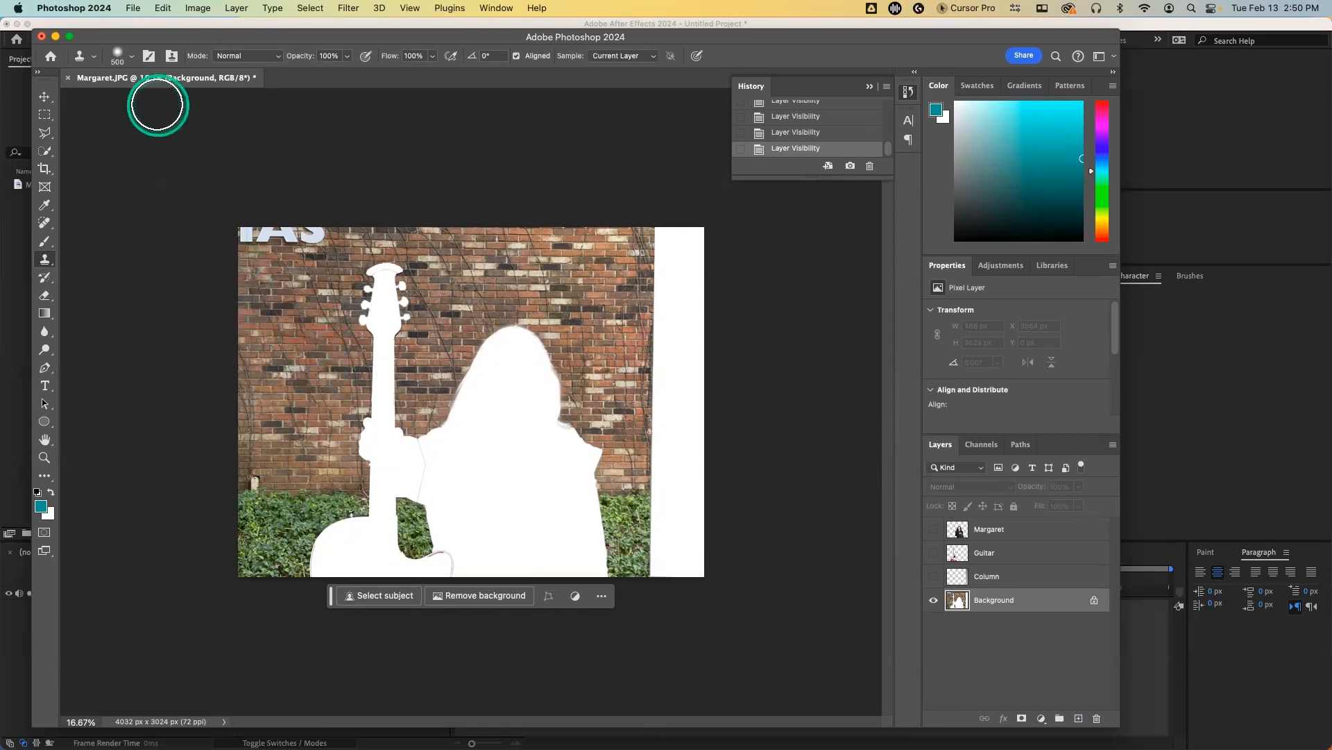
click(117, 57)
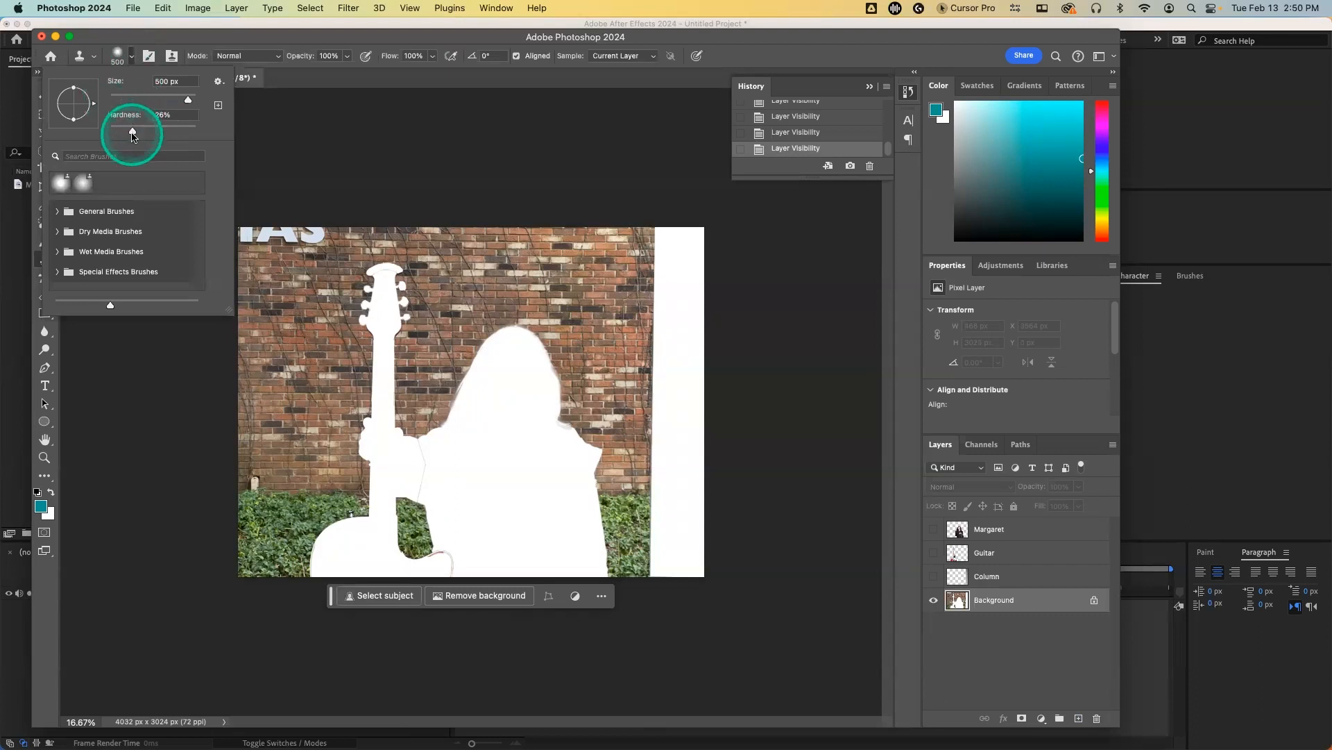
click(117, 55)
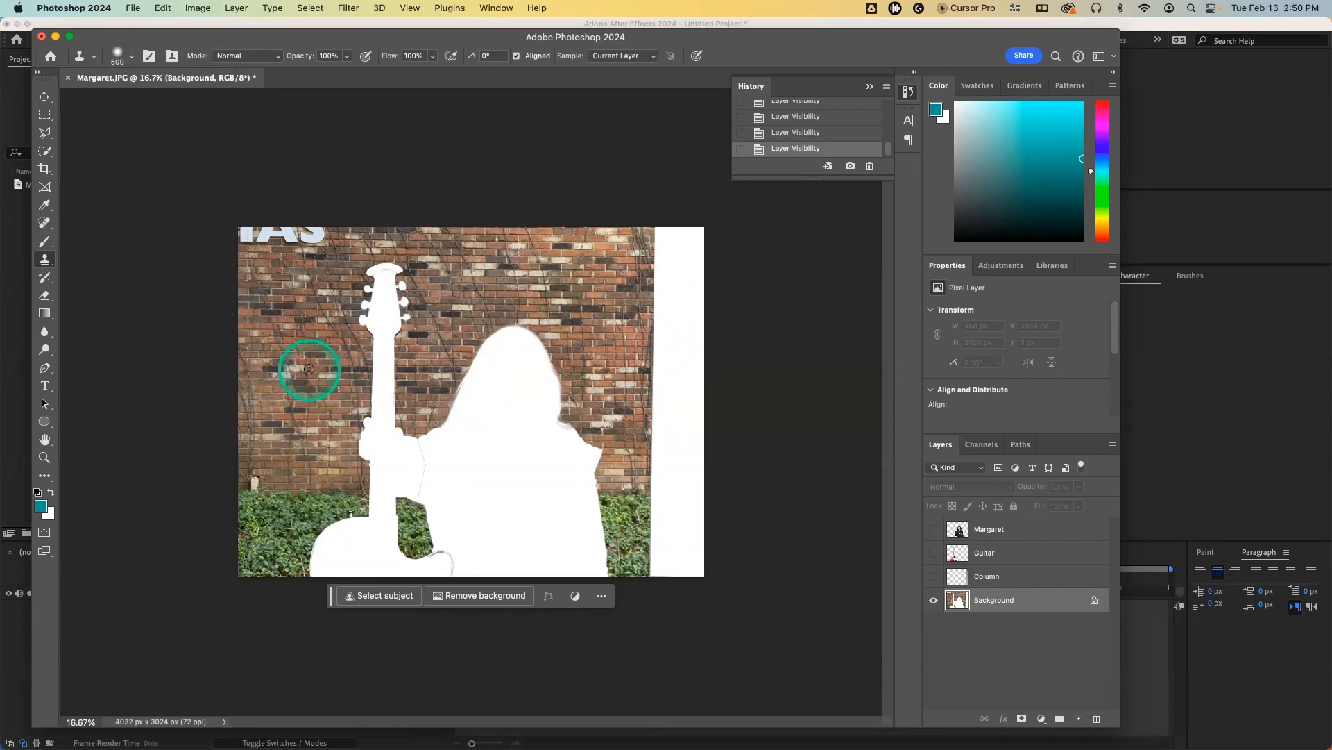
drag(309, 368, 379, 371)
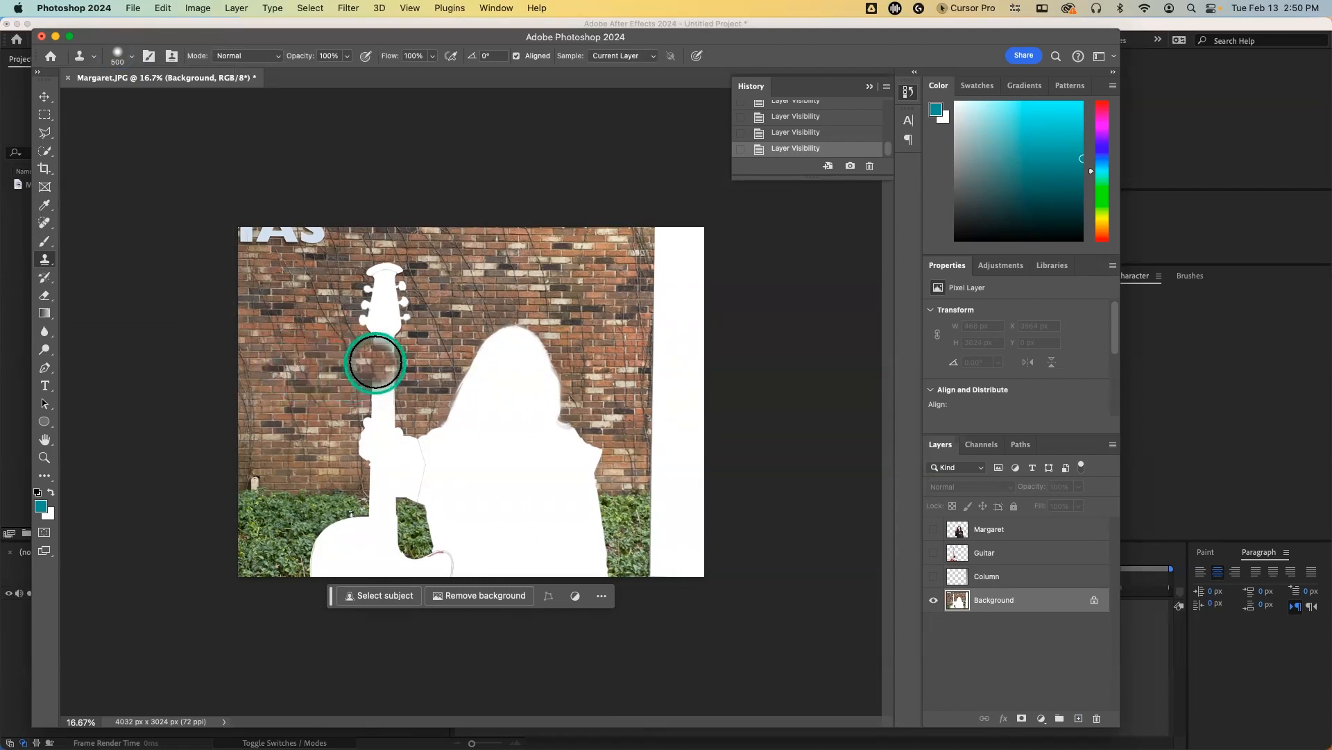
mouse_move(375, 363)
mouse_down()
mouse_move(366, 372)
mouse_move(389, 381)
mouse_move(363, 397)
mouse_move(387, 405)
mouse_move(369, 426)
mouse_move(393, 416)
mouse_move(382, 451)
mouse_move(356, 464)
mouse_move(381, 467)
mouse_move(369, 427)
mouse_move(387, 329)
mouse_move(384, 308)
mouse_move(367, 309)
mouse_move(393, 291)
mouse_move(372, 279)
mouse_move(383, 274)
mouse_up()
click(325, 569)
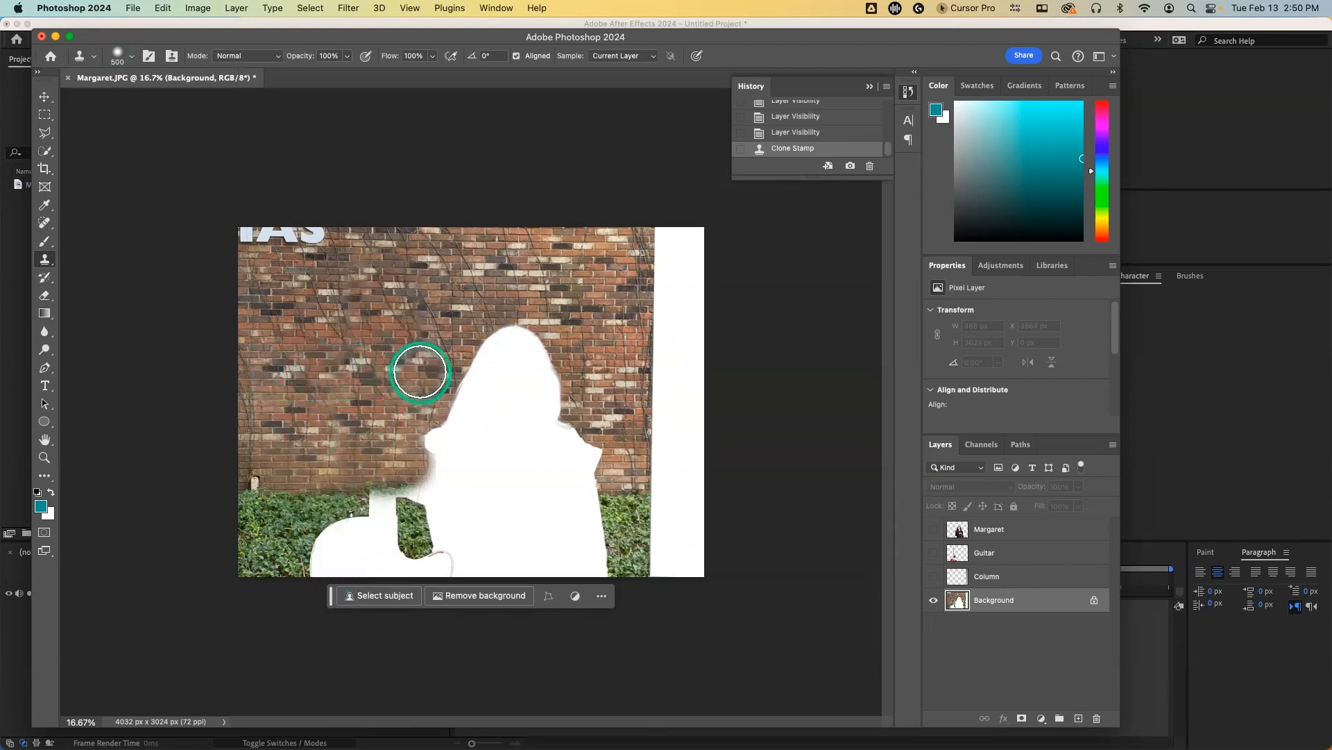
Step: Sample the ivy hedge beside the guitar and clone it over the white gap of the guitar body
alt+click(298, 492)
mouse_move(342, 491)
mouse_down()
mouse_move(459, 498)
mouse_move(375, 515)
mouse_move(403, 520)
mouse_move(355, 538)
mouse_move(318, 535)
mouse_move(378, 529)
mouse_move(350, 555)
mouse_move(408, 554)
mouse_move(358, 558)
mouse_up()
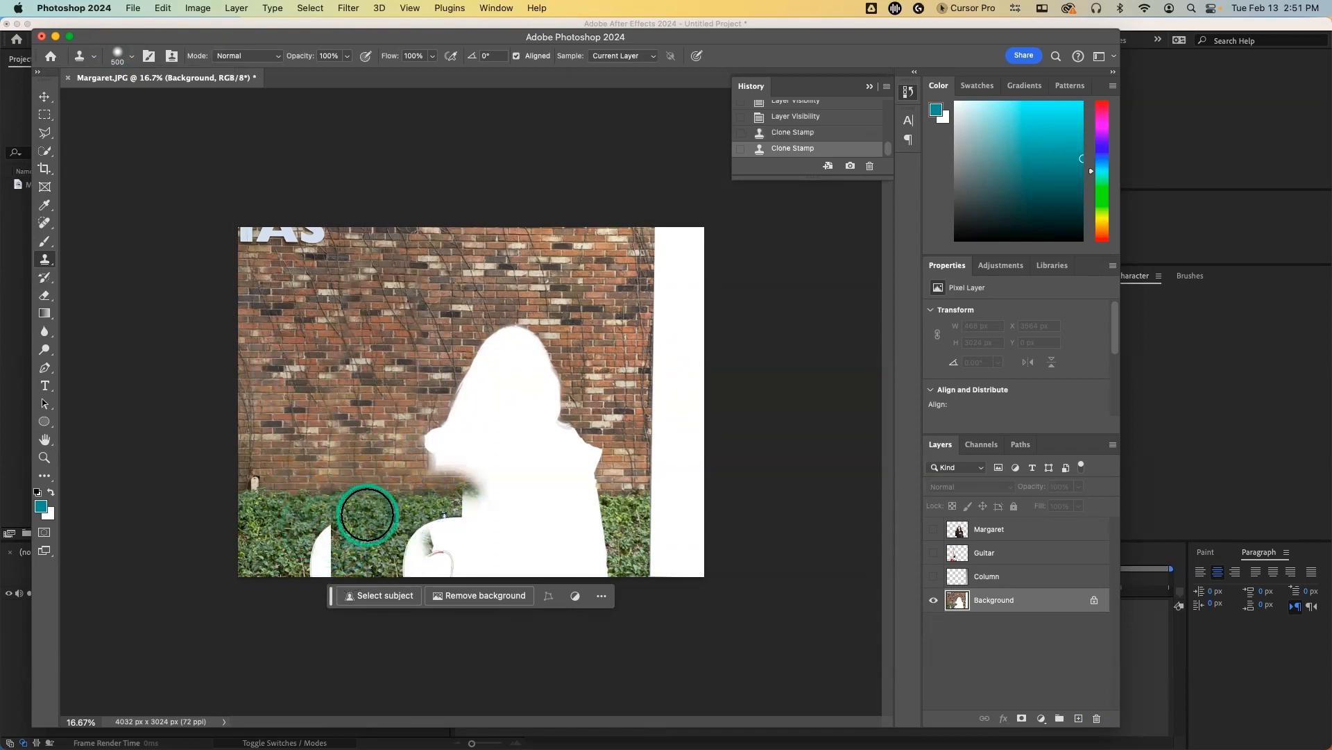
mouse_move(346, 531)
mouse_down()
mouse_move(312, 564)
mouse_move(329, 567)
mouse_move(343, 521)
mouse_move(368, 520)
mouse_move(277, 556)
mouse_up()
mouse_move(465, 514)
mouse_down()
mouse_move(470, 502)
mouse_move(444, 486)
mouse_up()
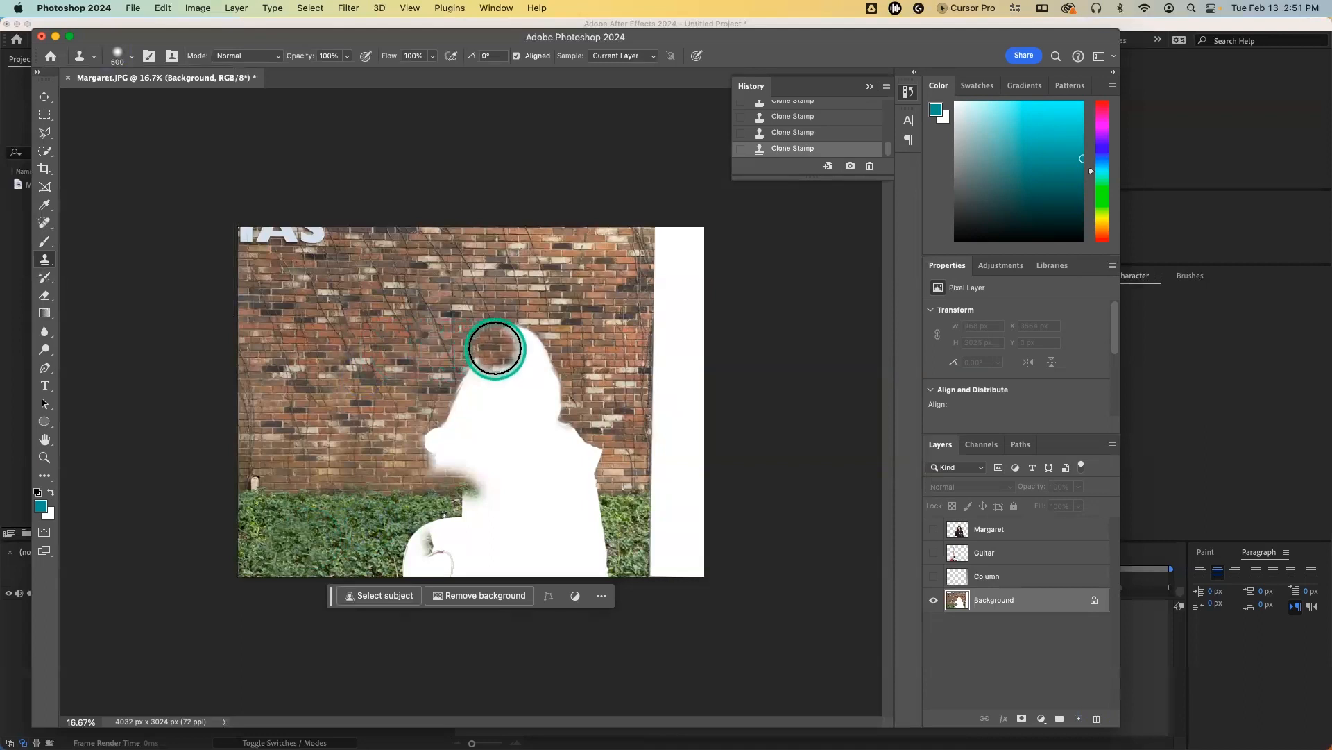
Step: Clone brick and ivy over the woman's white silhouette, filling in the wall and hedge up to the pillar gap
mouse_move(491, 348)
mouse_down()
mouse_move(540, 346)
mouse_move(515, 338)
mouse_move(576, 355)
mouse_move(459, 394)
mouse_move(474, 392)
mouse_move(457, 437)
mouse_move(437, 443)
mouse_move(465, 447)
mouse_move(445, 462)
mouse_move(484, 460)
mouse_move(522, 406)
mouse_move(535, 401)
mouse_move(539, 420)
mouse_move(461, 484)
mouse_move(491, 502)
mouse_move(438, 541)
mouse_move(466, 546)
mouse_move(412, 557)
mouse_move(434, 537)
mouse_move(493, 564)
mouse_move(512, 546)
mouse_move(524, 478)
mouse_up()
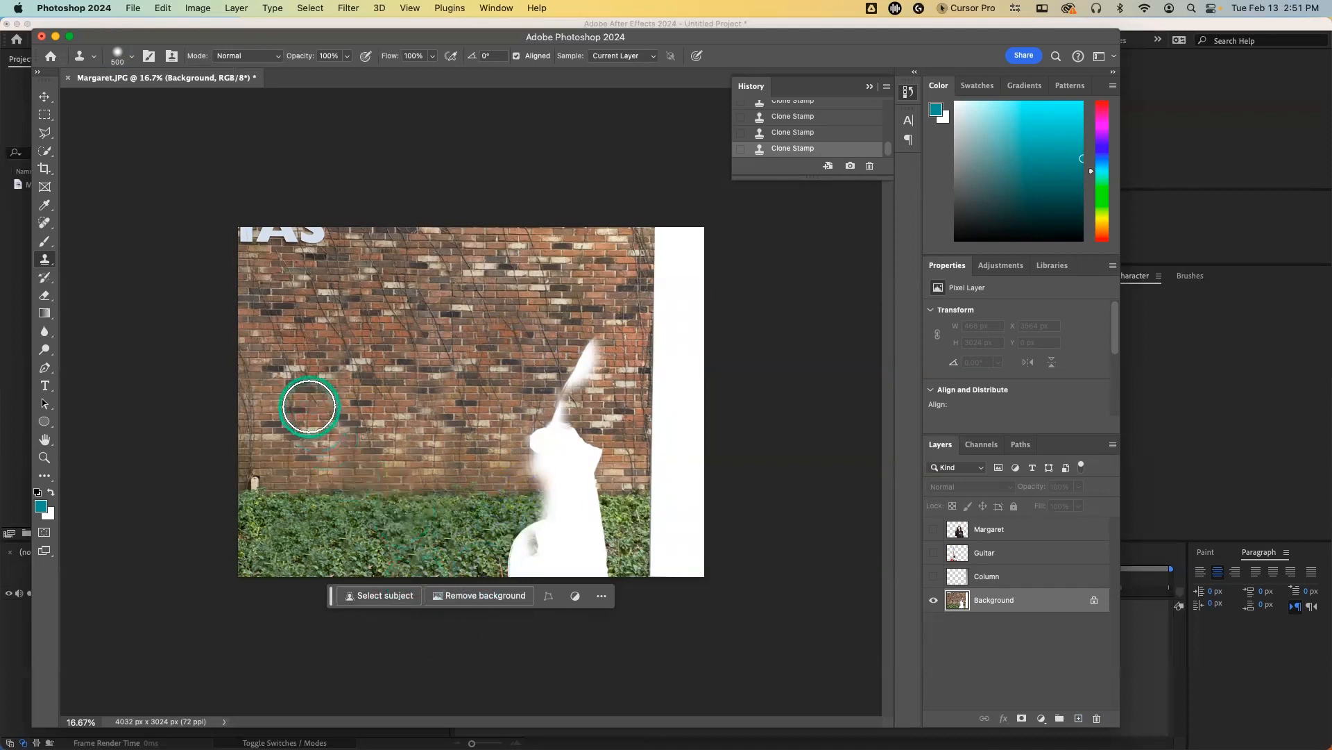
drag(308, 405, 306, 391)
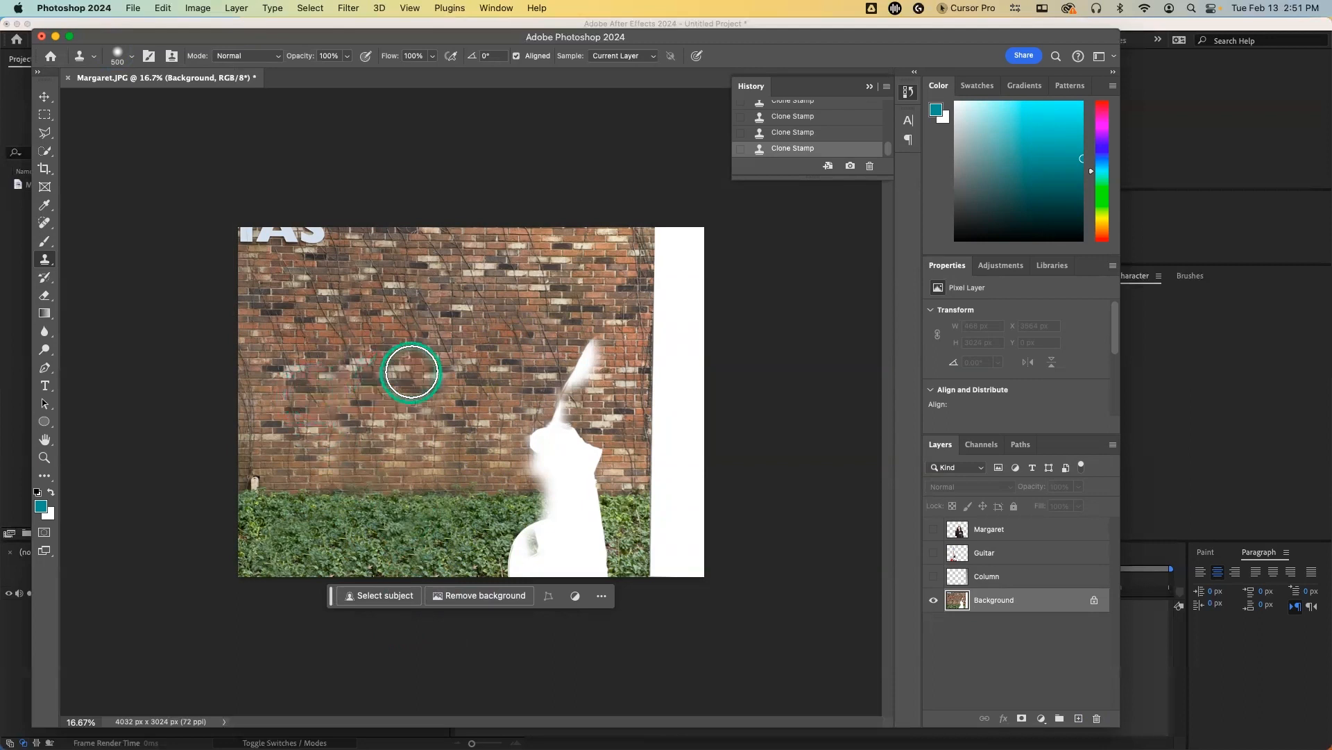
mouse_move(305, 407)
mouse_down()
mouse_move(384, 356)
mouse_move(353, 385)
mouse_move(375, 383)
mouse_move(322, 385)
mouse_up()
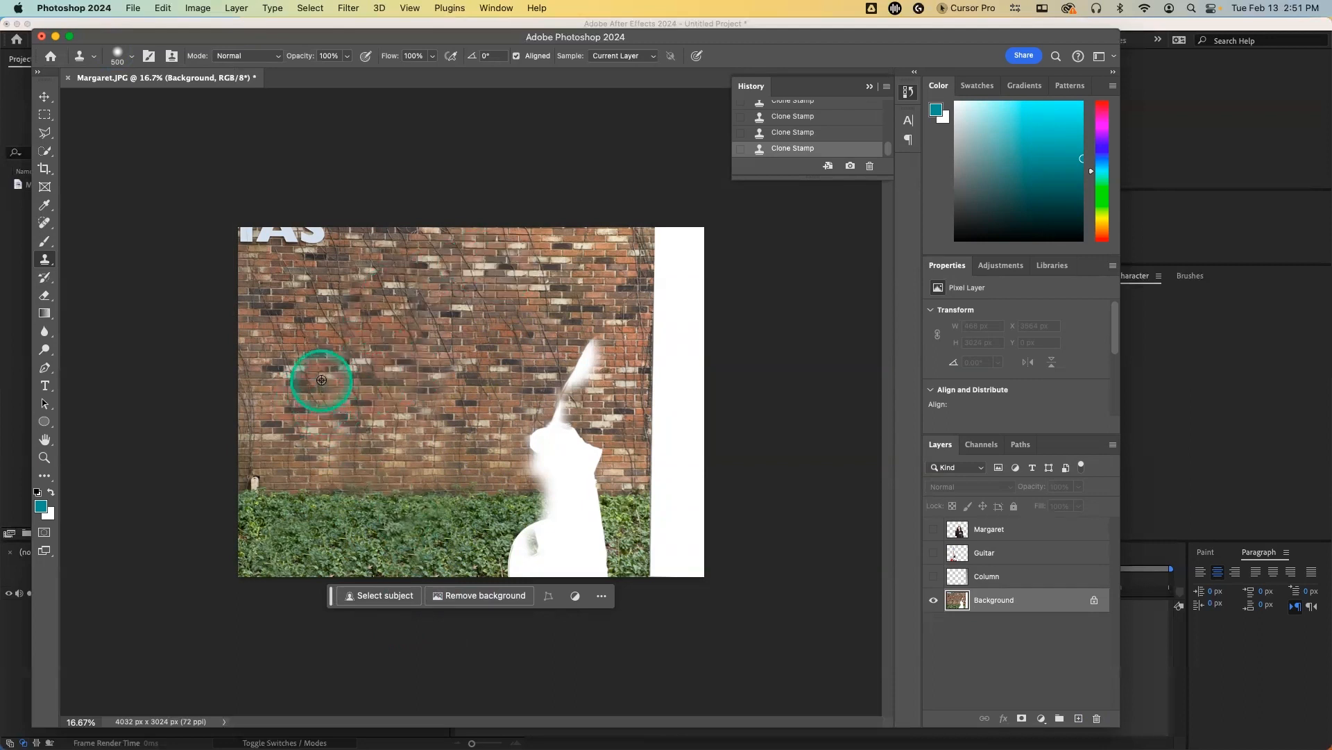
mouse_move(437, 382)
mouse_down()
mouse_move(567, 383)
mouse_move(613, 345)
mouse_move(566, 404)
mouse_move(574, 428)
mouse_move(603, 373)
mouse_move(561, 440)
mouse_up()
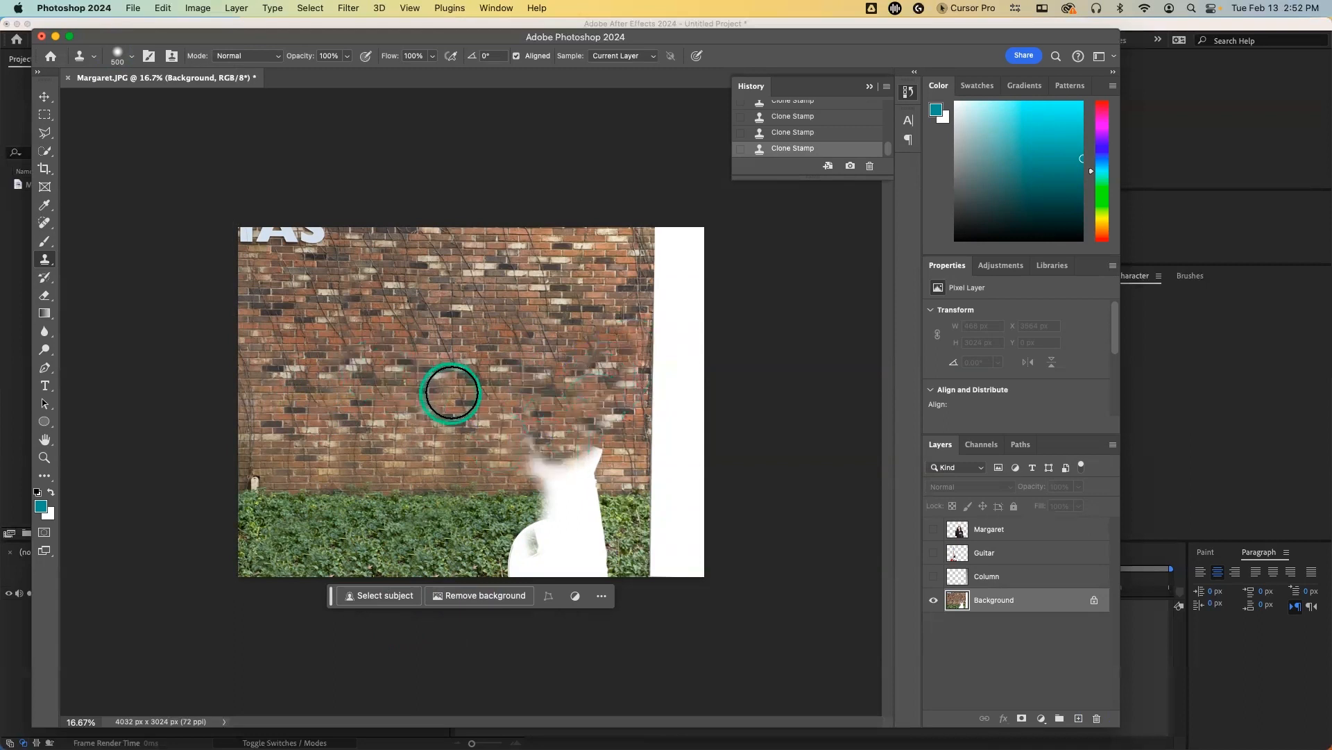
key(super+z)
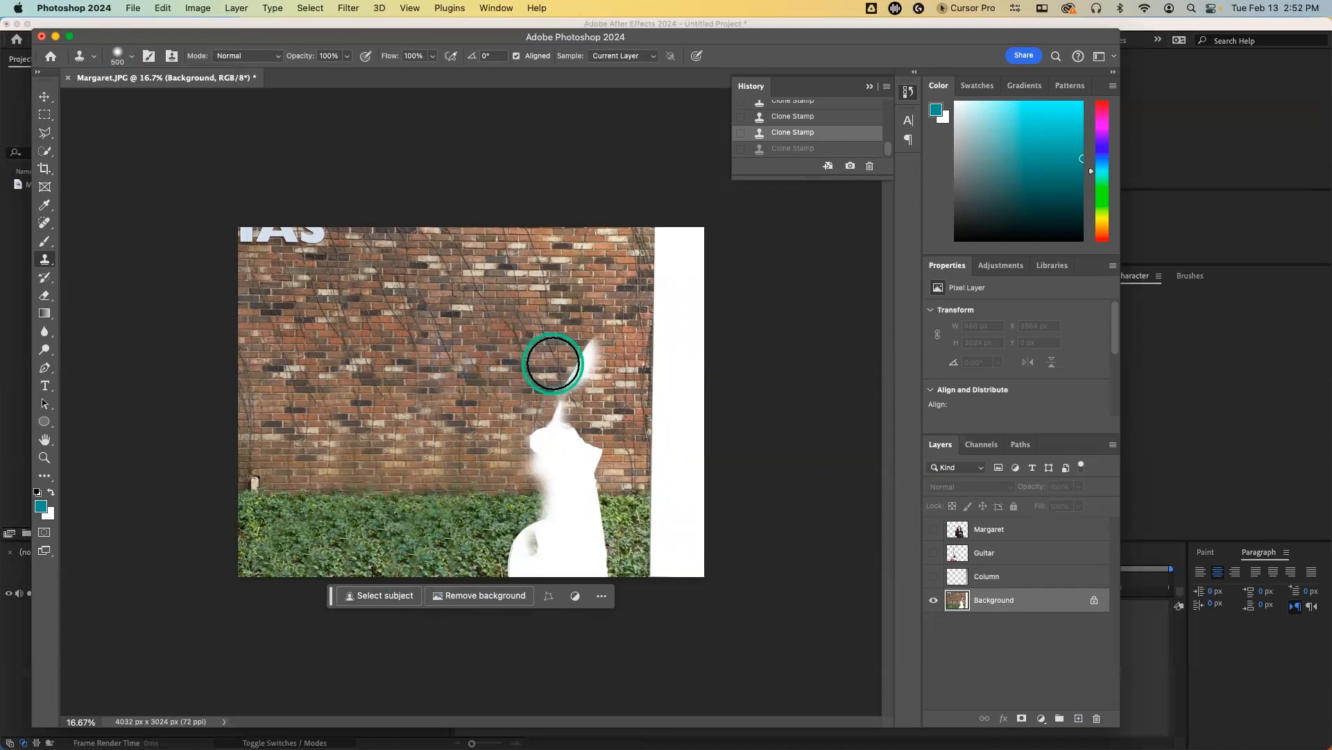
mouse_move(580, 363)
mouse_down()
mouse_move(537, 436)
mouse_move(588, 435)
mouse_move(594, 457)
mouse_move(533, 471)
mouse_move(592, 470)
mouse_move(543, 512)
mouse_move(593, 518)
mouse_move(521, 540)
mouse_move(594, 551)
mouse_move(586, 567)
mouse_move(511, 565)
mouse_up()
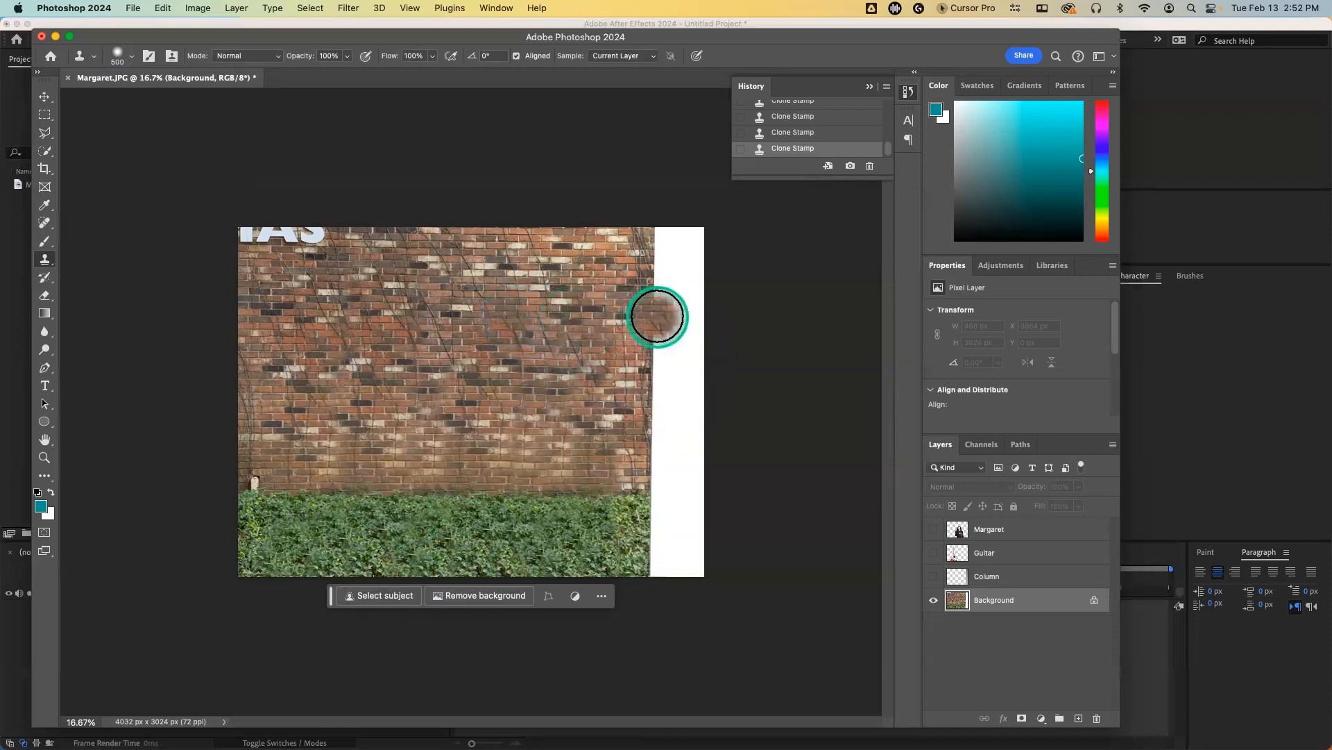
Step: Try to extend the brick wall into the upper part of the white pillar gap with Clone Stamp, and undo the strokes
mouse_move(657, 317)
mouse_down()
mouse_move(681, 304)
mouse_move(667, 277)
mouse_move(674, 246)
mouse_up()
right_click(675, 246)
click(664, 184)
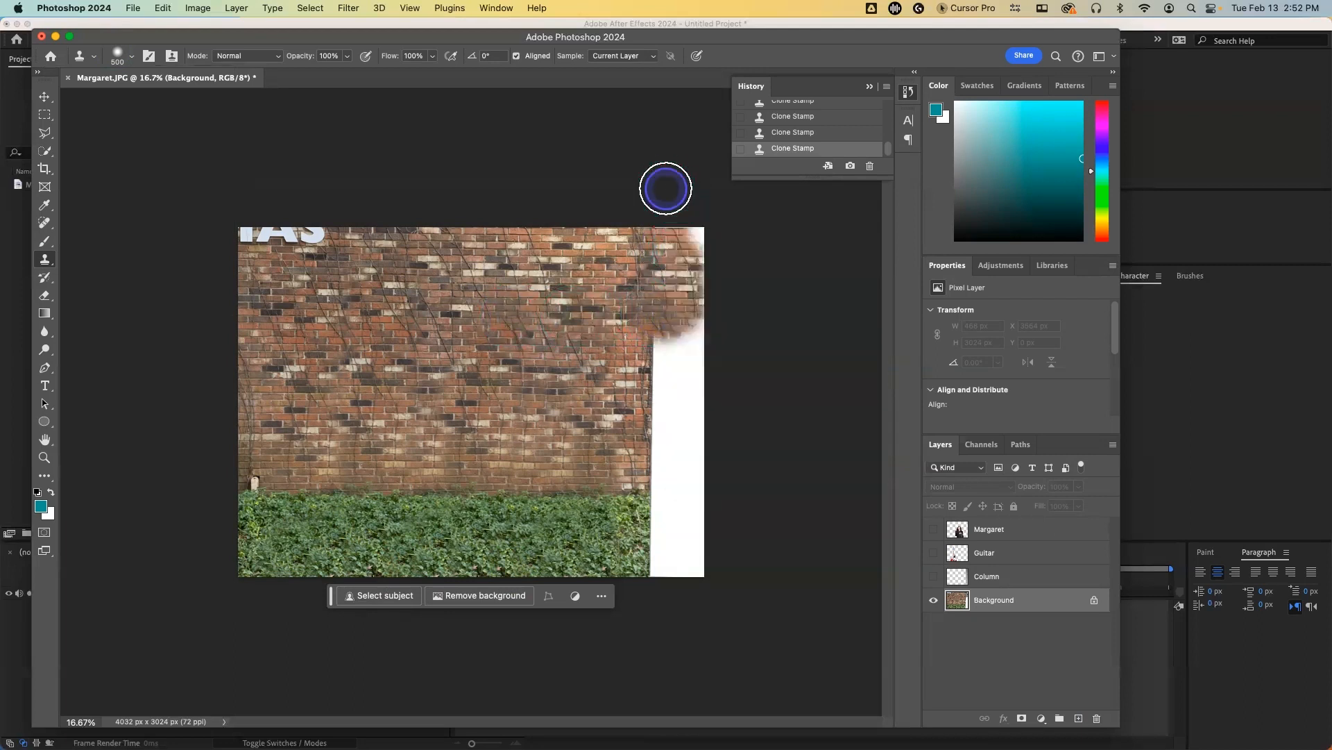
key(super+z)
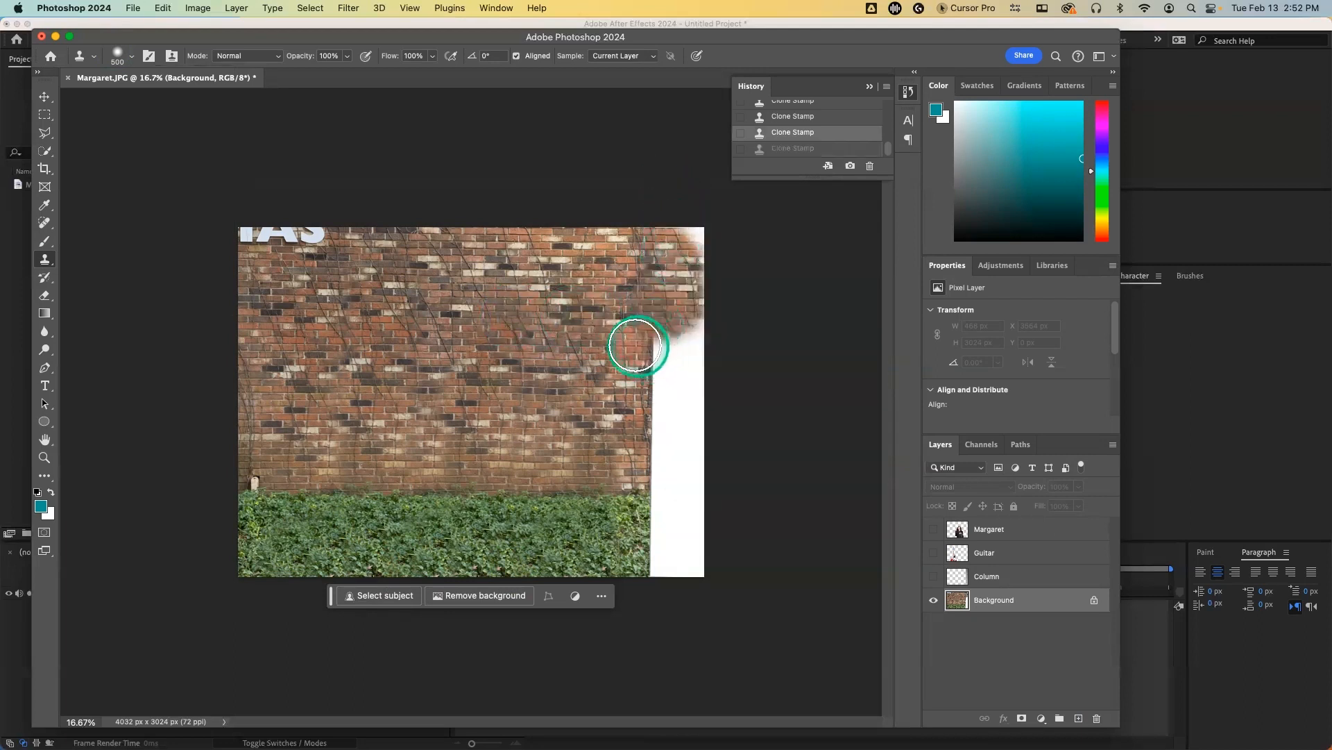
key(super+z)
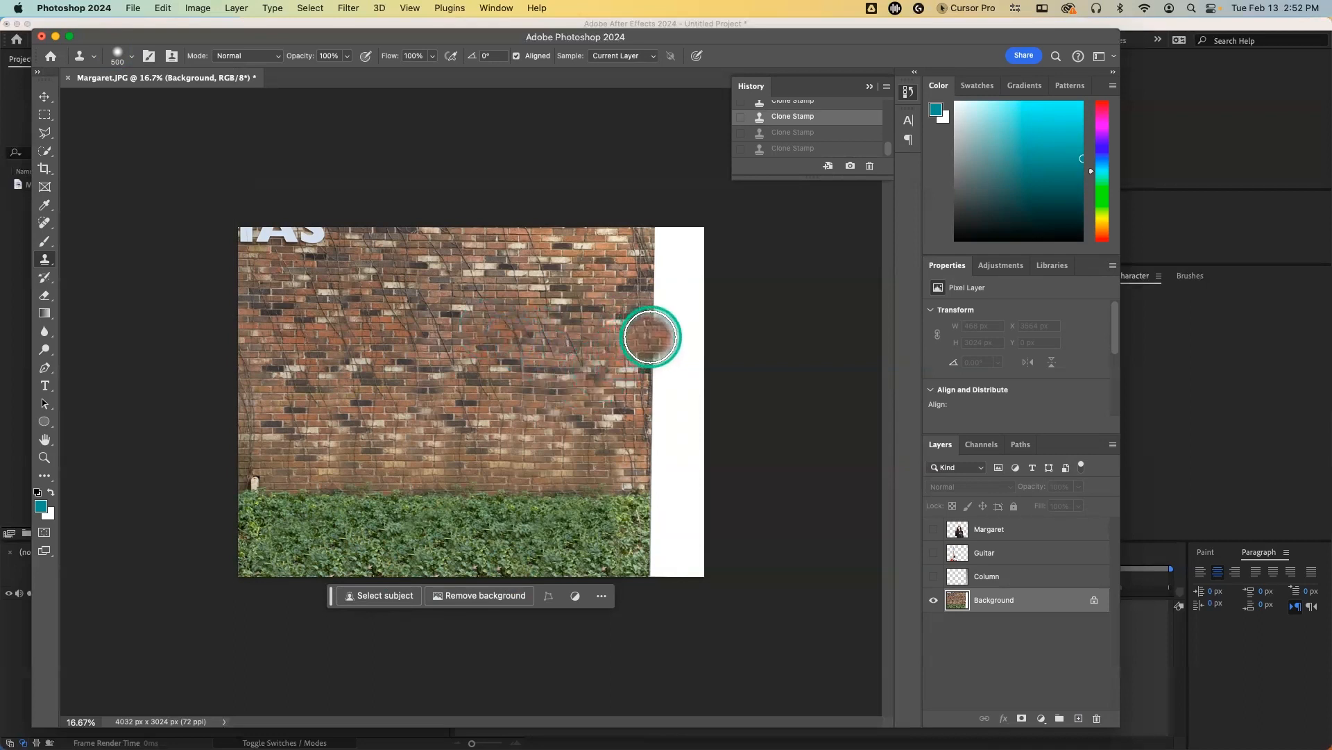
Step: Clone brick and ivy over the white pillar gap along the right edge of the background, including the remaining strip at its top
mouse_move(650, 338)
mouse_down()
mouse_move(689, 333)
mouse_move(665, 318)
mouse_move(655, 279)
mouse_move(677, 243)
mouse_move(649, 234)
mouse_move(677, 234)
mouse_move(660, 305)
mouse_move(701, 342)
mouse_move(658, 370)
mouse_move(683, 388)
mouse_move(666, 407)
mouse_move(673, 433)
mouse_move(649, 448)
mouse_move(684, 442)
mouse_move(661, 460)
mouse_move(683, 463)
mouse_move(649, 470)
mouse_move(687, 467)
mouse_up()
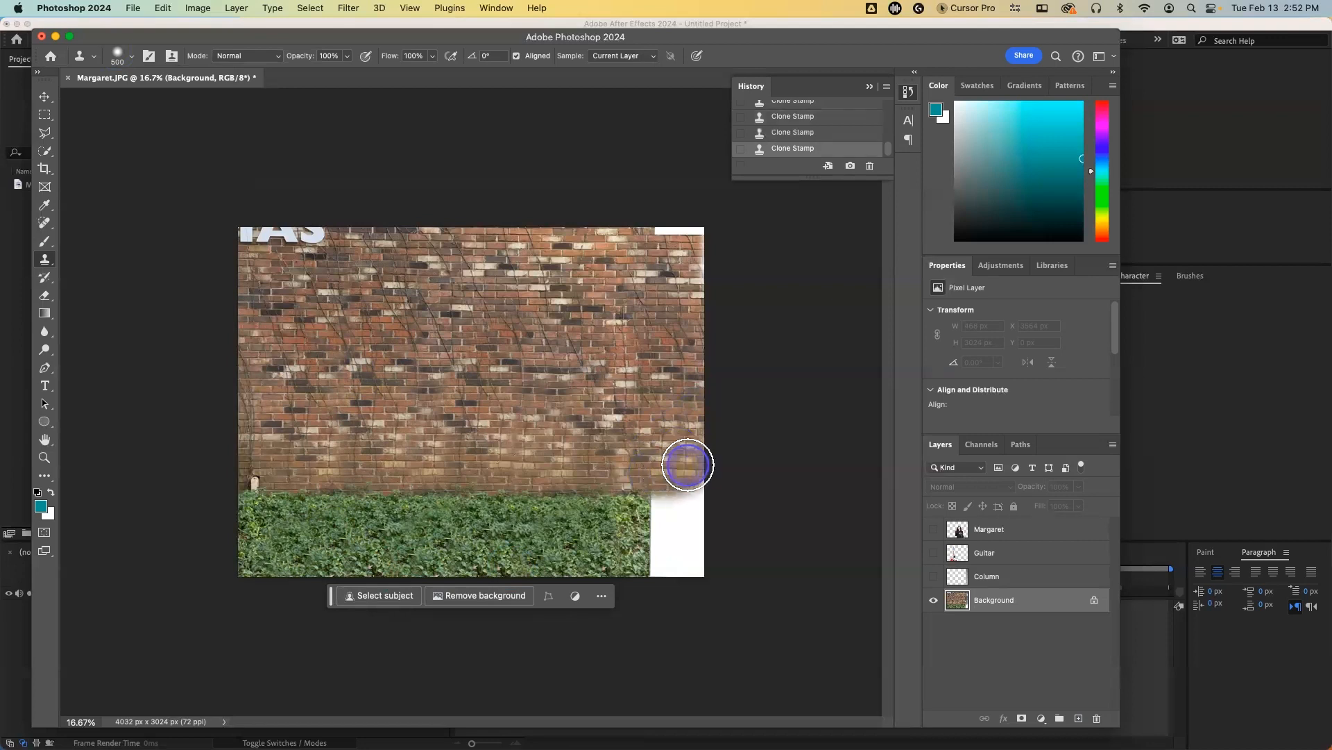
alt+click(446, 504)
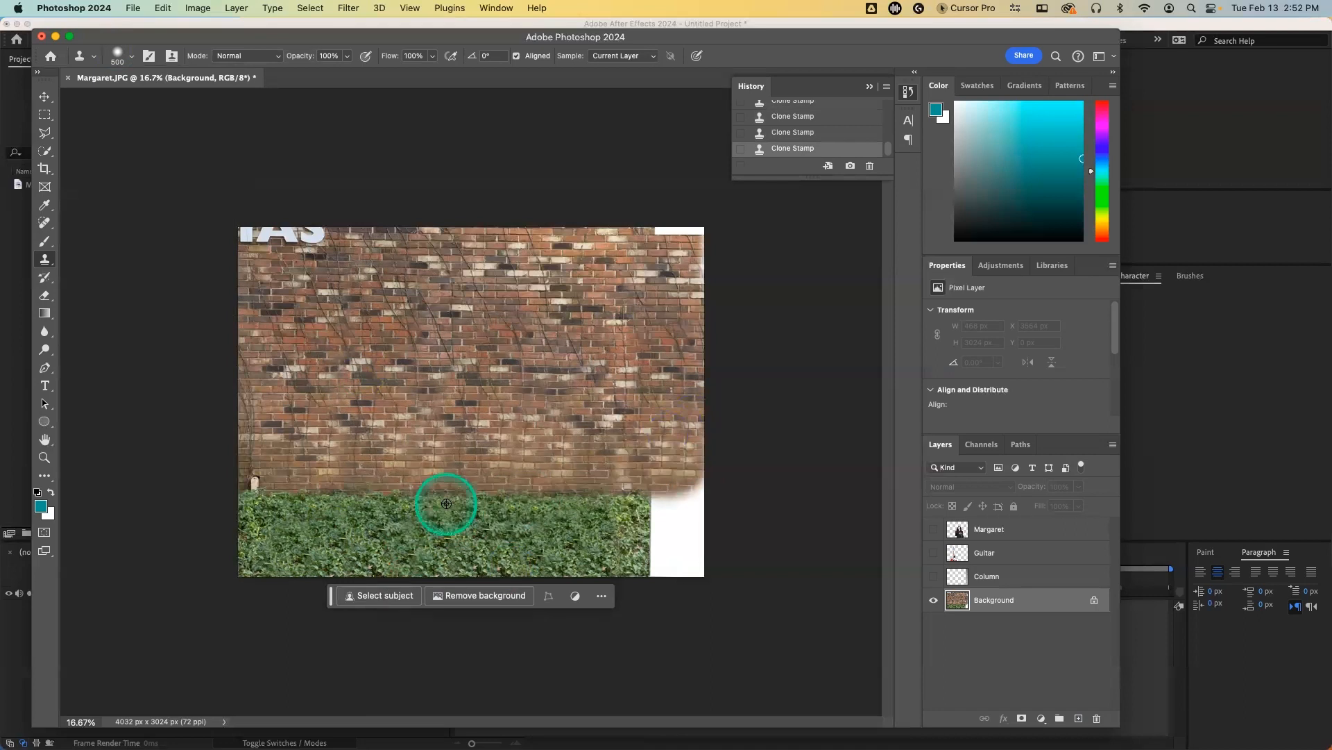
mouse_move(682, 555)
mouse_down()
mouse_move(665, 498)
mouse_move(700, 498)
mouse_move(664, 513)
mouse_move(684, 523)
mouse_move(636, 549)
mouse_move(682, 549)
mouse_move(654, 567)
mouse_move(704, 538)
mouse_up()
drag(535, 281, 481, 257)
mouse_move(646, 240)
mouse_down()
mouse_move(684, 226)
mouse_move(667, 230)
mouse_up()
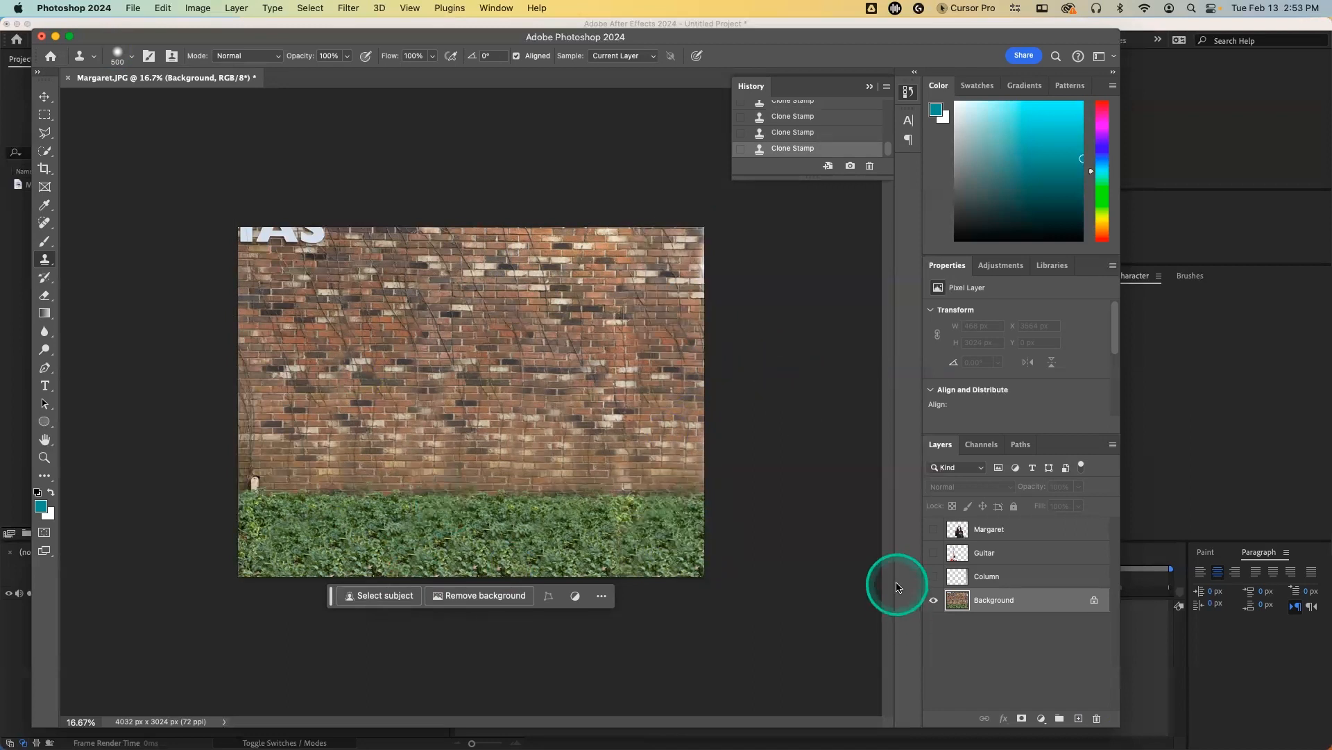
Step: Toggle the Column, Guitar and woman's layers to compare the full composite with the rebuilt background, leaving all layers visible
click(934, 576)
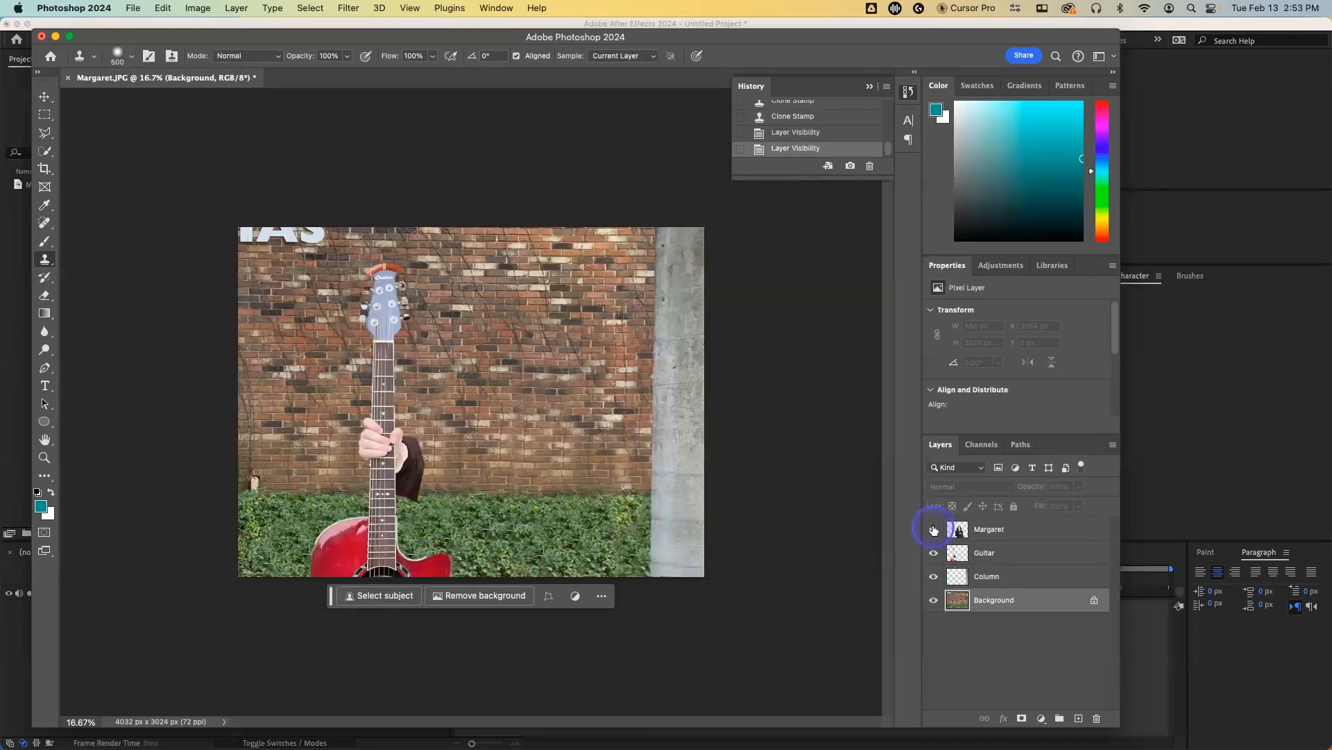
click(933, 529)
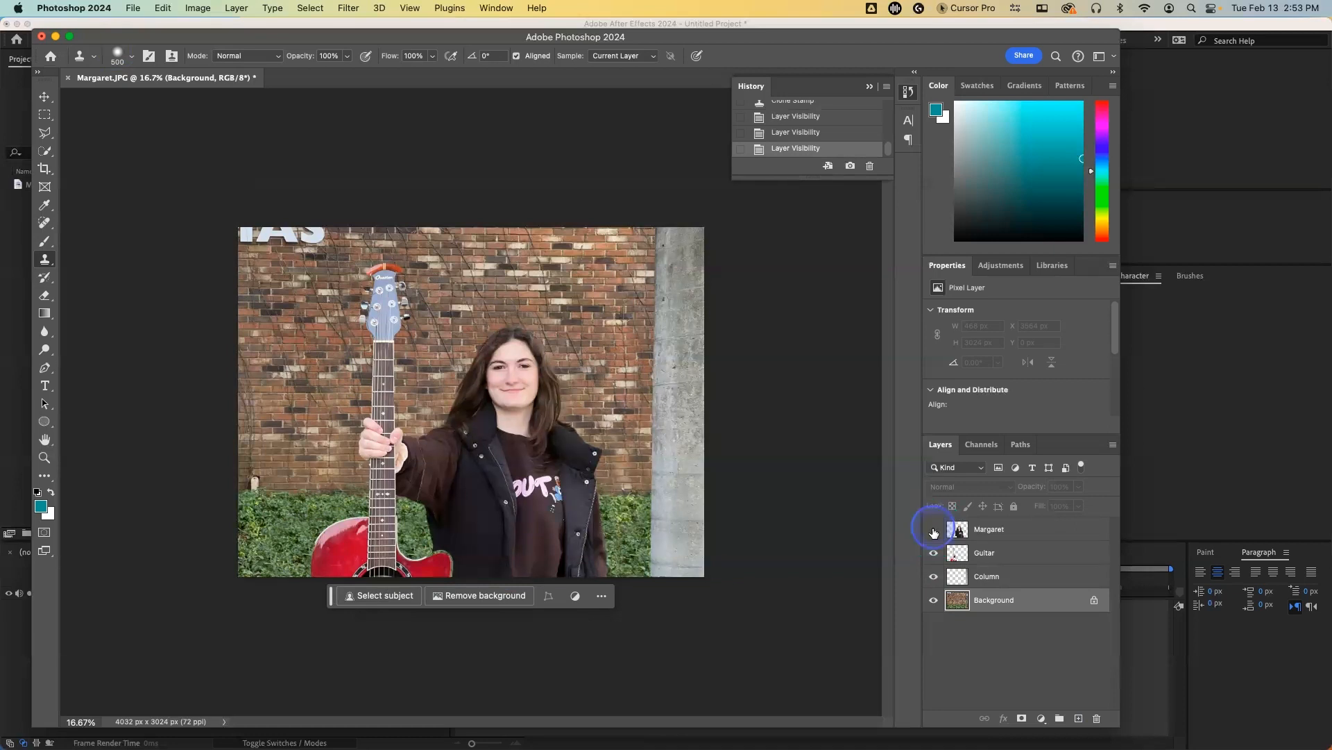
click(930, 577)
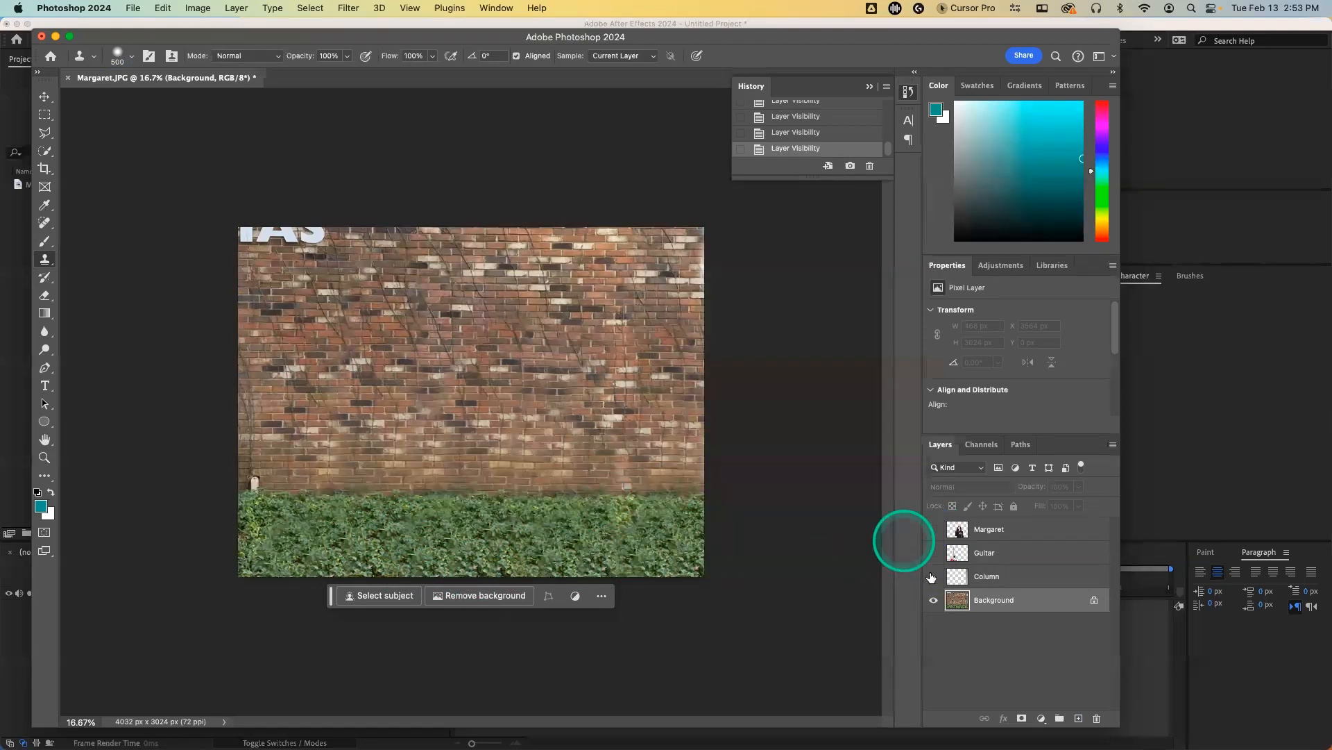
click(933, 576)
click(933, 552)
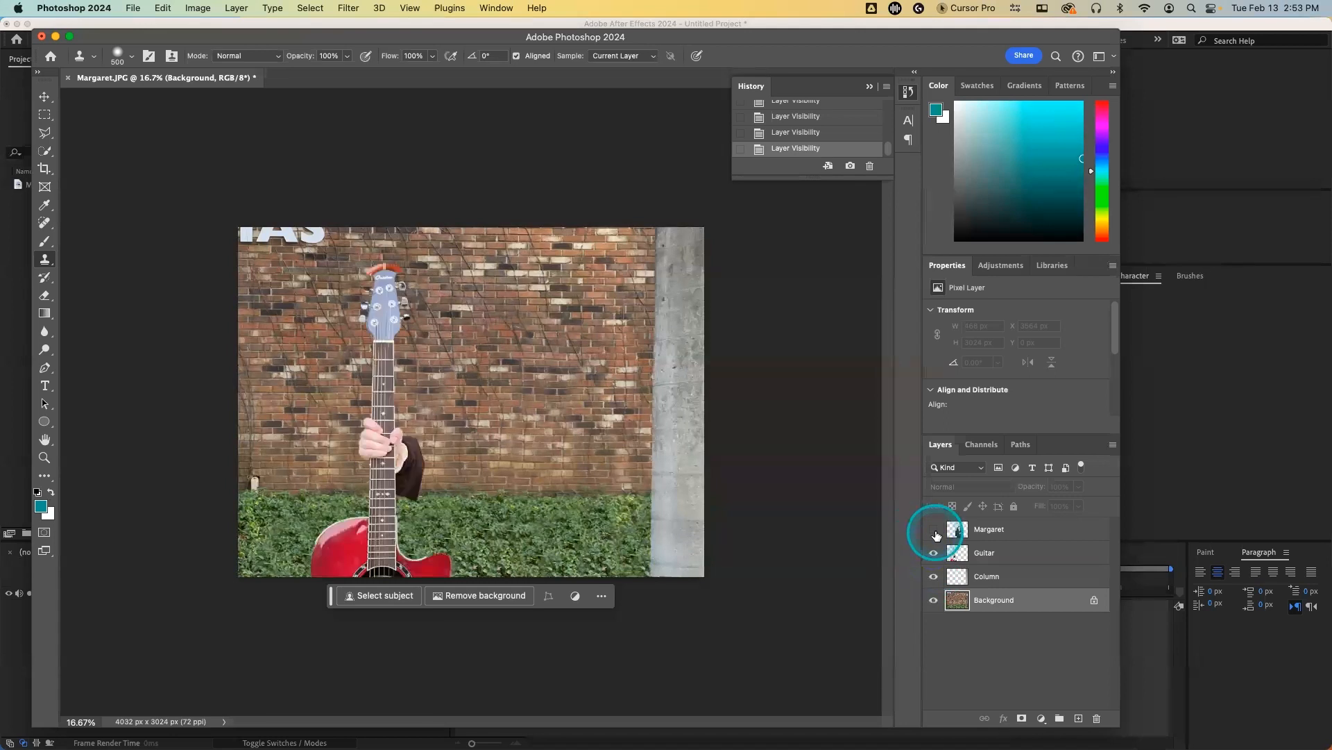
click(934, 530)
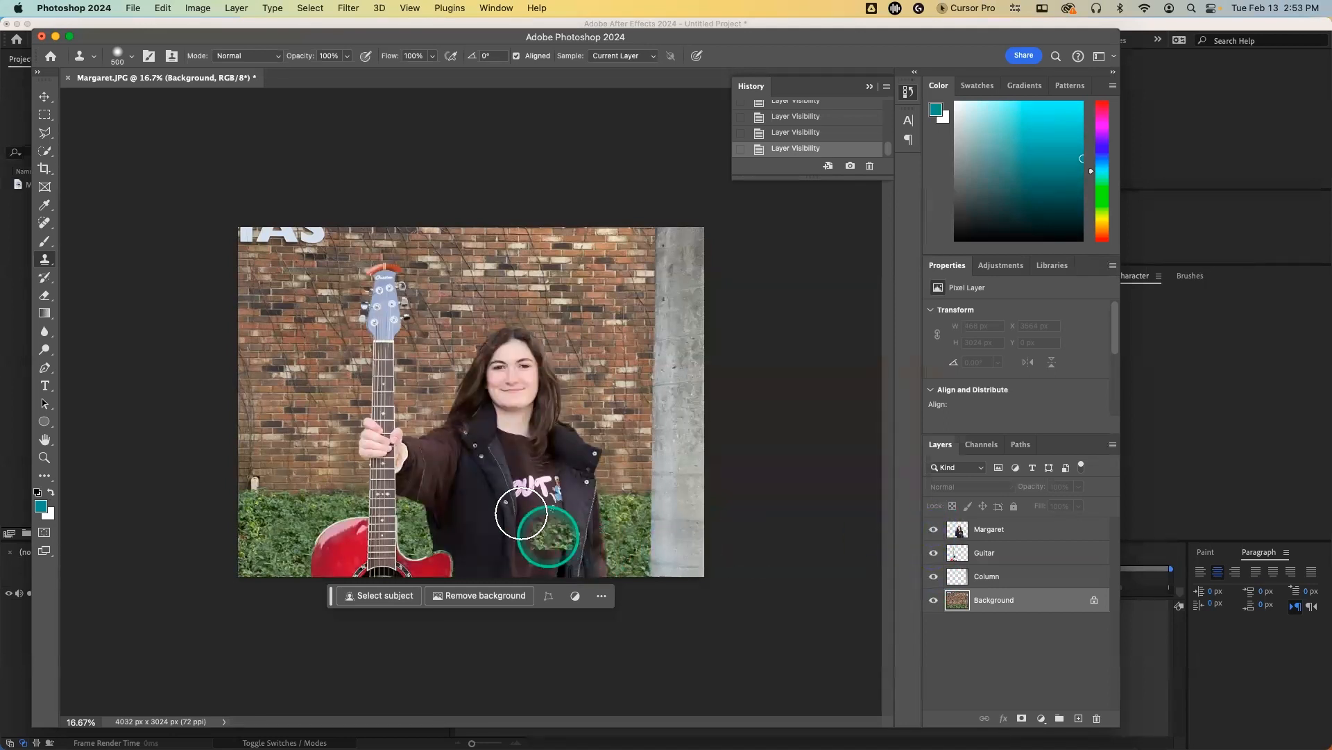
key(ctrl)
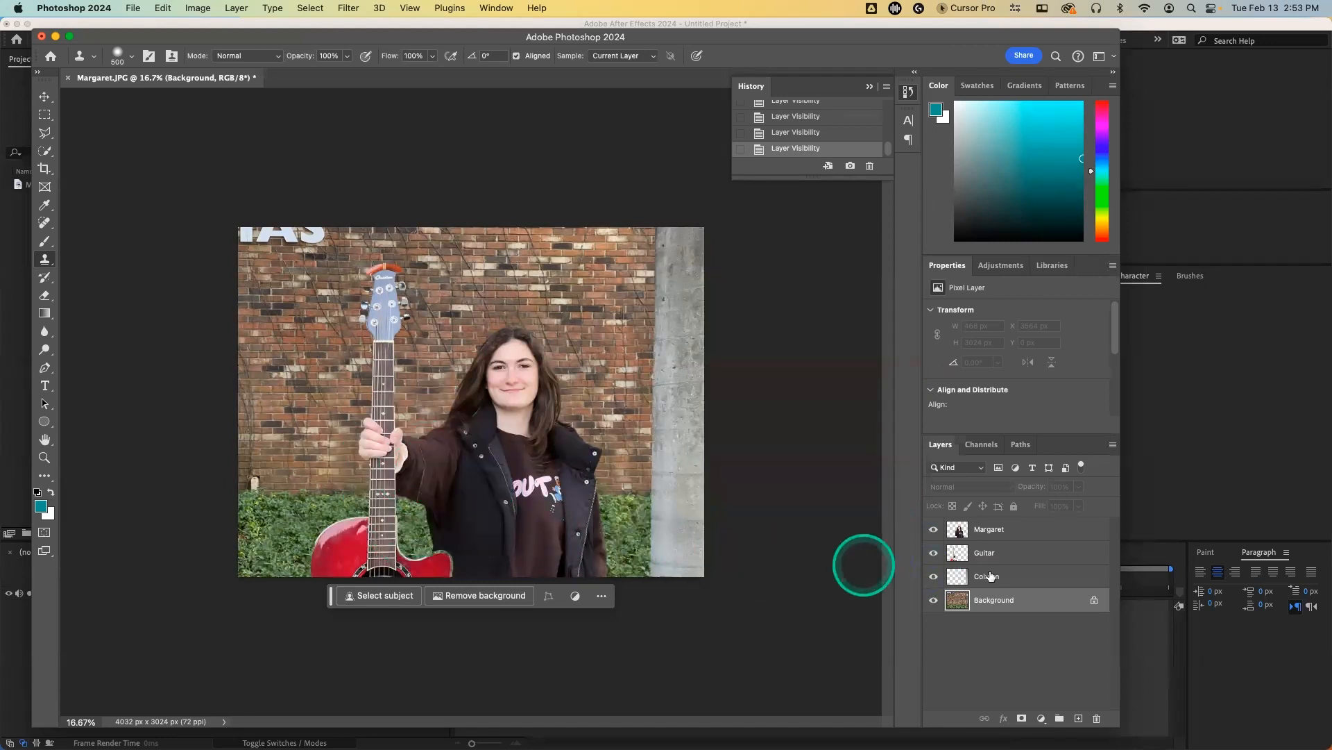
Step: Select the woman's layer and isolate it by hiding the Guitar, Column and Background layers
click(985, 533)
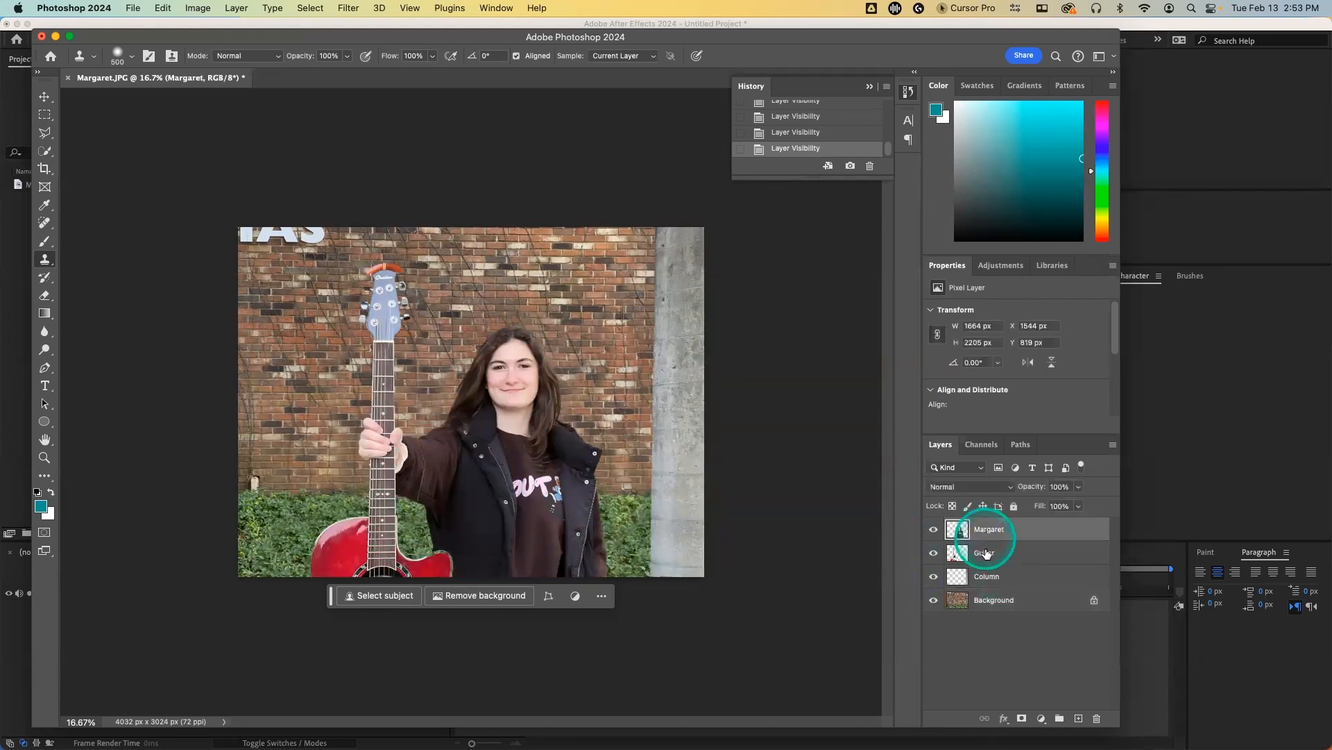
click(933, 553)
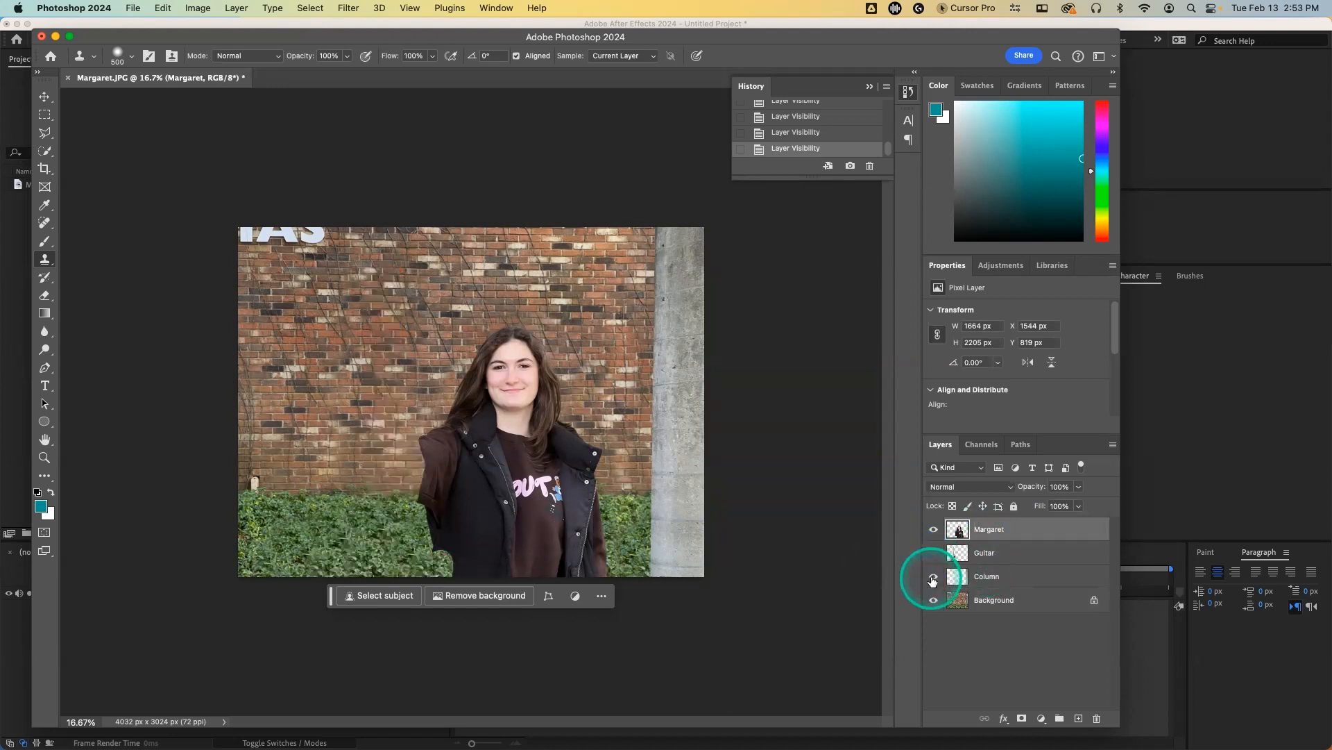
click(933, 576)
click(934, 600)
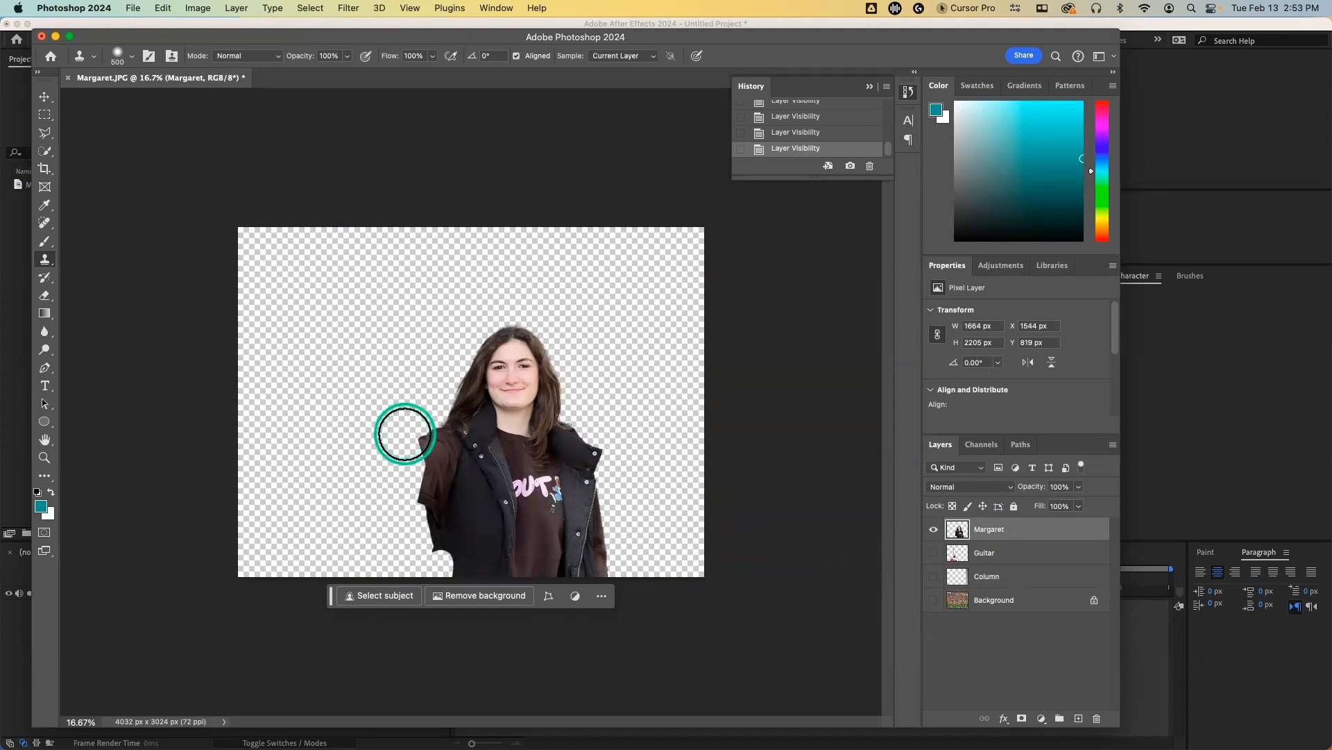
Step: Extend the cut-off edge of the woman's sleeve outward by cloning sleeve fabric with a 200 px Clone Stamp
key(bracketleft)
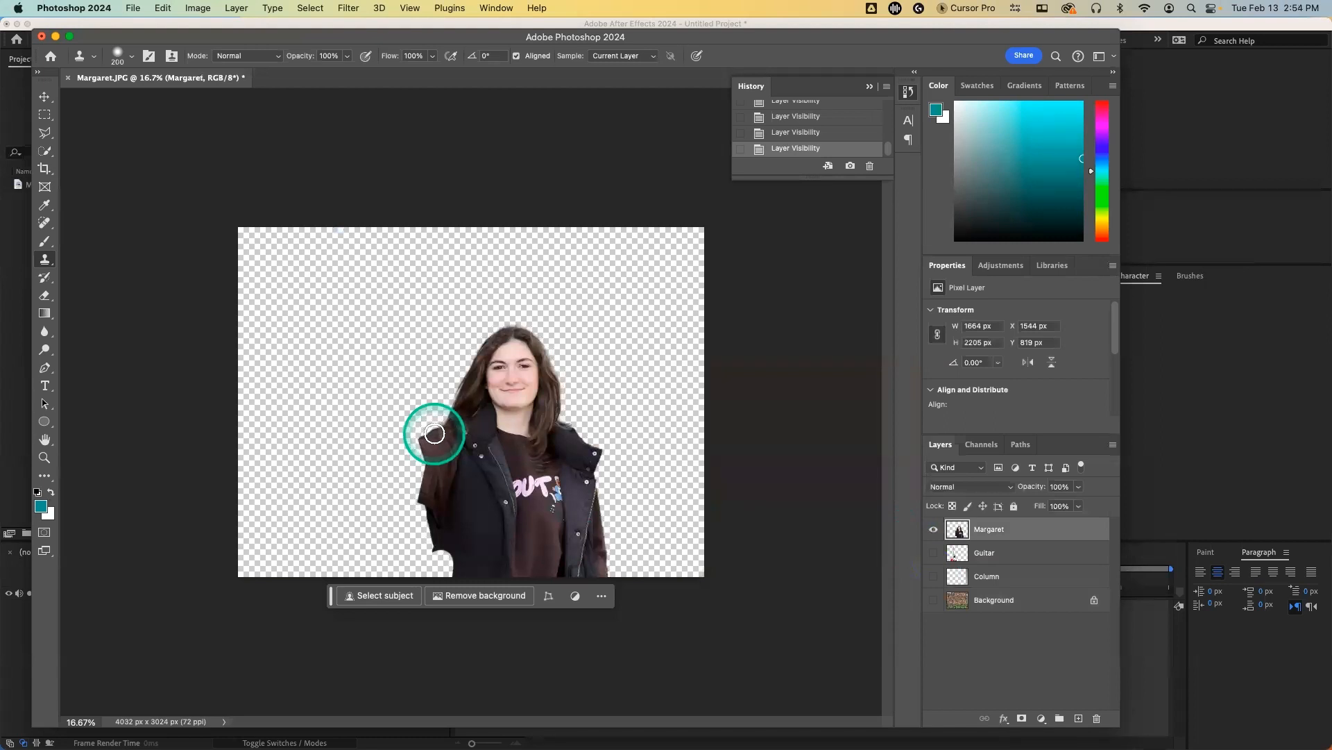
alt+click(431, 433)
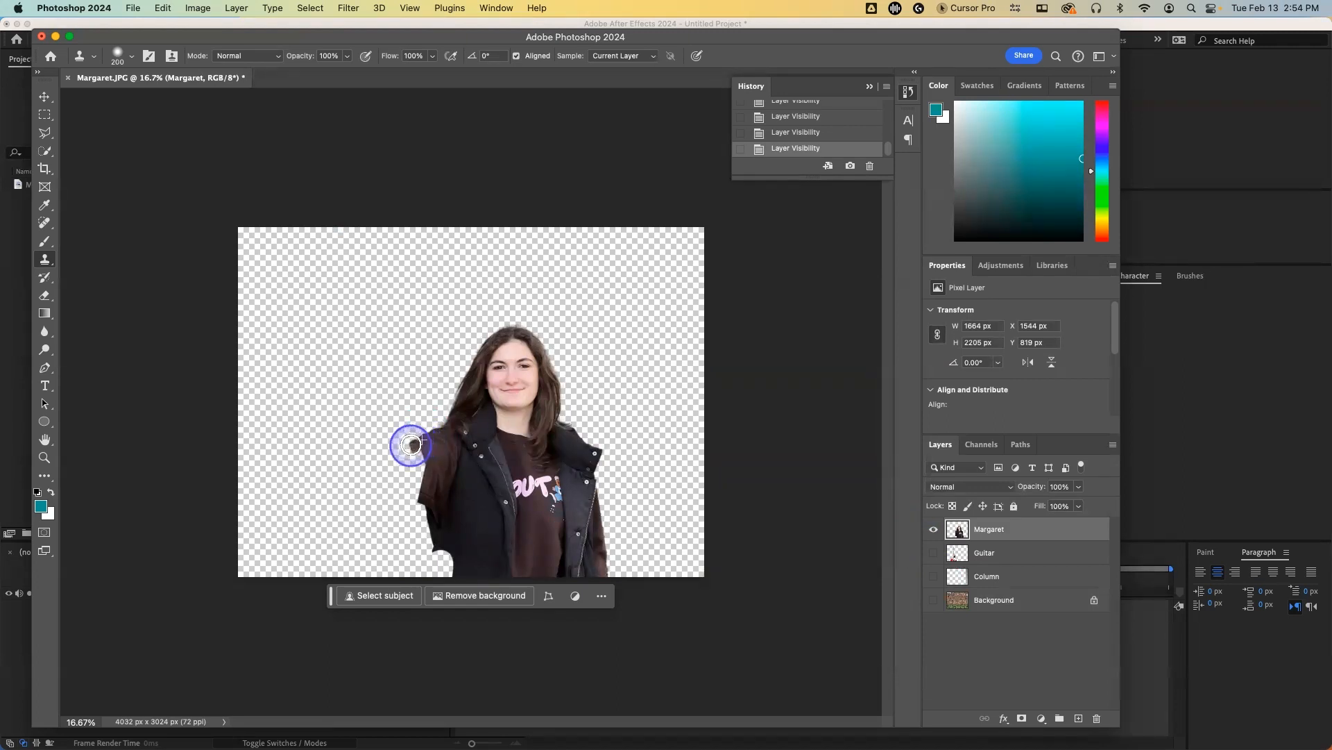
drag(414, 451, 413, 494)
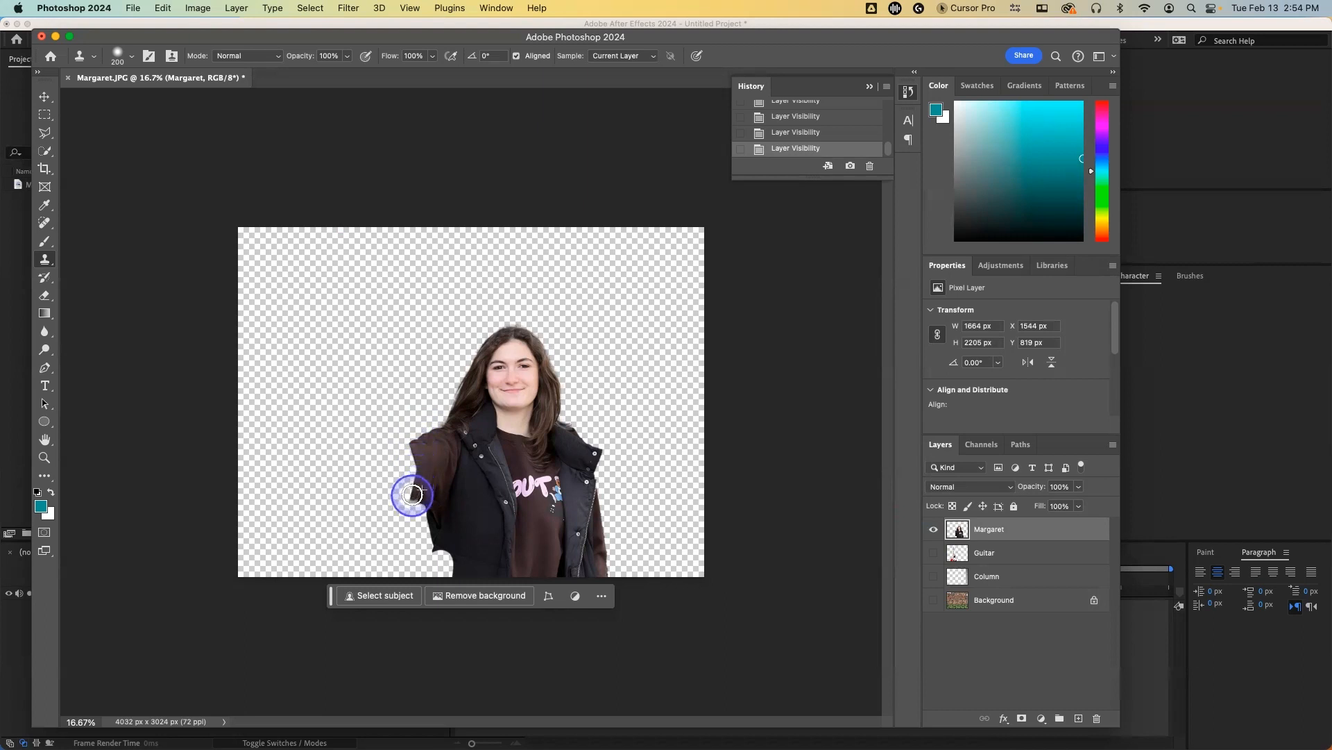
drag(413, 490, 411, 472)
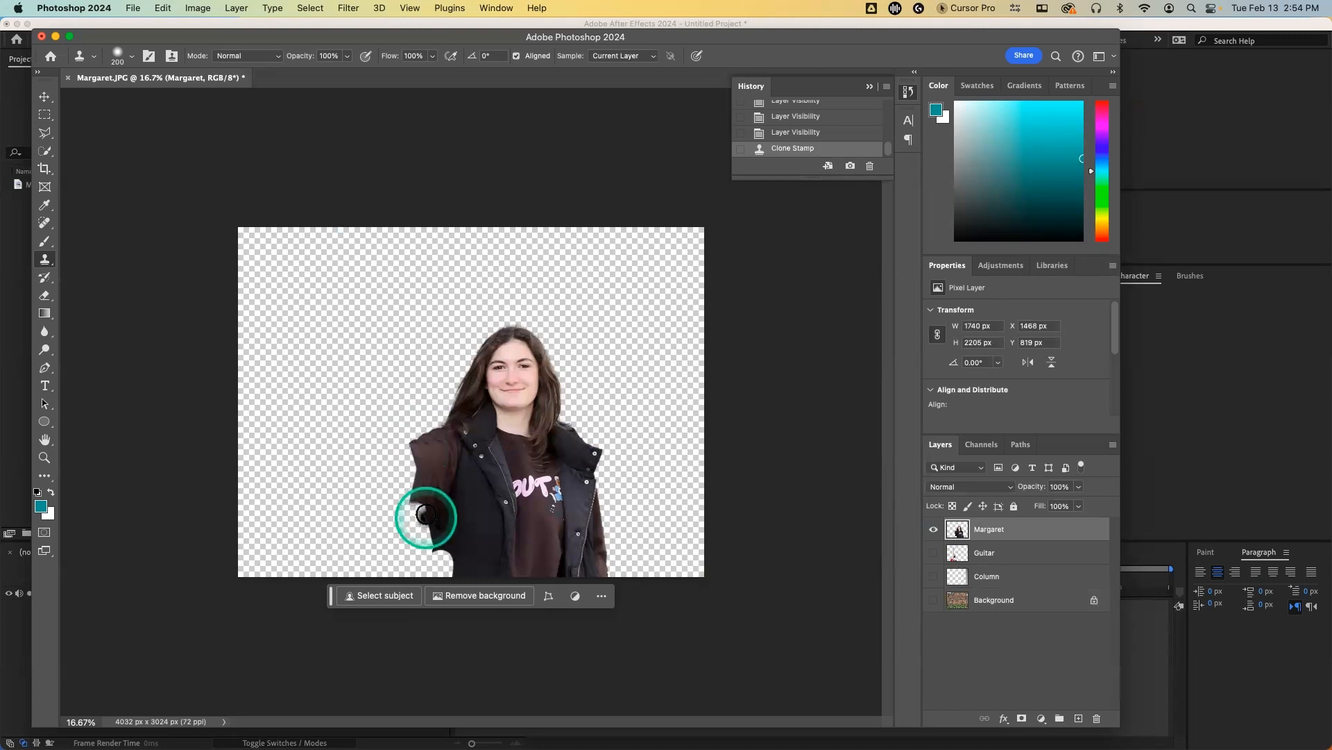
Step: Extend the sleeve further toward the hand, cloning along its whole cut edge with a 150 px Clone Stamp
key(z)
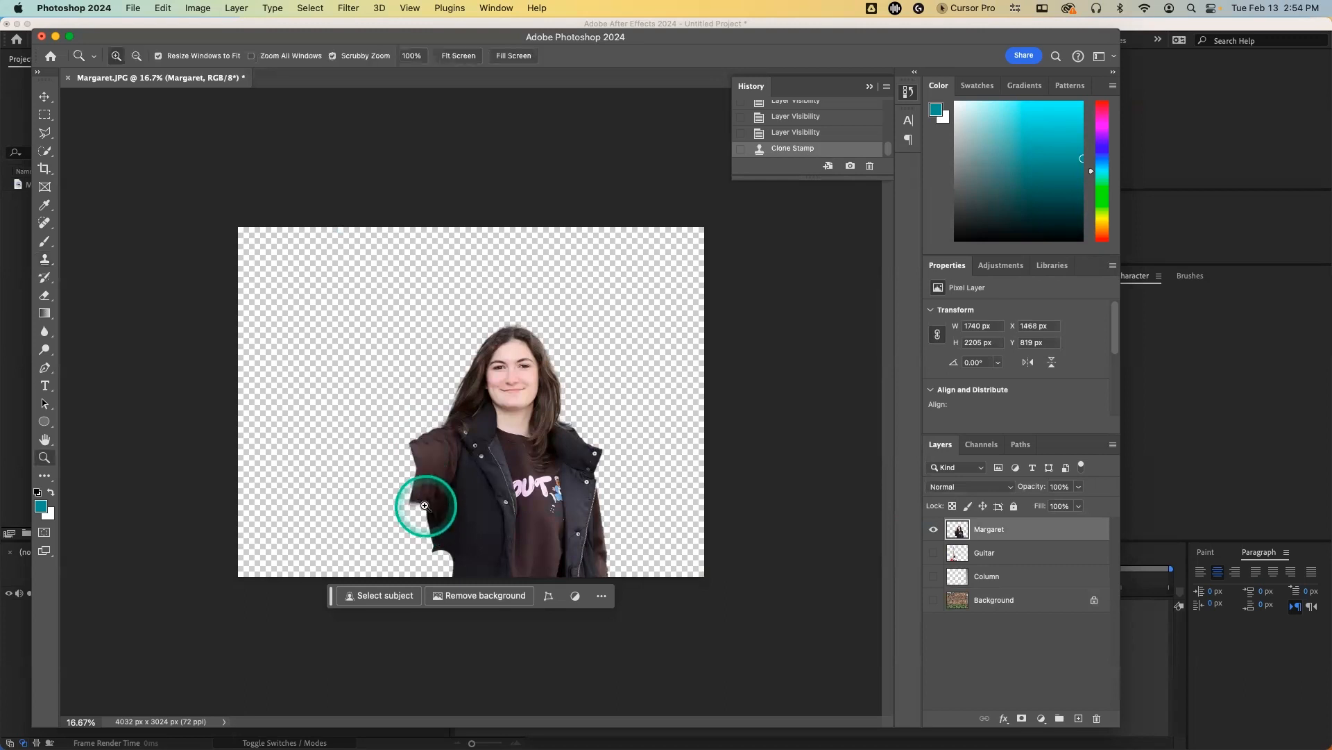
click(425, 506)
key(s)
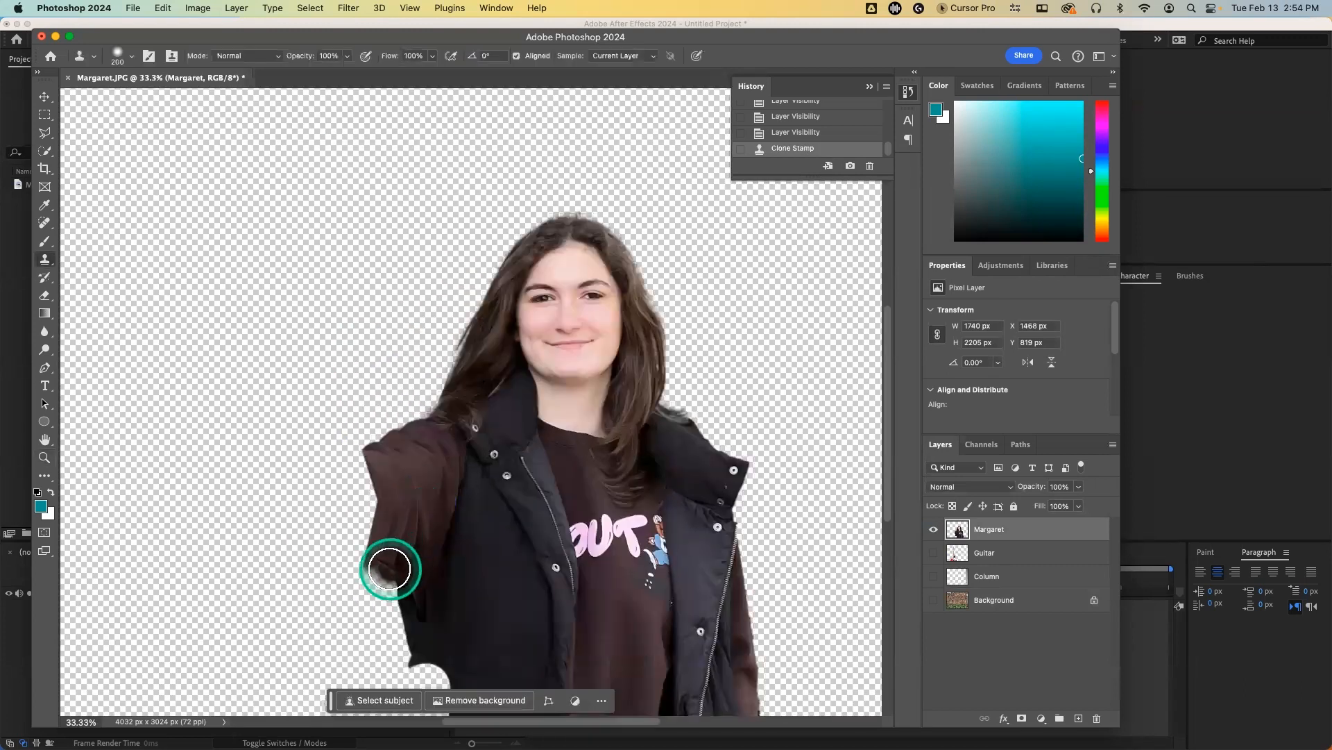
key(bracketleft)
key(bracketleft)
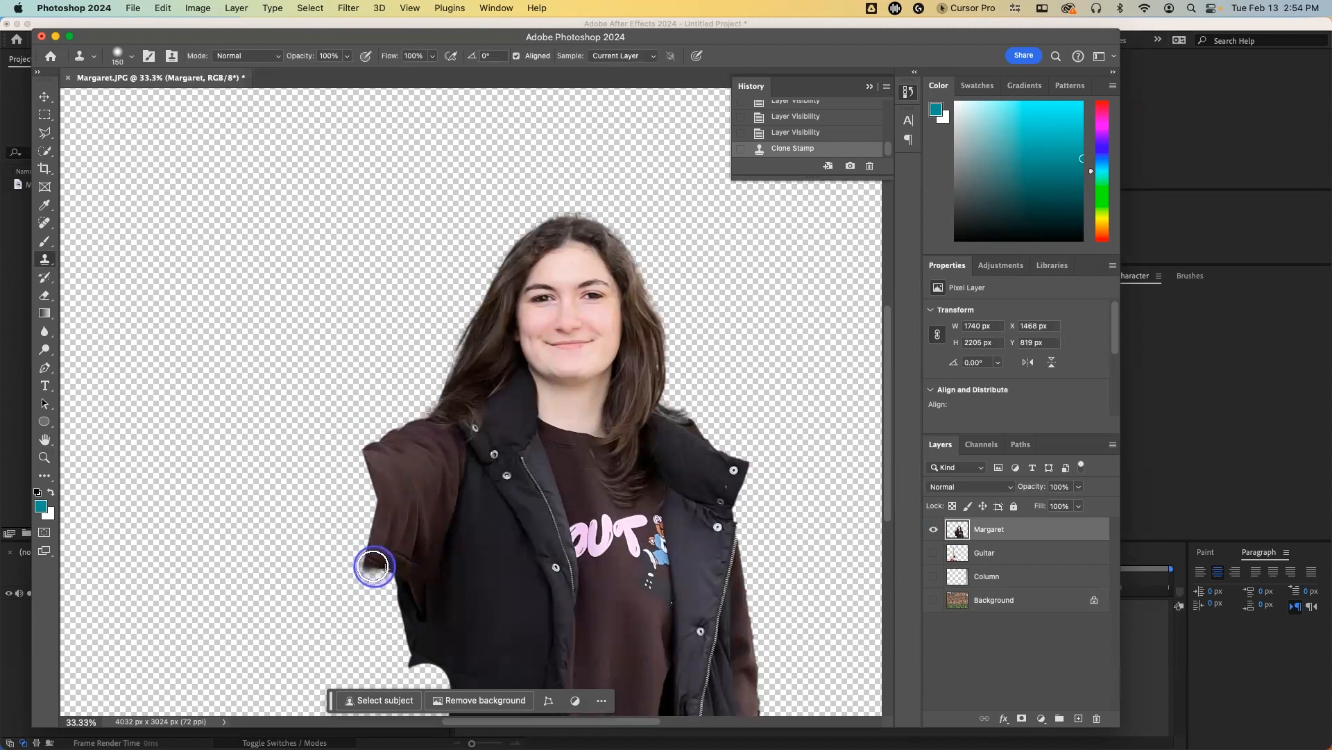
drag(361, 557, 360, 456)
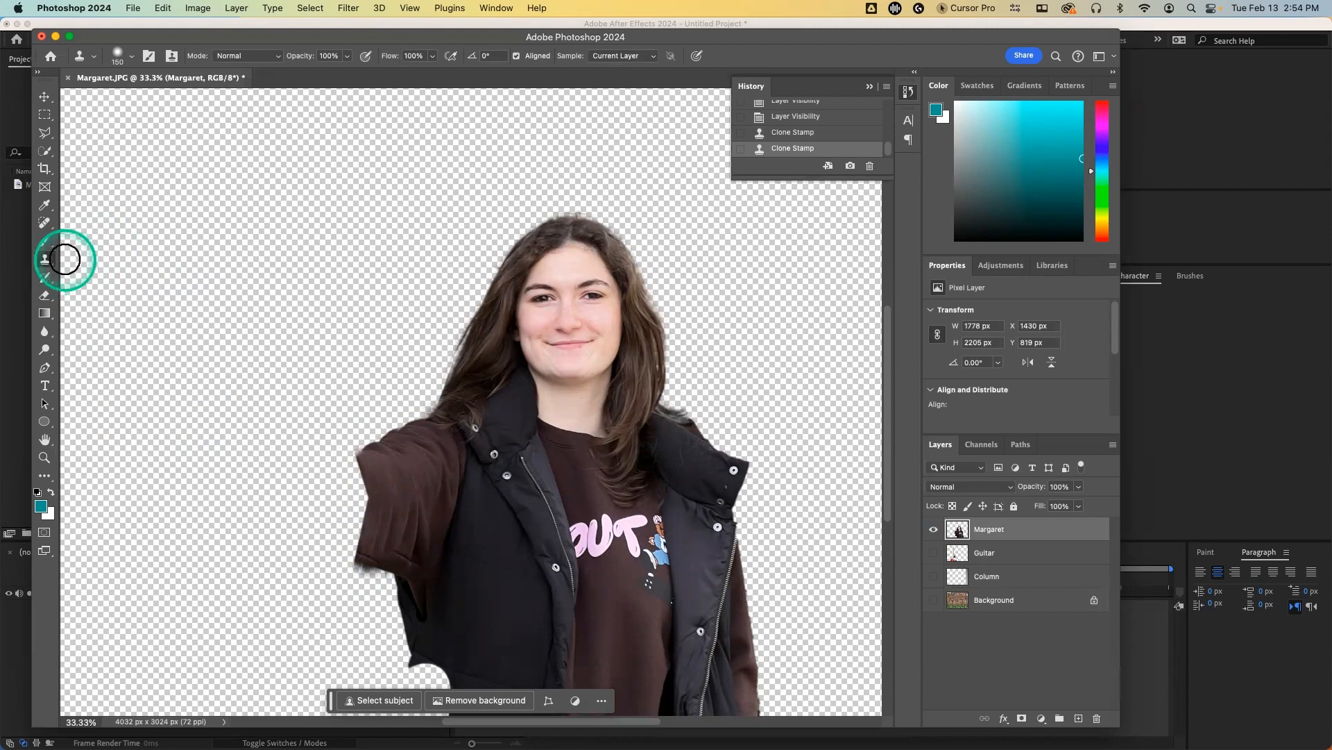
Step: Blend the cloned sleeve with the Spot Healing Brush and clean up its lower and upper corners with a 60 px Eraser
click(45, 225)
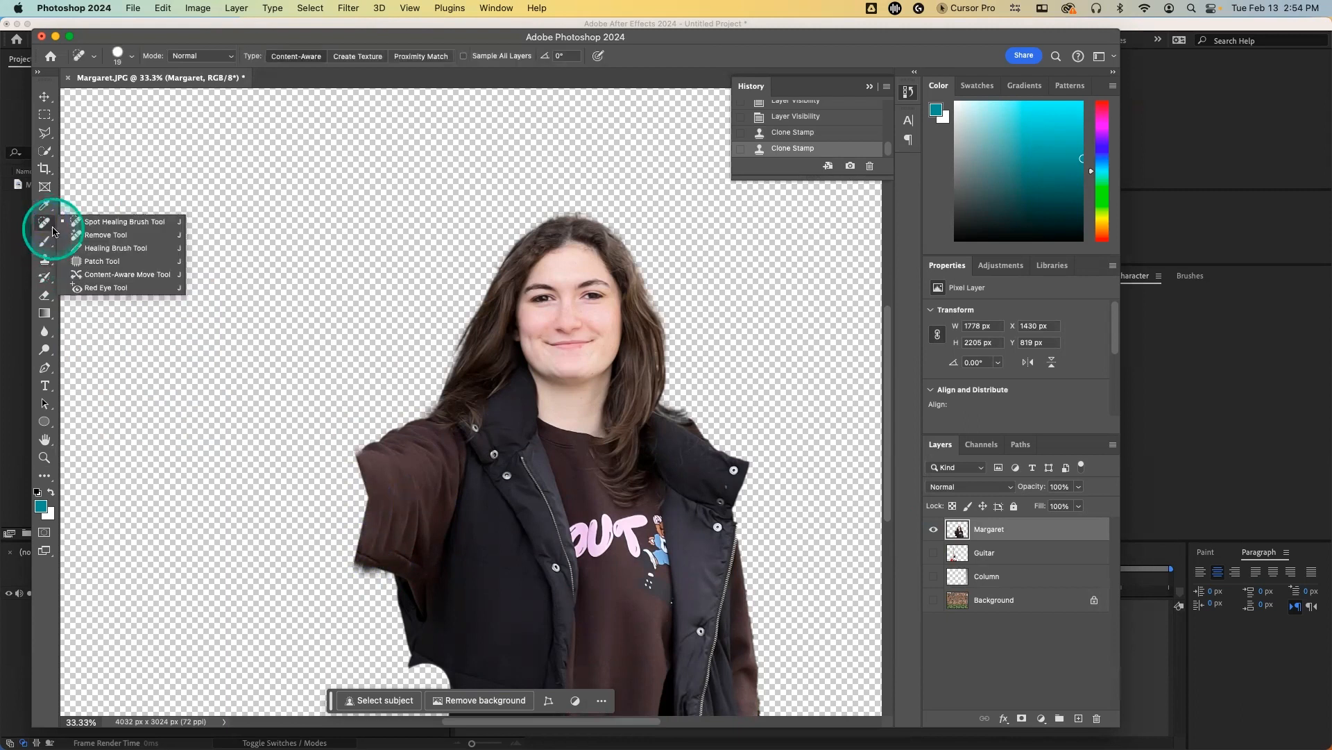
click(92, 198)
click(43, 296)
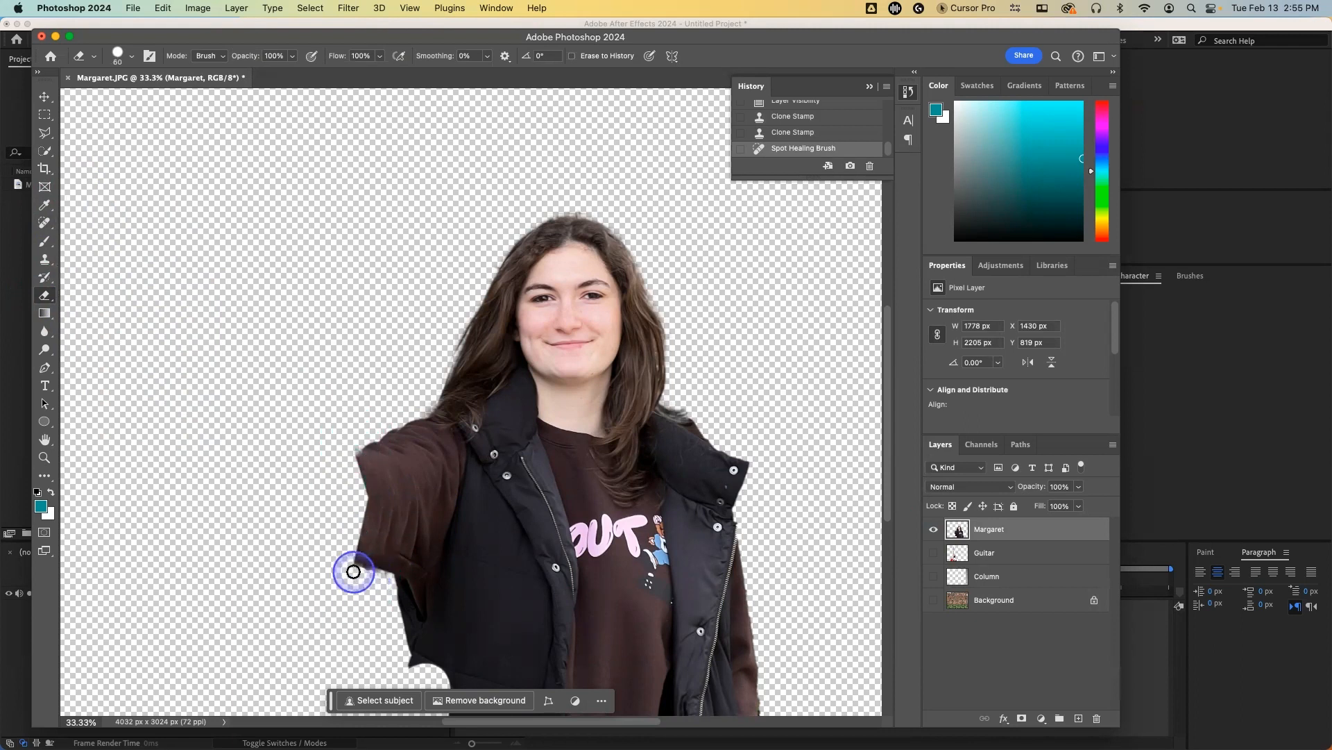
drag(361, 573, 368, 596)
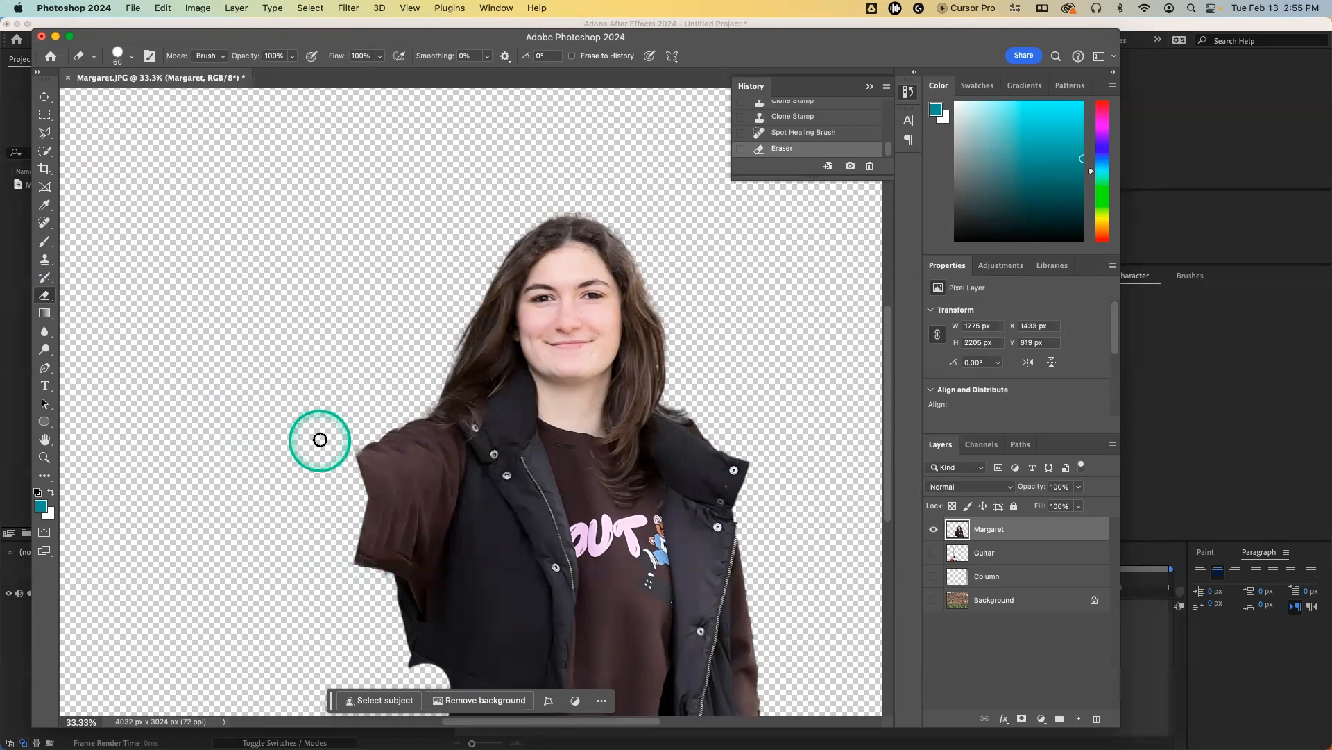
drag(345, 435, 351, 445)
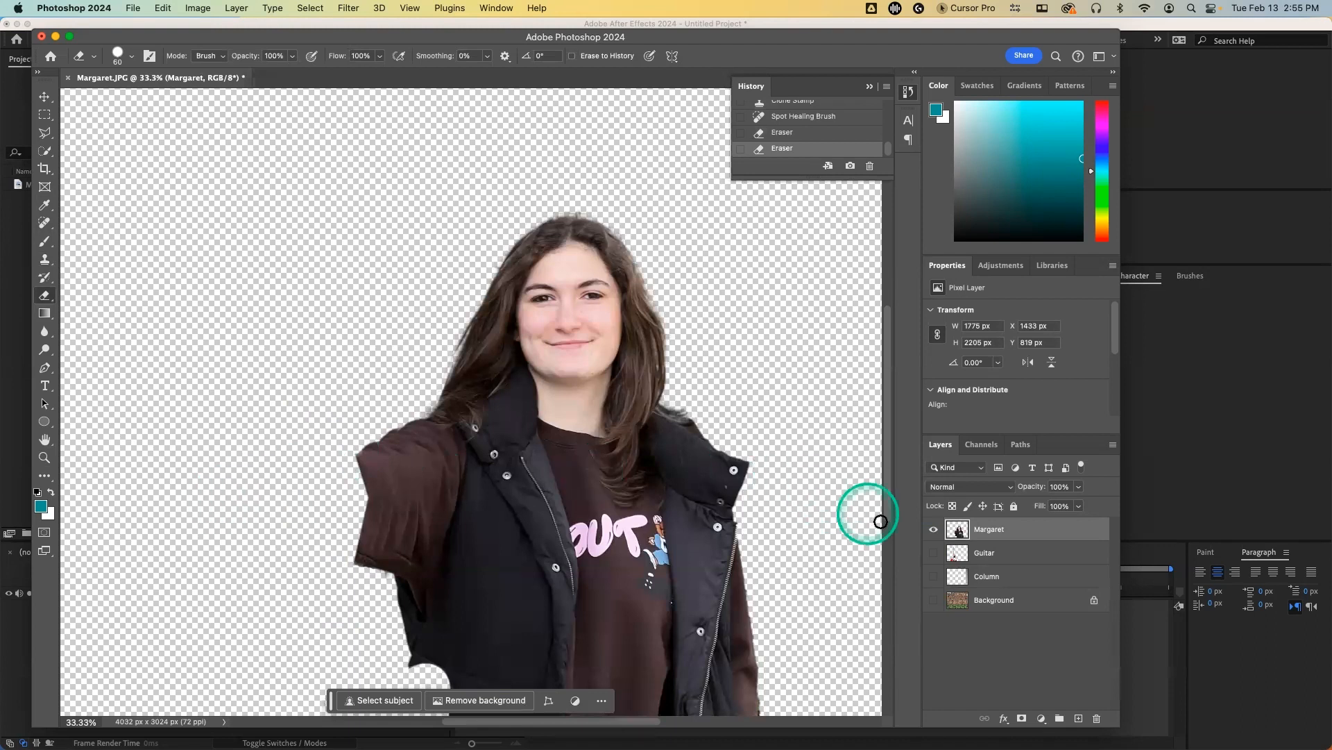
Step: Show the Guitar layer, compare the sleeve overlap between both layers, and erase the excess fabric beneath the woman's forearm
click(933, 553)
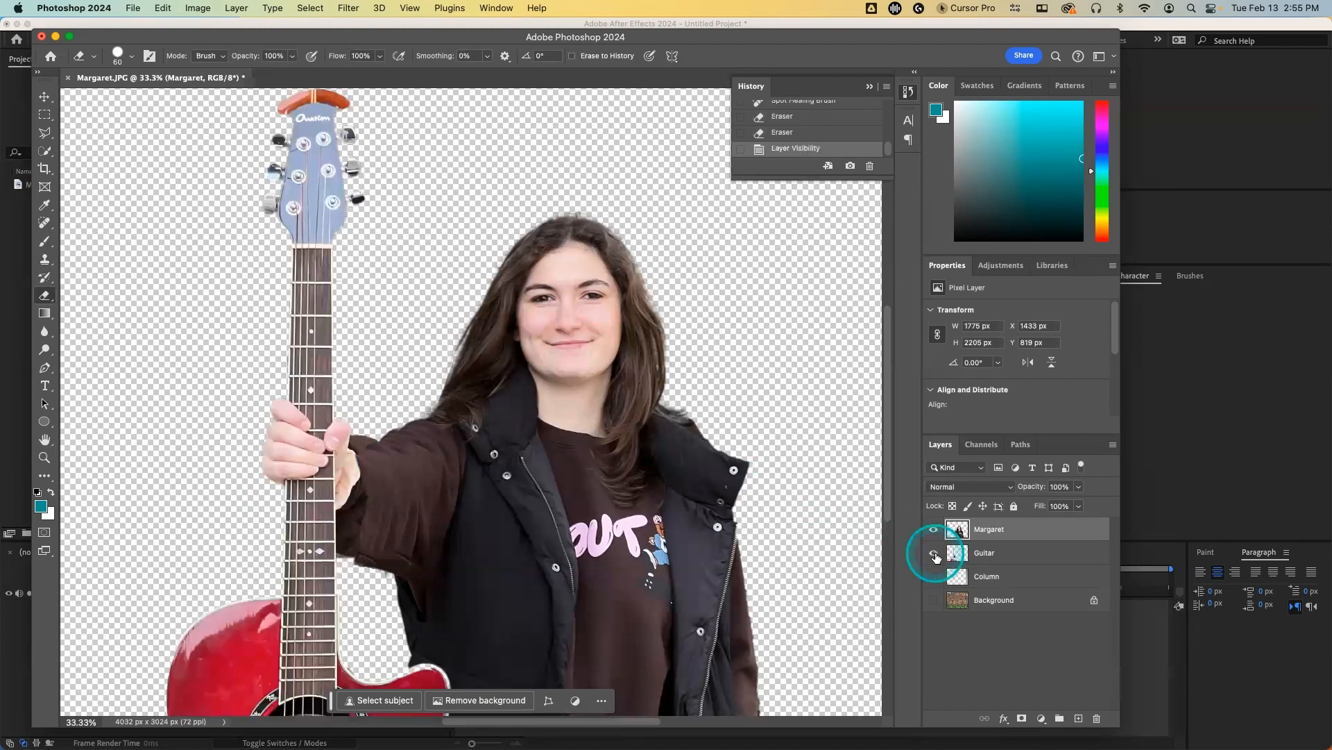
click(934, 554)
click(934, 554)
click(934, 554)
click(934, 554)
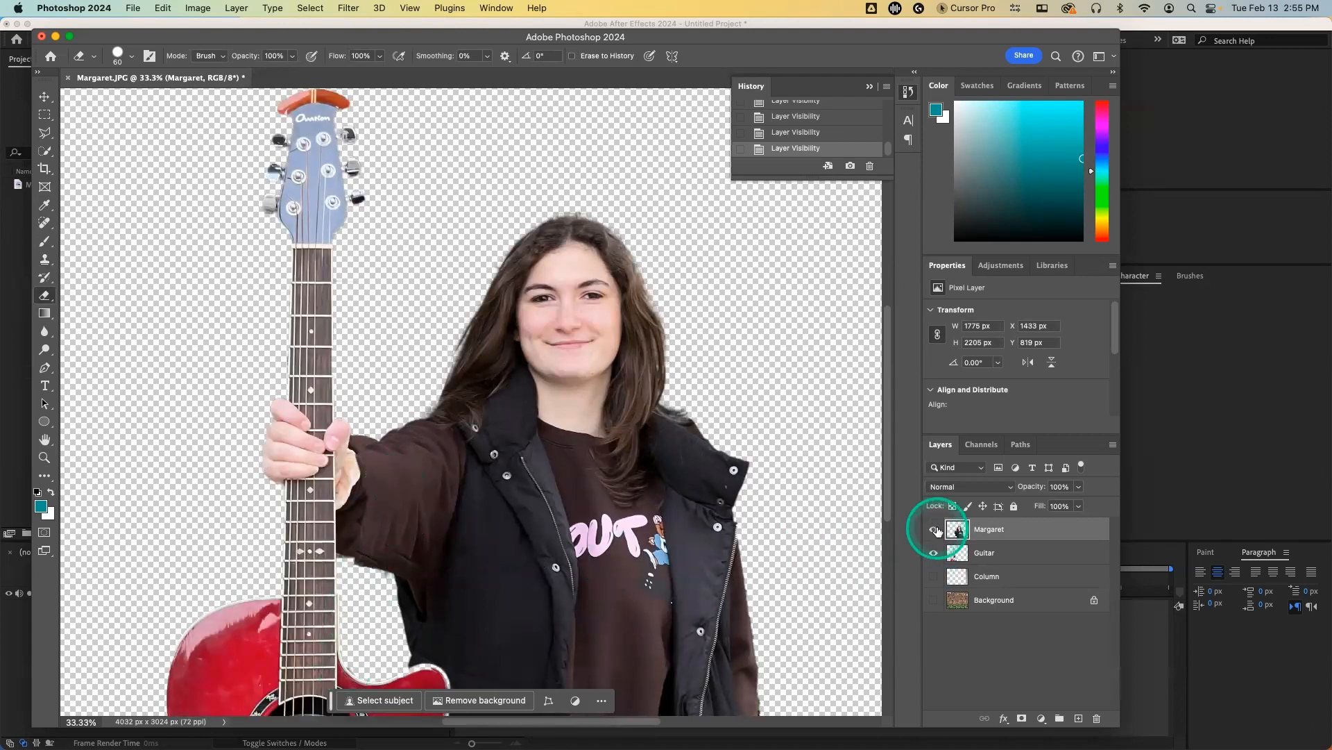
click(934, 530)
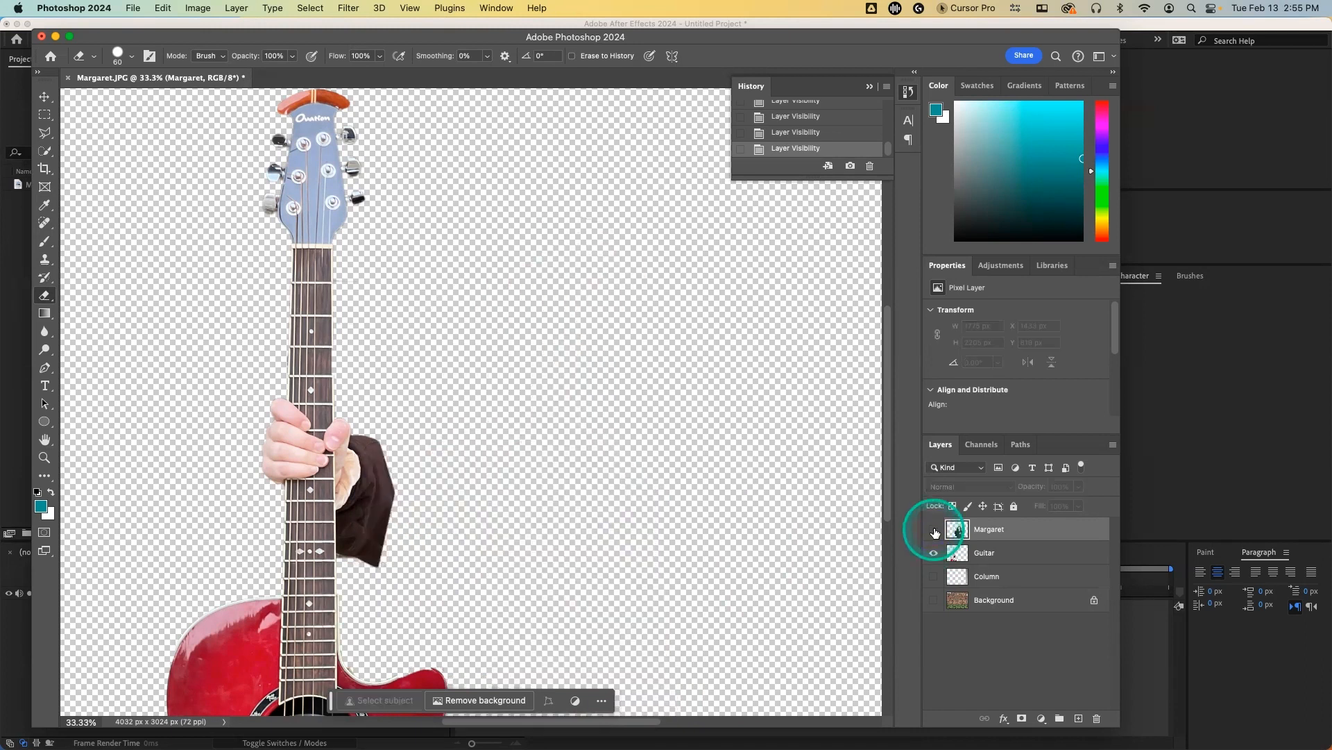
click(934, 531)
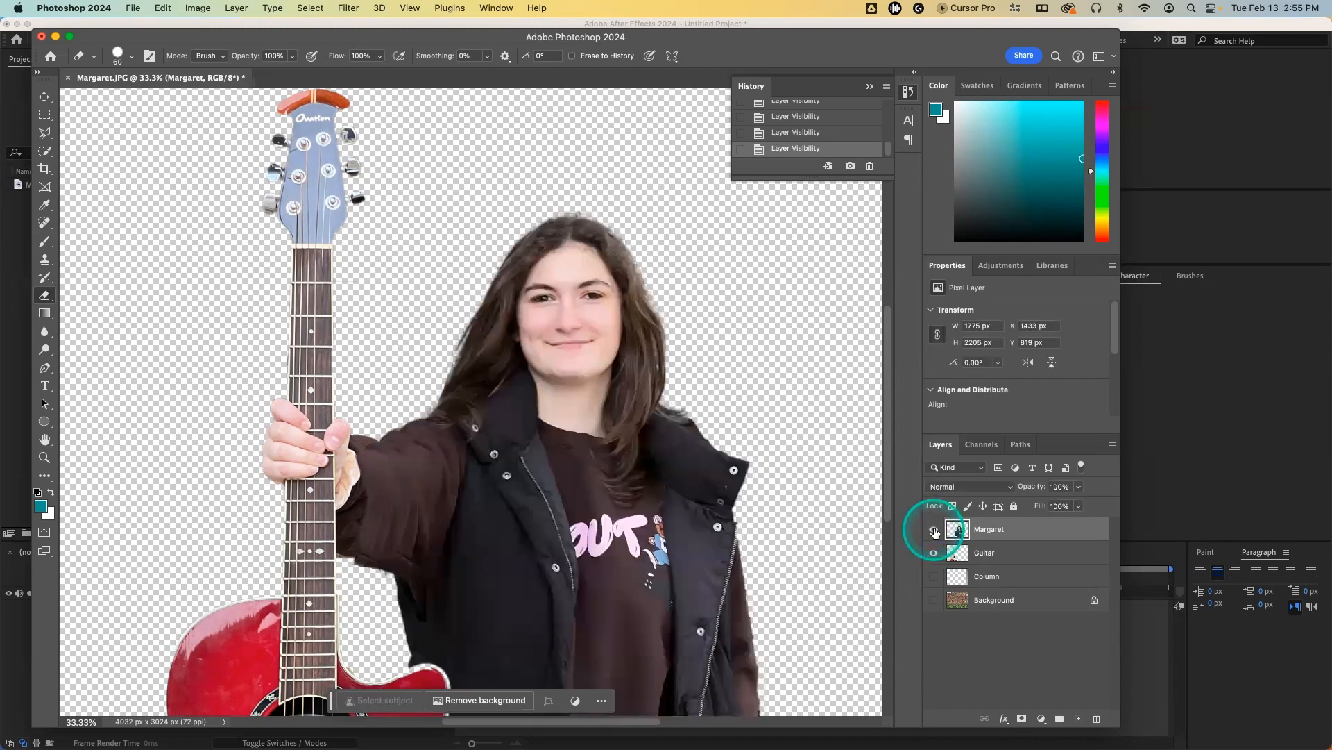
click(353, 566)
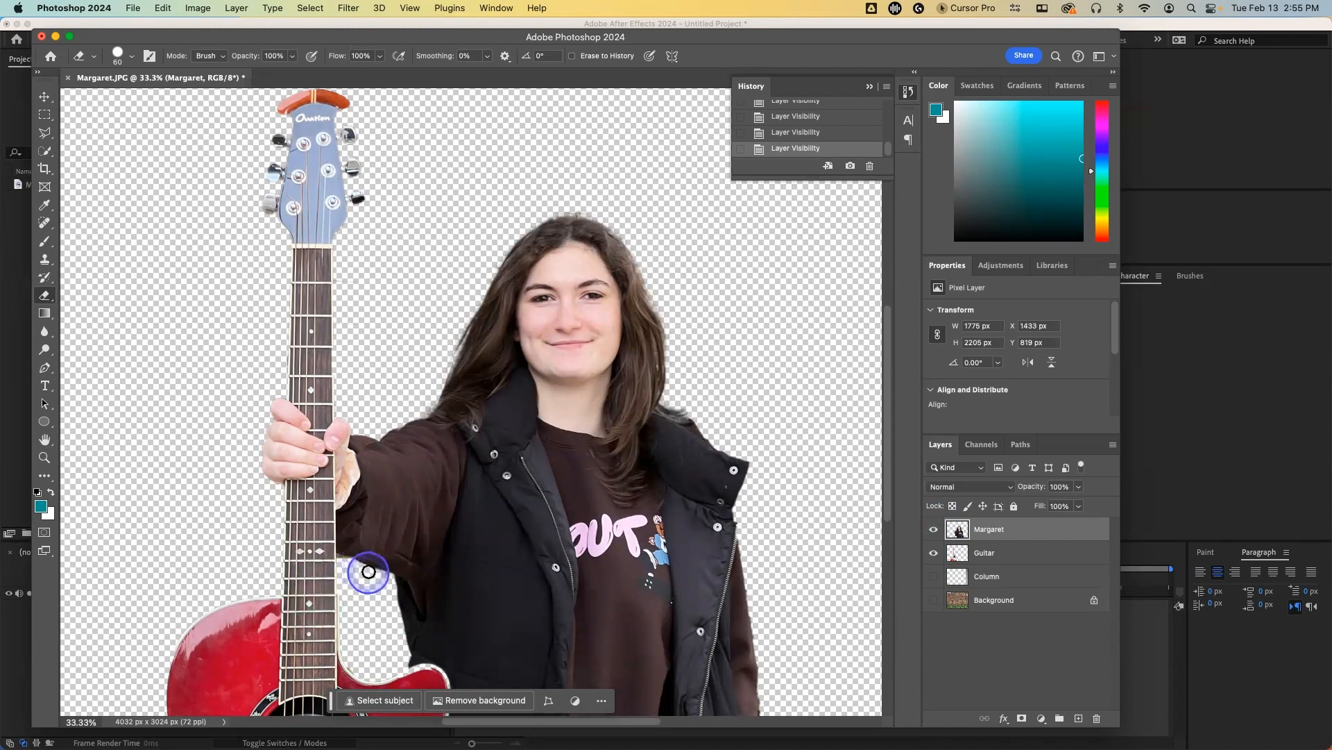
drag(369, 572, 367, 583)
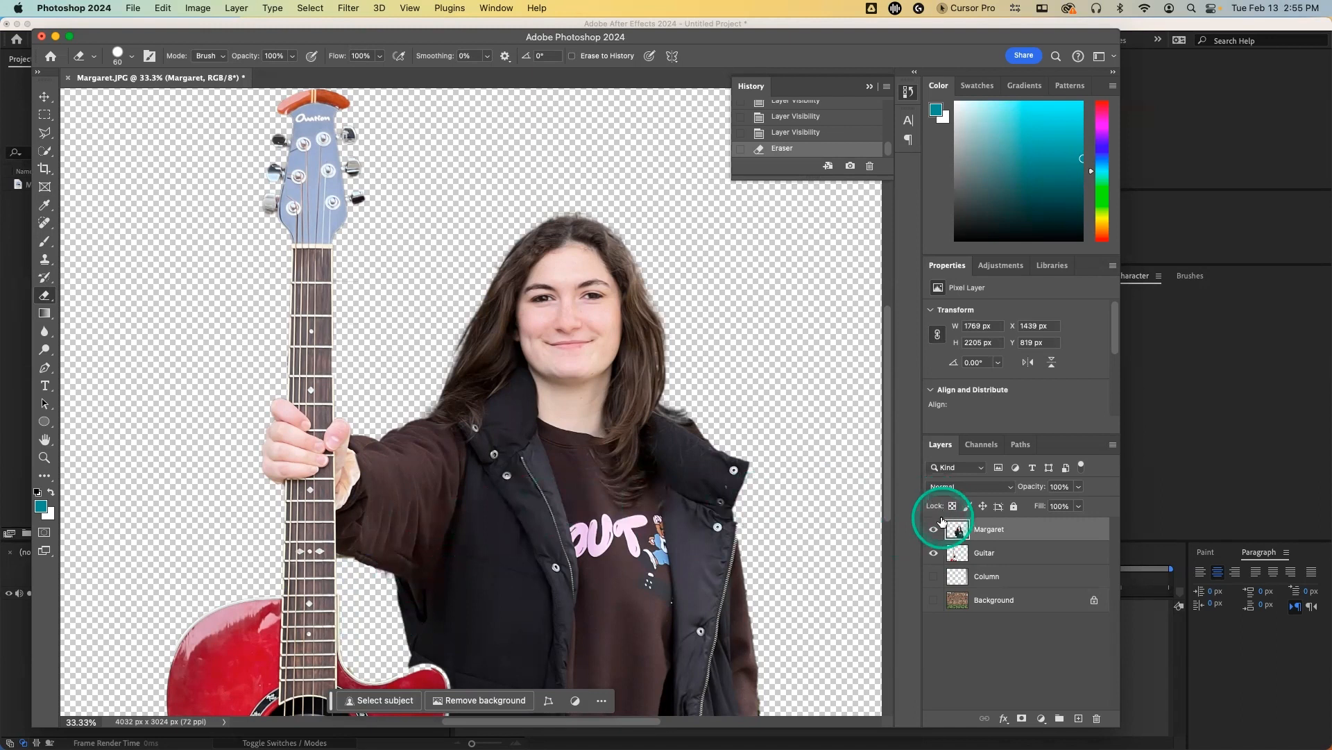
Step: Check the sleeve overlap with the woman's layer hidden and shown, and place the Guitar layer above the woman's layer
click(934, 530)
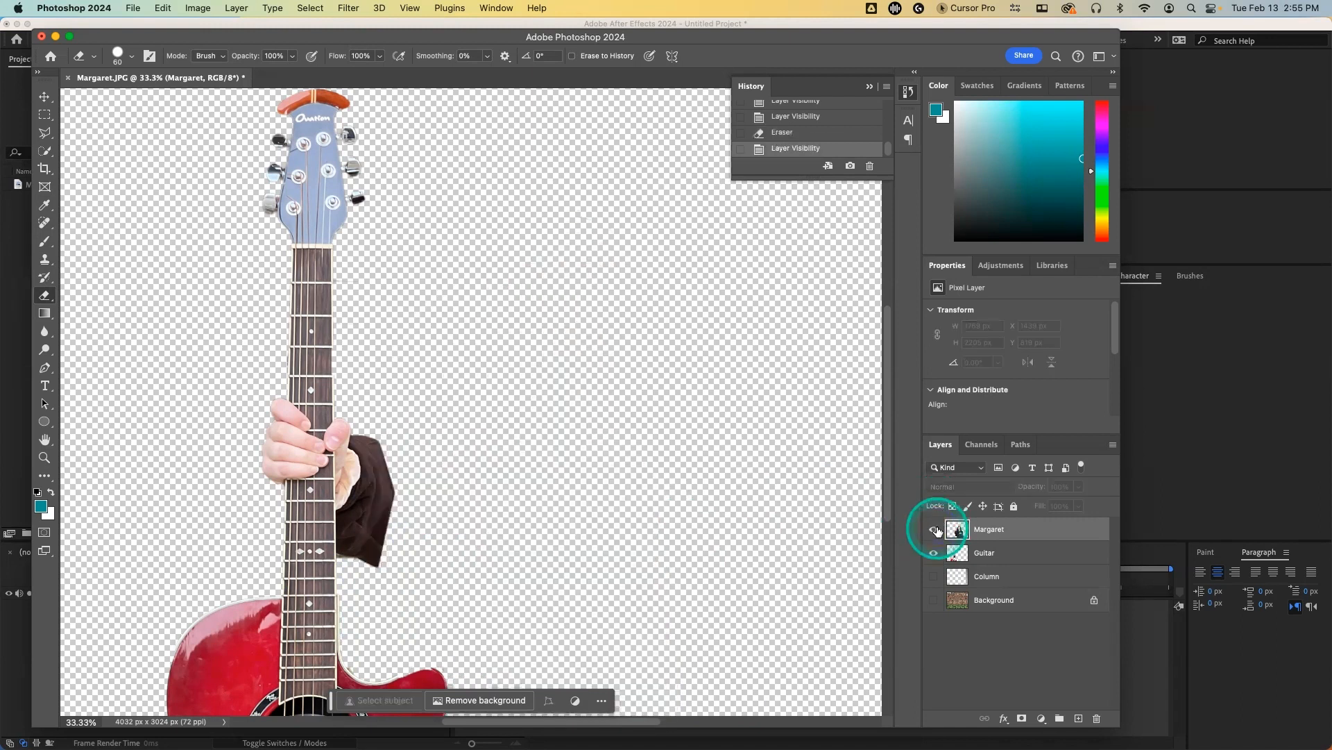
click(934, 529)
drag(982, 531, 982, 553)
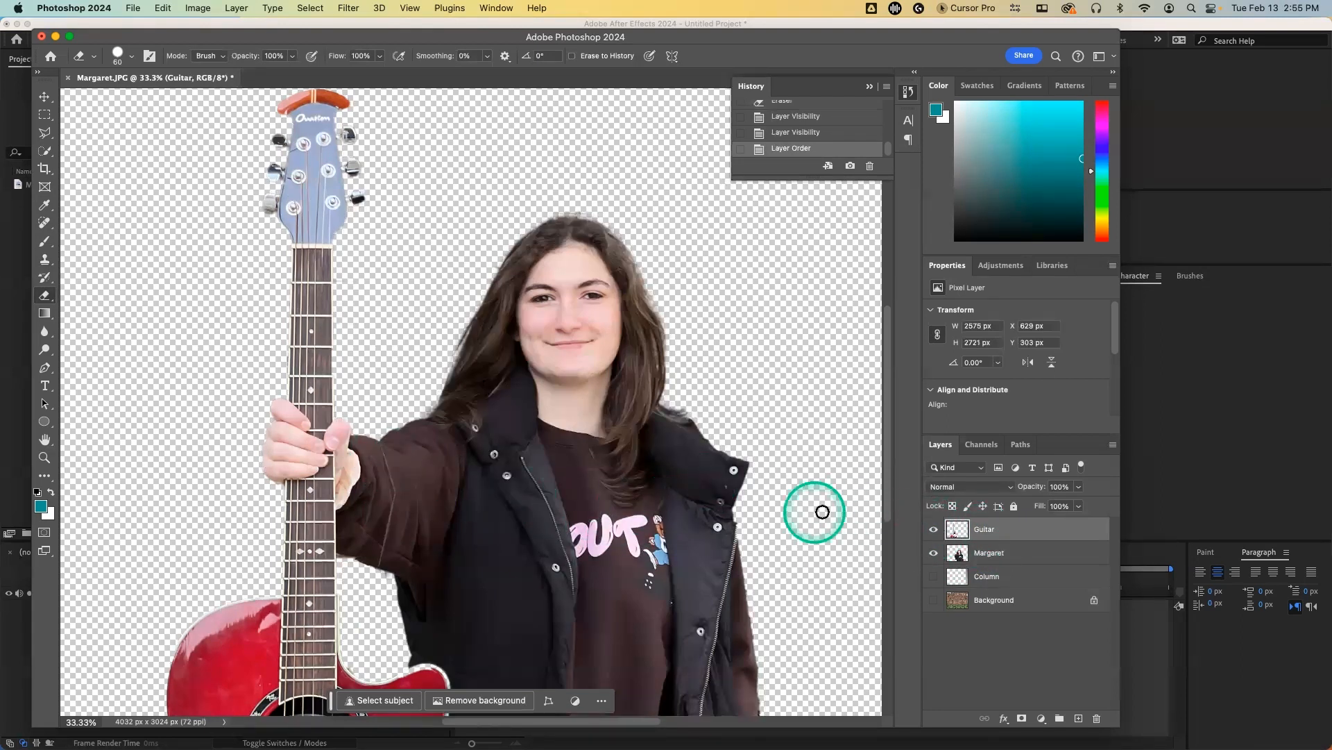
Step: Hide the woman's layer and extend the sleeve's cut edge on the Guitar layer with a 150 px Clone Stamp
click(933, 552)
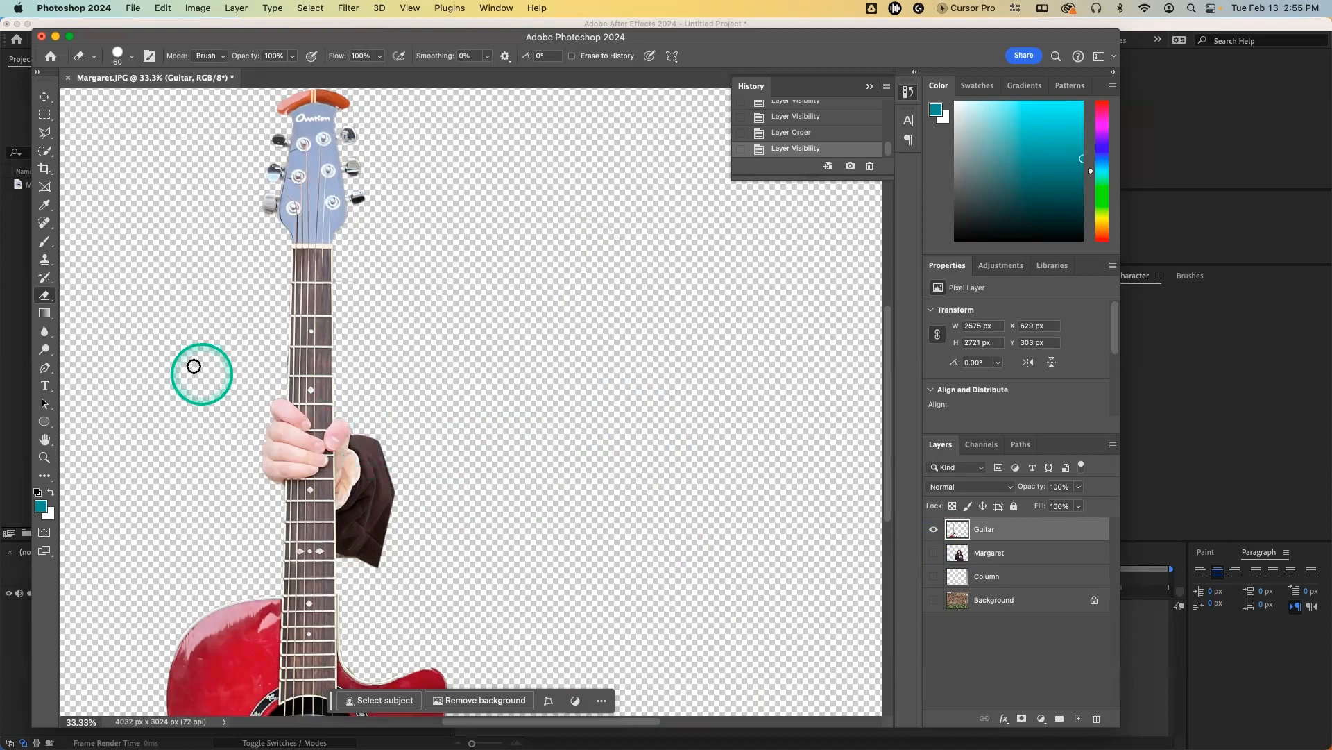
key(s)
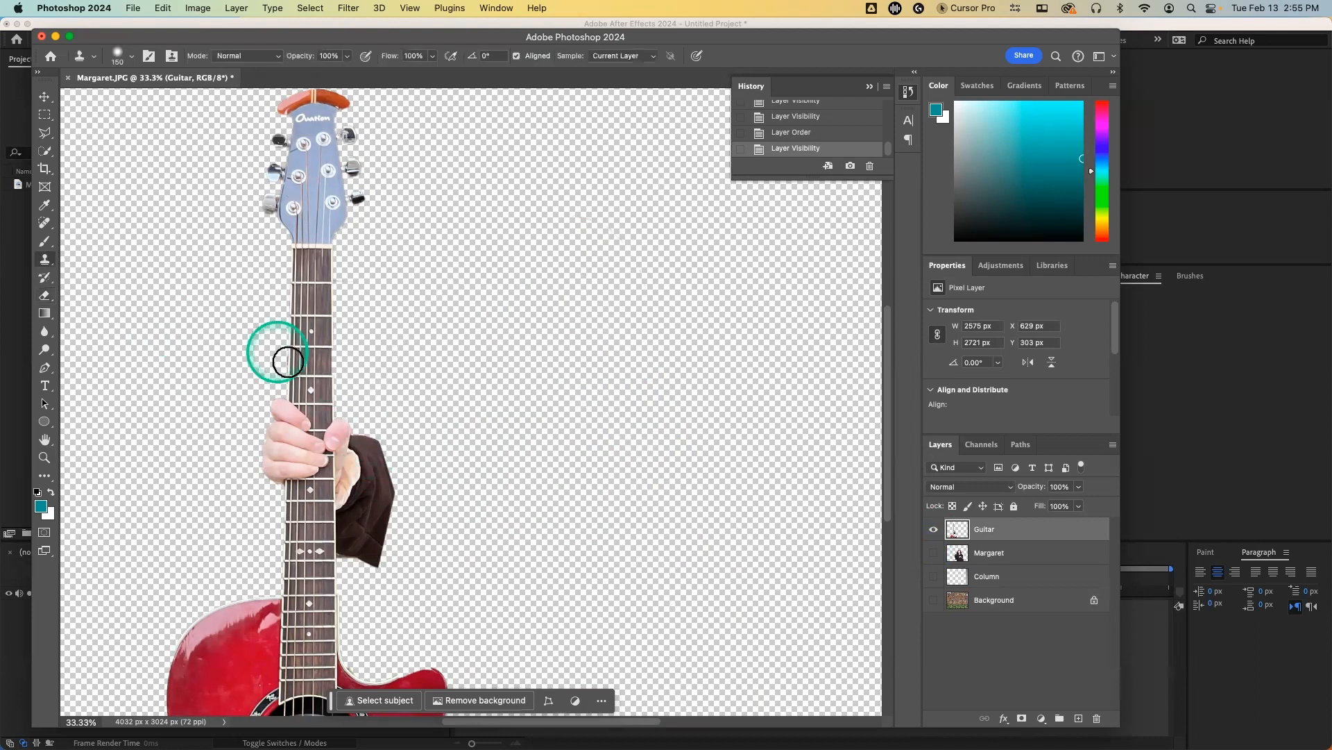
alt+click(369, 441)
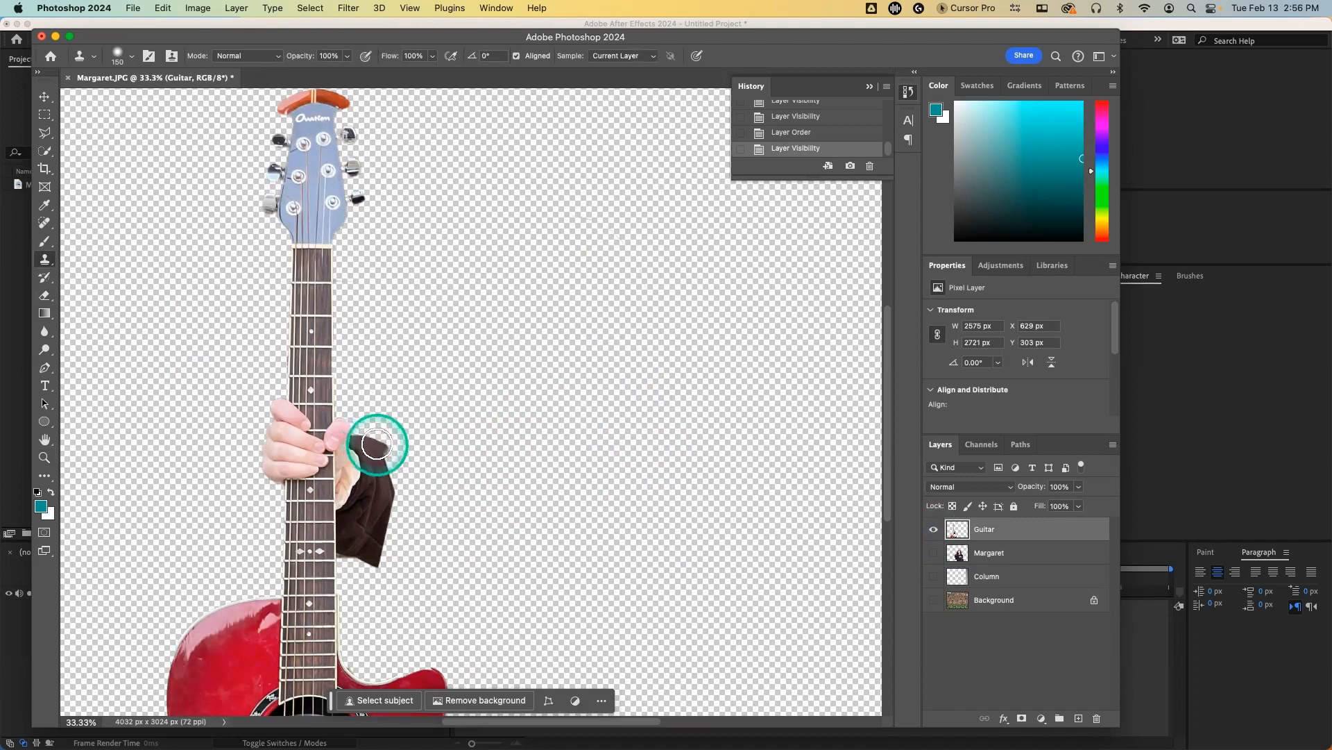
key(alt)
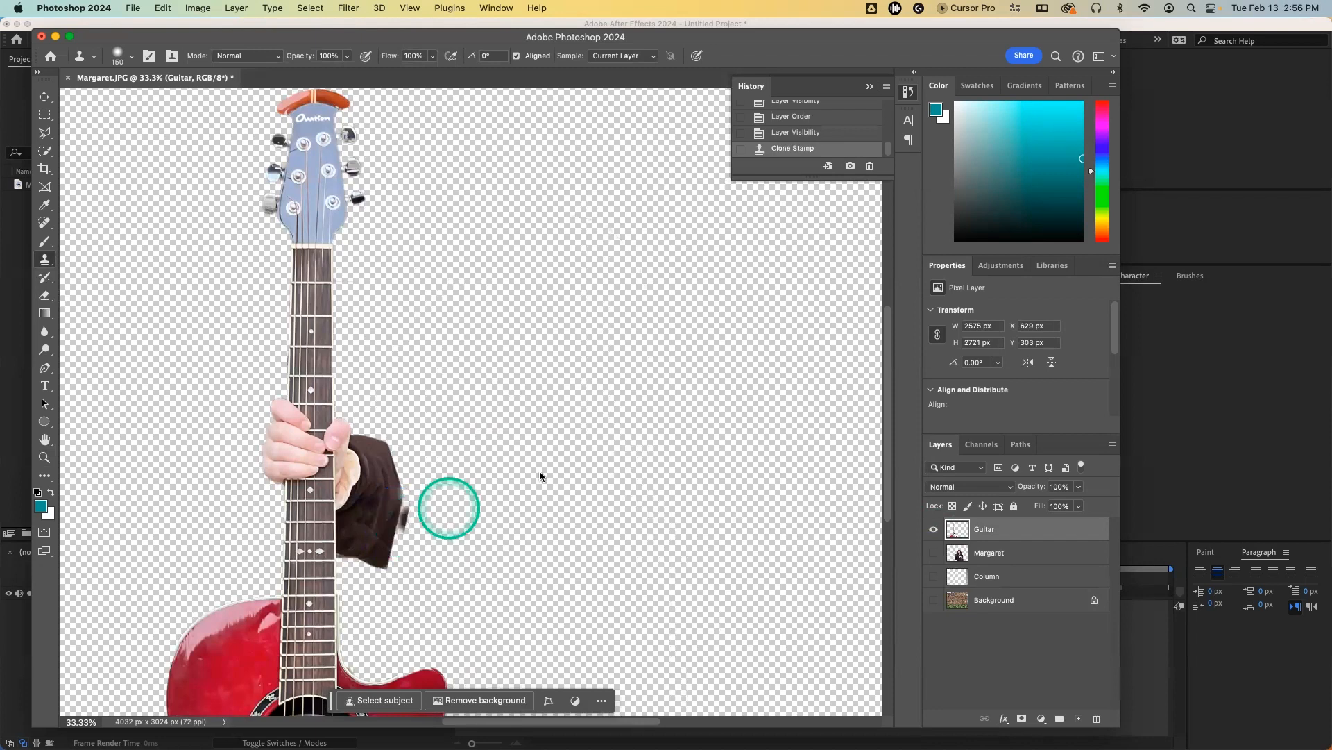
Step: Show the woman's layer, check the overlap with the Guitar layer hidden and shown, and place the woman's layer above Guitar
click(934, 553)
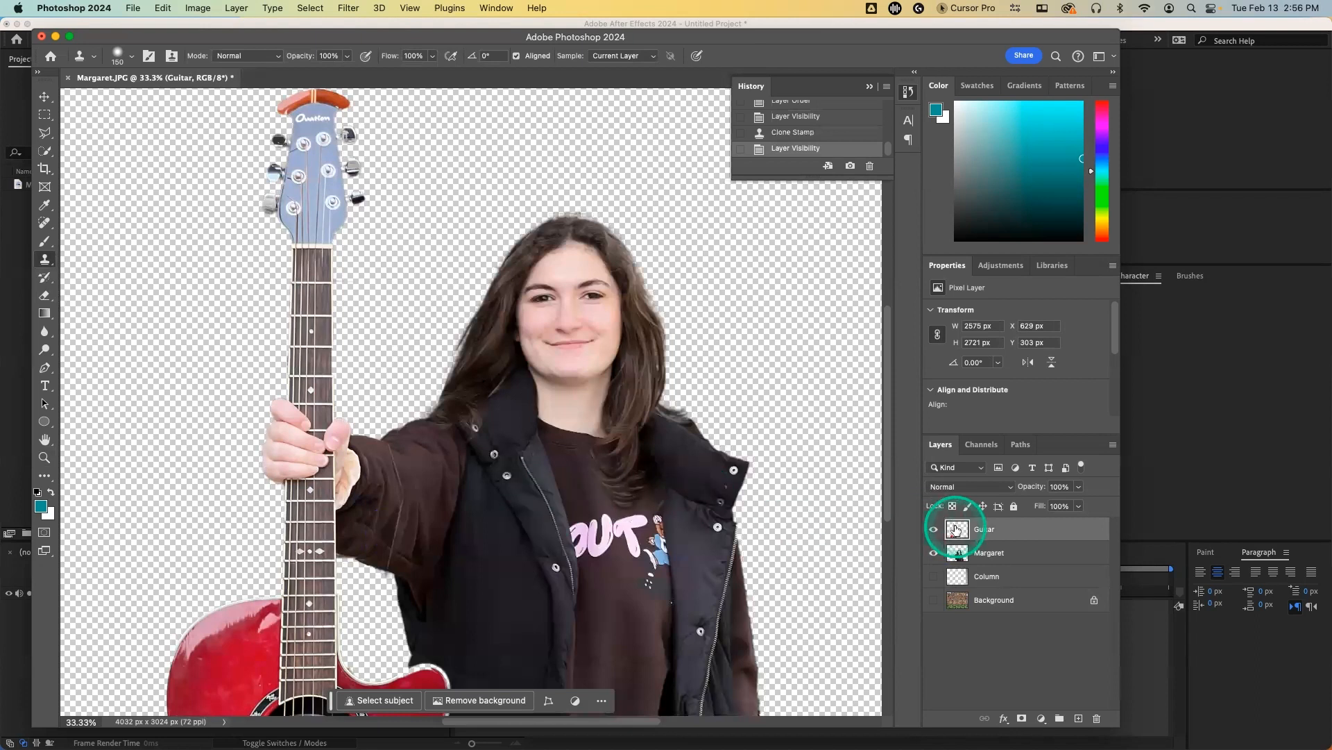
click(933, 531)
click(933, 531)
drag(980, 550, 980, 524)
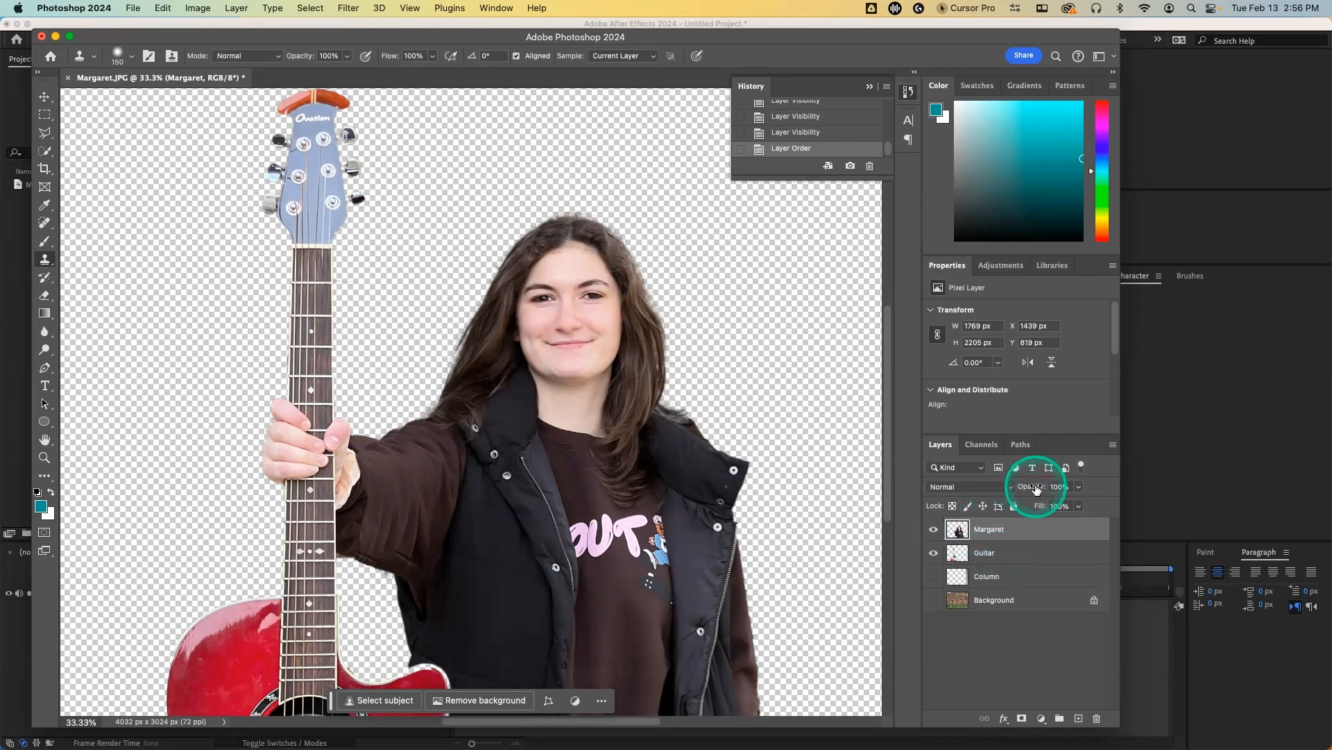
Step: Erase the woman's sleeve edge near the wrist with a 60 px Eraser at 65% layer opacity, and restore the opacity to 100%
drag(1025, 492, 1010, 489)
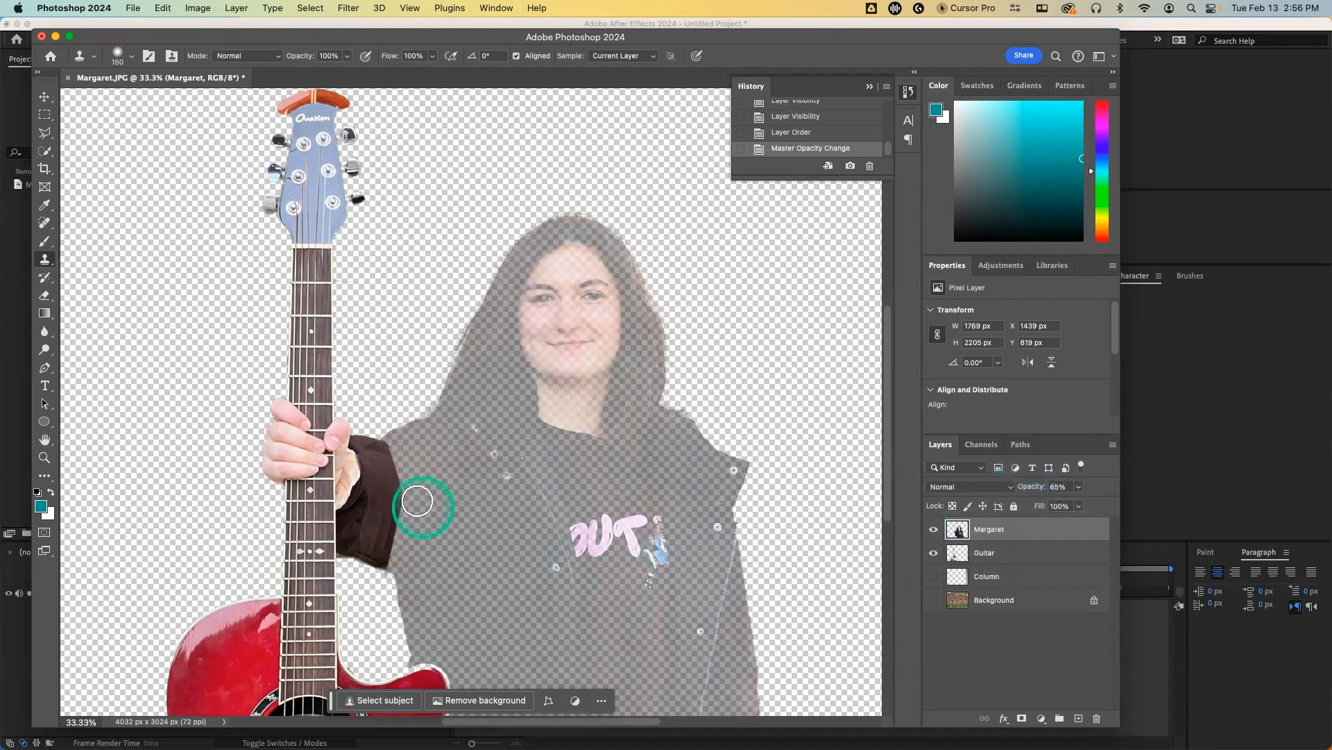
click(40, 295)
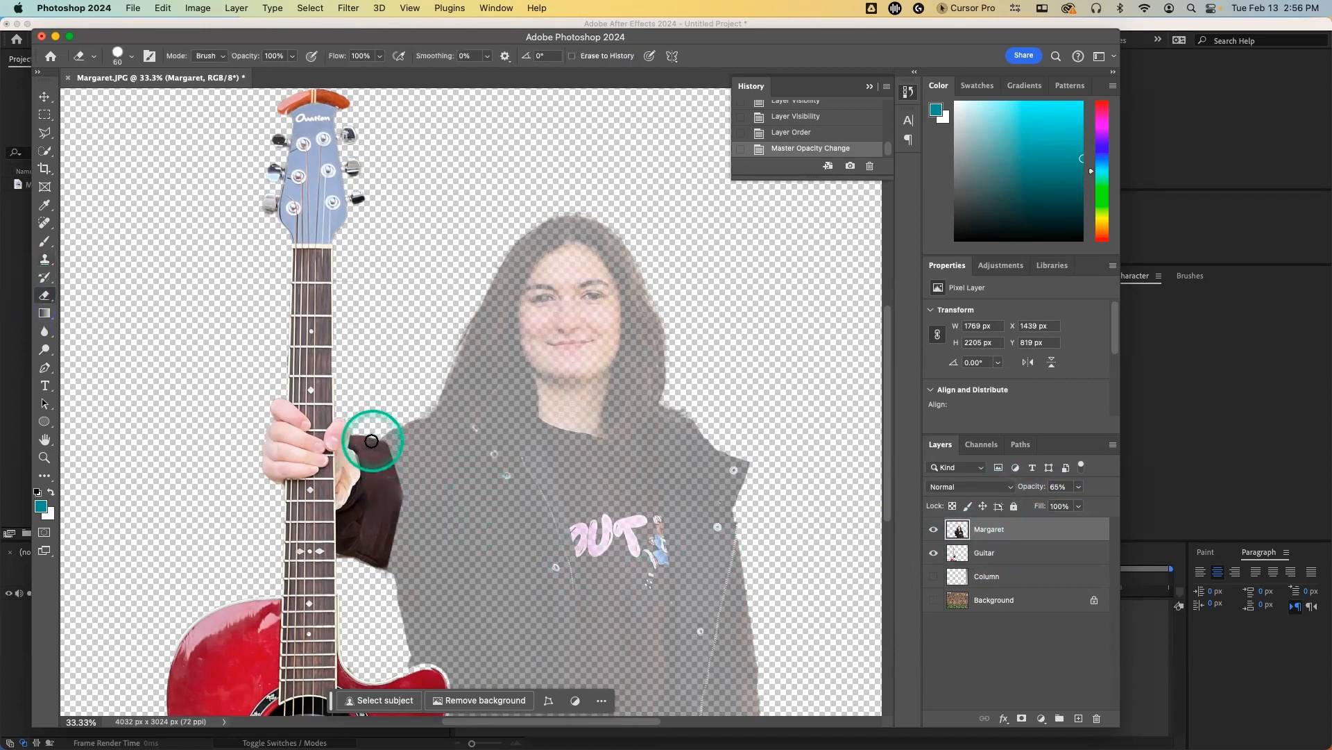
drag(369, 442, 372, 443)
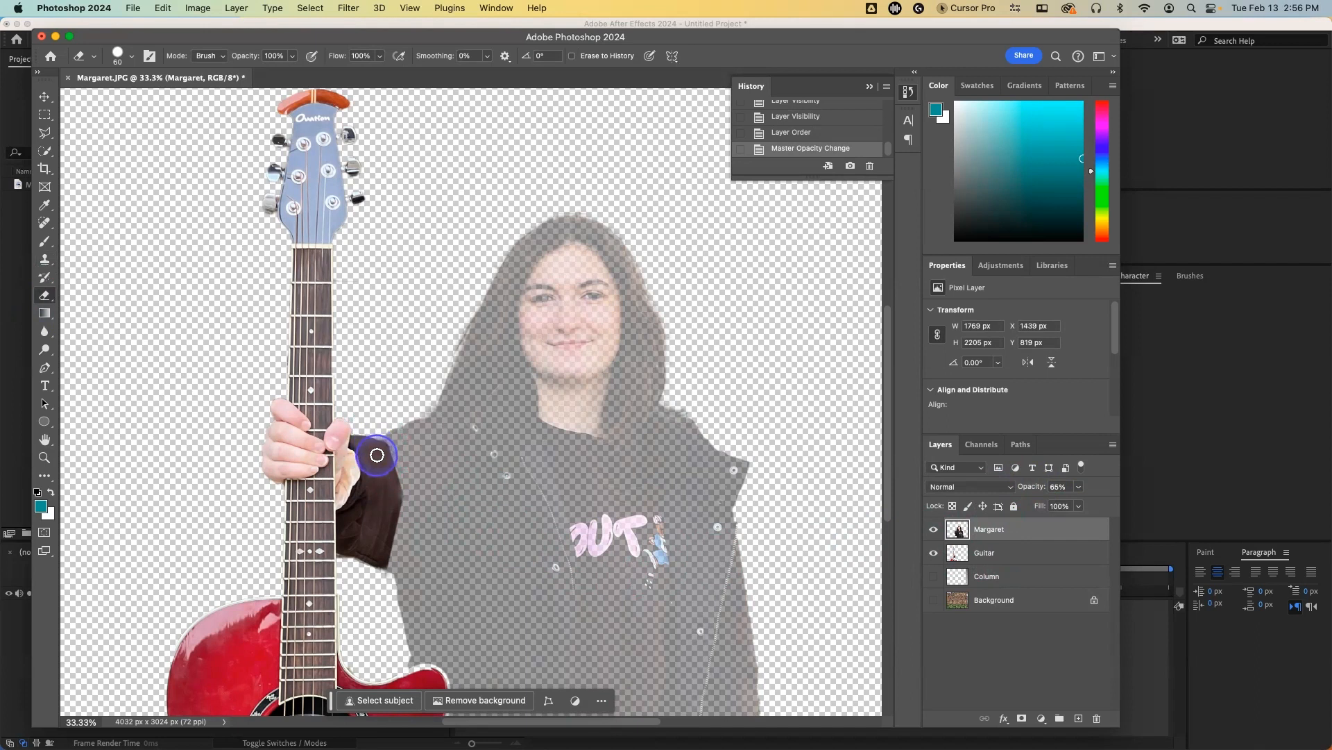
mouse_move(380, 498)
mouse_down()
mouse_move(367, 563)
mouse_move(363, 425)
mouse_move(376, 471)
mouse_up()
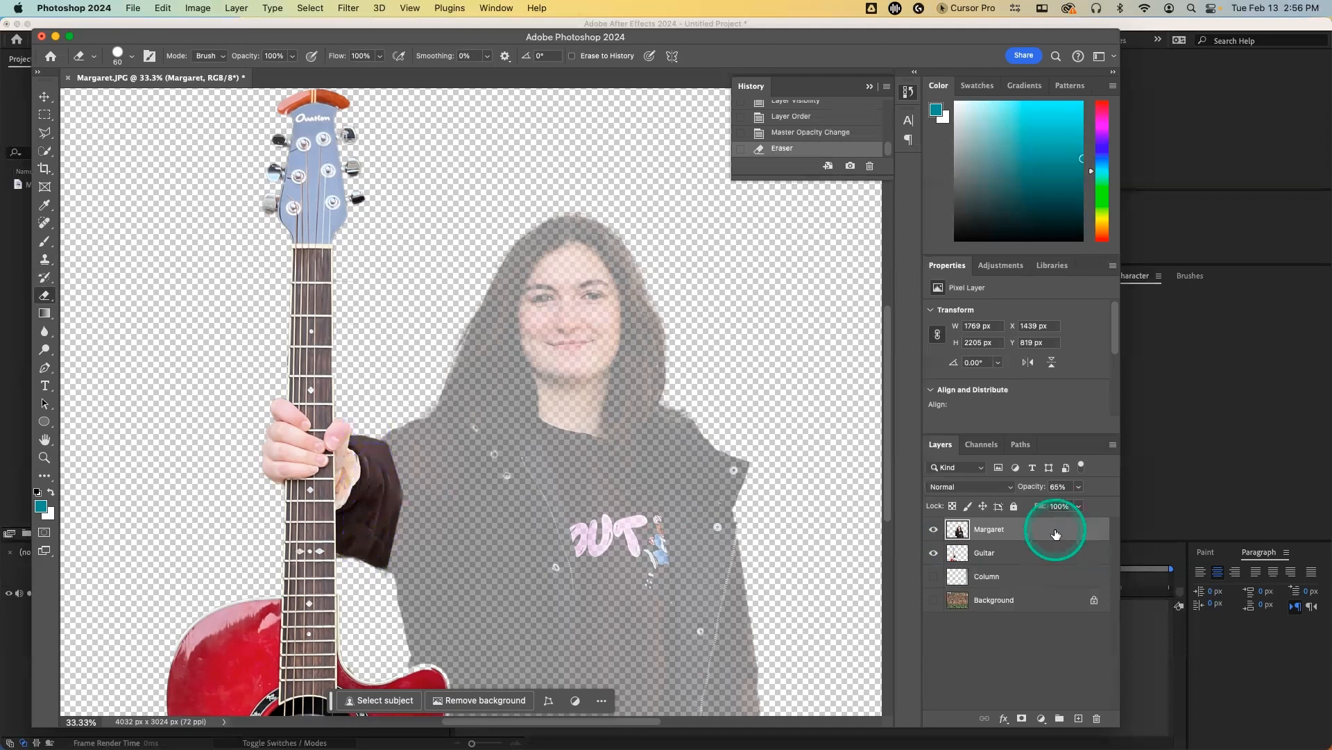
click(1061, 486)
text(100)
key(Return)
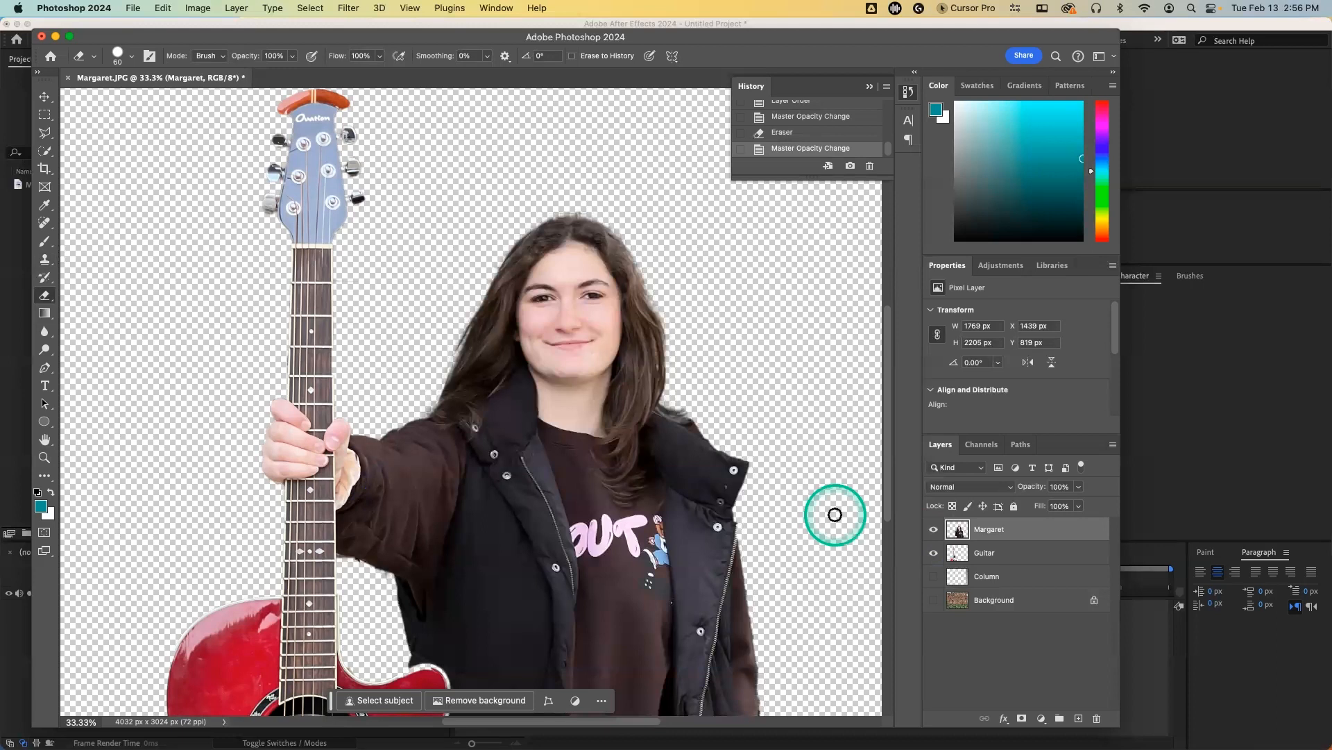
Step: Show the Column and Background layers and save the document to the Desktop in Photoshop format with Maximize Compatibility
click(933, 576)
click(933, 600)
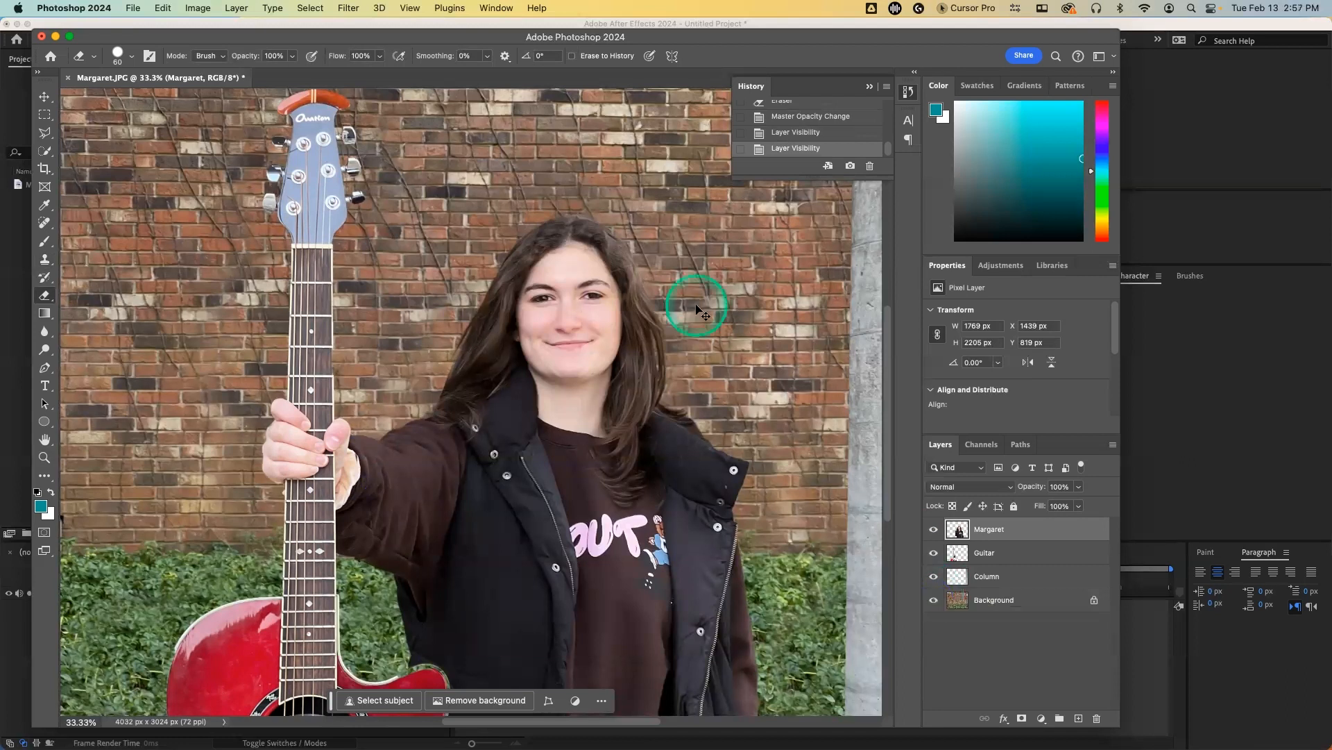
key(super+s)
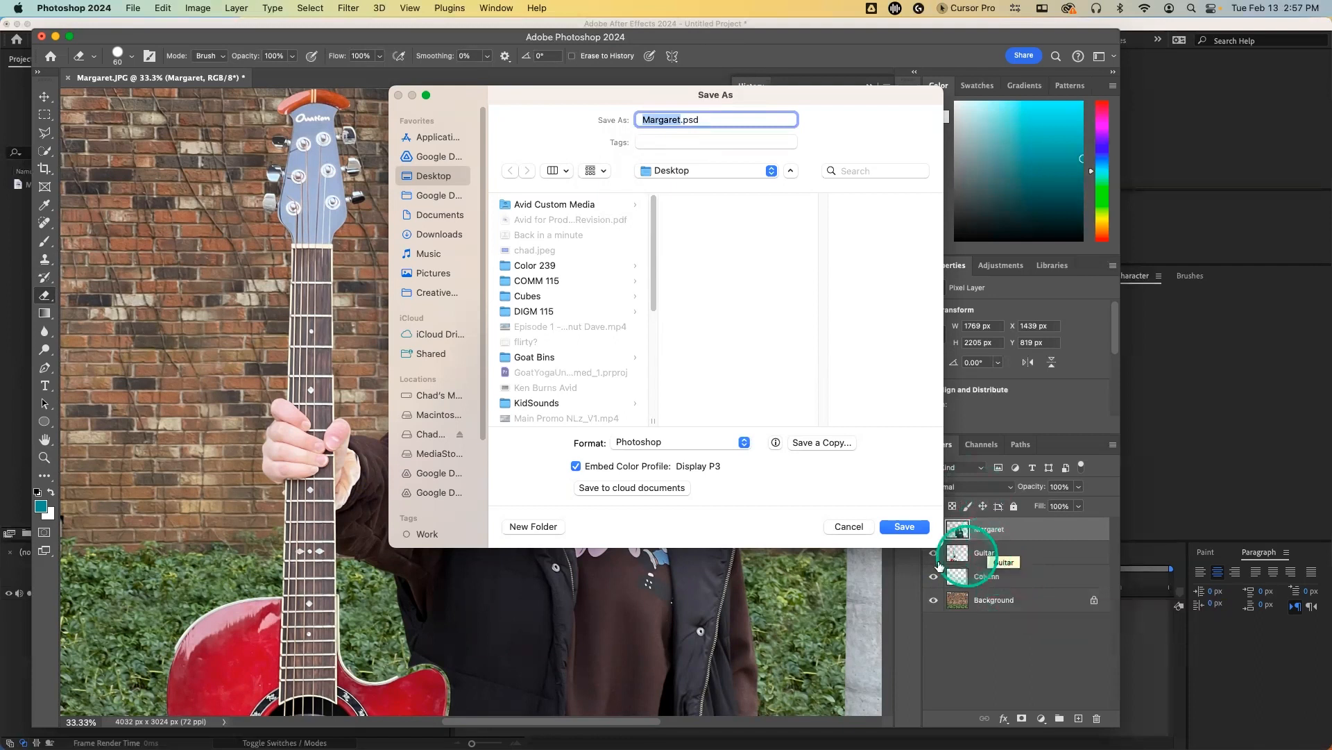
click(899, 527)
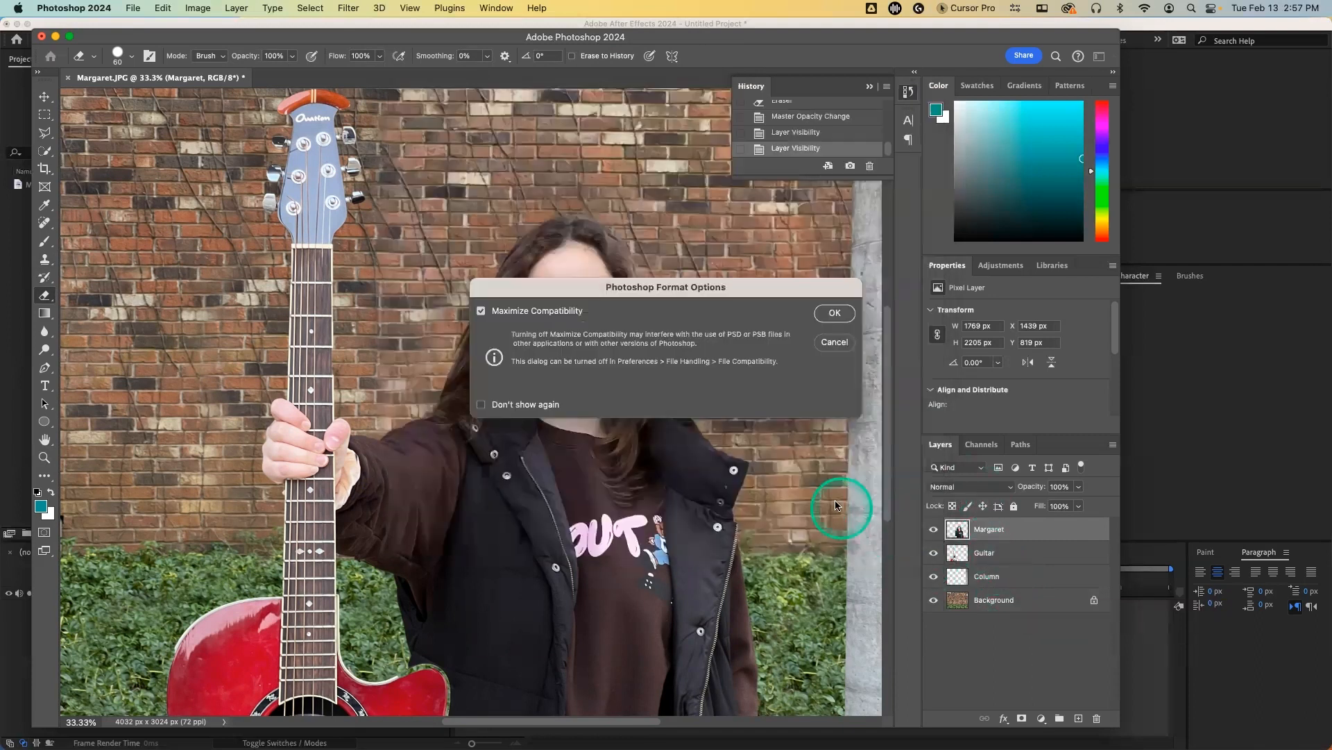
click(833, 313)
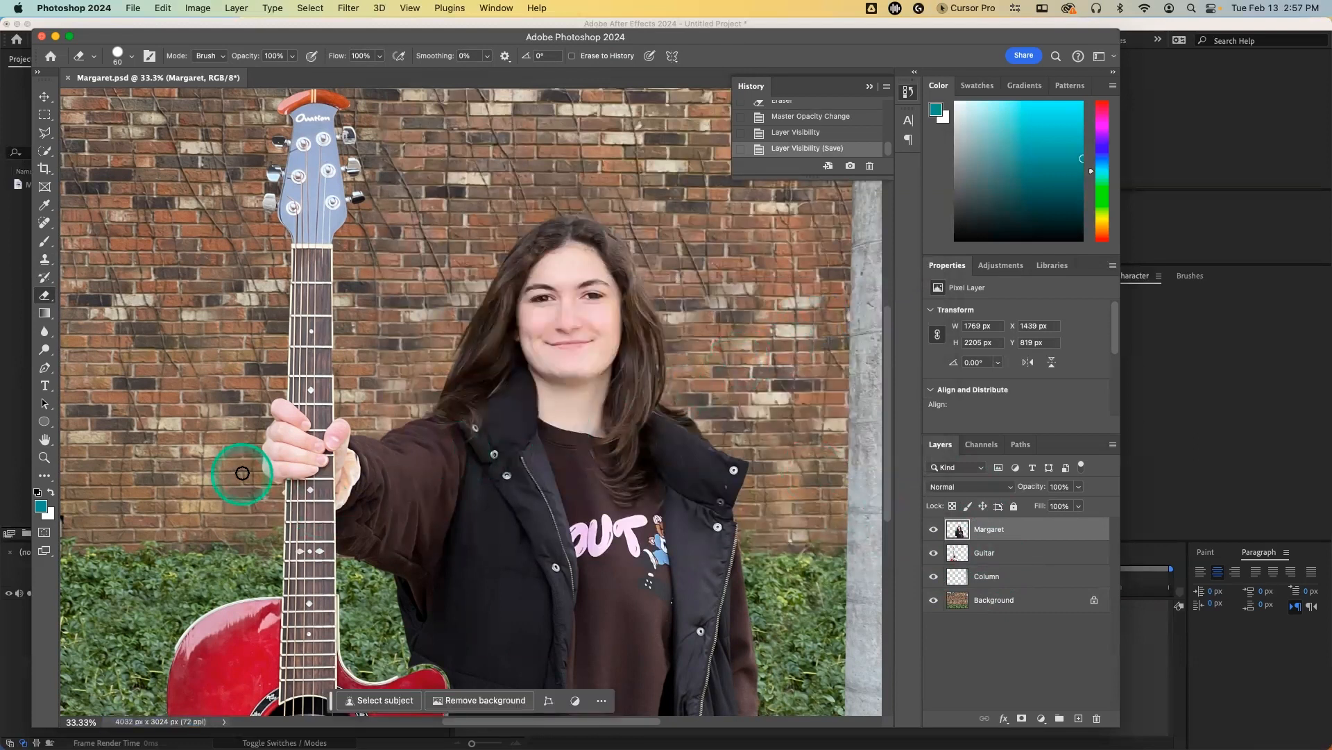
Step: Switch to After Effects and import the layered PSD from the Desktop as a Composition with Editable Layer Styles
click(15, 430)
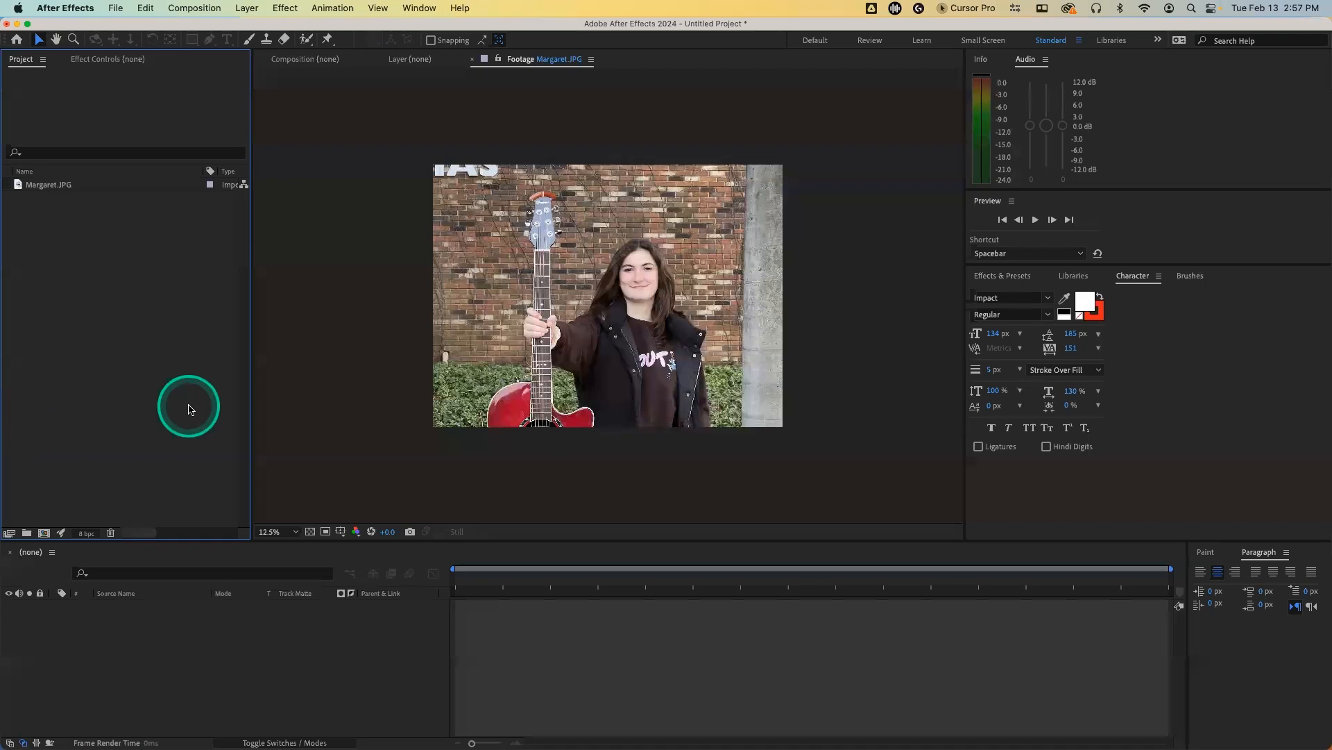
double_click(99, 256)
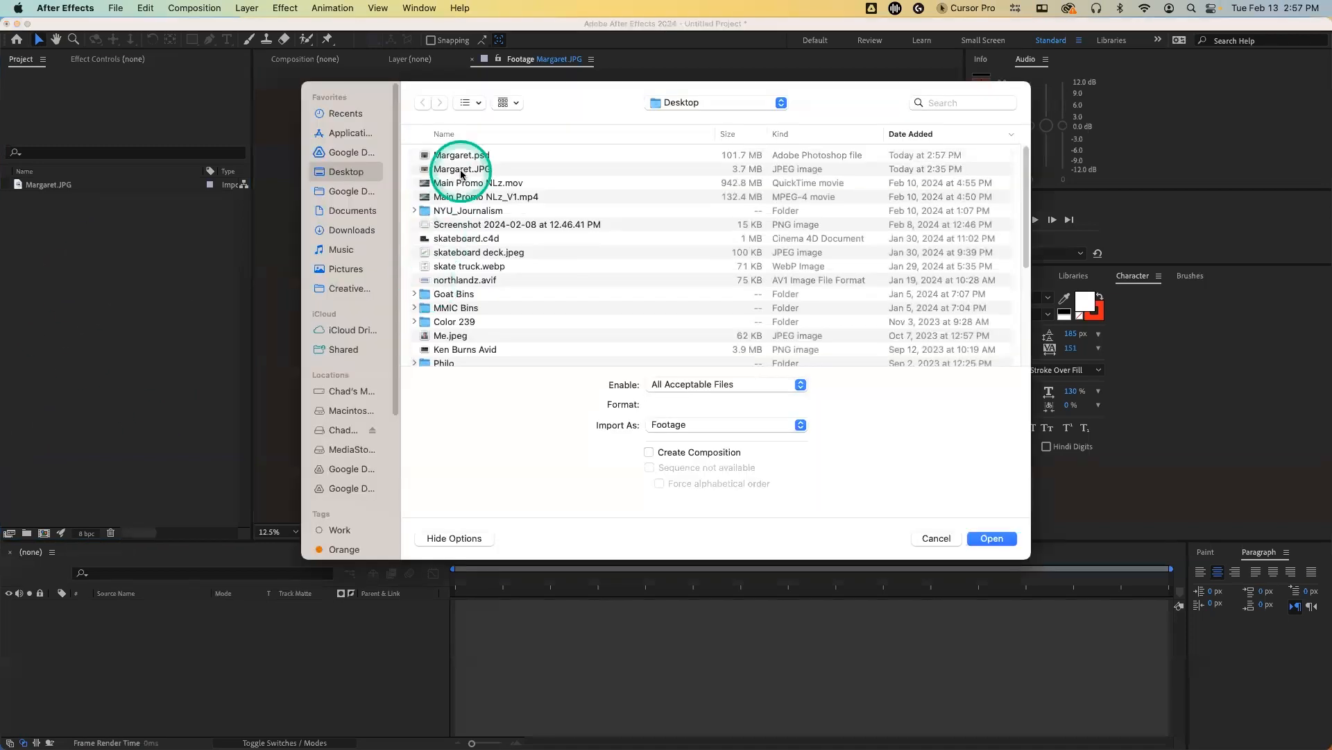
click(461, 155)
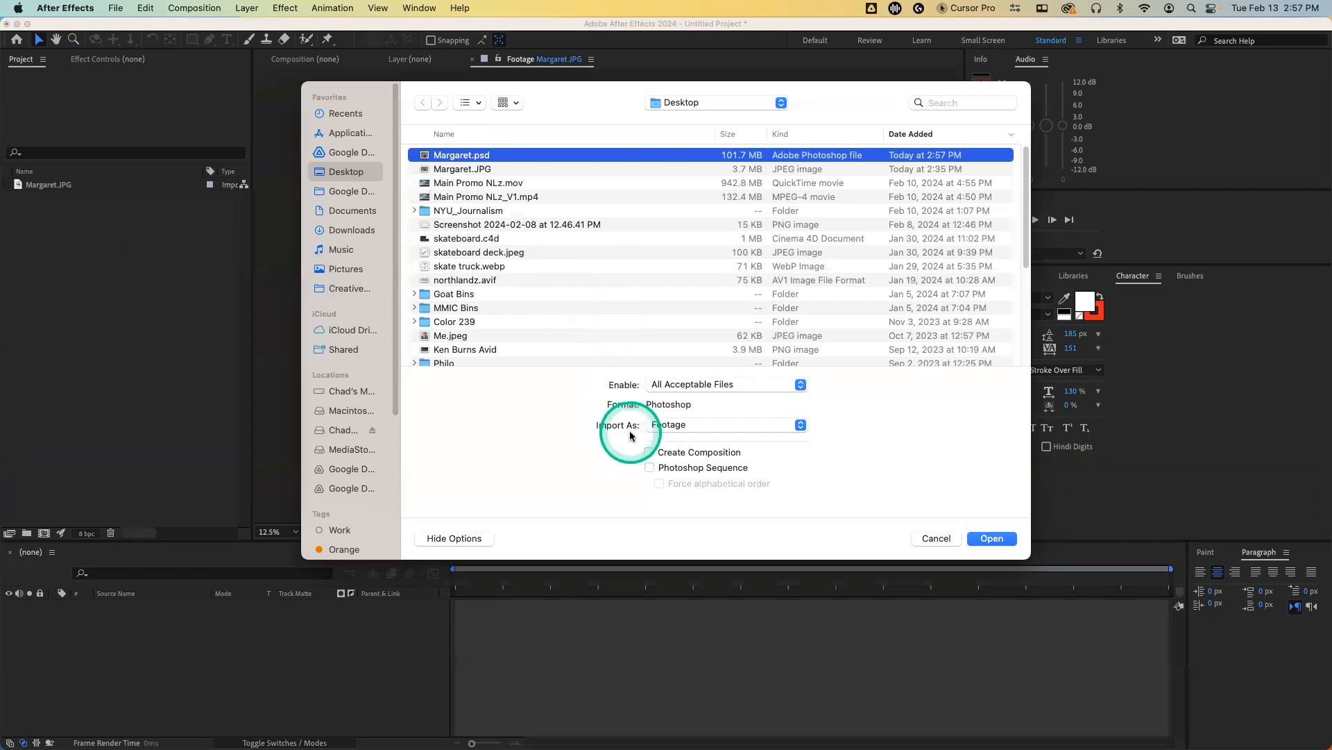
click(656, 426)
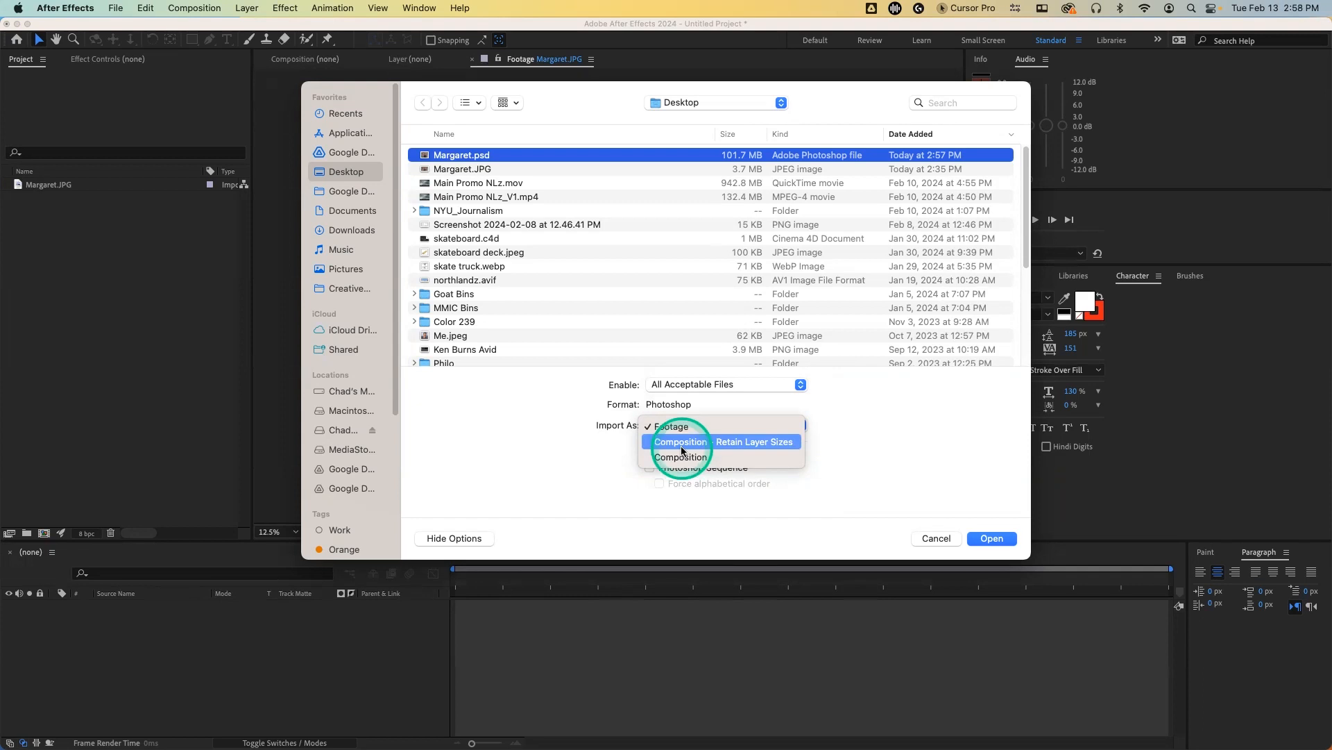
click(681, 457)
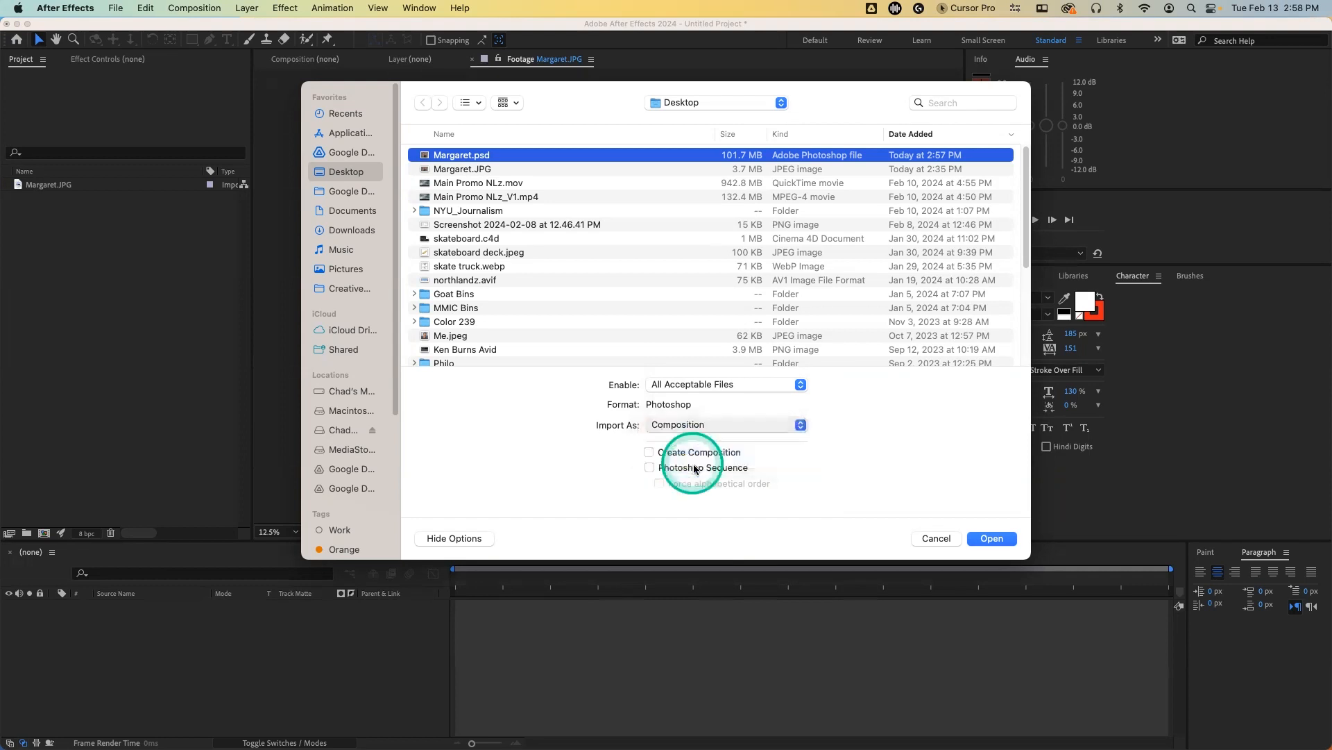
click(994, 540)
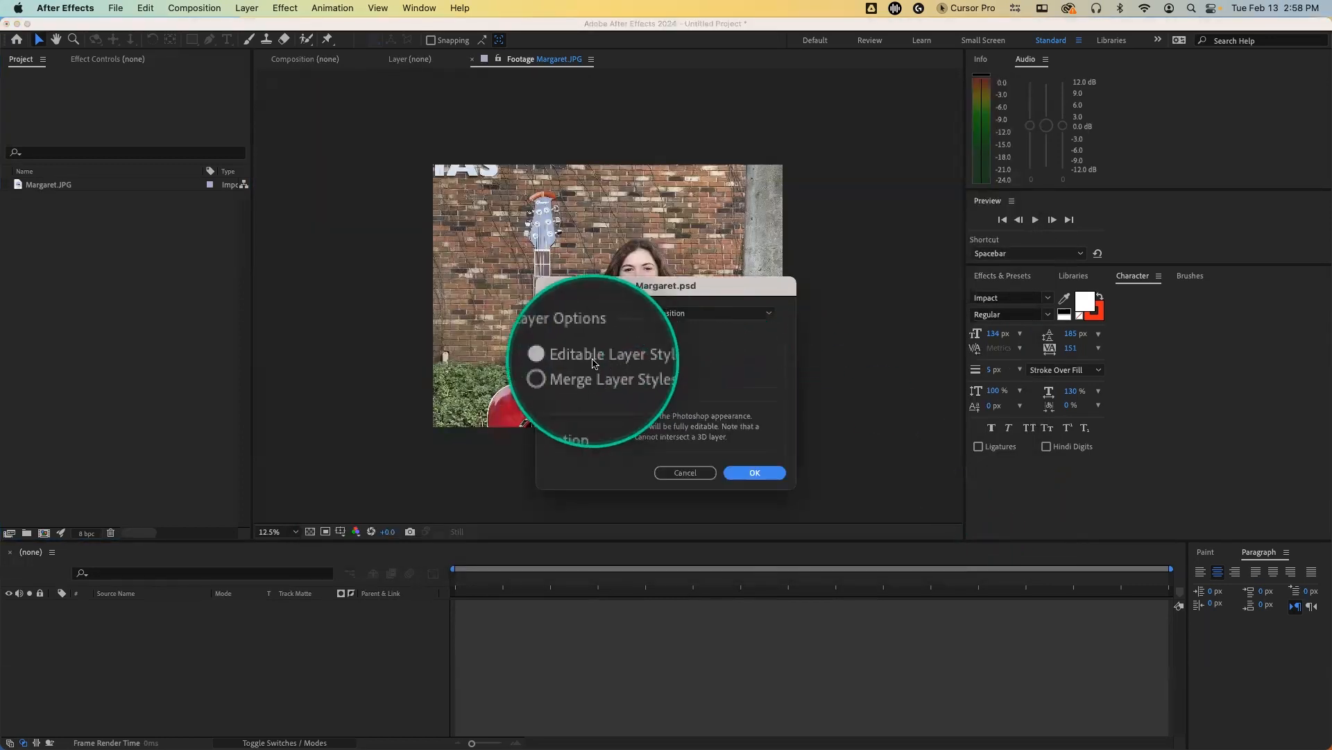
click(756, 474)
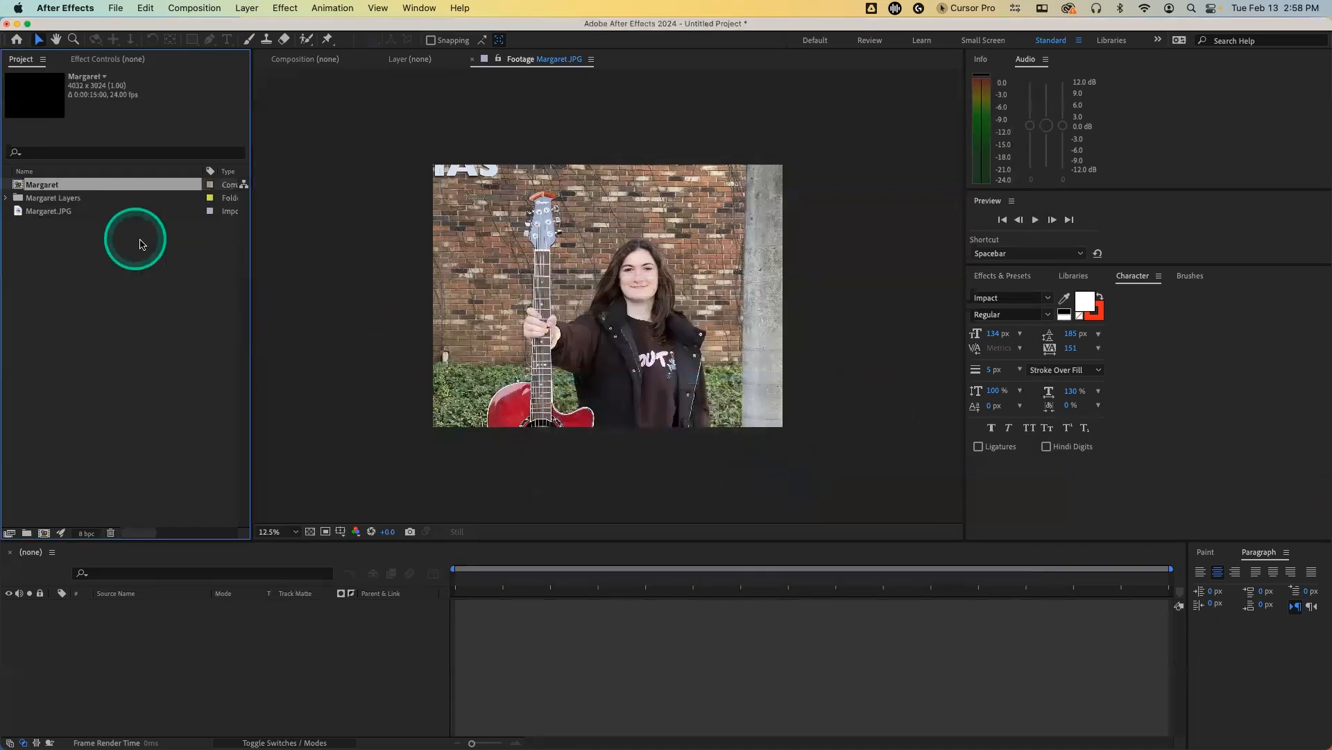
Step: Open the imported PSD composition and display it at 25% magnification
double_click(18, 184)
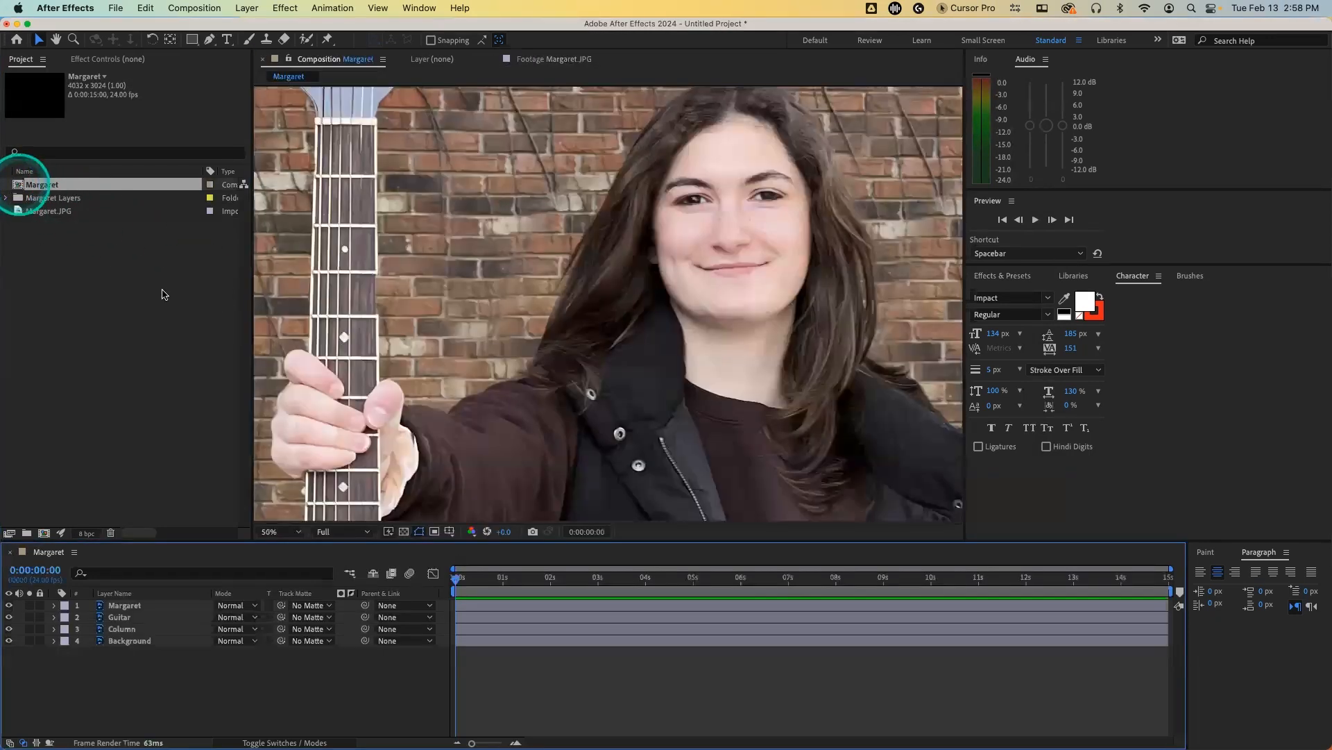
scroll(401, 293, up, 1)
scroll(401, 293, down, 1)
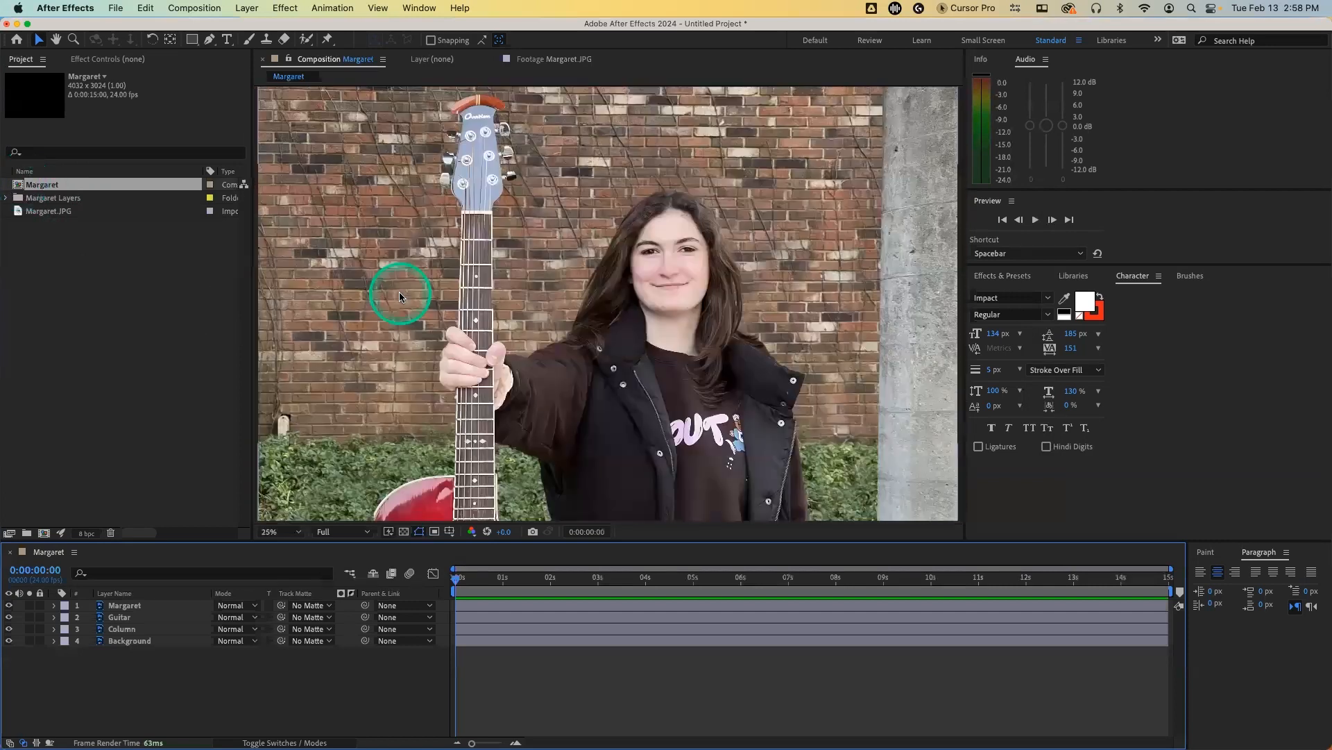
scroll(399, 296, down, 1)
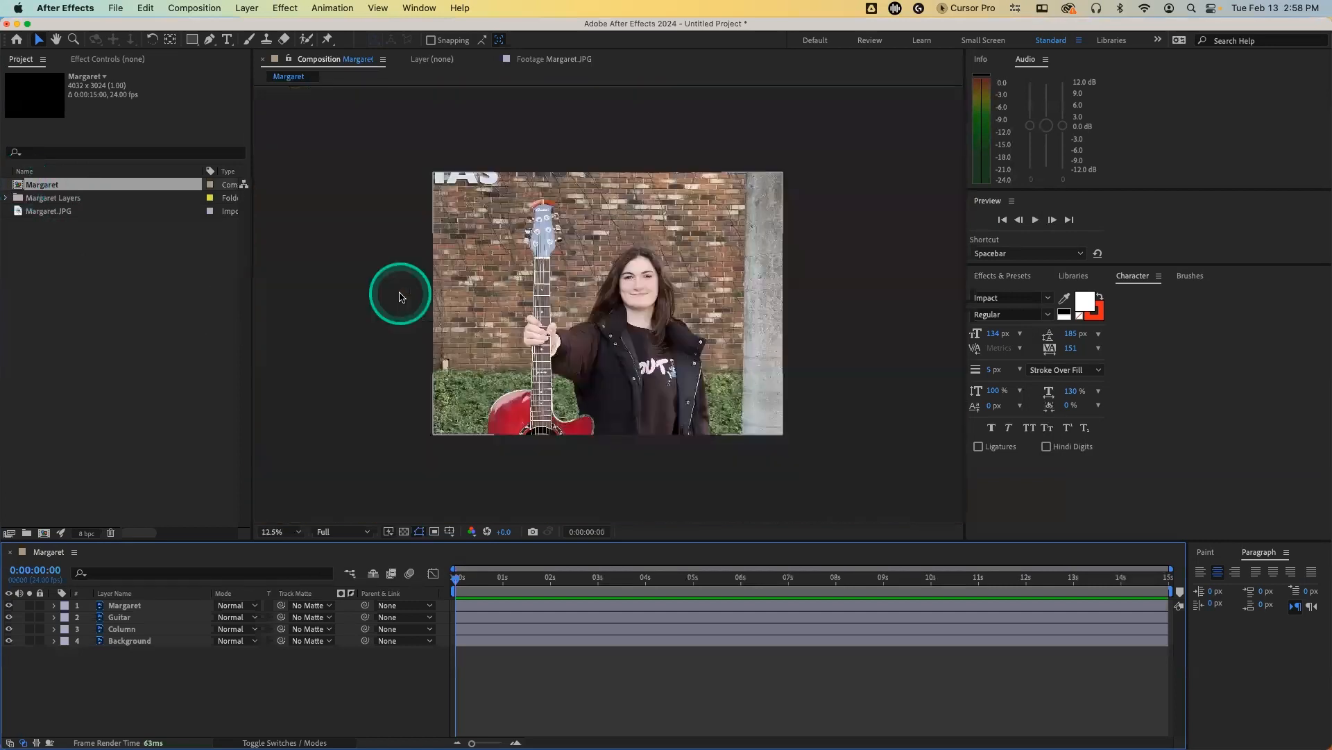
scroll(400, 297, up, 1)
Step: Check the layer separation by hiding the column, guitar and woman layers and showing them again one by one
click(10, 631)
mouse_move(10, 632)
mouse_down()
mouse_move(9, 606)
mouse_move(9, 627)
mouse_up()
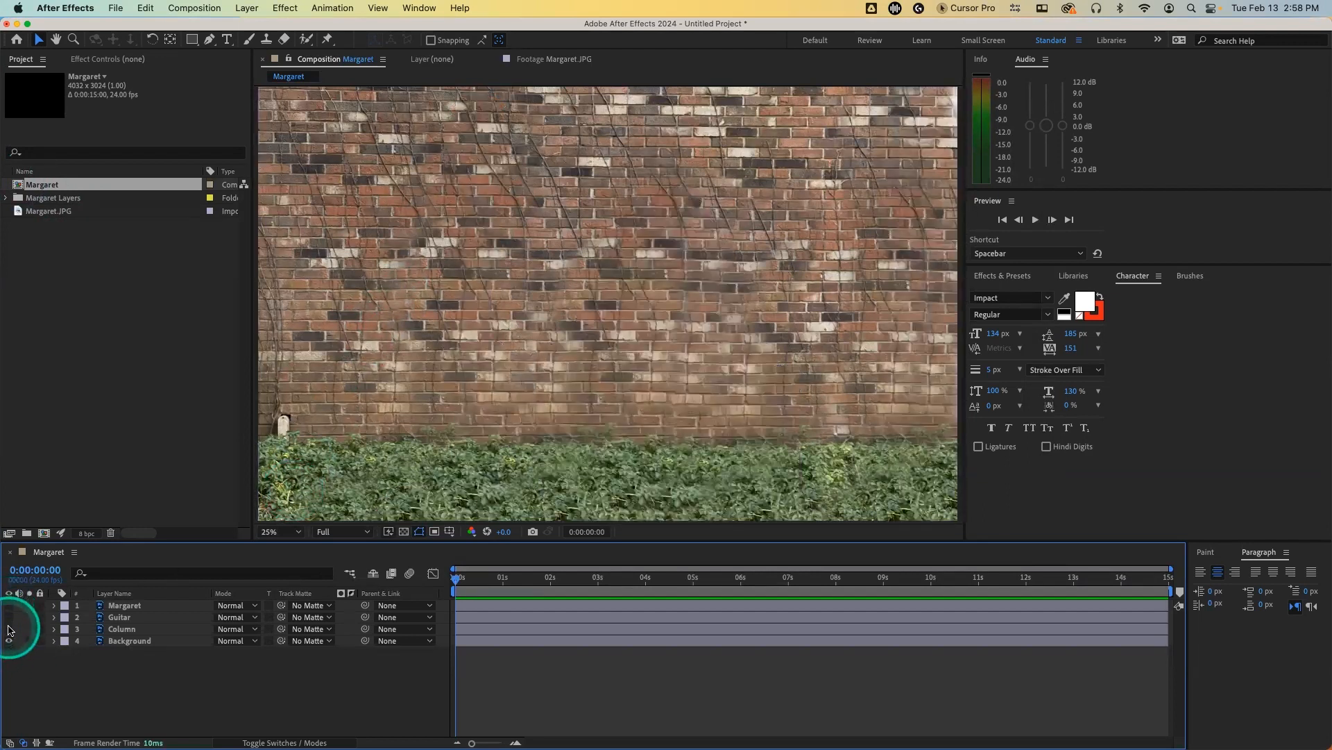
click(9, 629)
click(10, 617)
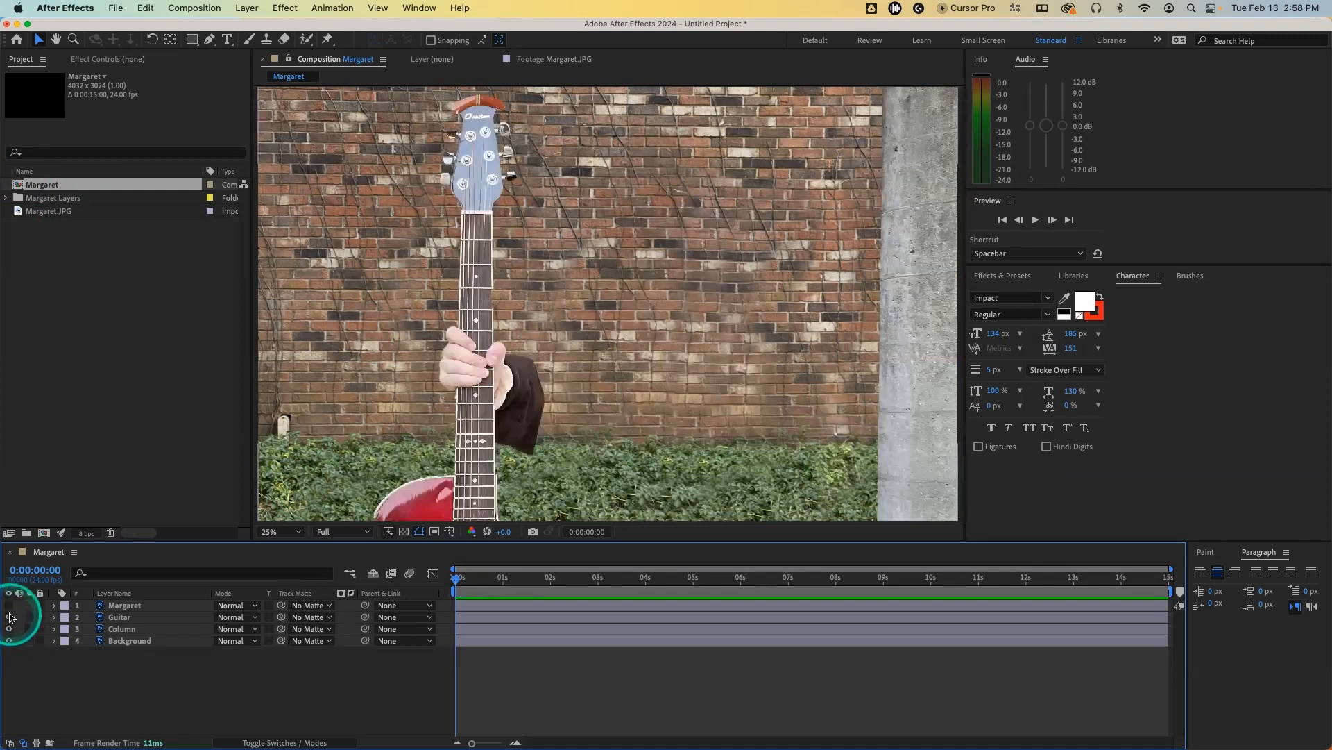
click(9, 605)
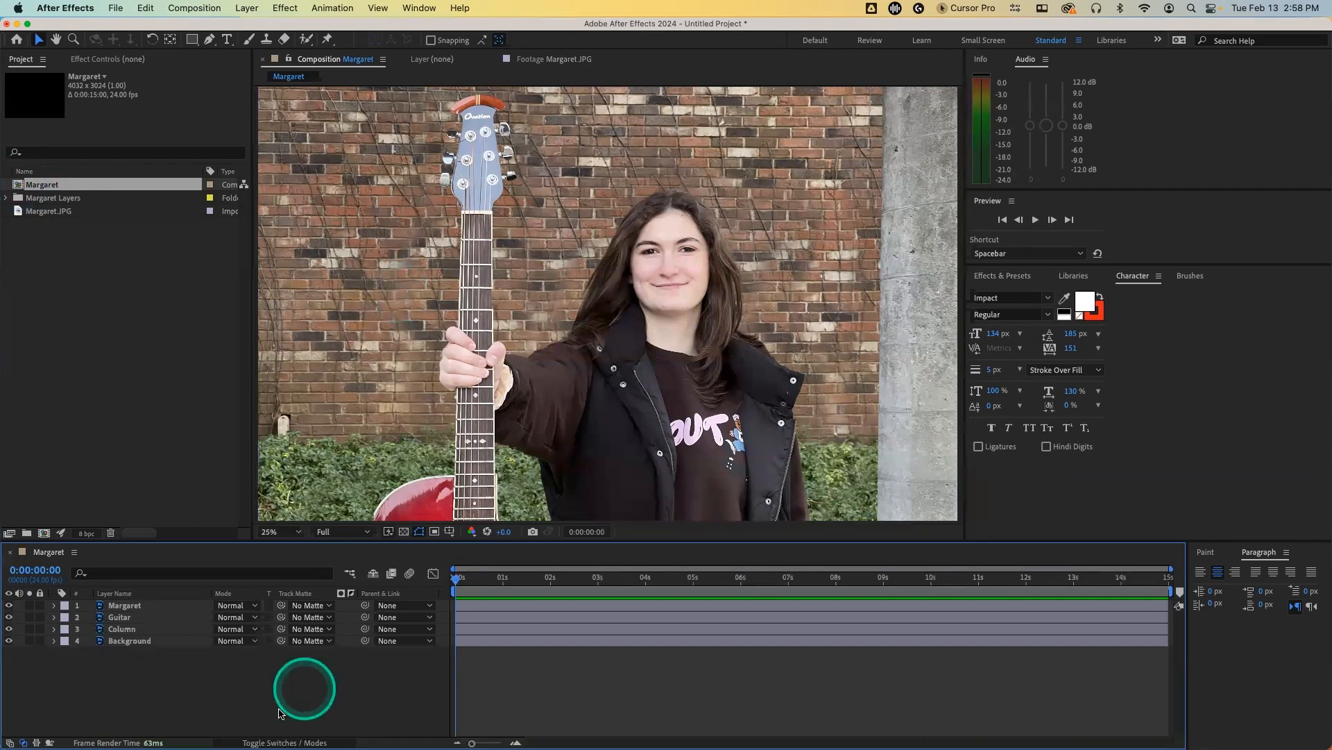
Step: Reveal the layer switches and make all four layers 3D
click(283, 742)
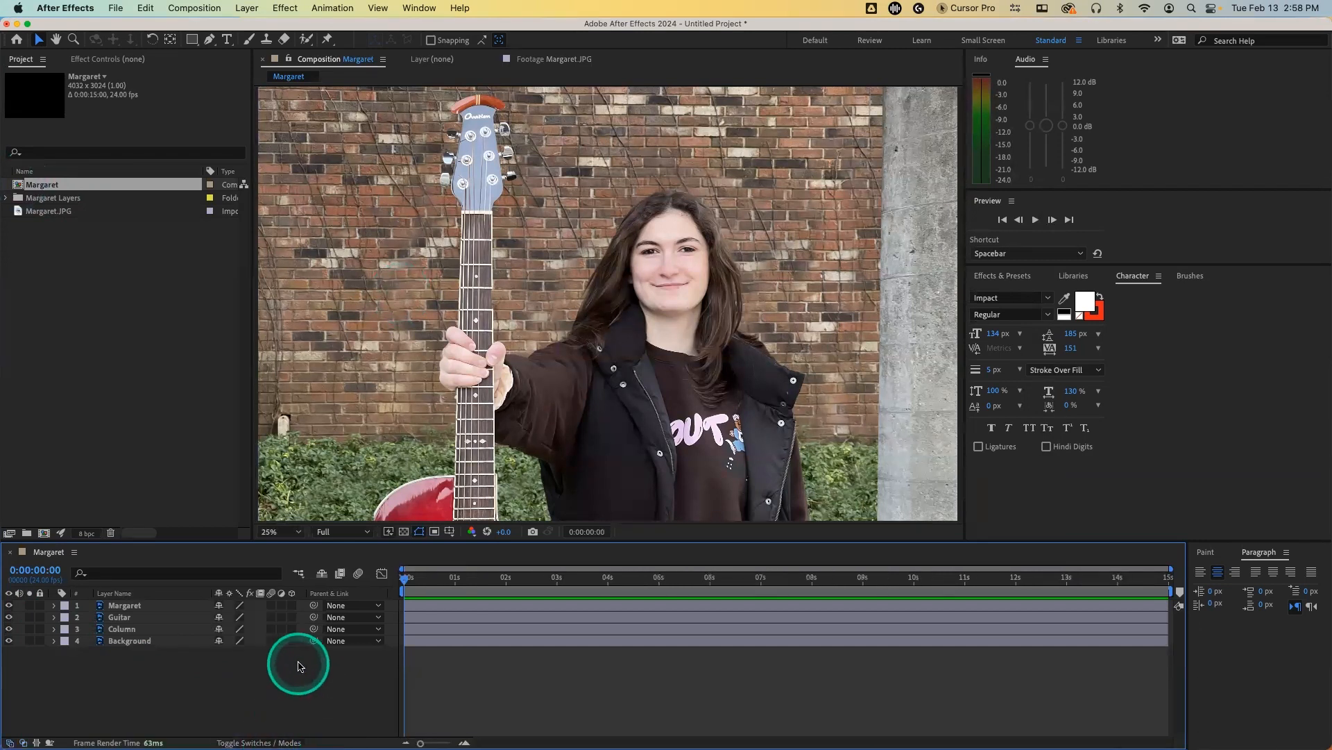
drag(292, 606, 292, 637)
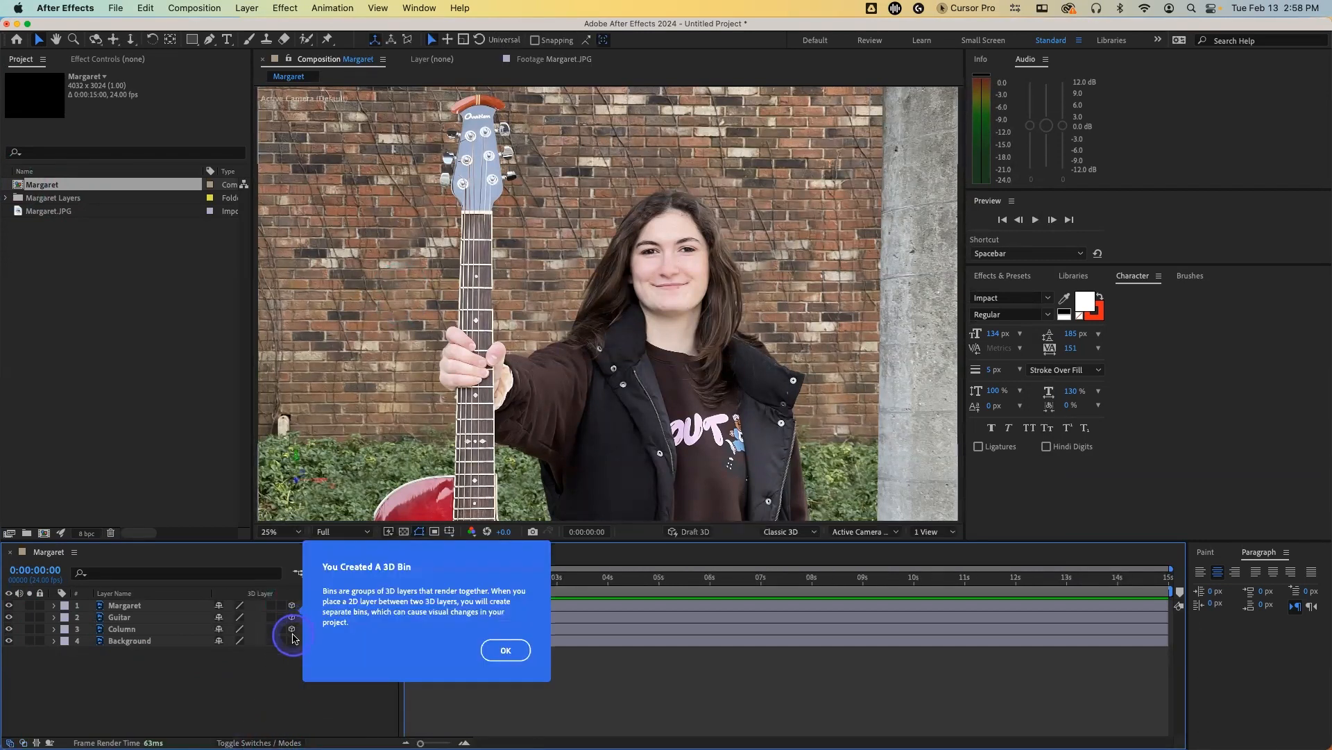
click(501, 651)
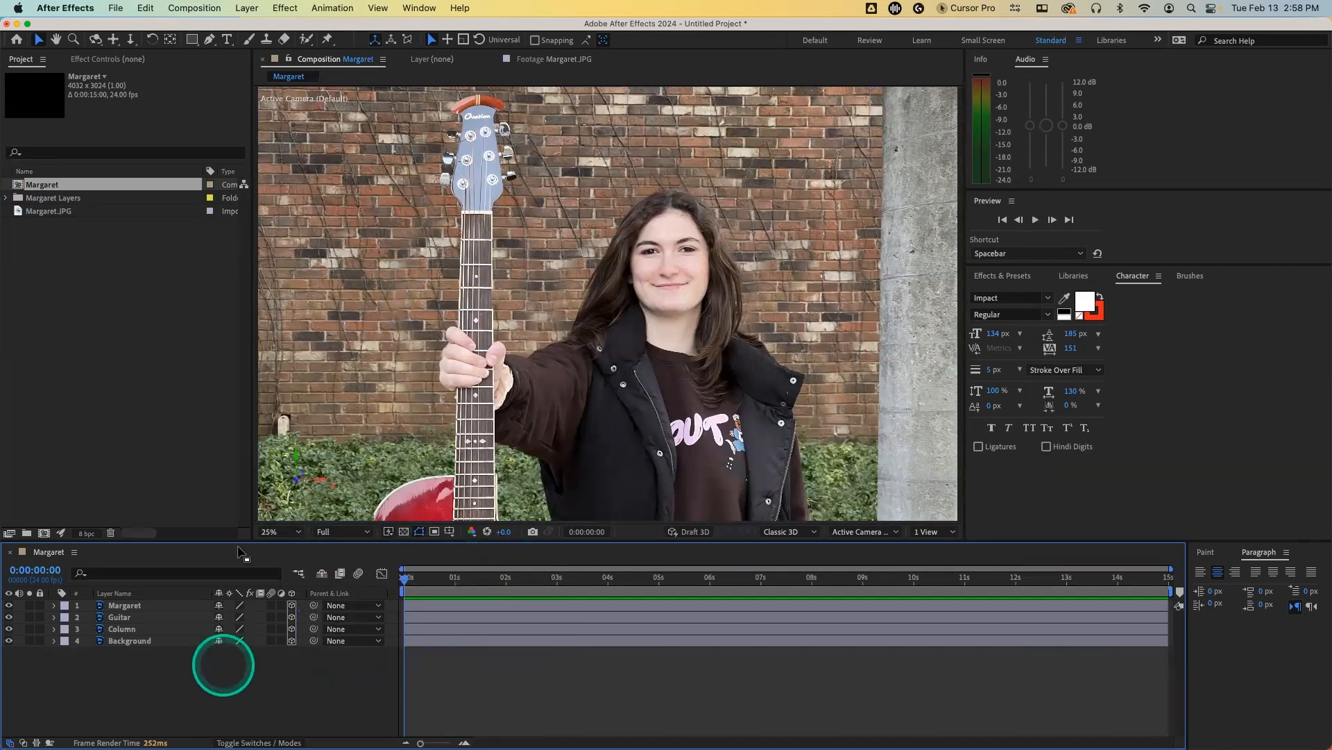
click(247, 8)
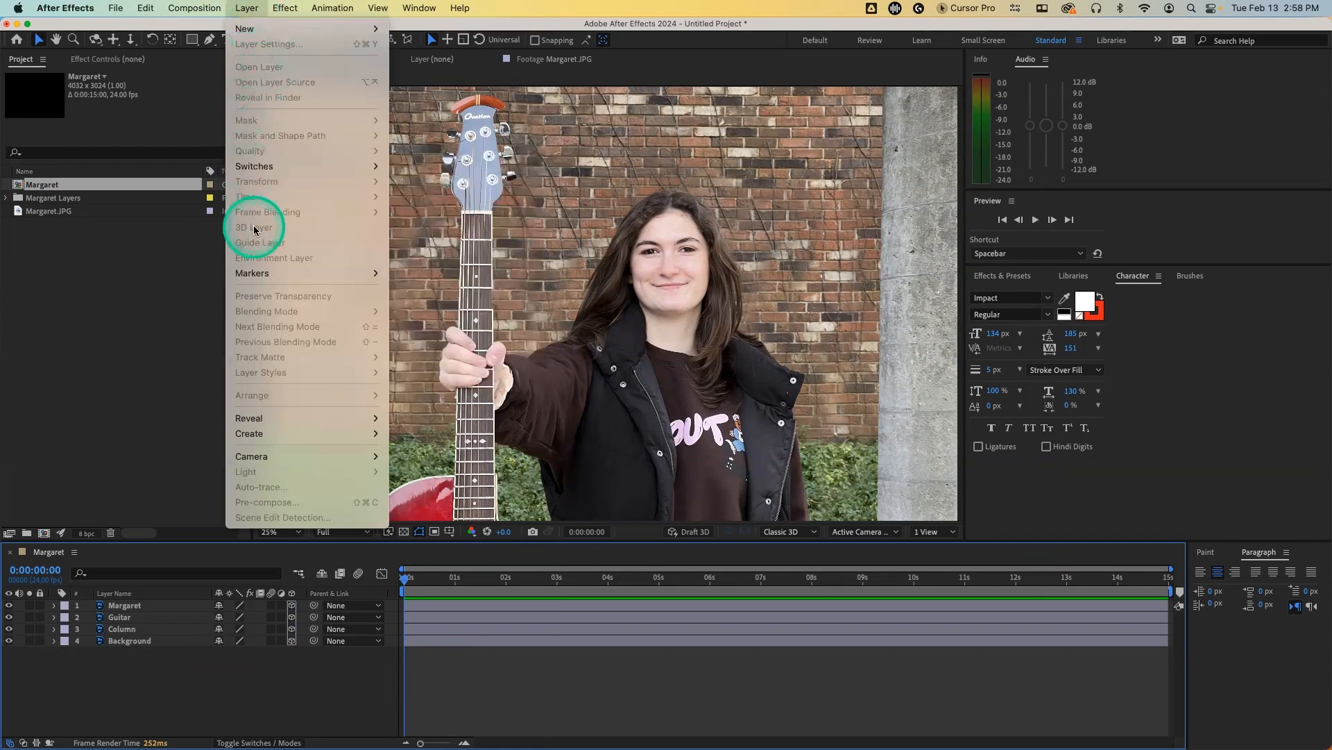
click(157, 717)
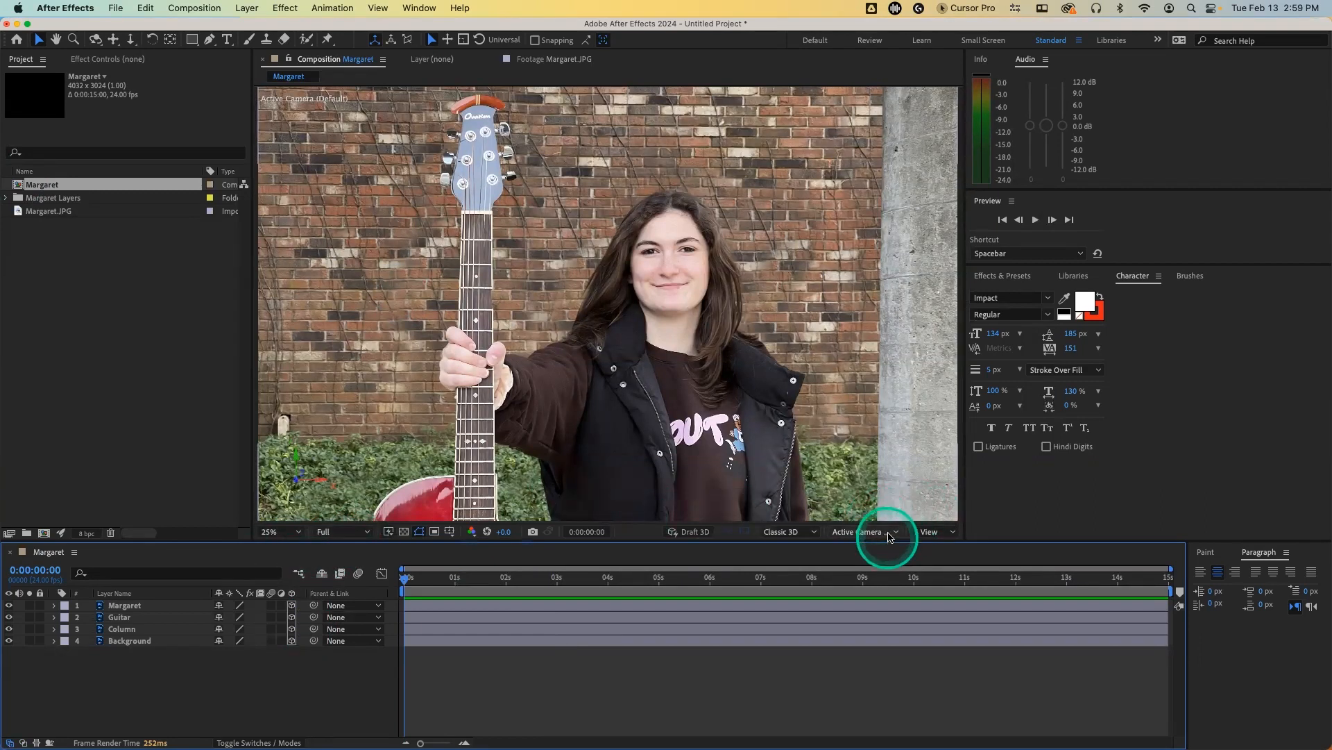
Step: Switch the composition viewer to 2 Views and widen it on both sides by shrinking the neighbouring panels
click(926, 531)
click(948, 587)
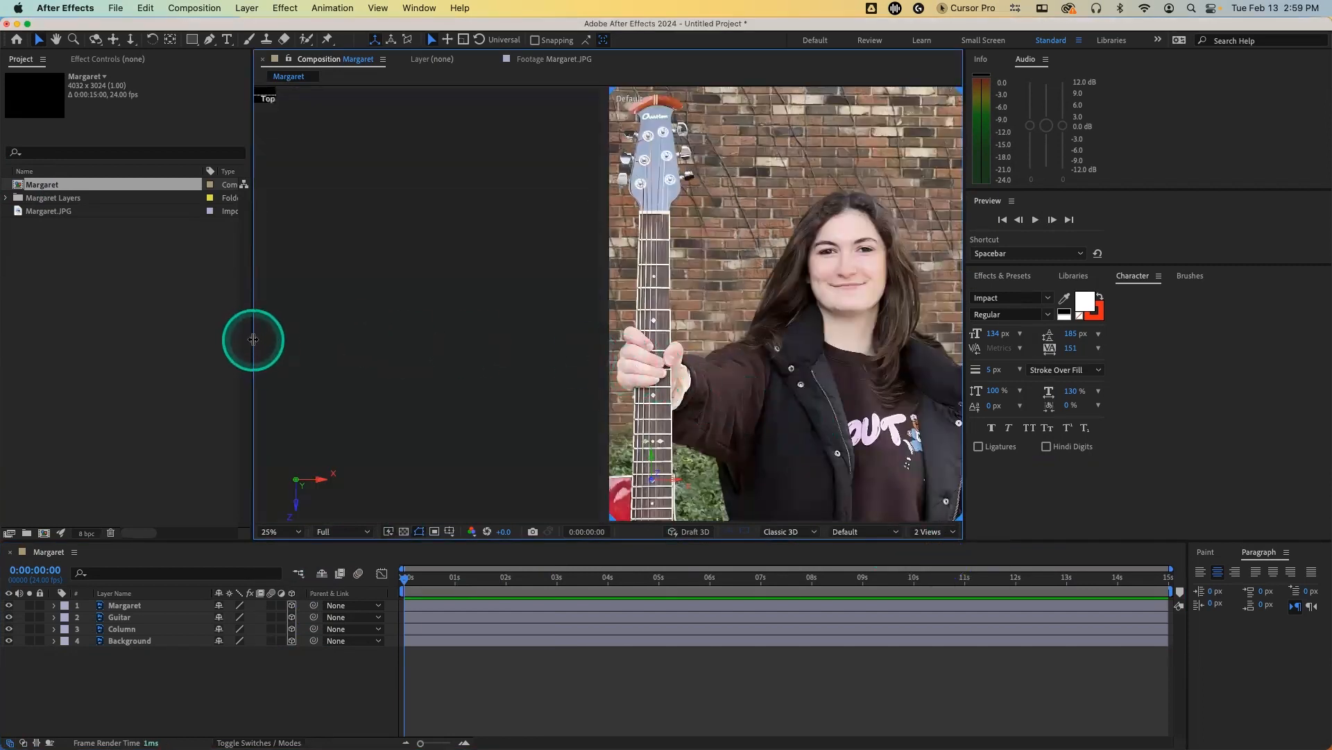
drag(251, 338, 155, 333)
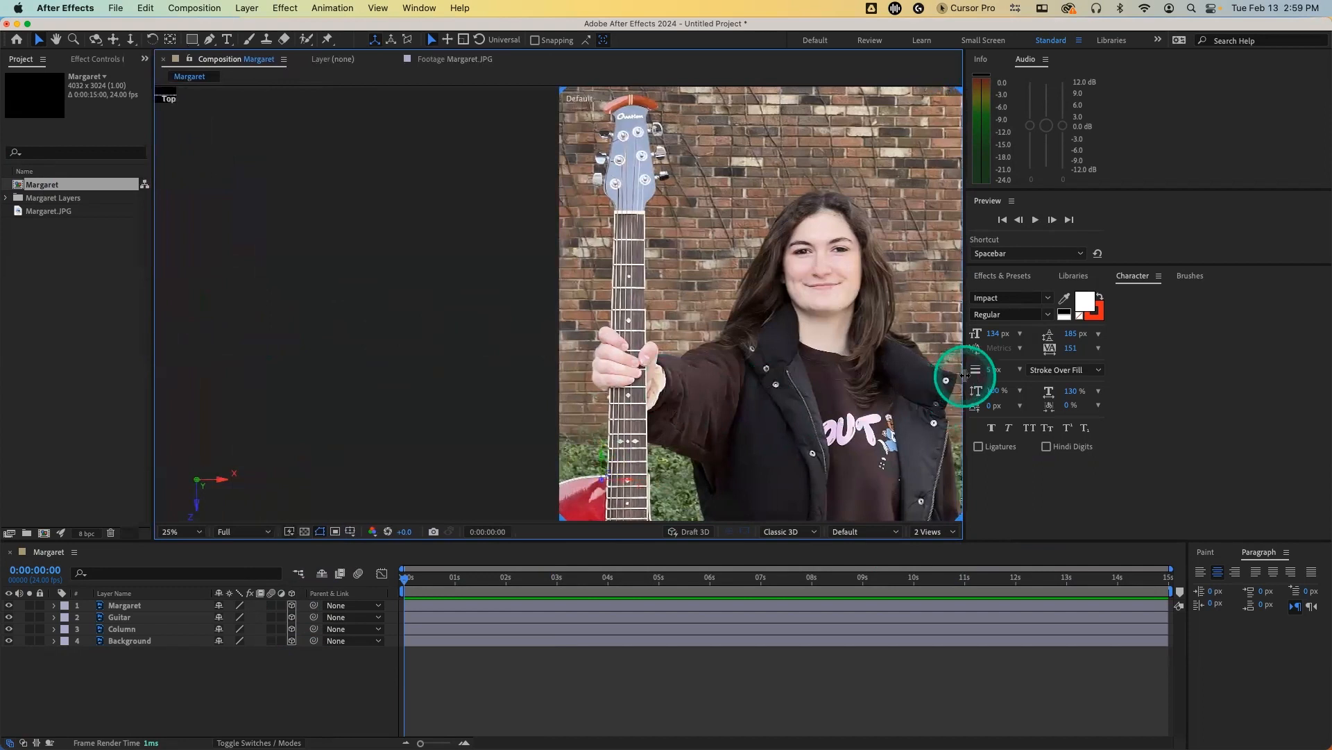
drag(964, 375, 1229, 406)
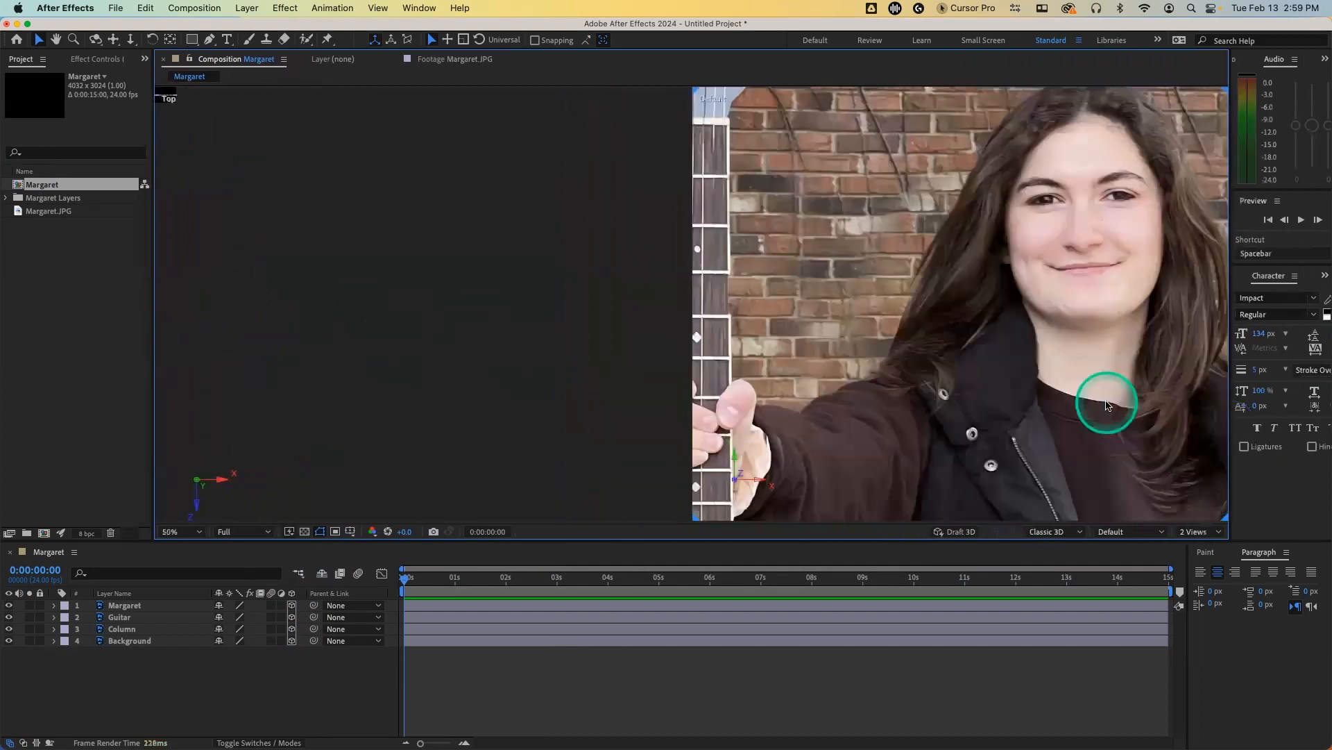
Step: Fit the Top view to its viewer area and return to the Selection tool
click(425, 340)
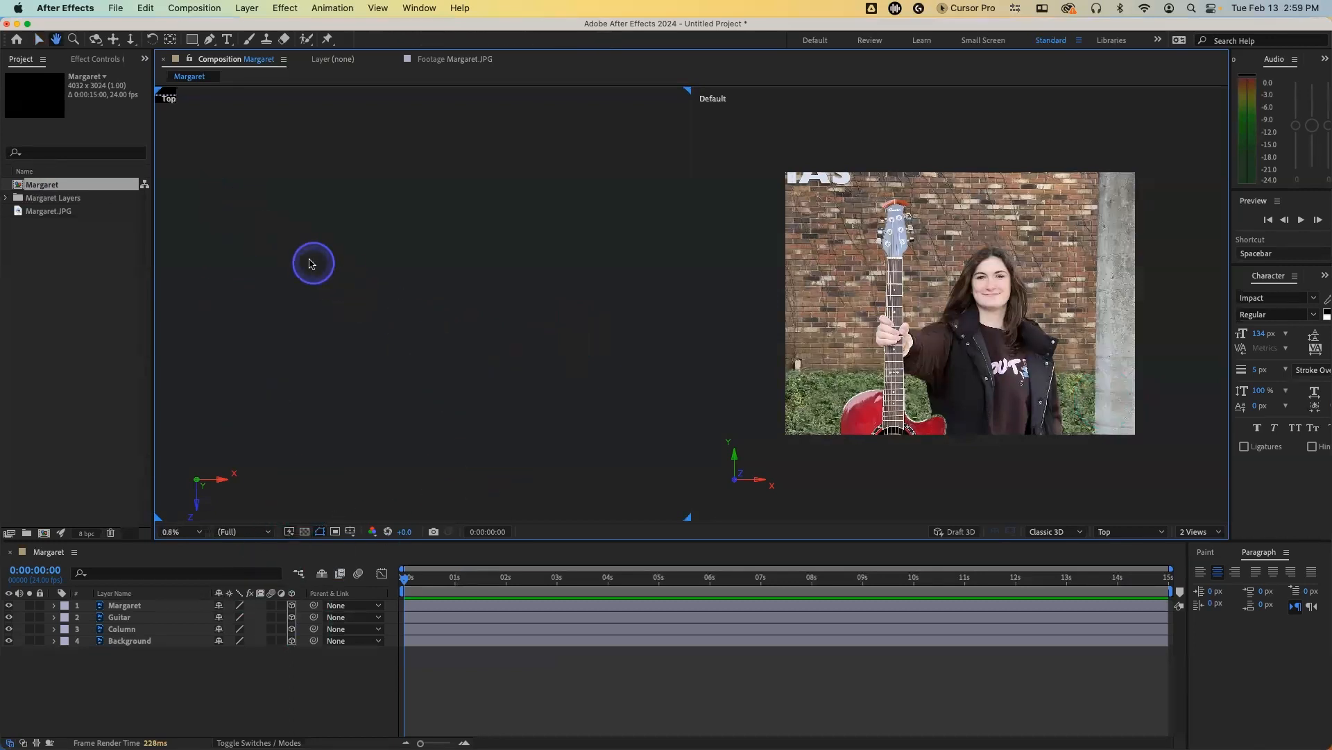
click(60, 39)
double_click(60, 40)
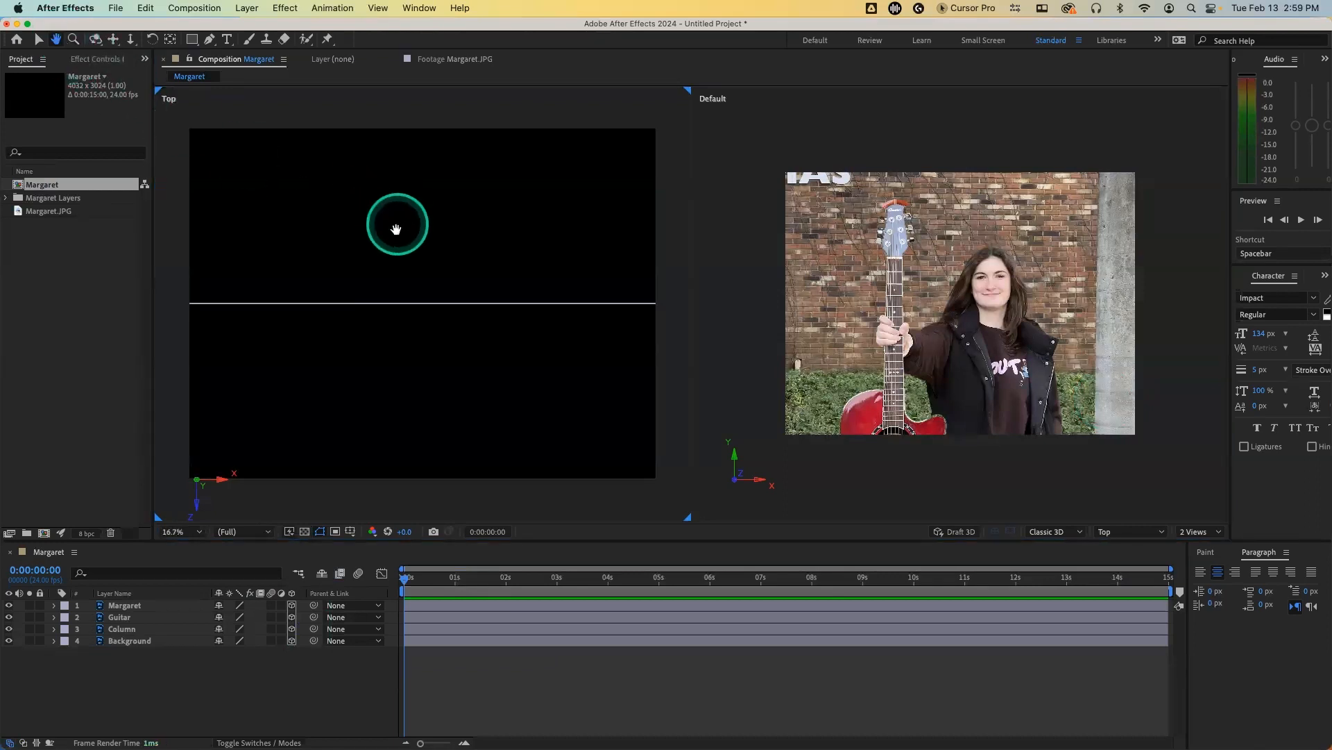
click(38, 40)
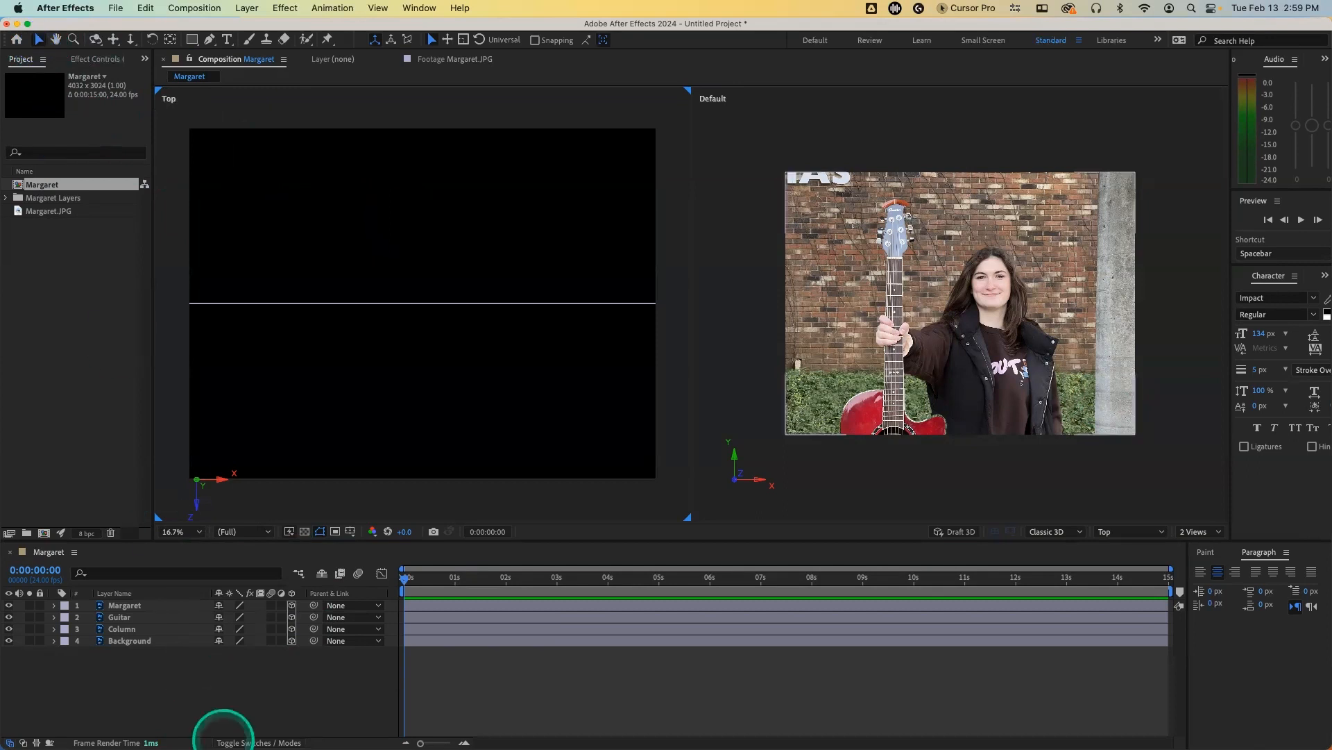
Step: Change the Background layer's label color to Red, after trying Pink
click(147, 639)
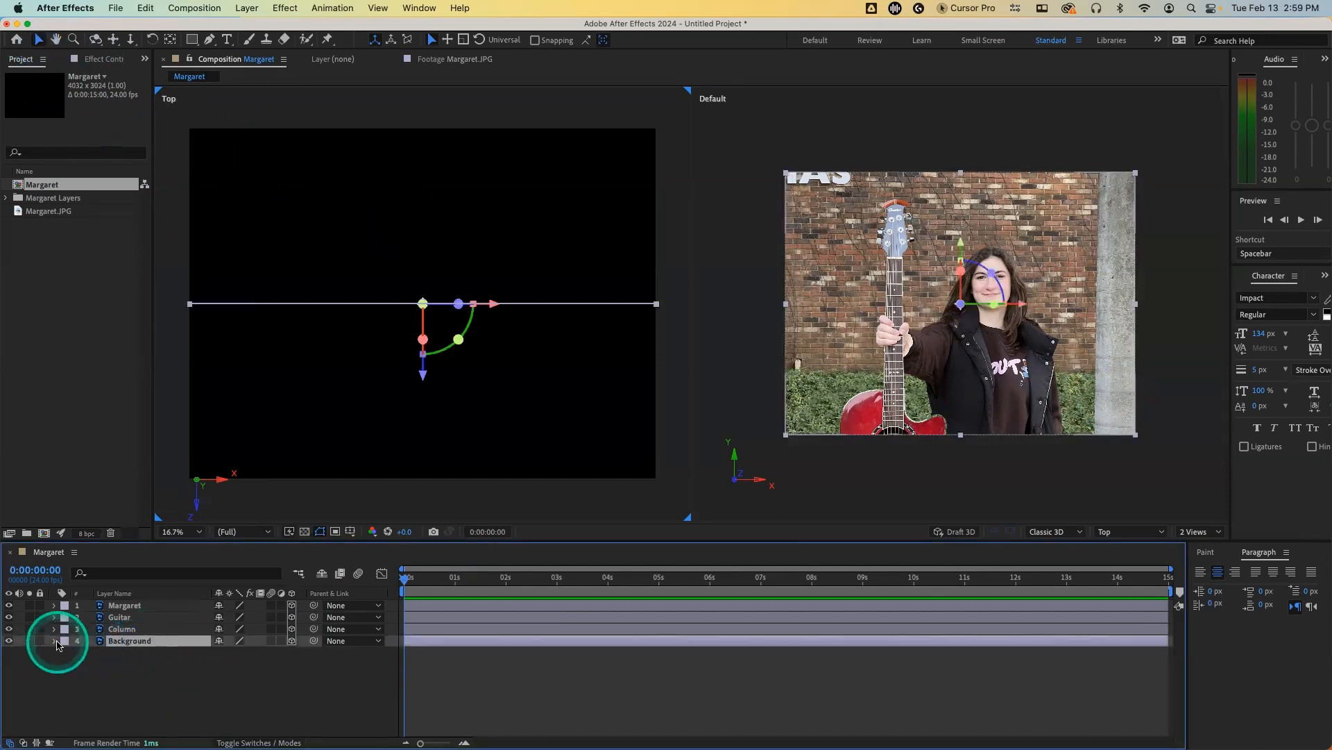
click(61, 640)
click(121, 528)
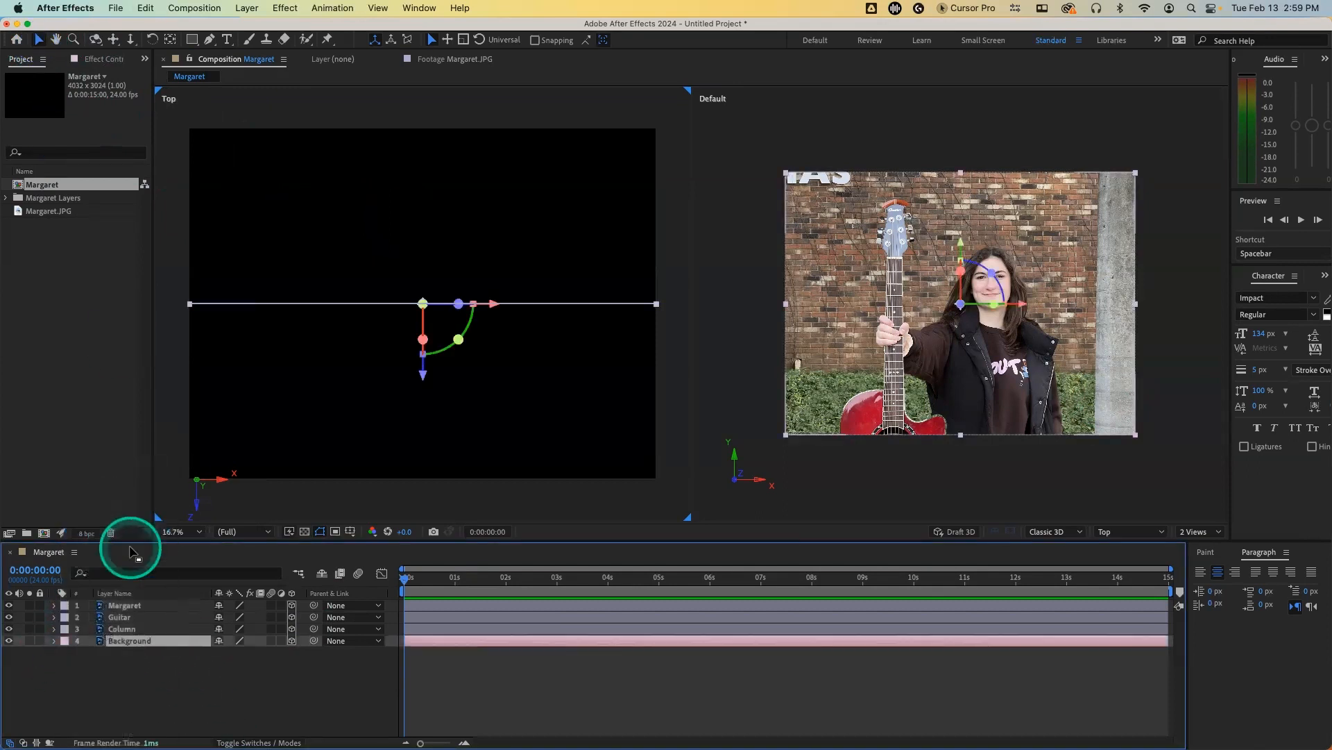
click(60, 644)
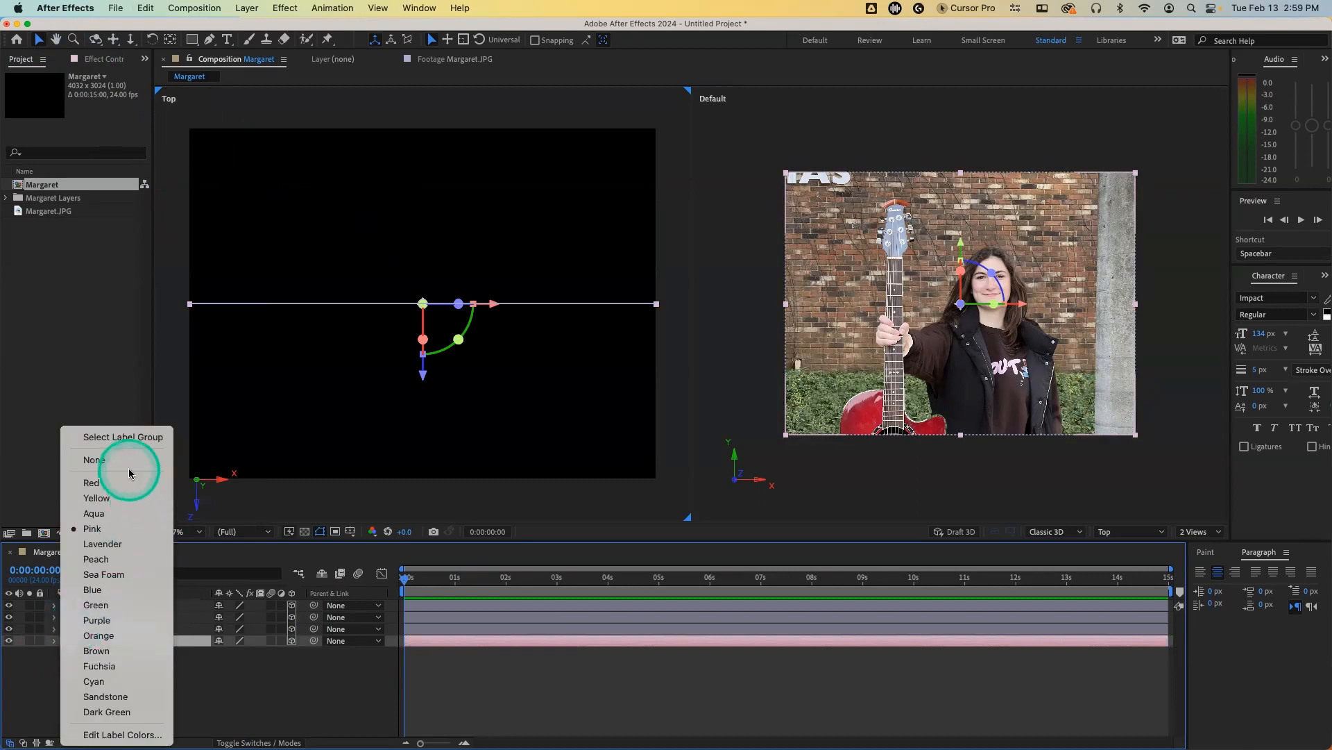
click(127, 485)
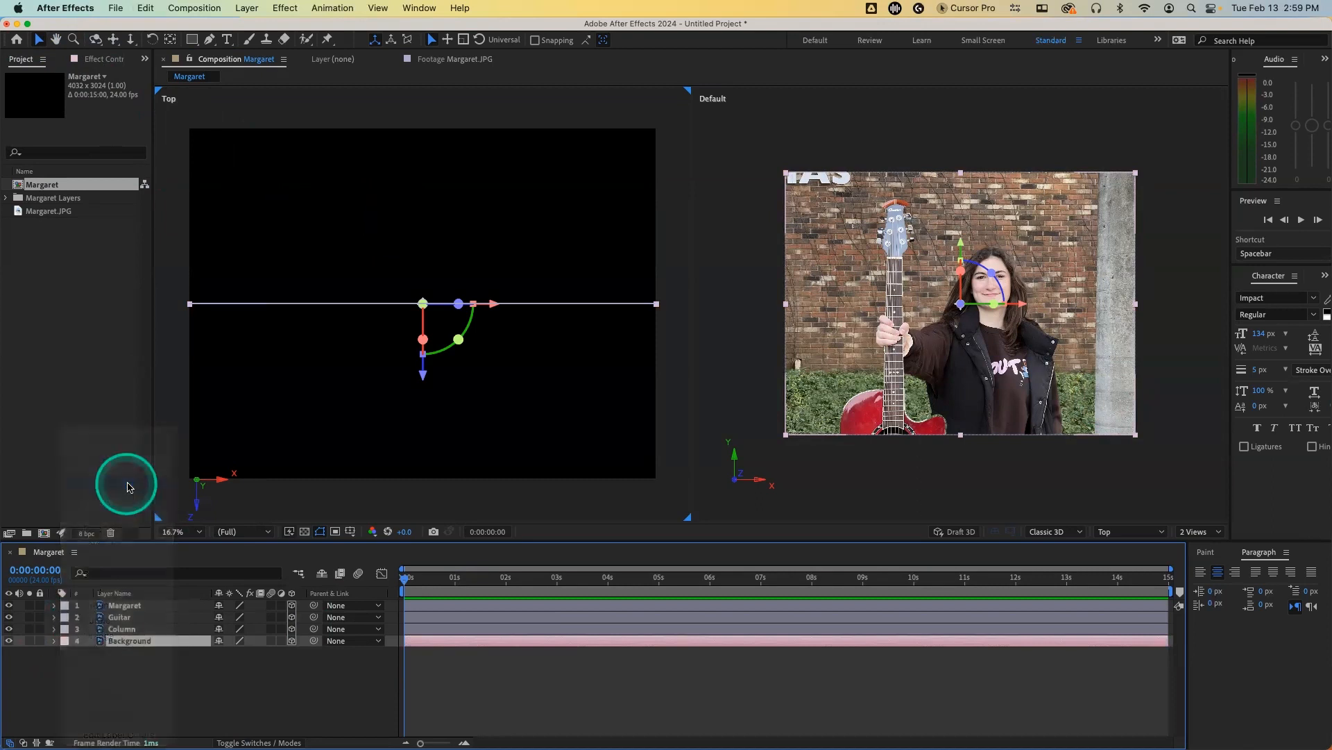
Step: Set the Column layer's label color to Purple and the Guitar layer's label color to Red
click(119, 629)
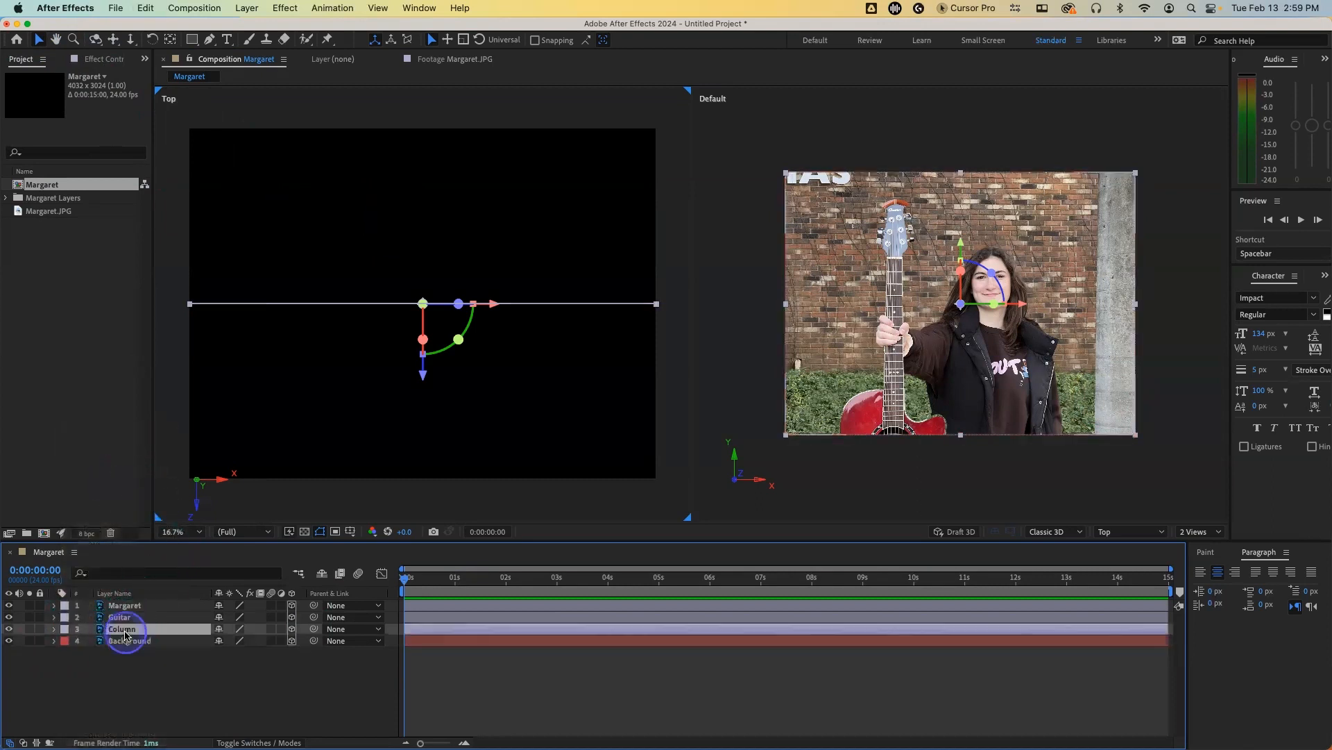
click(65, 629)
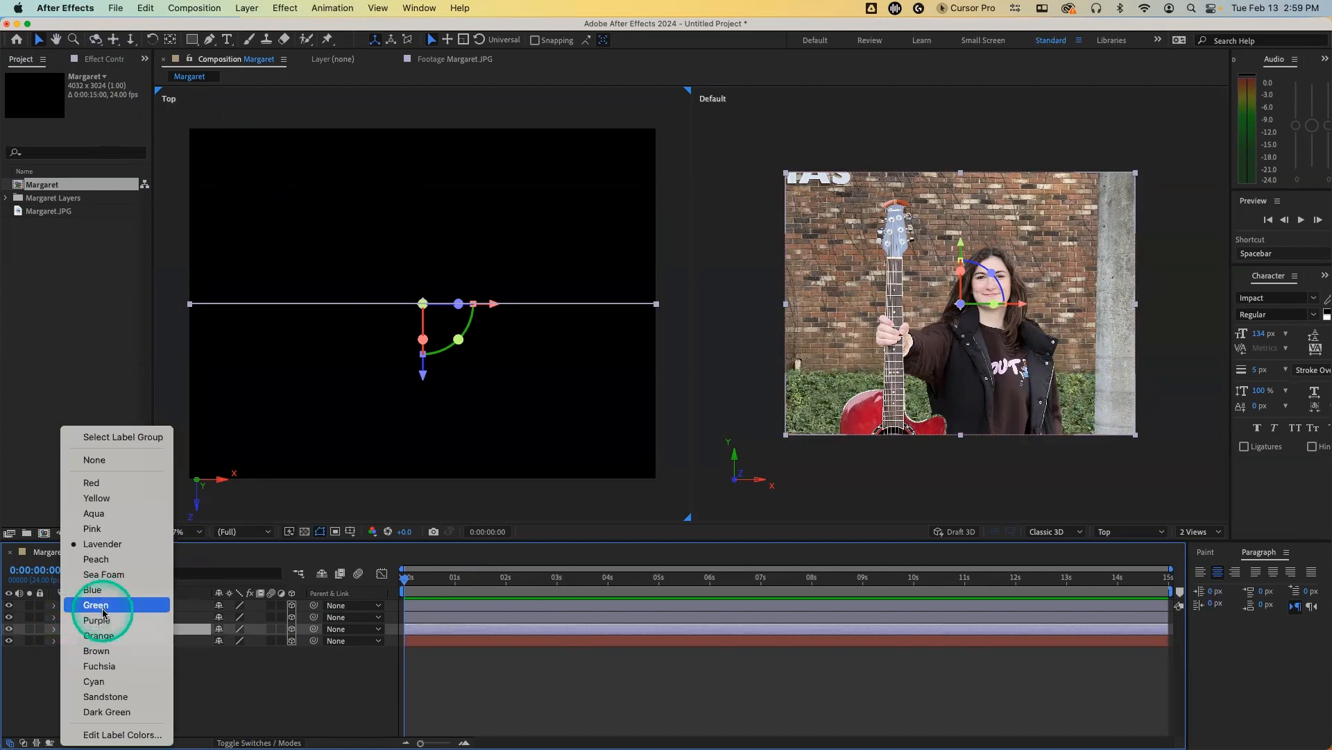
click(102, 619)
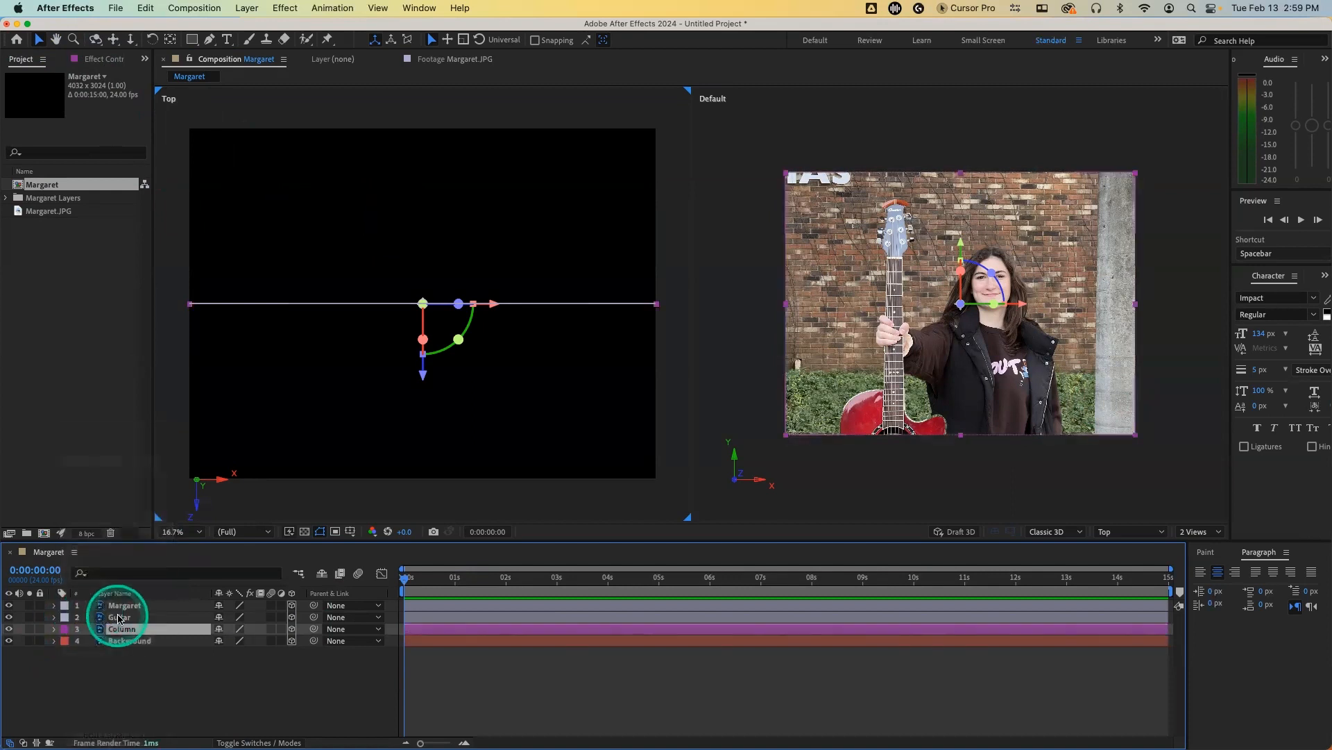
click(118, 617)
click(65, 617)
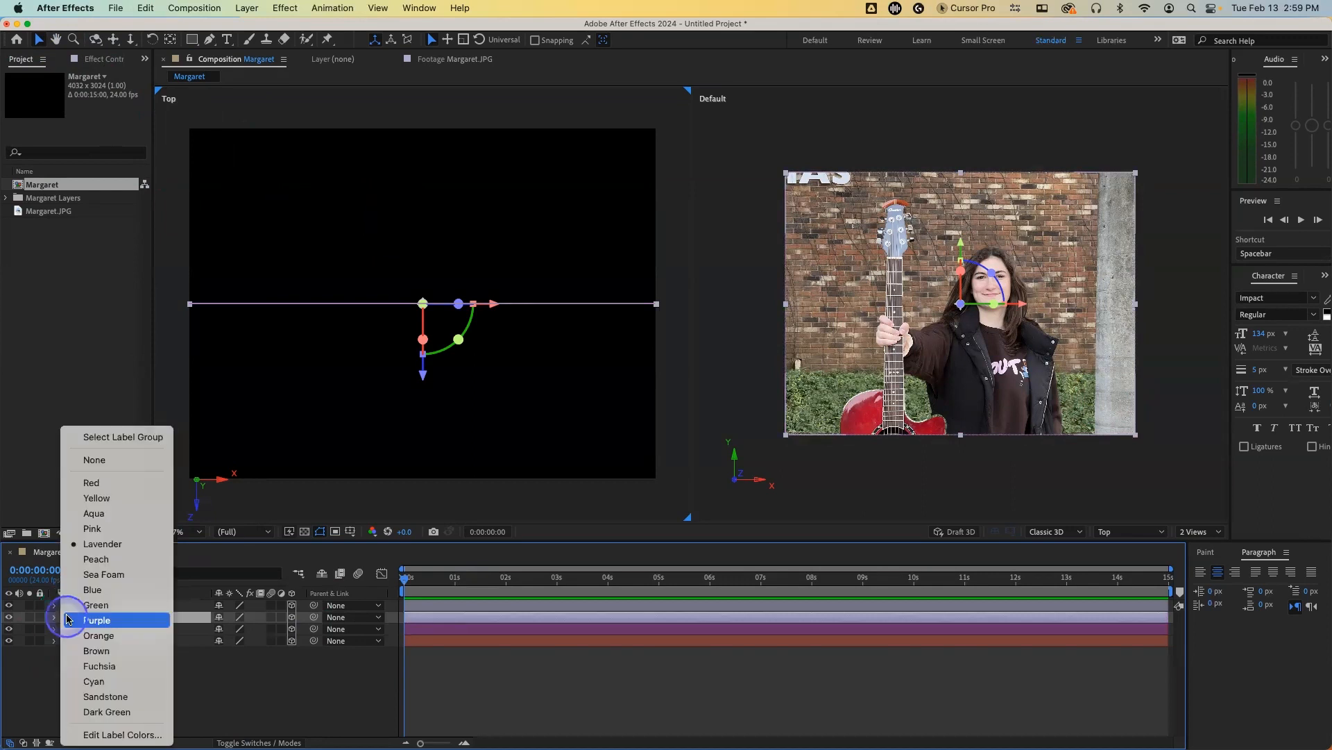
click(90, 482)
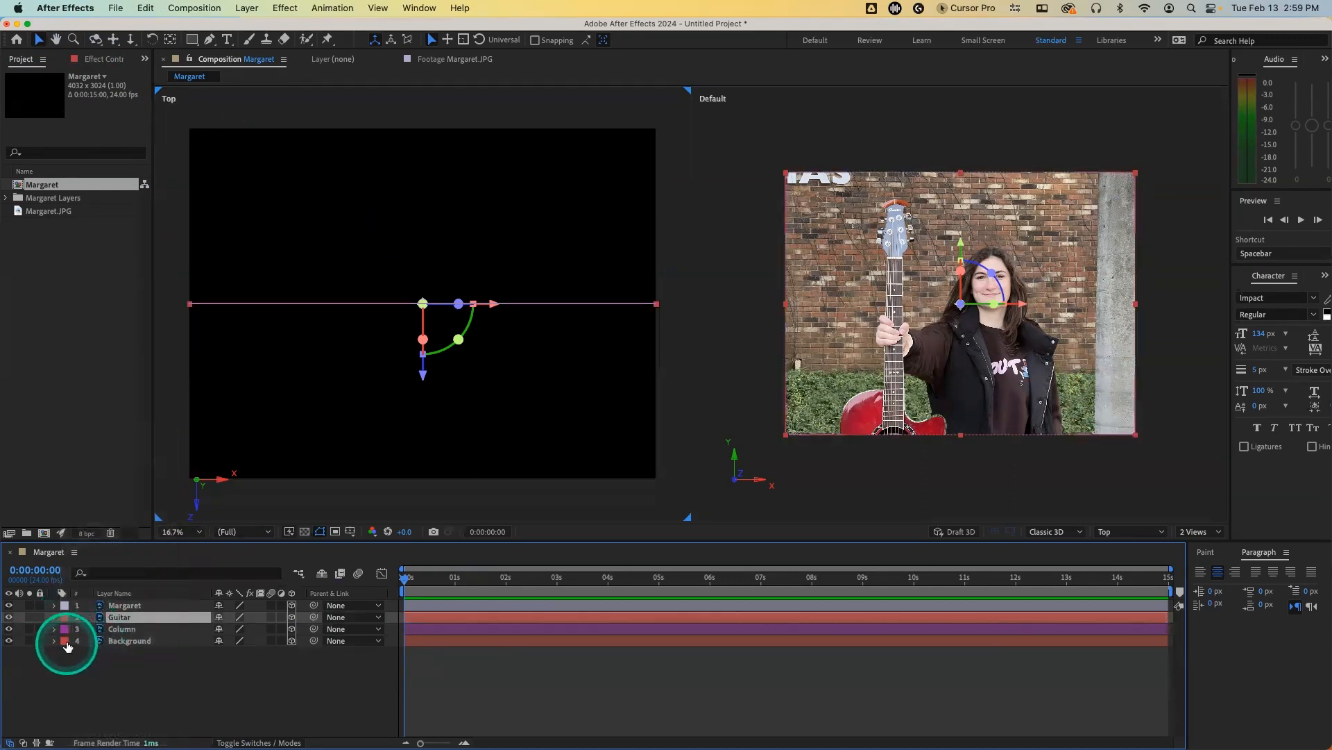
Step: Set the Background layer's label color to Green and the woman layer's label color to Peach
click(65, 641)
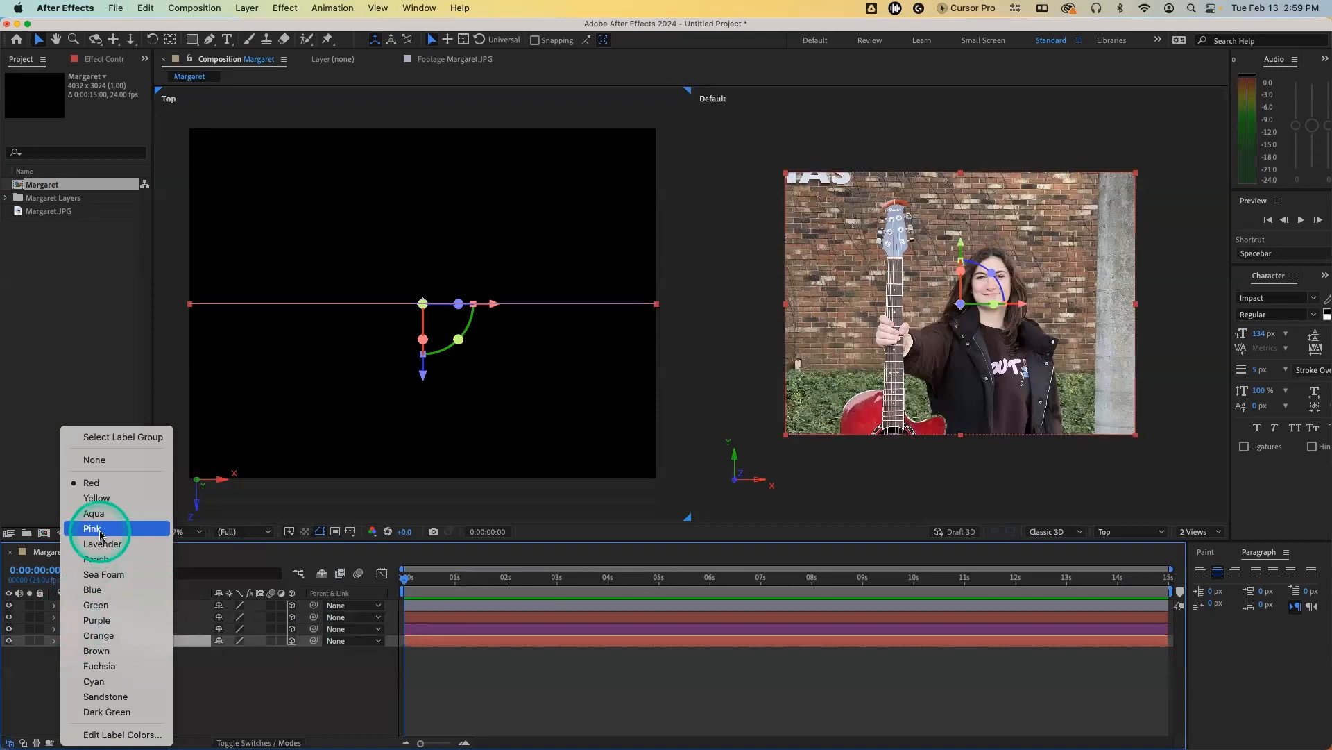
click(119, 605)
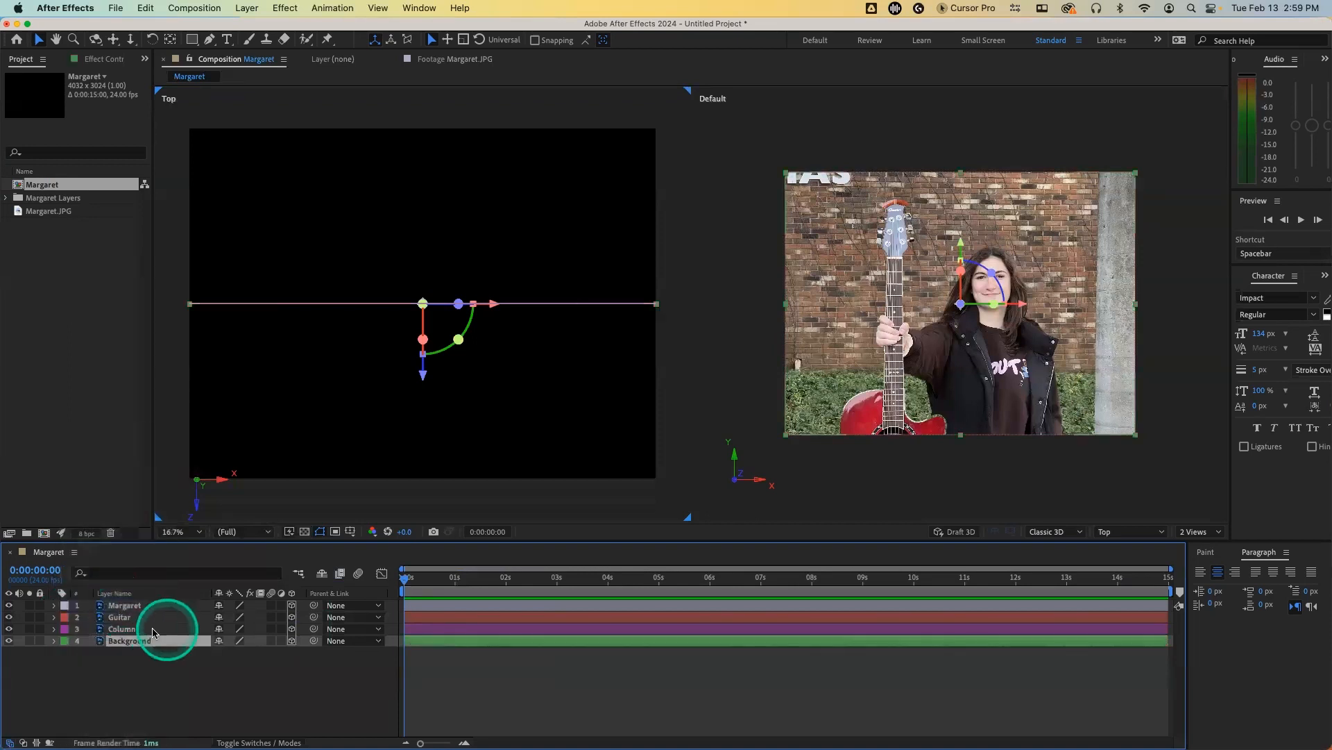
click(101, 607)
click(65, 605)
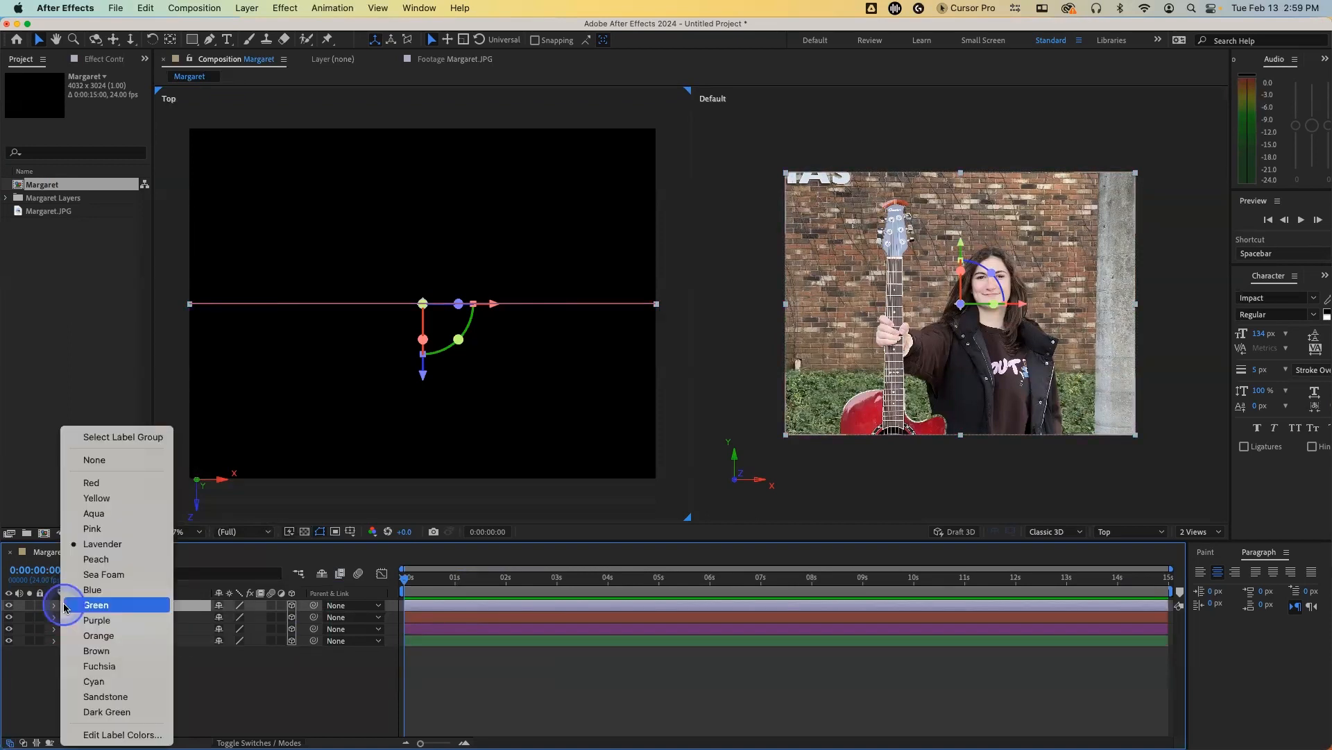
click(90, 559)
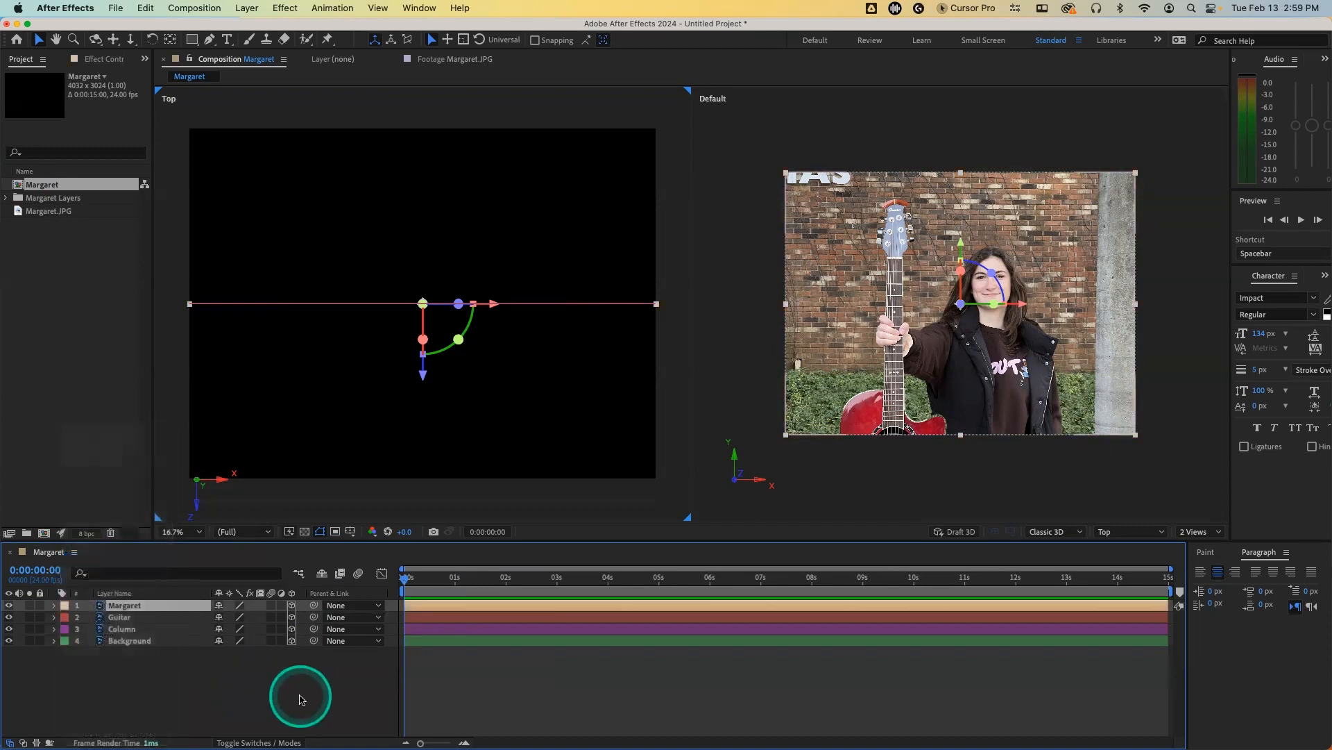
Step: Reveal the Background layer's Position and push the layer back in depth to a Z value of 3000
click(132, 640)
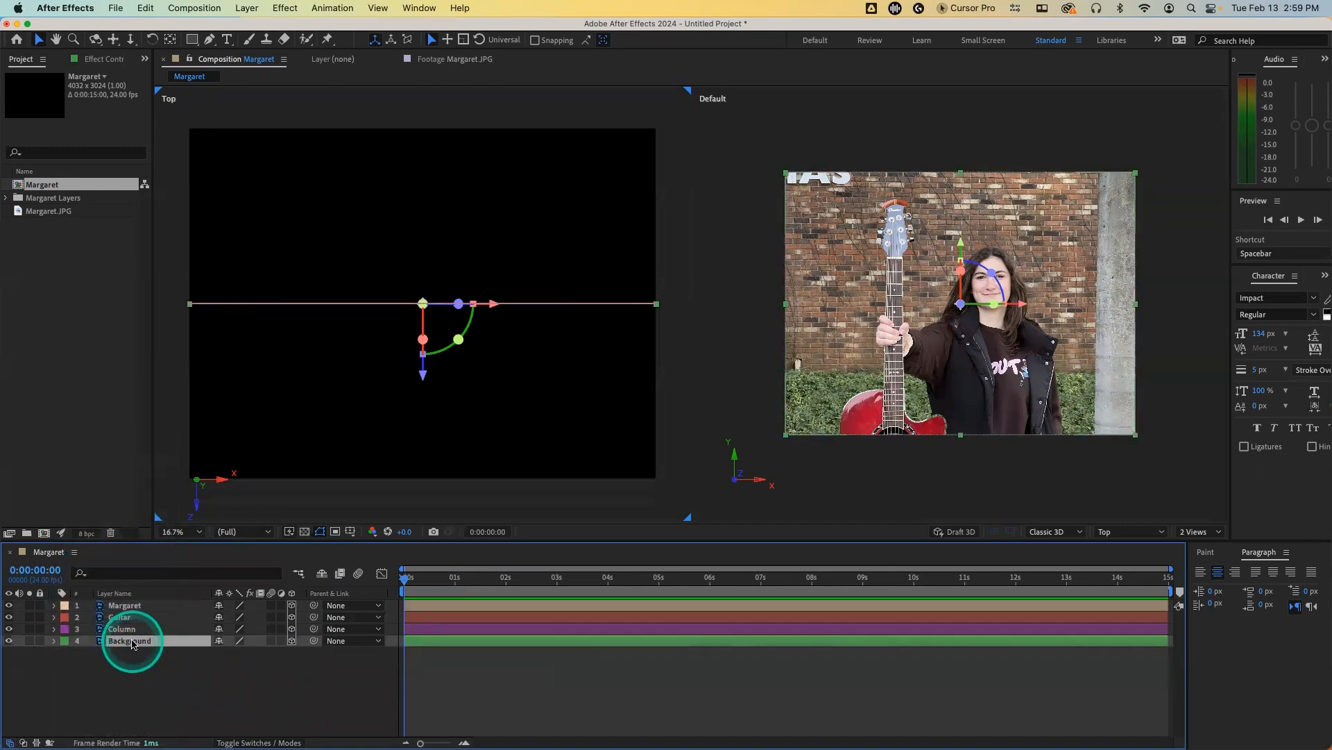
key(p)
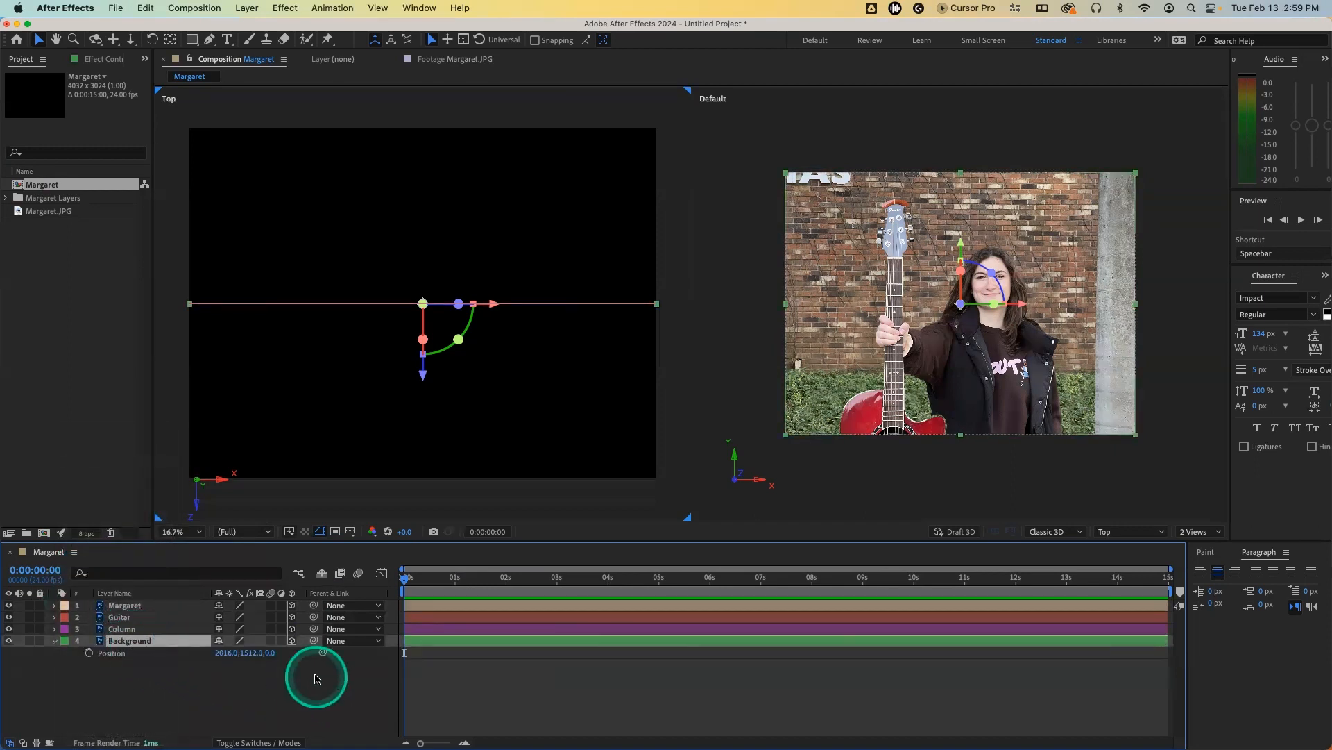
drag(271, 652, 452, 653)
click(277, 653)
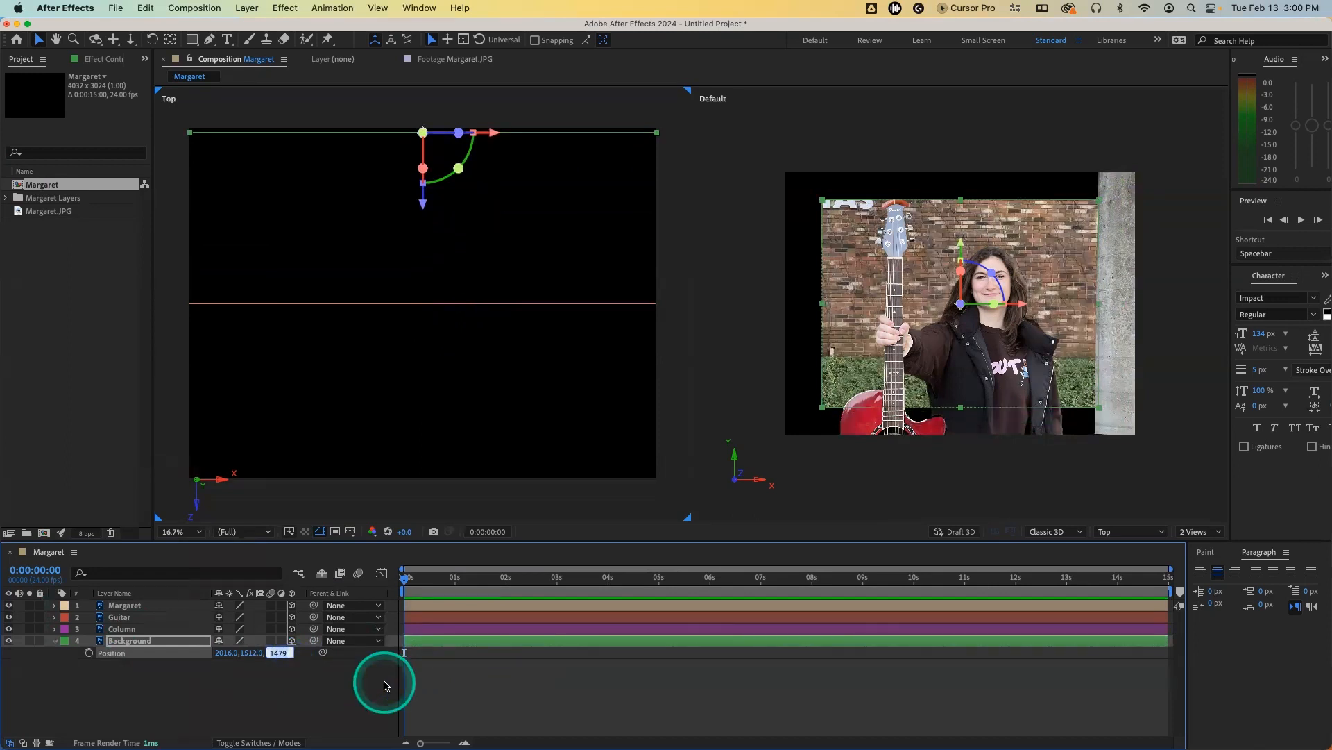
text(2000)
key(Return)
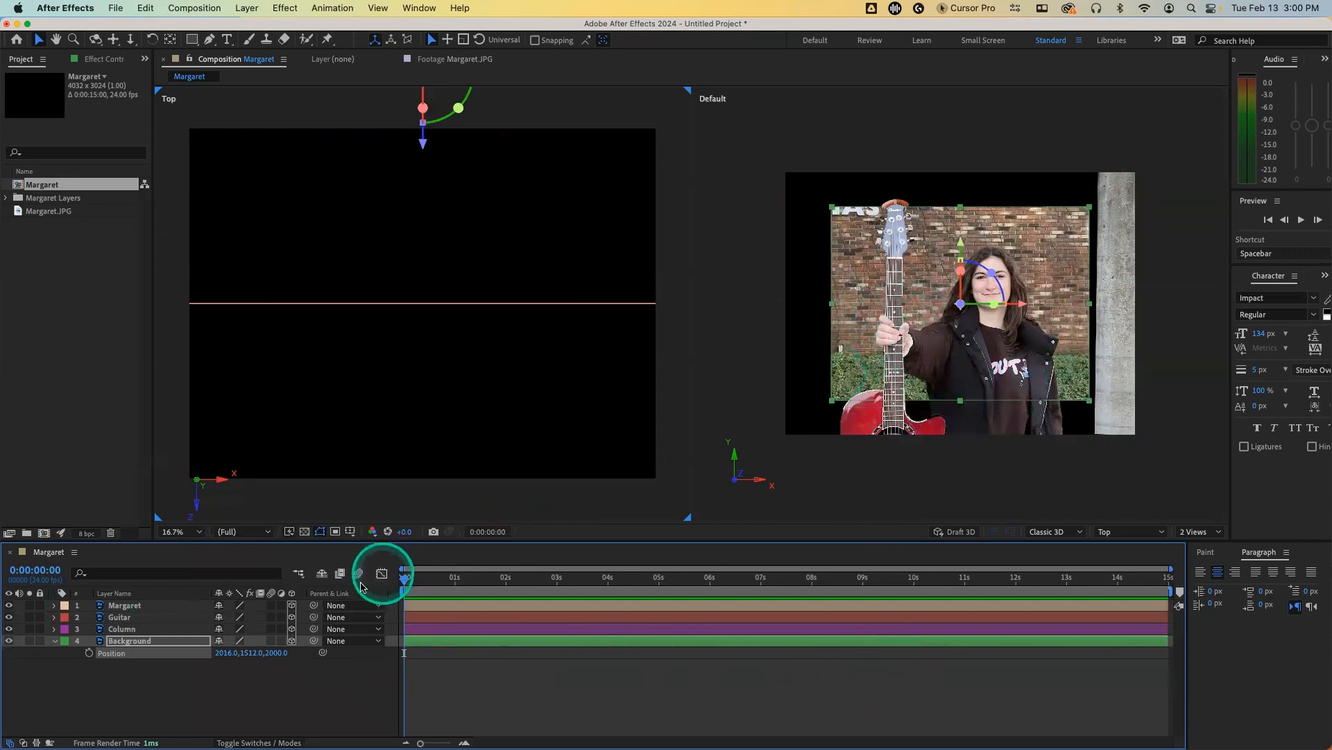
click(279, 653)
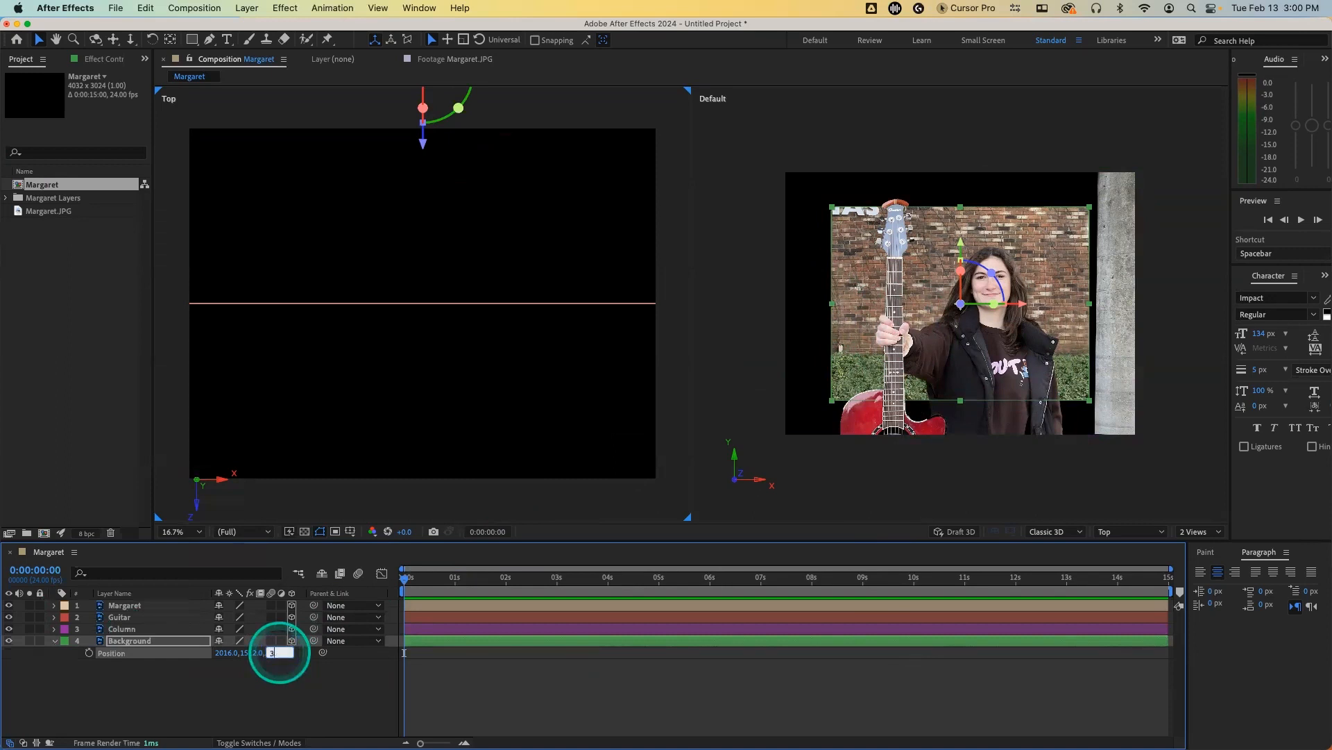
key(Return)
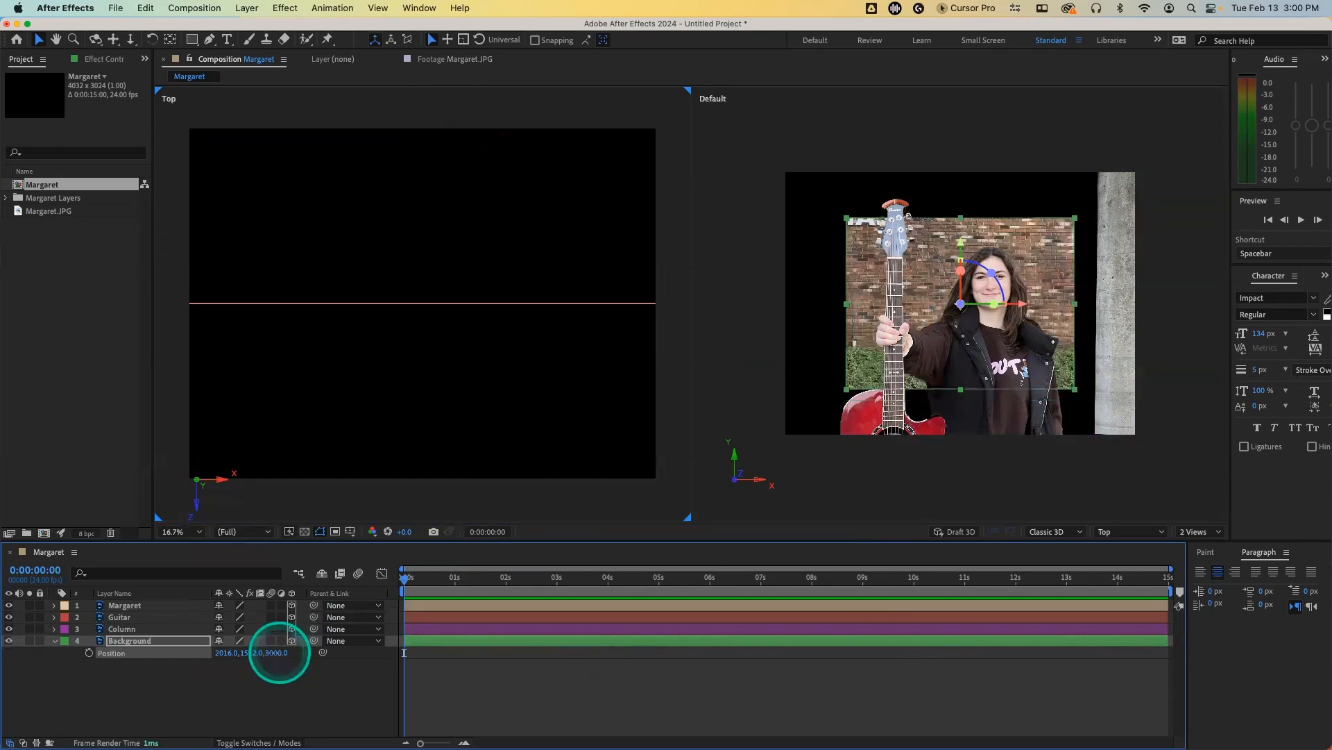
Step: Reveal the Background layer's Scale and enlarge it uniformly to 154% so it fills the frame again
key(s)
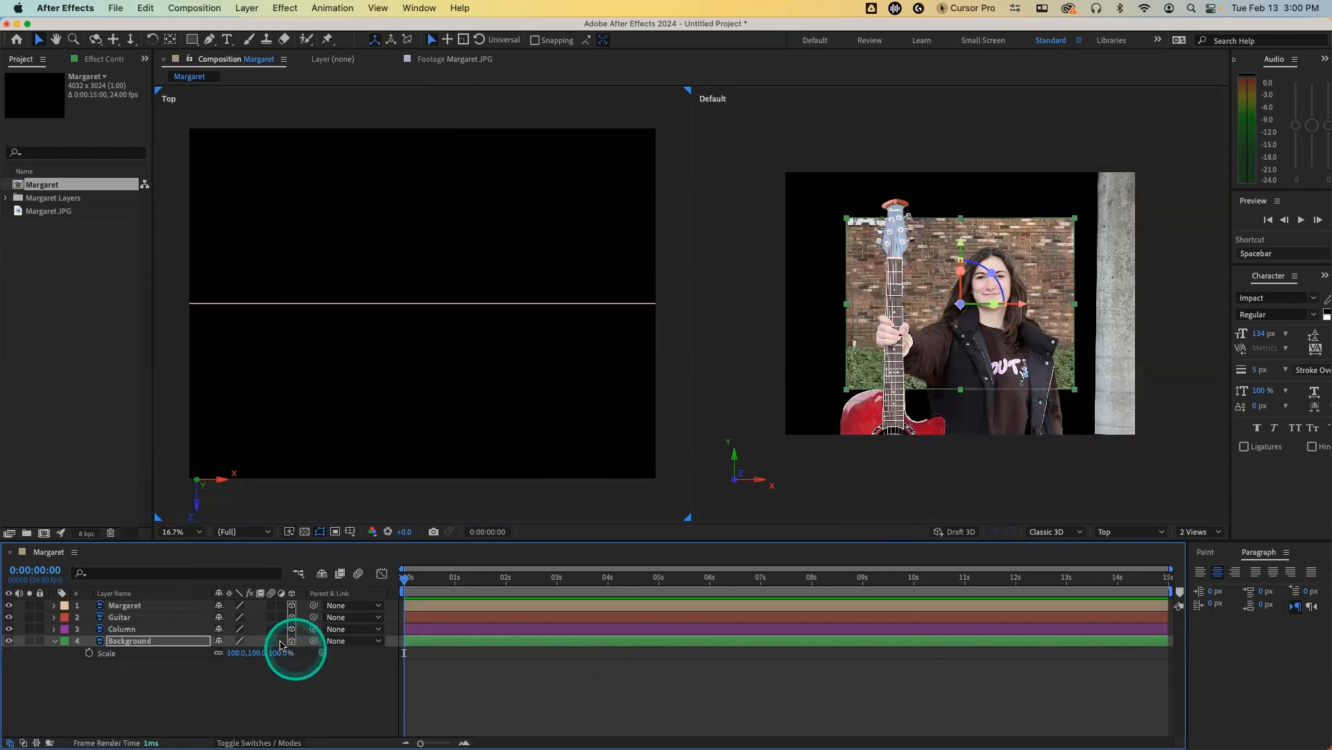
mouse_move(239, 655)
mouse_down()
mouse_move(275, 651)
mouse_move(256, 654)
mouse_up()
click(240, 653)
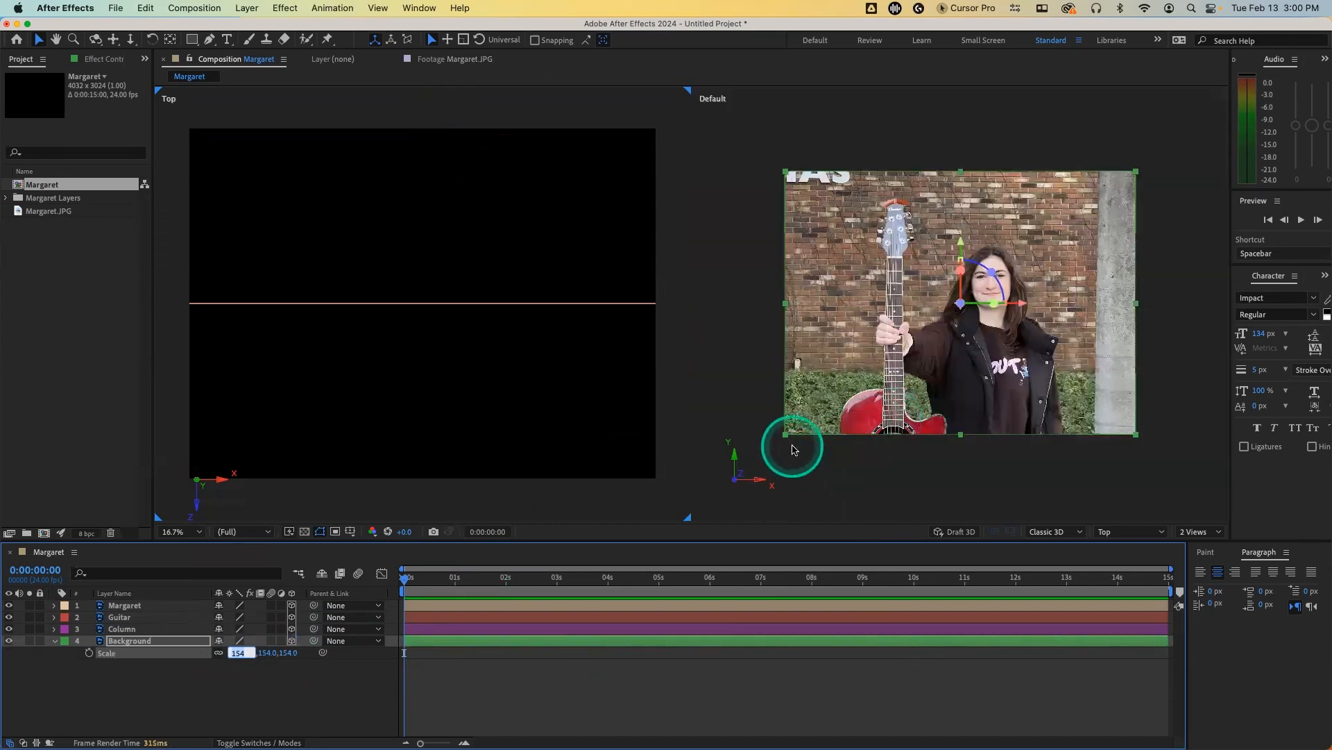
click(175, 640)
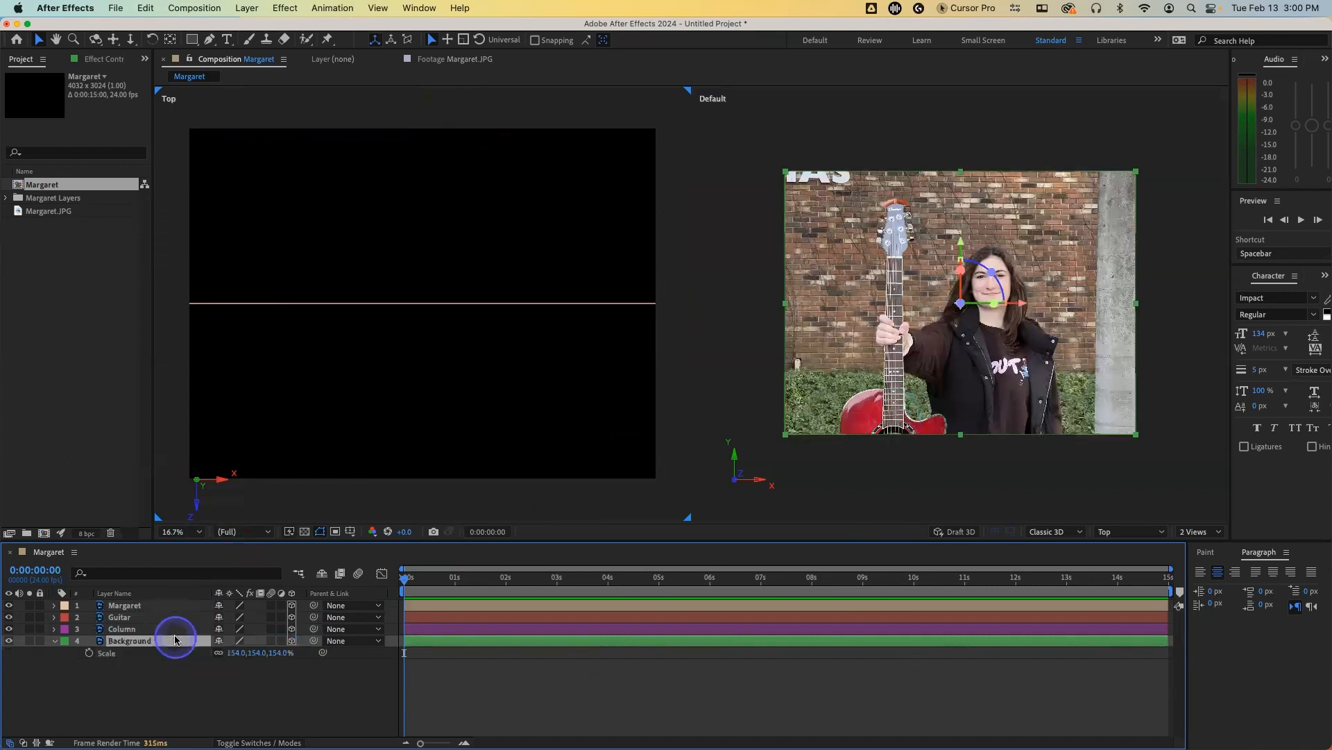
right_click(175, 640)
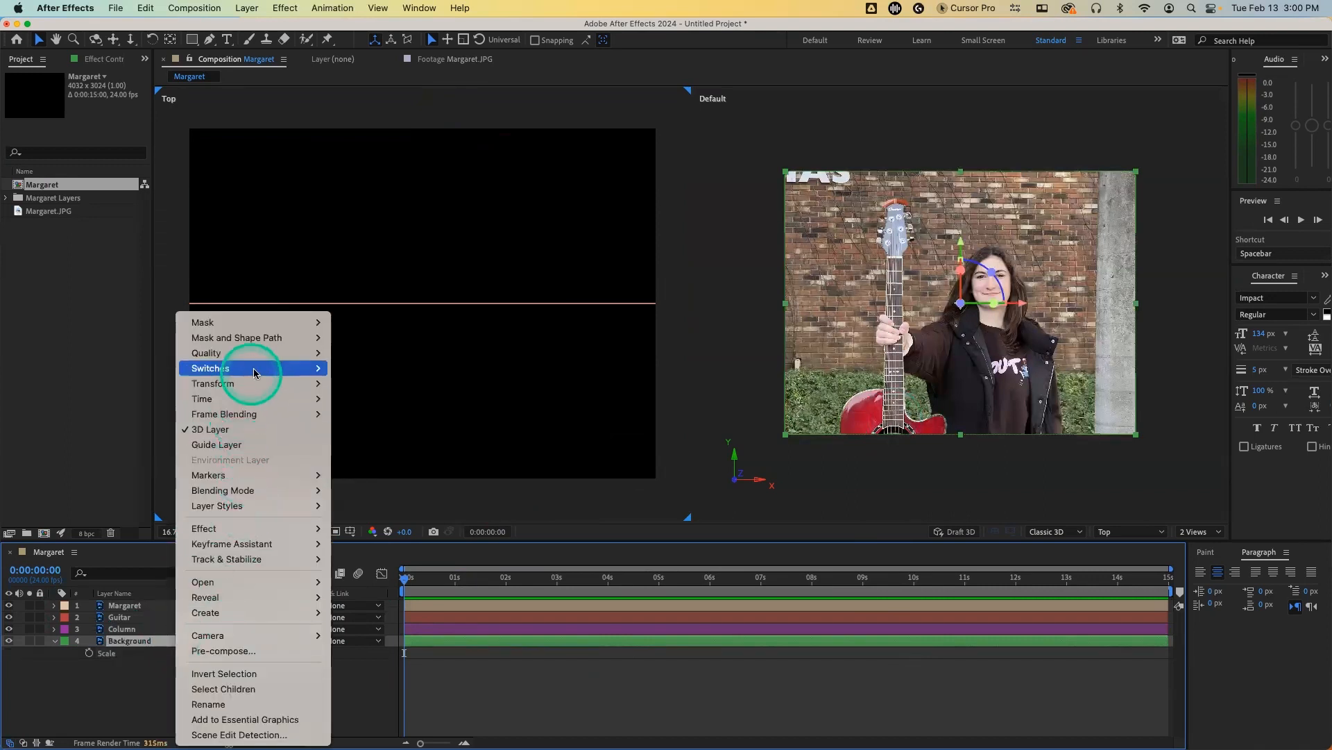
mouse_move(256, 384)
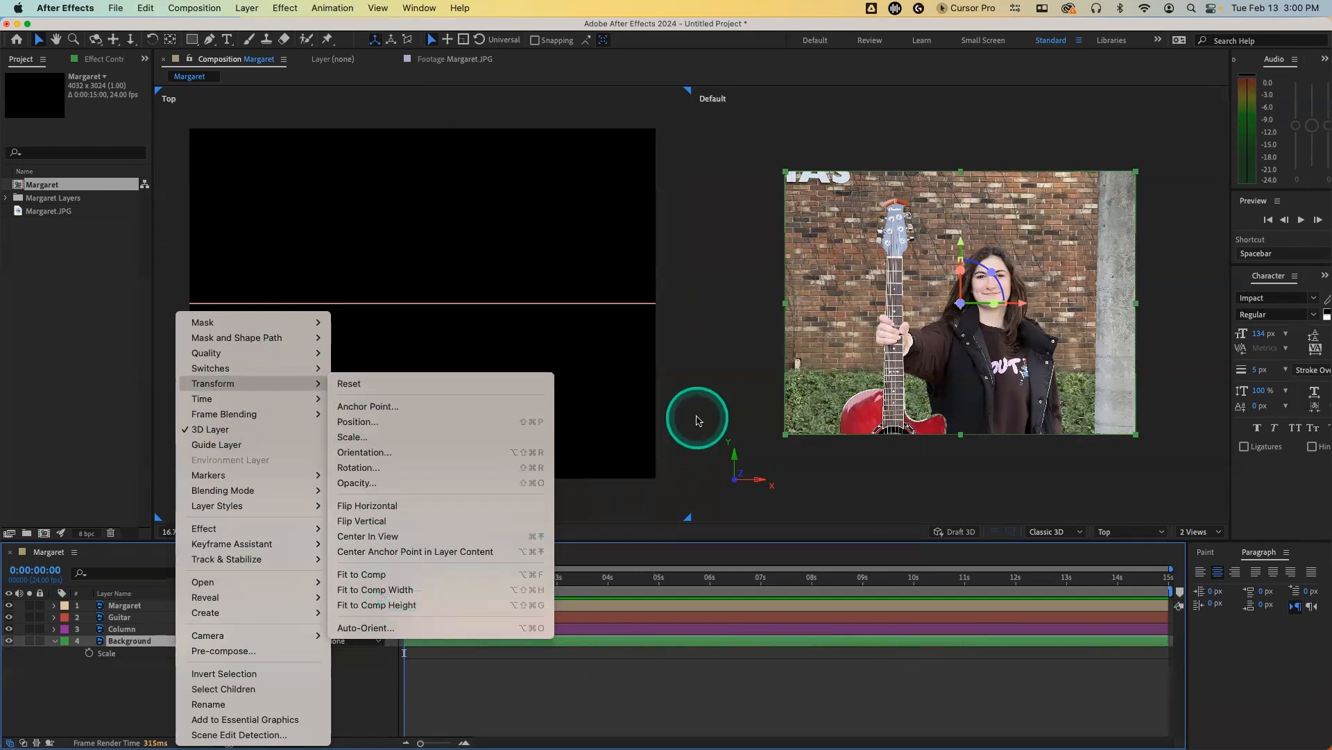
click(837, 482)
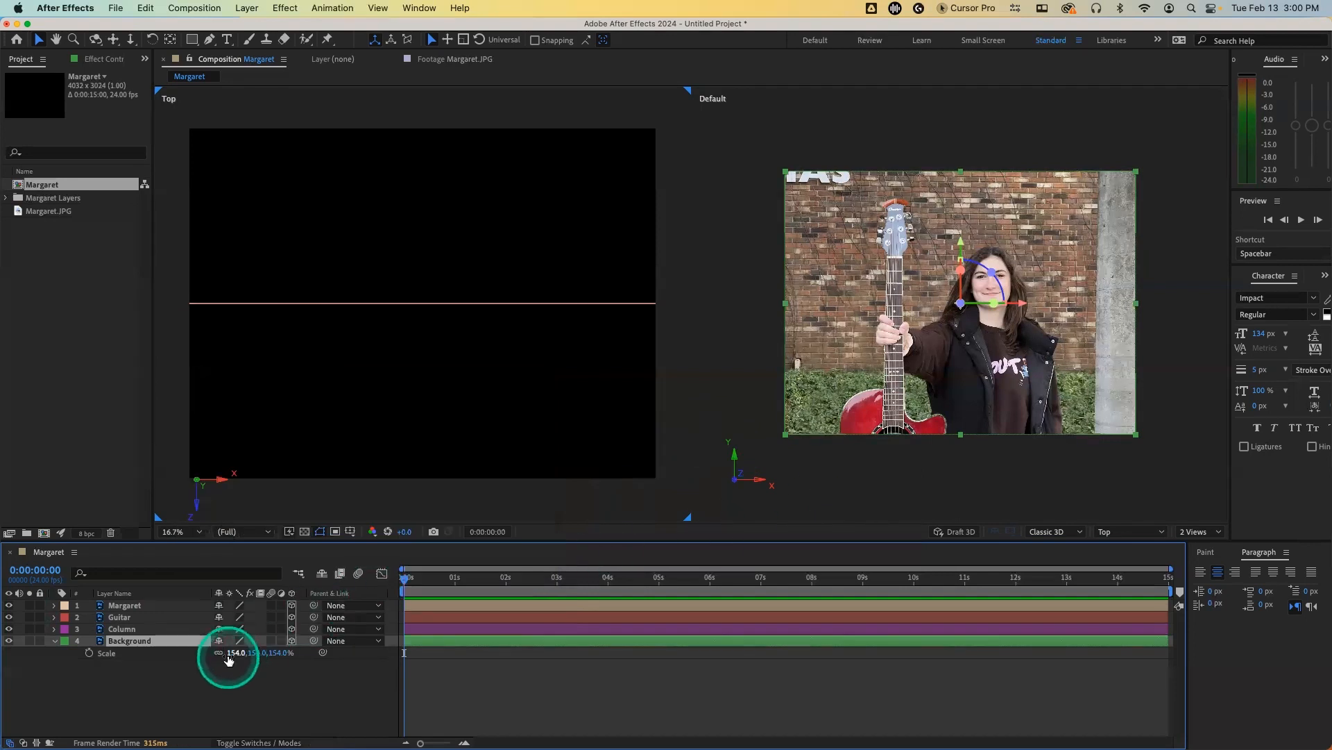
drag(233, 656, 240, 656)
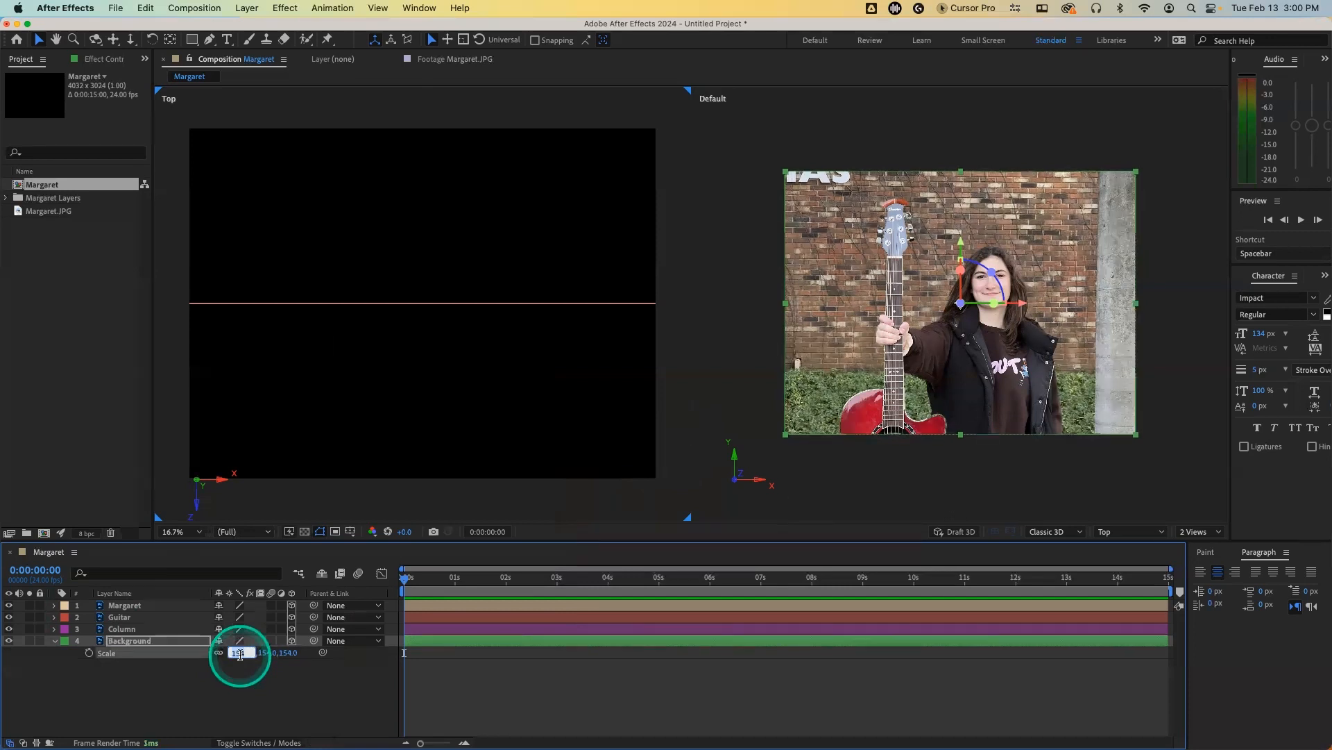
click(260, 711)
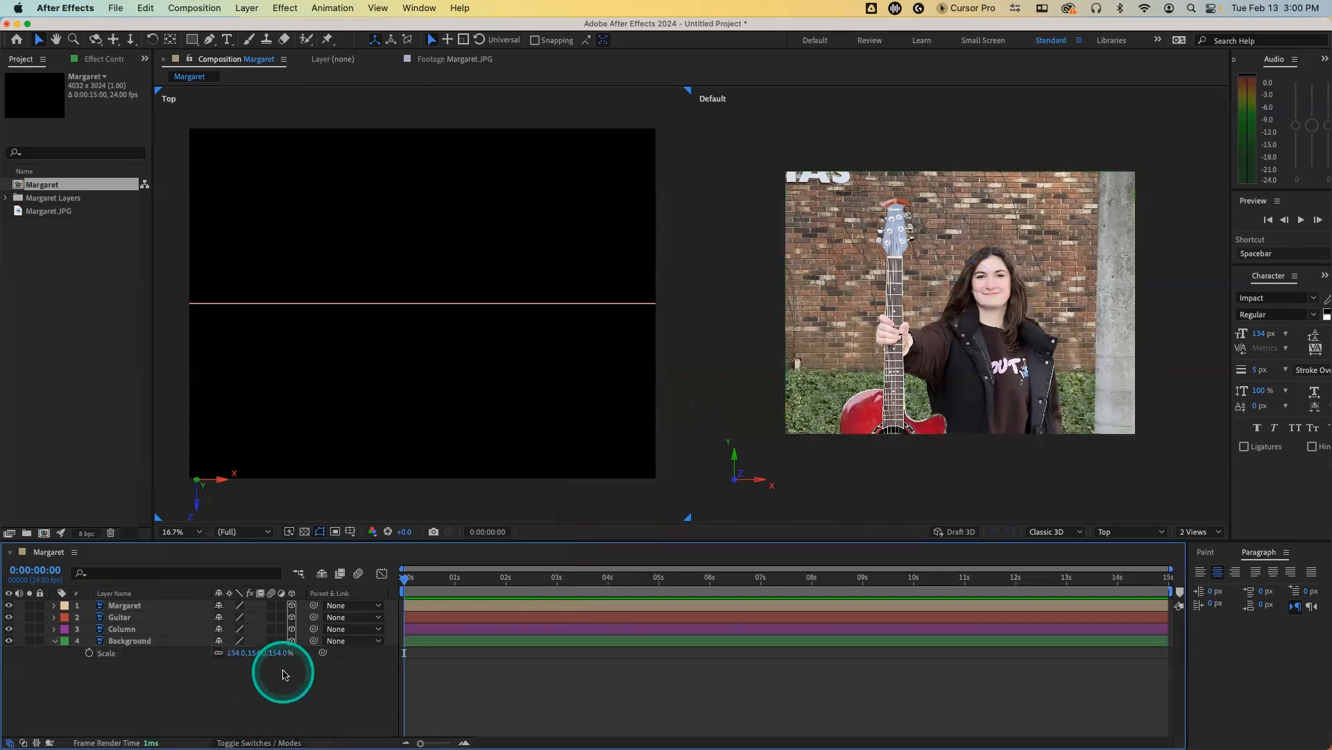
Step: Examine the depth spacing of the layers in the Top view at 6.25% magnification
key(period)
key(period)
key(period)
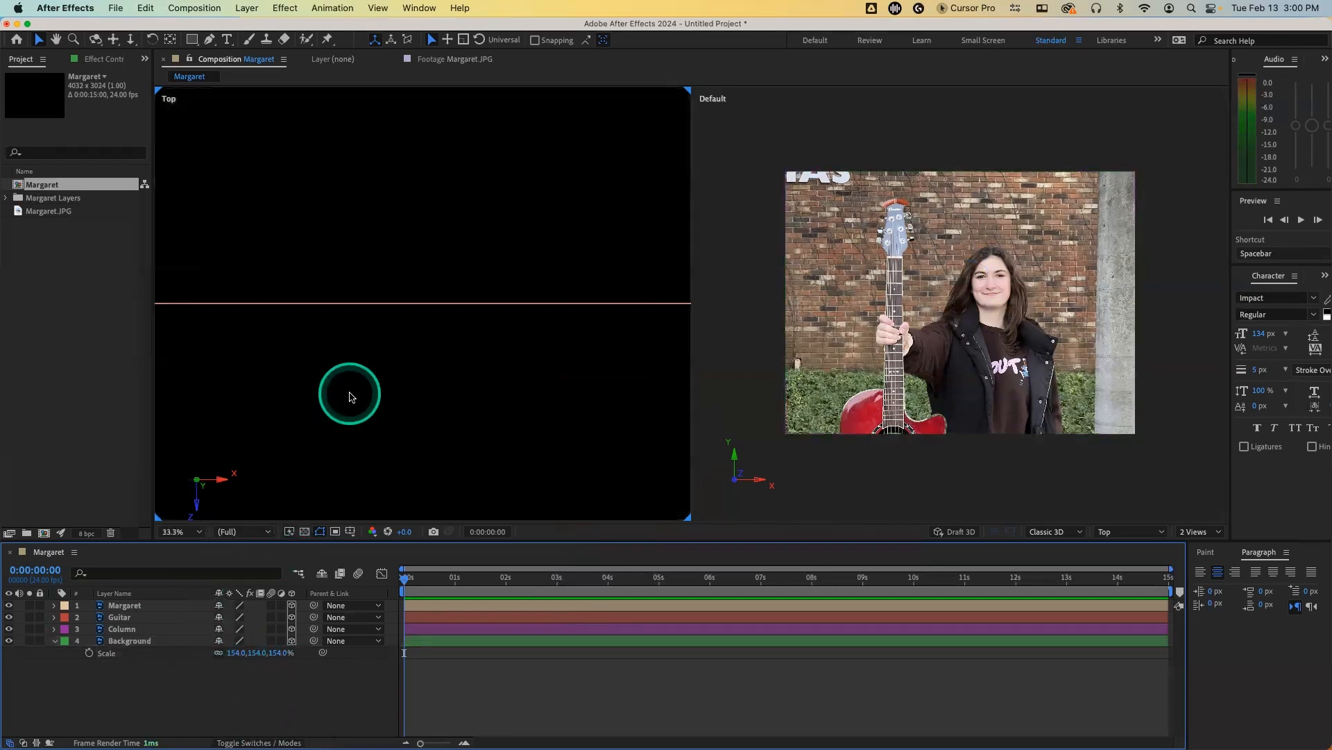
key(period)
key(period)
key(period)
key(comma)
key(comma)
key(comma)
key(comma)
key(comma)
key(comma)
key(comma)
key(comma)
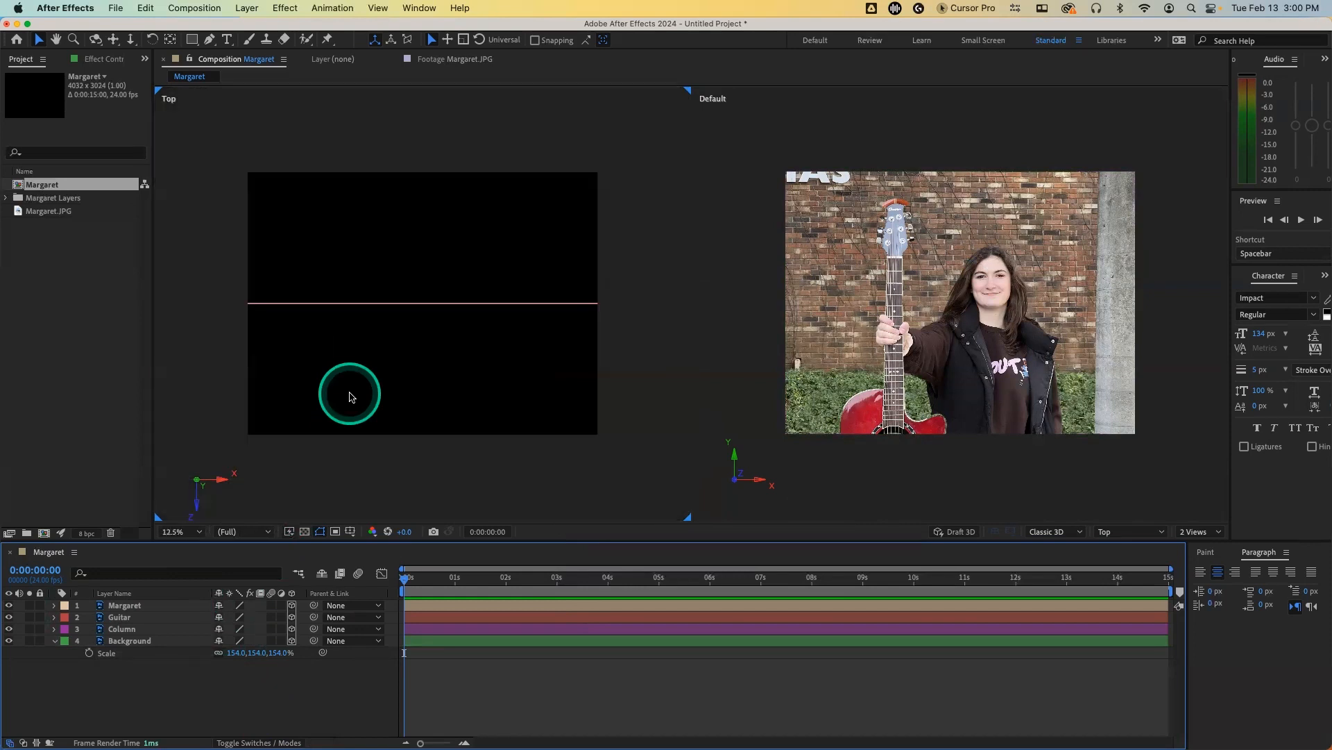
key(comma)
key(period)
key(comma)
drag(135, 573, 132, 635)
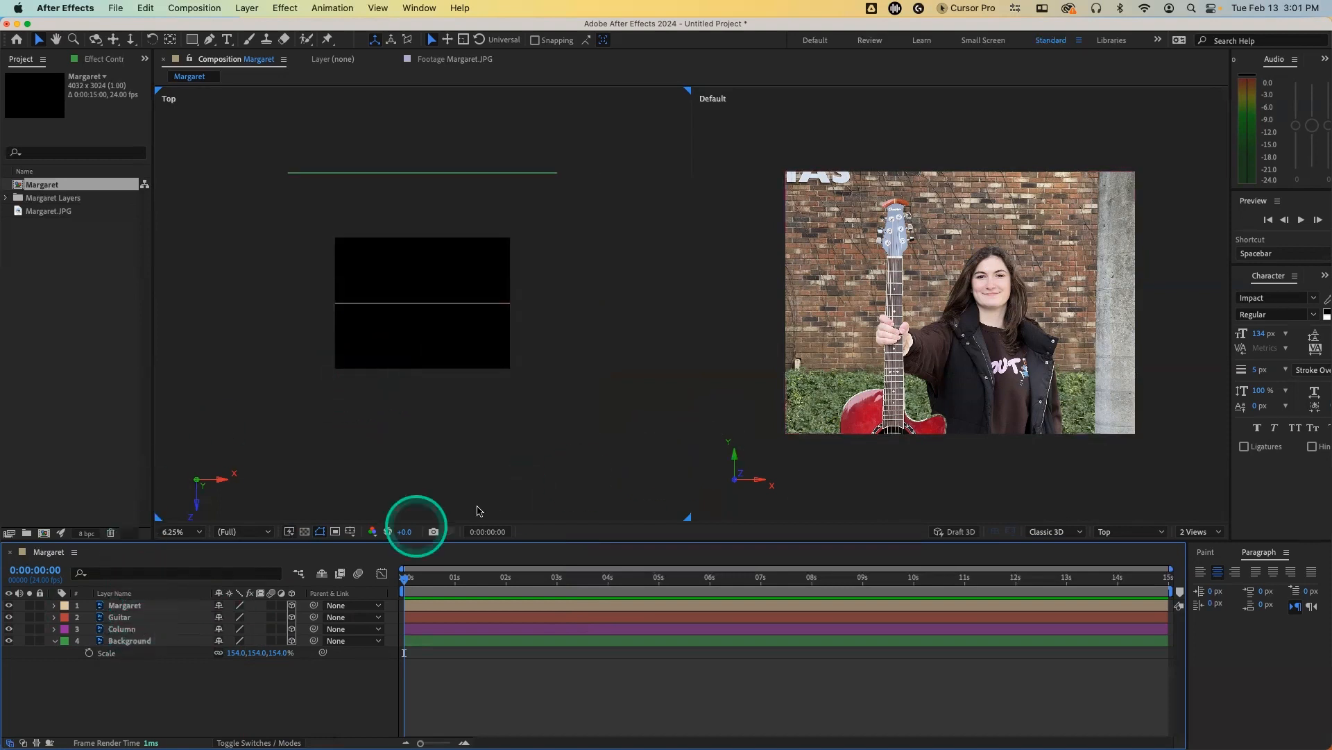
Step: Reveal the Column layer's Position and push the layer back in depth to a Z value of 1000
click(123, 628)
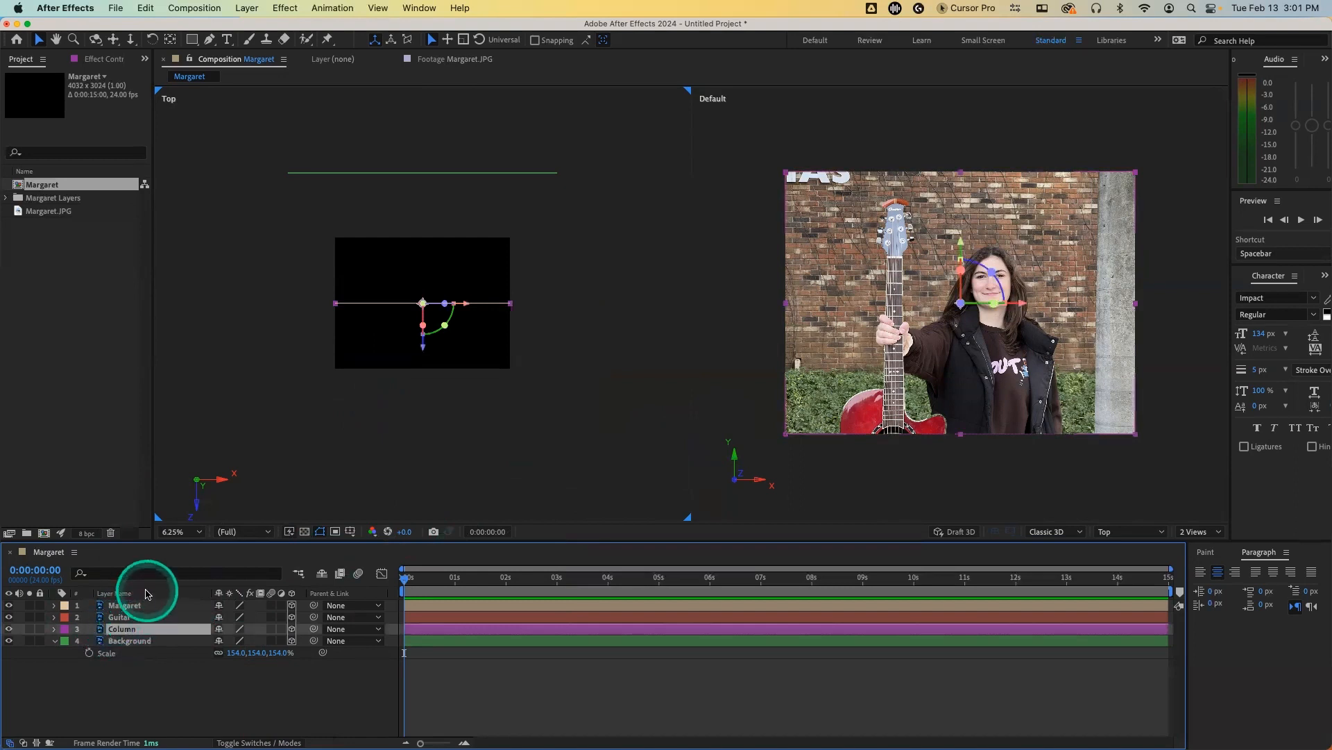
key(p)
click(274, 641)
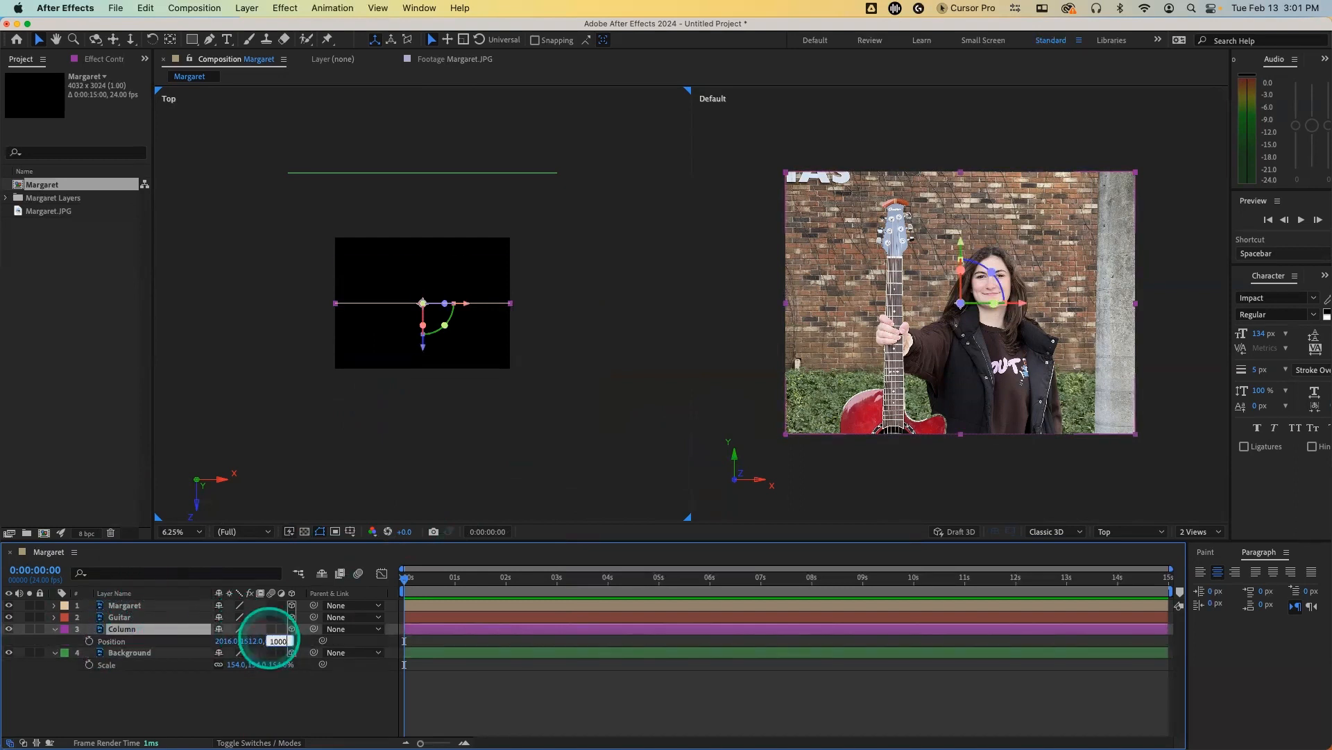
key(Return)
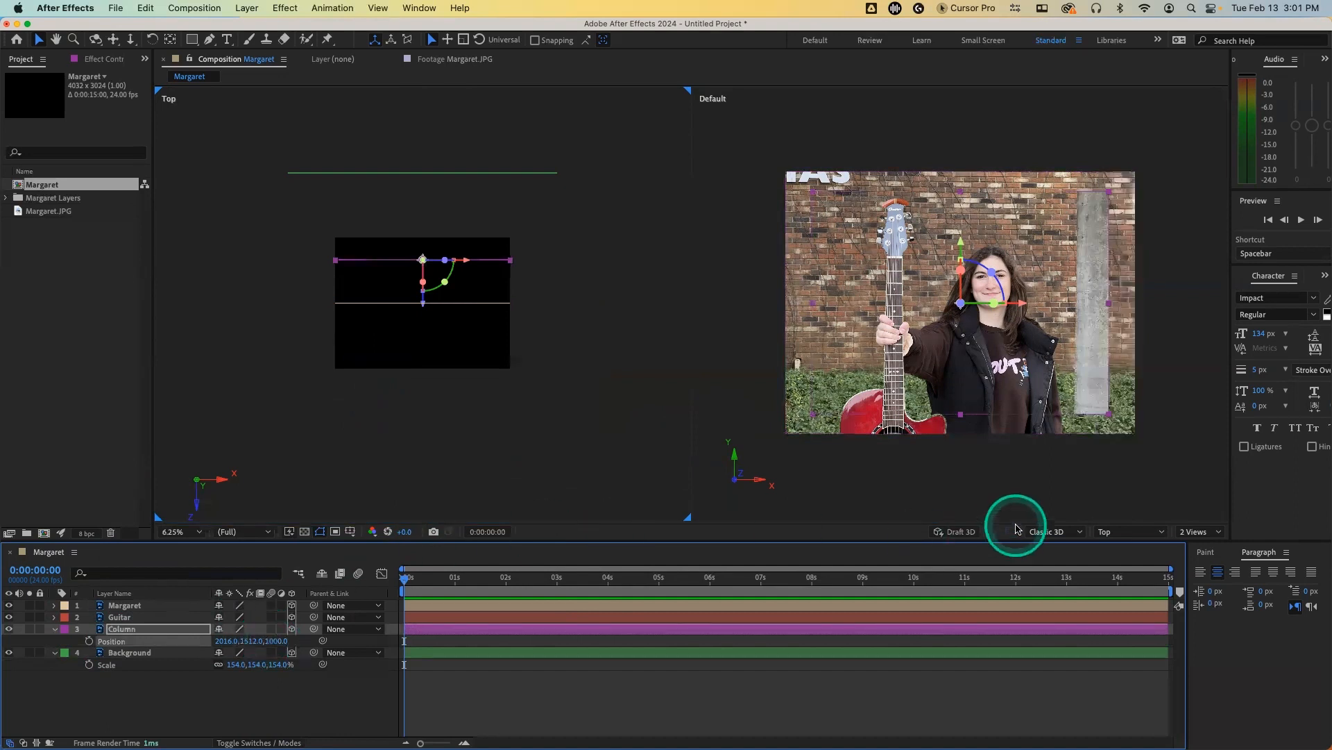
Step: Reveal the Column layer's Scale and enlarge it uniformly to 118% so it fills the frame again
key(s)
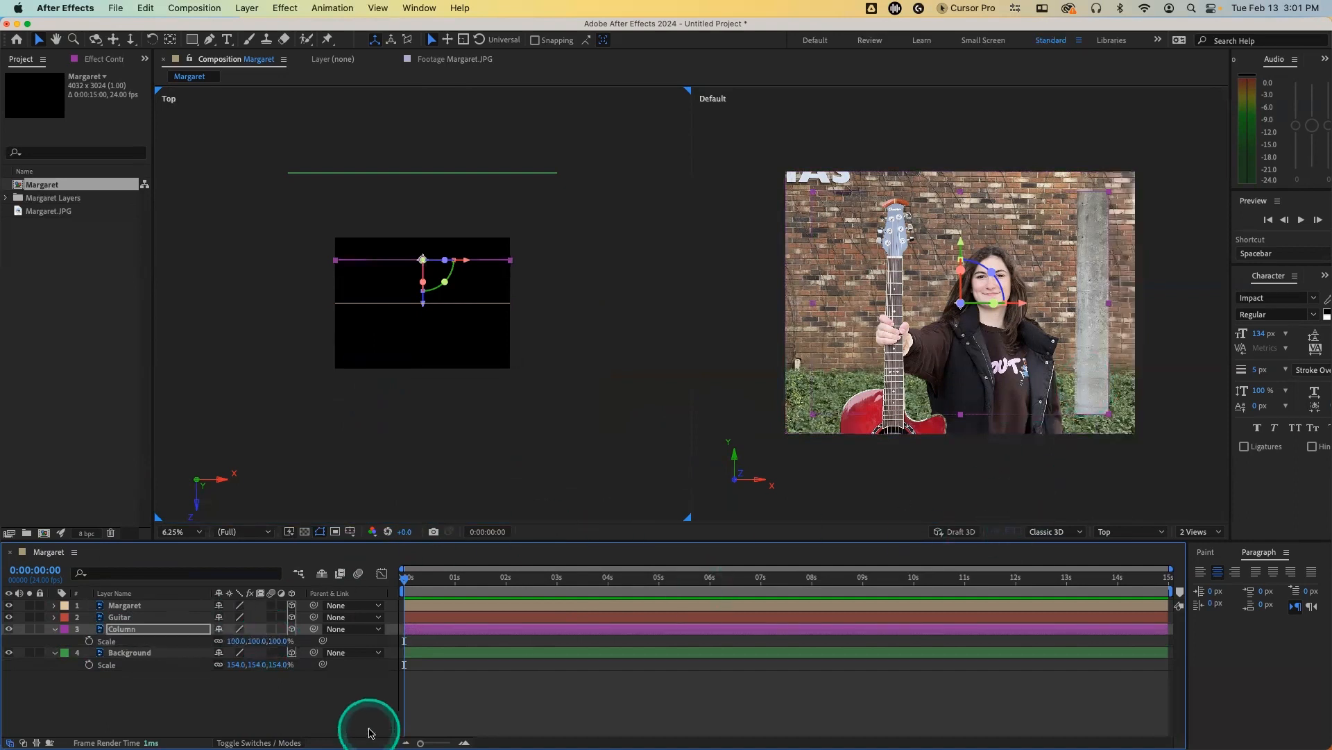
drag(236, 644, 252, 645)
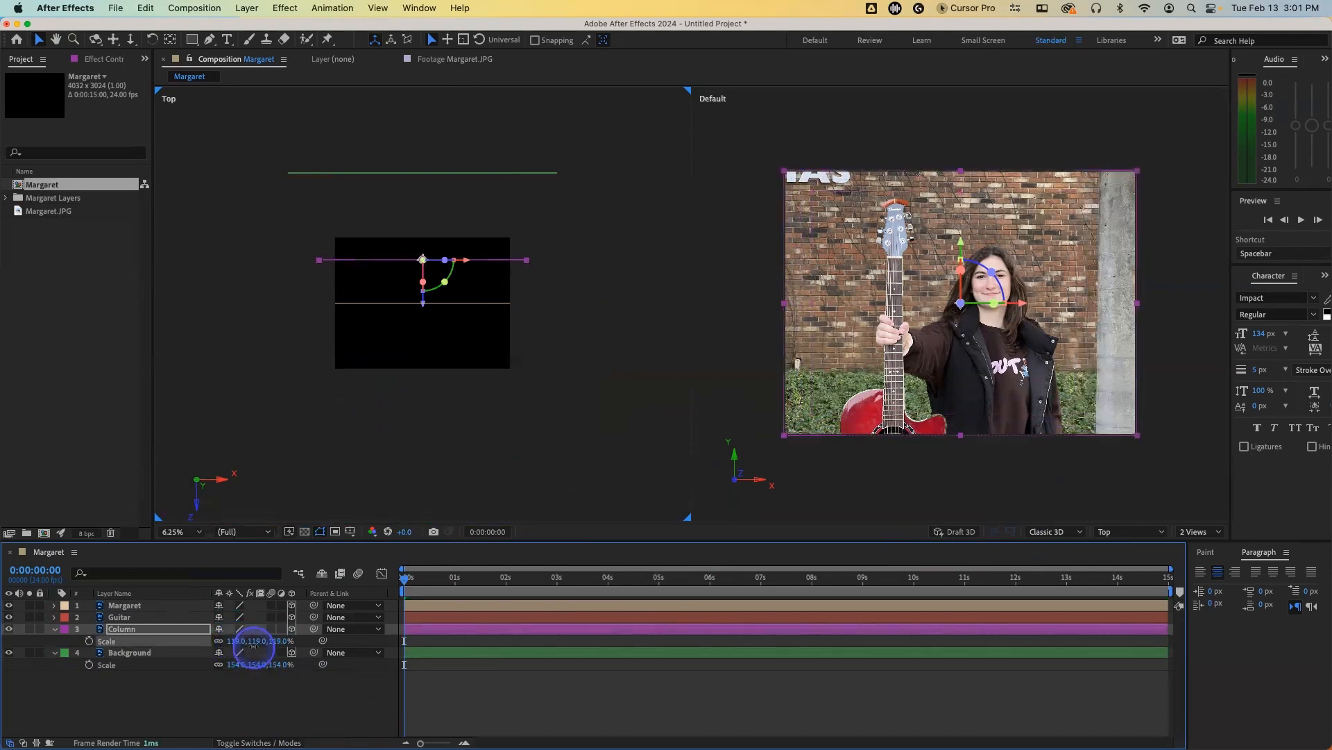
click(236, 640)
key(Down)
key(Down)
key(Up)
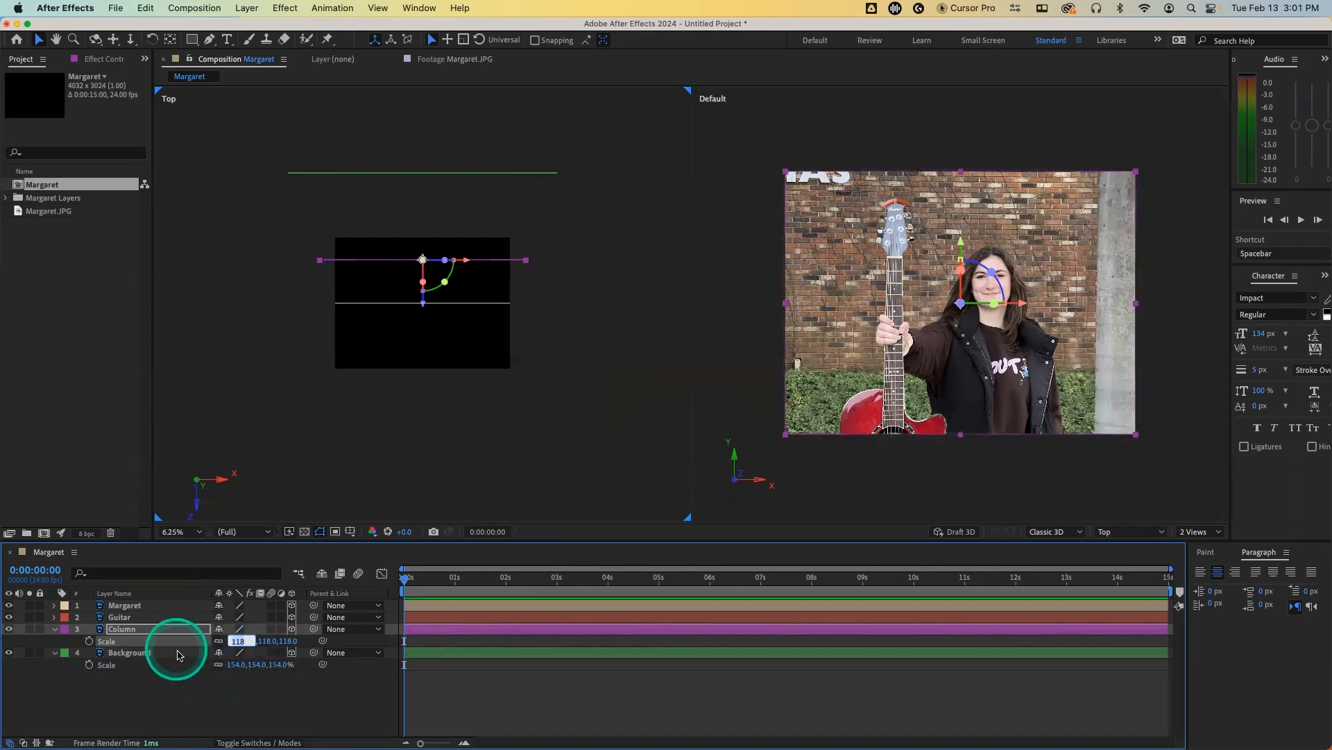
Step: Push the Guitar layer back to a Z position of 300 and enlarge its Scale uniformly to 105% to refill the frame
click(154, 617)
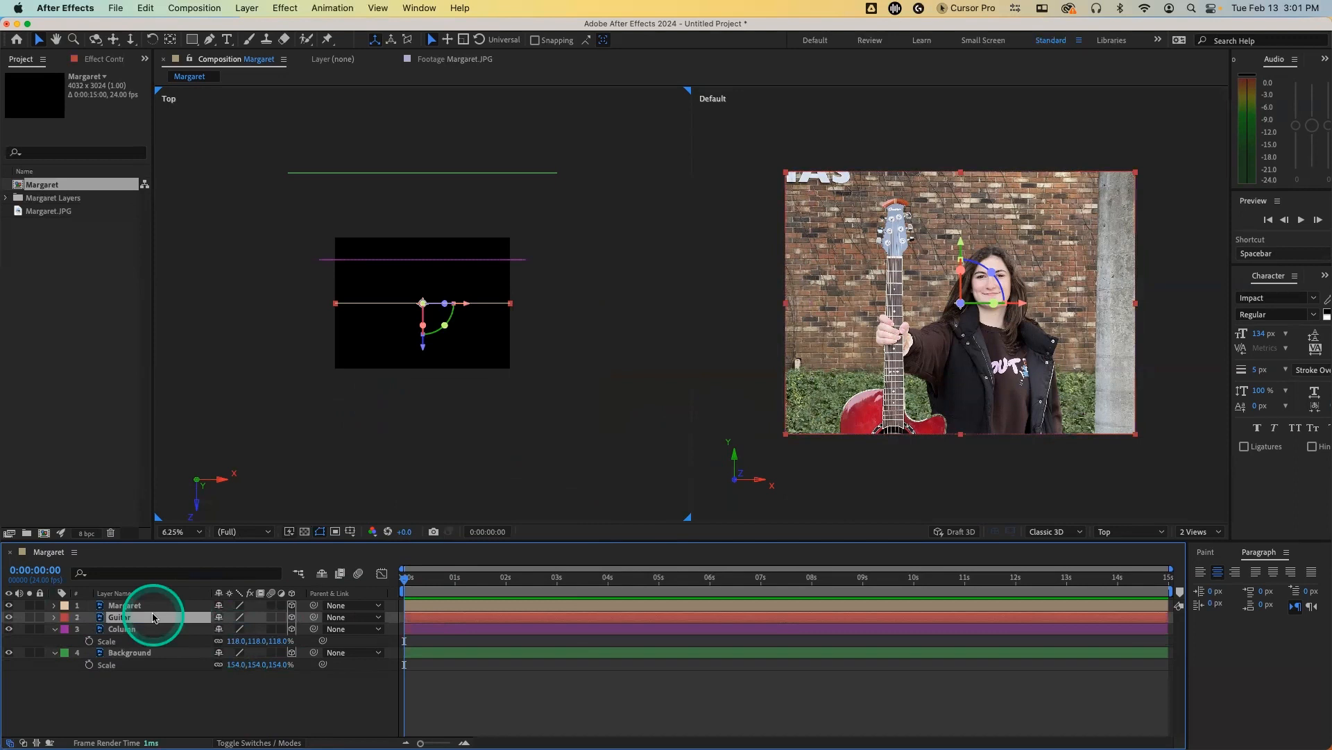
key(p)
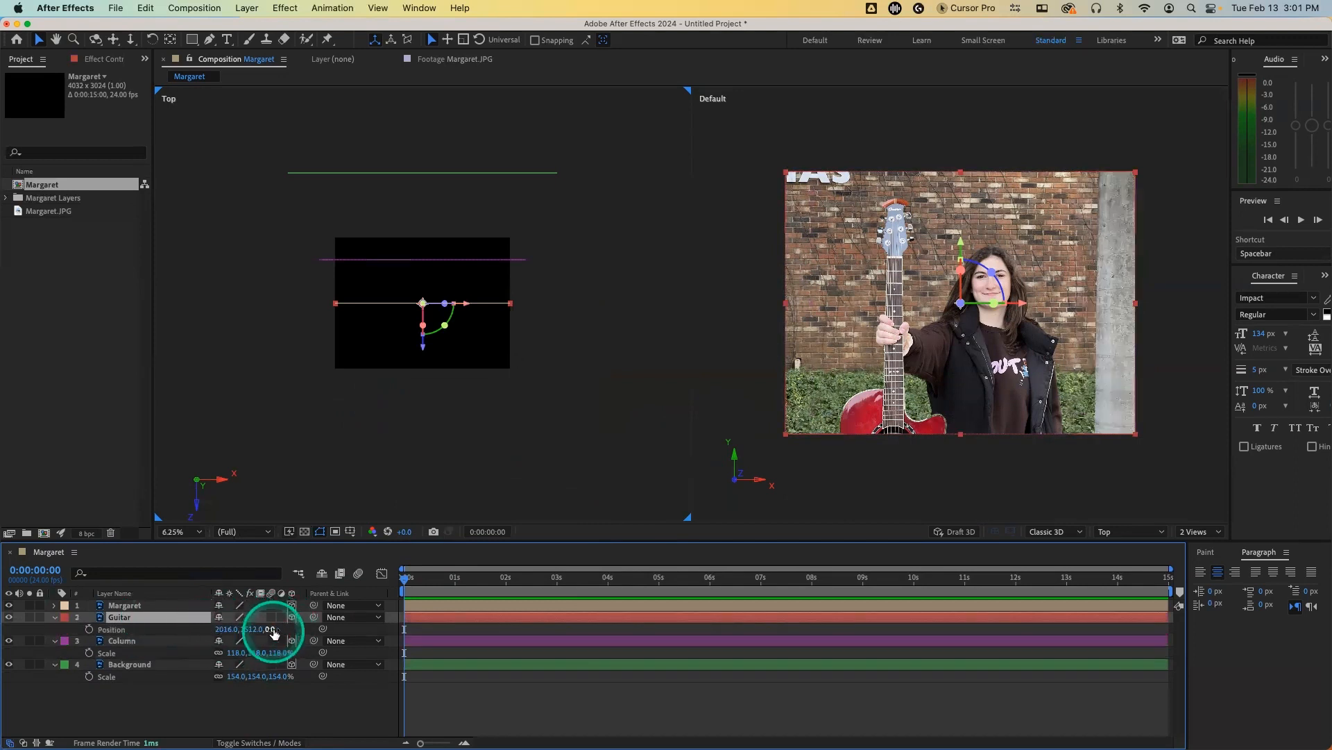
click(271, 629)
text(30)
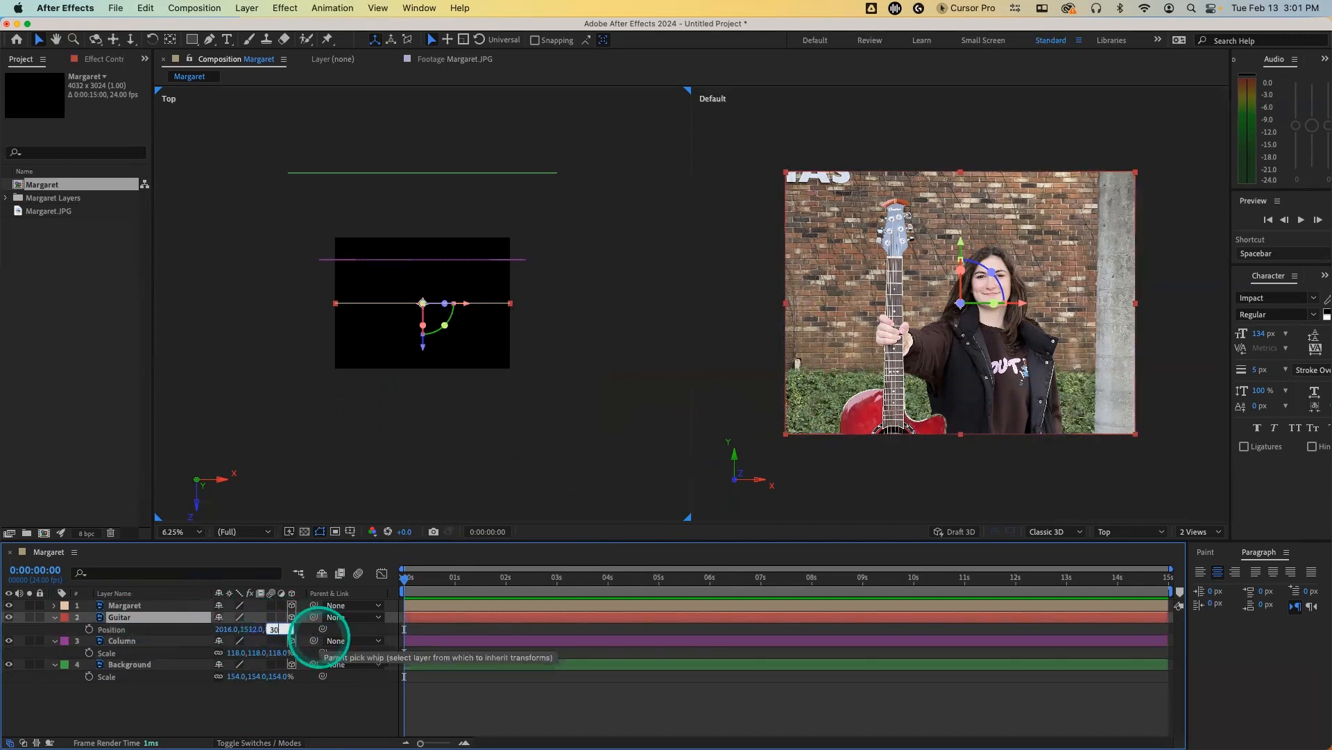
text(0)
key(Return)
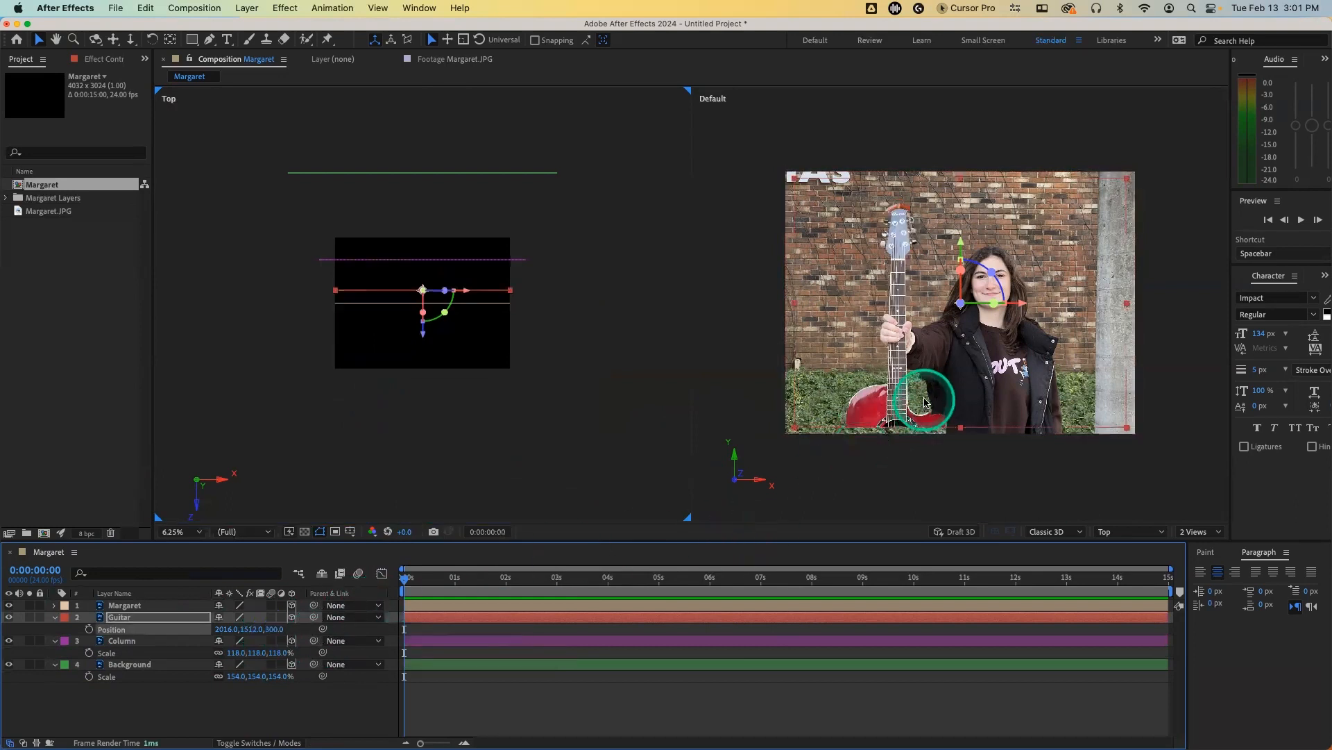
key(s)
drag(238, 630, 243, 631)
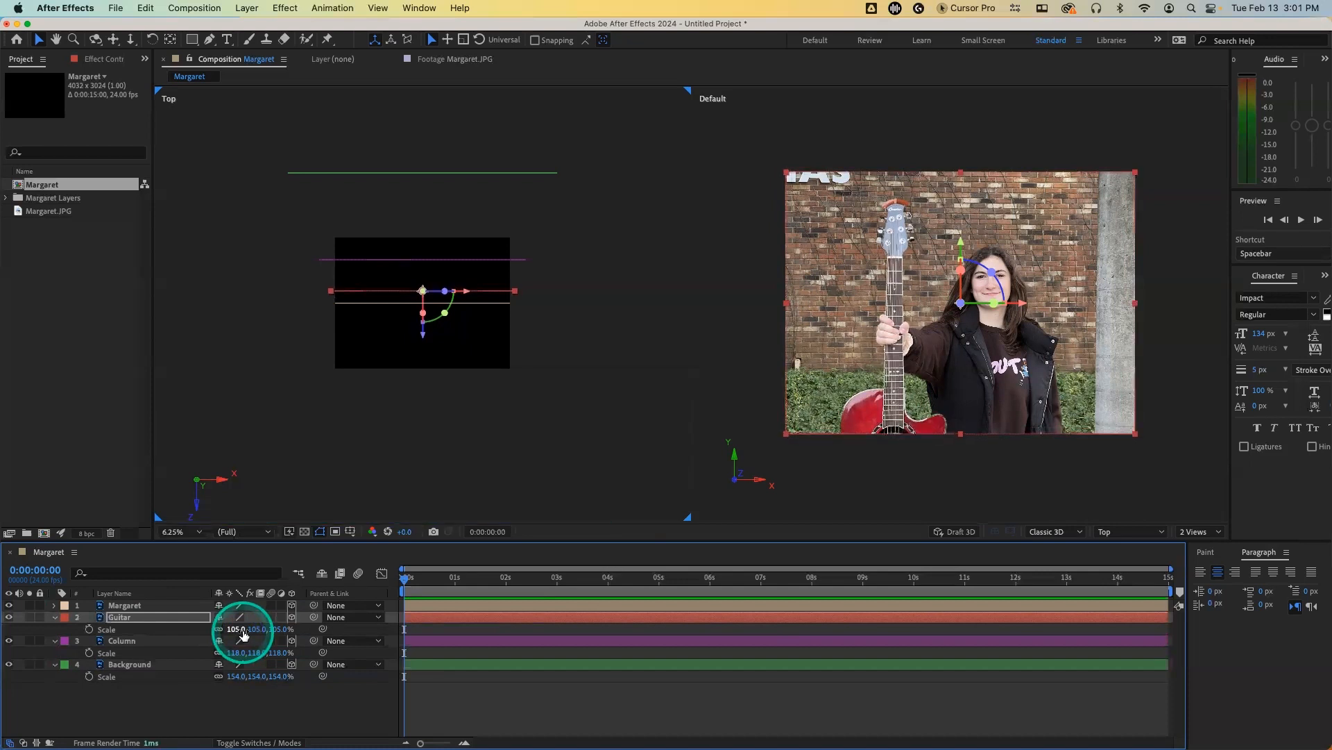
Step: Reveal the Position property of the woman, Guitar and Column layers to compare their depths
click(155, 605)
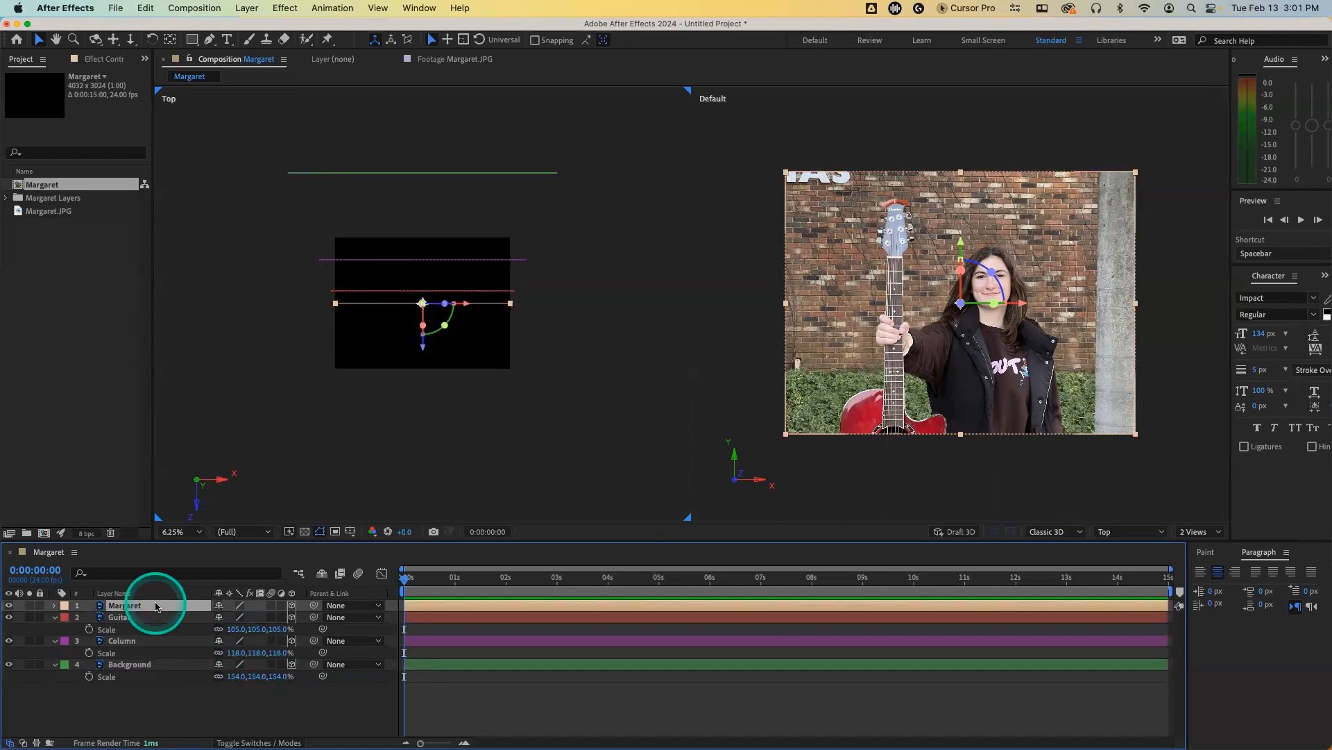
key(p)
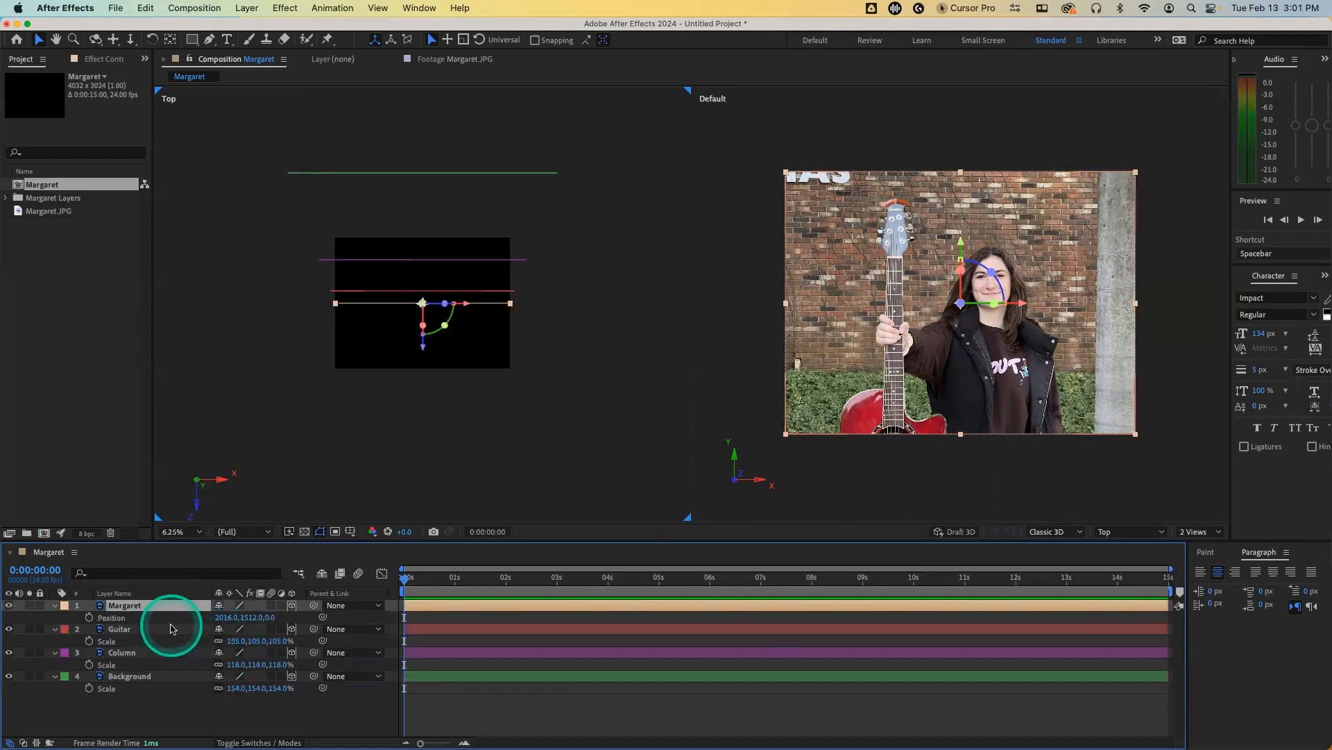
click(171, 628)
key(p)
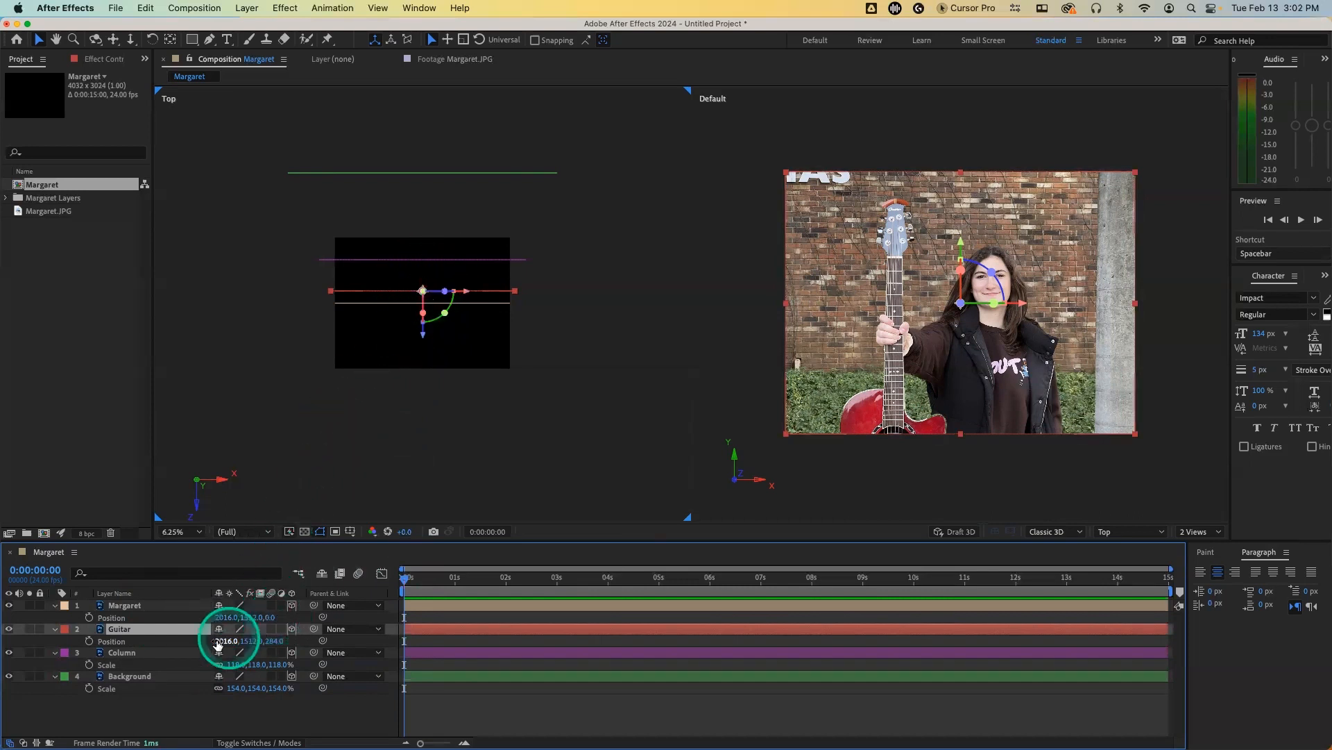
click(139, 652)
key(p)
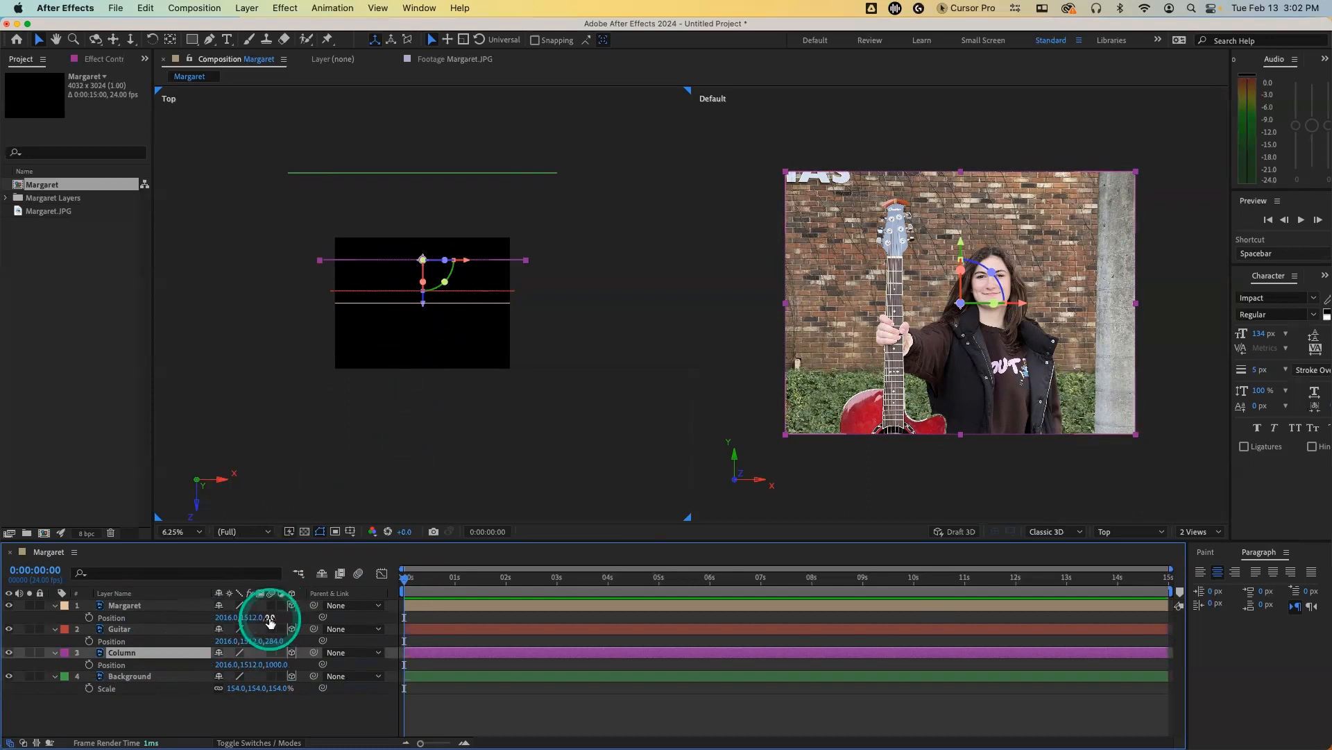
Step: Try a Z position of 400 for the woman layer and push it farther back to 600, behind the Guitar layer
click(270, 617)
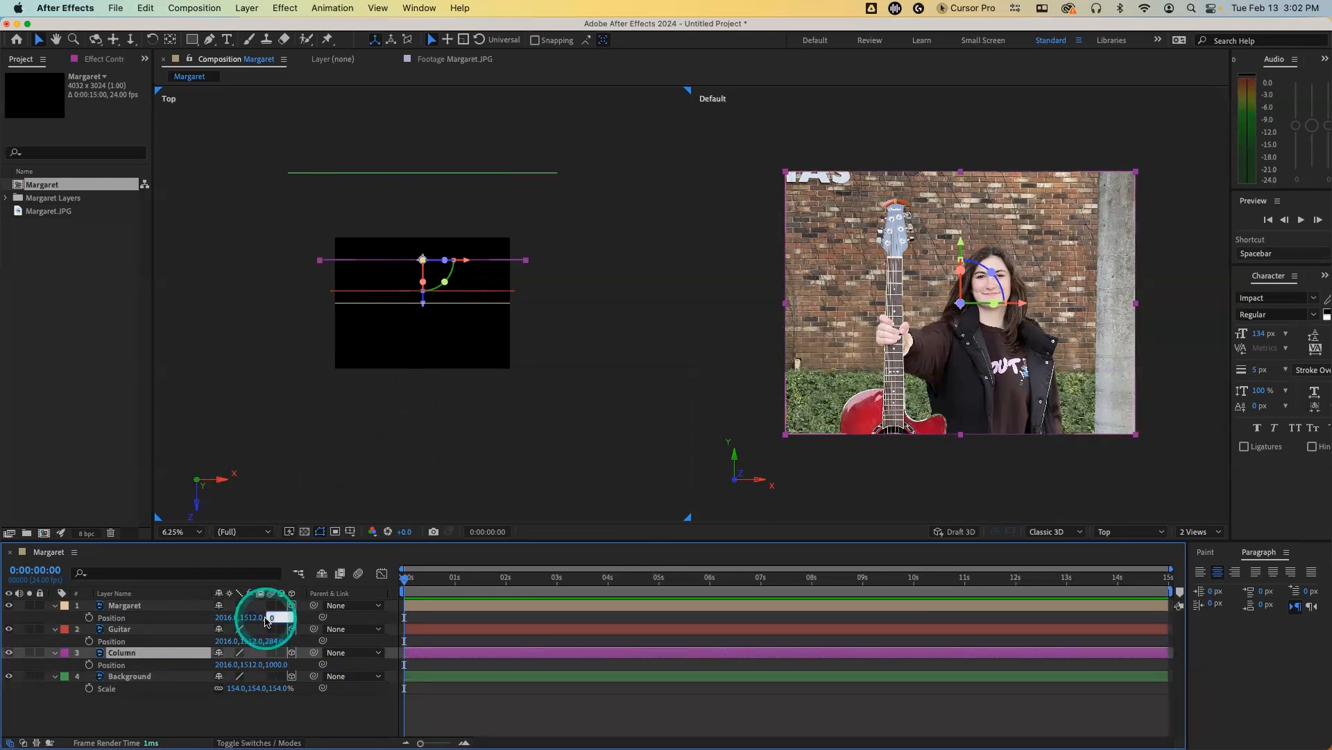
text(400)
key(Return)
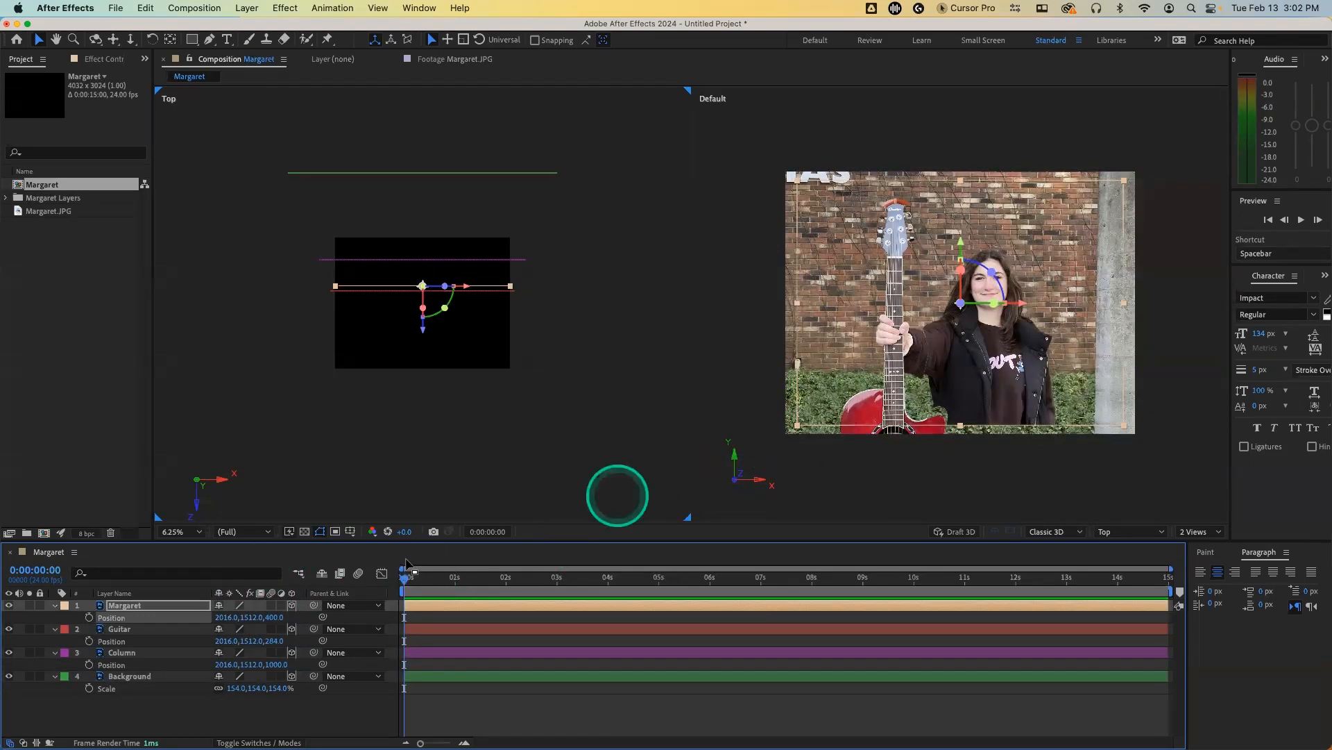
click(271, 618)
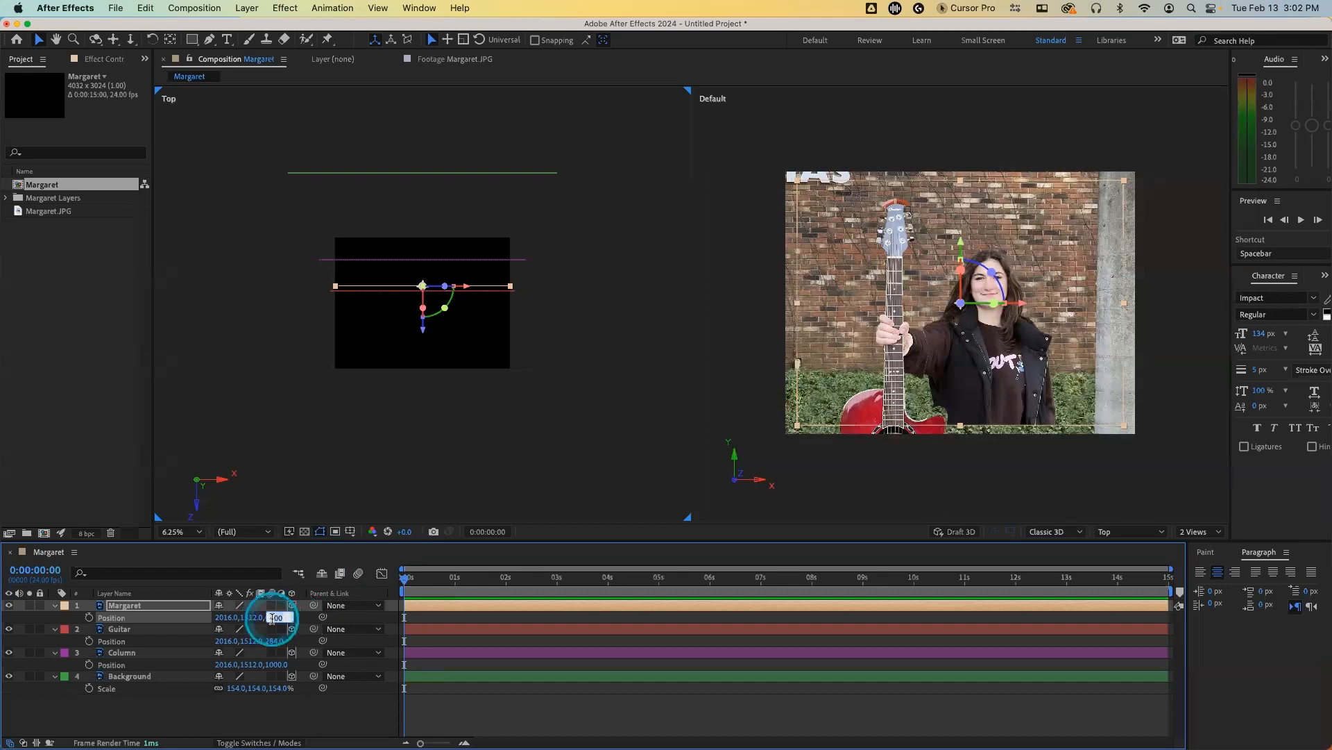
key(Return)
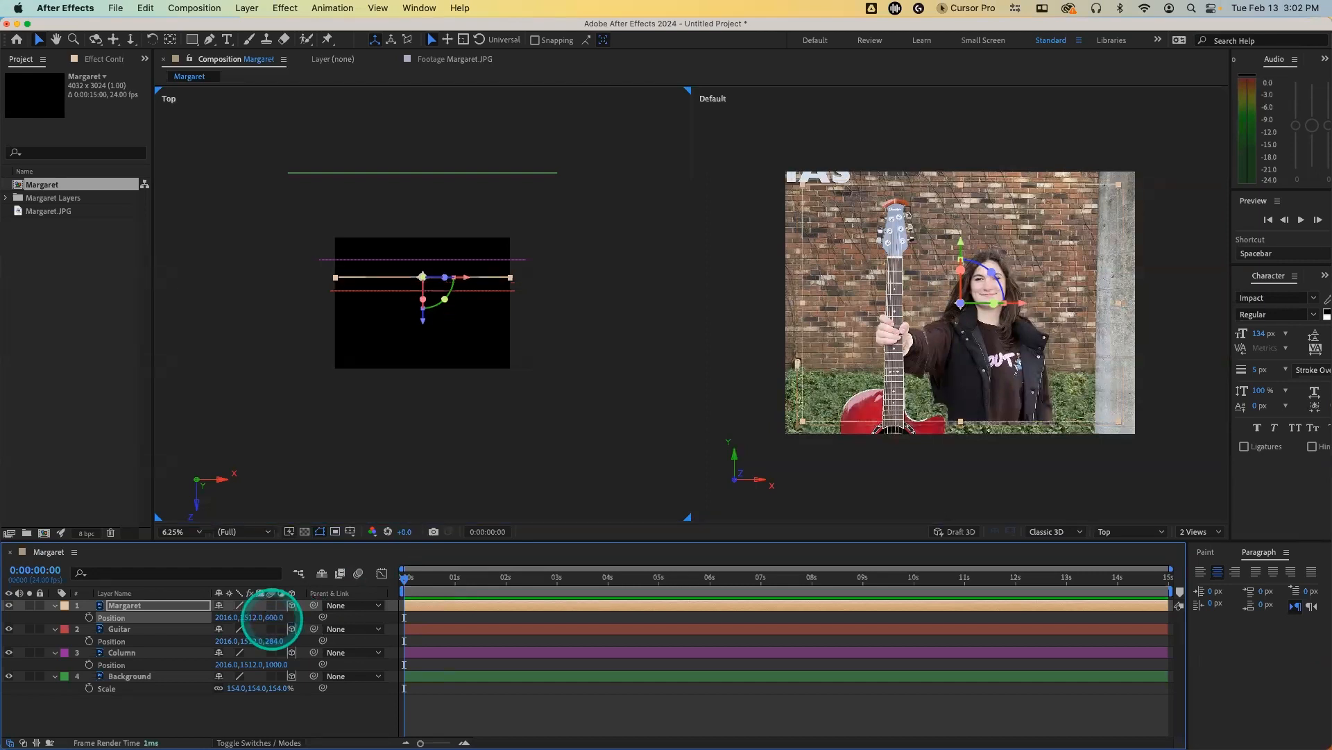
Step: Reveal the woman layer's Scale, enlarge it uniformly to 111% to fill the frame, and deselect the layer
key(s)
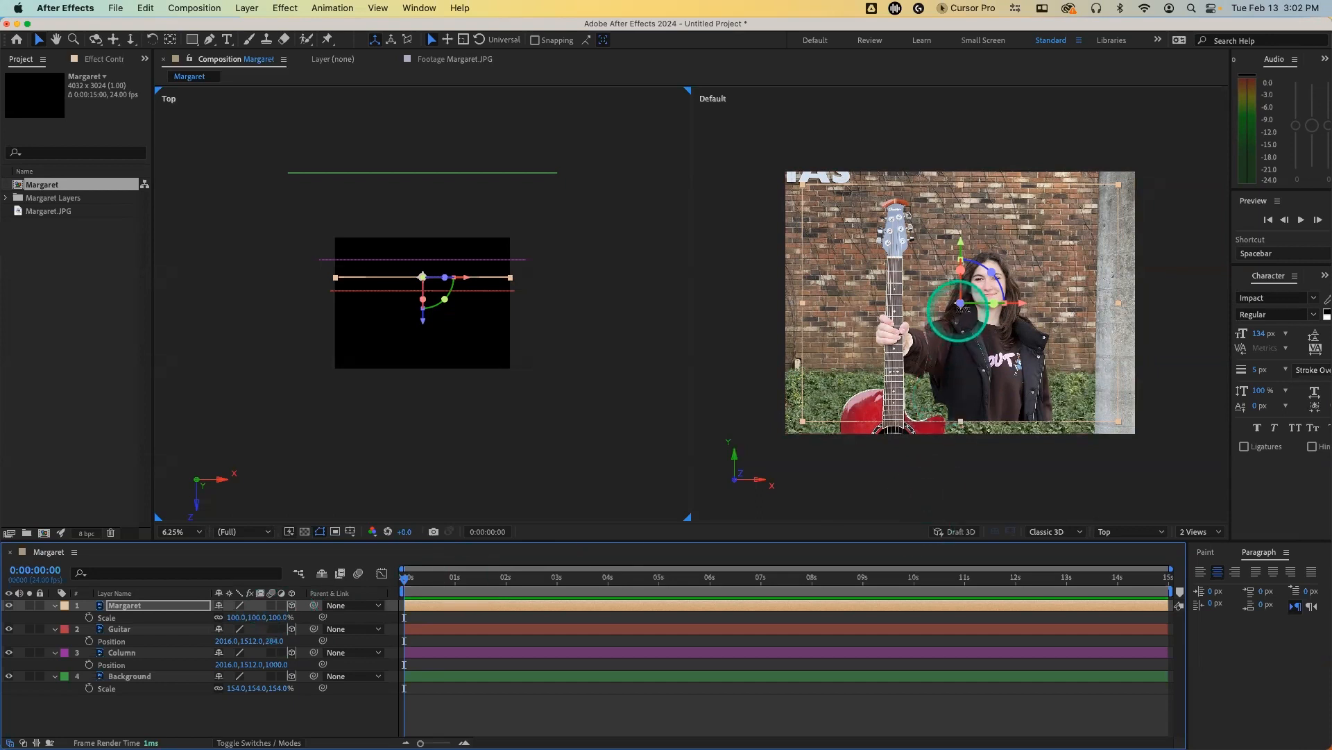
click(236, 618)
drag(239, 616, 246, 617)
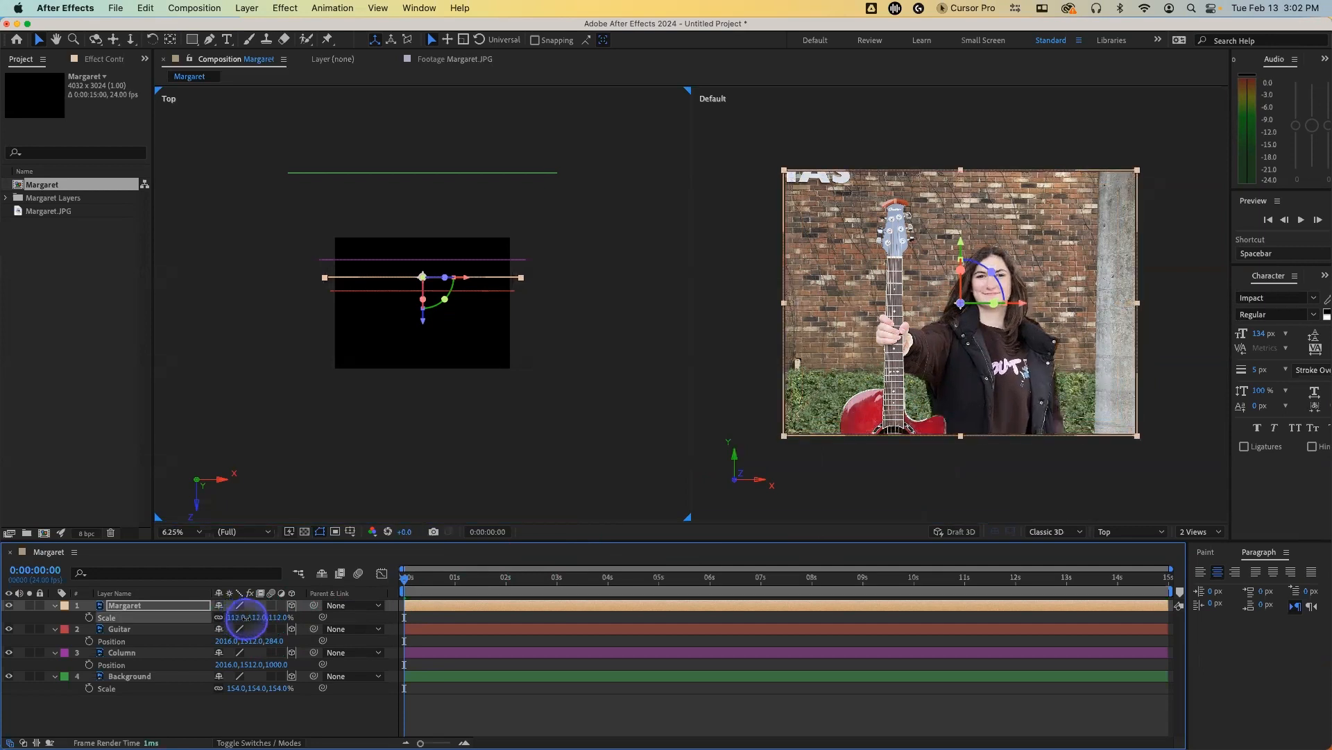
click(238, 619)
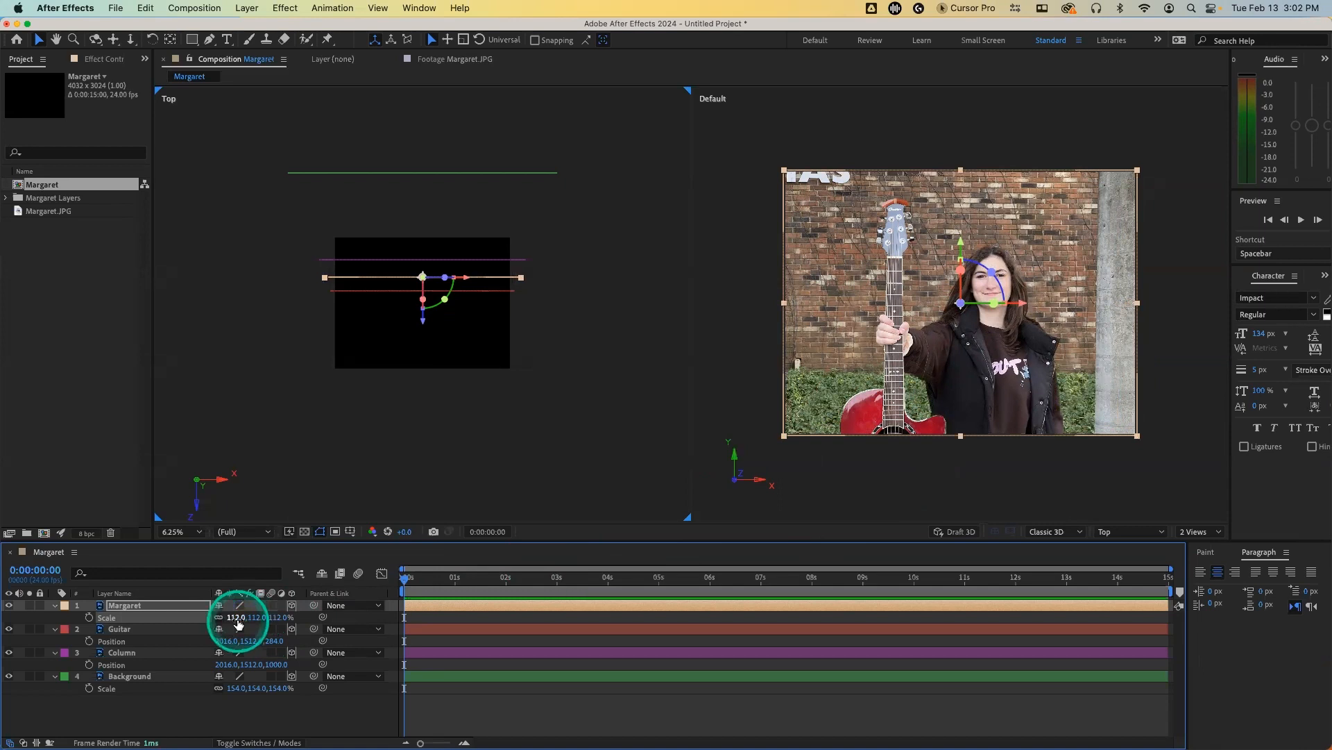
key(Up)
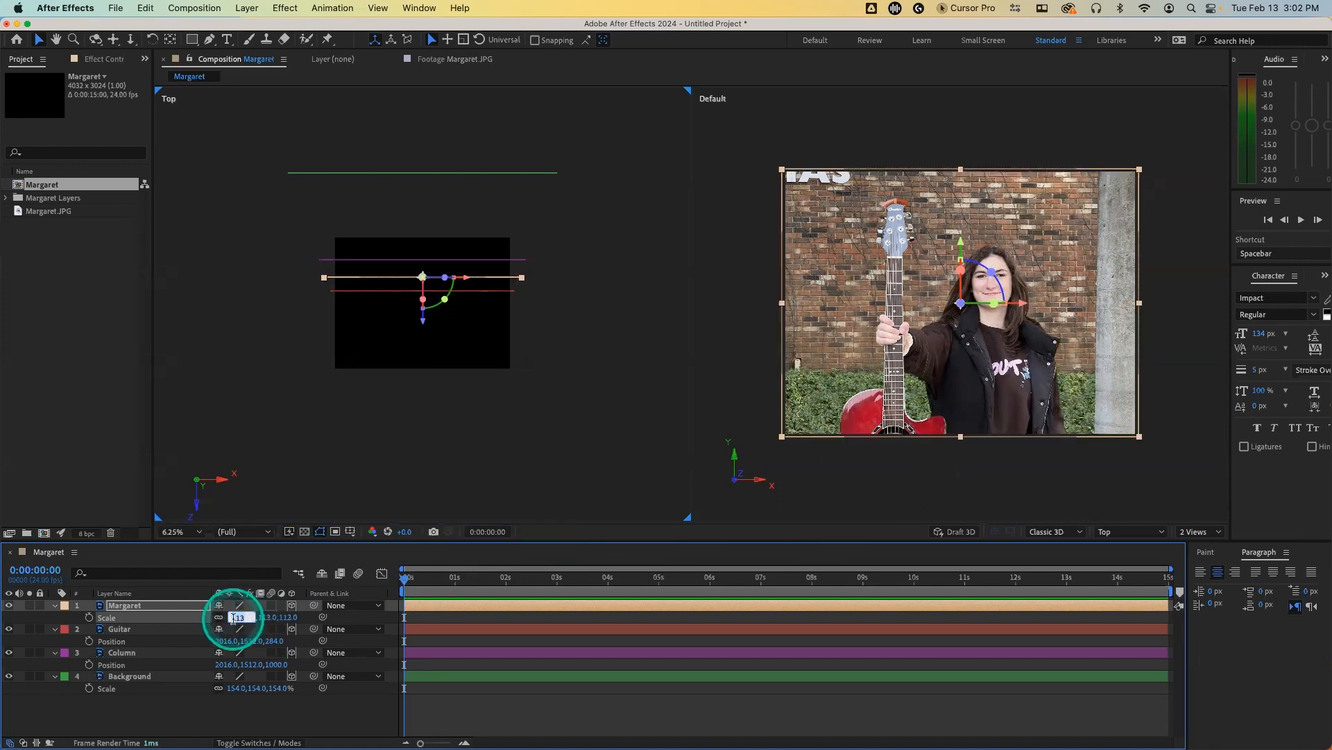
key(Down)
key(Down)
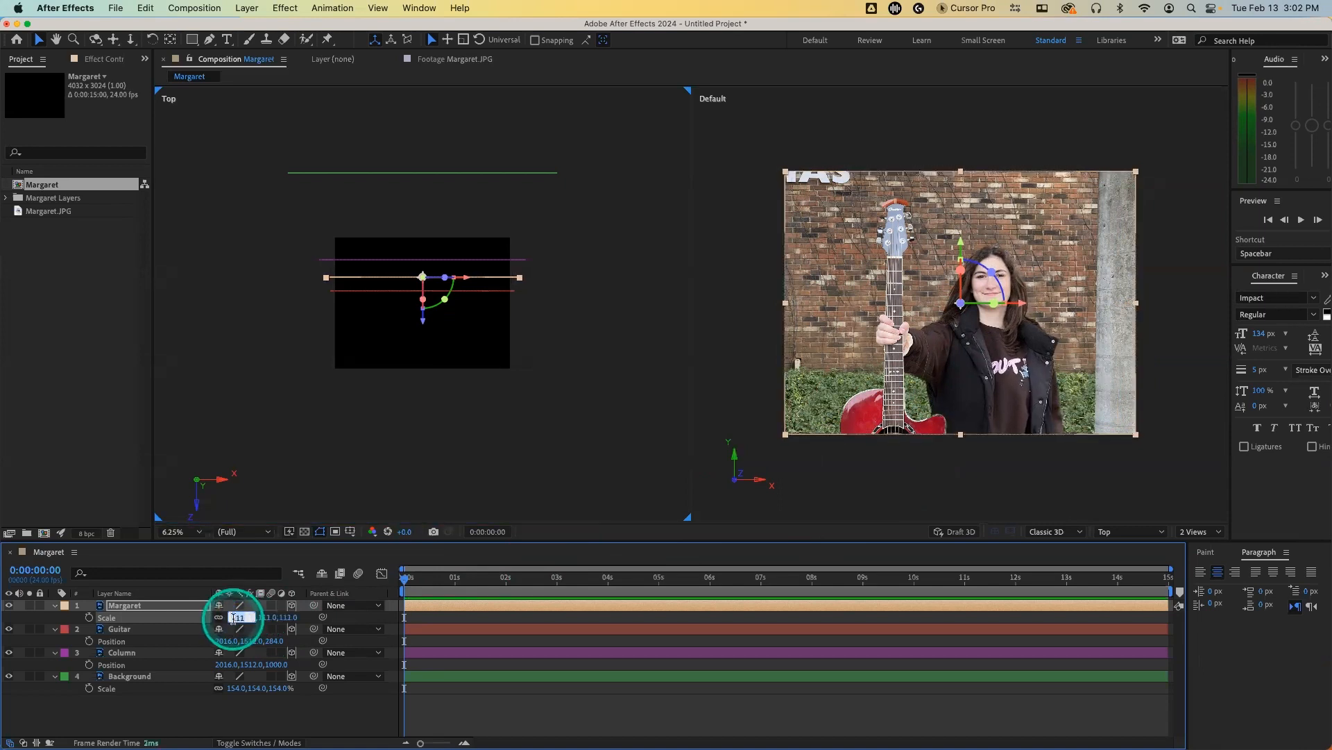
click(256, 706)
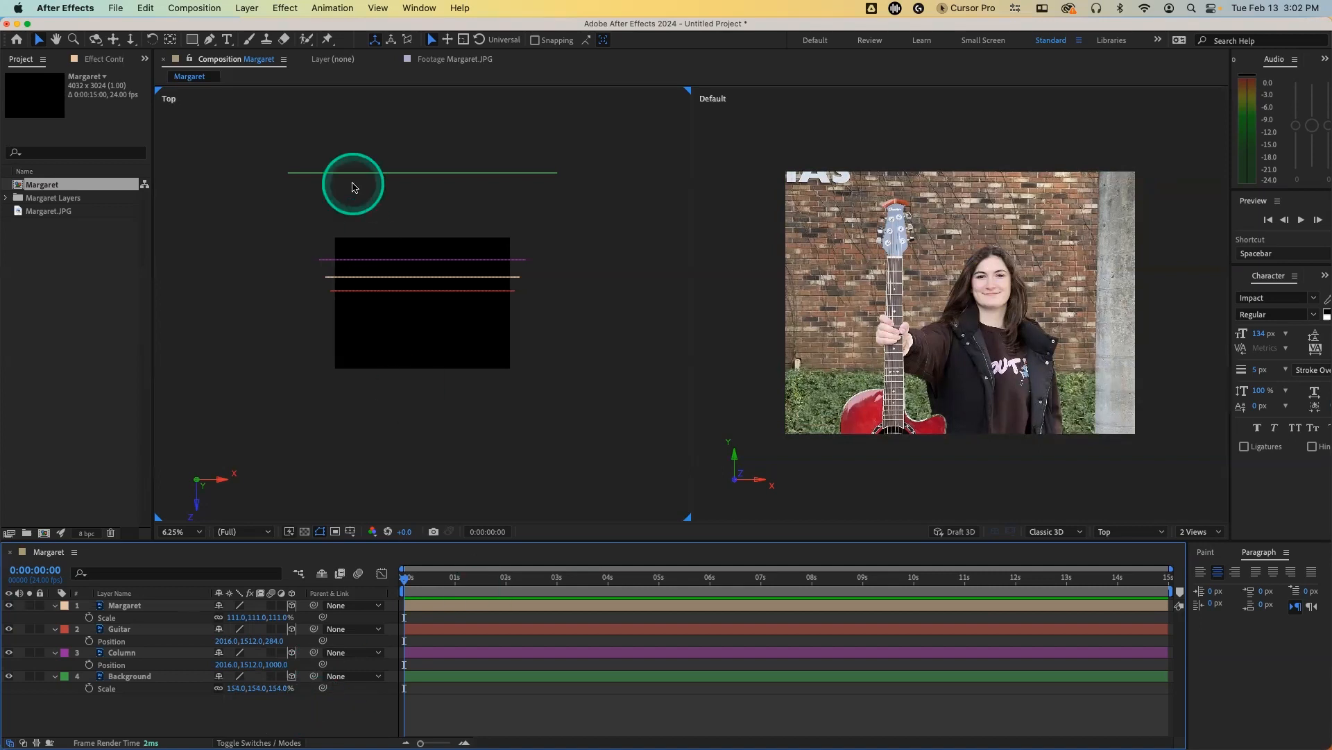
Step: Add a new one-node camera layer to the composition using the 50mm preset
click(248, 9)
mouse_move(258, 29)
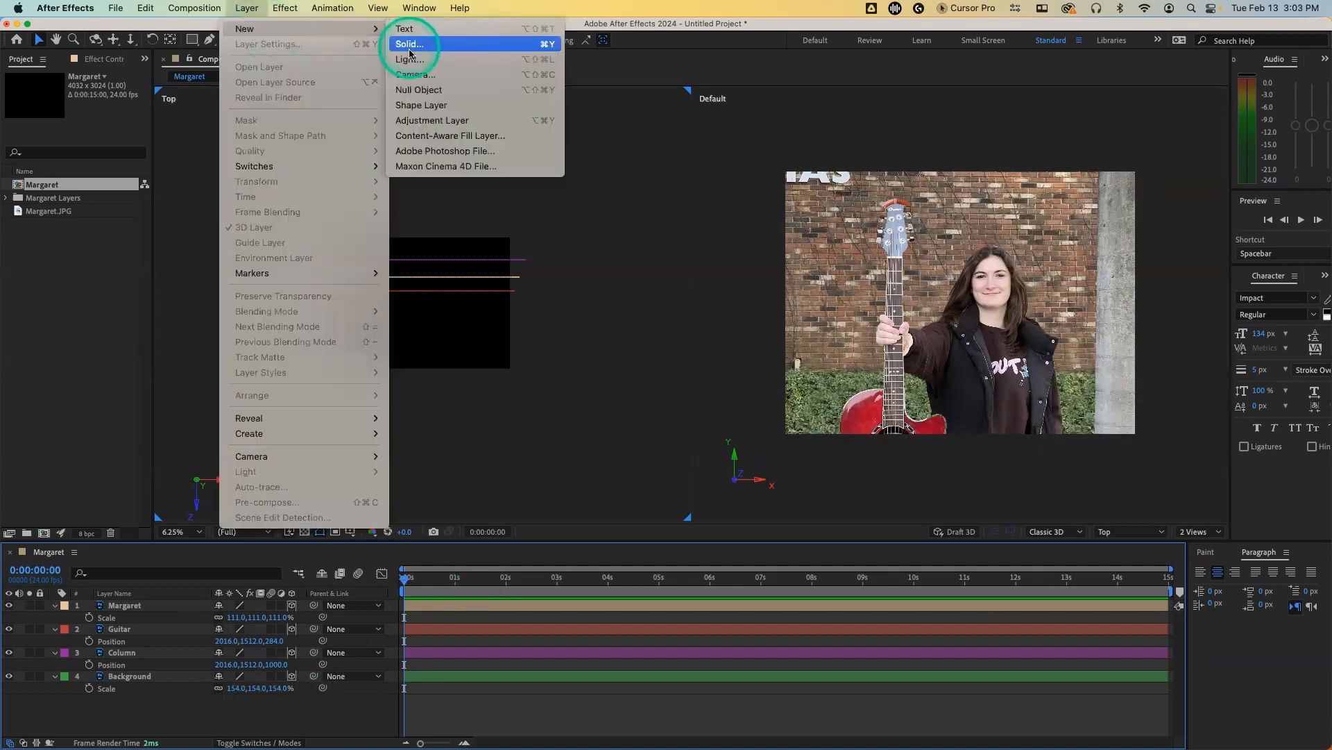
click(415, 78)
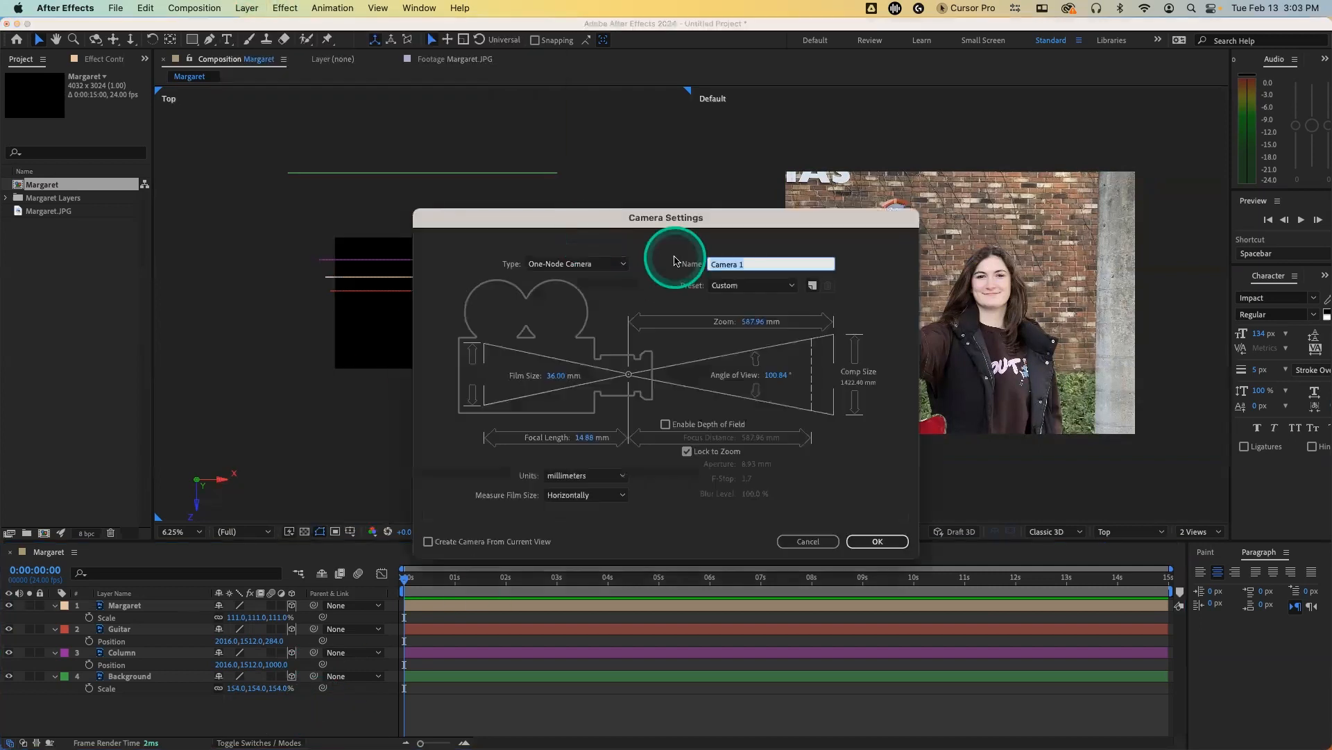
click(738, 286)
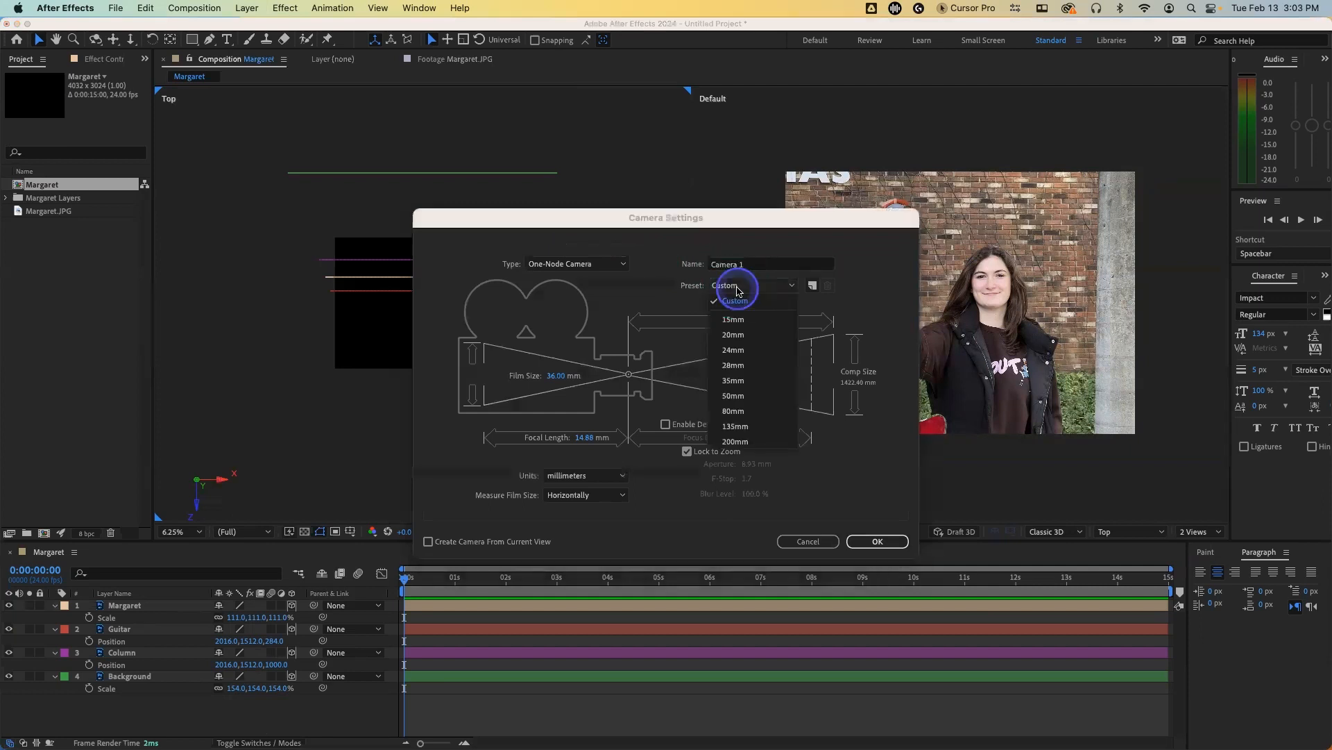
click(733, 395)
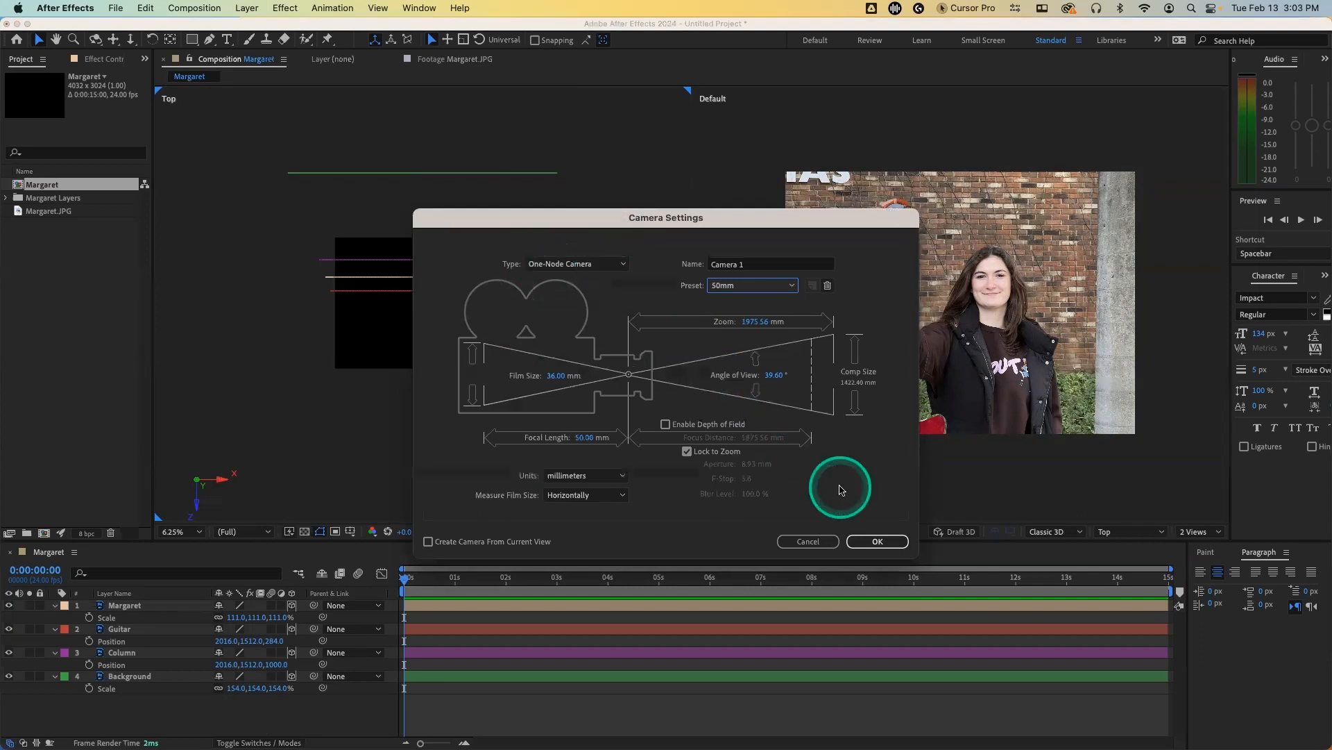
click(878, 542)
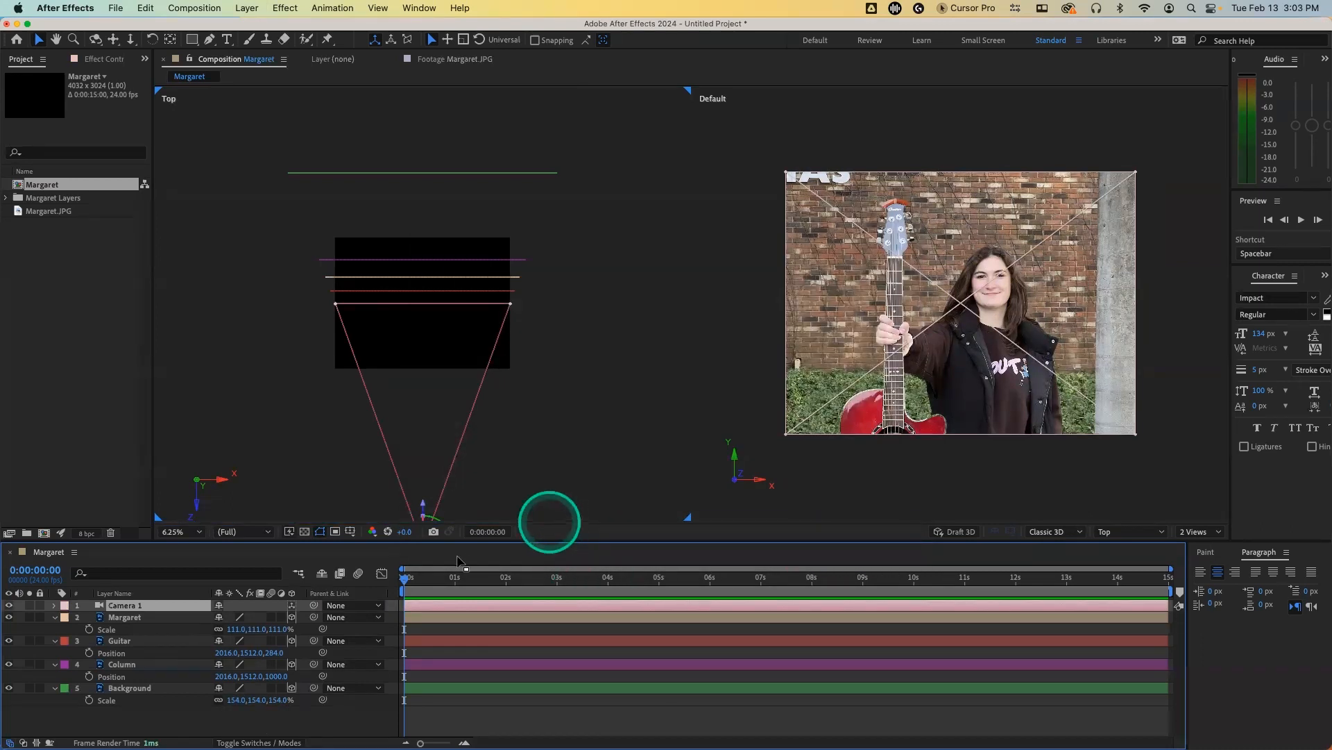
Step: Keyframe the camera's Position at the start of the timeline and at 0:00:10:01, where its Z position is set to -5472
click(179, 607)
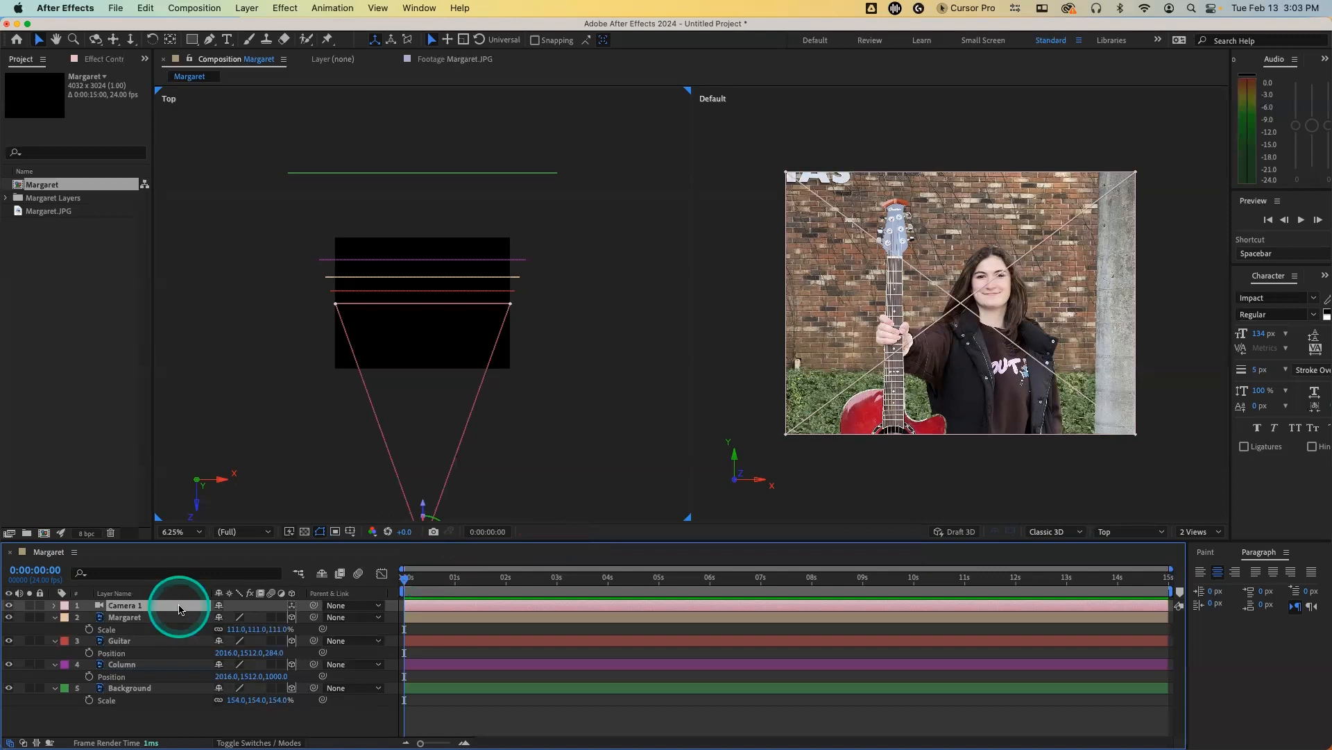
key(p)
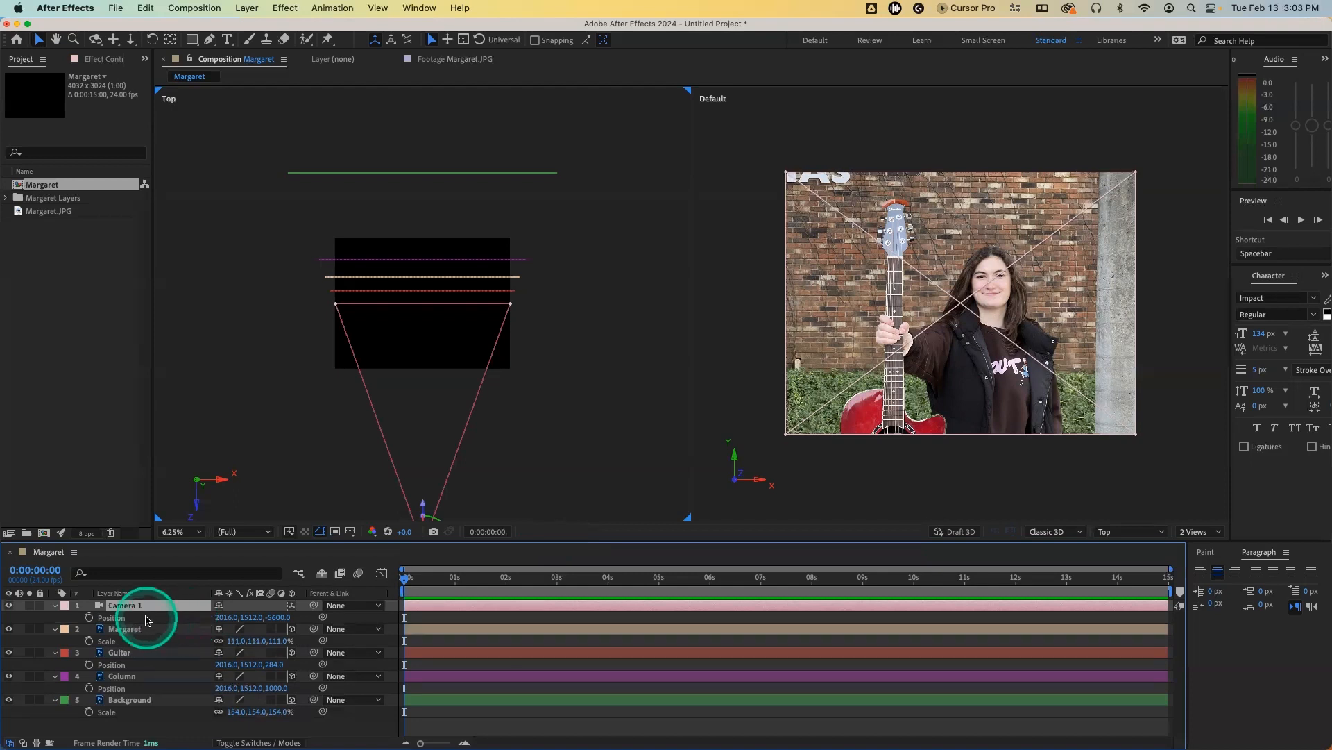
click(89, 618)
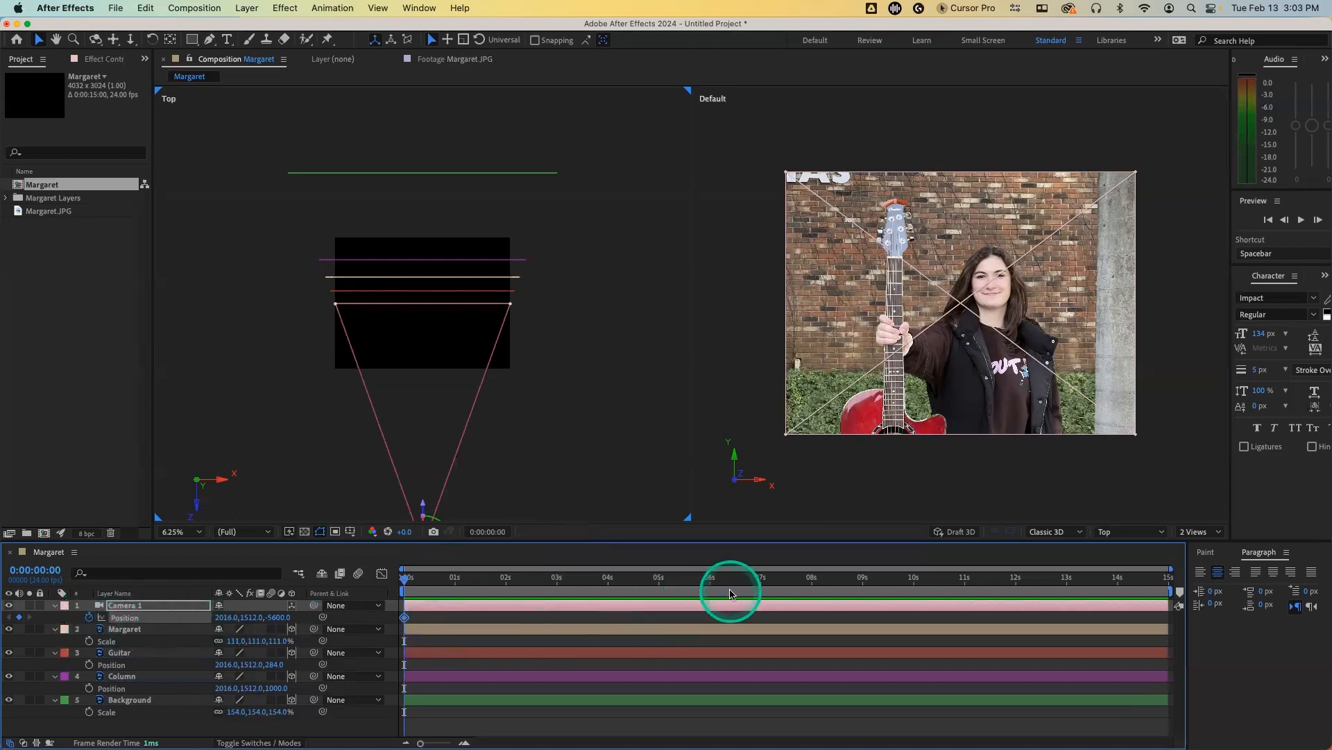
click(915, 579)
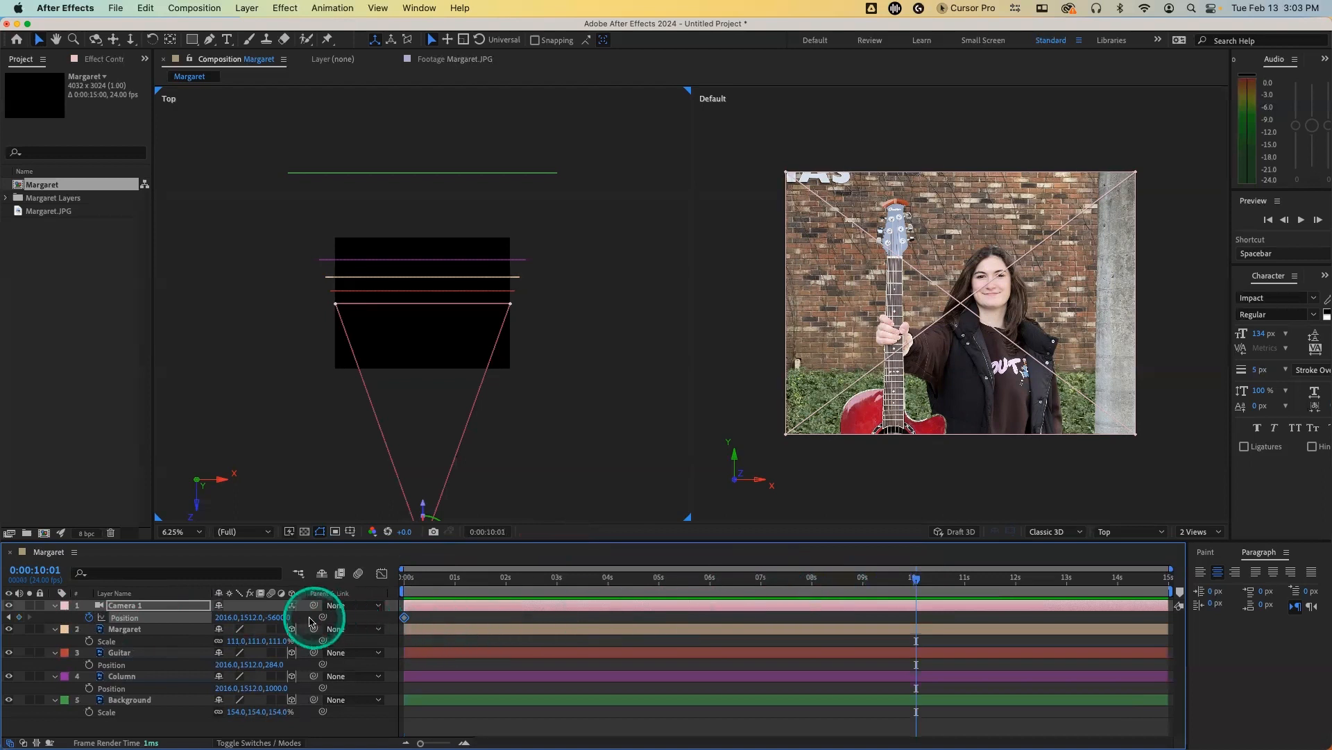
drag(277, 622, 324, 622)
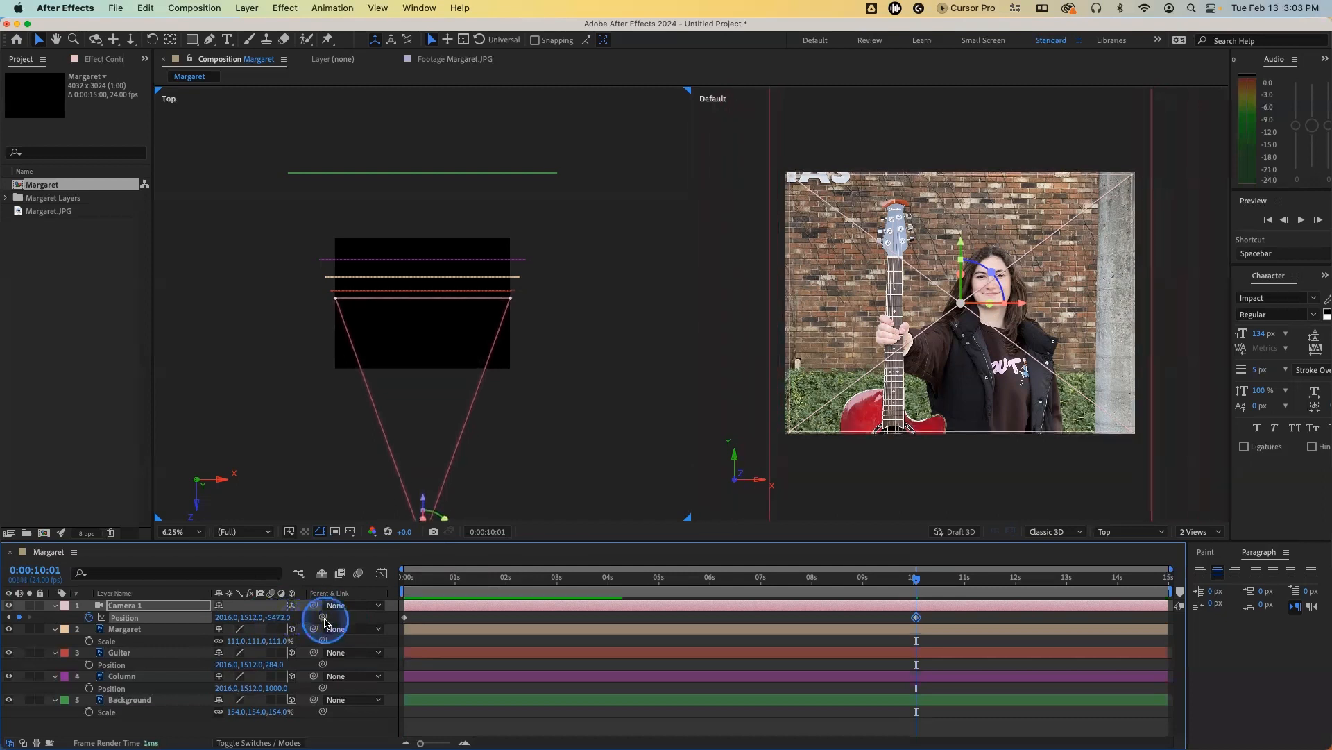
Step: Show the composition in a single view and push the camera's Z position at 0:00:10:01 forward to -5065
click(1082, 498)
click(1194, 532)
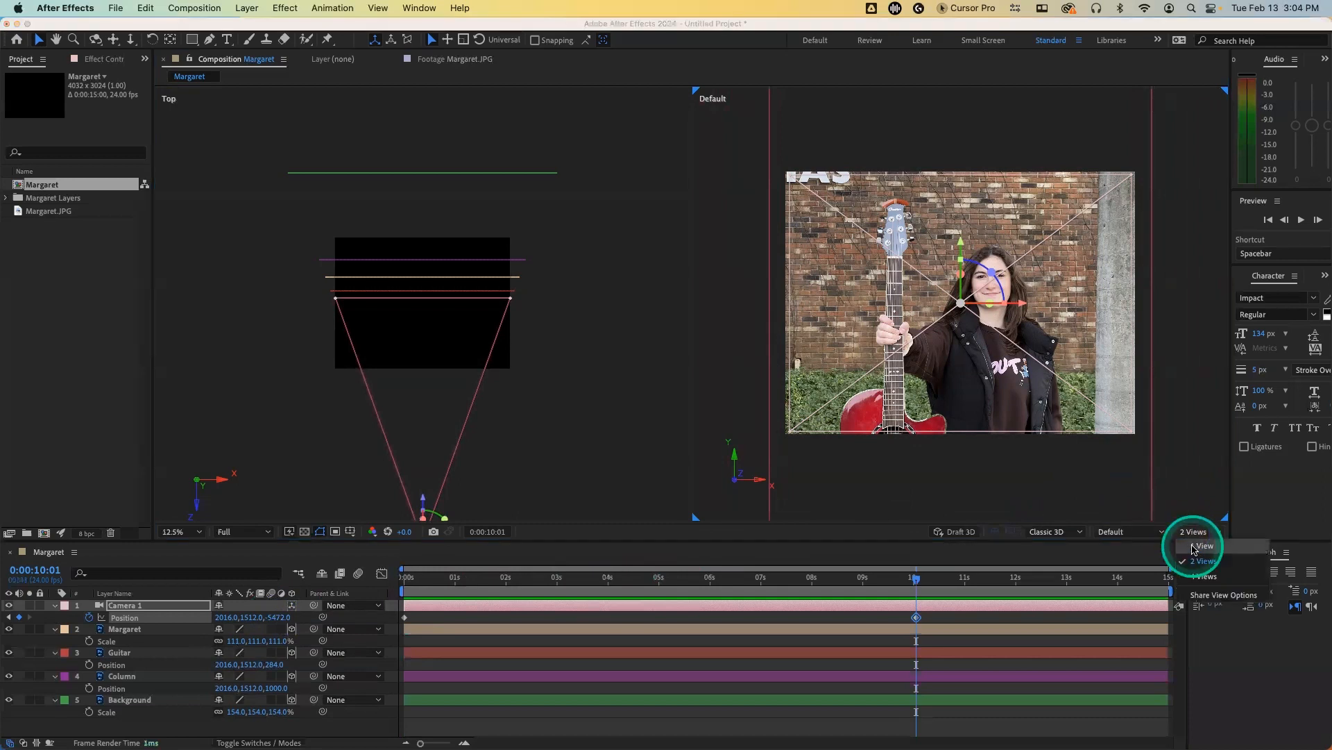
click(1196, 547)
drag(284, 623, 507, 605)
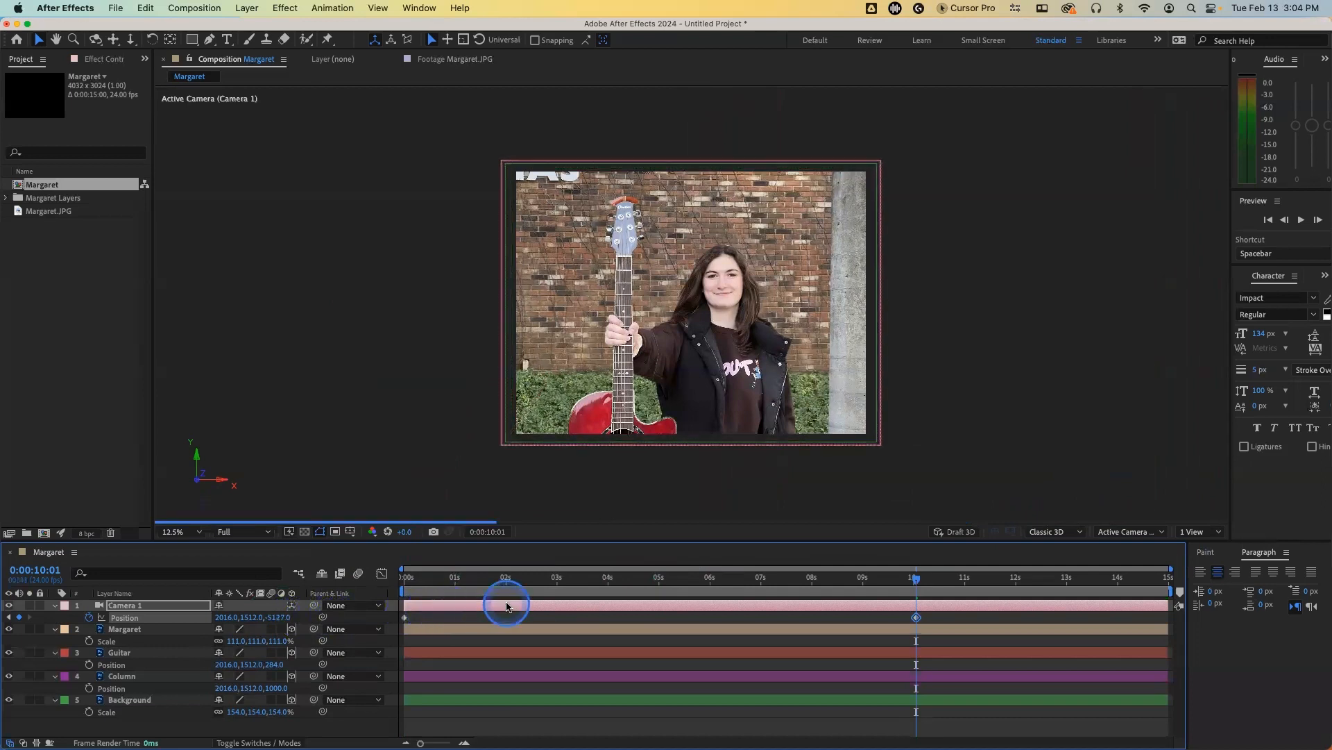
drag(275, 616, 321, 616)
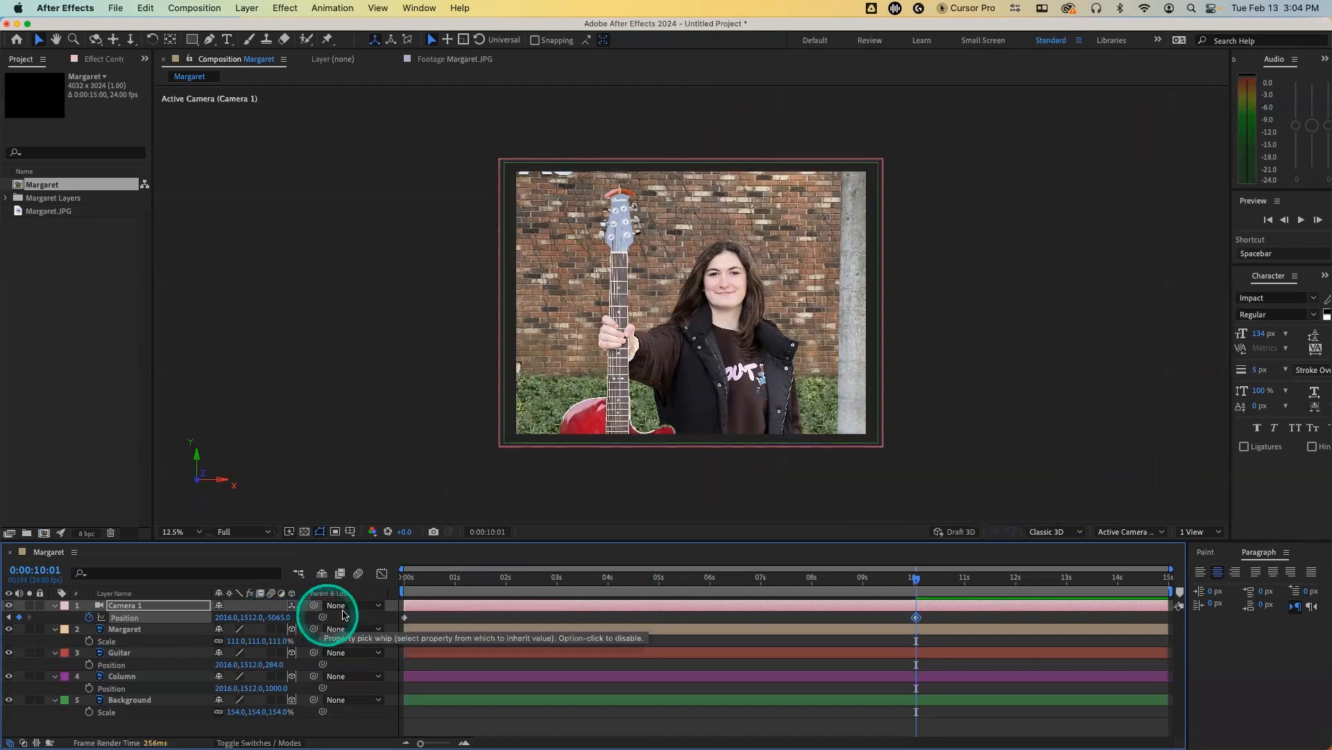
Step: Quit Cinema 4D without saving its project, quit Maxon as well, and return to After Effects
click(401, 578)
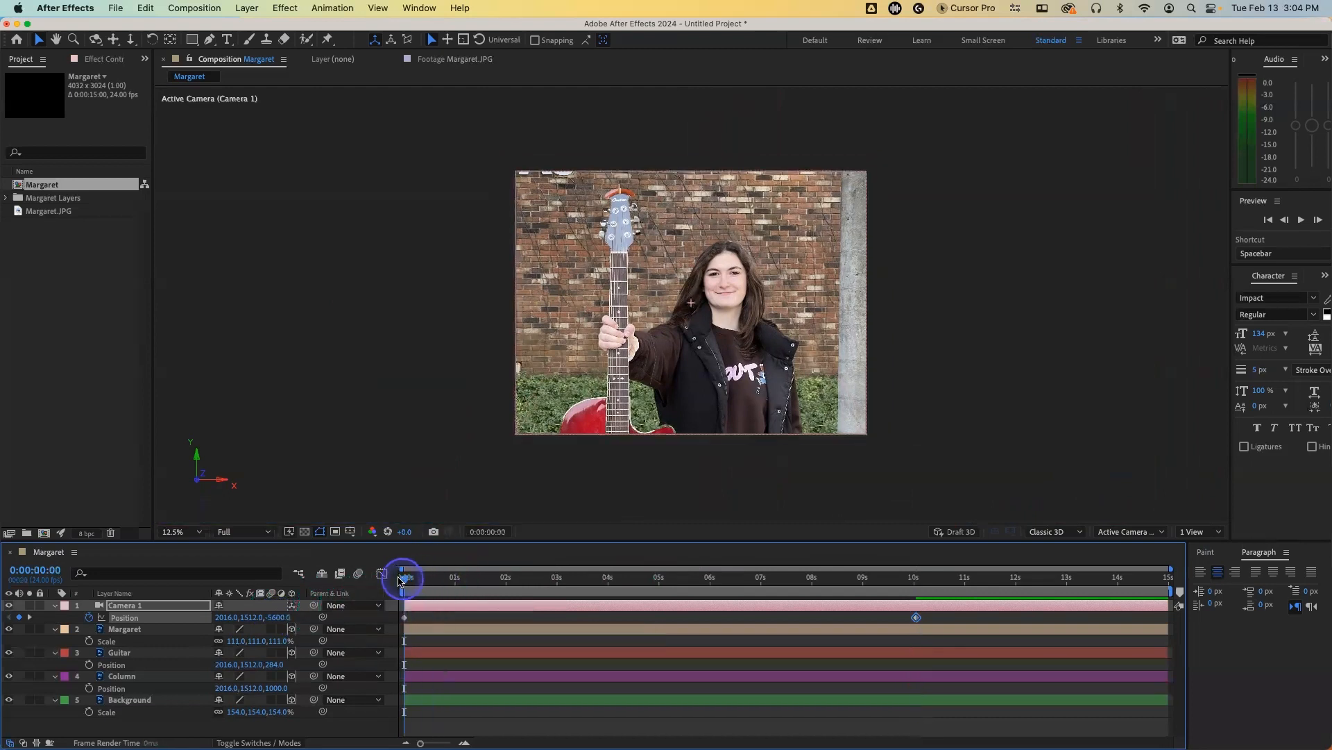
mouse_move(535, 747)
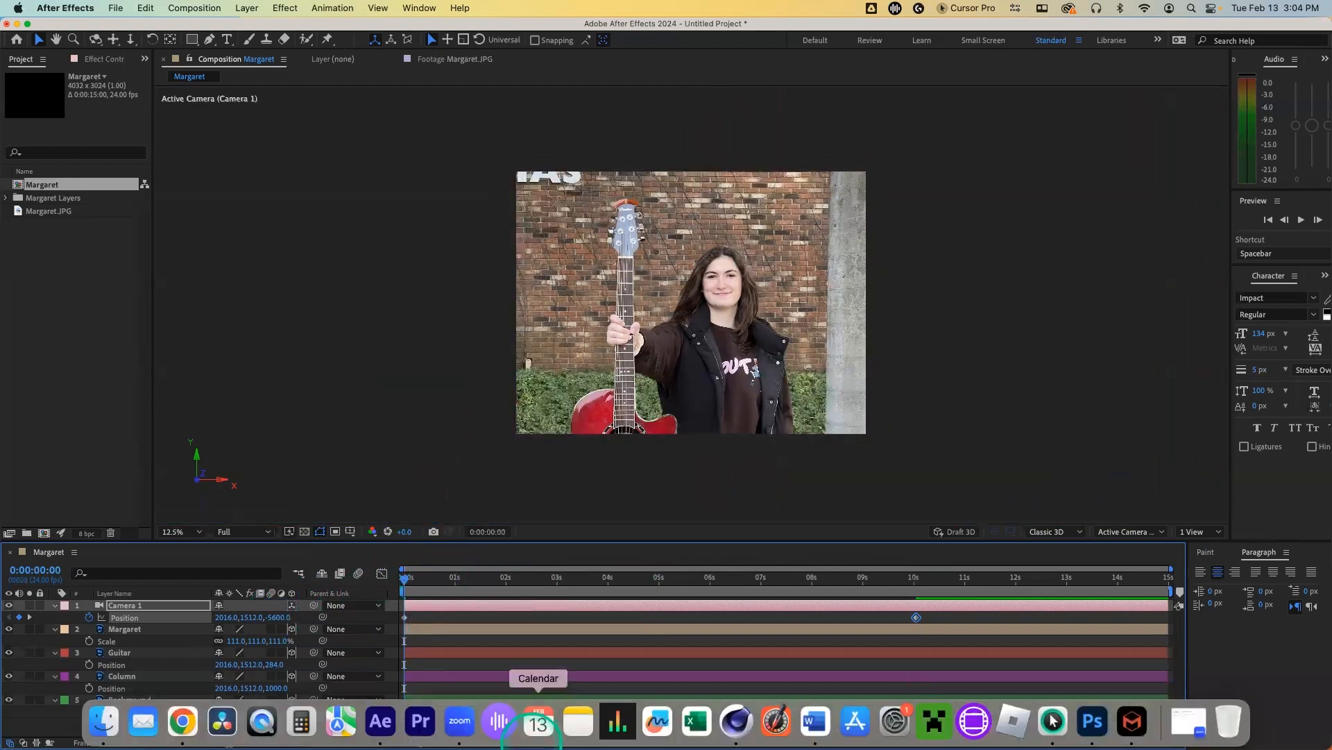
click(729, 729)
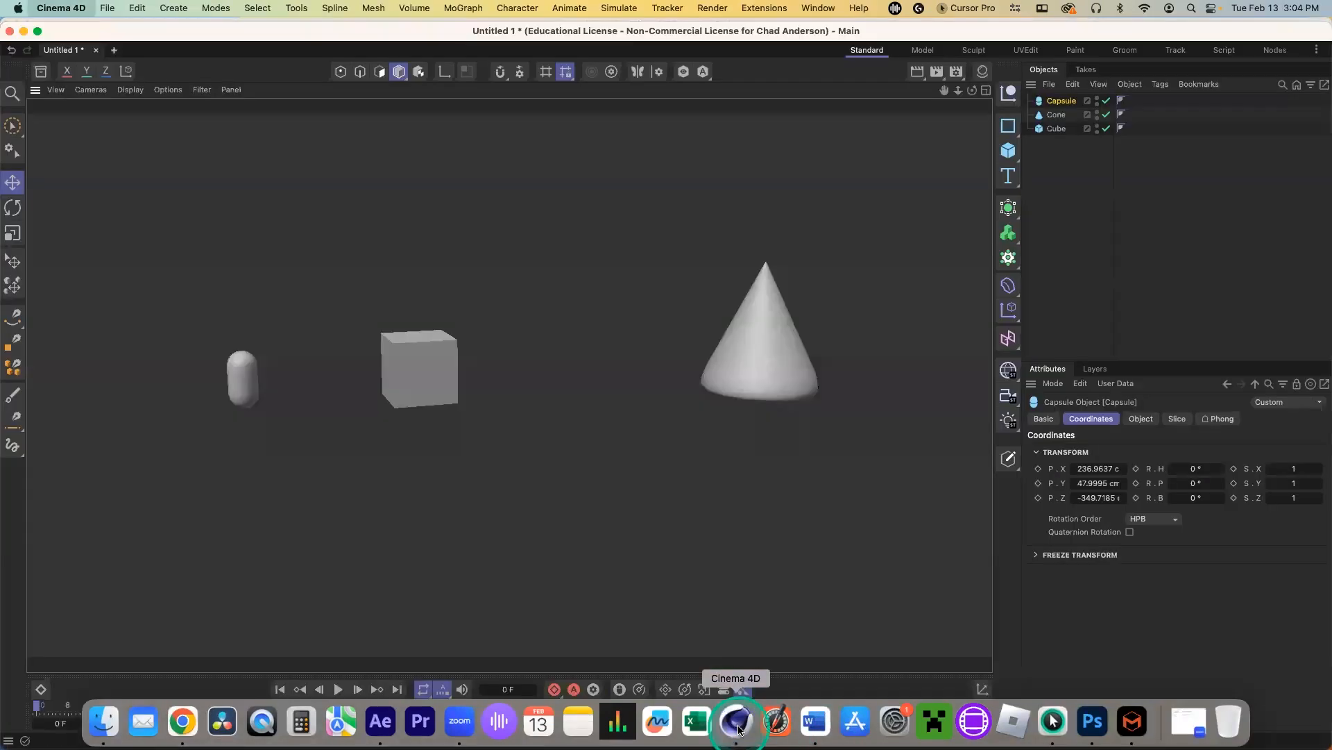
key(super+q)
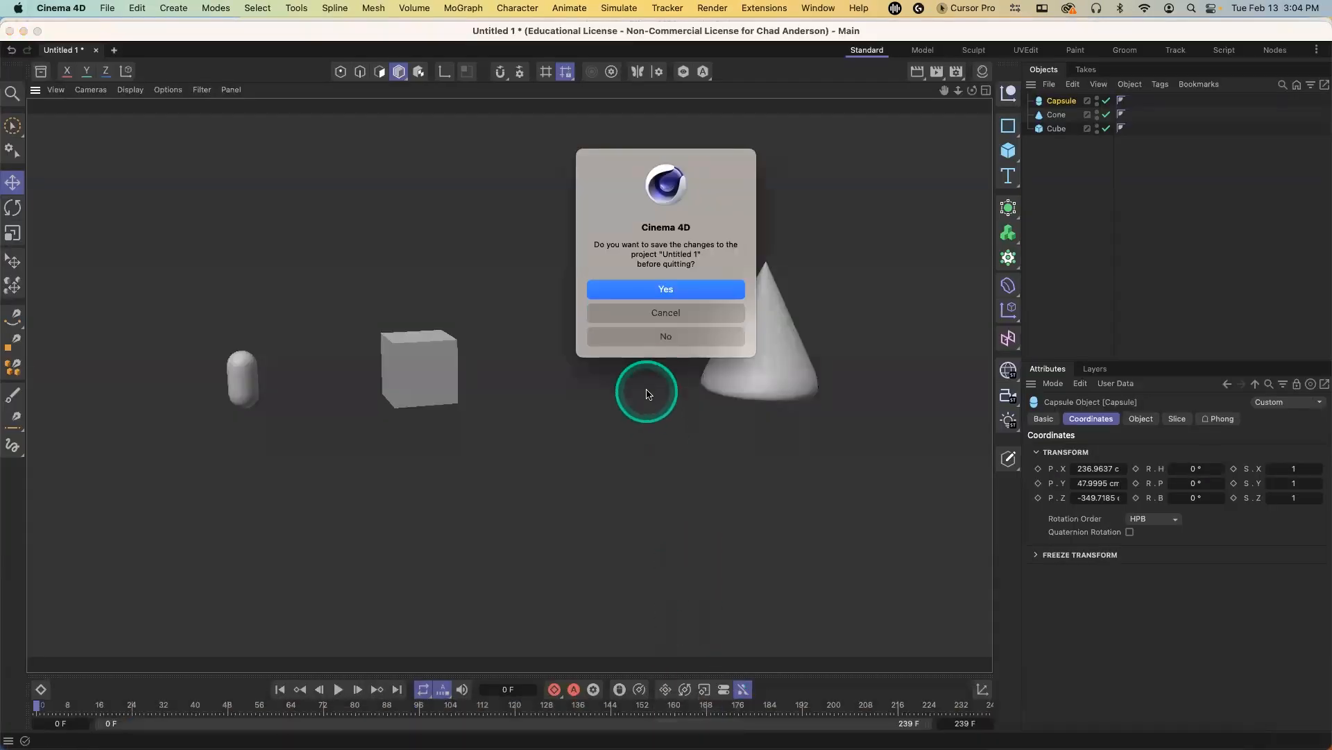
click(664, 338)
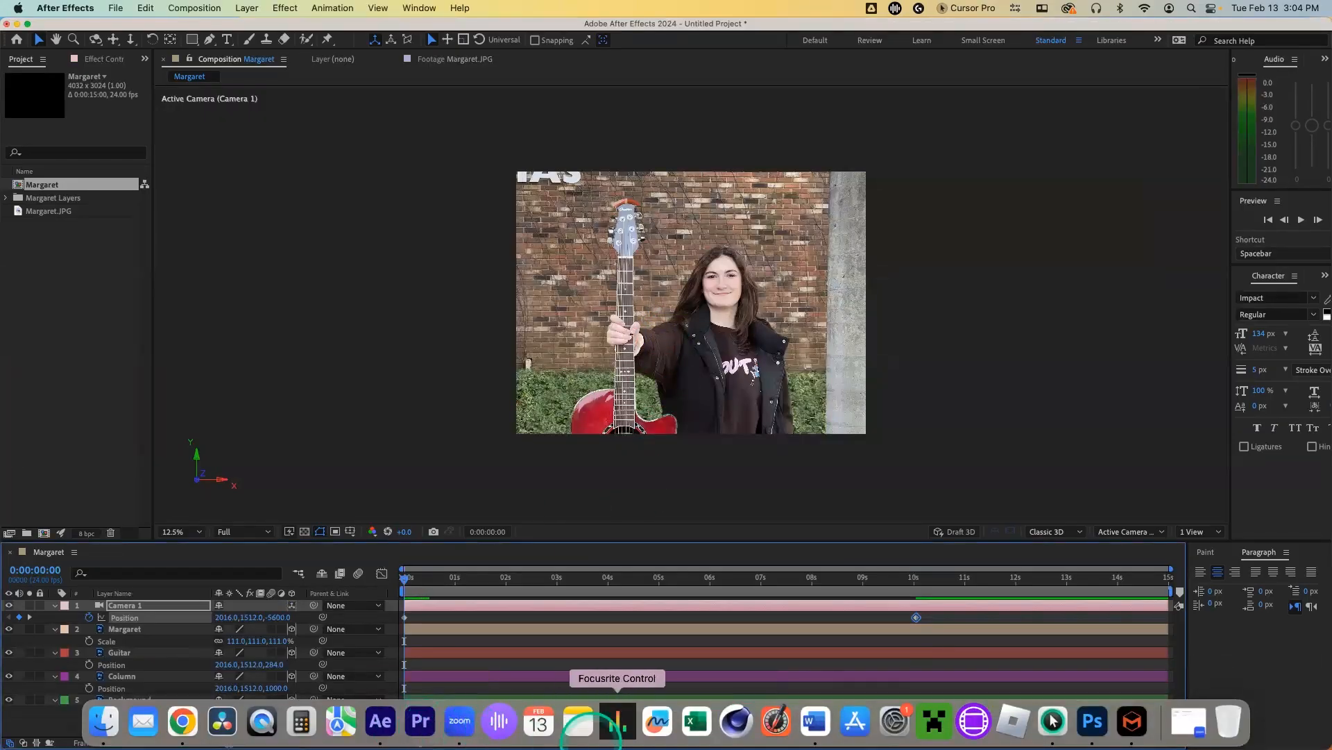
click(1125, 726)
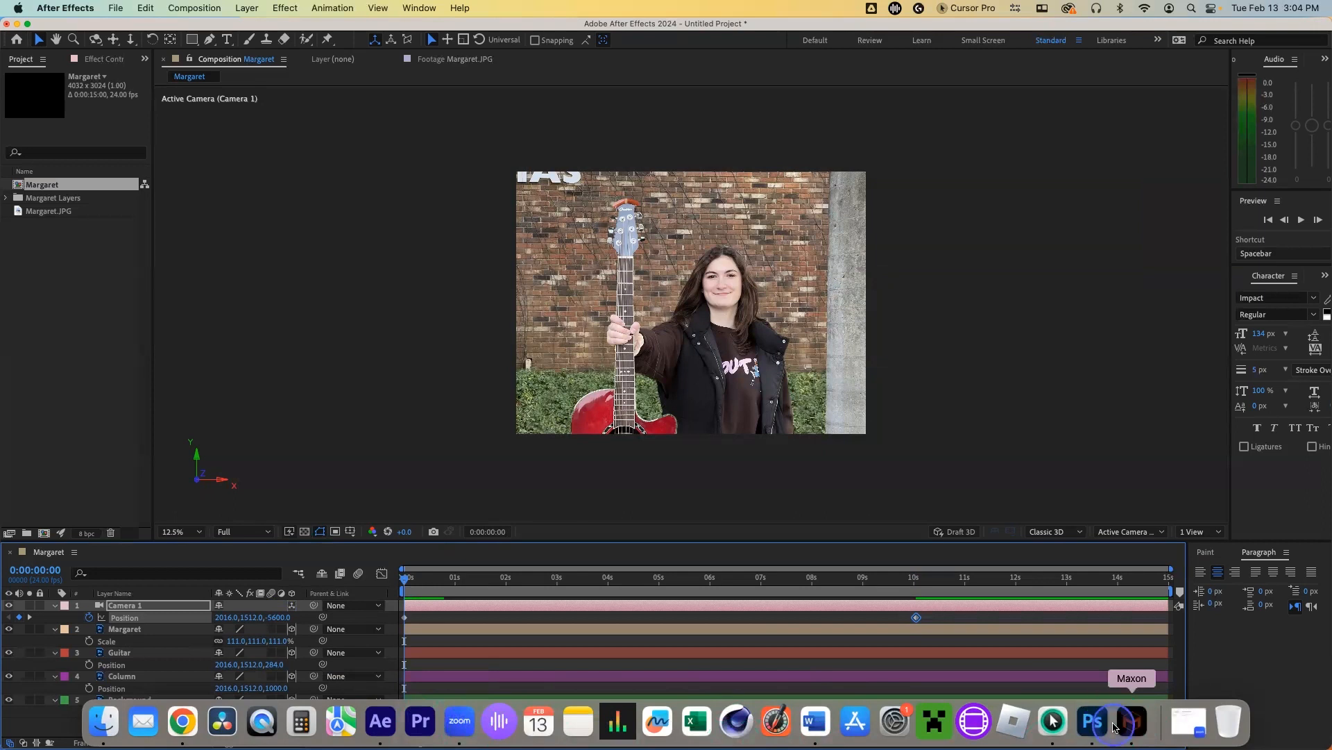
key(super+q)
click(1111, 723)
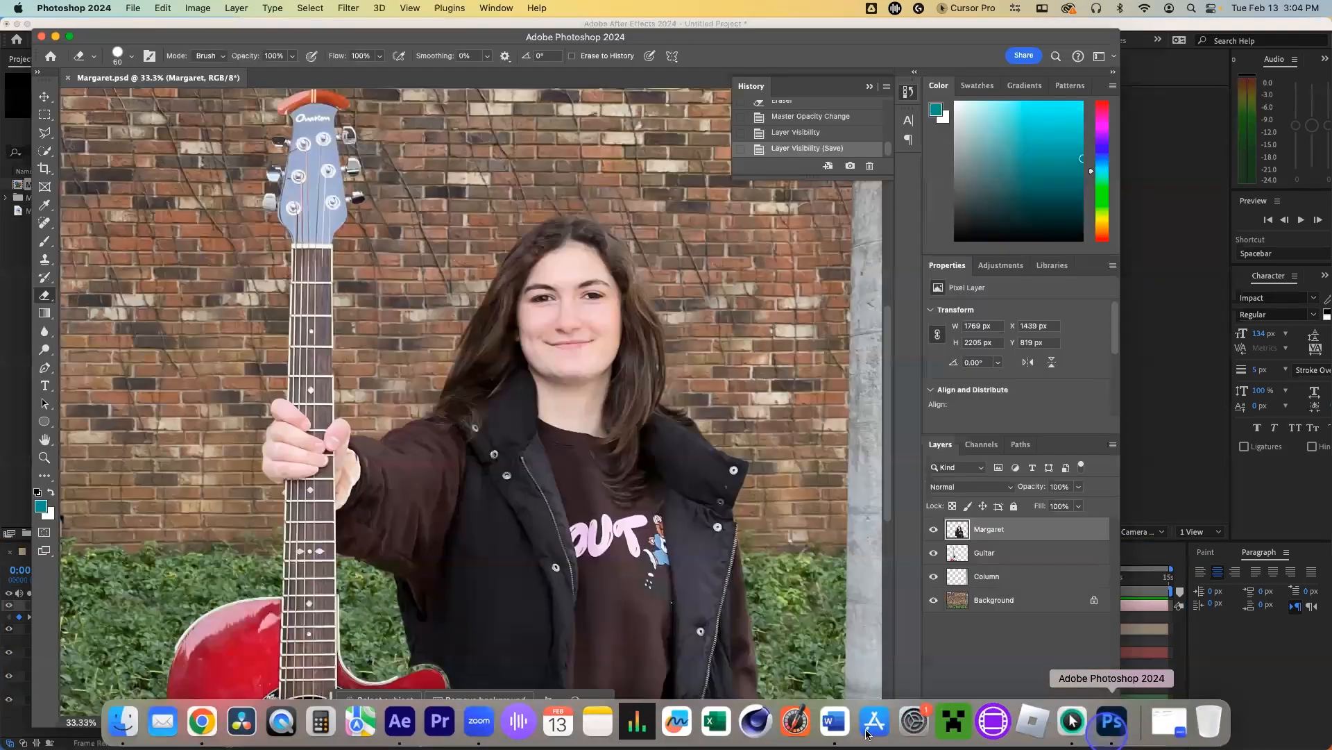
key(super+Tab)
Step: Play the camera move from the start of the timeline several times to check the parallax effect
drag(455, 579, 390, 589)
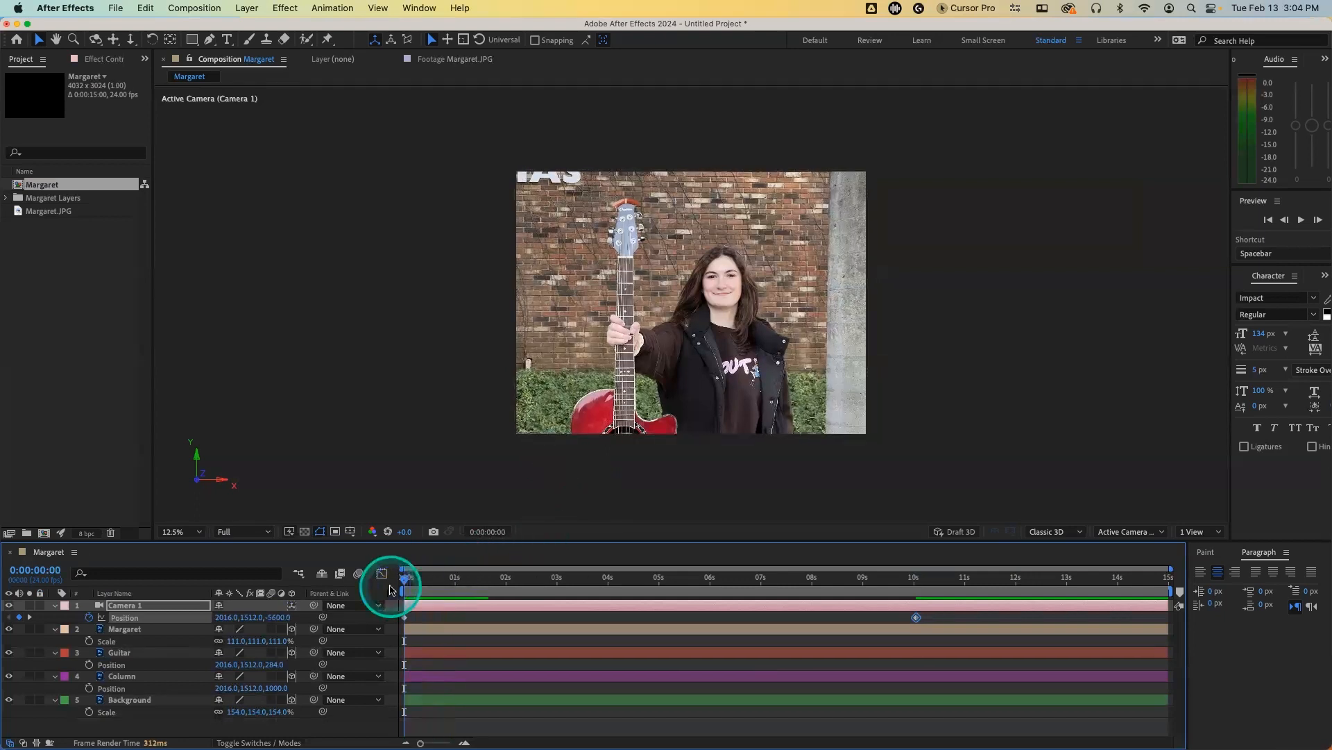
key(space)
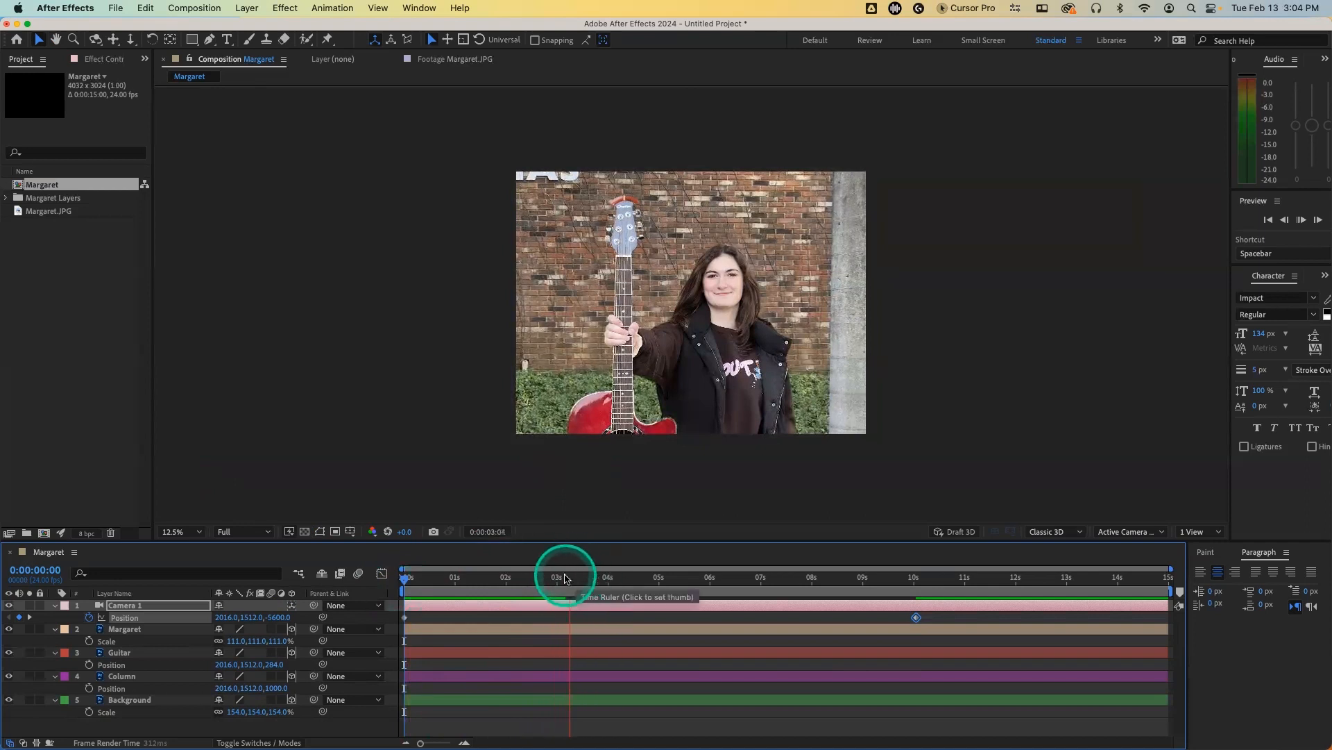
key(space)
drag(539, 582, 403, 580)
key(space)
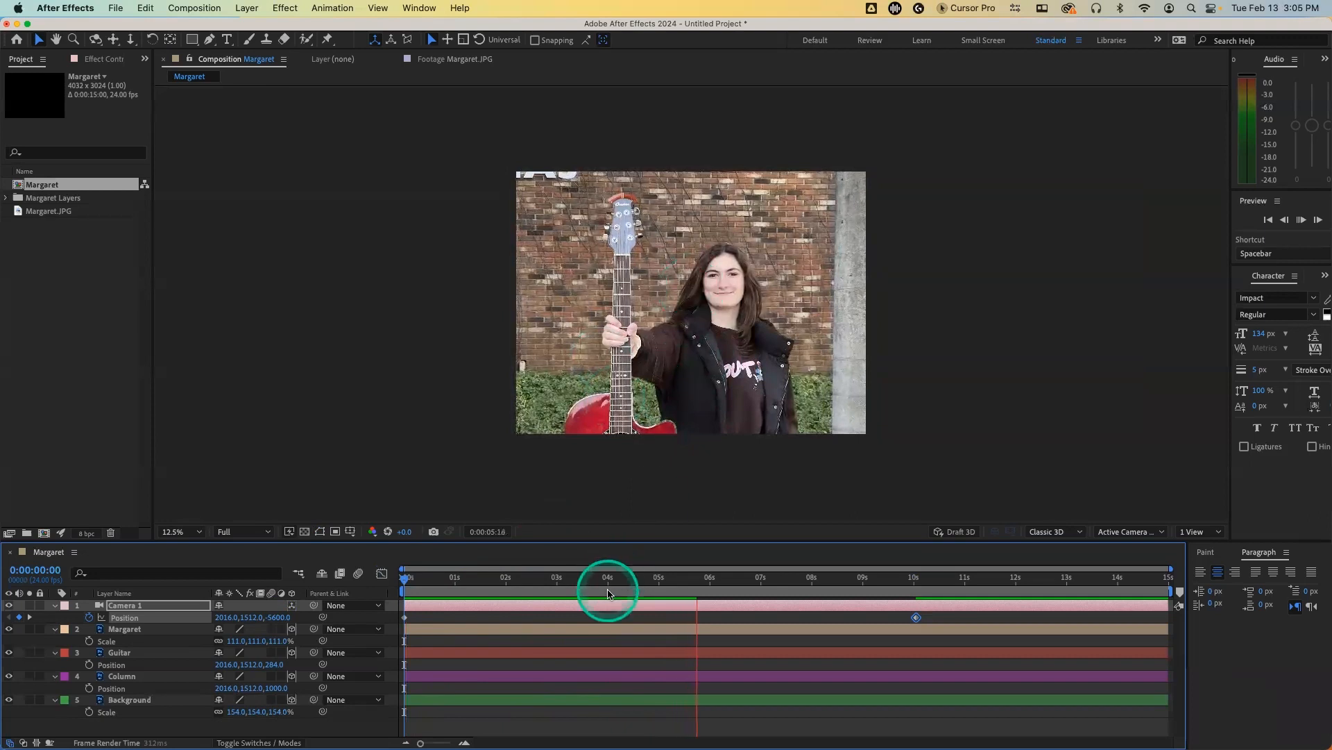
key(space)
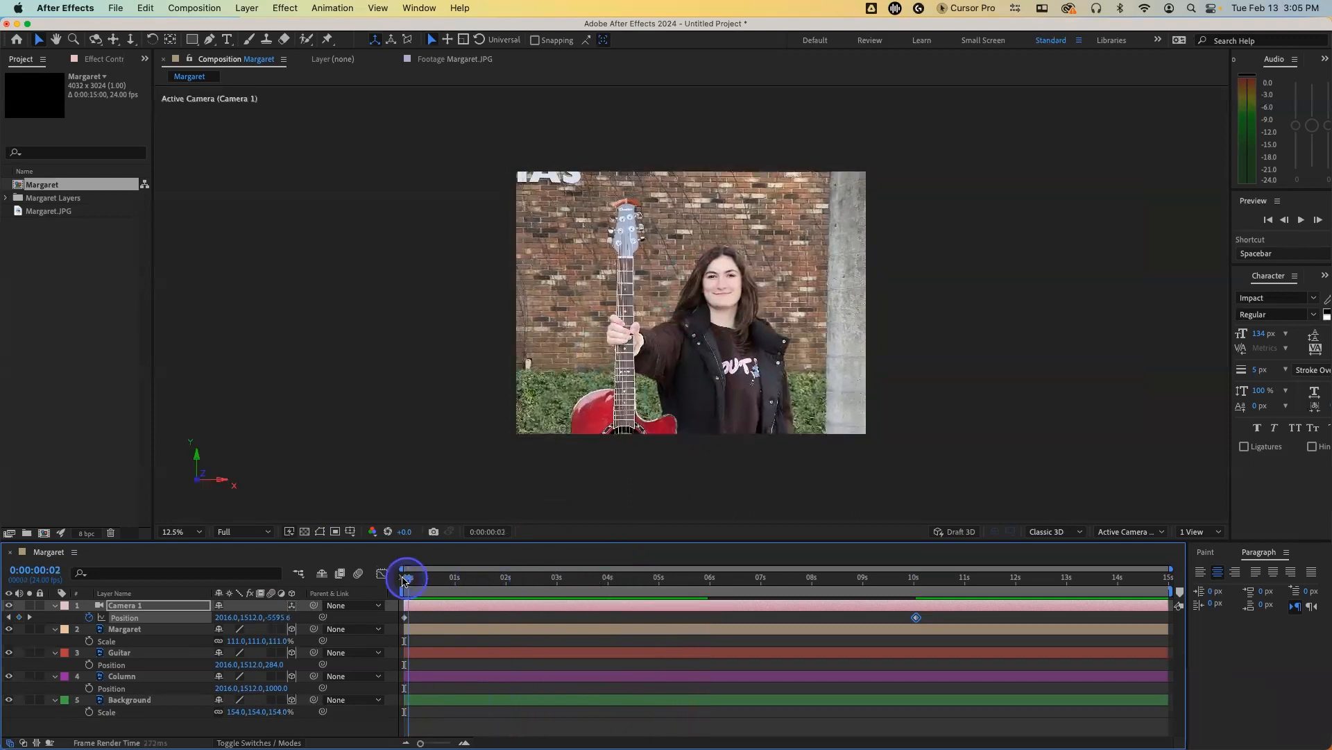
key(space)
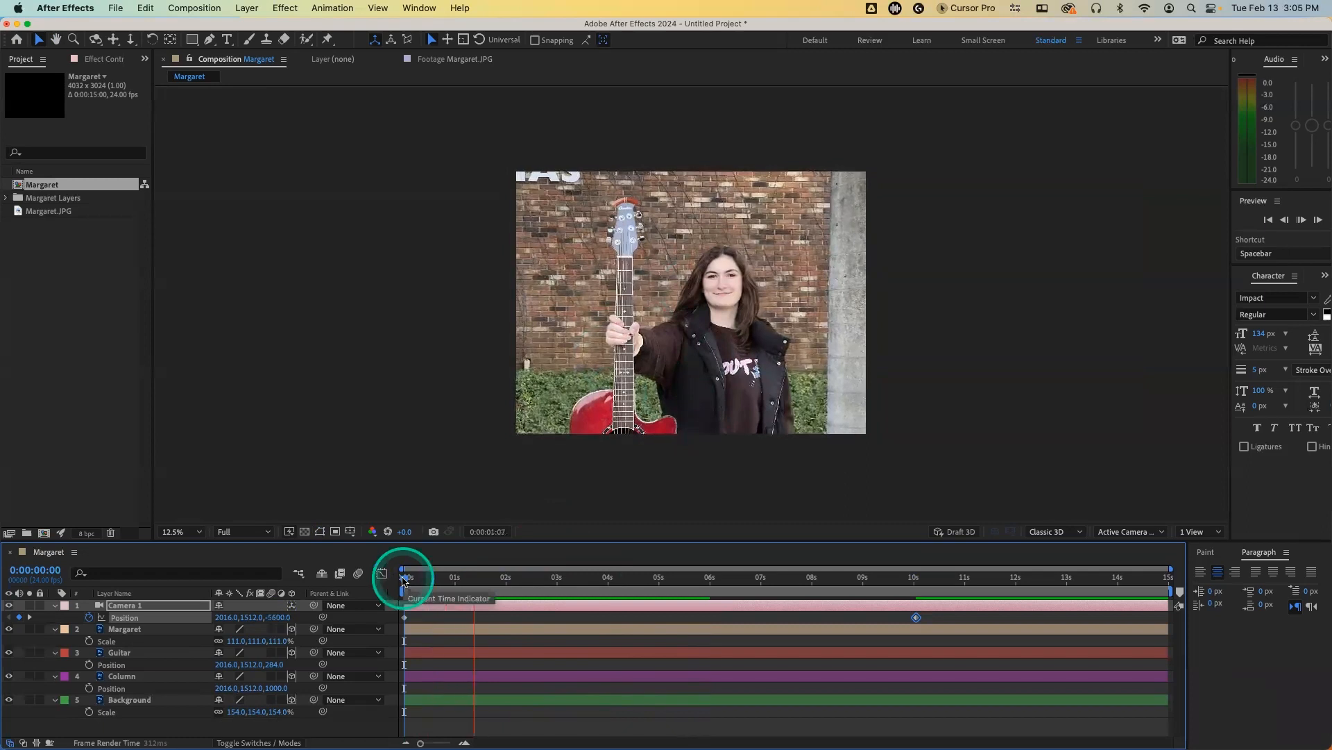
key(space)
Step: Move the camera's second Position keyframe to 0:00:05:01 and preview the faster move from the start
drag(921, 621, 661, 617)
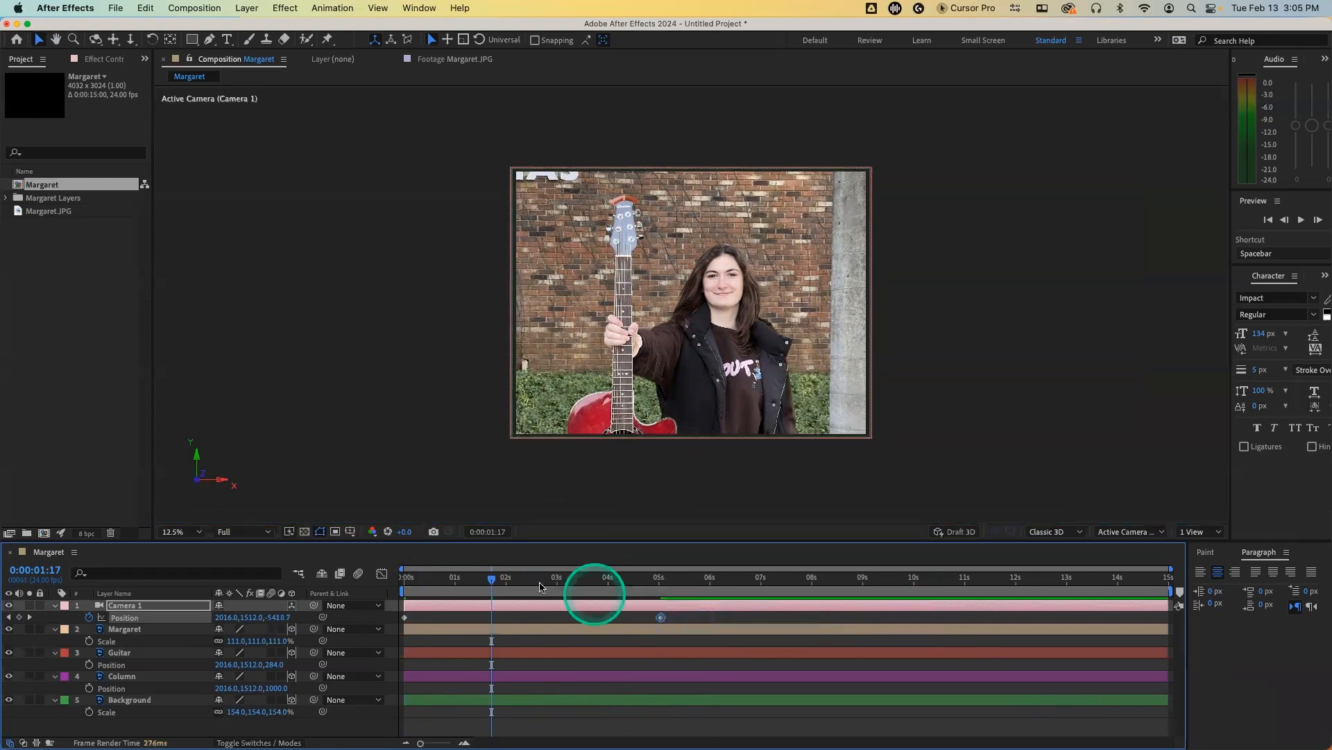
drag(491, 580, 394, 582)
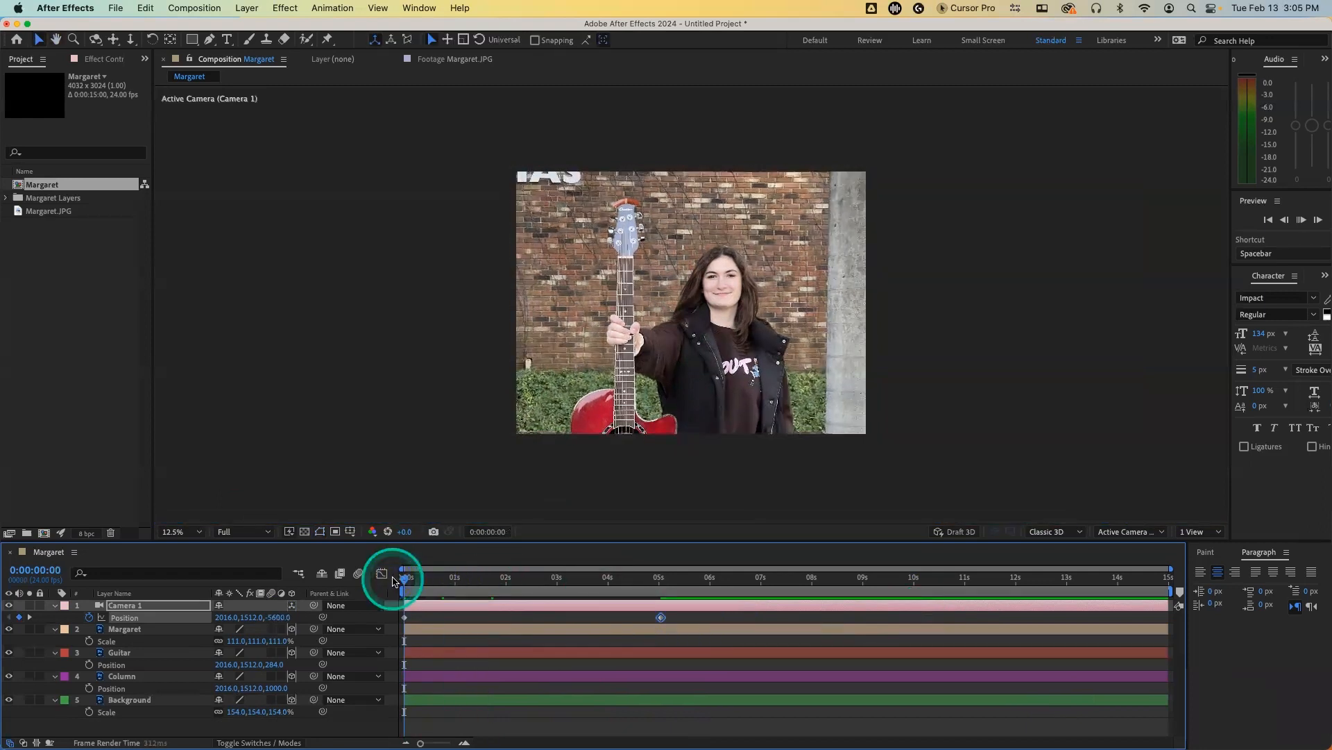
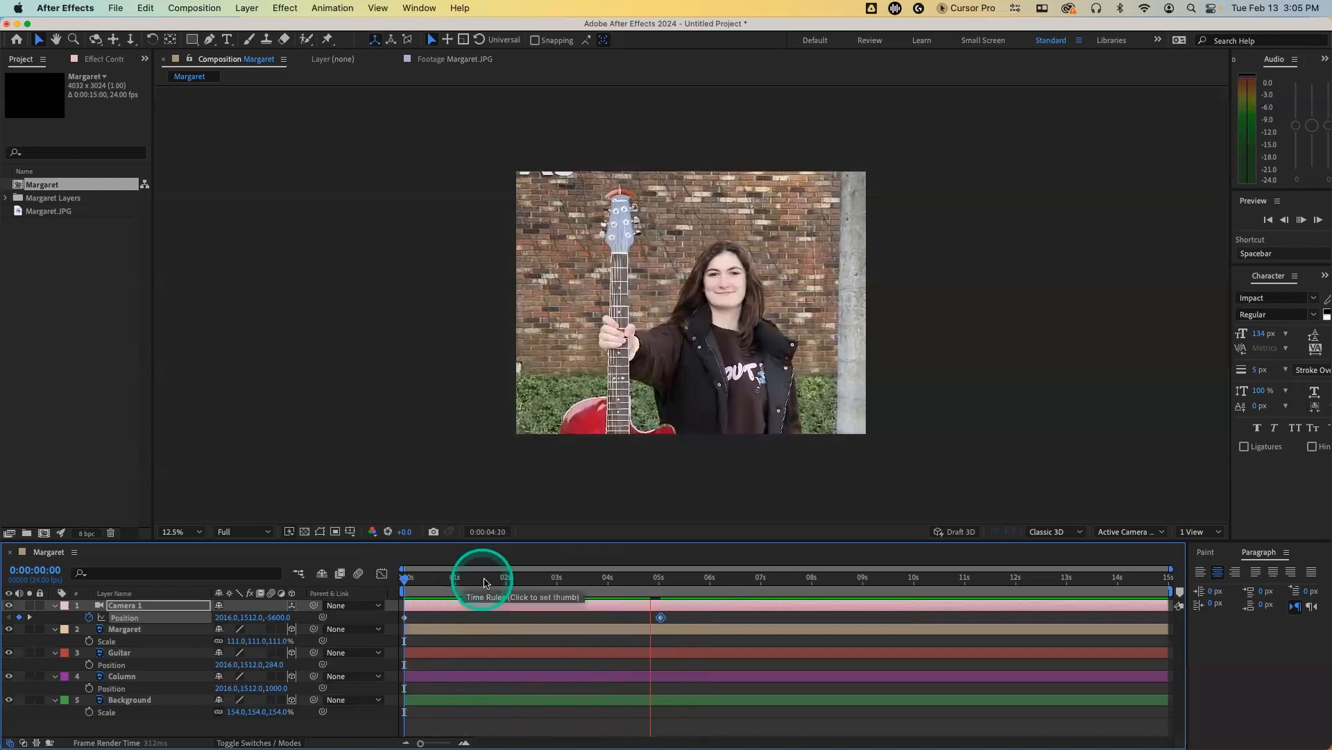
click(464, 578)
click(398, 578)
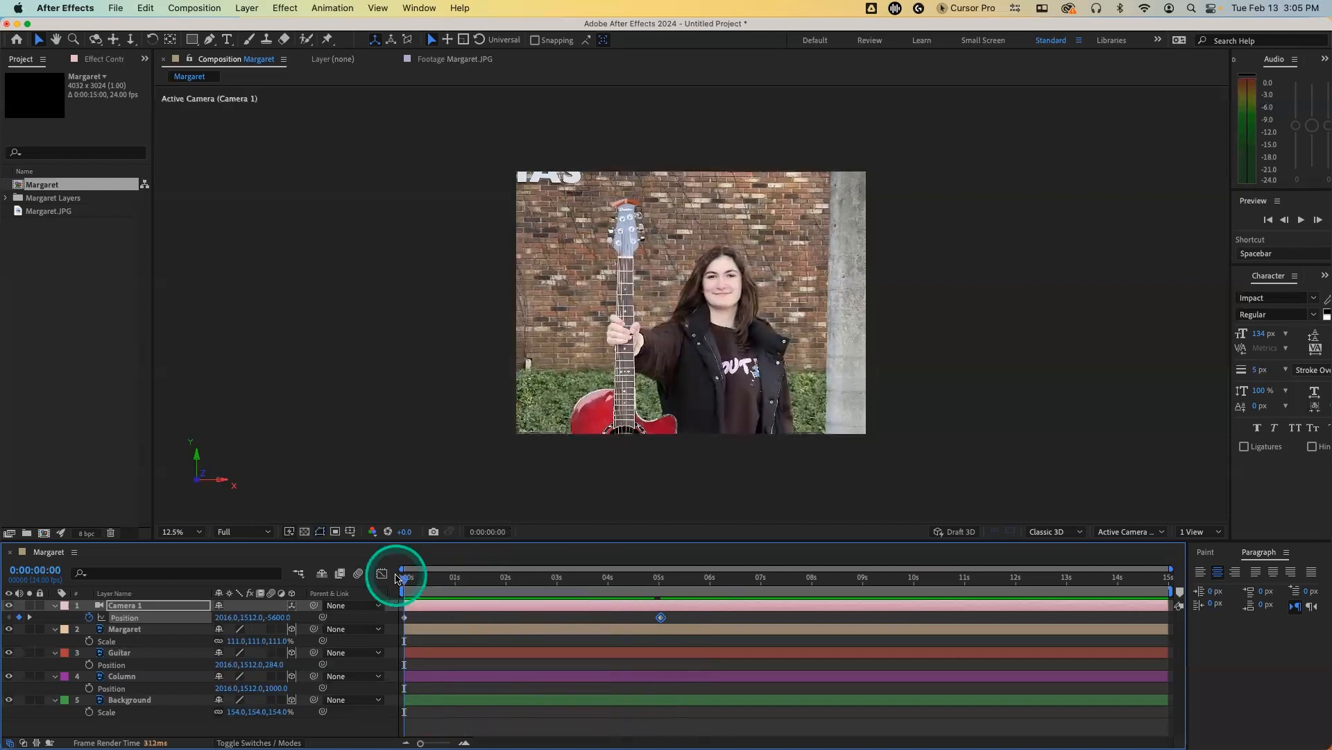
key(space)
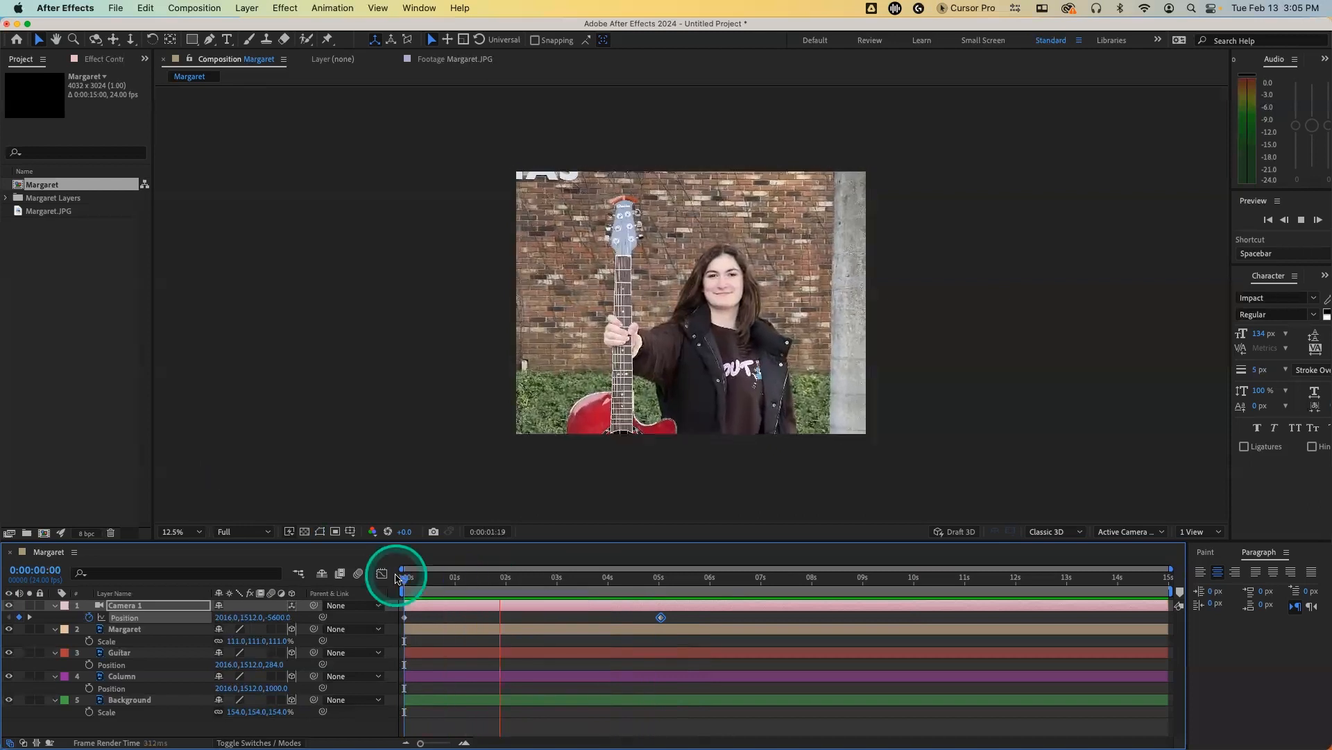
click(471, 595)
Step: At the 0:00:05:01 keyframe, set the camera's Z position to -3425 and its Y position to 1132
key(k)
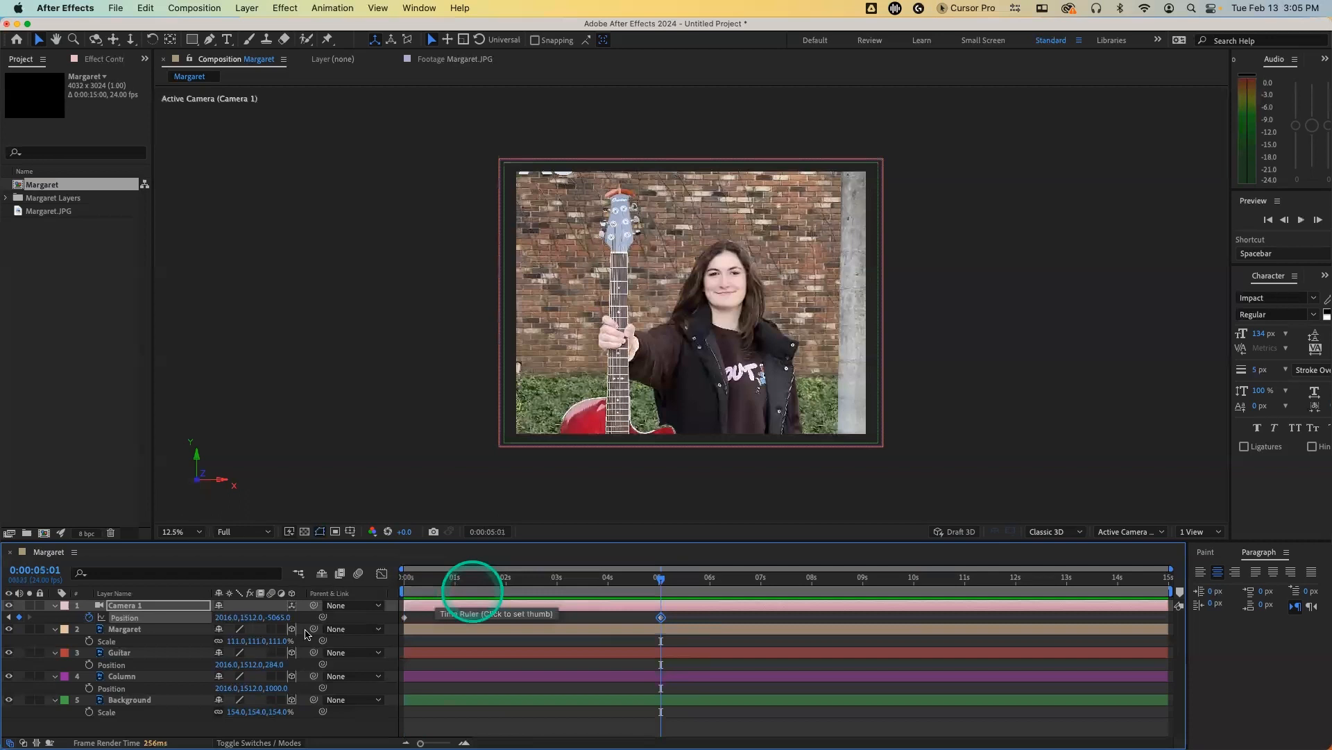
click(279, 619)
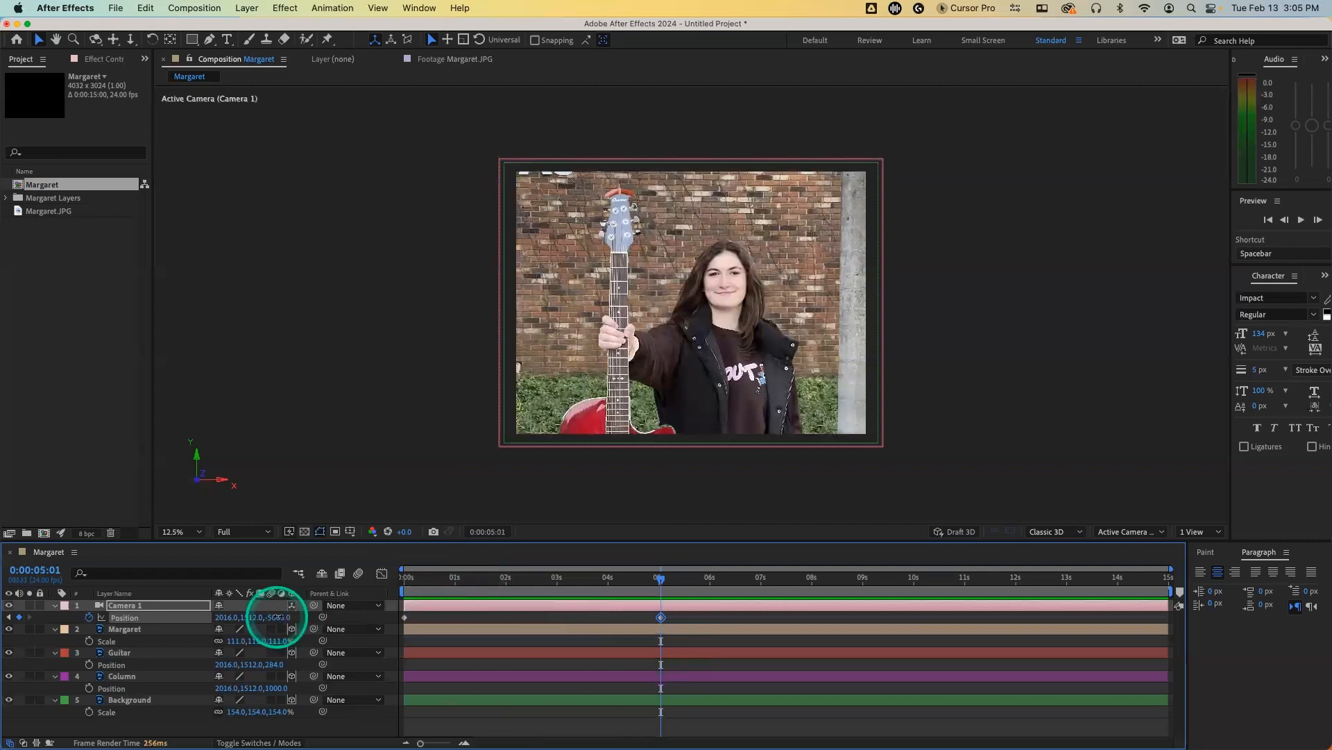
drag(279, 617, 380, 612)
drag(261, 617, 257, 619)
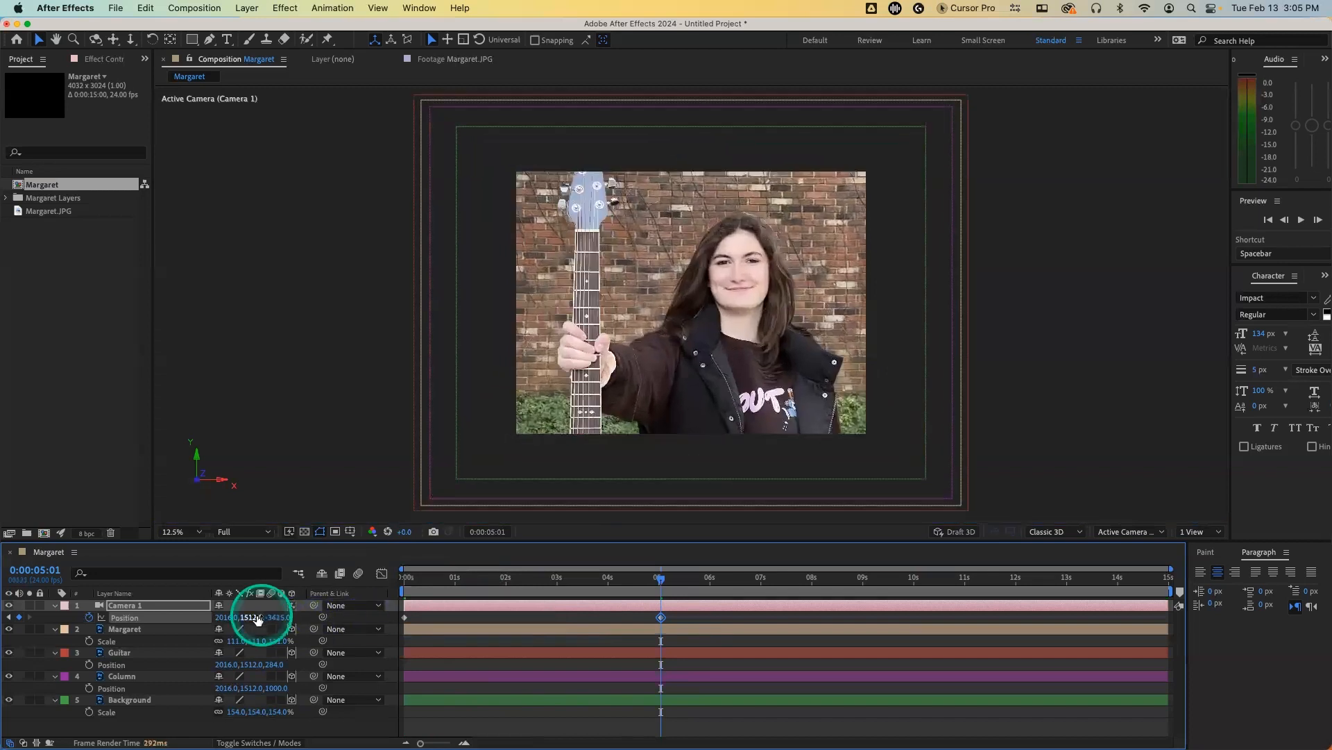
click(255, 617)
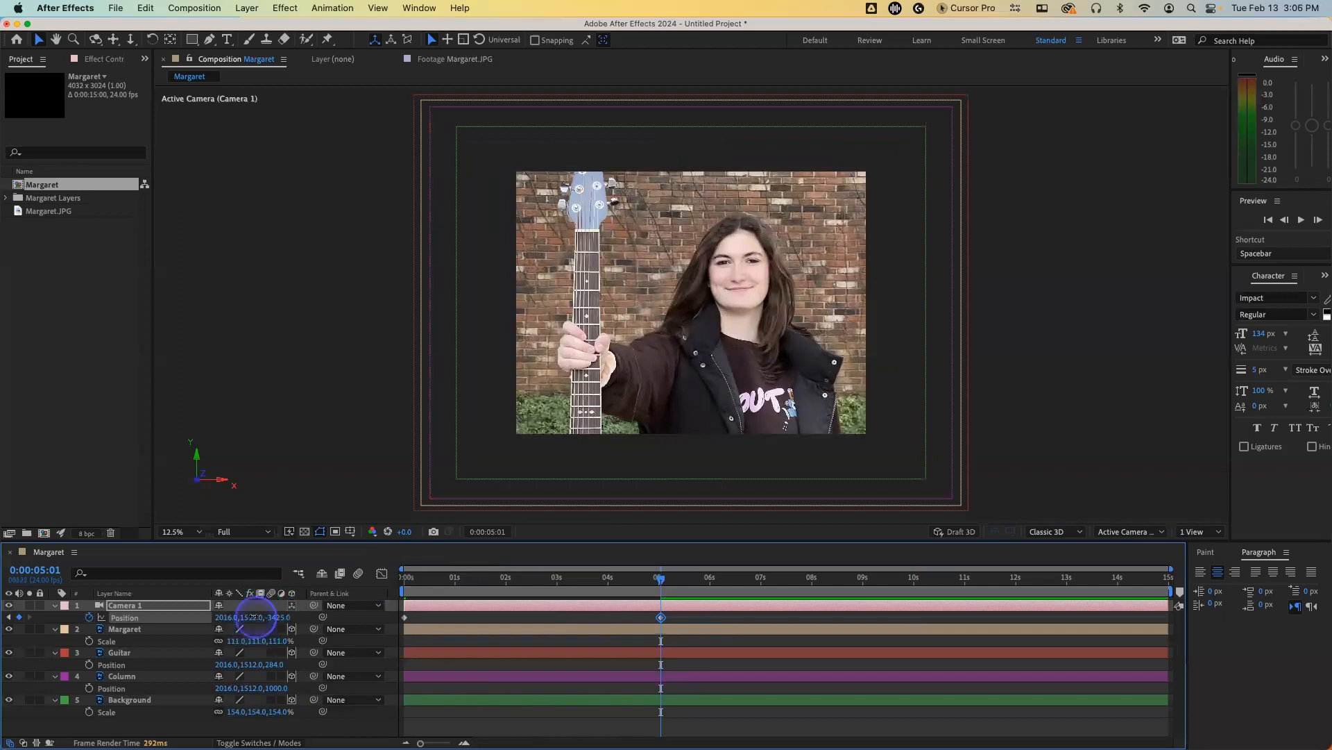
drag(253, 617, 231, 616)
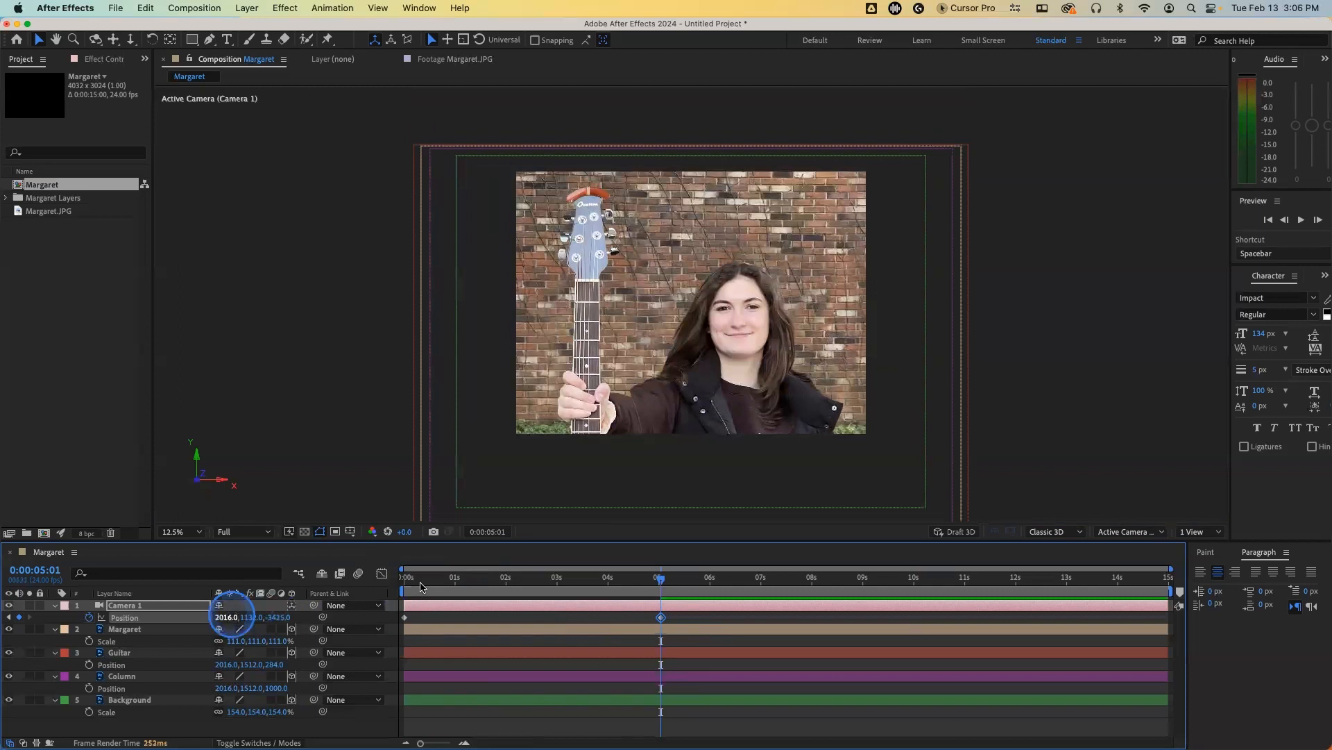
Step: Preview the stronger push-in and upward camera move from the start of the timeline
click(418, 591)
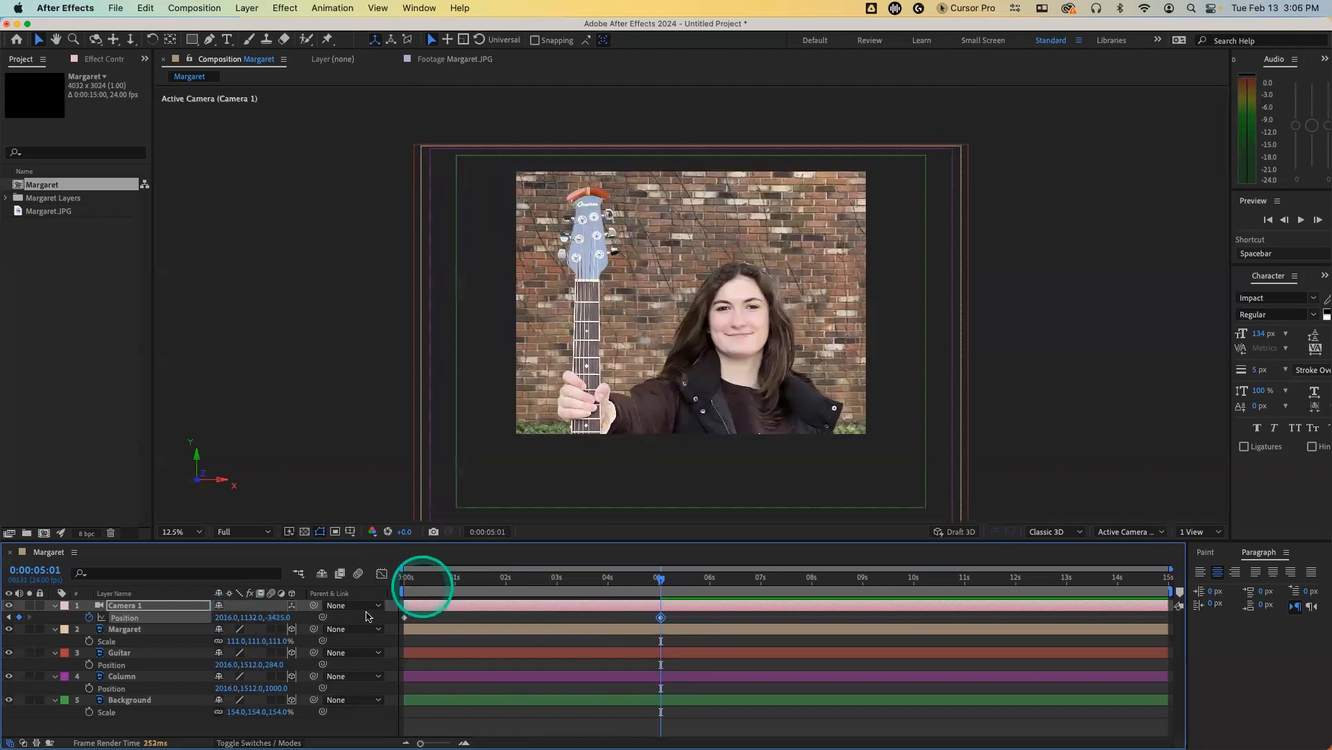
click(418, 578)
click(391, 578)
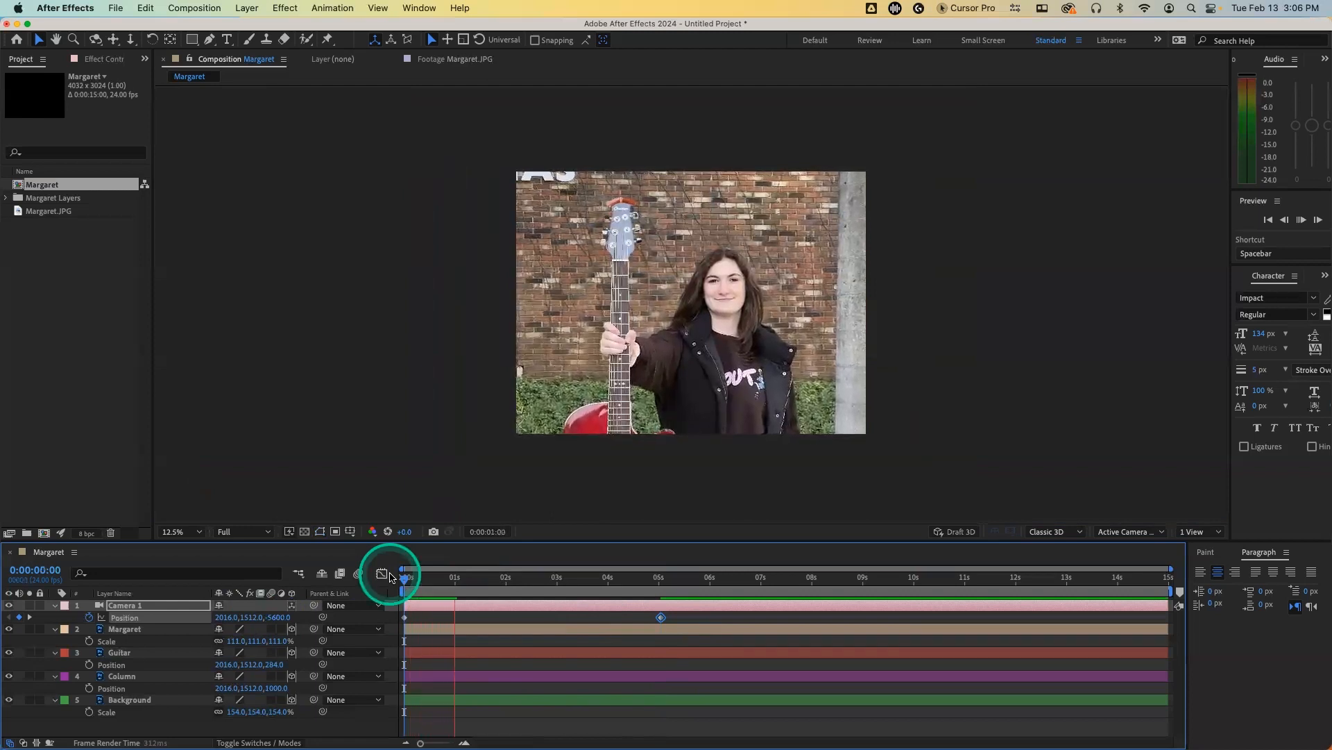
right_click(503, 475)
click(510, 474)
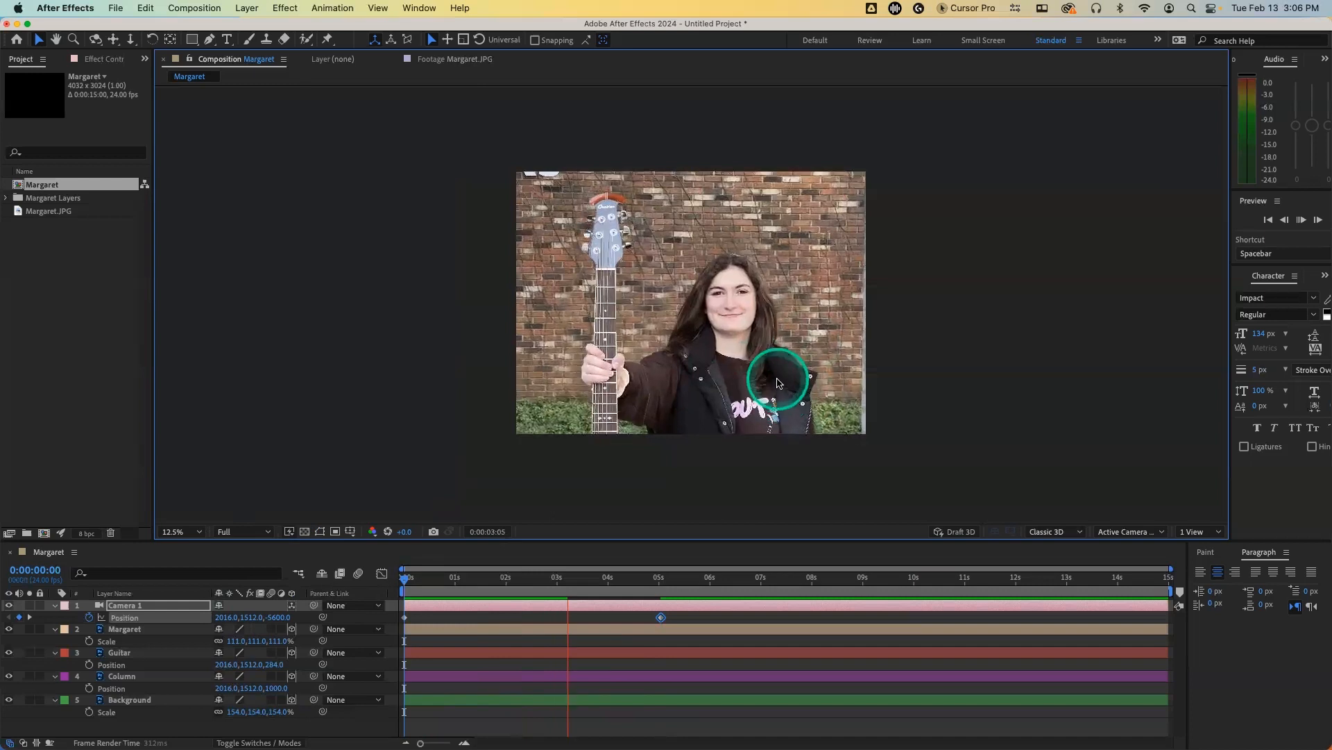
click(460, 653)
click(490, 586)
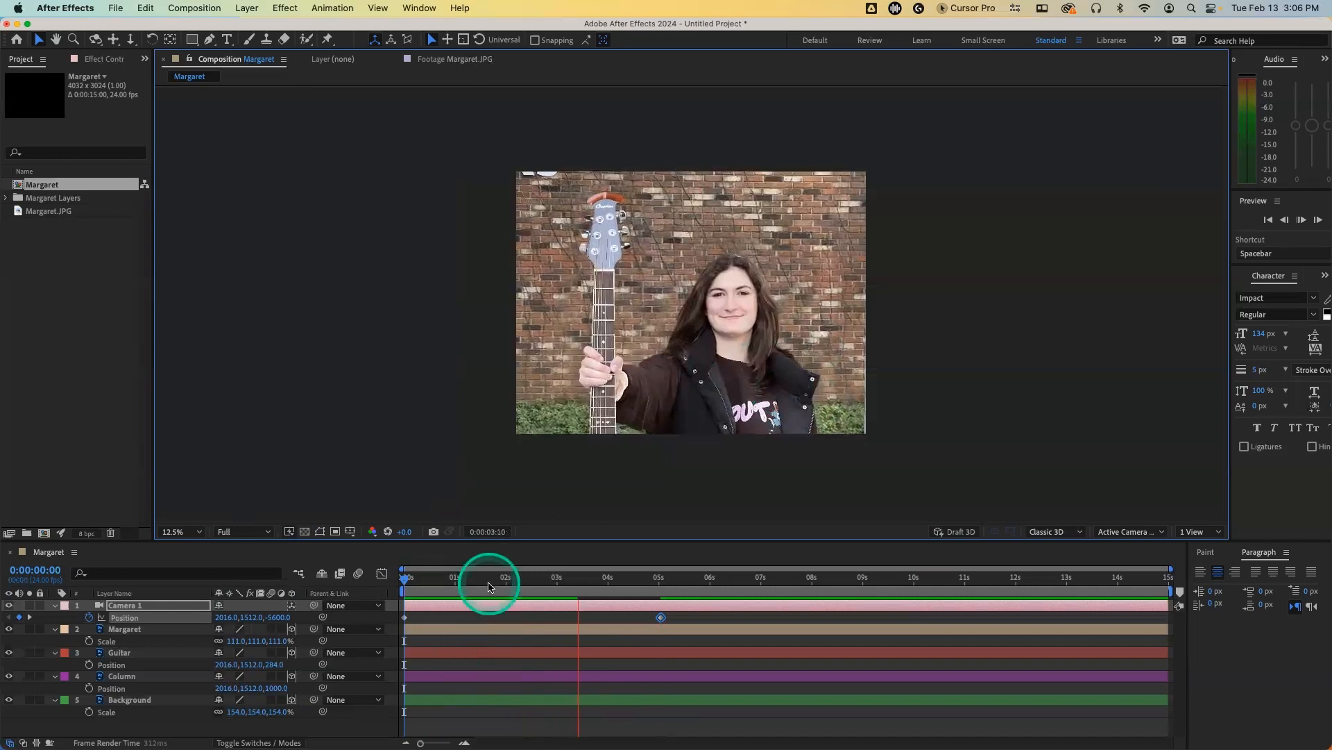
click(463, 579)
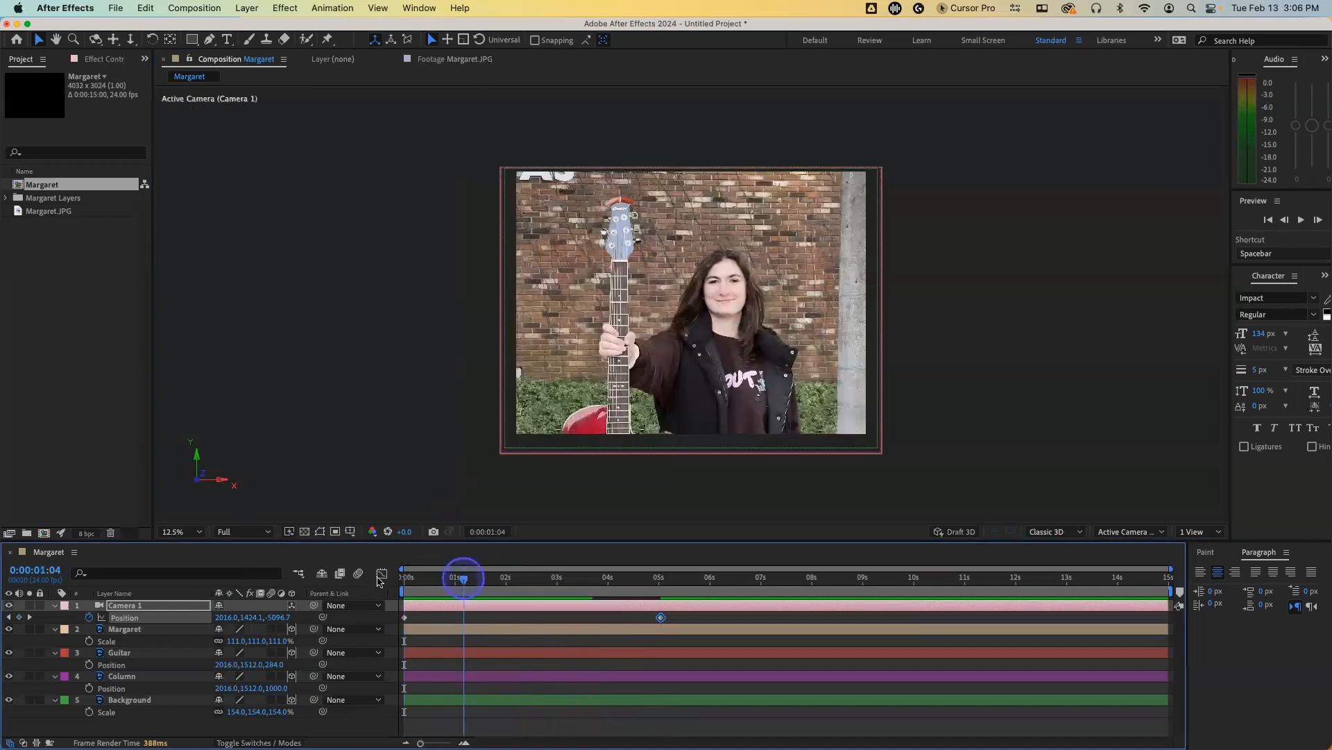
Step: Replay the camera push-in repeatedly from the first frame to judge the depth between layers, and return to 0:00:00:00
key(space)
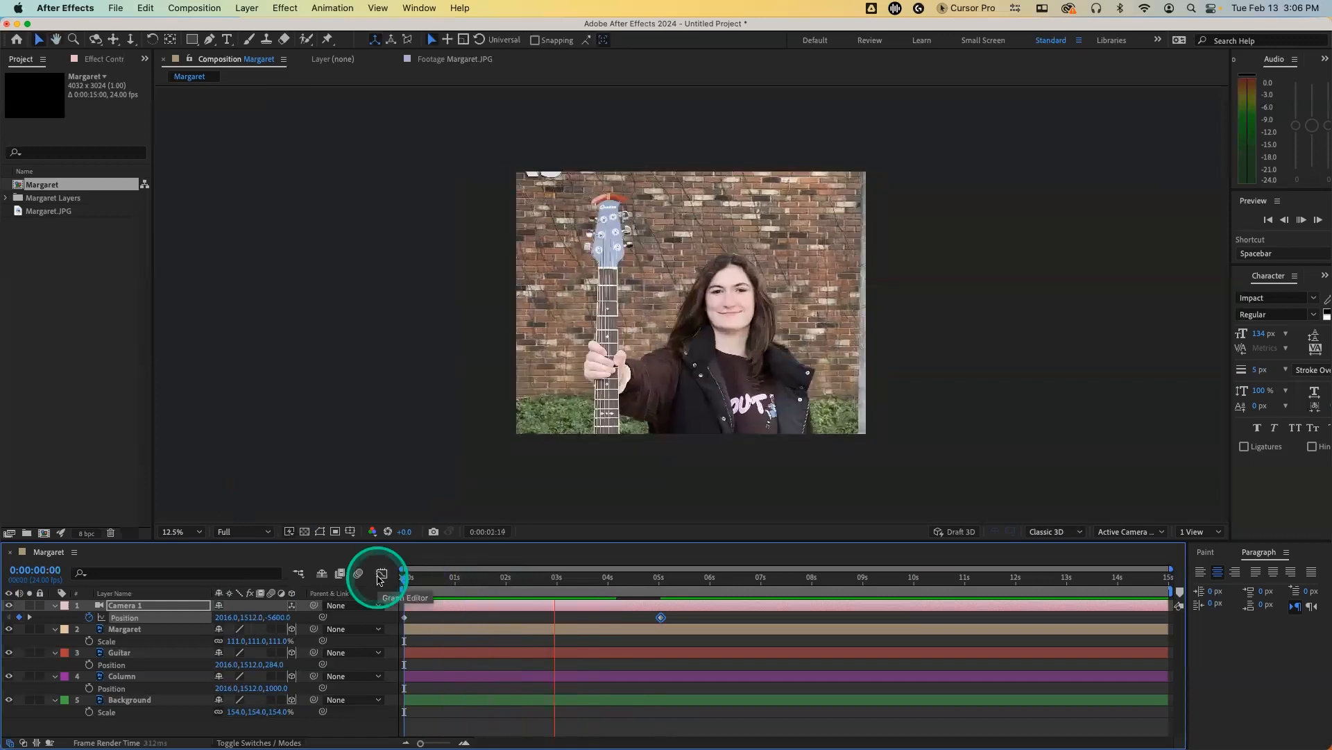
key(space)
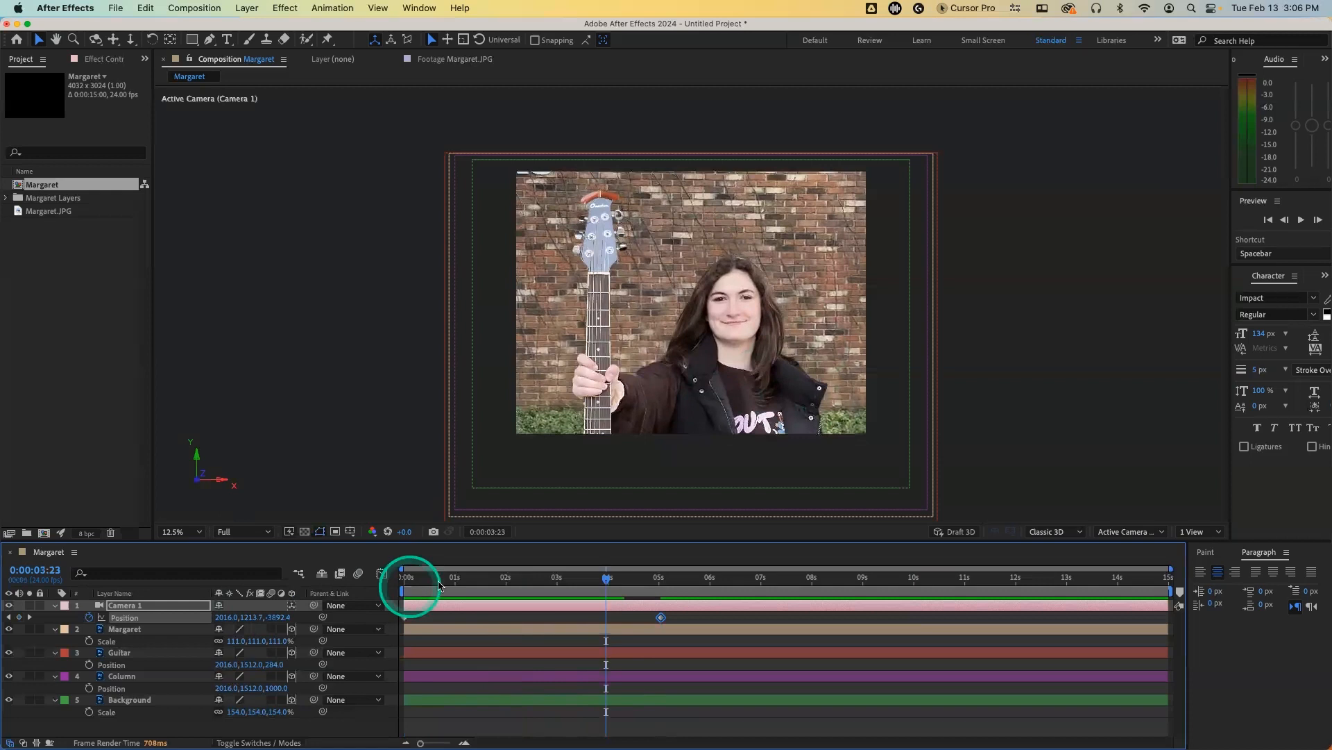
key(space)
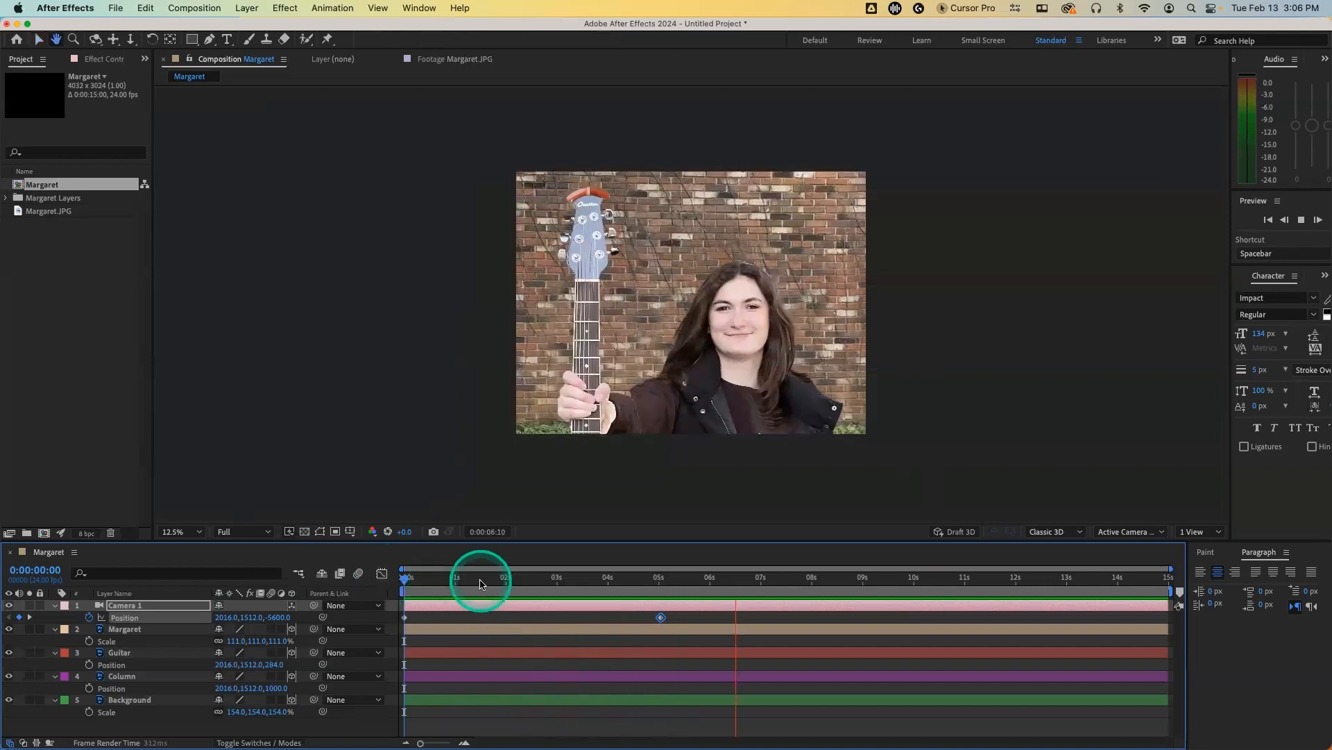
key(space)
key(space)
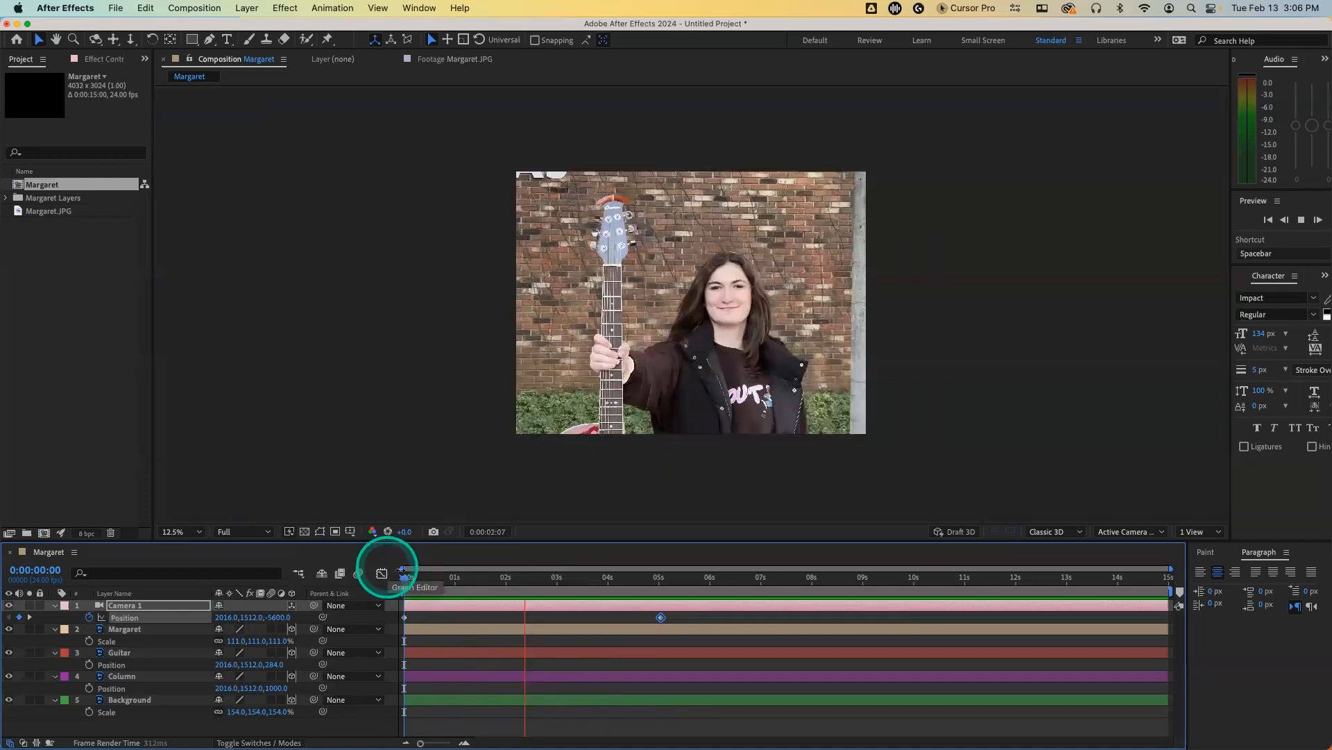
key(space)
key(Home)
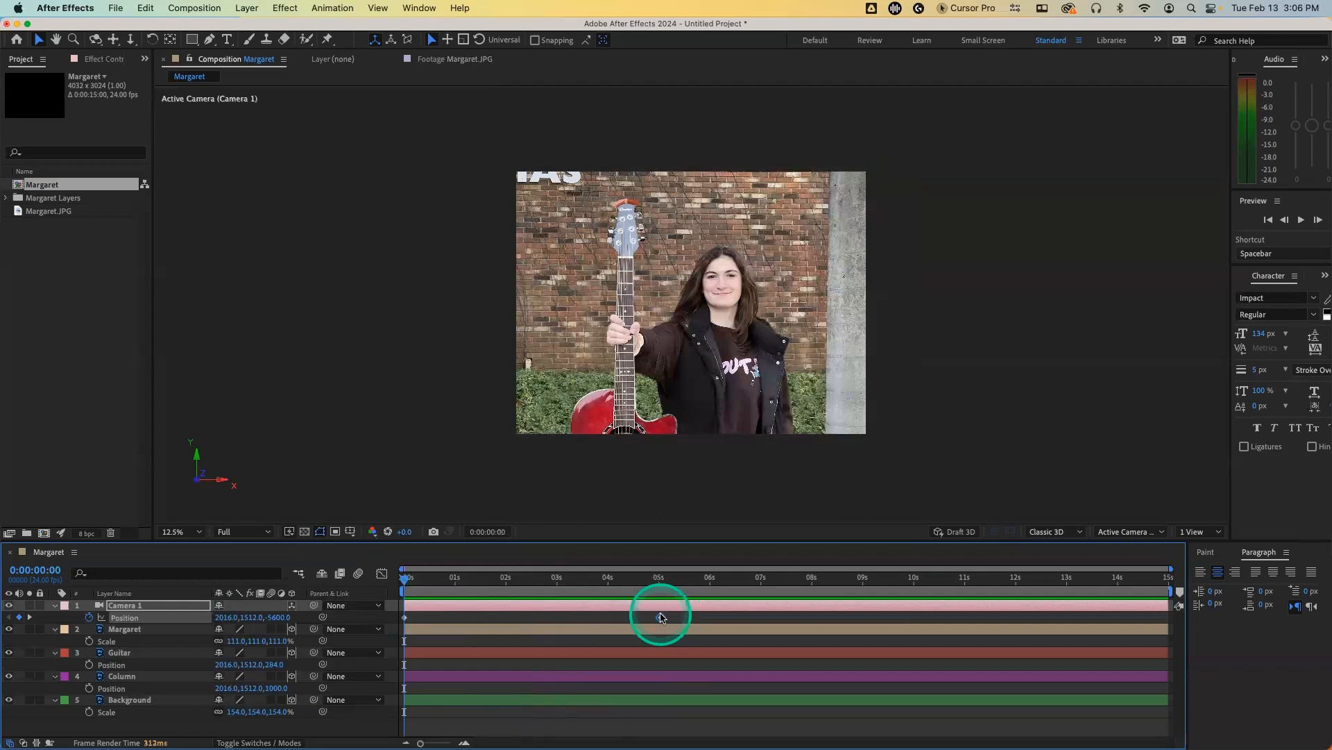
Step: Reverse the camera move by swapping its two Position keyframes, placing the close-up keyframe at 0:00:00:01 and the wide-view keyframe just before 5 seconds
click(404, 617)
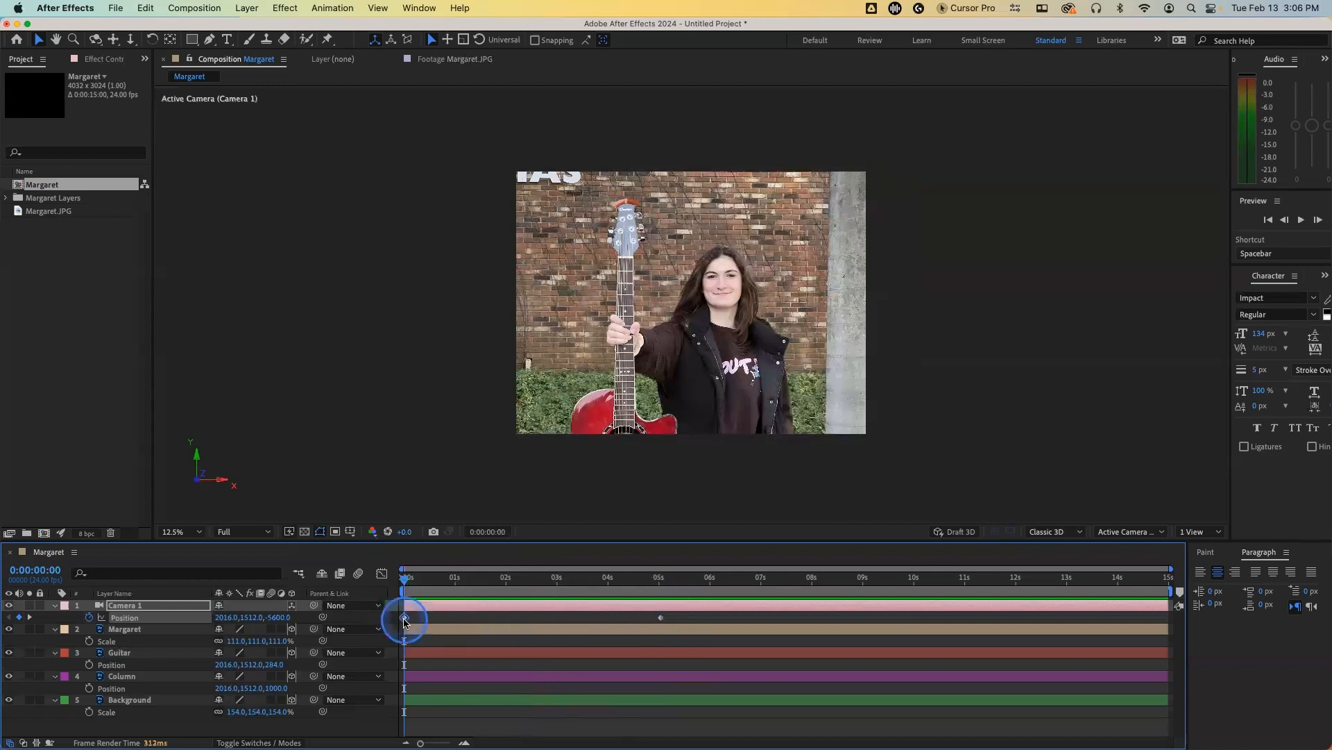
drag(461, 596, 410, 604)
key(super+z)
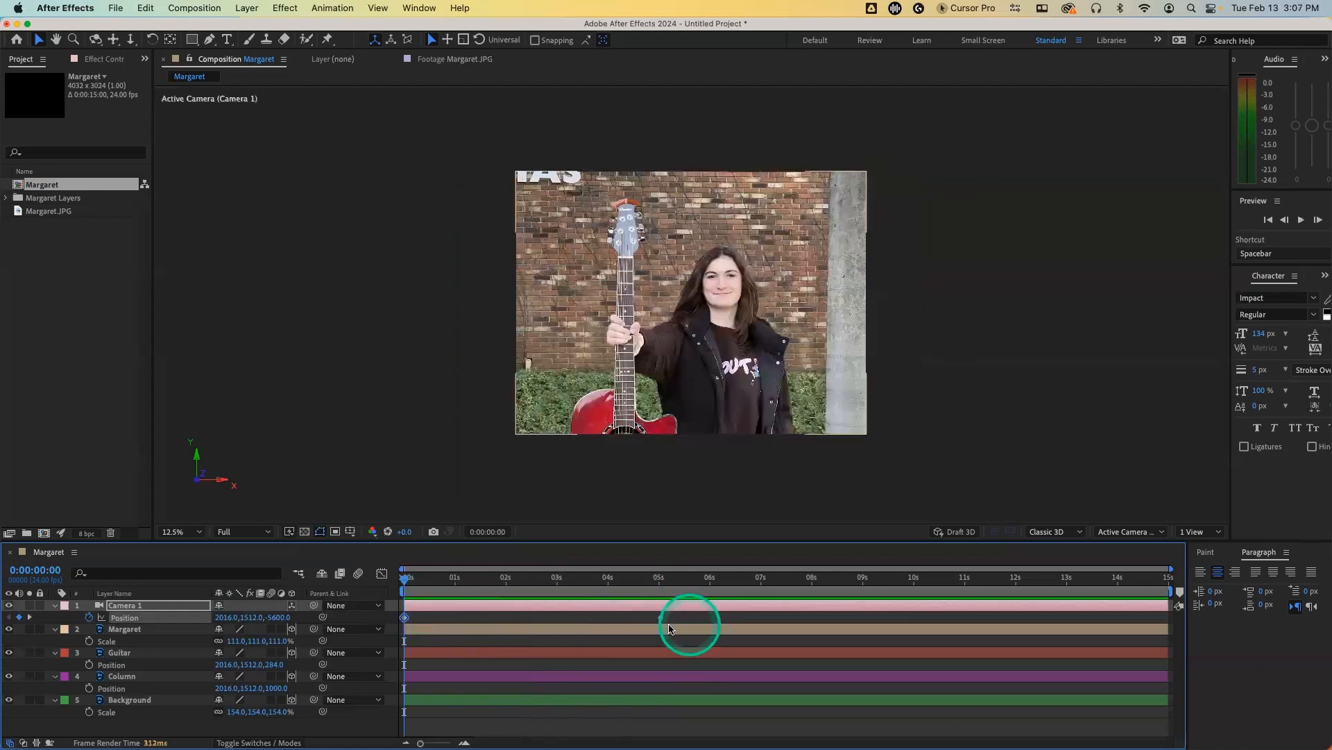
mouse_move(660, 617)
mouse_down()
mouse_move(417, 616)
mouse_move(652, 617)
mouse_up()
drag(444, 617, 406, 618)
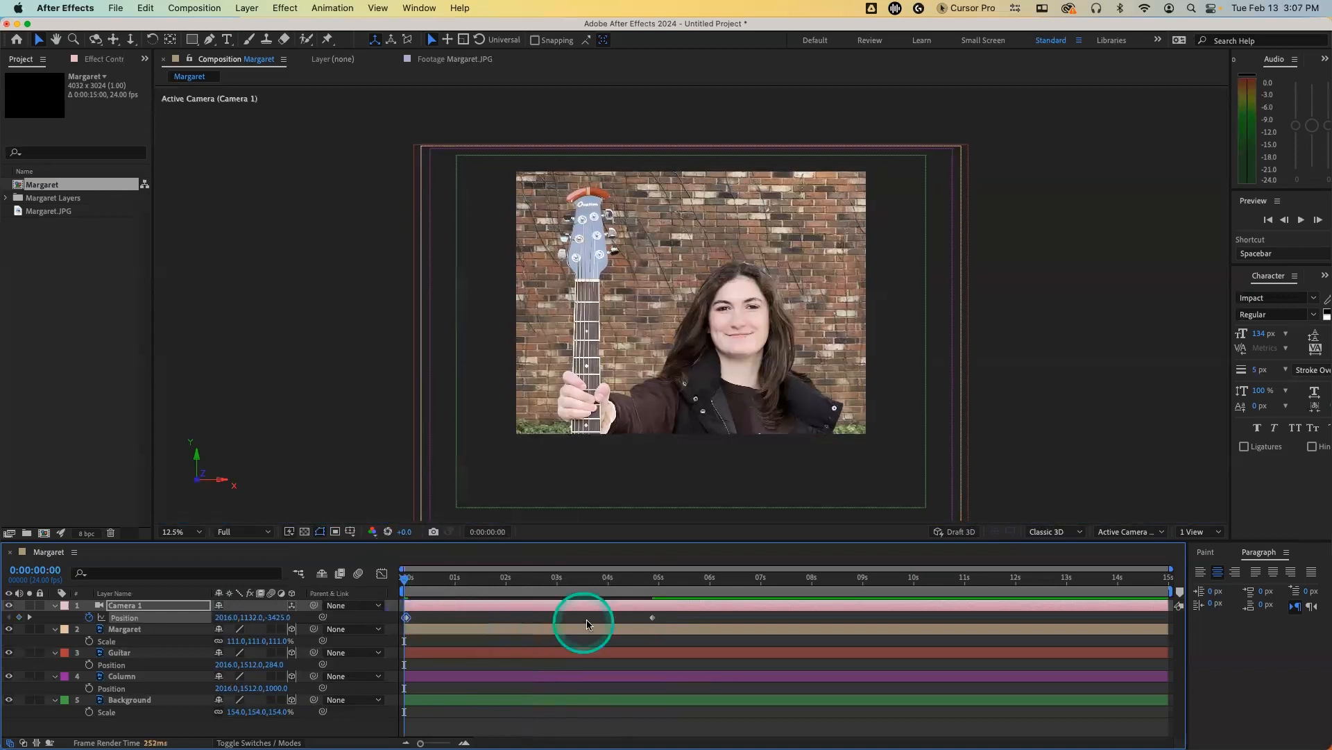
Step: Speed up the pull-out by moving the camera's wide-view Position keyframe to just past 2 seconds, and preview it from the start
drag(650, 619, 519, 617)
click(392, 576)
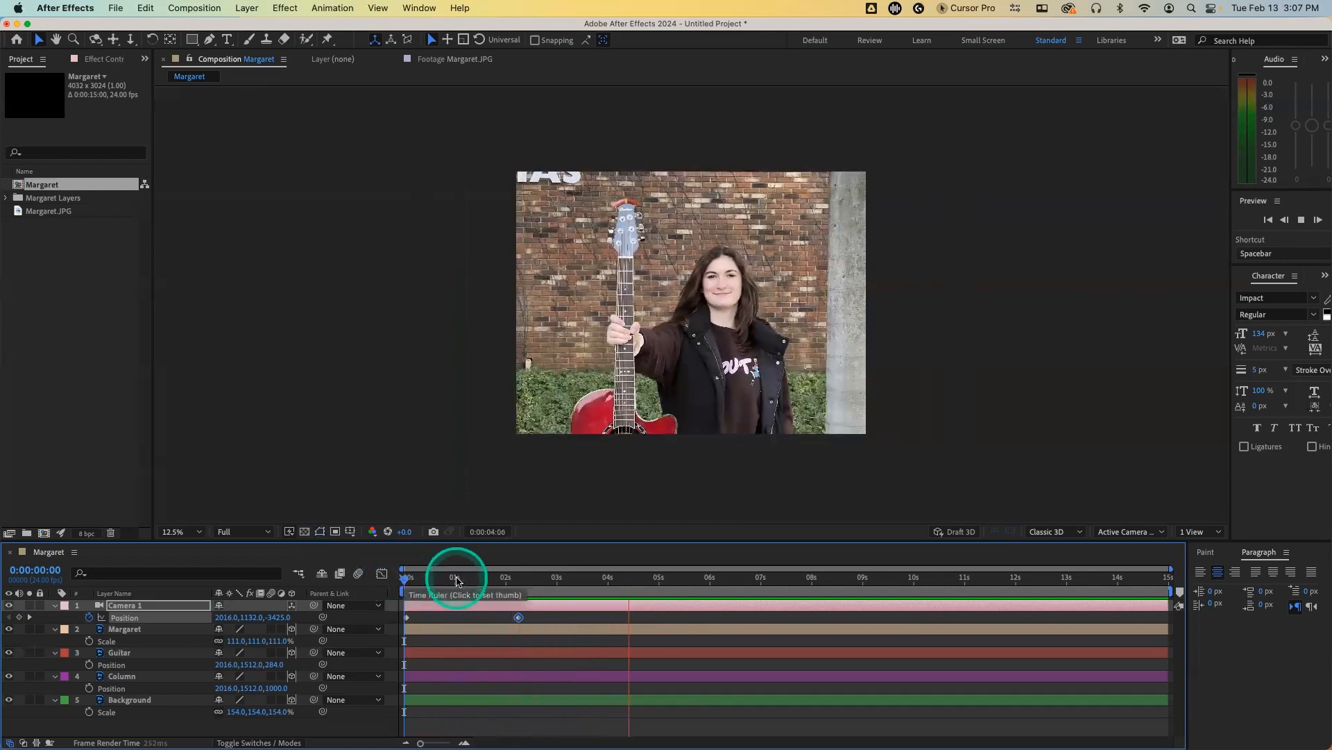
click(407, 575)
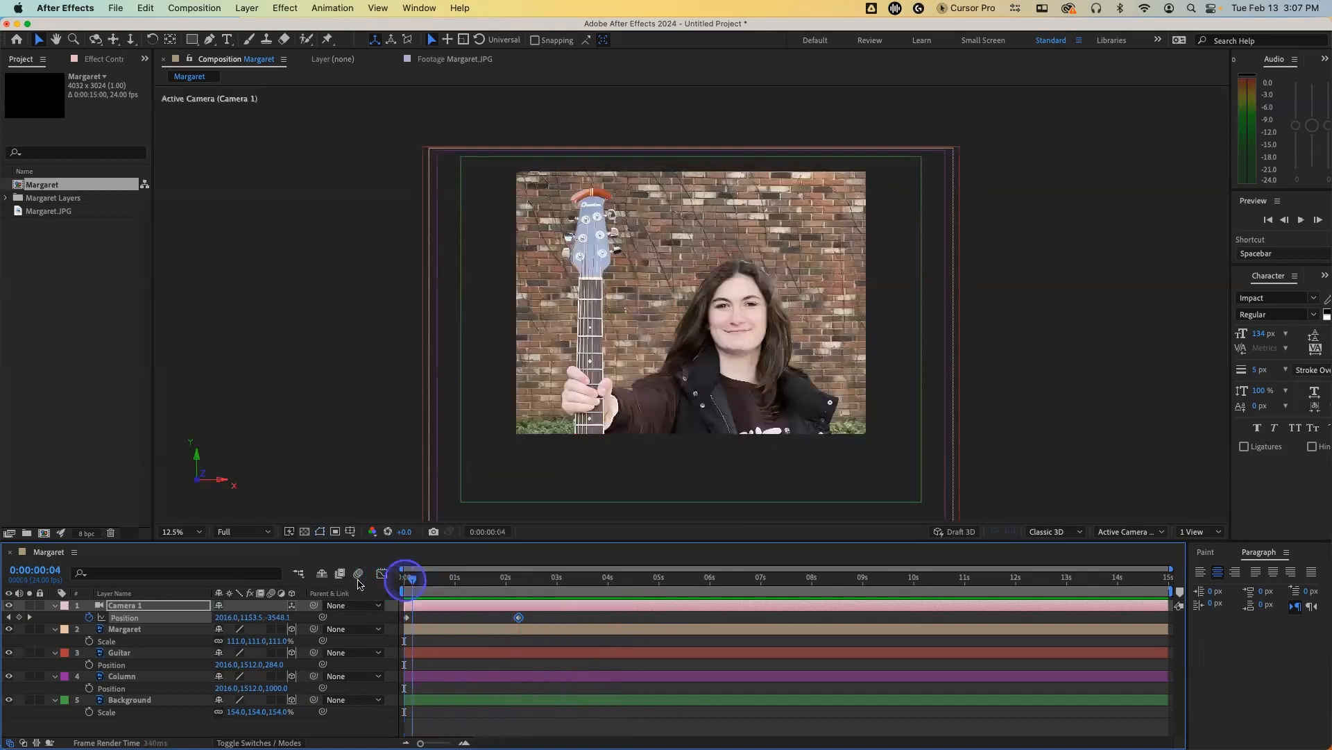
Step: Delete the camera's wide-view Position keyframe and set the X position to 1286 at the 0:00:00:01 keyframe
click(520, 618)
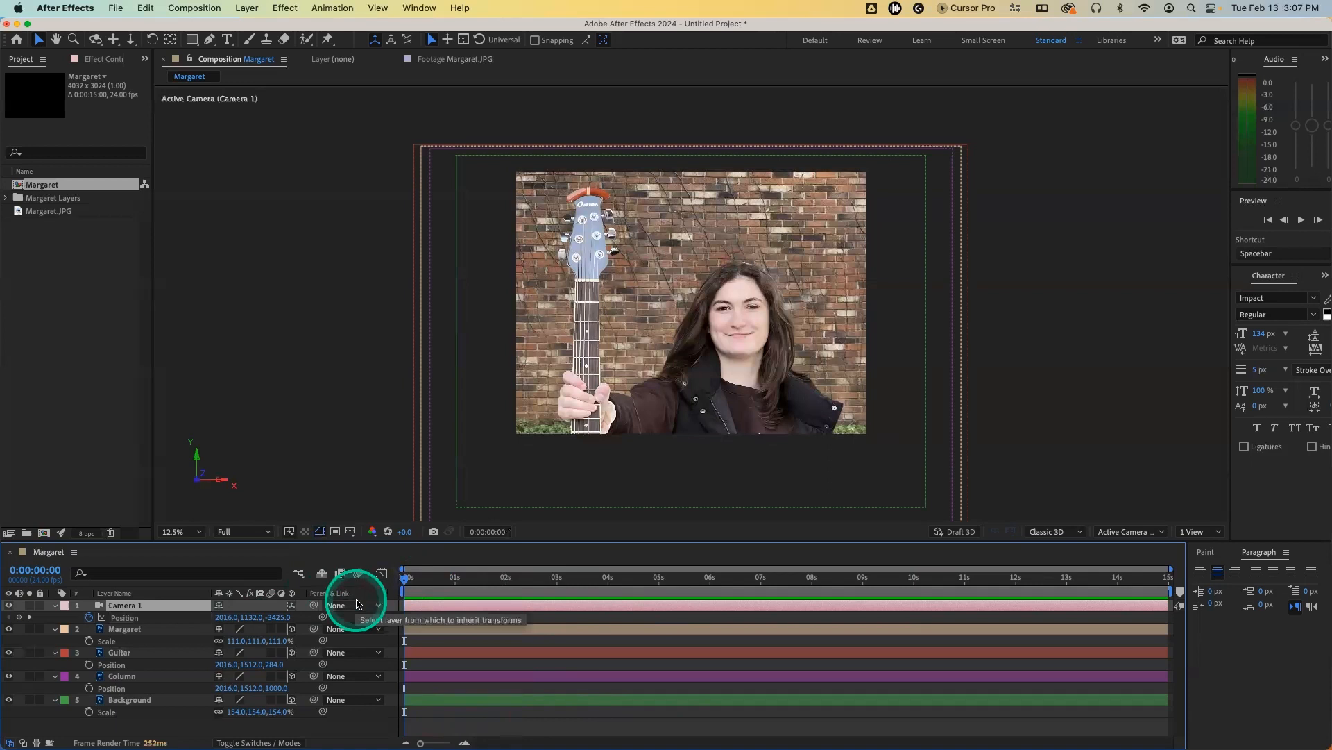
key(Page_Down)
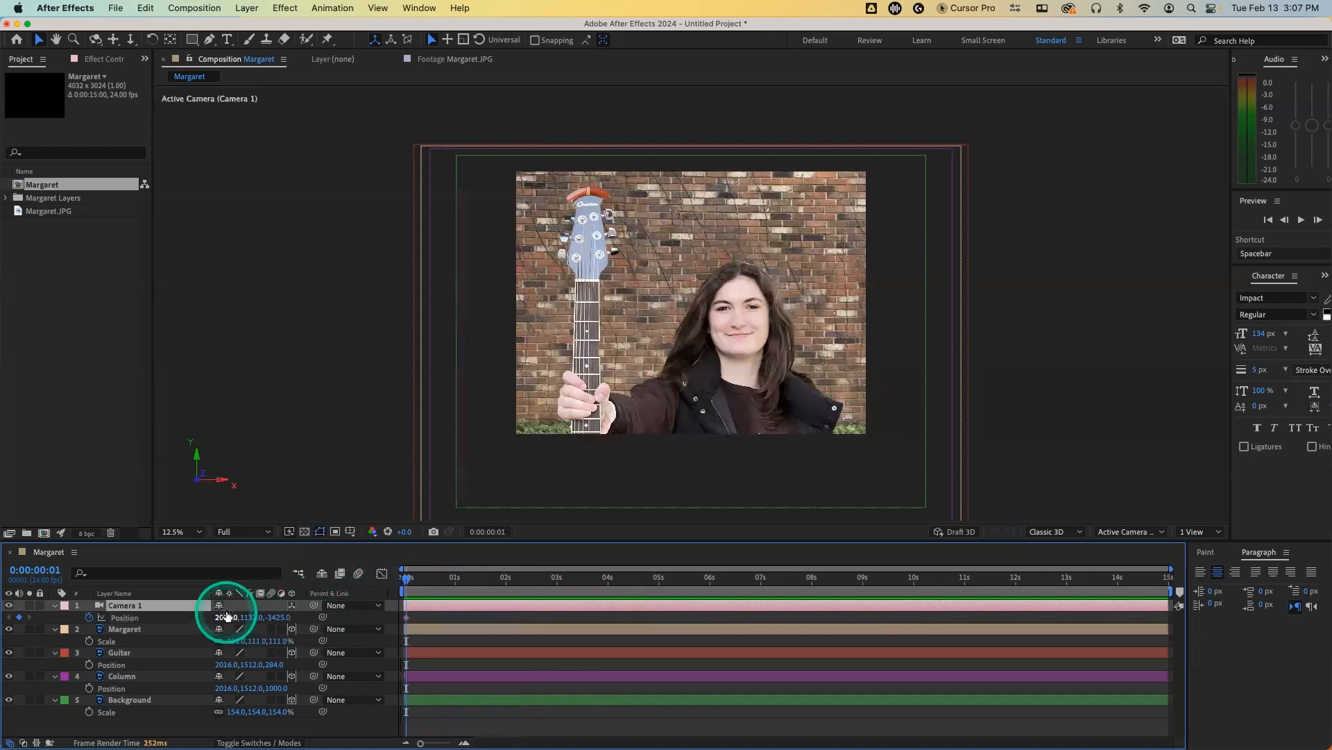
drag(228, 620, 172, 615)
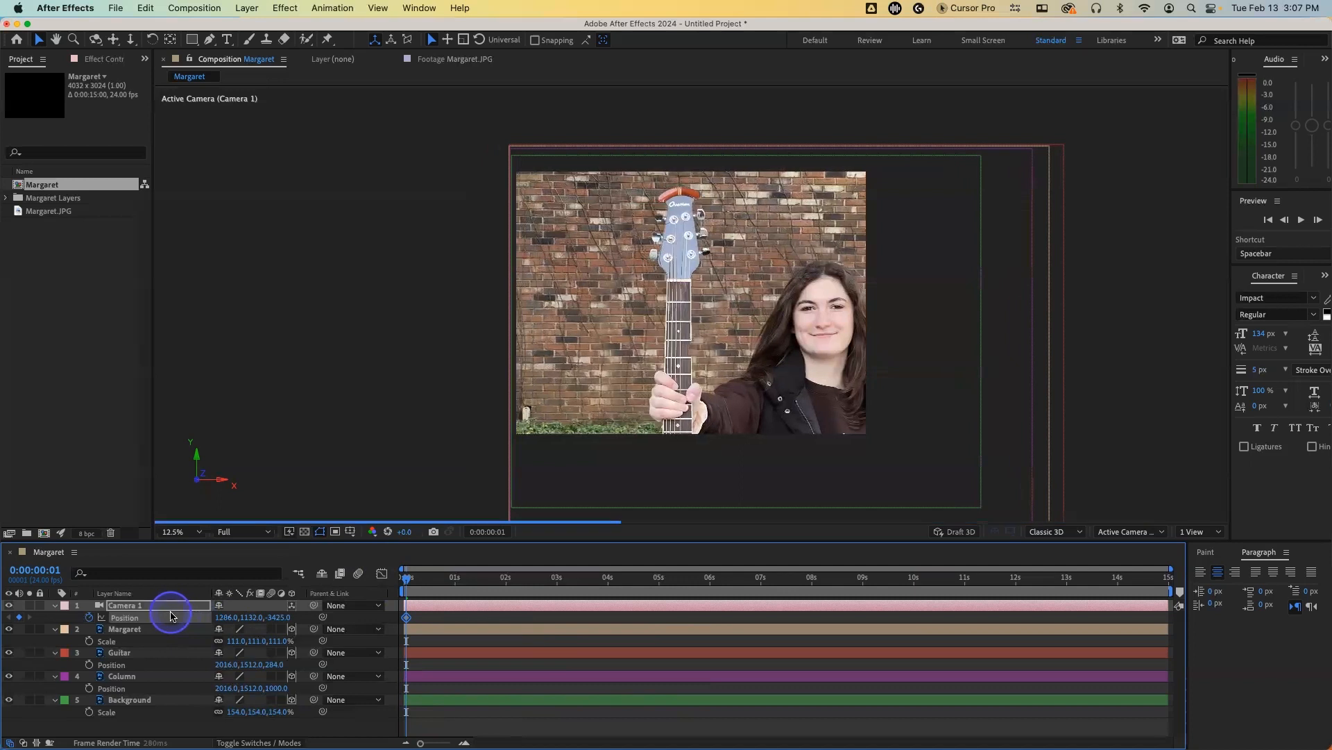
Step: Add a camera Position keyframe at 0:00:02:23 with X set to 2486, and preview the sideways move from the start
click(555, 578)
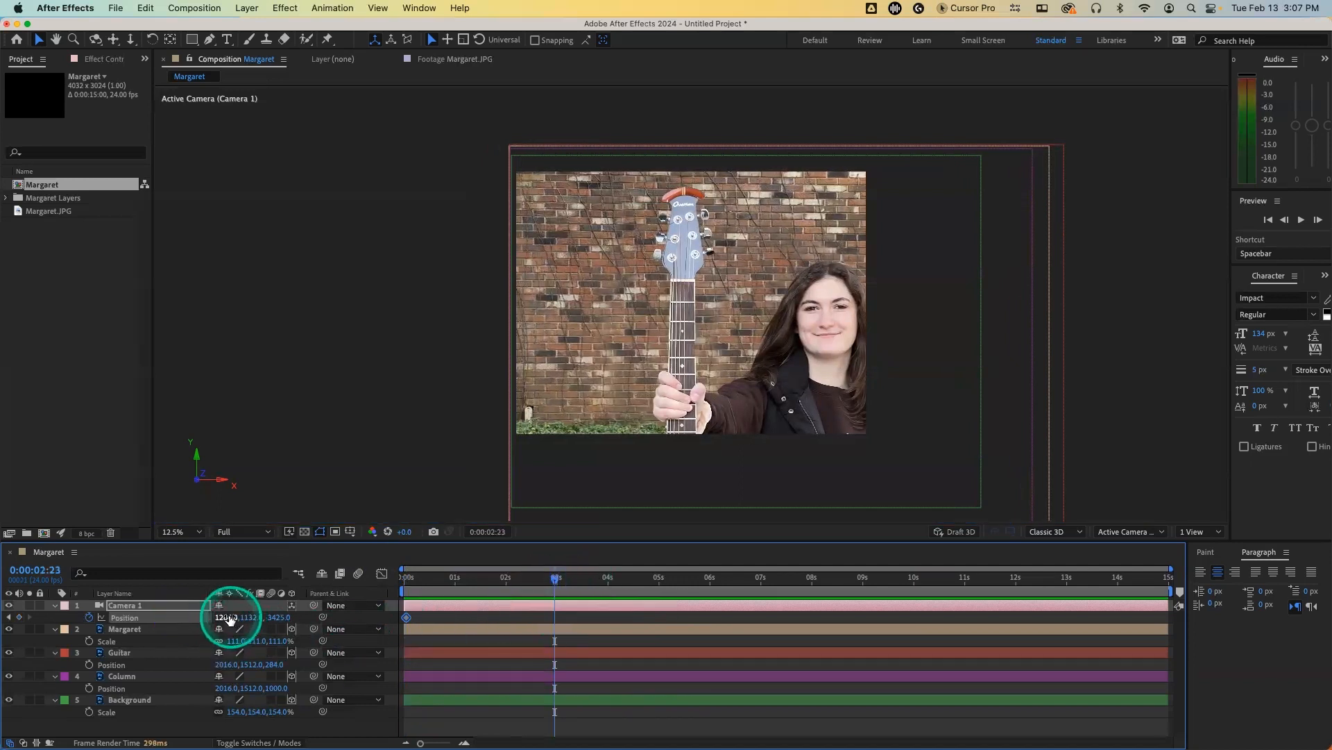
drag(229, 618, 321, 629)
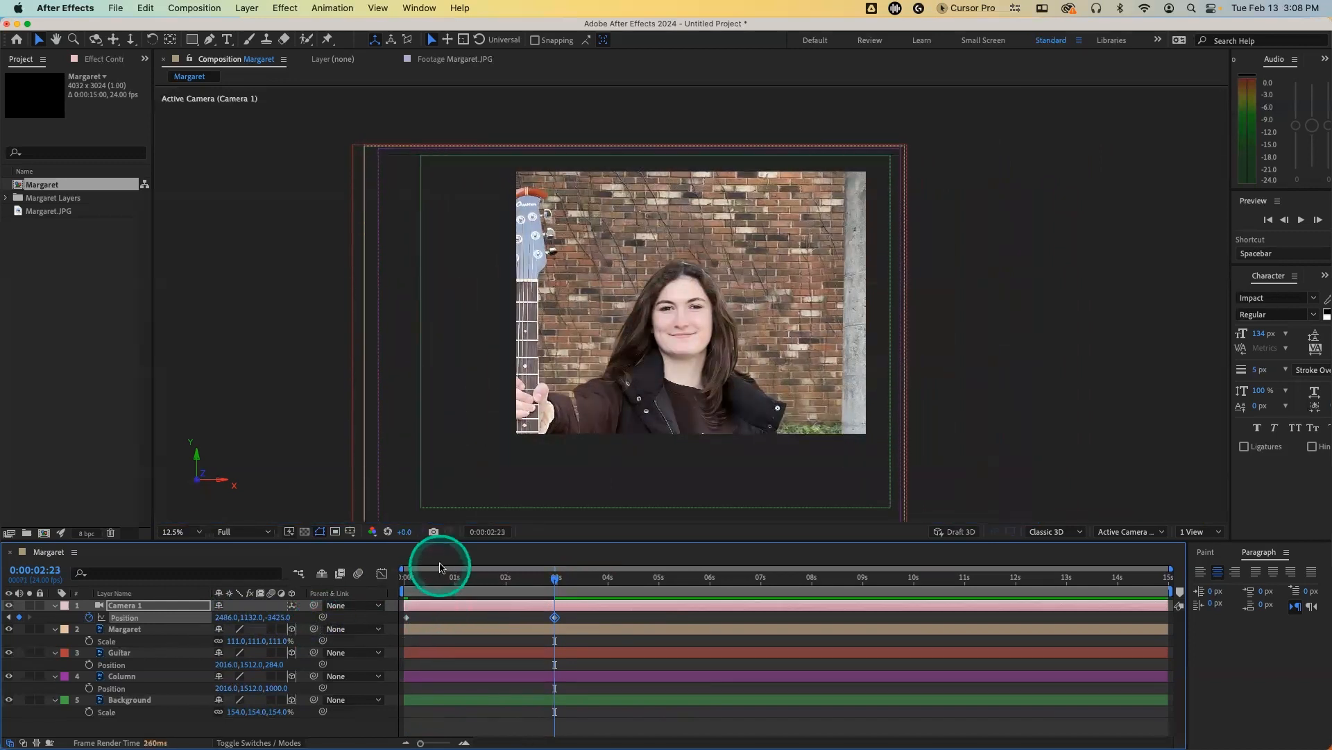
drag(440, 577, 382, 579)
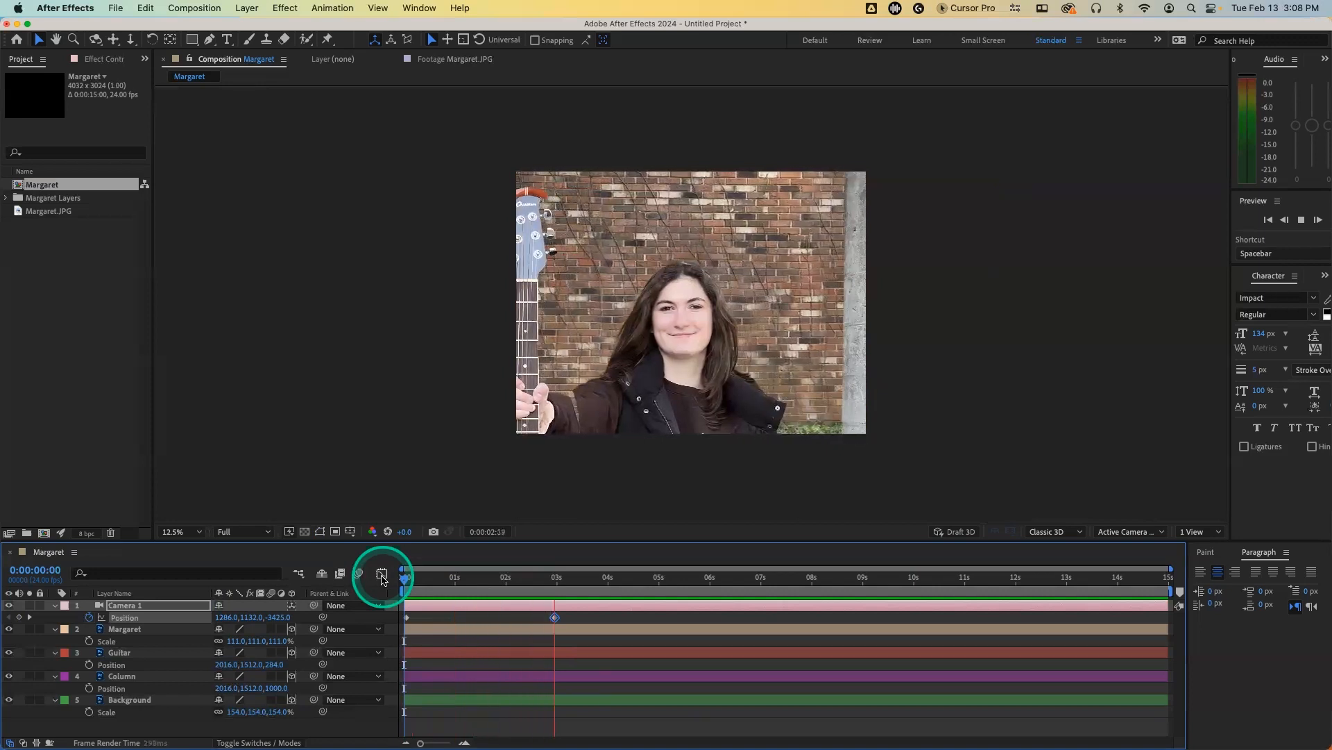
Step: Add a third Position keyframe to Camera 1 at 0:00:06:01 with the values 2166, 1382, -5065
key(space)
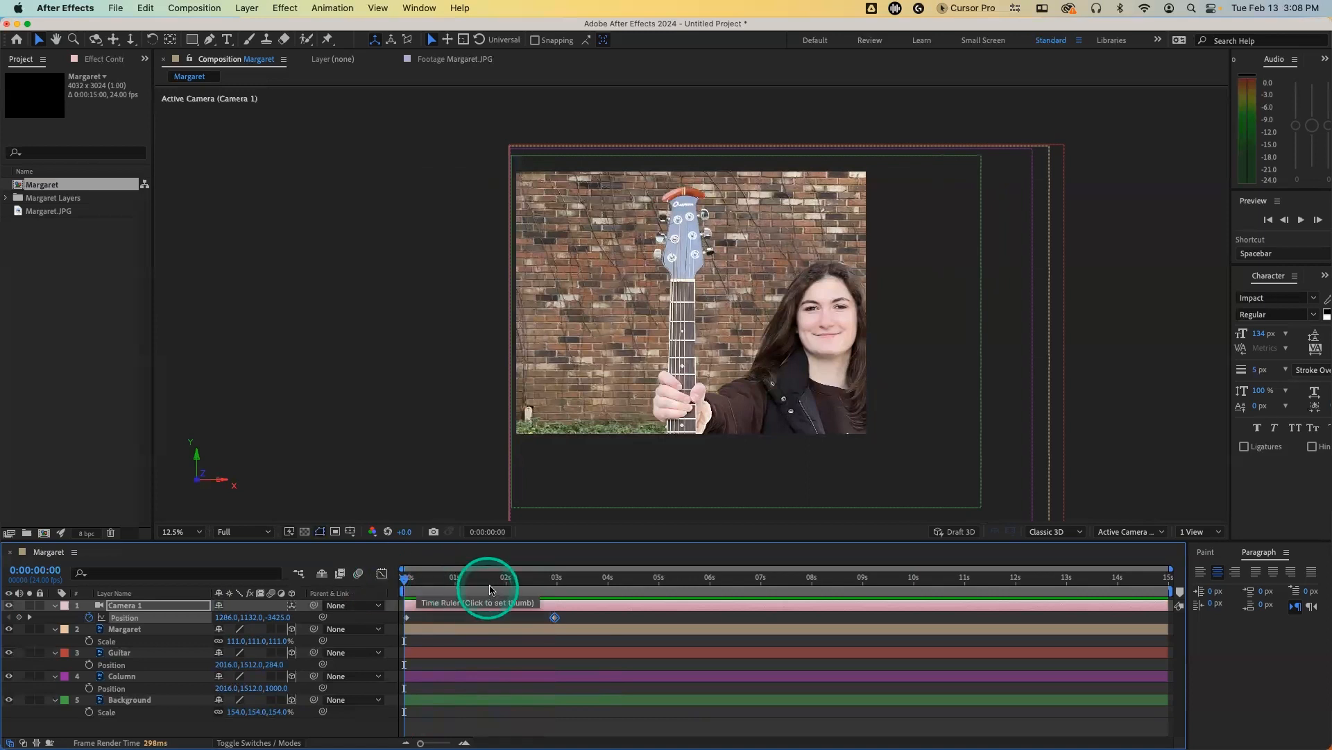
click(407, 618)
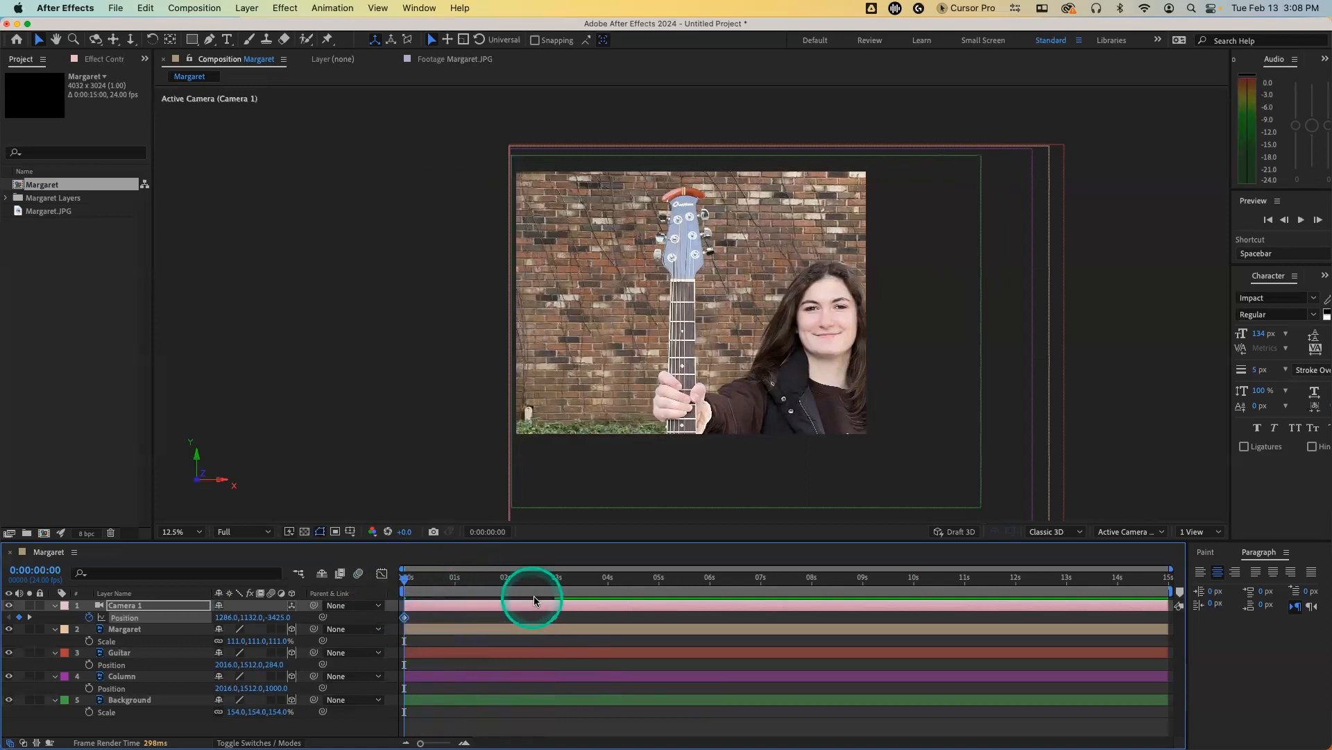
click(556, 581)
drag(559, 584, 555, 583)
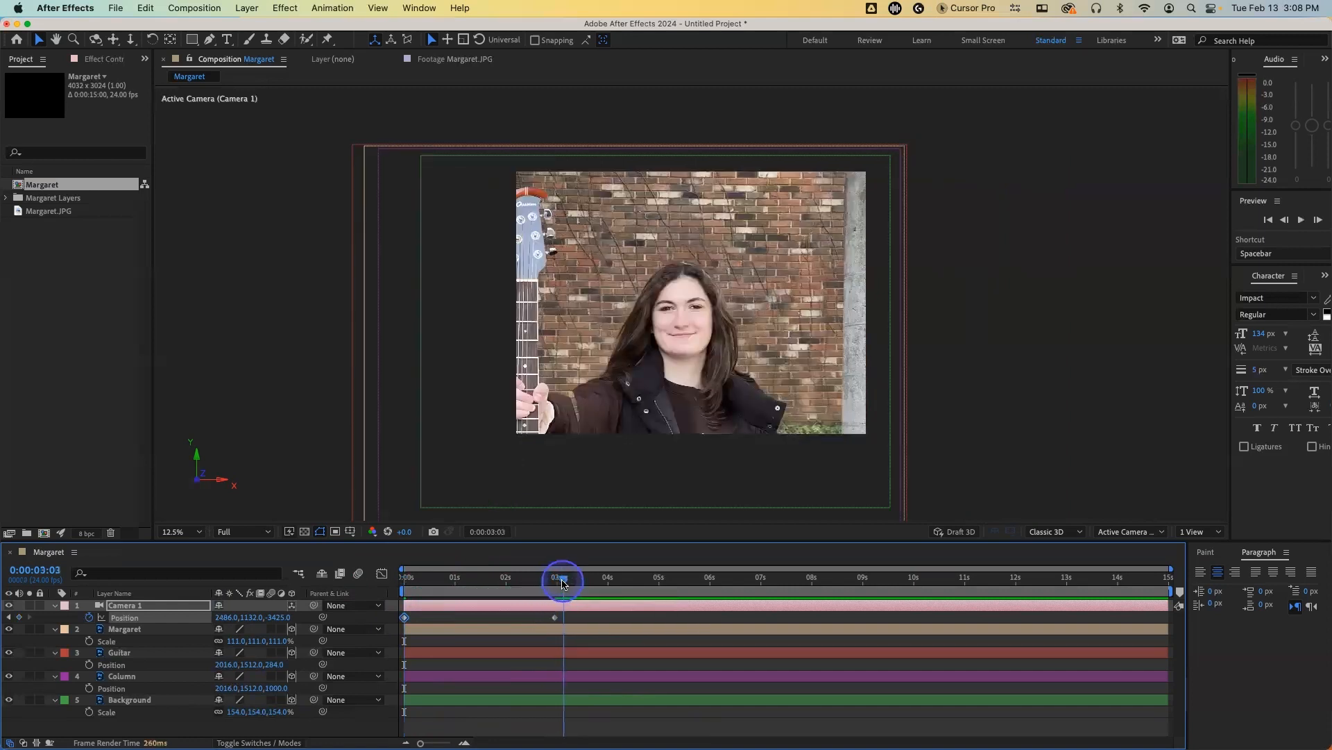
click(712, 579)
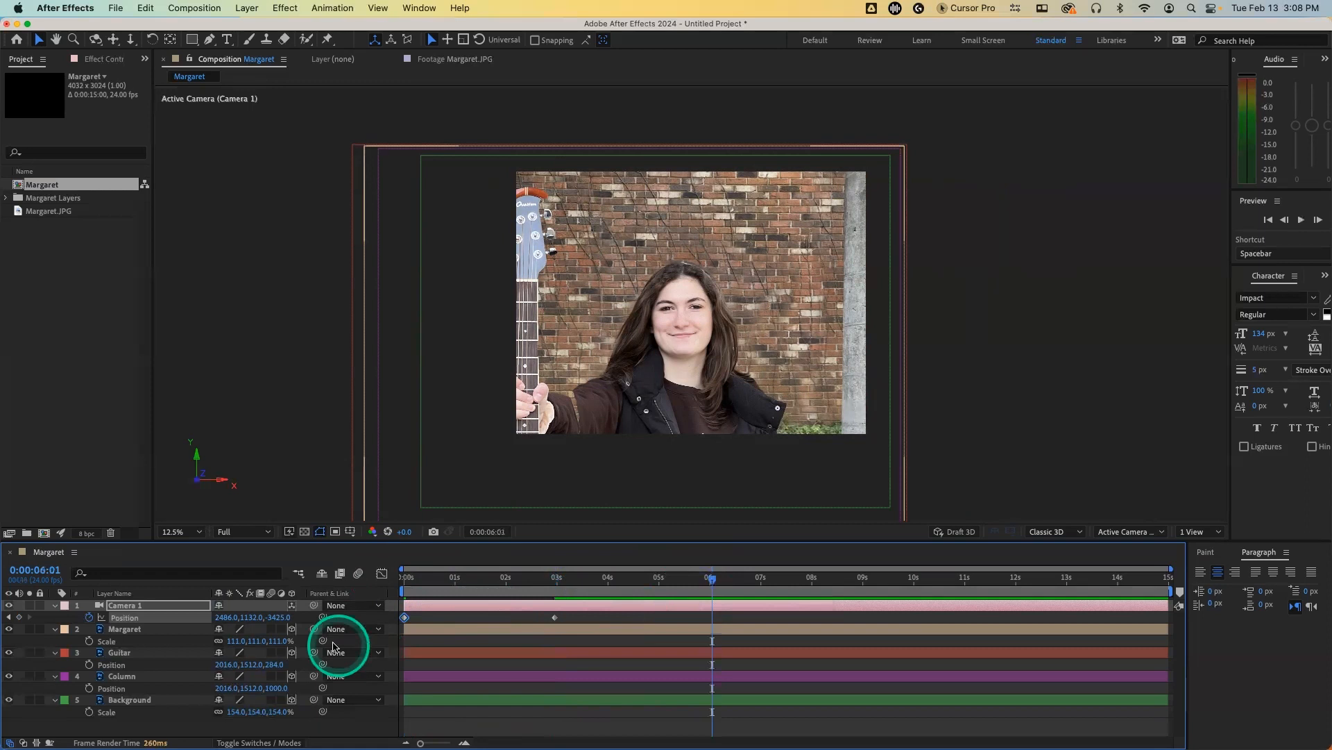
drag(281, 617, 251, 616)
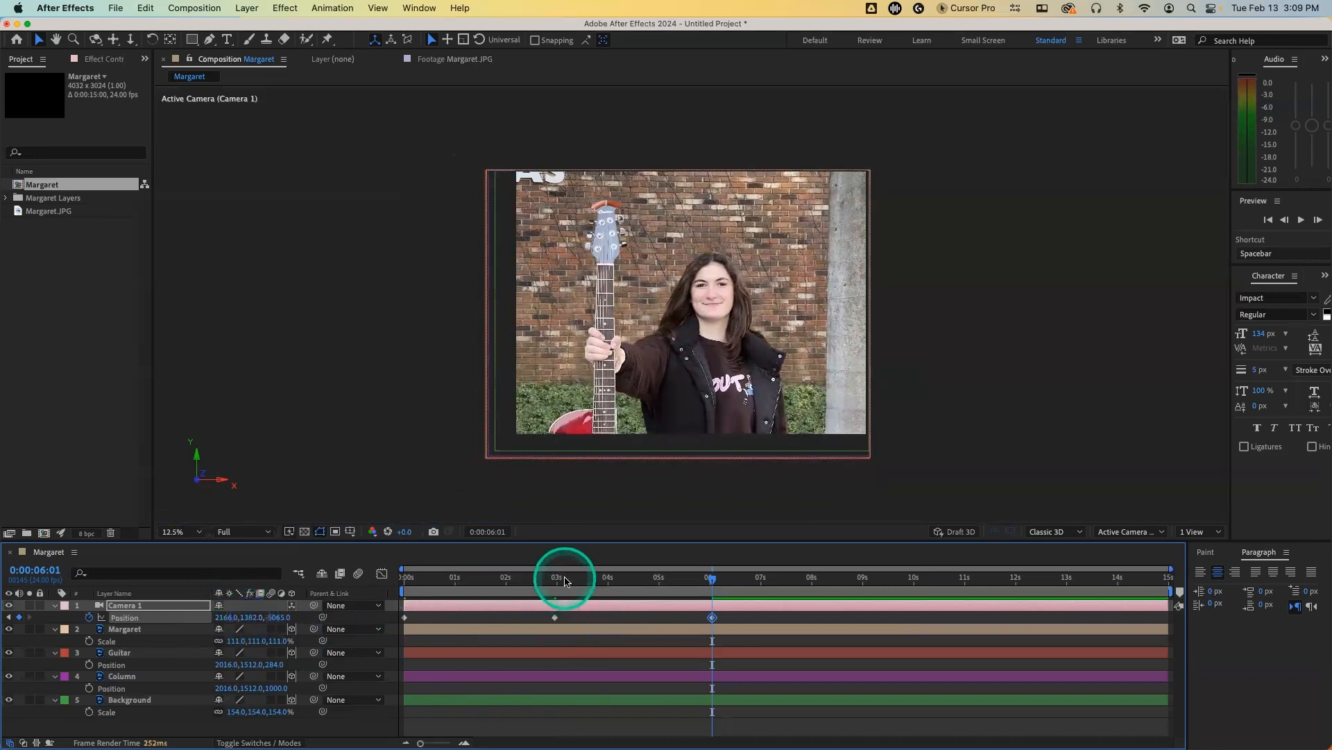
Step: Preview the camera move from the start and check the transition around the 3-second keyframe
drag(565, 580, 394, 583)
key(space)
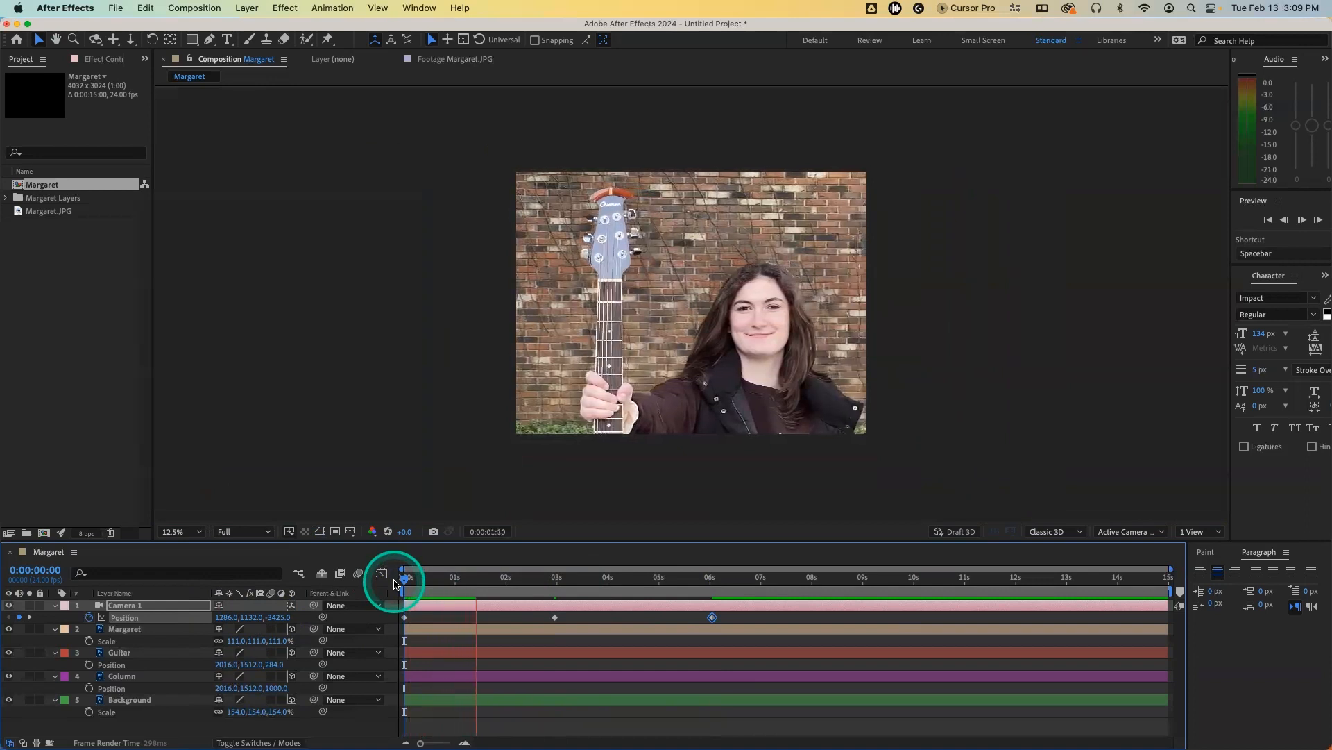
click(395, 581)
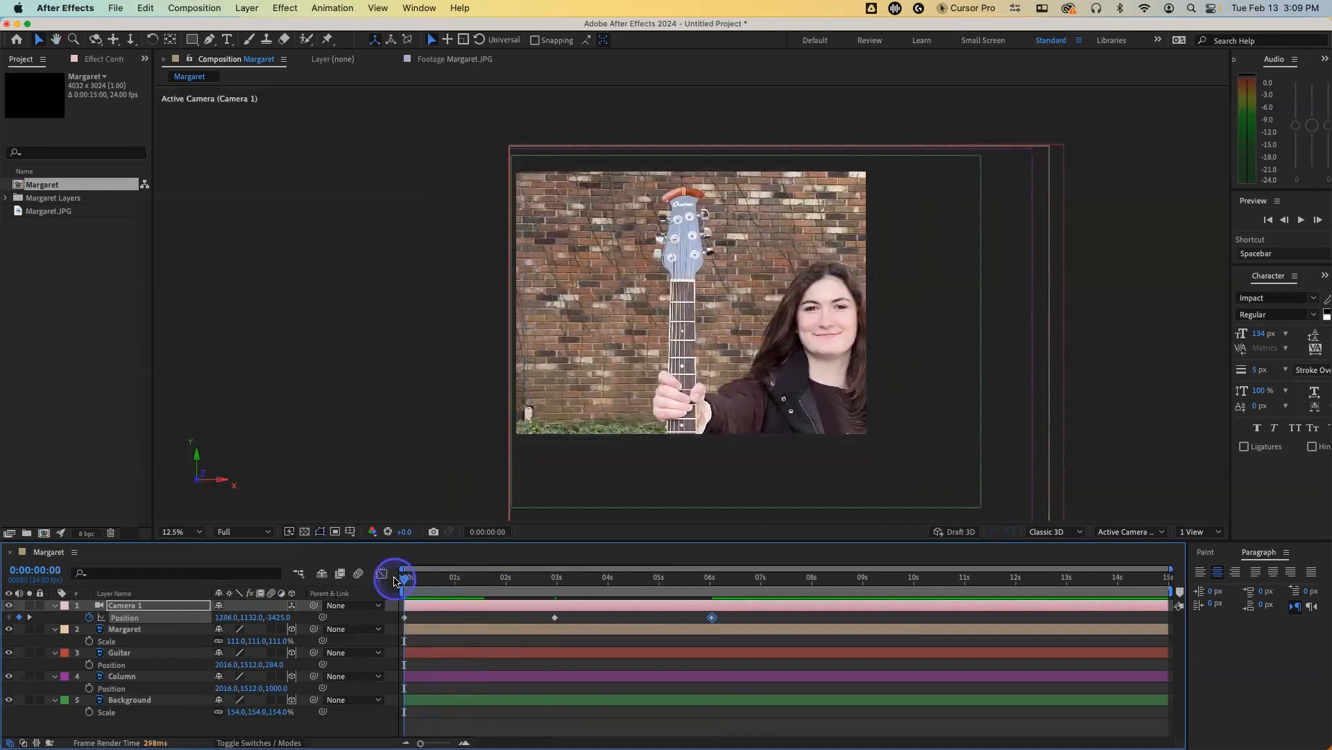
drag(396, 582, 553, 578)
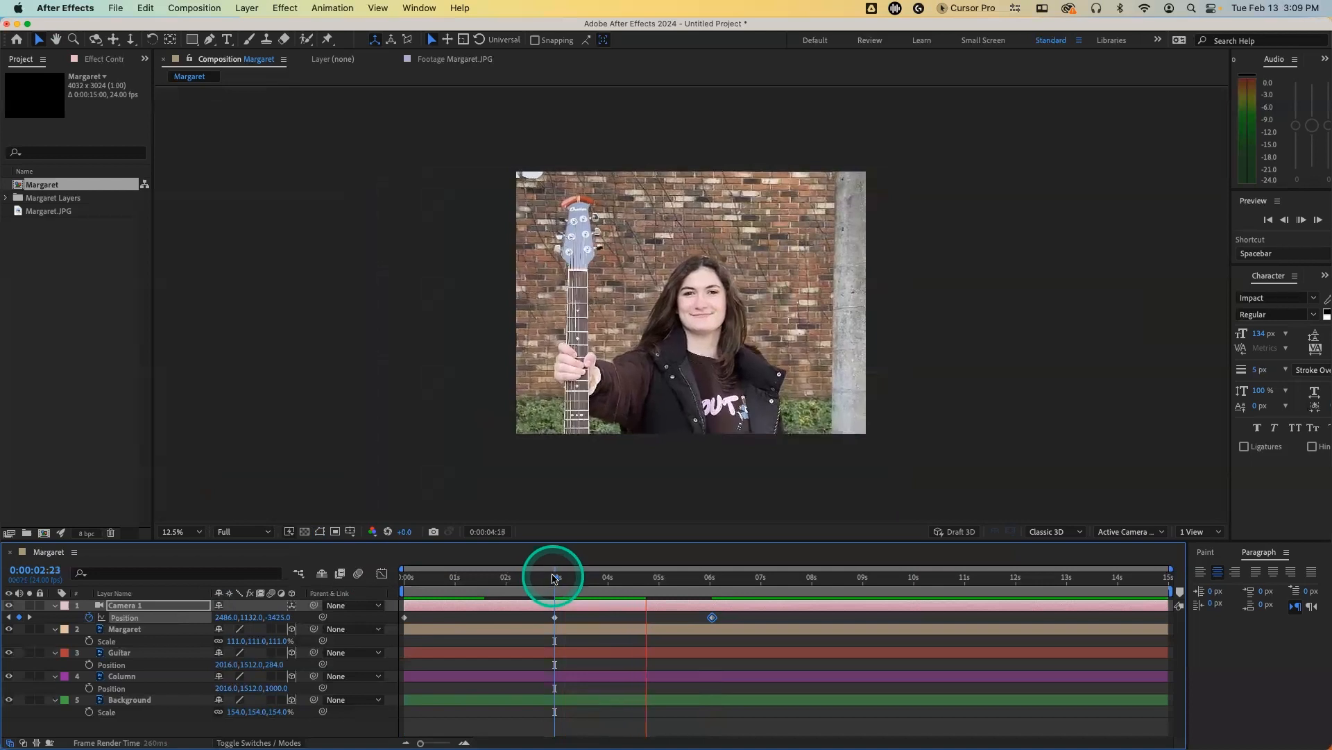
Step: Apply Easy Ease to all three Position keyframes of Camera 1
drag(556, 580, 416, 580)
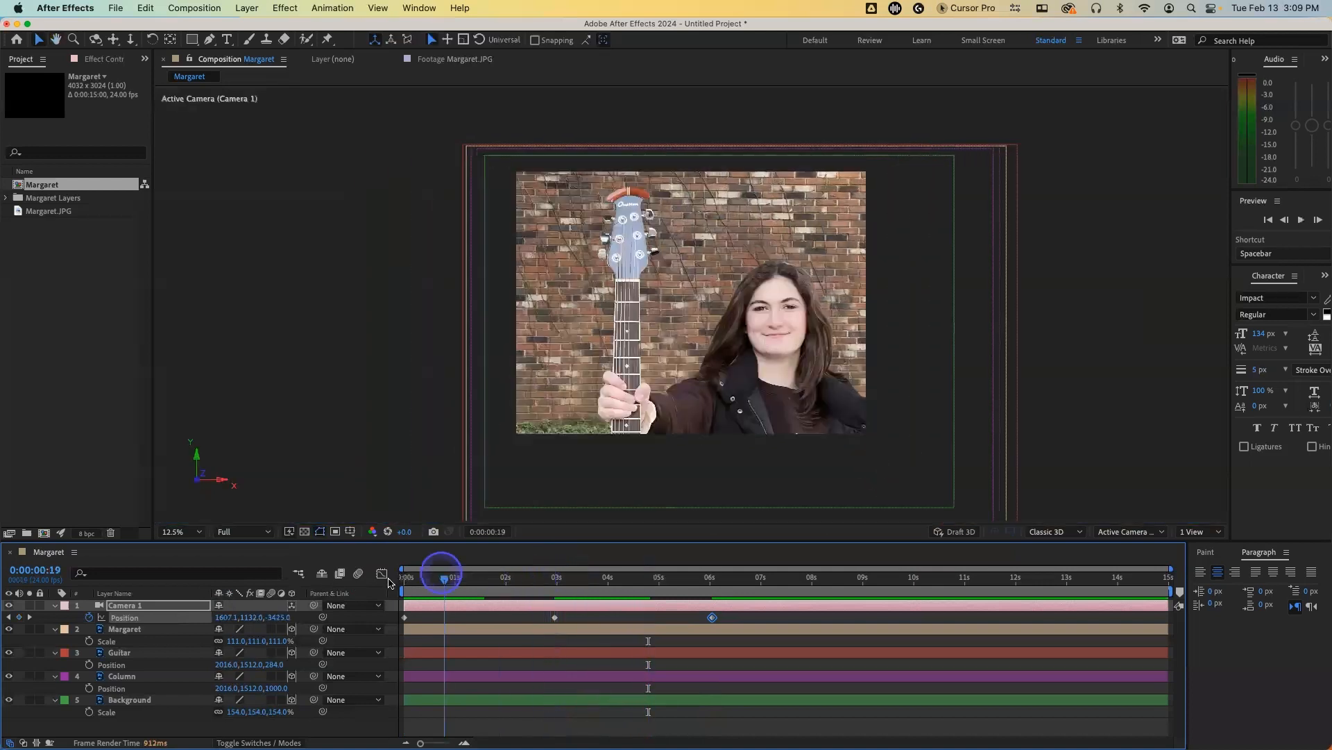
click(249, 641)
click(129, 617)
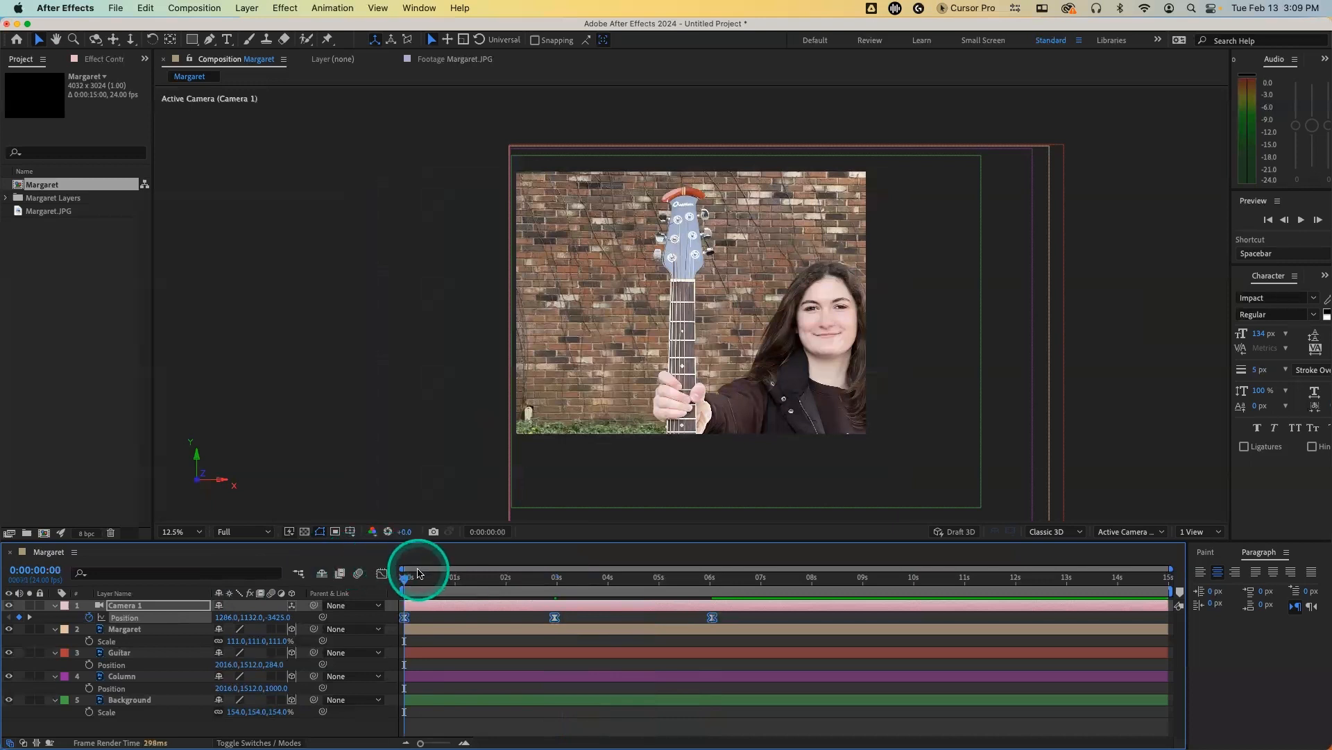
Step: Show the speed graph of Camera 1's Position, raise the middle keyframe's speed above zero and widen its handles slightly
click(382, 573)
right_click(473, 658)
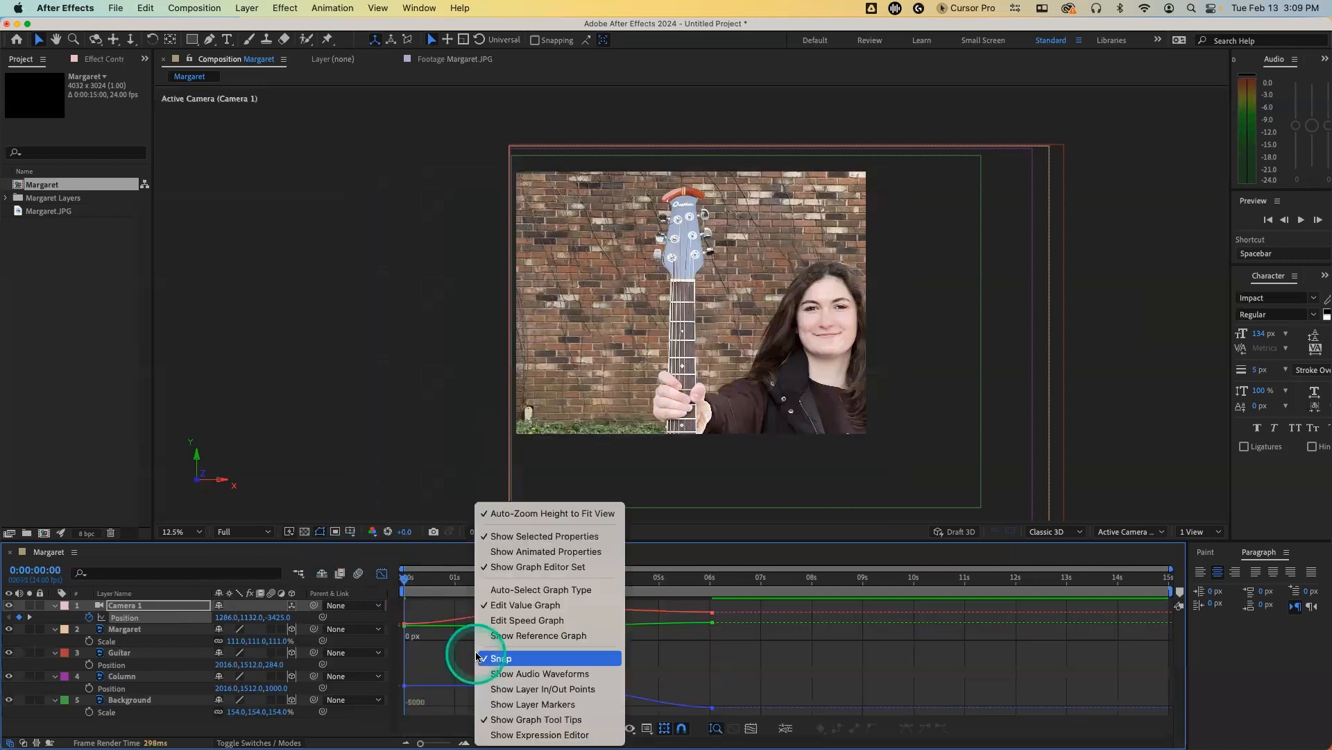
click(514, 624)
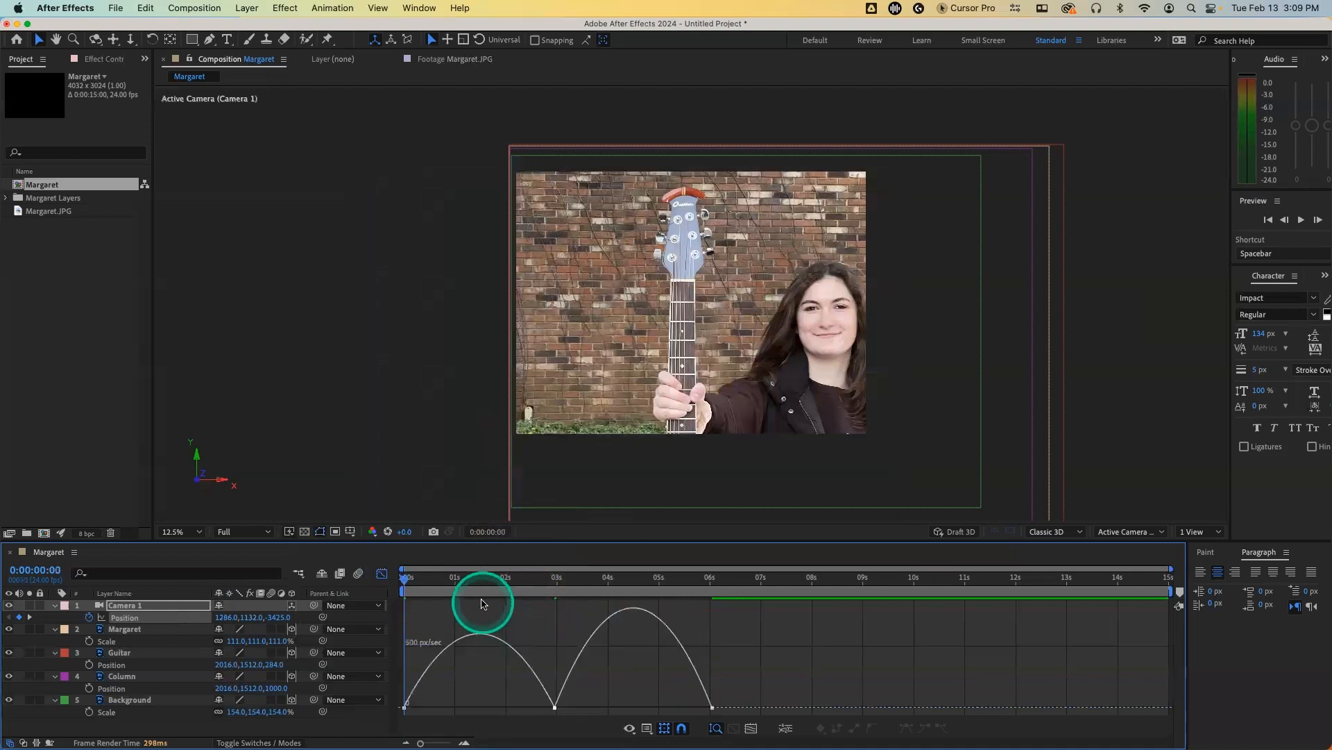
mouse_move(556, 707)
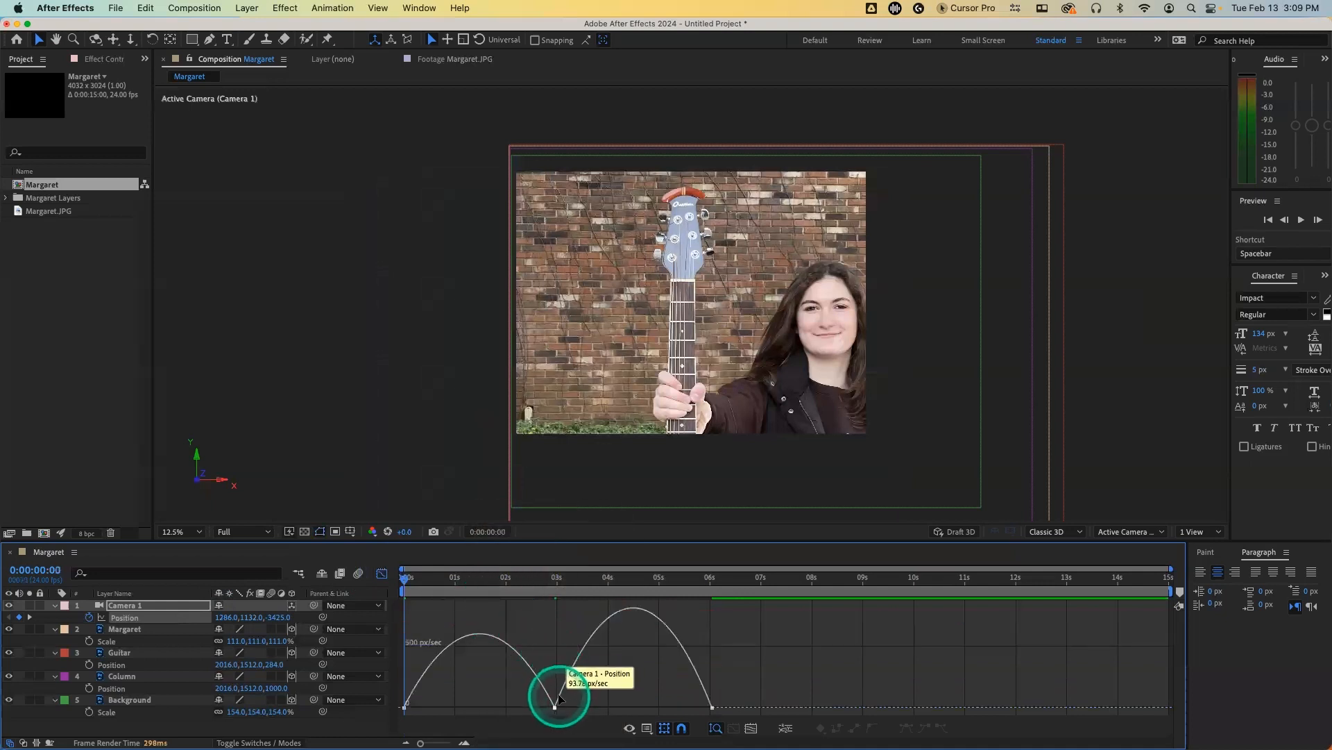
click(556, 707)
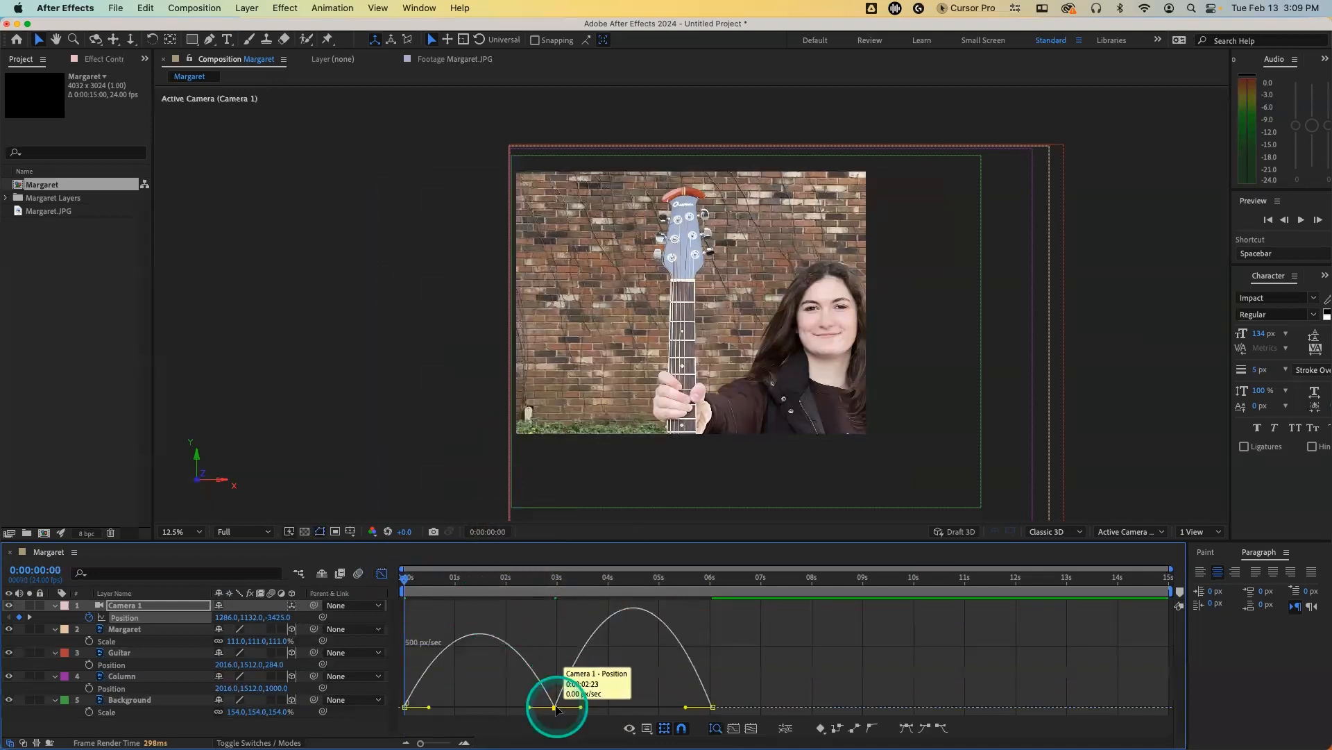
drag(553, 711, 589, 686)
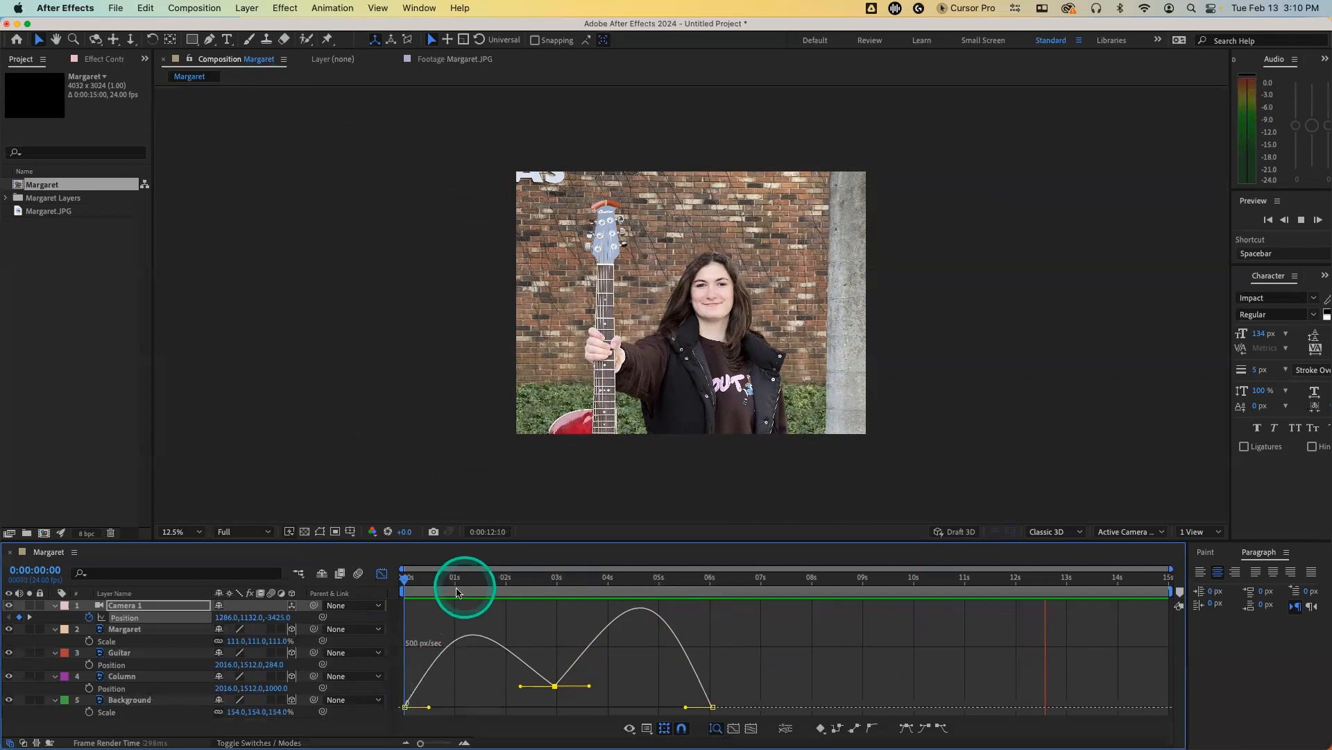
Step: Preview the eased camera move from the start and return from the Graph Editor to the layer bars
click(407, 578)
key(space)
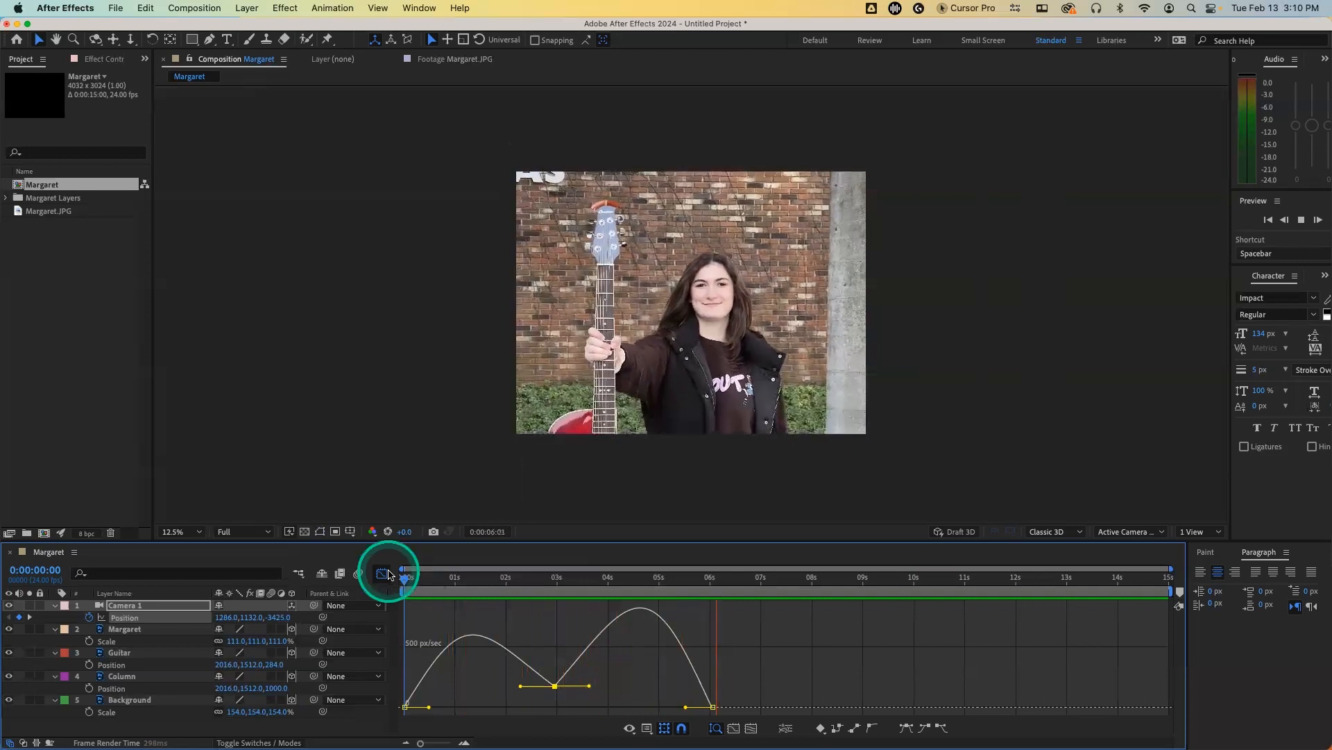
key(space)
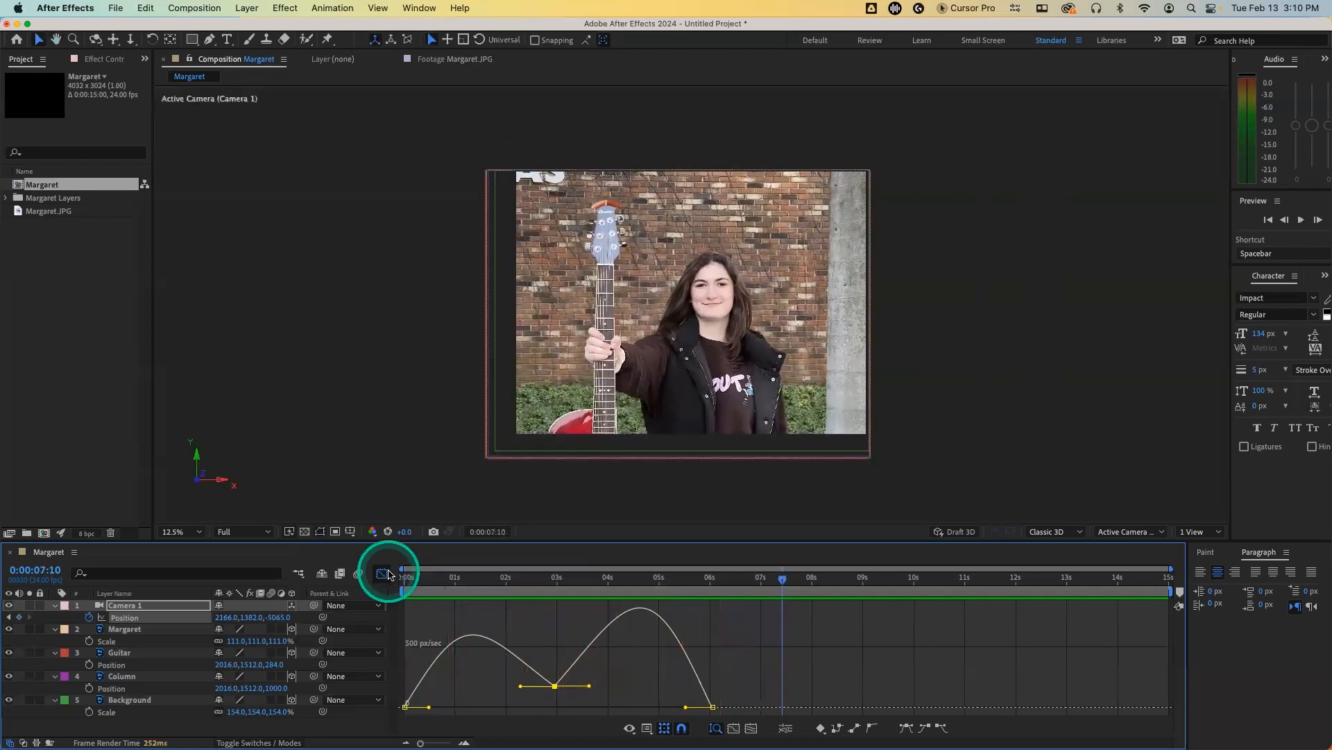
click(383, 574)
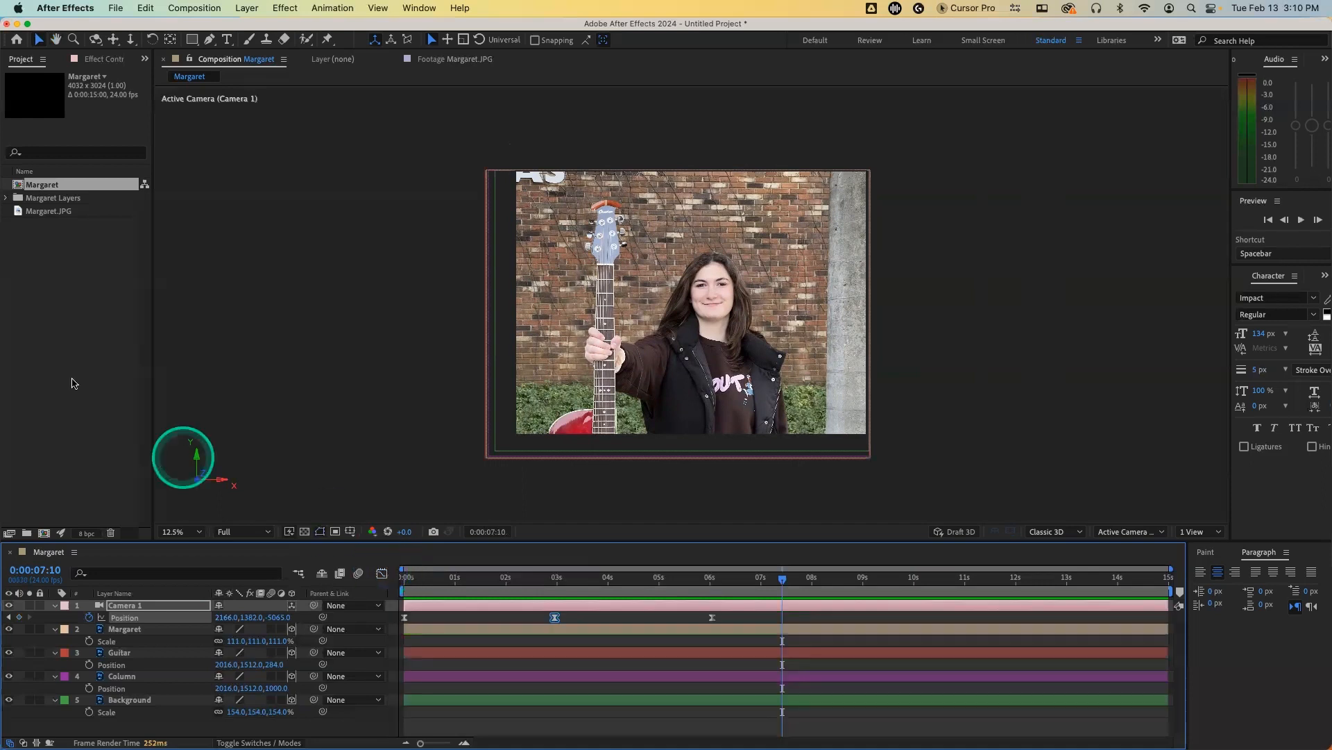
Step: Start a footage import and look through the Desktop files, sorted by name, for the Umi Photoshop file
double_click(51, 276)
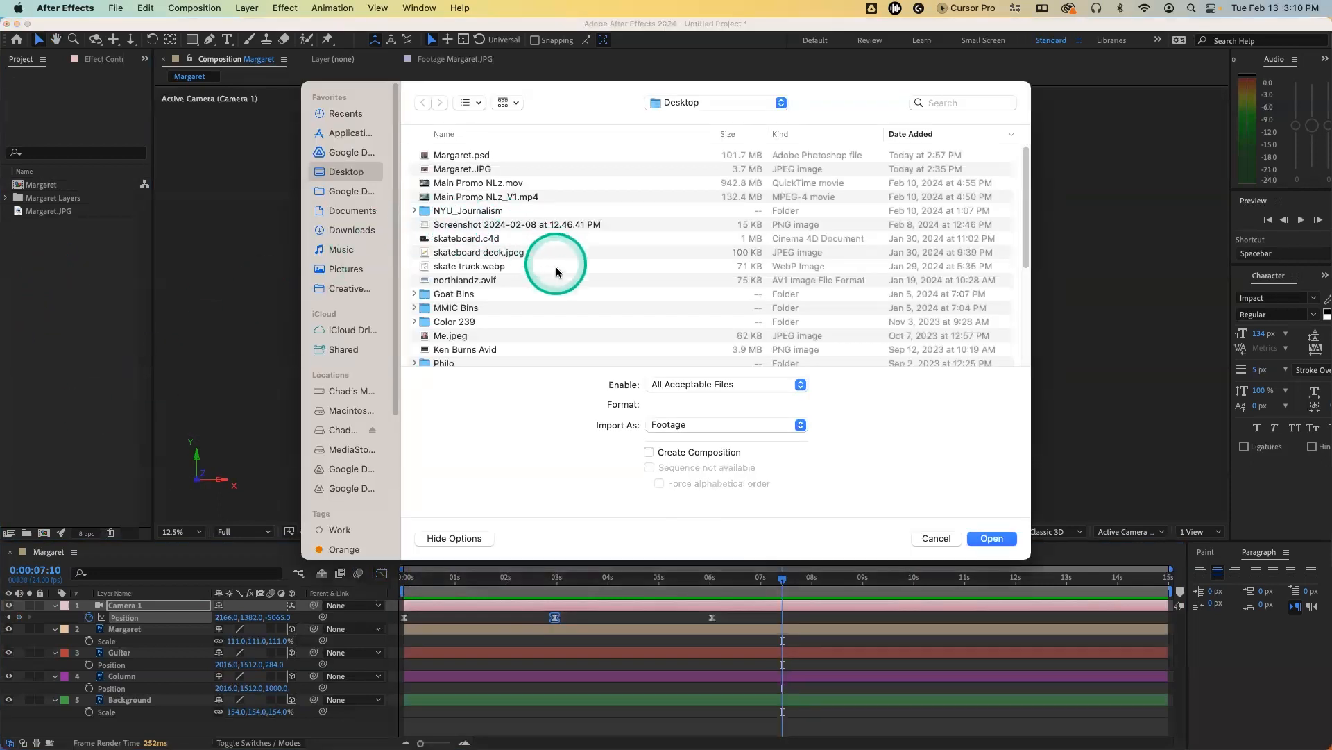
scroll(486, 264, down, 2)
scroll(502, 270, down, 5)
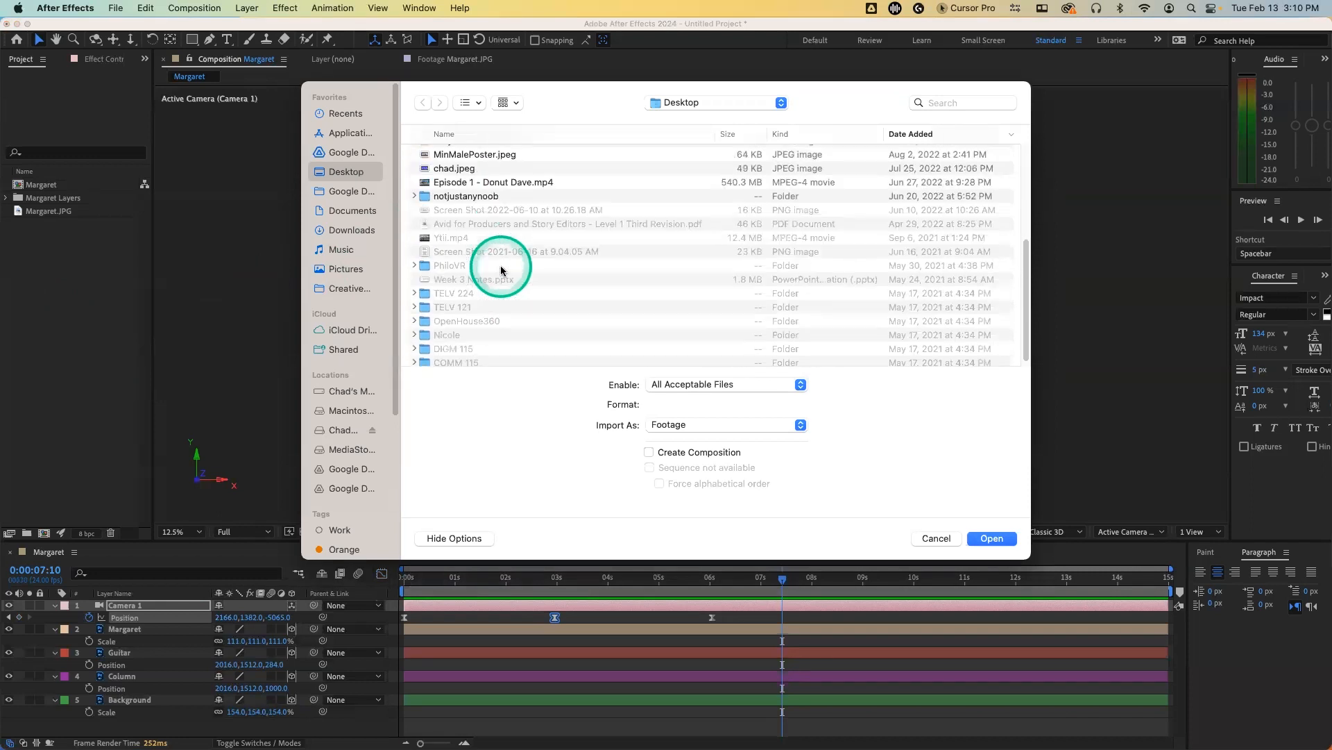
click(486, 133)
scroll(534, 236, down, 1)
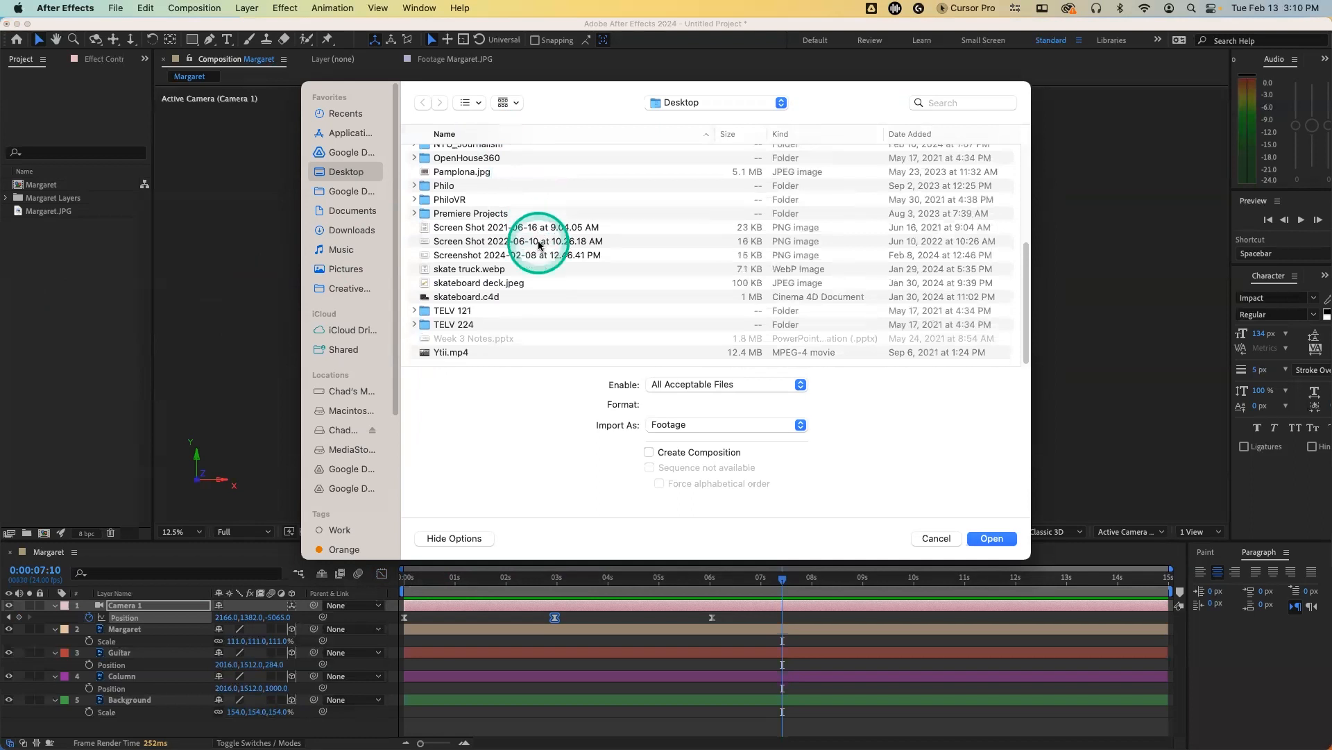
scroll(540, 244, up, 5)
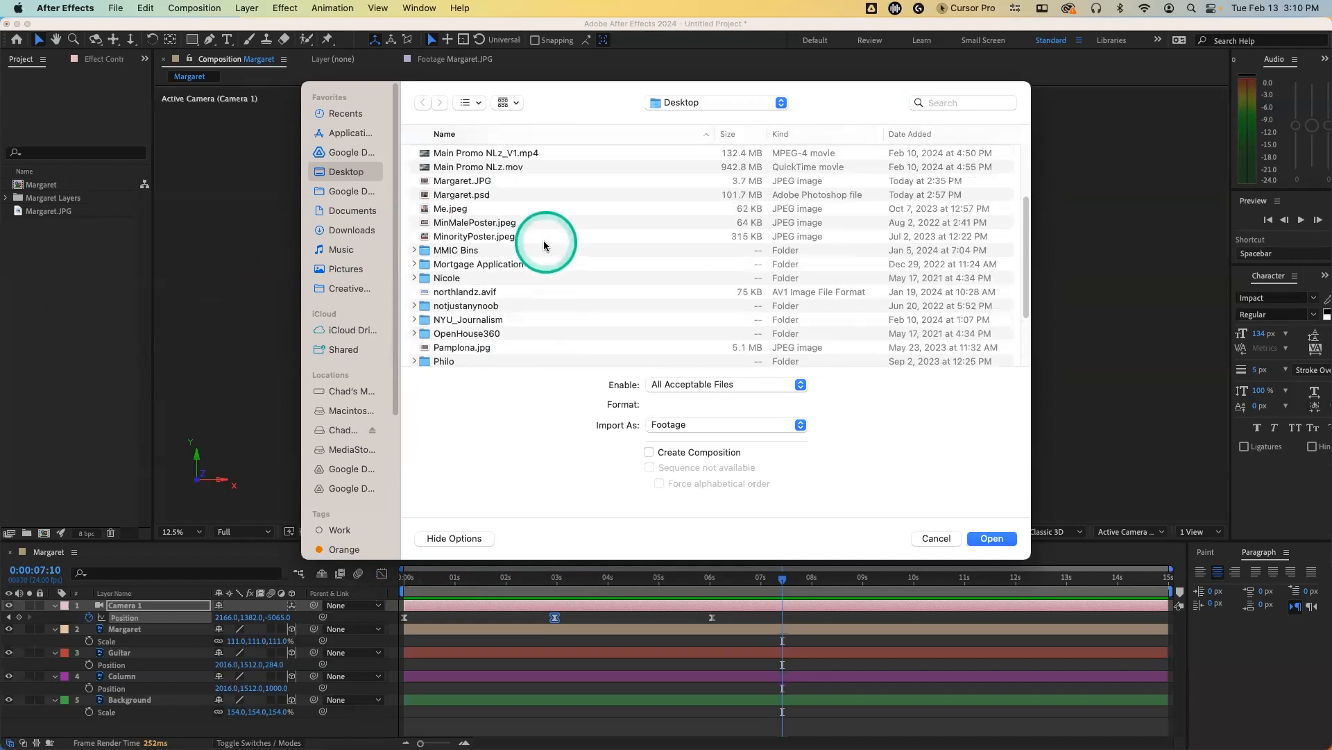
scroll(551, 299, up, 4)
scroll(548, 299, down, 10)
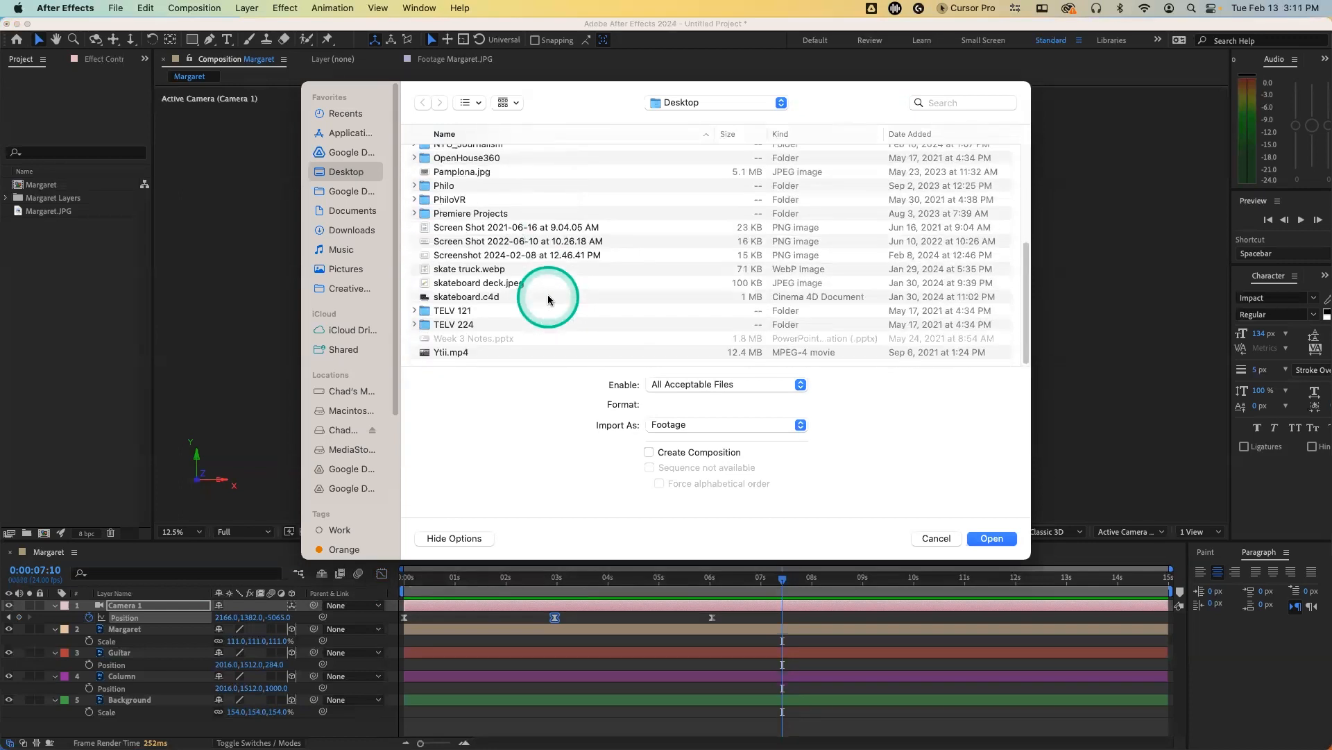
scroll(546, 299, up, 12)
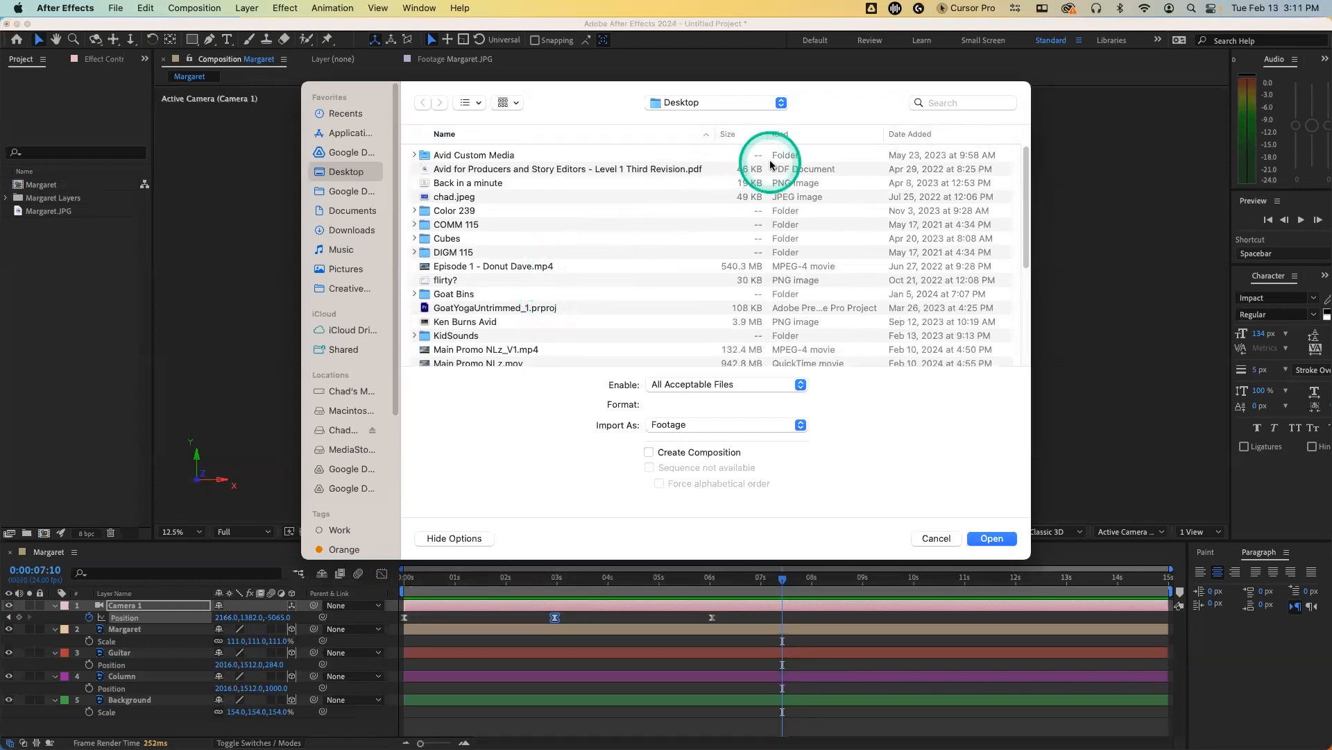
Step: Look through the AFXClass lesson folders on the external SSD, including L13 LightsCameras, for the Umi file
click(340, 430)
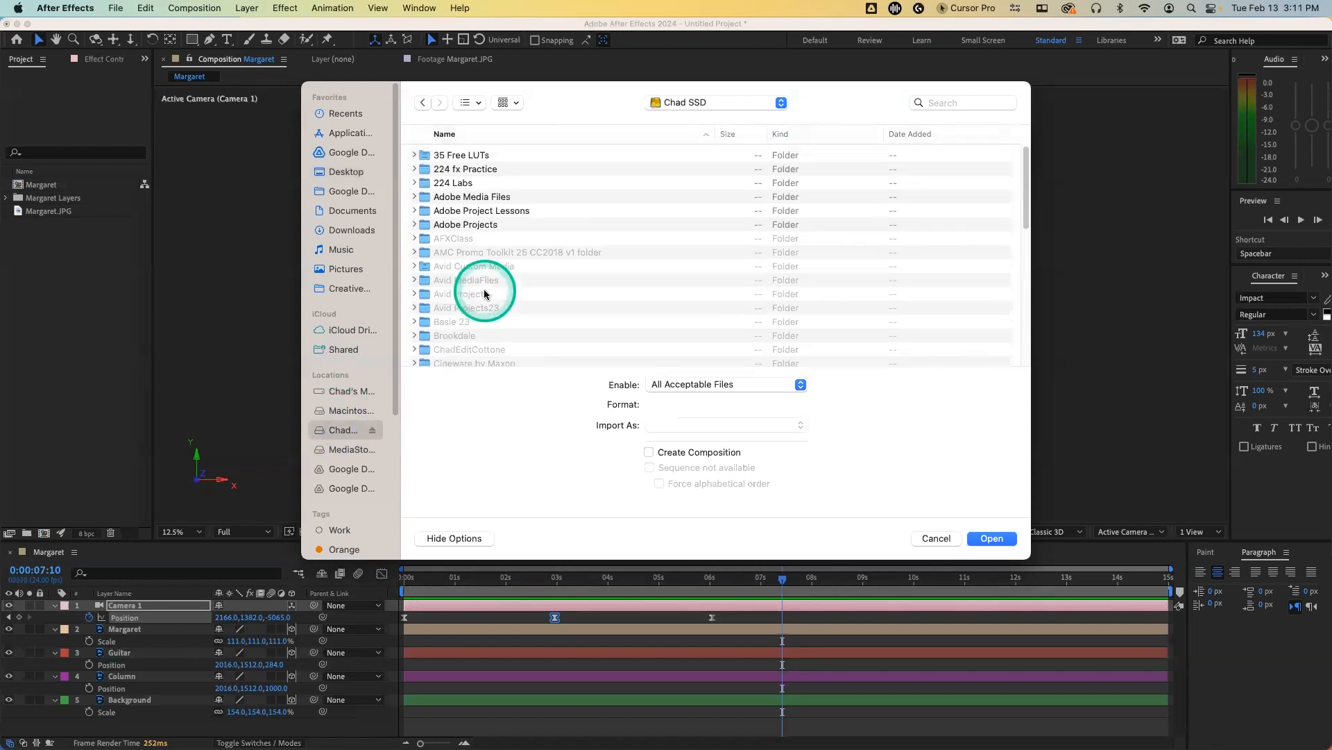
double_click(455, 238)
scroll(503, 285, down, 3)
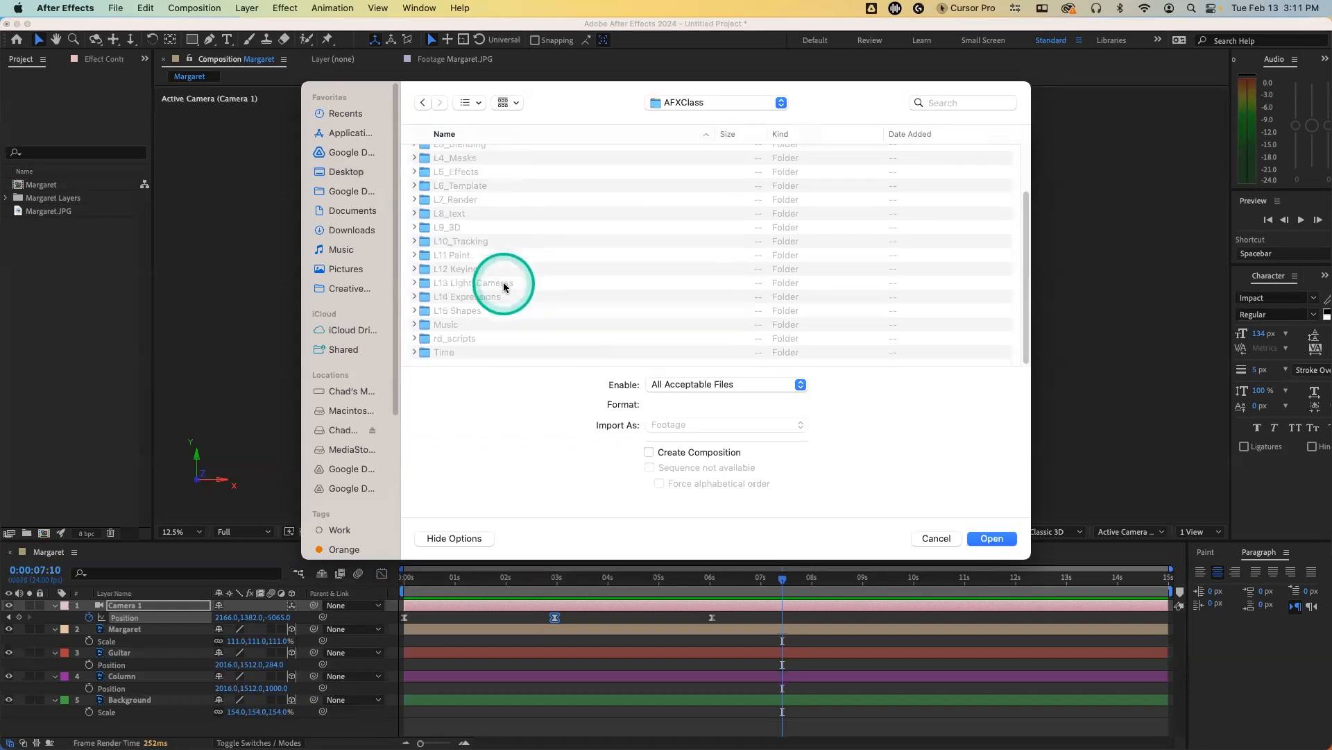
double_click(467, 281)
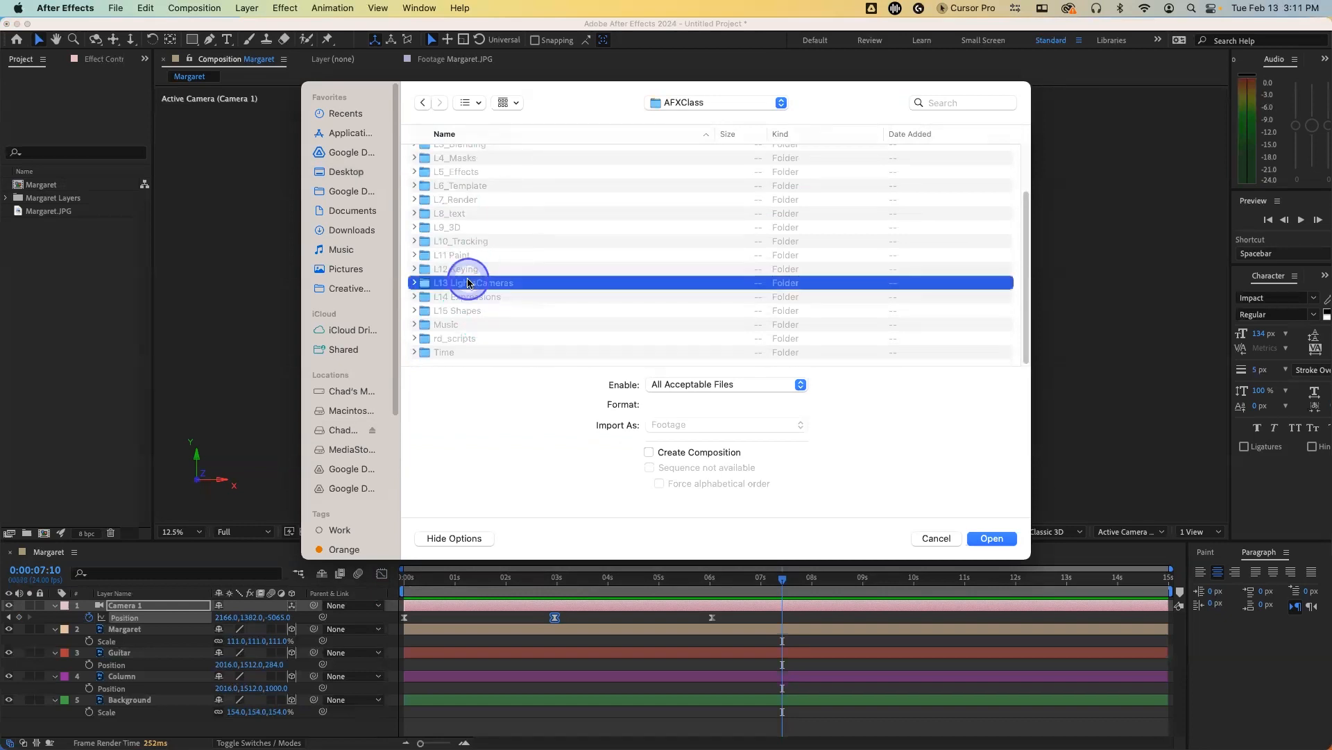
click(423, 102)
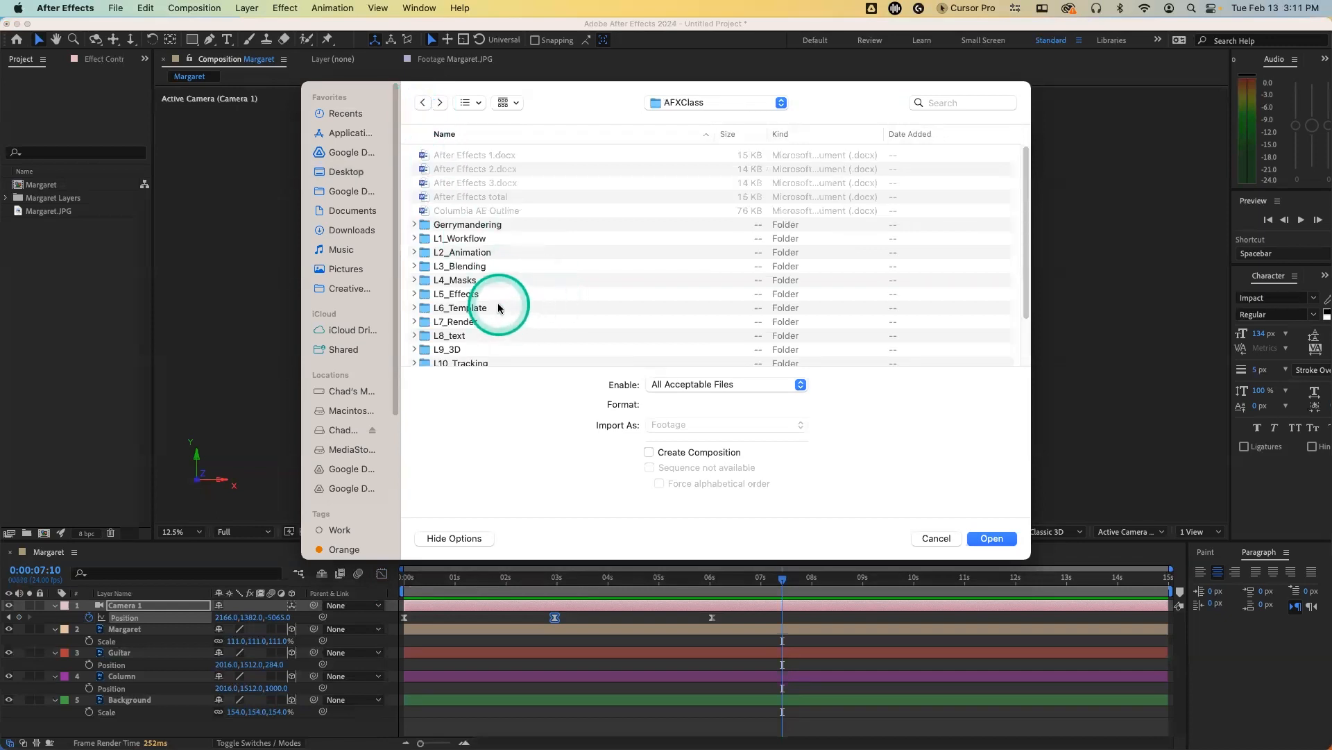
scroll(503, 316, down, 3)
scroll(506, 320, down, 2)
scroll(505, 316, down, 1)
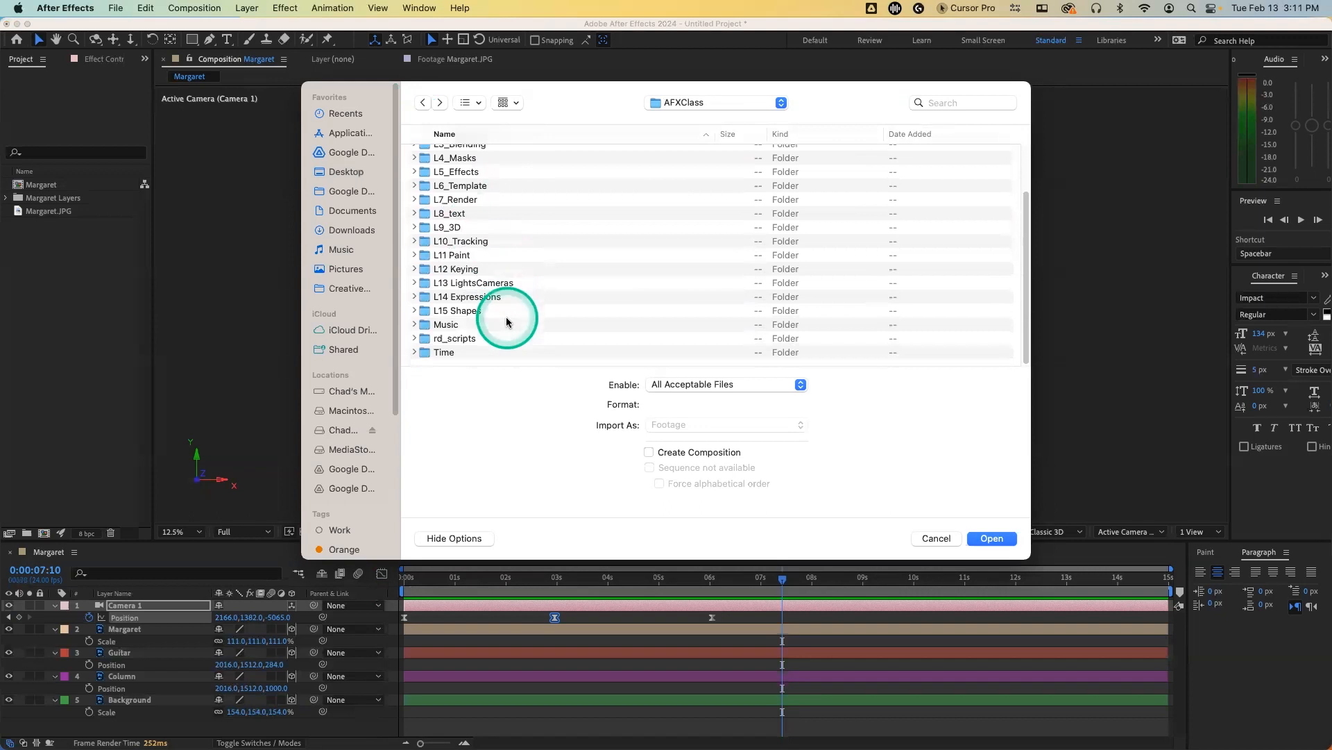
click(492, 284)
drag(815, 90, 736, 131)
Step: Search the Mac for "umi" and import Umi.psd as a composition with editable layer styles
click(259, 213)
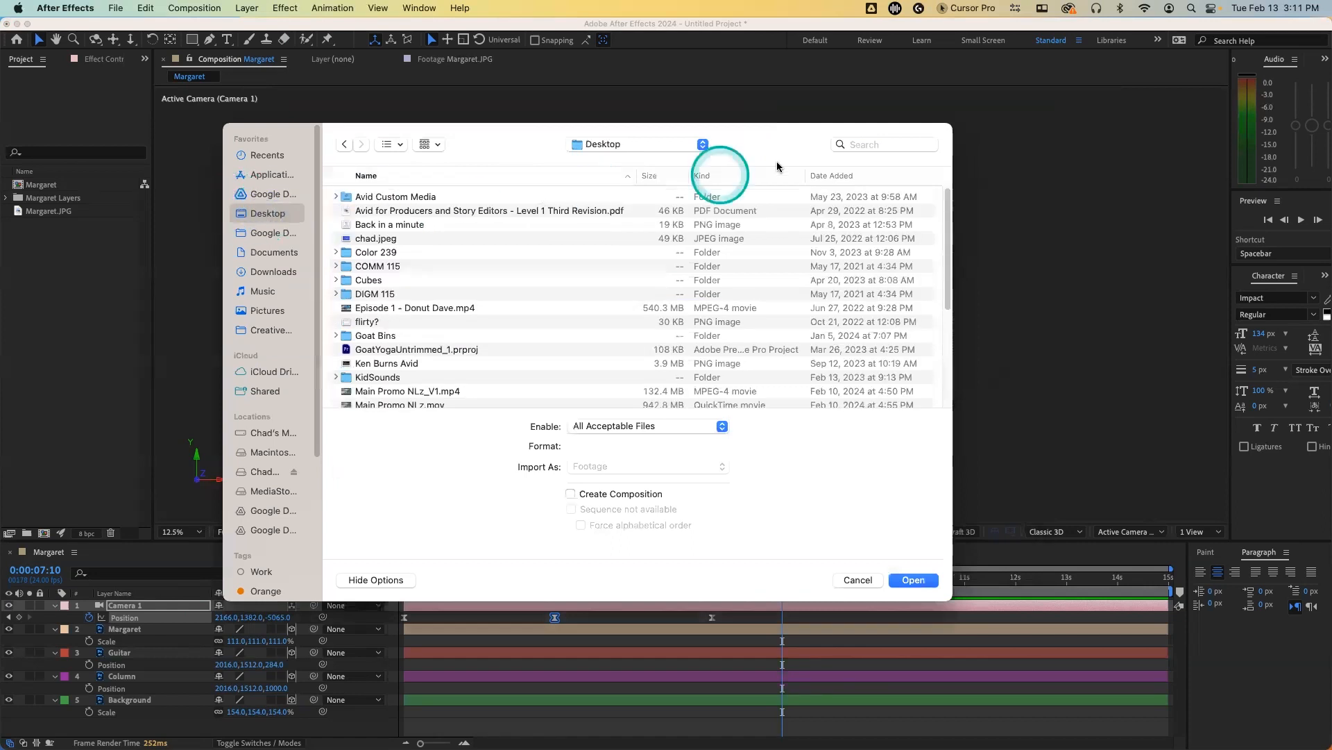
click(886, 142)
text(u)
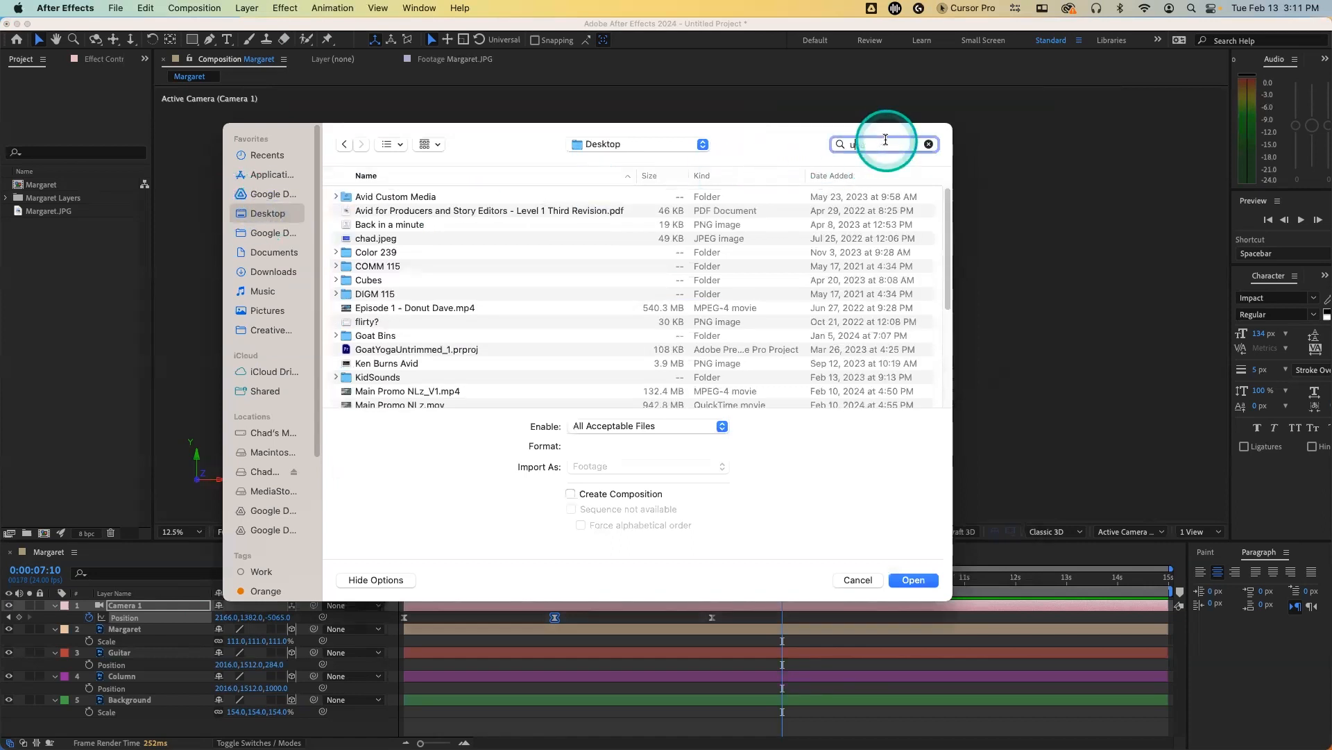
text(mi)
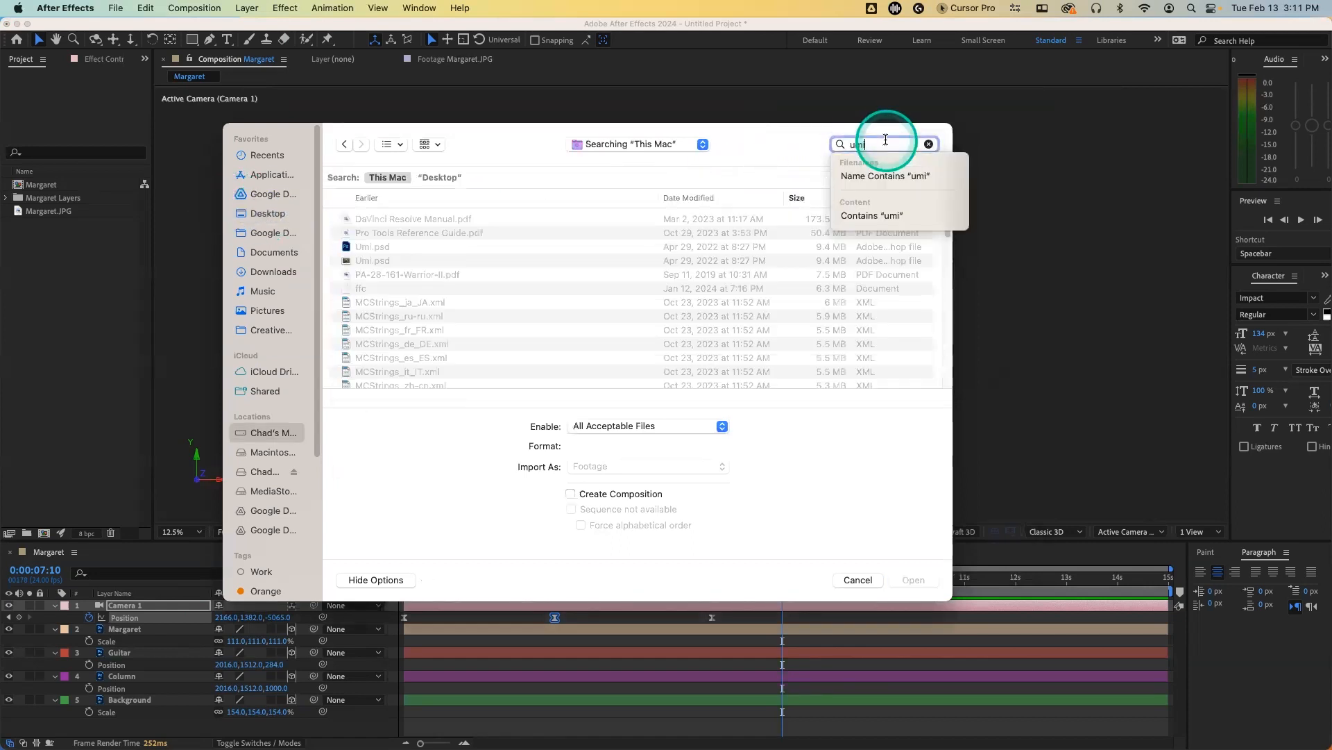
click(372, 244)
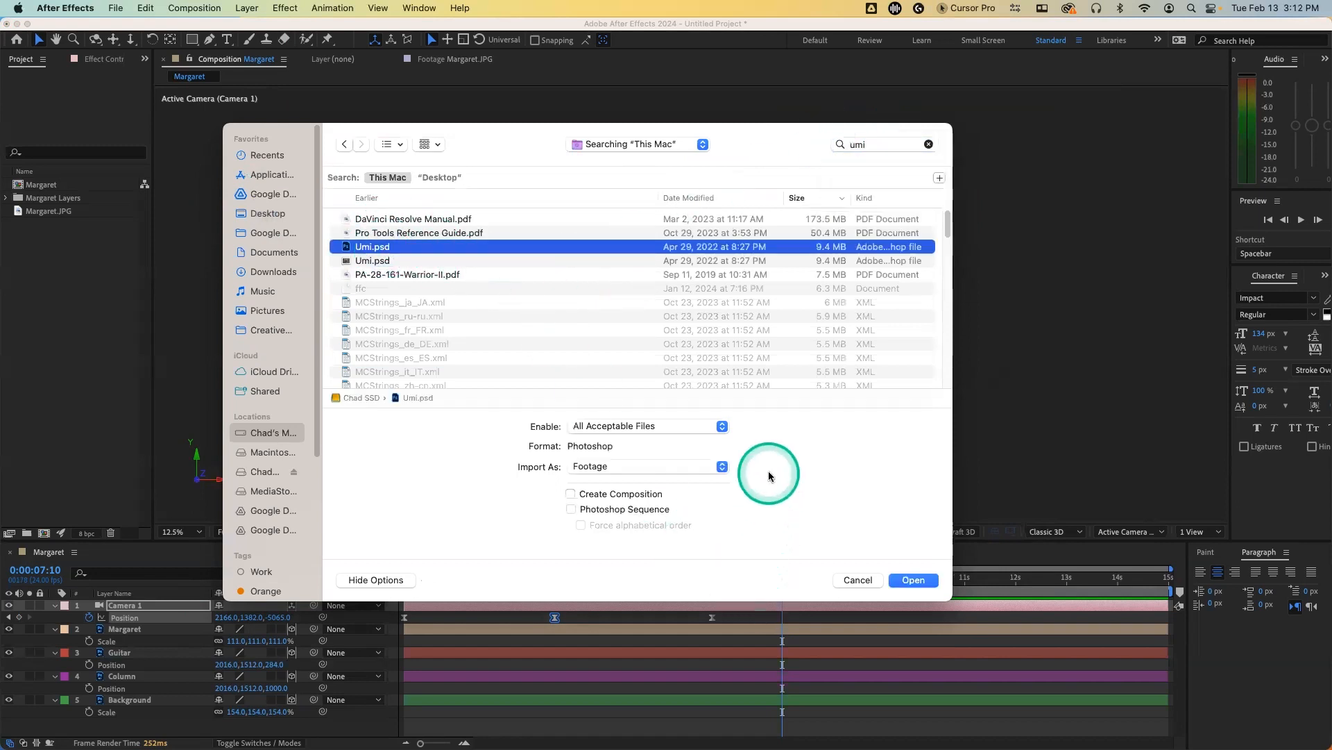
click(913, 579)
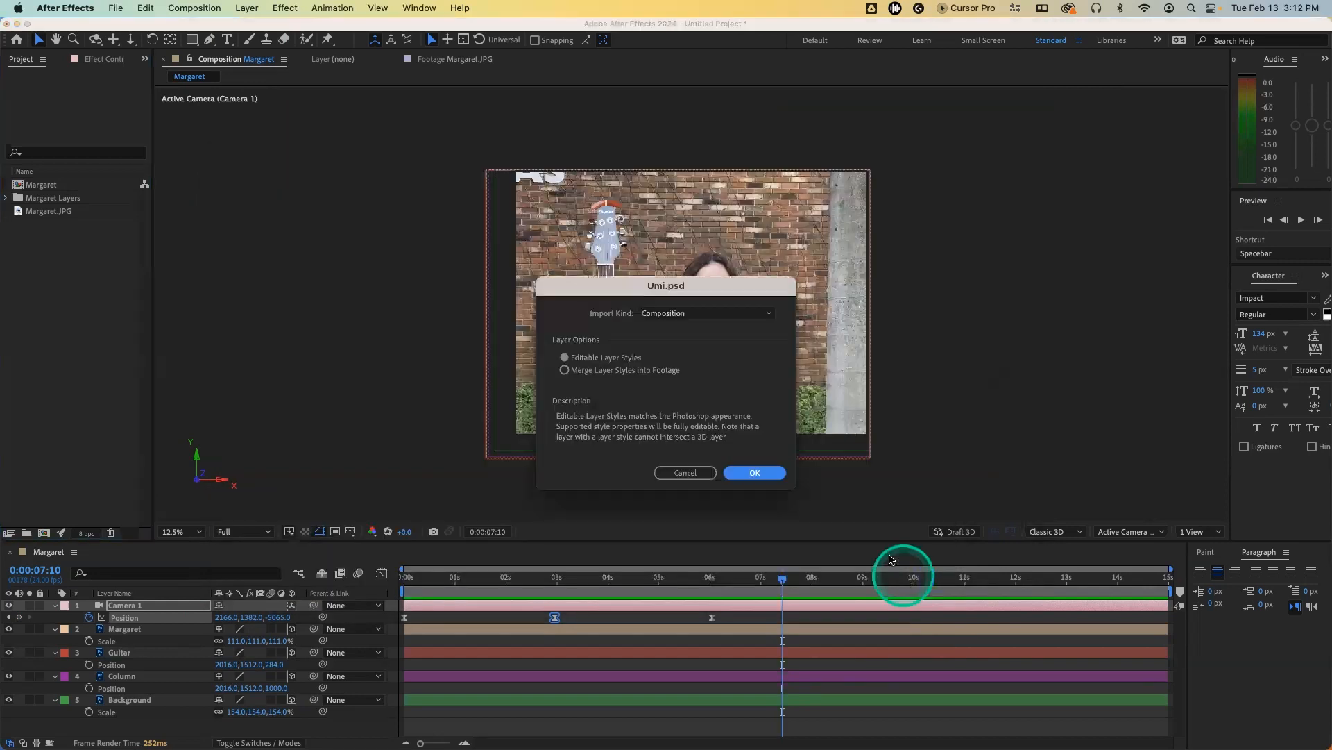
click(755, 473)
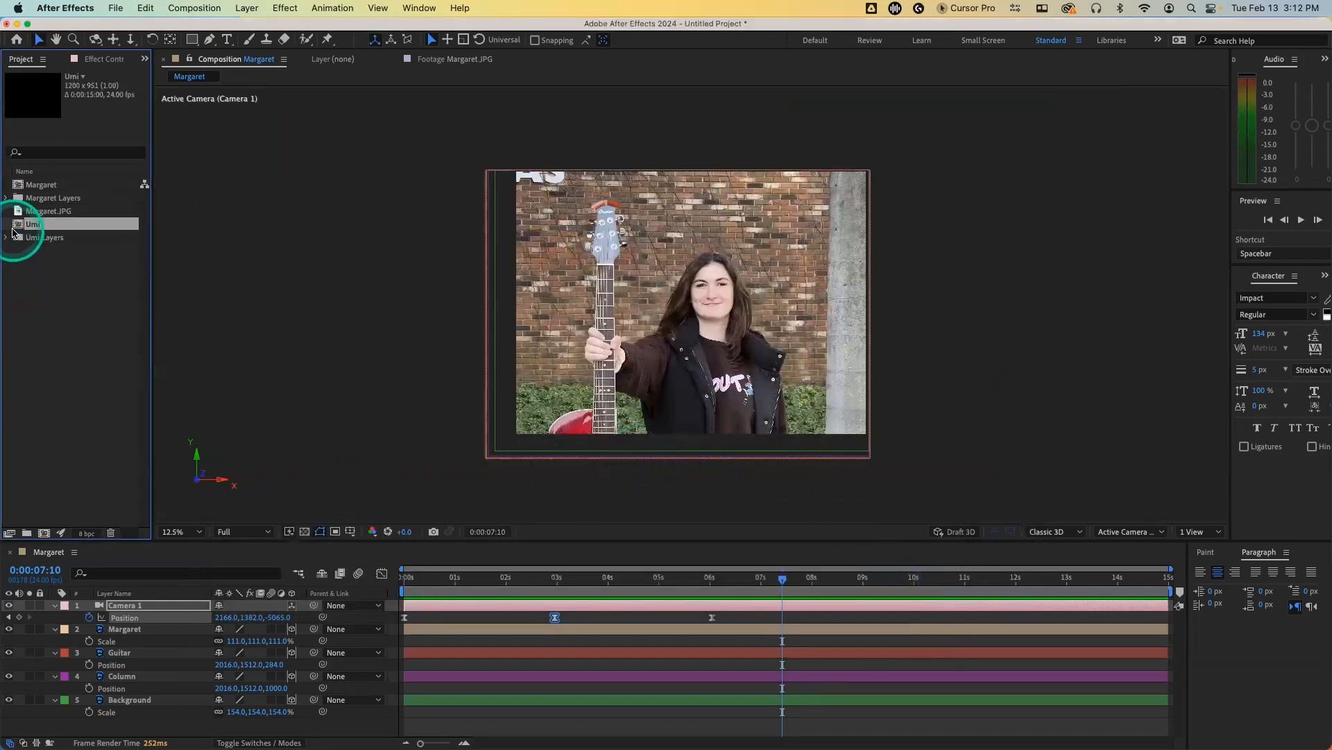
Step: Open the Umi composition, enlarge its view to 50% and play it briefly
double_click(27, 224)
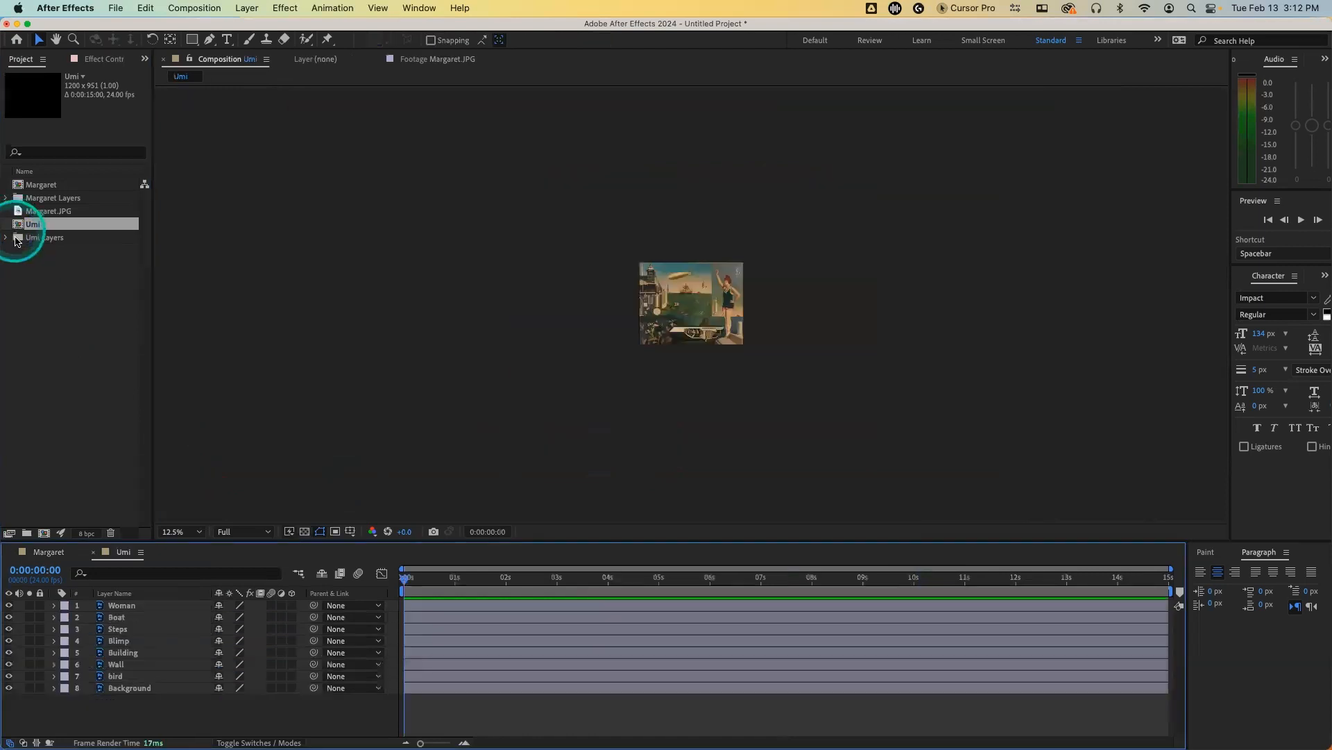
key(period)
key(period)
key(period)
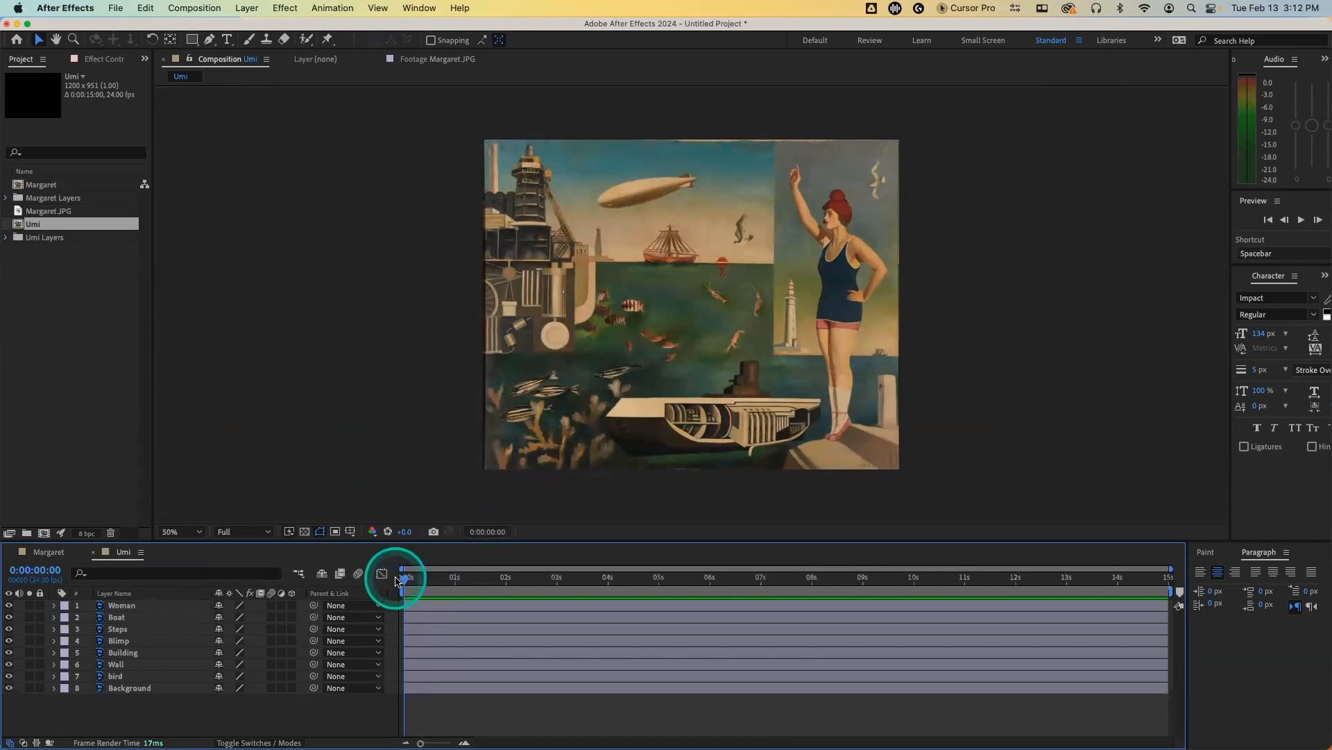
key(space)
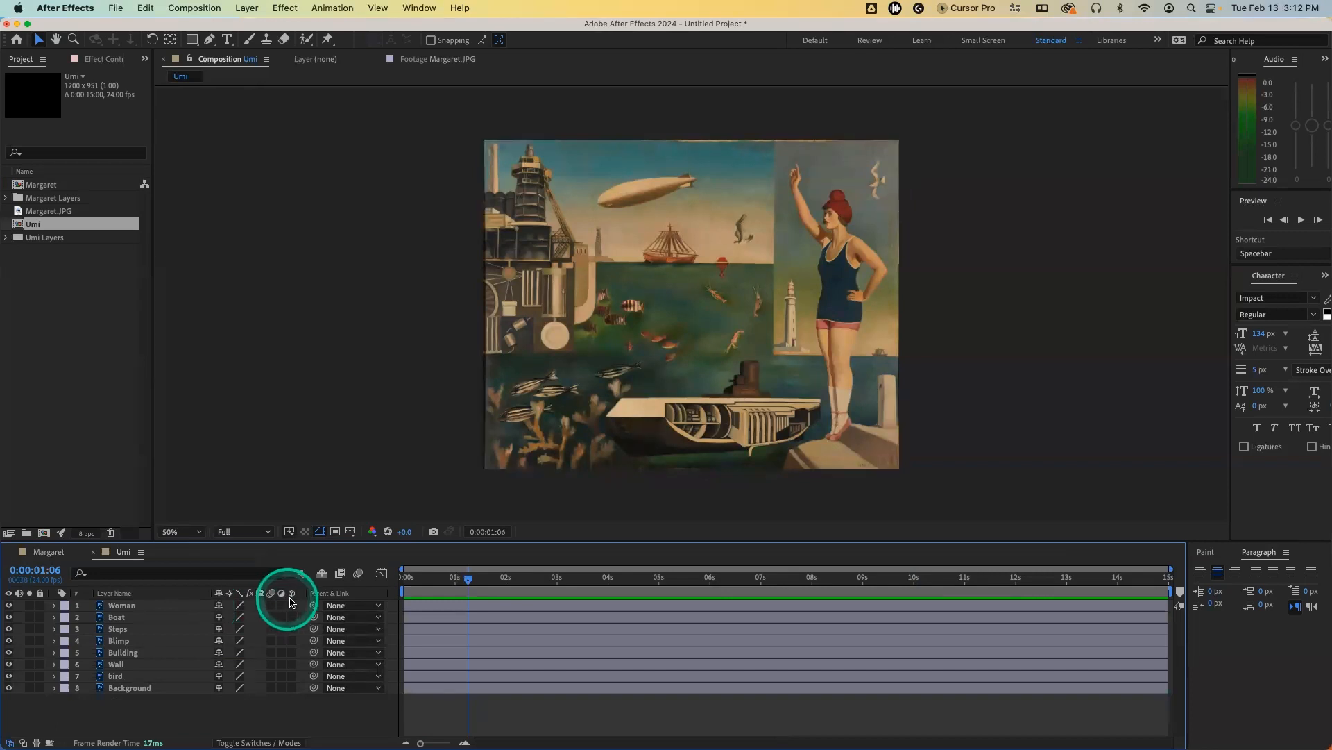
Step: Turn on 3D for all Umi layers, from Woman down to Background
drag(291, 606, 303, 689)
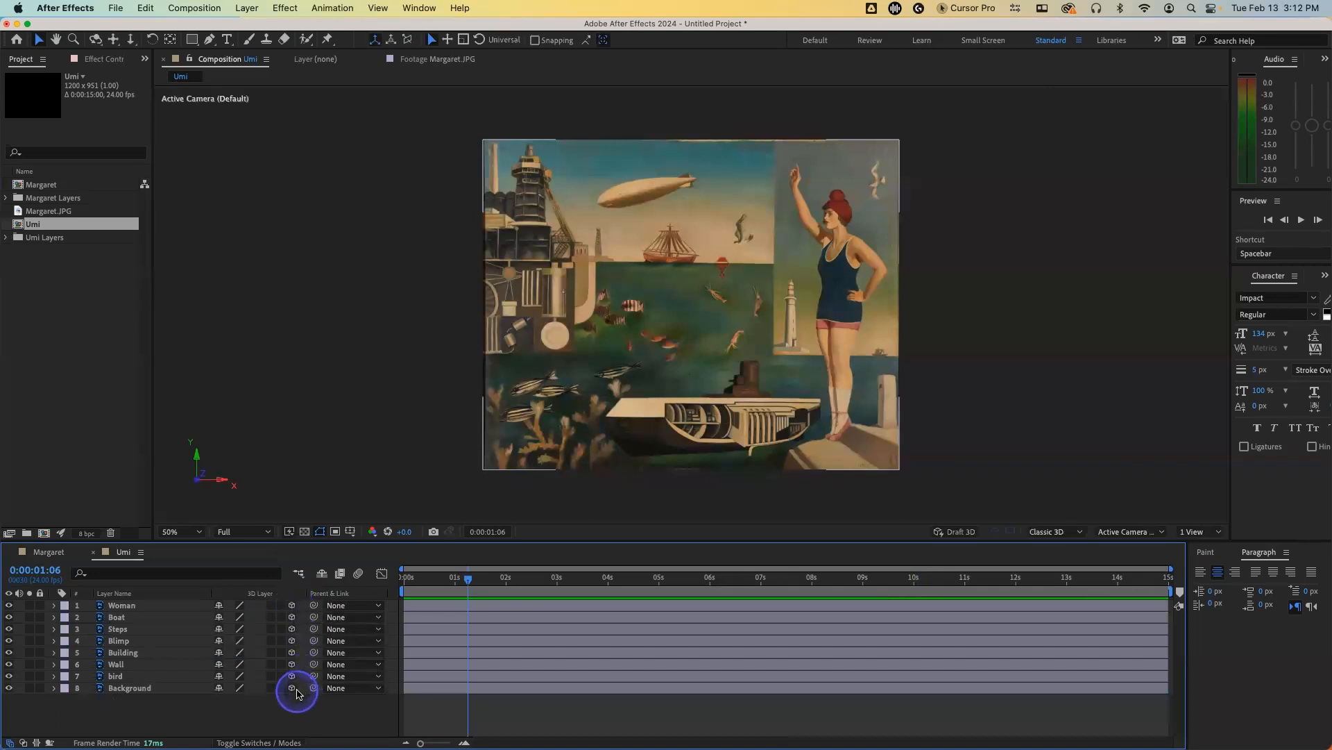
click(132, 687)
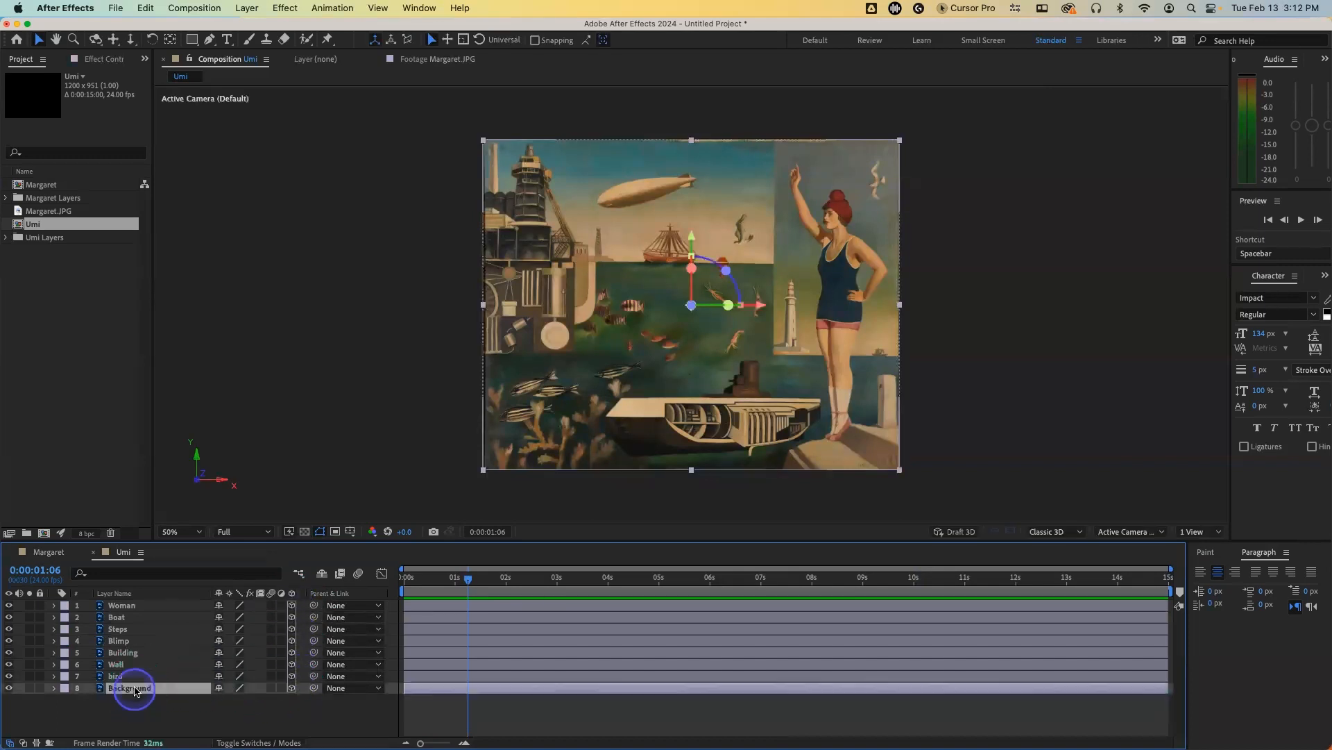
click(140, 669)
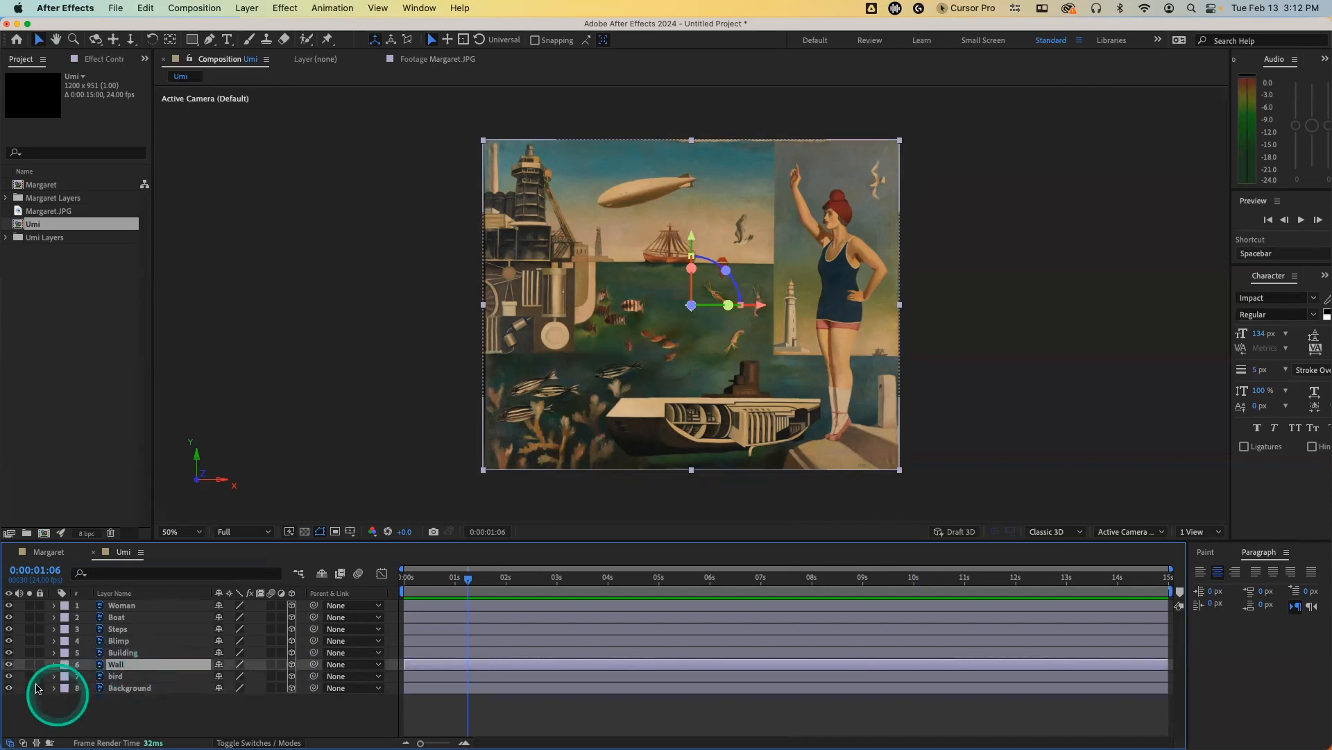
Step: Hide all Umi layers, then show only the Background and bird layers to examine what each one contains
drag(10, 689, 9, 603)
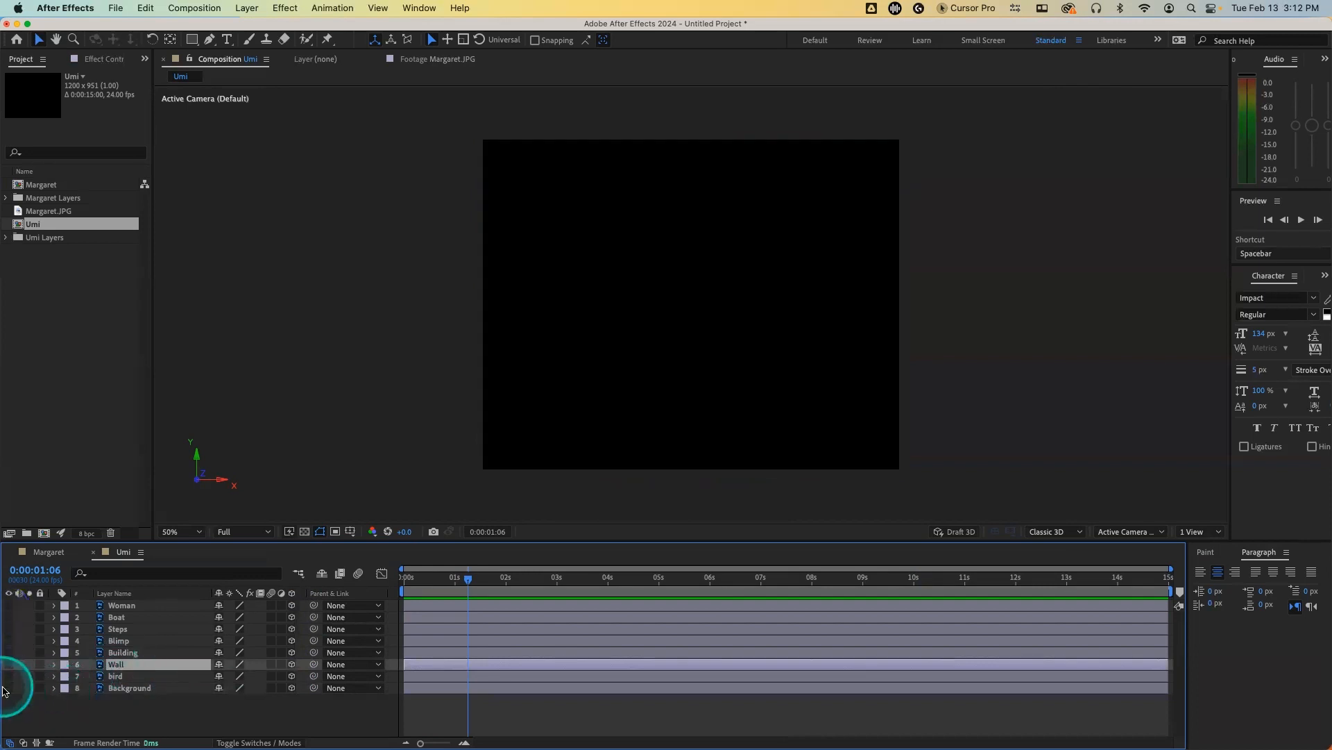
click(8, 690)
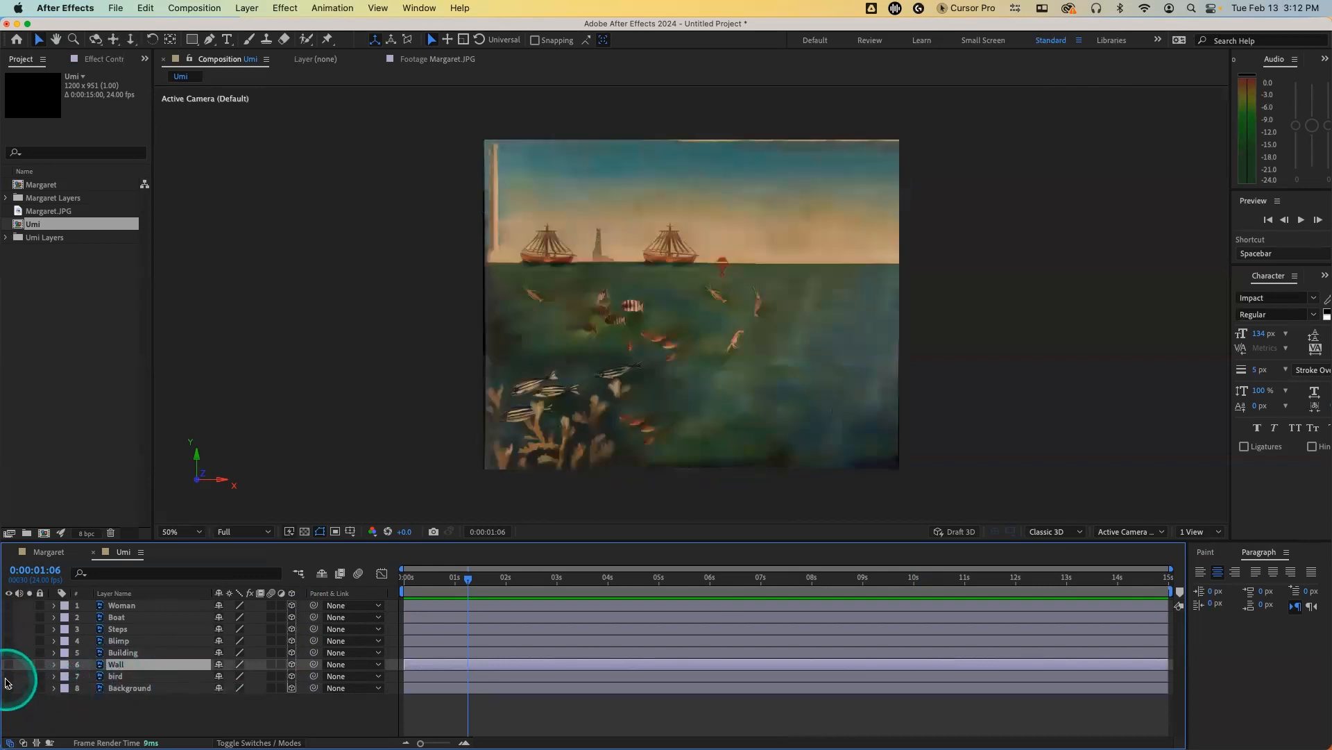
click(9, 677)
click(10, 677)
click(527, 576)
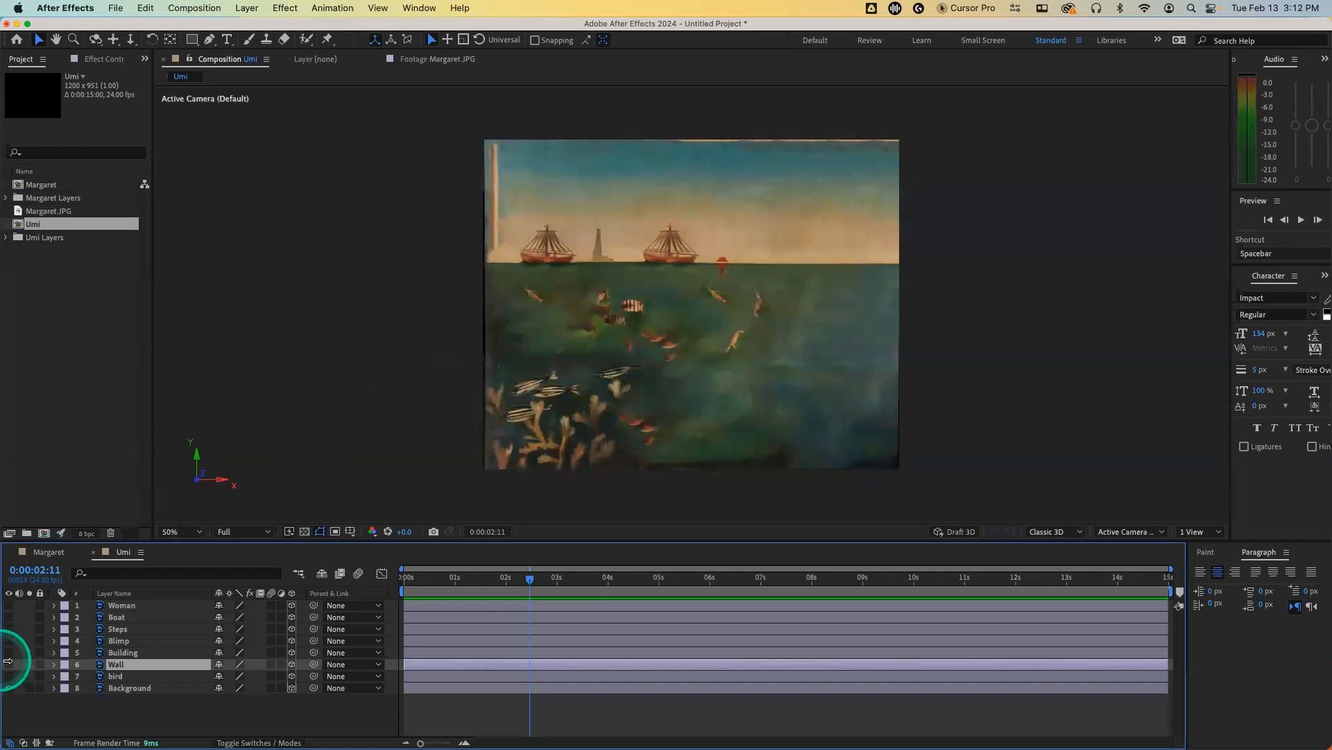
click(9, 676)
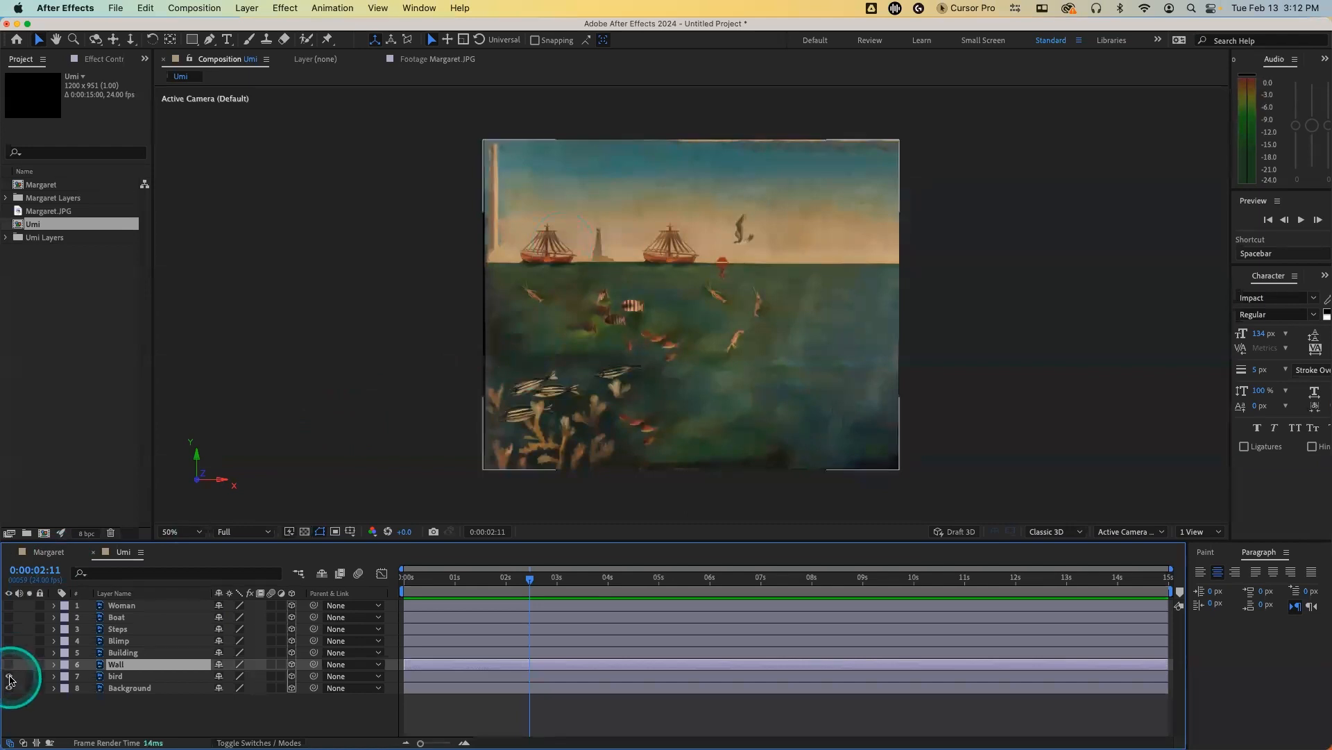
Step: Toggle the Wall layer's visibility several times to see its content, leaving it shown
click(9, 664)
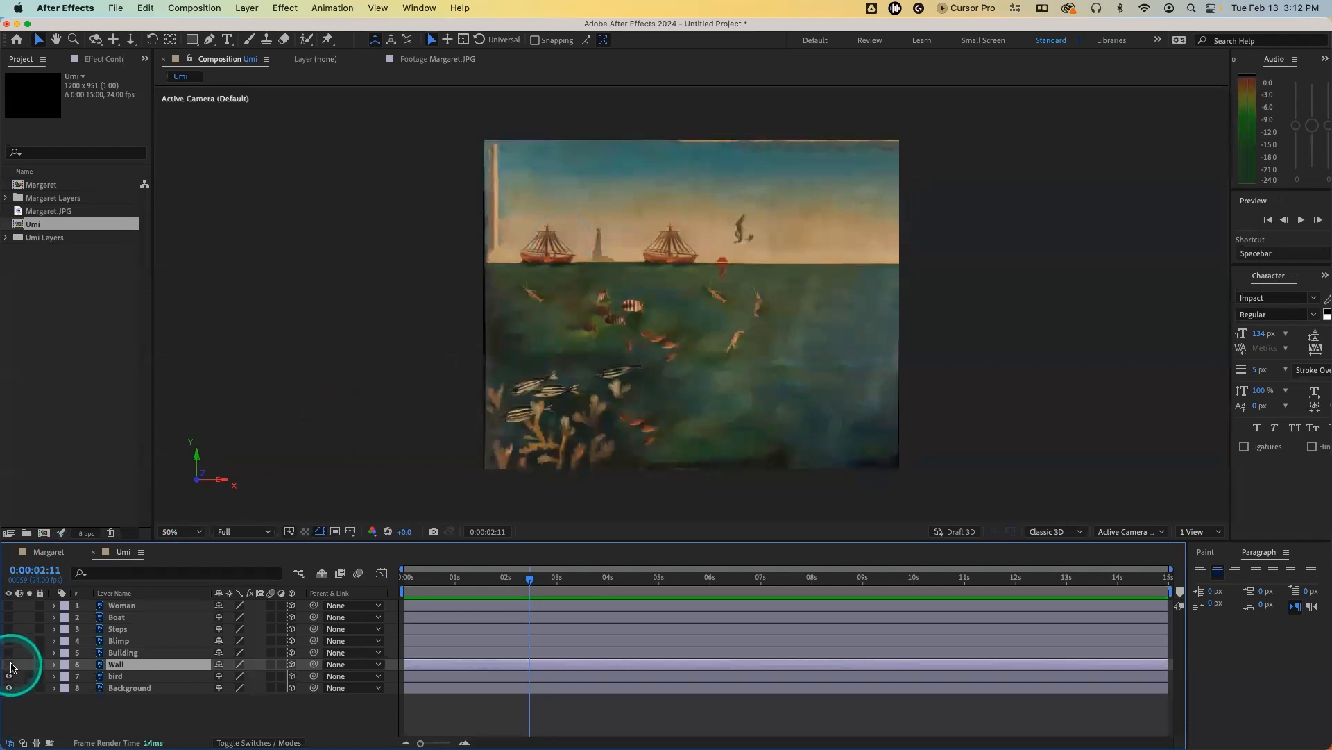
click(9, 664)
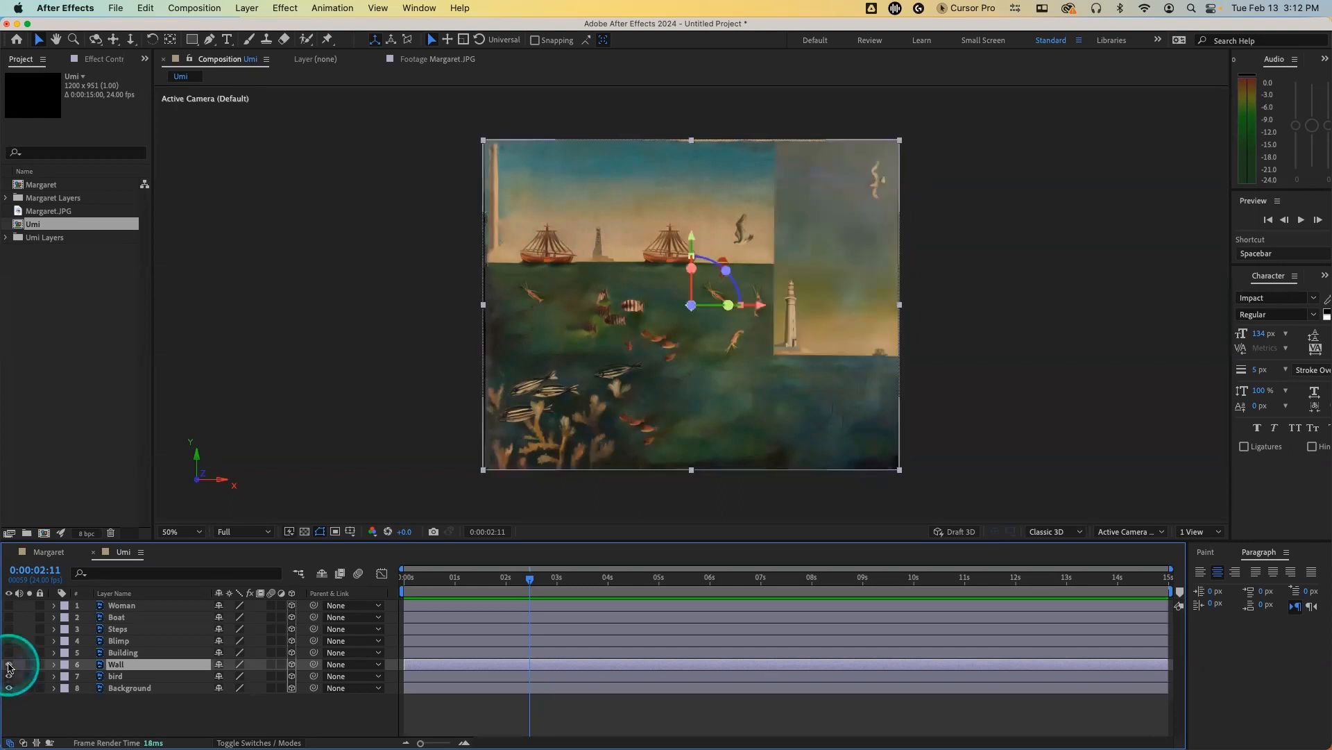
click(9, 664)
click(9, 664)
click(9, 664)
click(9, 664)
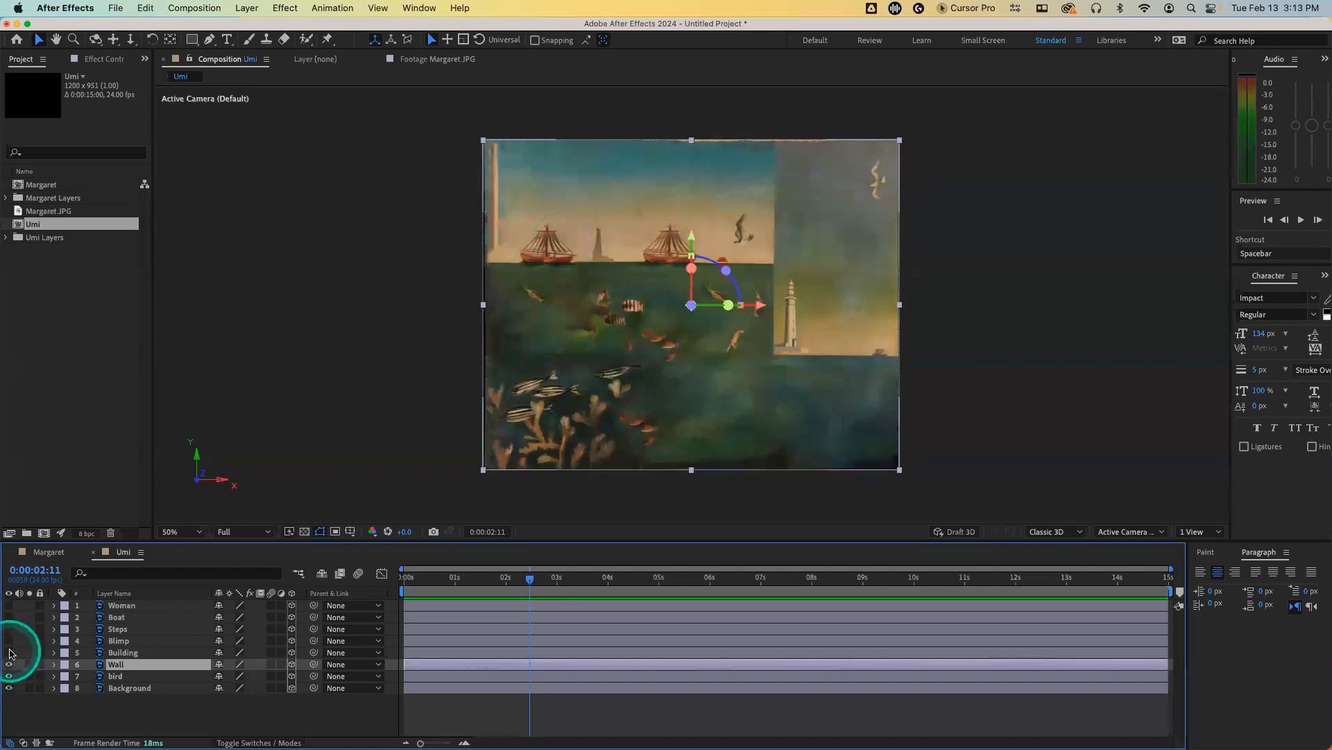
Step: Show the Building, Blimp, Steps, Boat and Woman layers one by one to examine each cutout
click(9, 653)
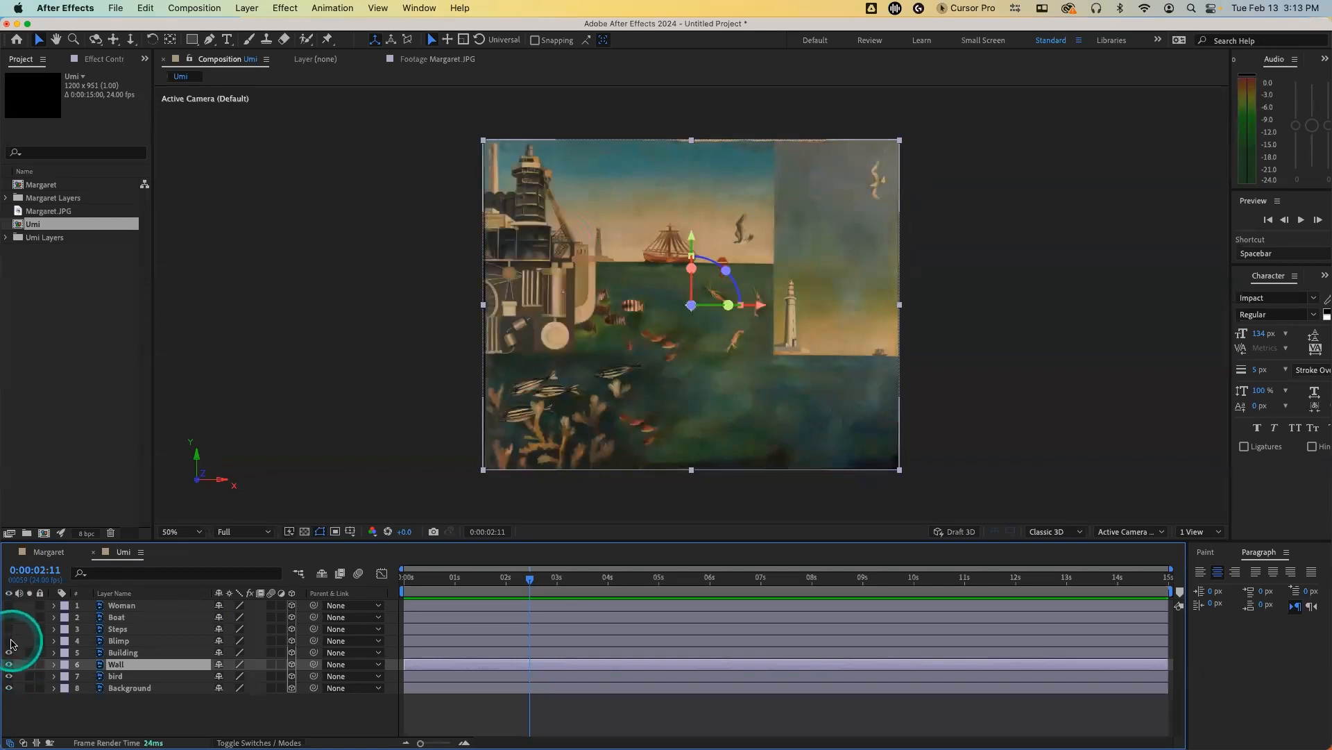
click(9, 641)
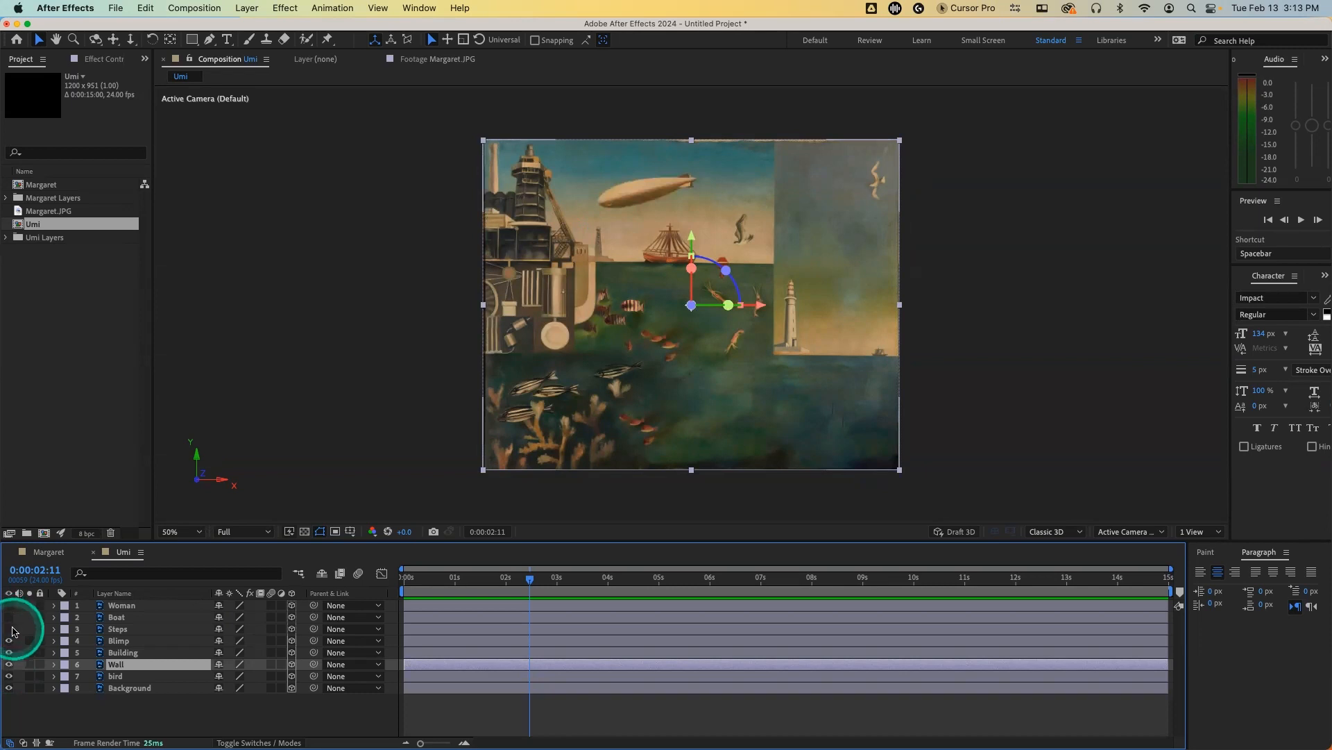
click(9, 629)
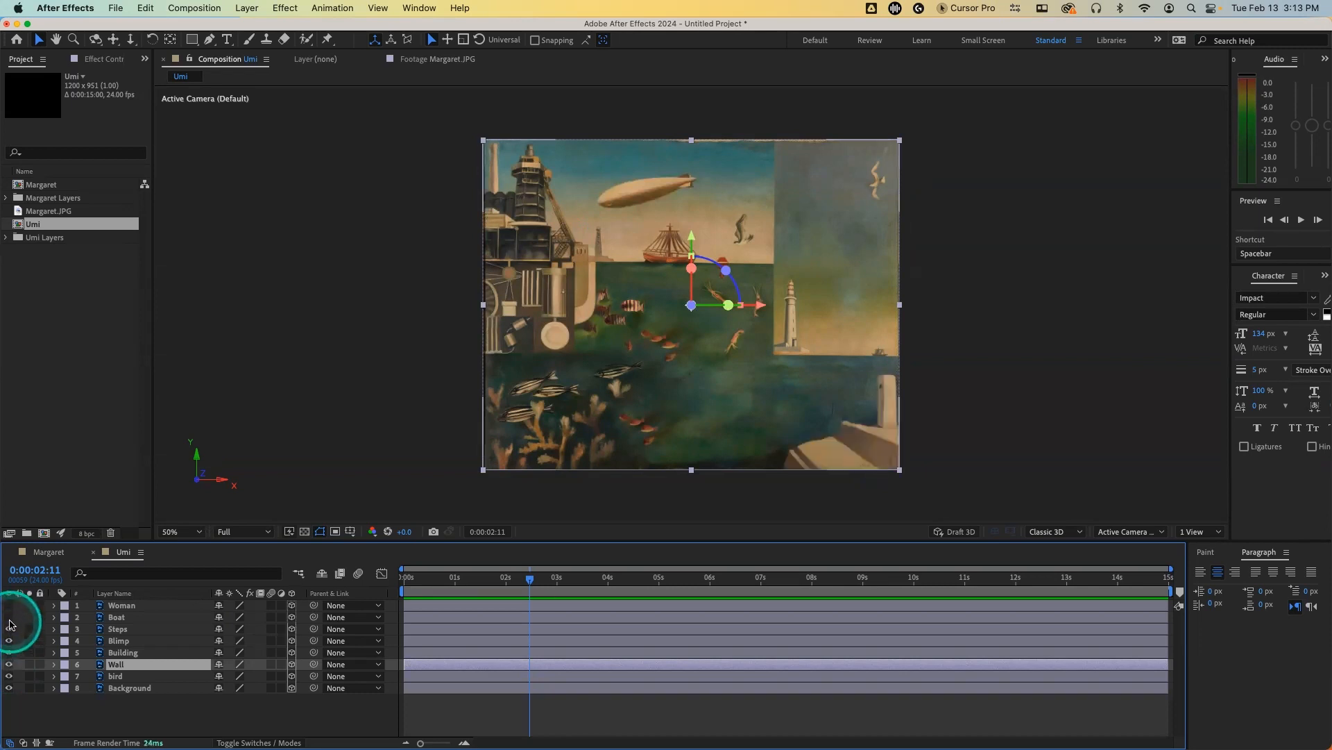
click(9, 618)
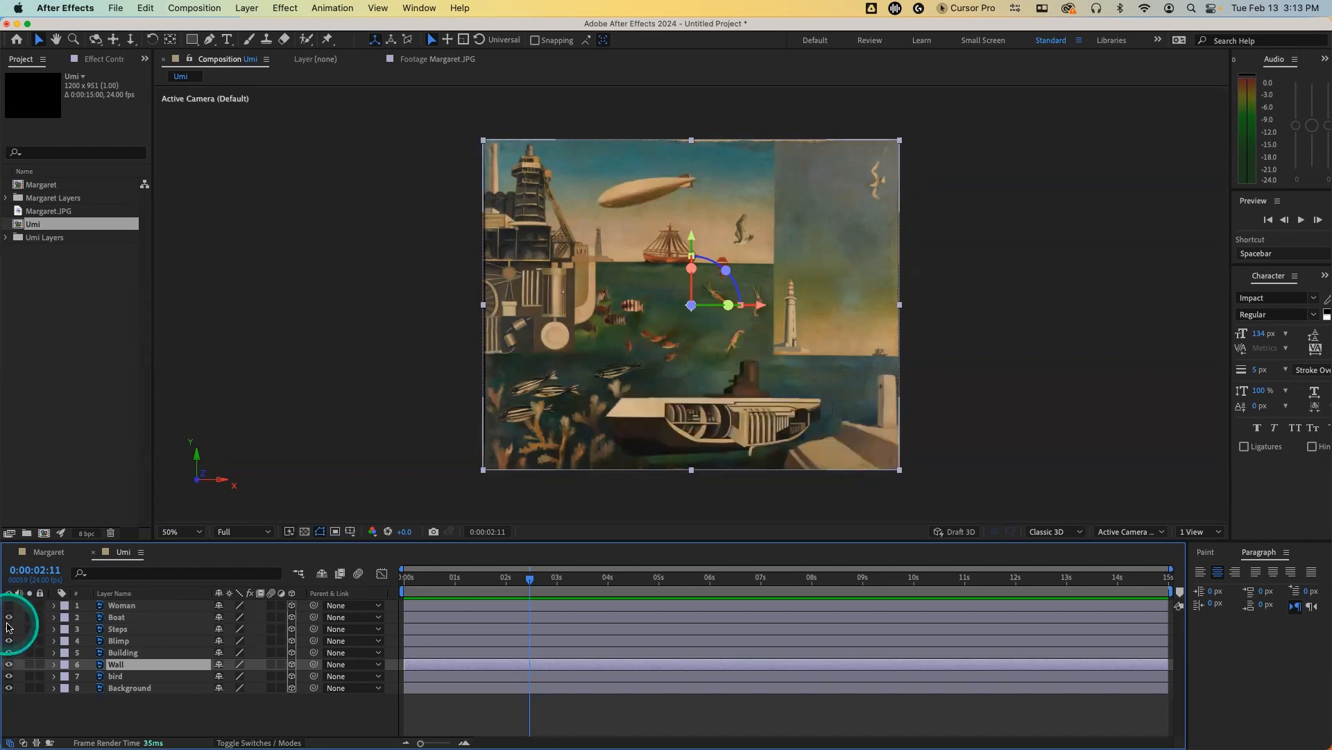
click(9, 605)
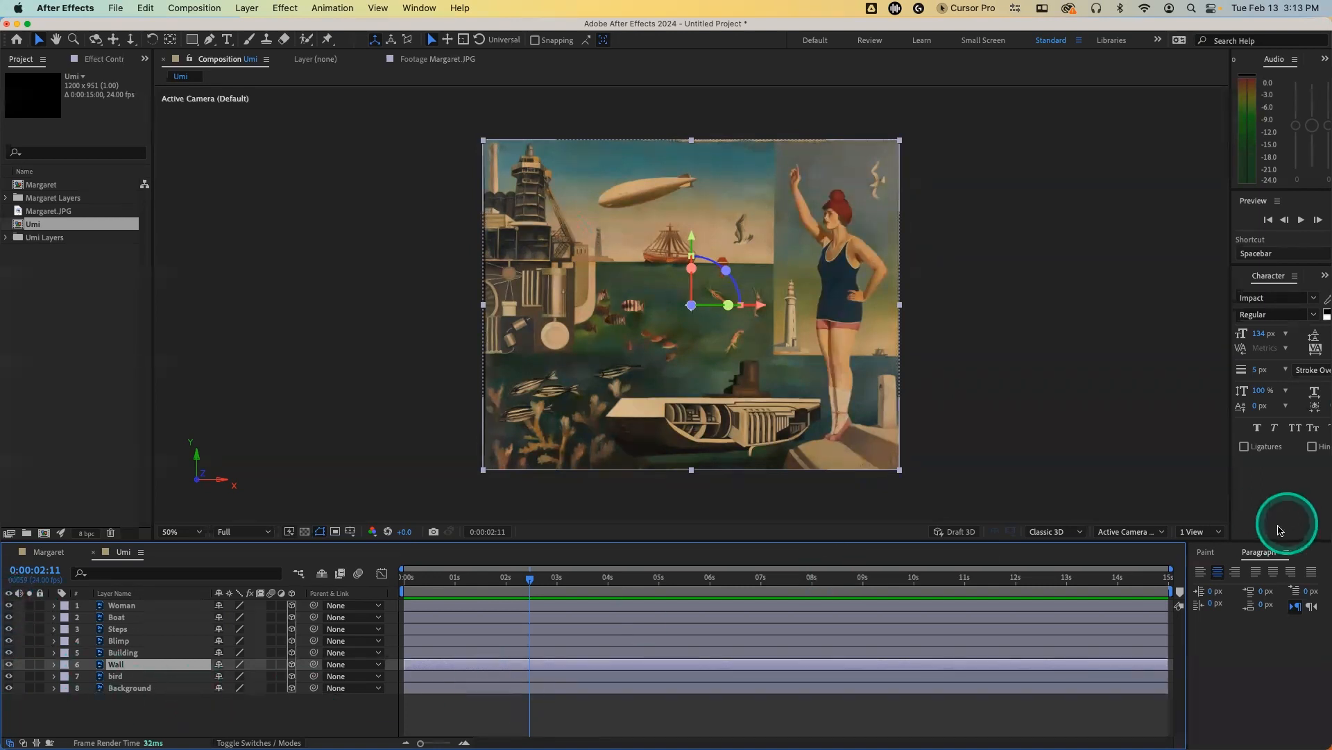
Step: Switch the composition to two views and set the Background layer's Z position to 3000
click(1201, 532)
click(1213, 560)
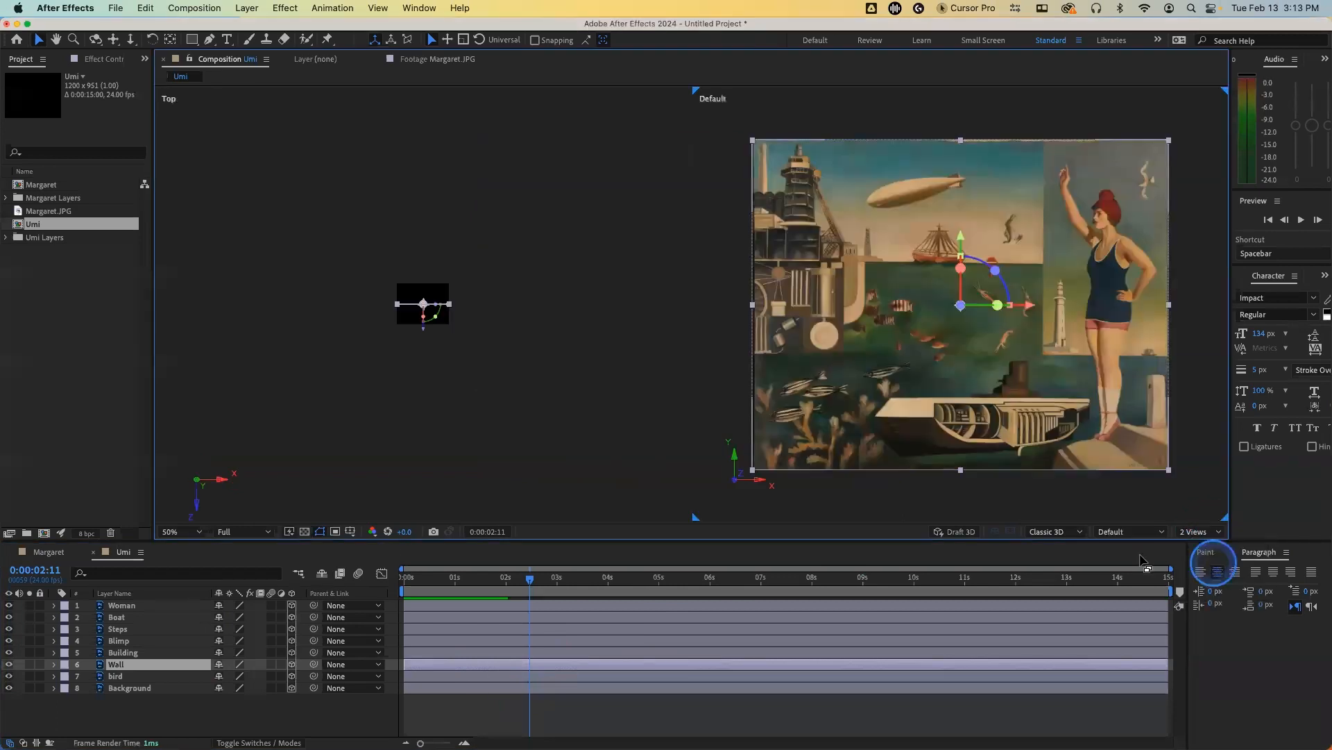
click(150, 692)
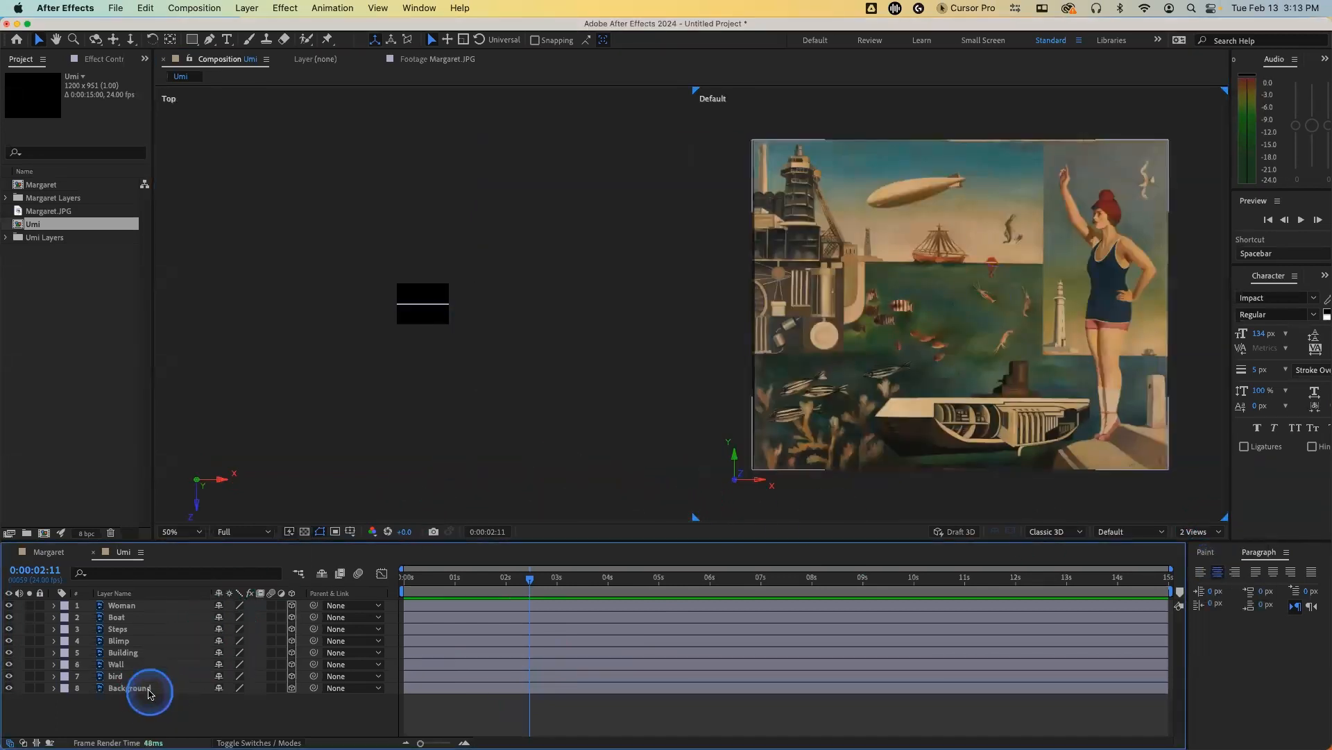
click(150, 689)
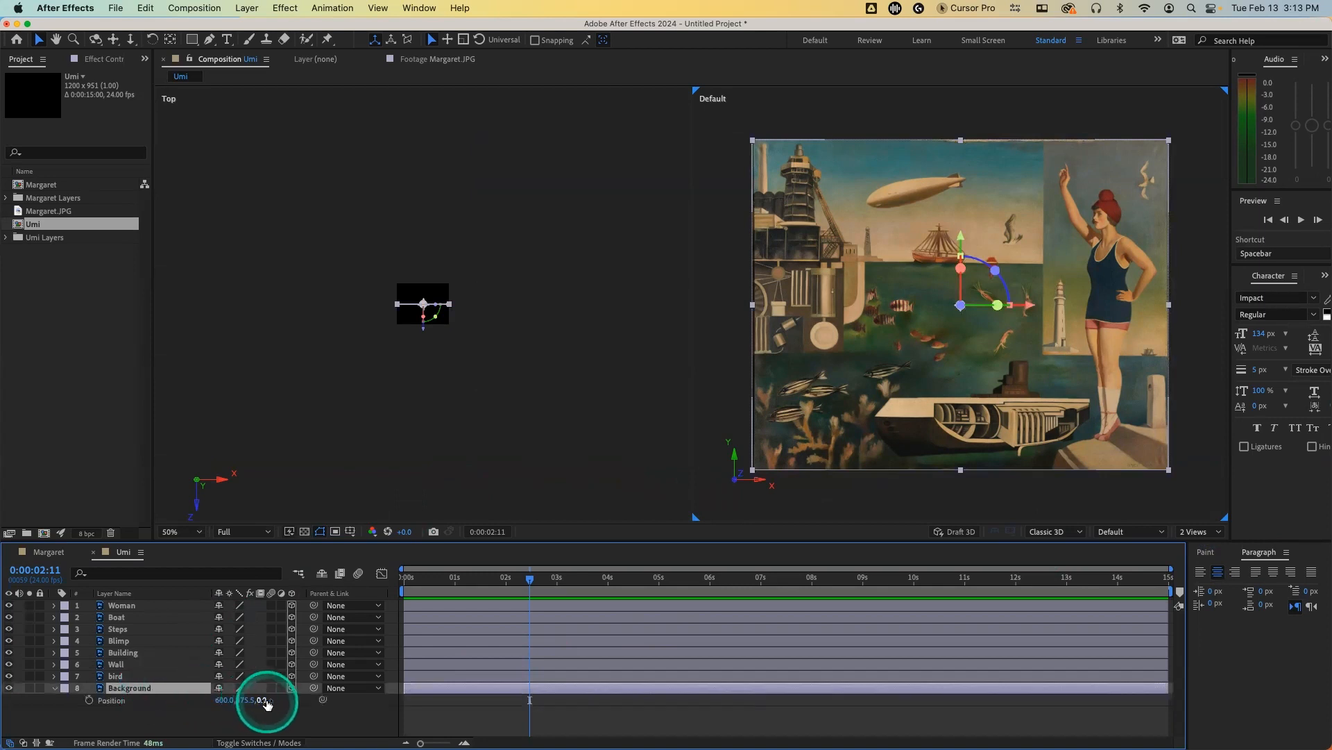
click(263, 699)
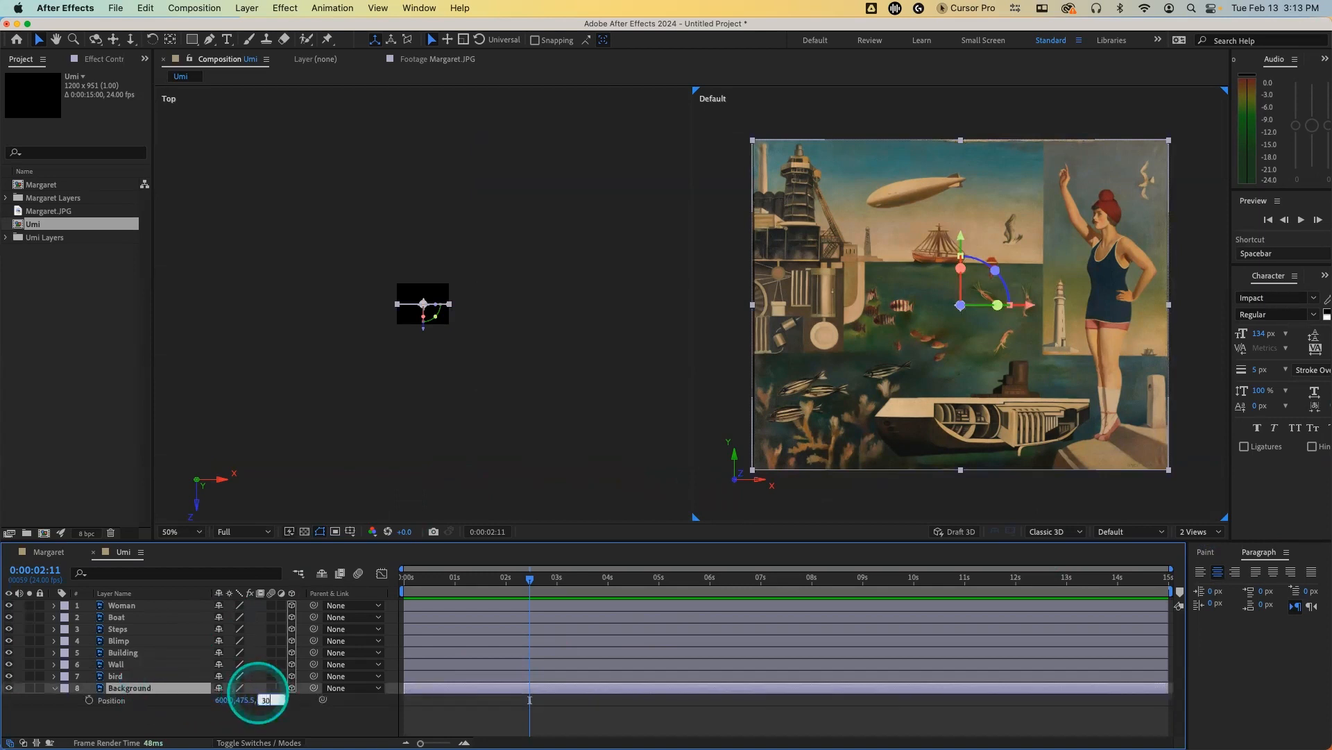
text(3000)
key(Return)
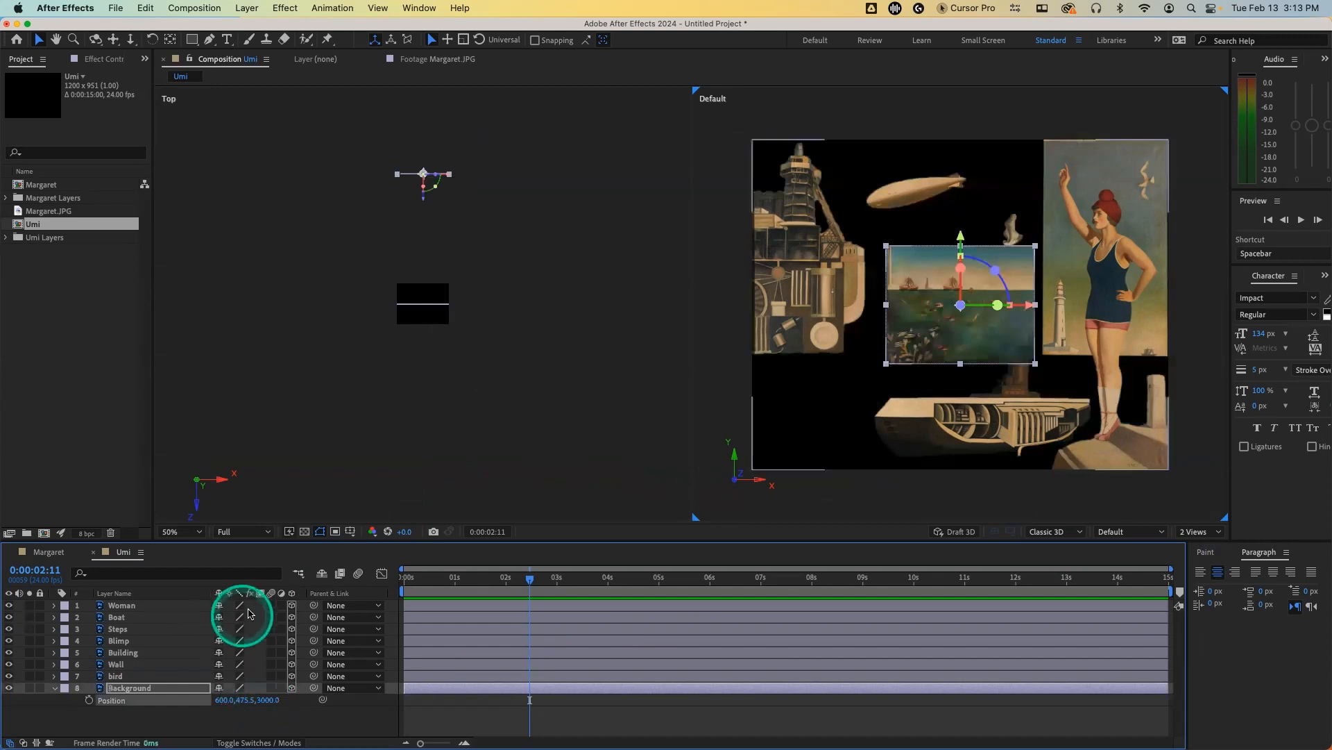
Step: Scale the Background layer up to 281% so it fills the frame again
key(s)
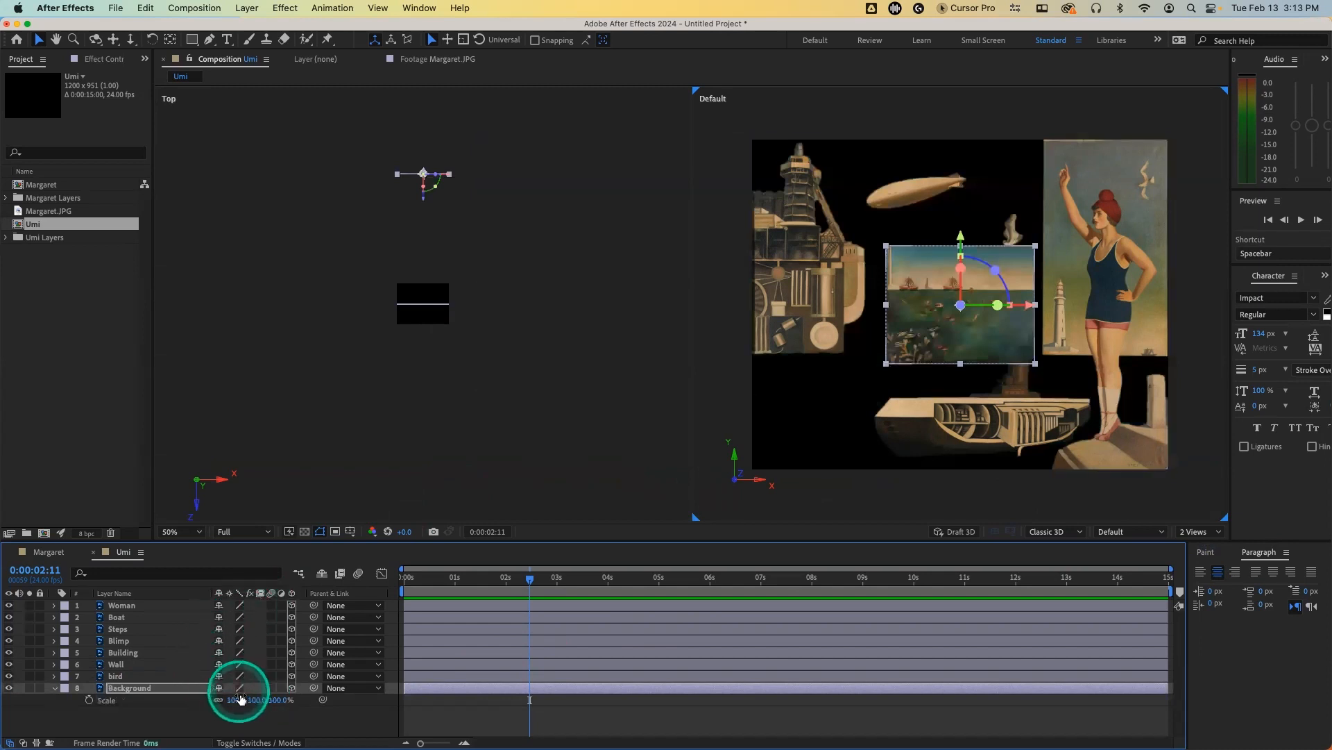
drag(231, 700, 247, 699)
click(239, 699)
key(Up)
key(Up)
key(Up)
key(Up)
key(Up)
key(Up)
key(Up)
key(Up)
key(Up)
key(Up)
key(Up)
key(Up)
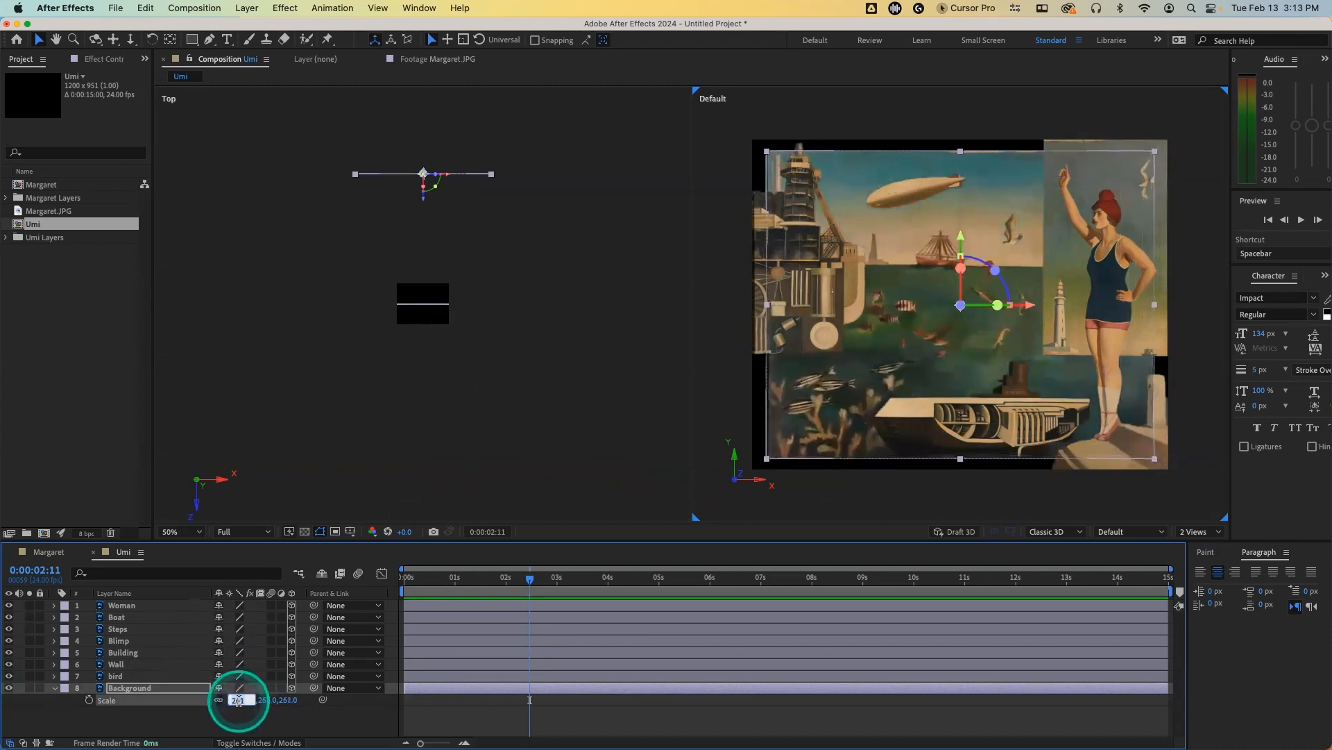
key(Up)
key(Up)
key(Up)
key(Up)
key(Up)
key(Up)
key(Up)
key(Up)
key(Up)
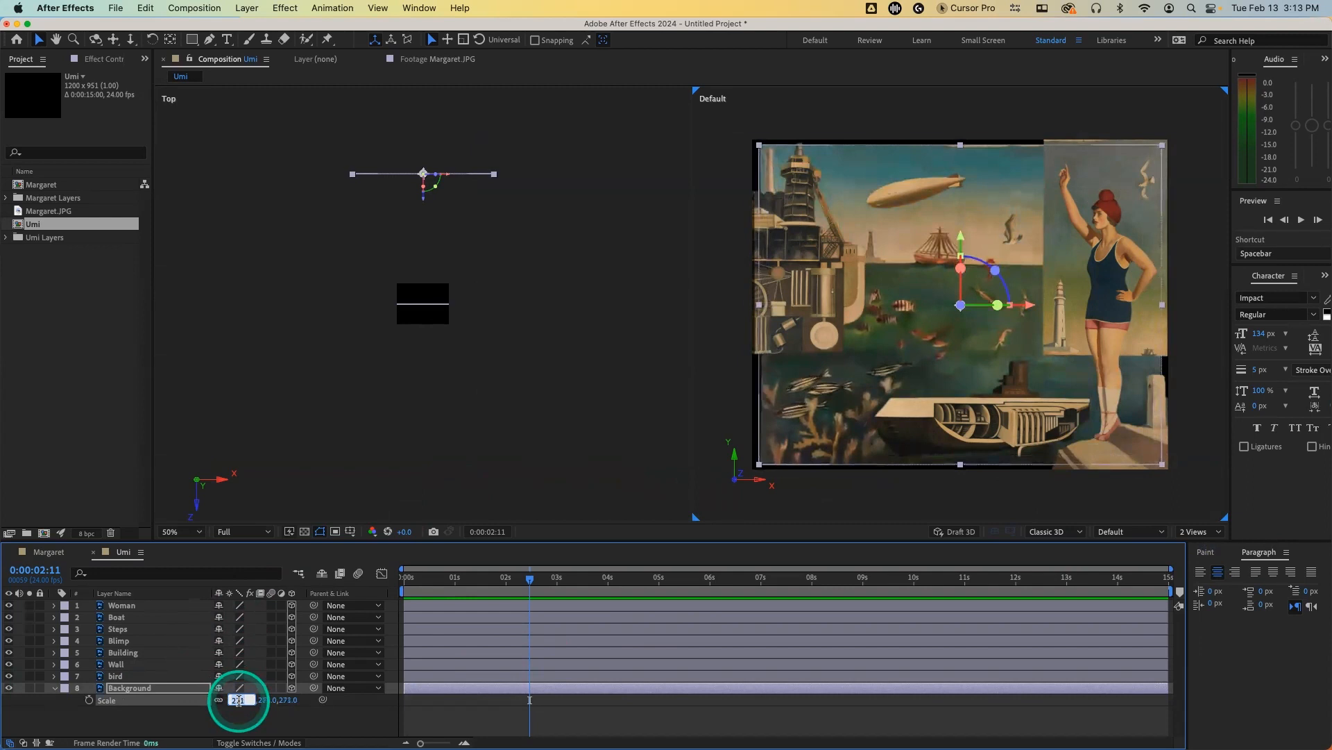
key(Up)
key(Up)
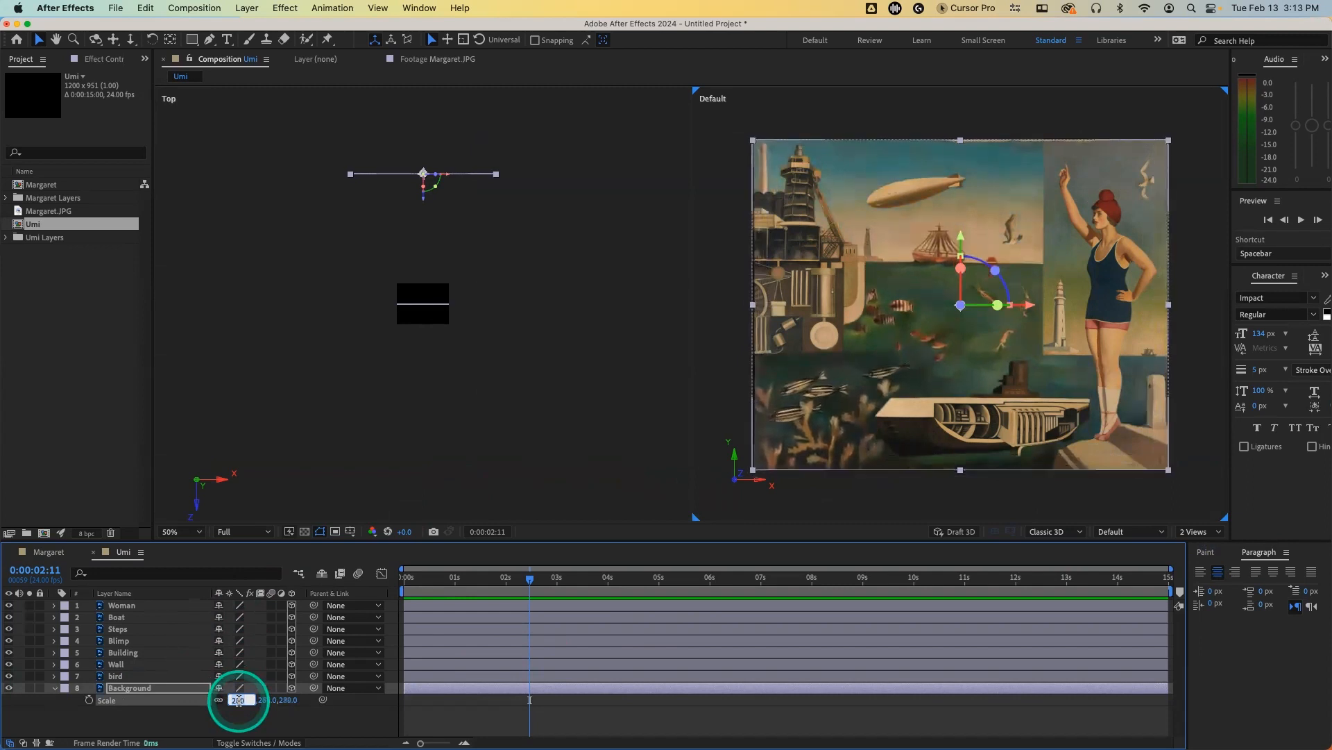
click(263, 729)
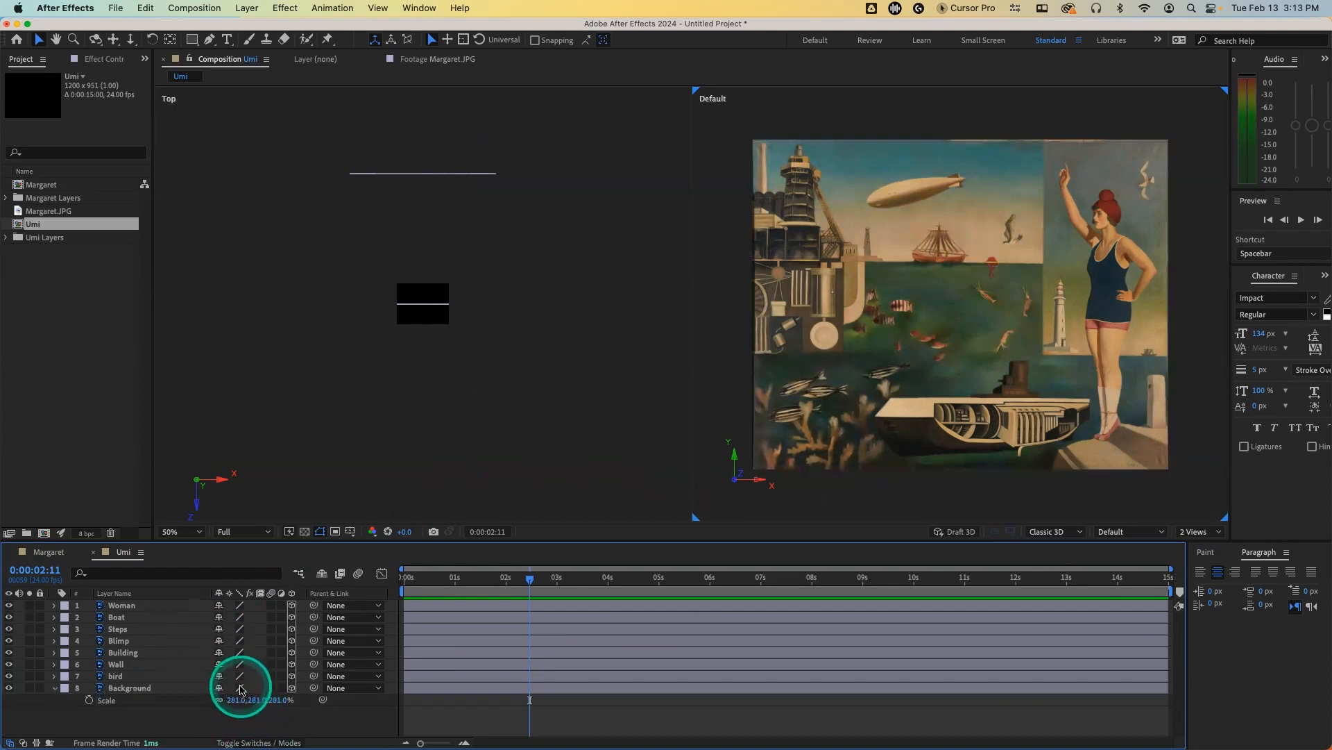
Step: Cycle through the Background layer's quality settings and set its sampling to Bicubic
click(241, 688)
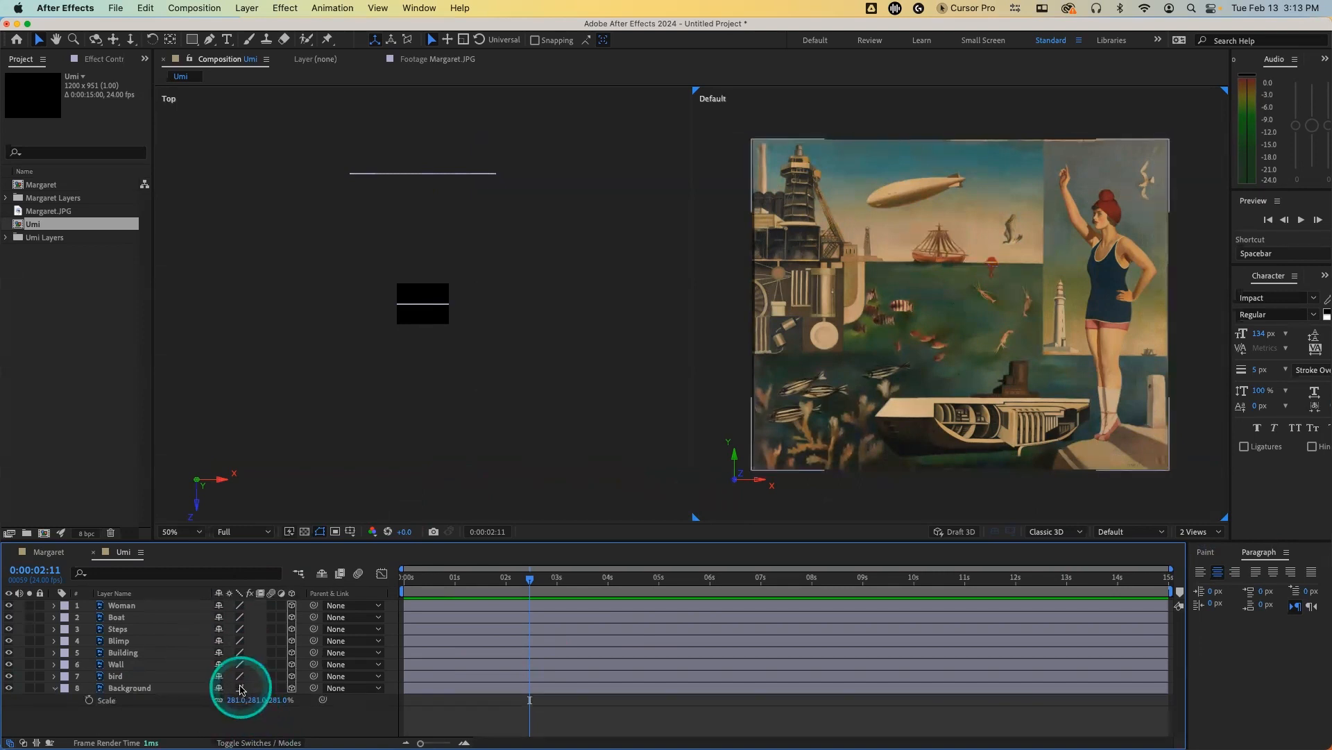
click(241, 688)
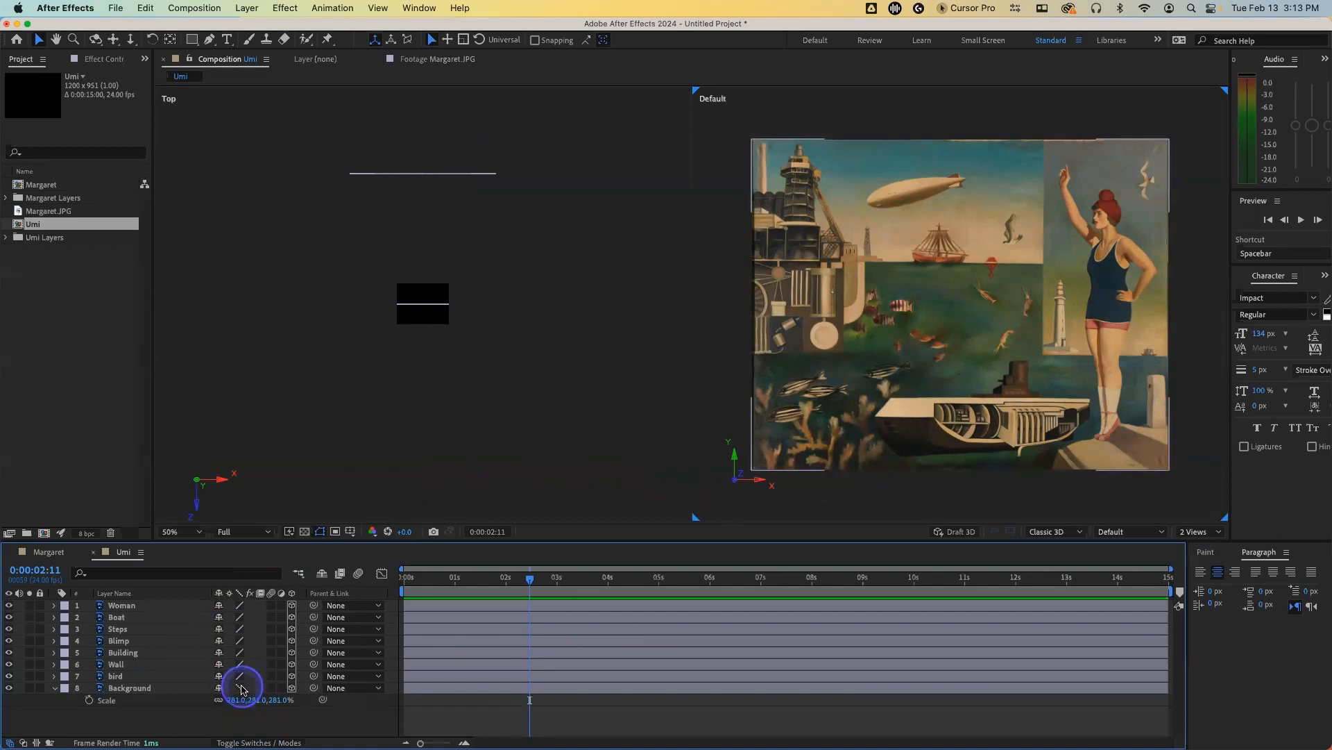
click(241, 688)
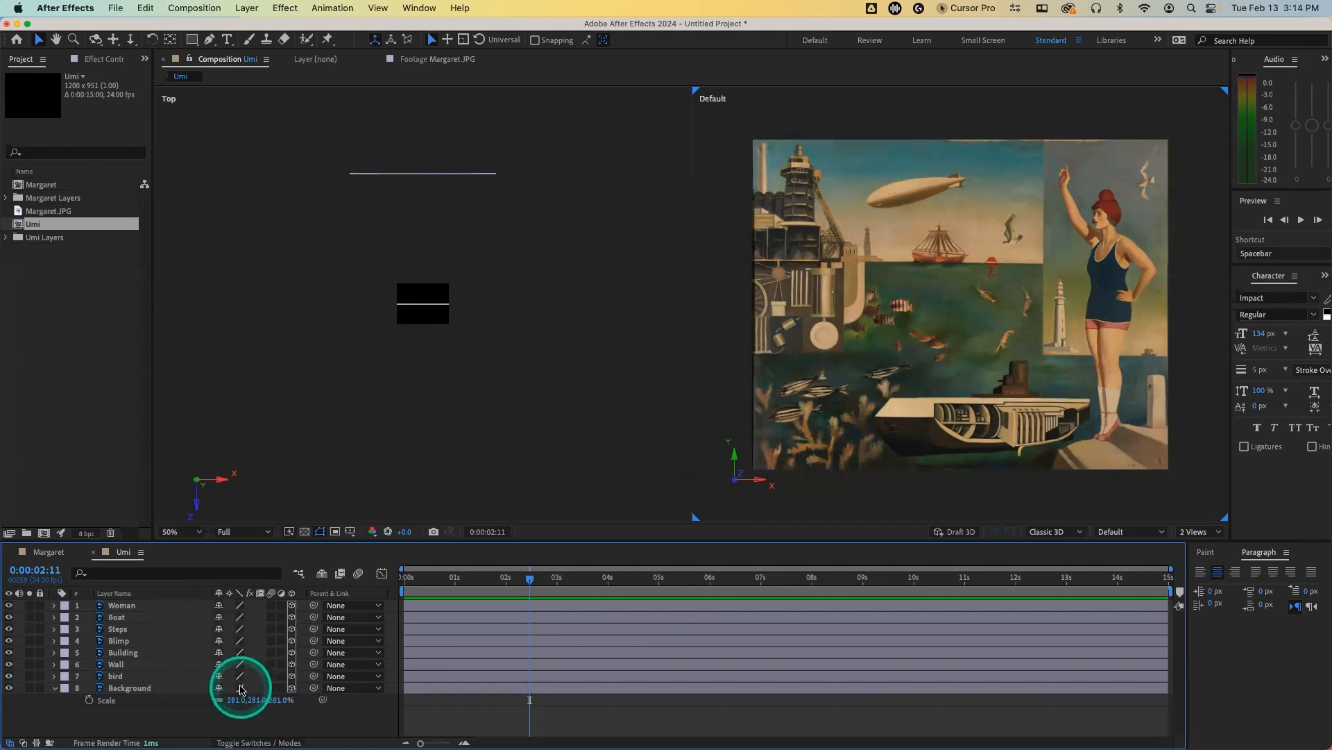
alt+click(240, 687)
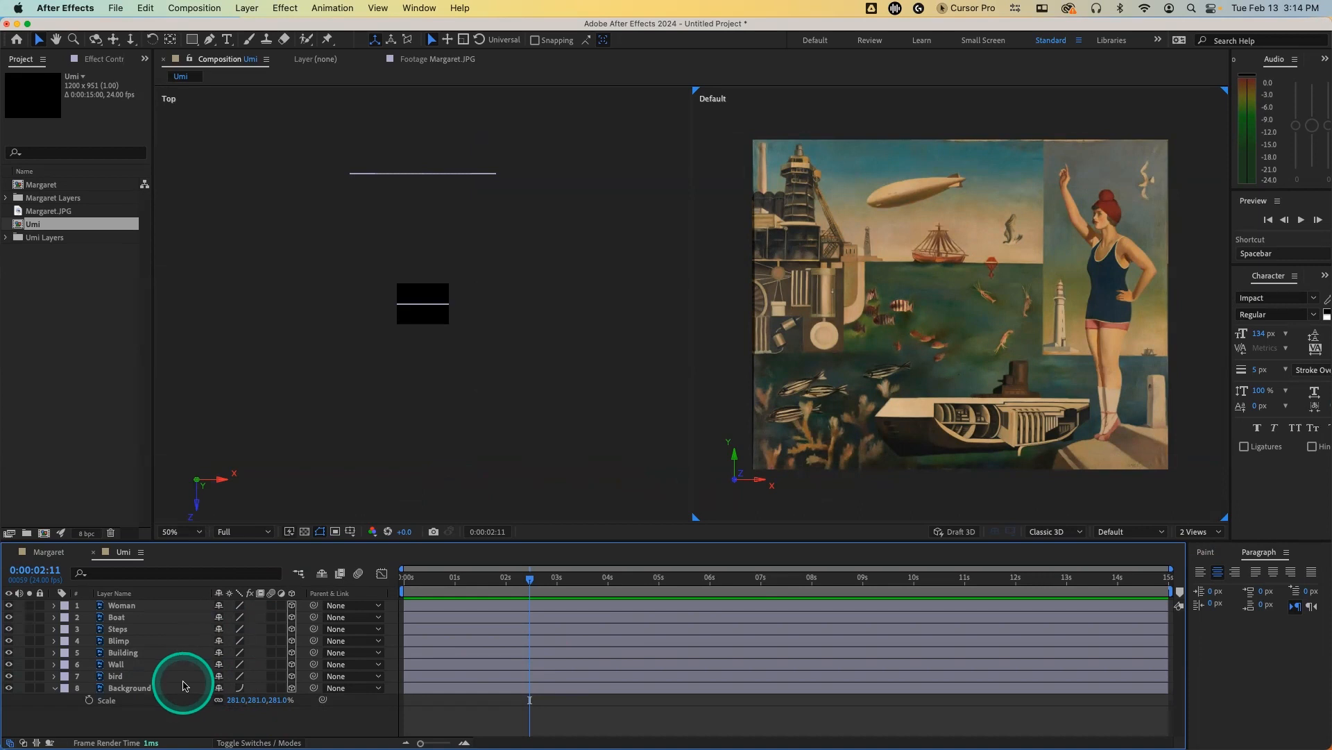
Step: Check which sampling method the Background layer's Quality options use, without changing it
right_click(185, 685)
mouse_move(256, 629)
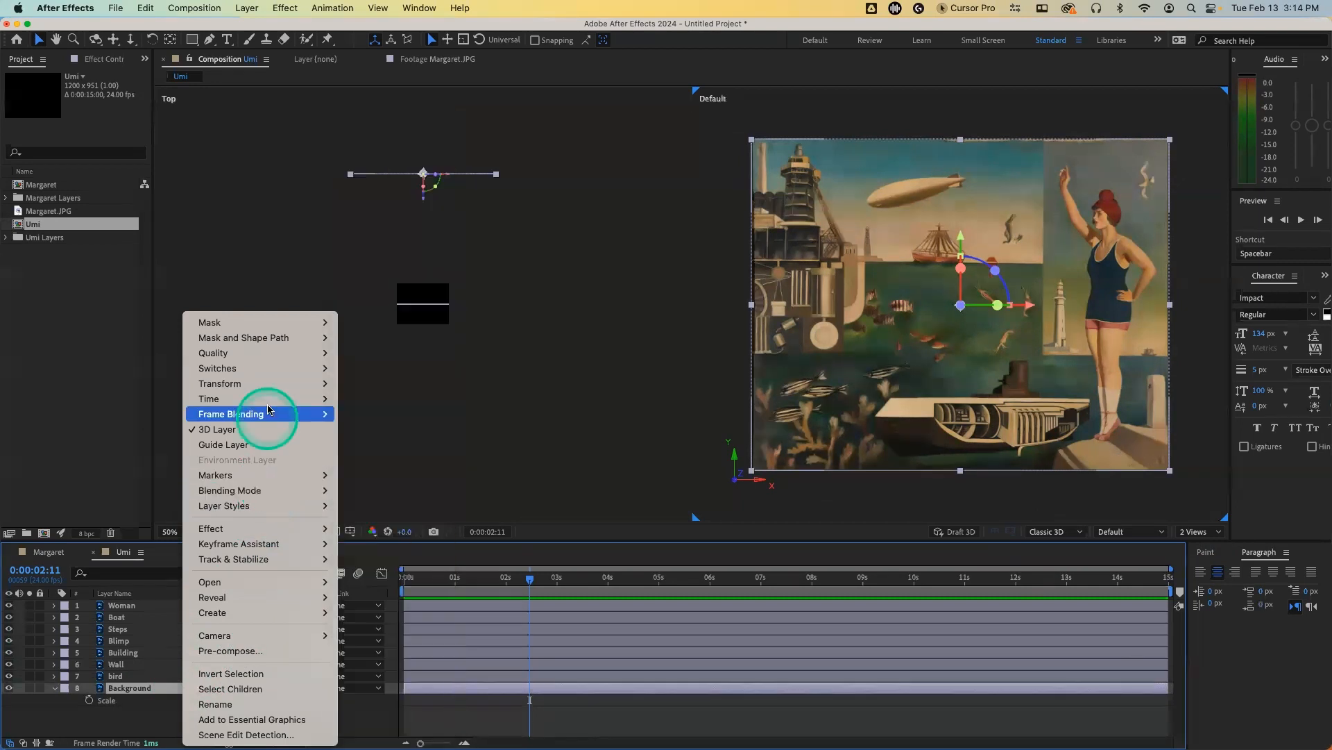
mouse_move(265, 383)
mouse_move(270, 356)
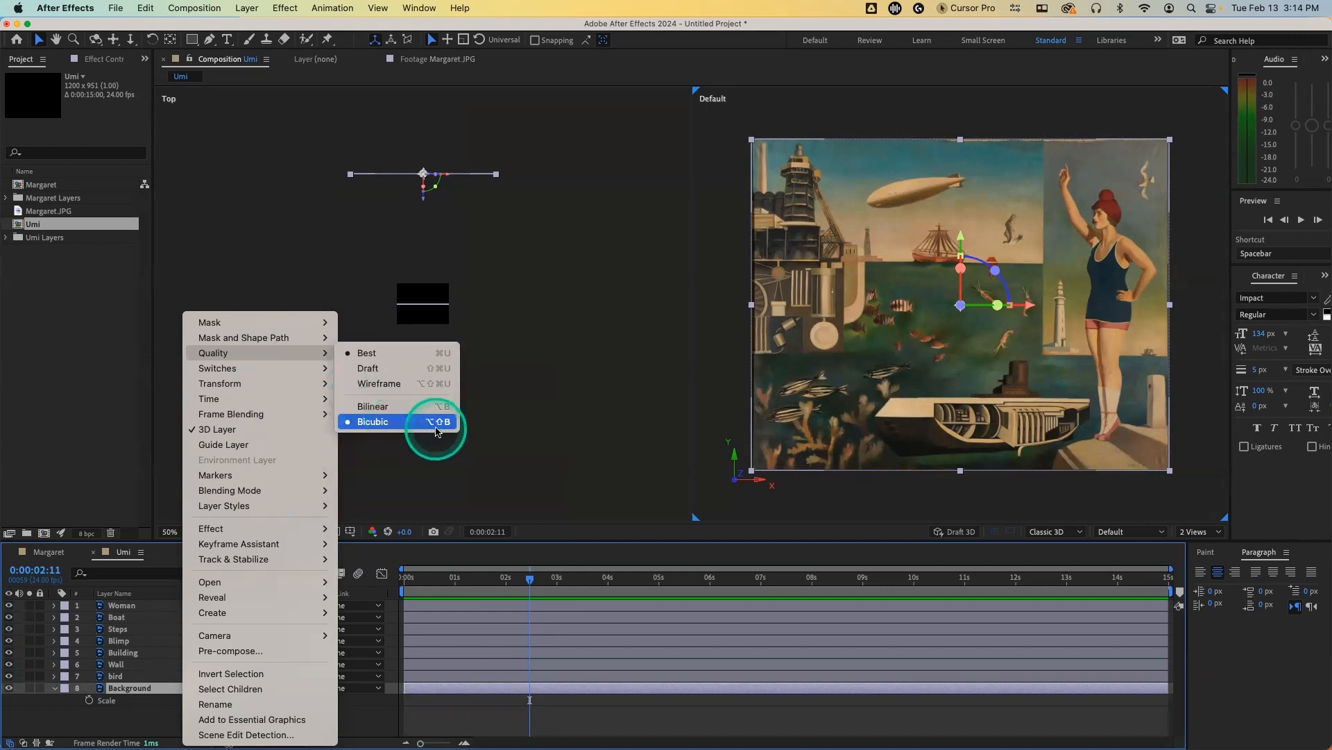
click(535, 426)
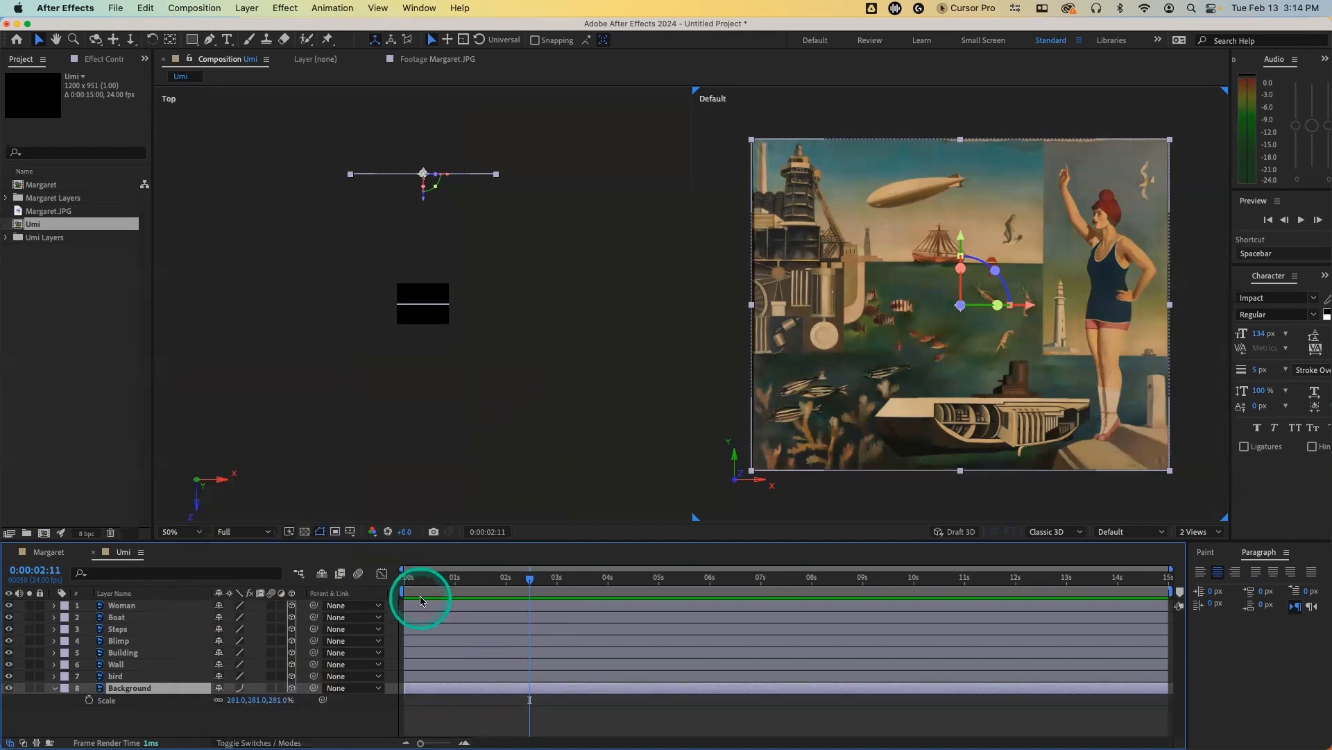
Step: Return to the start of the composition and set the bird layer's Z position to 2500
click(404, 579)
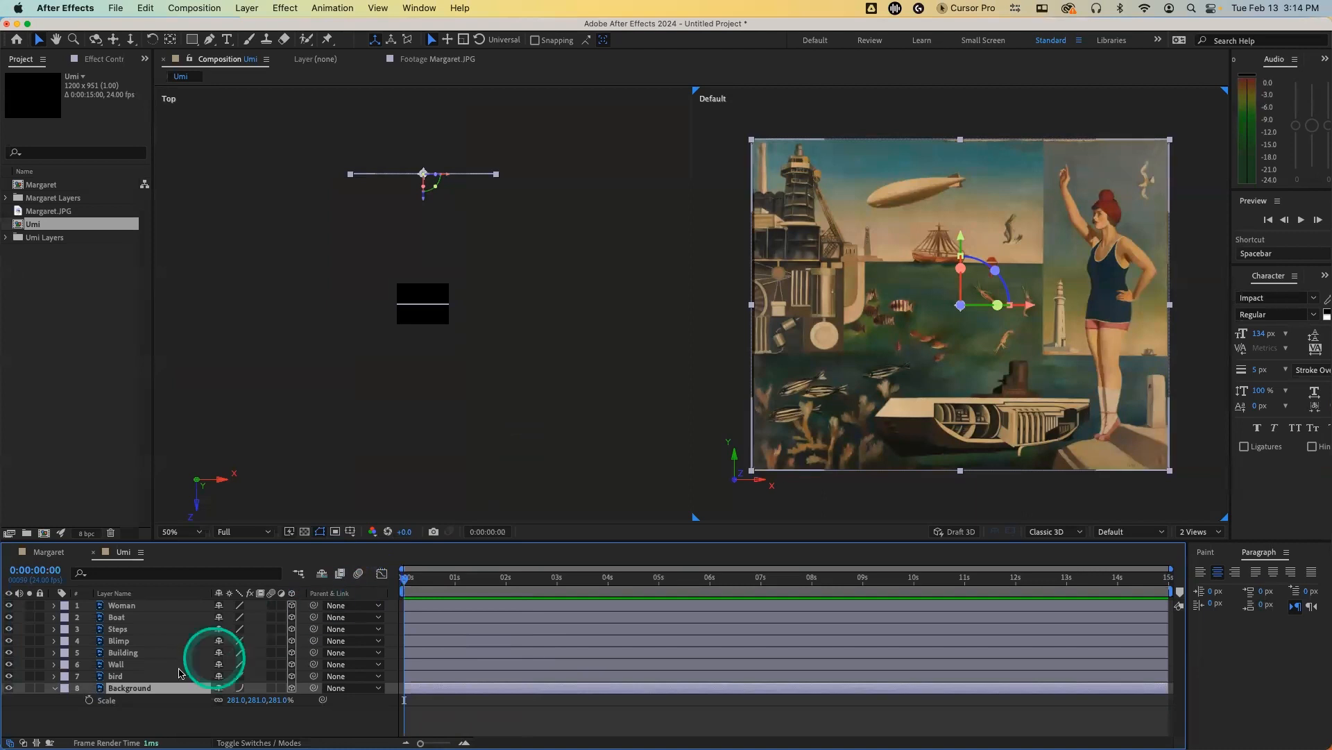
click(135, 676)
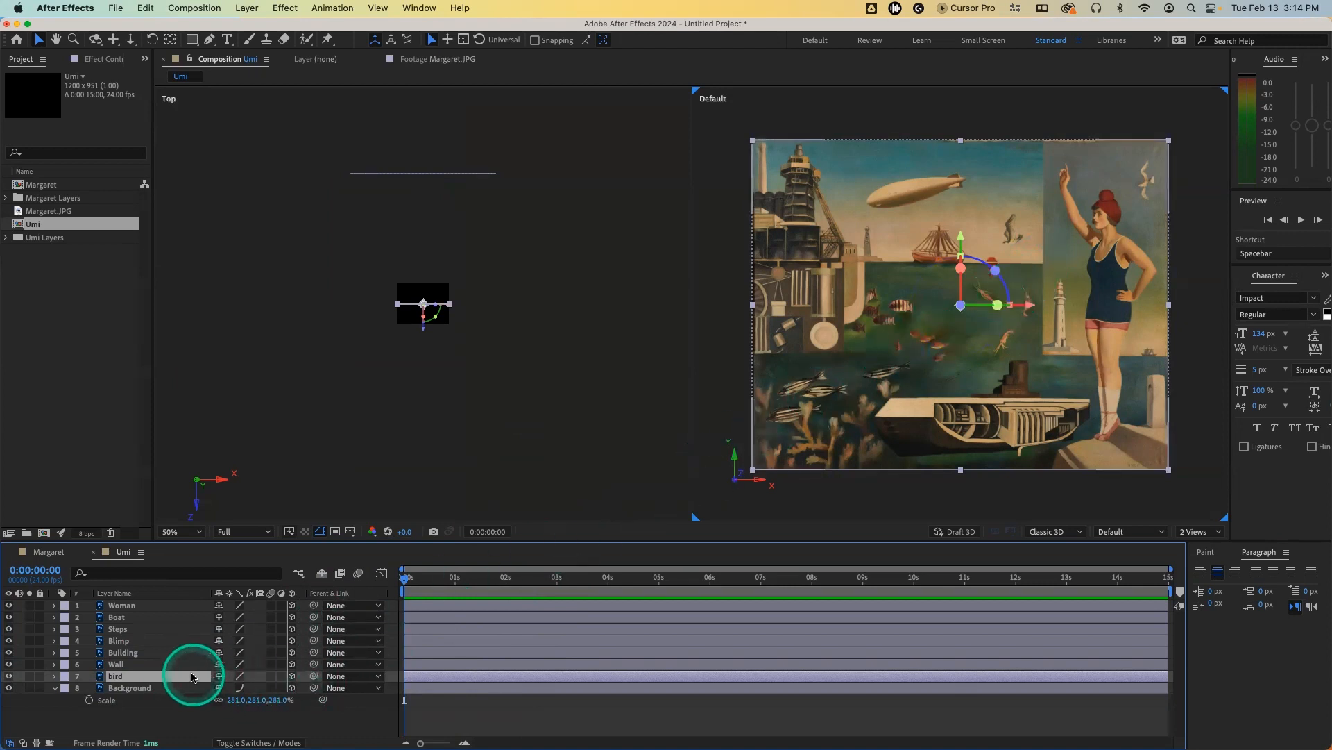
key(p)
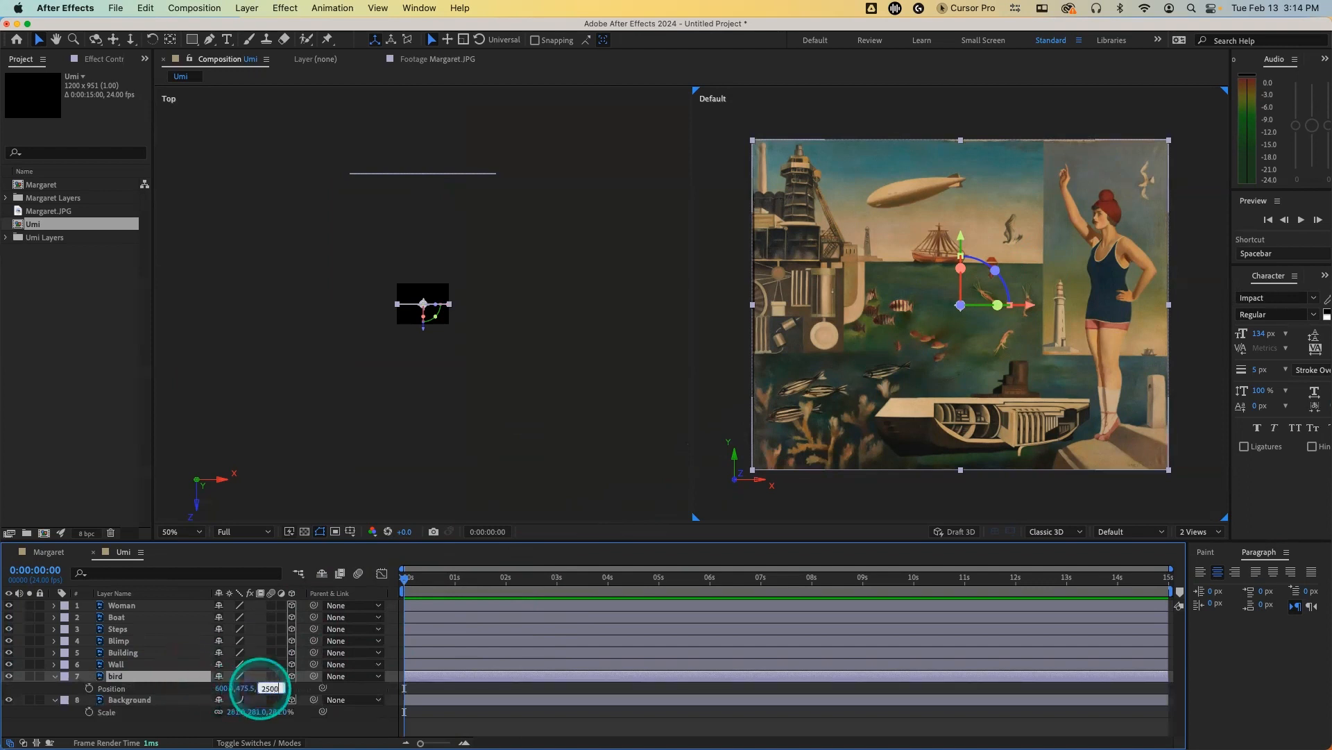
key(Return)
Step: Set the bird layer's sampling to Bicubic and scale it up uniformly to 250%
key(s)
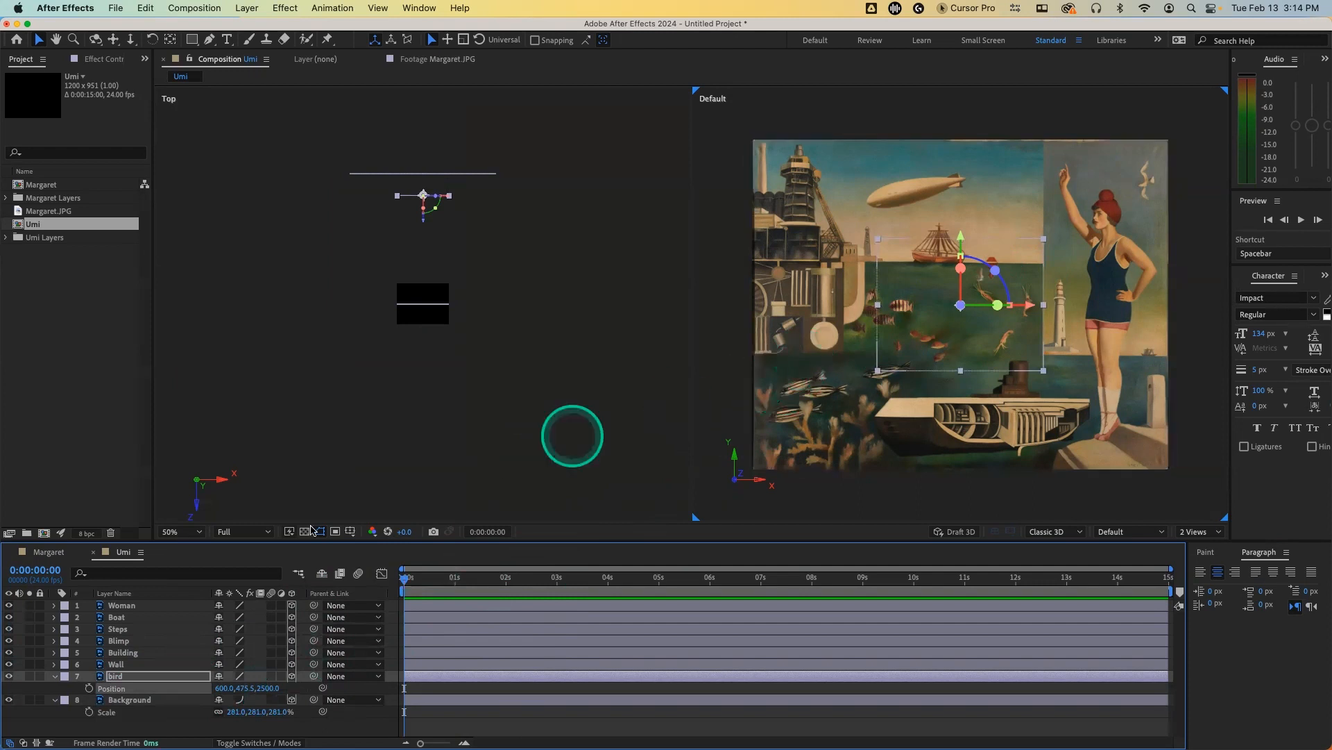
click(240, 675)
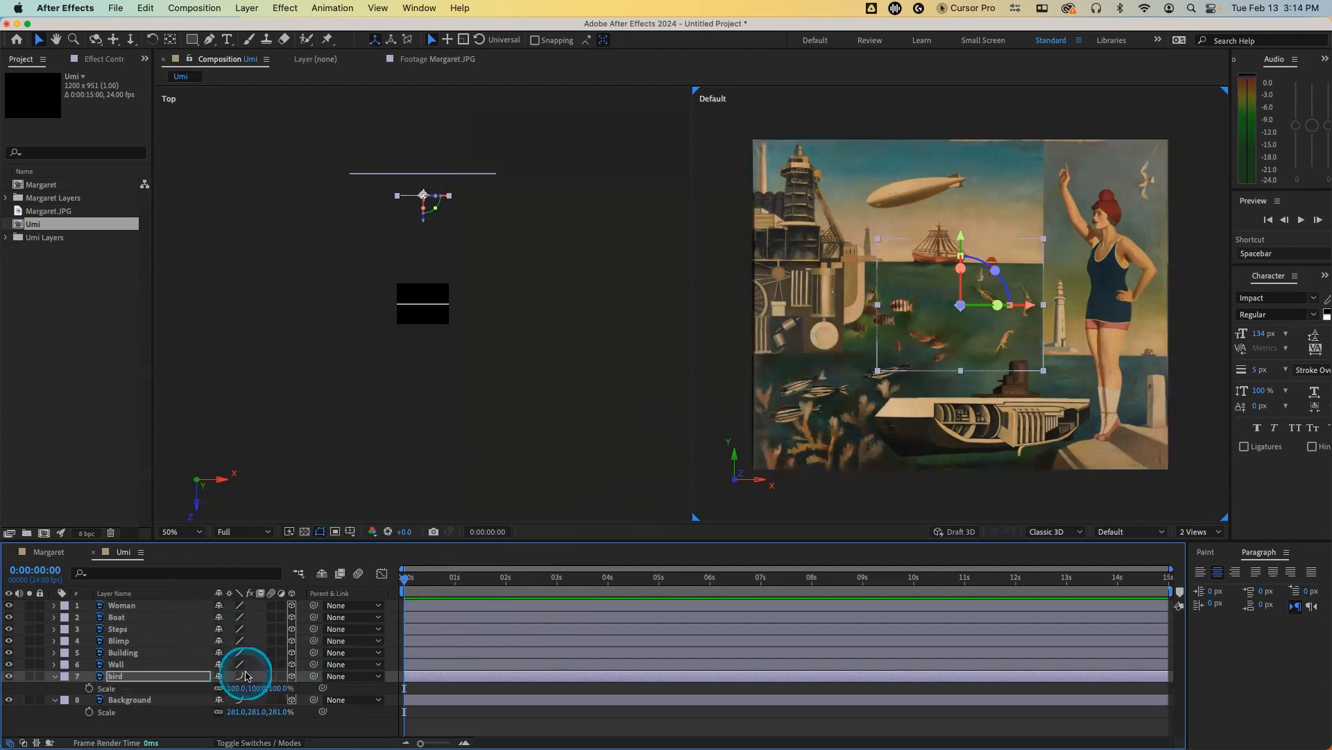
drag(235, 687, 309, 695)
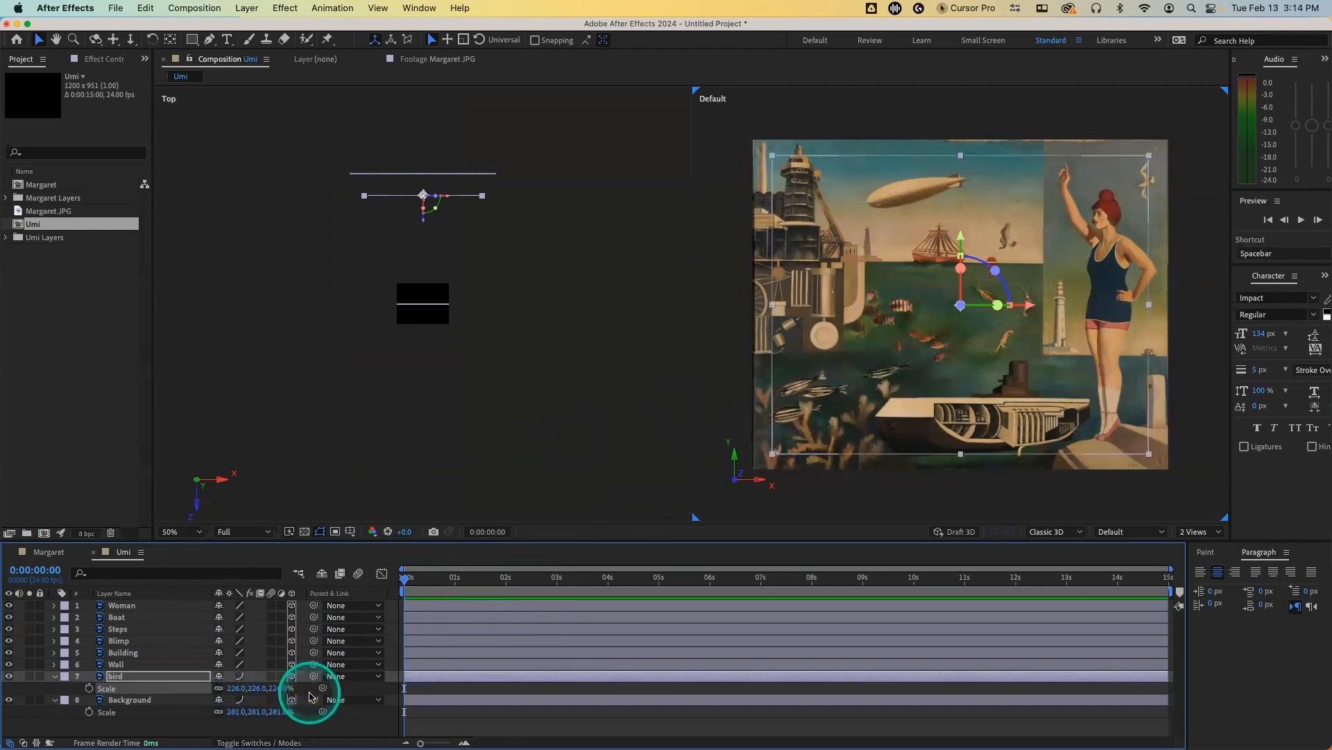
text(250)
key(Return)
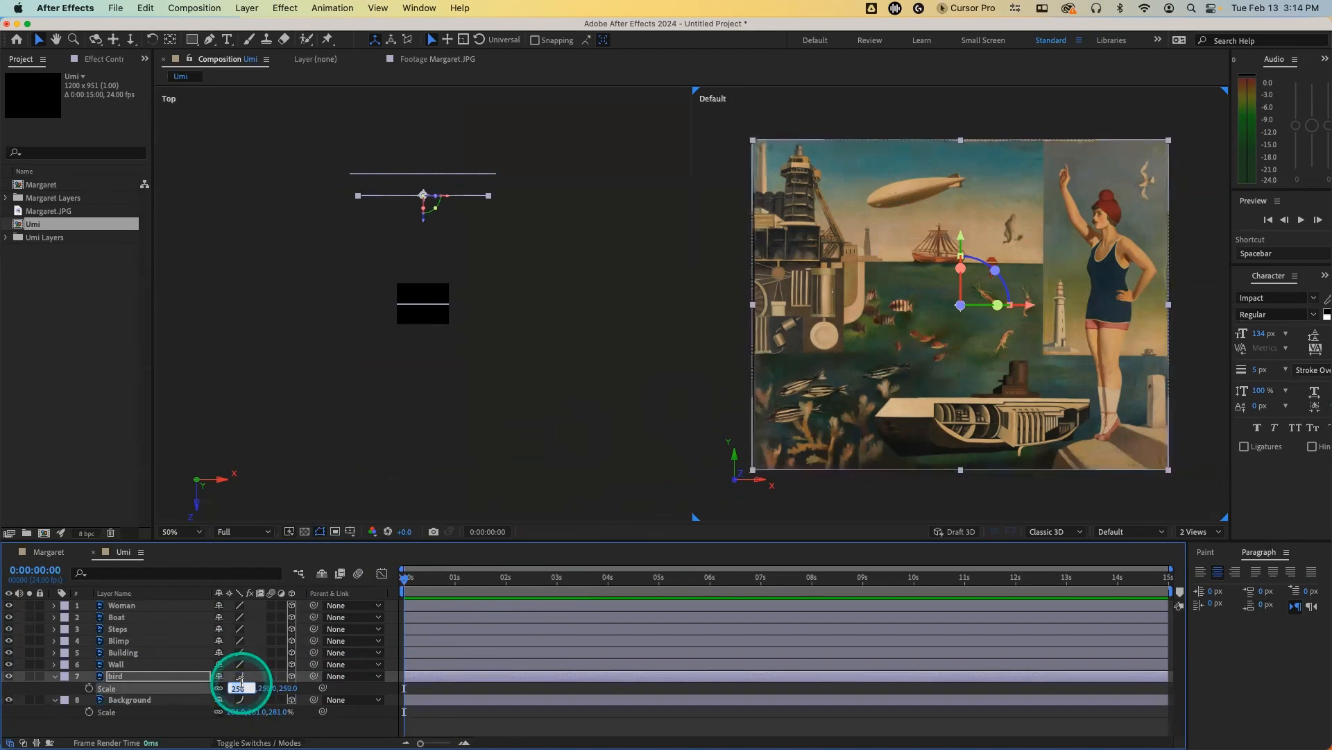
Step: Set the Wall layer's Z position to 1500 and its sampling to Bicubic
click(139, 664)
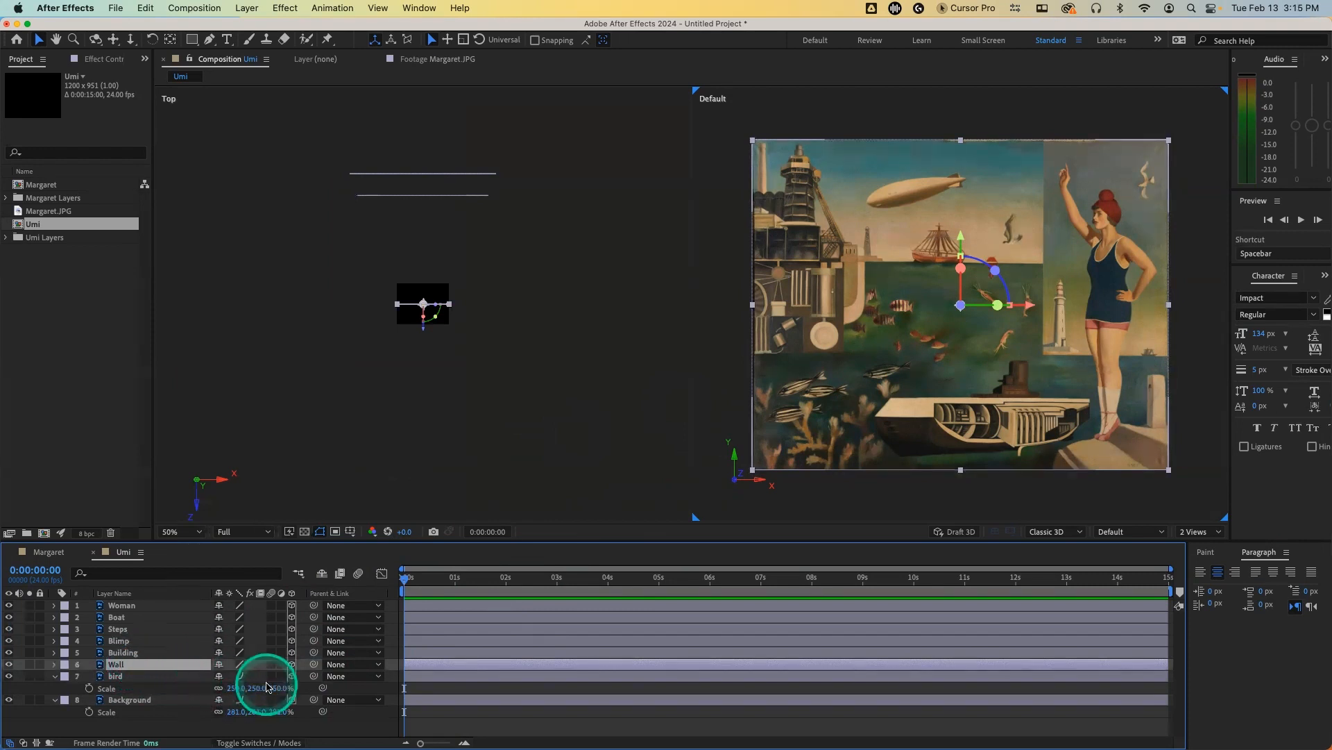
key(p)
click(269, 678)
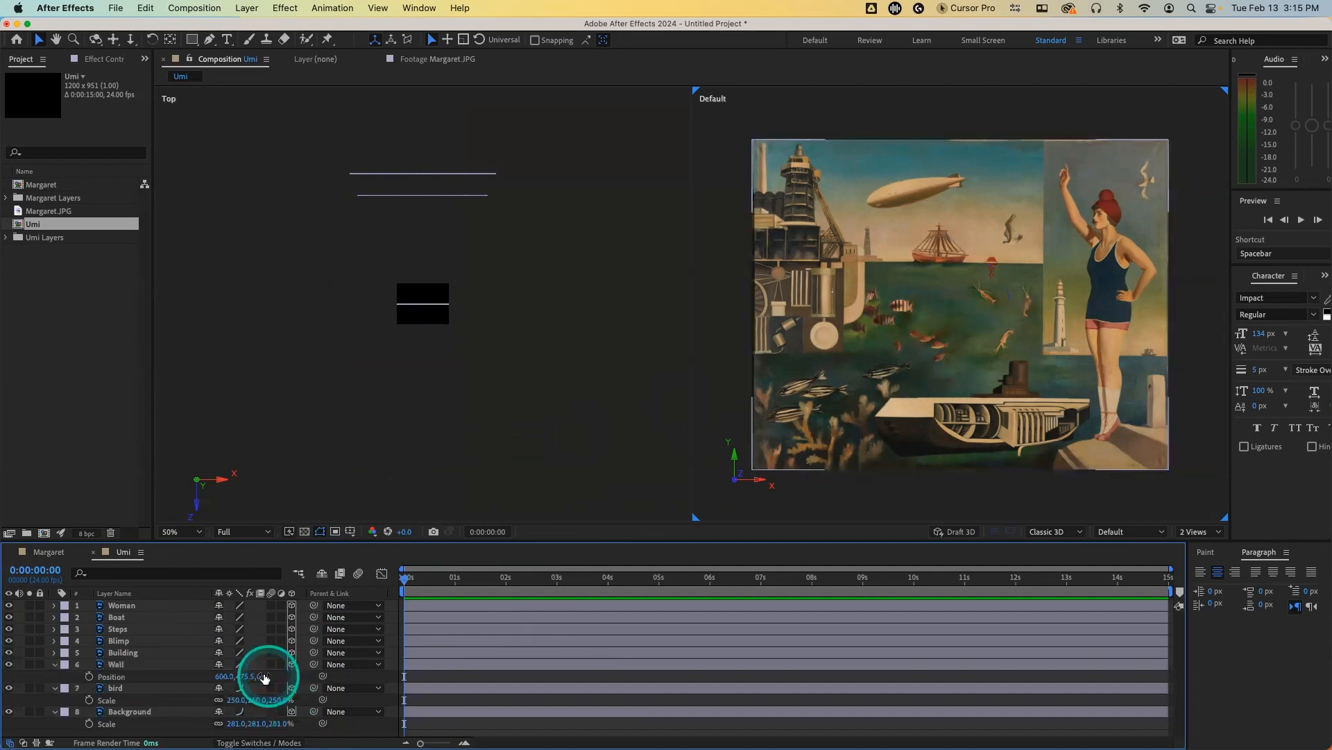
text(1500)
key(Return)
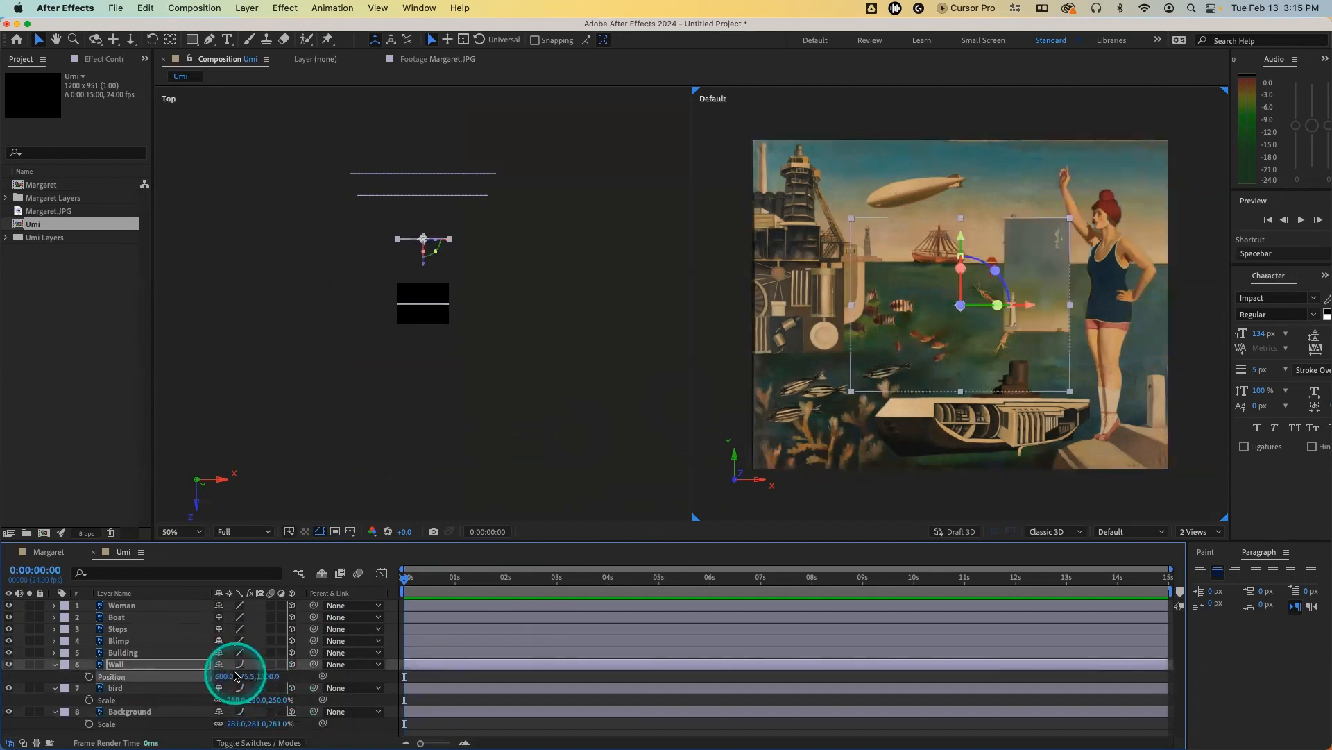
Step: Scale the Wall layer up uniformly to 191% so it fills the frame again
key(s)
drag(238, 682, 274, 683)
click(275, 676)
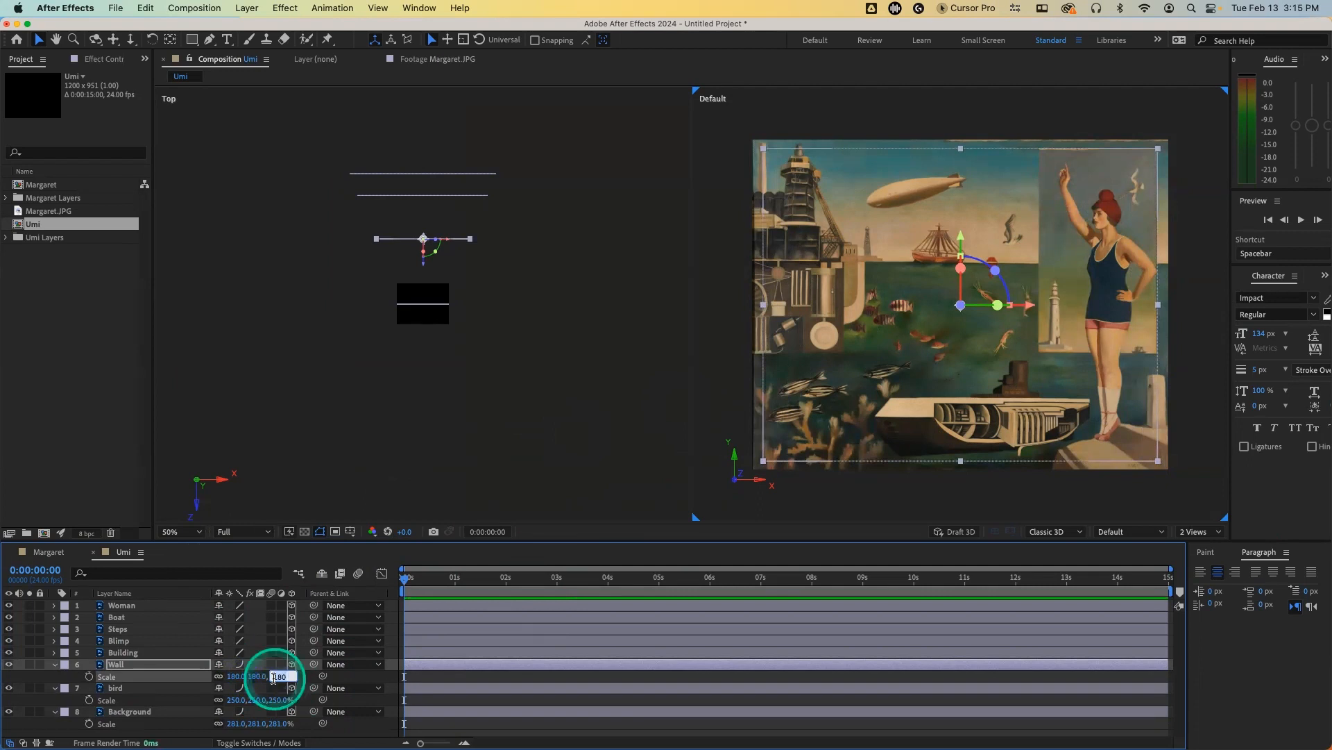
key(shift+Up)
key(Up)
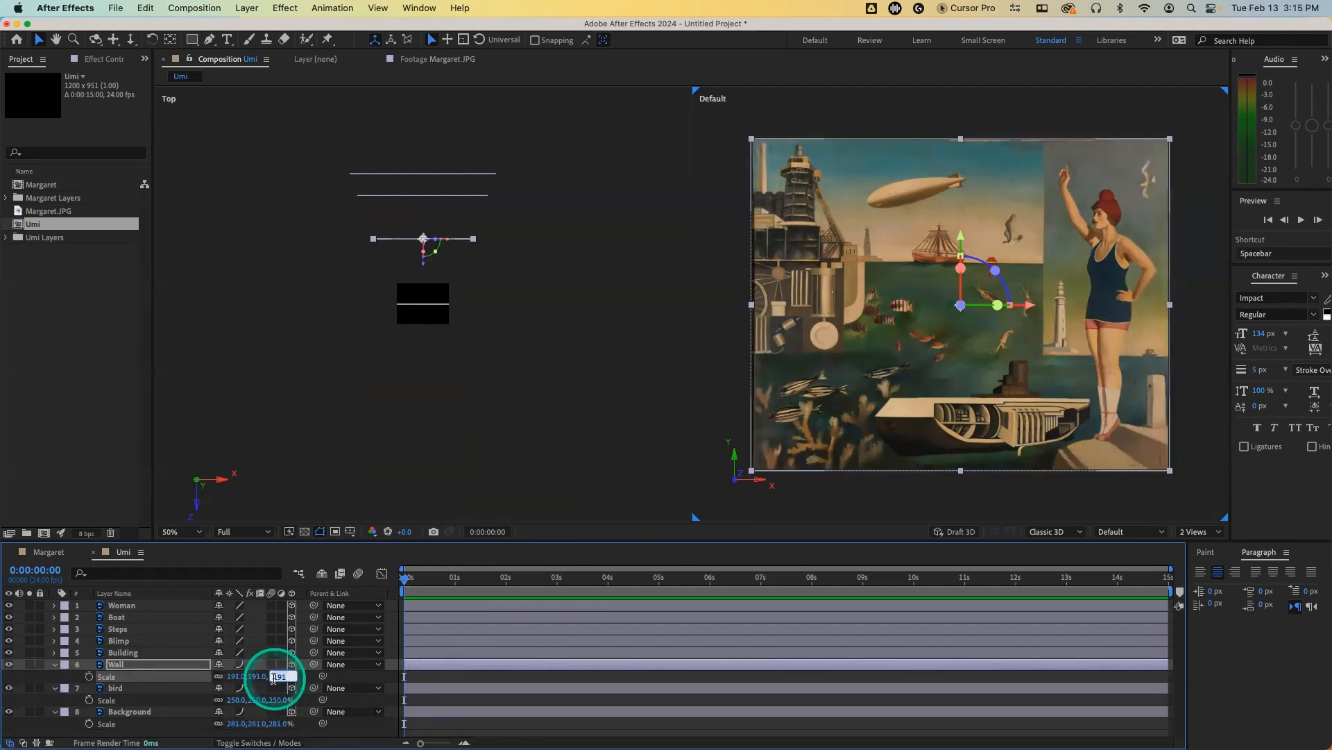
Step: Set the Building layer's sampling to Bicubic and its Z position to 1750
click(162, 652)
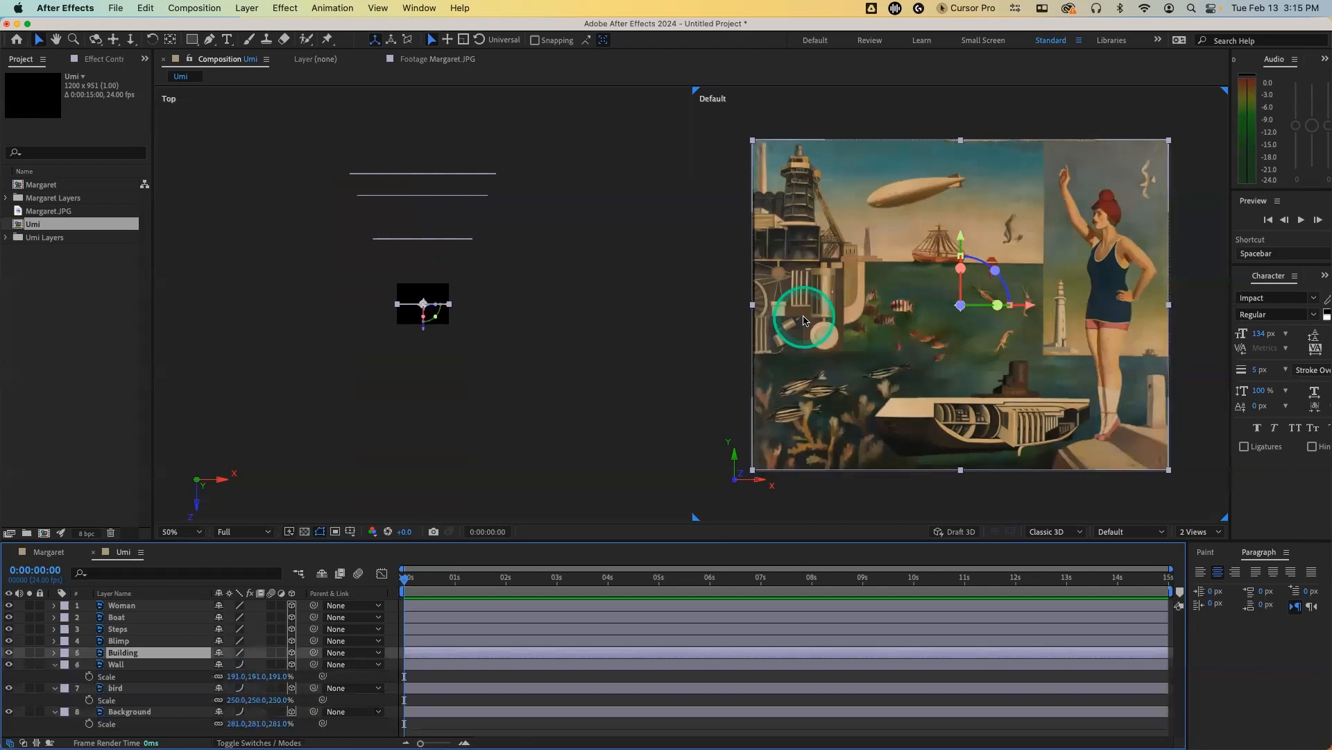
click(243, 653)
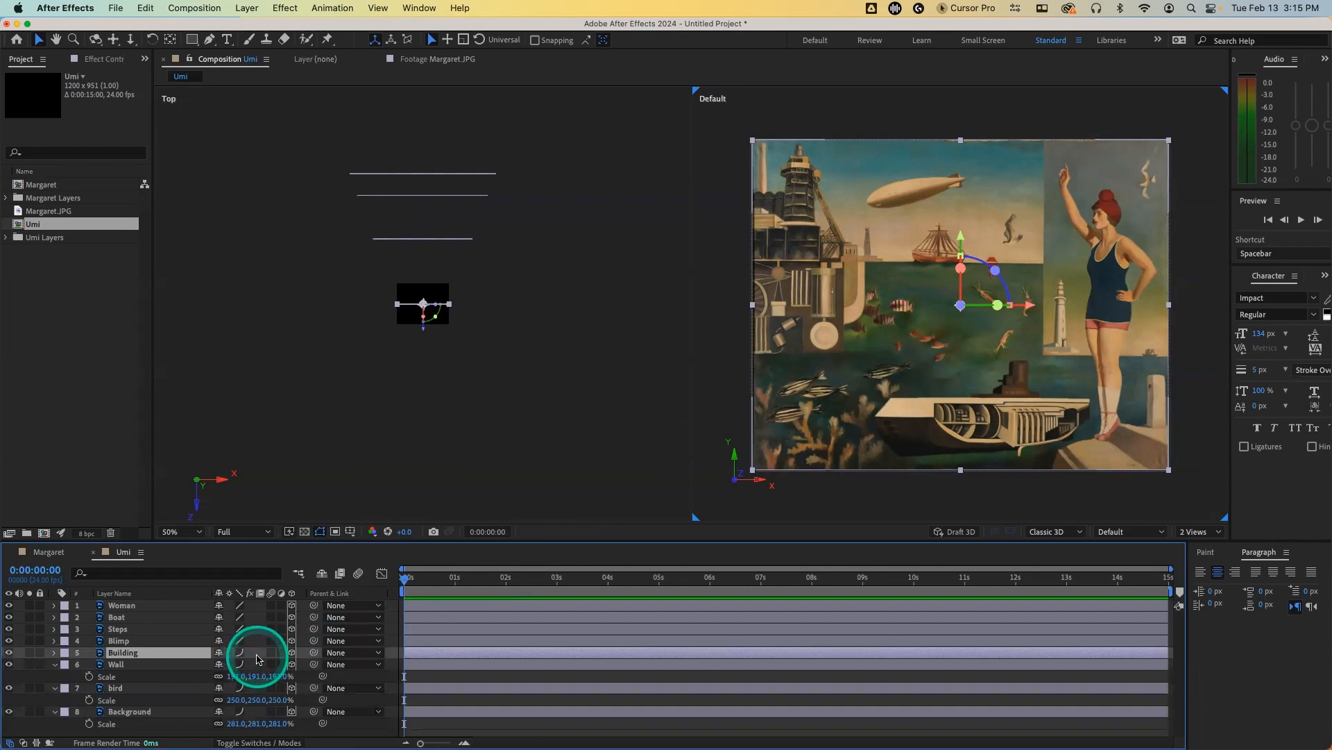
key(p)
click(265, 664)
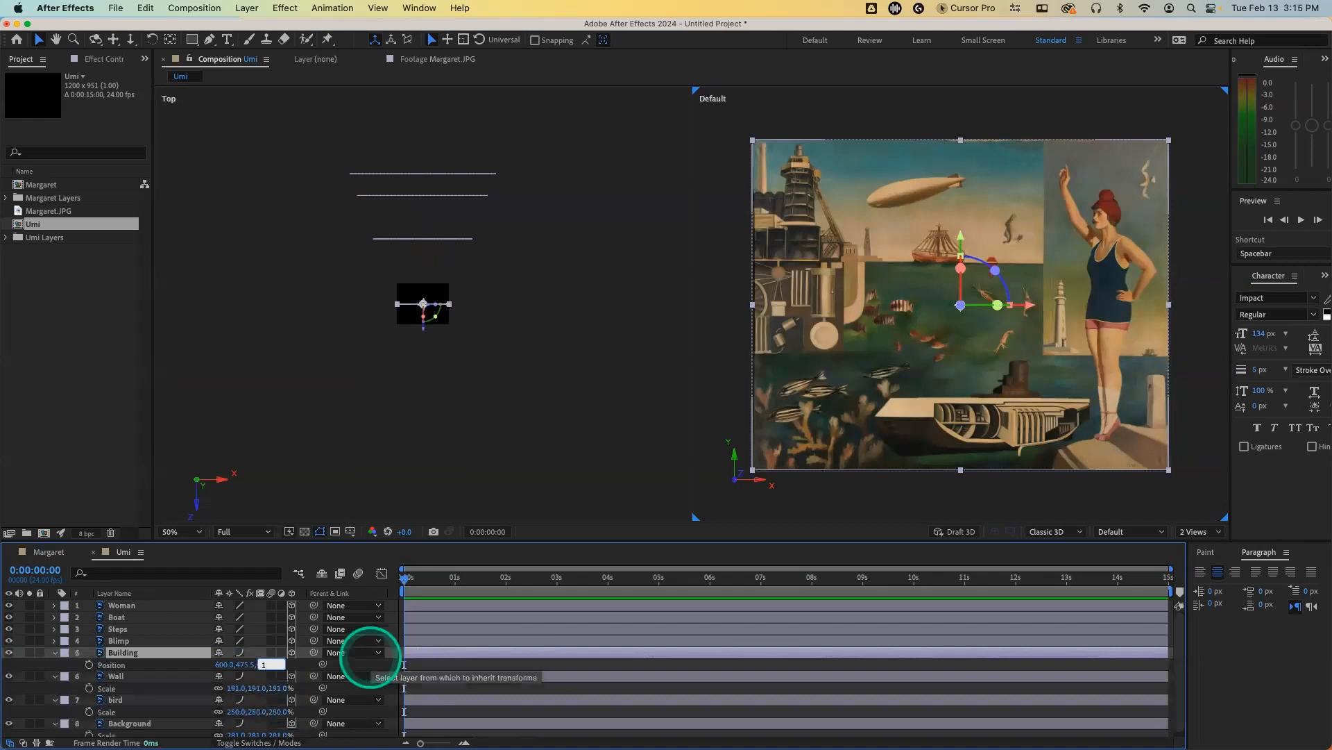
key(Return)
Step: Scale the Building layer up uniformly to 205% so it matches the frame again
key(s)
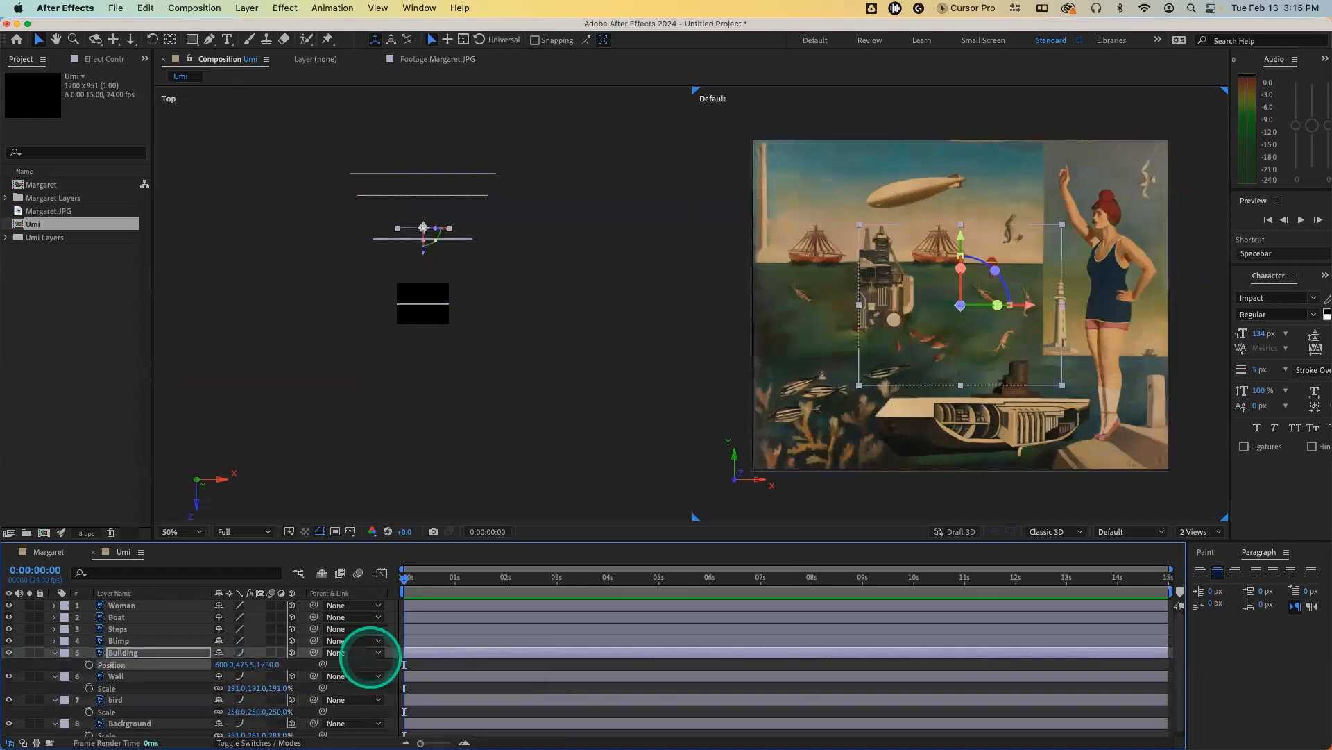
drag(245, 664, 303, 663)
click(239, 665)
key(Up)
key(Up)
key(Up)
key(Up)
key(Up)
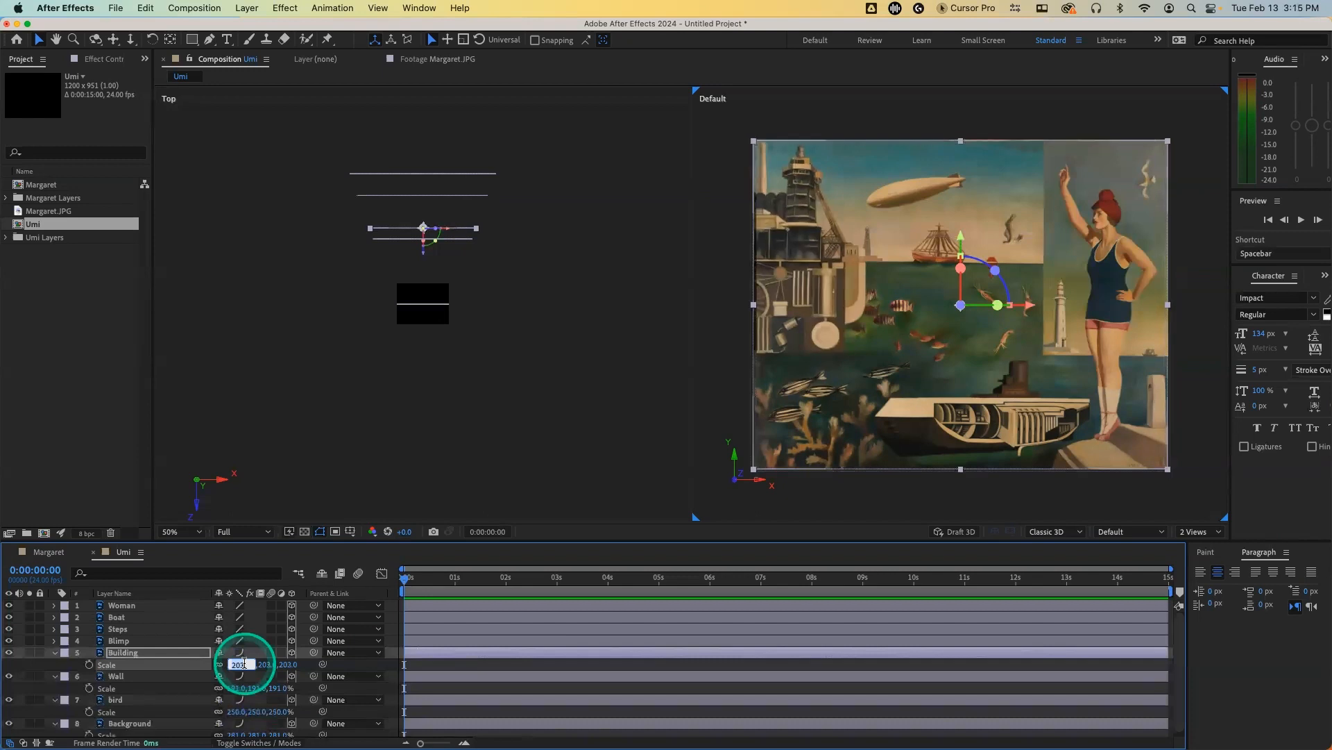
key(Down)
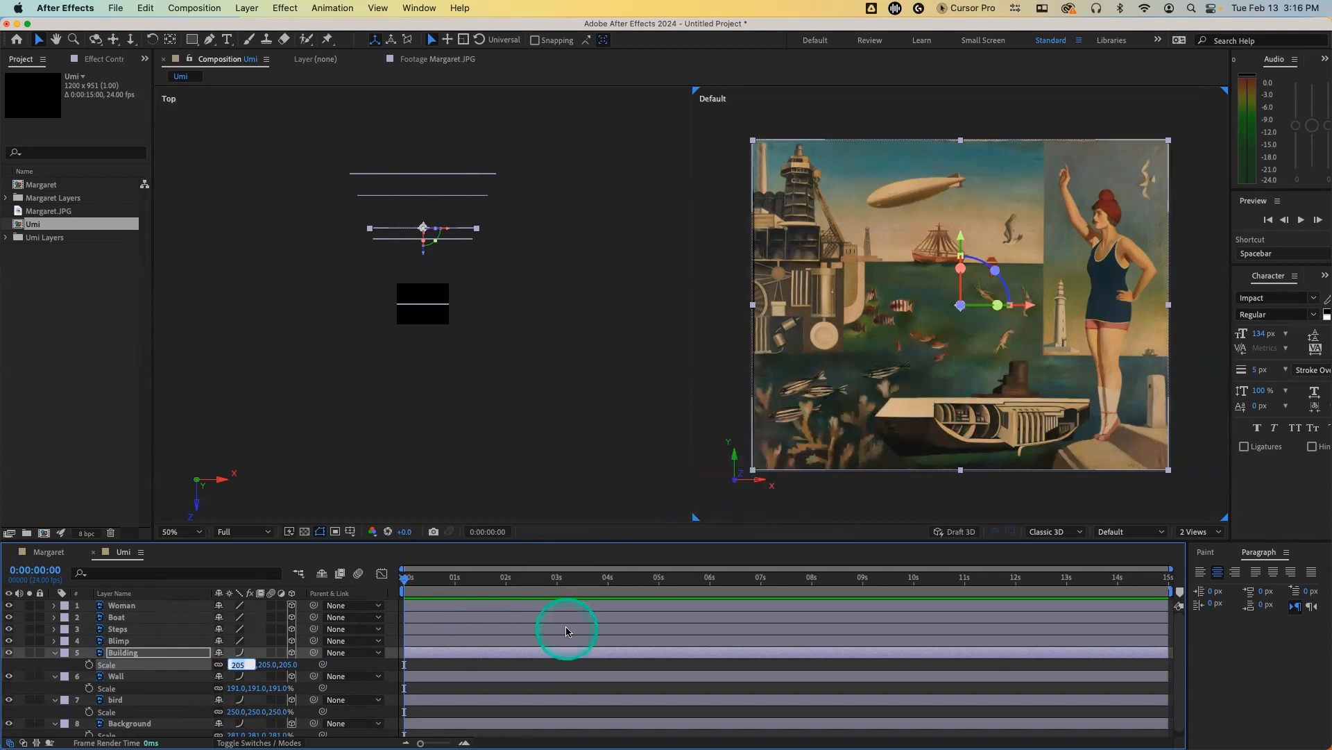
Step: Try tilting the Background layer to an X orientation of 331°, and reset that orientation to 0°
click(165, 719)
key(r)
drag(220, 730, 198, 731)
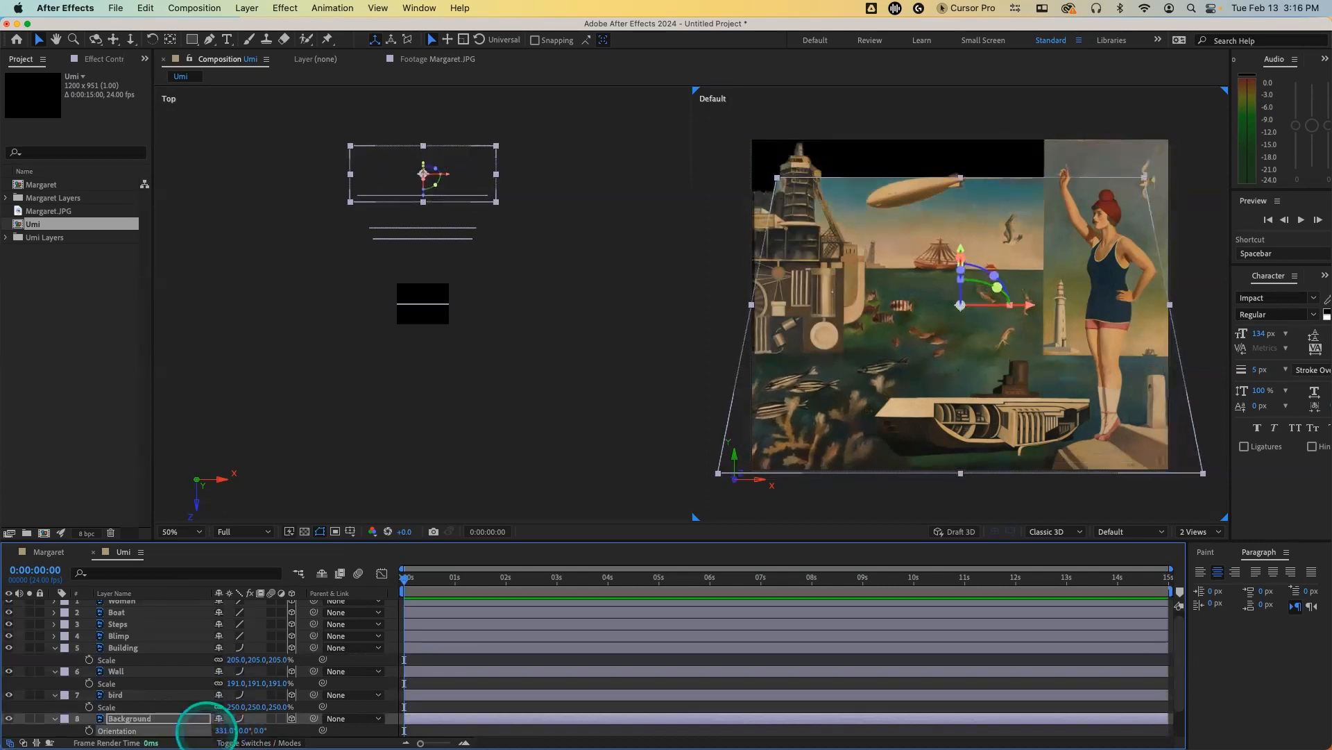
text(0)
key(Return)
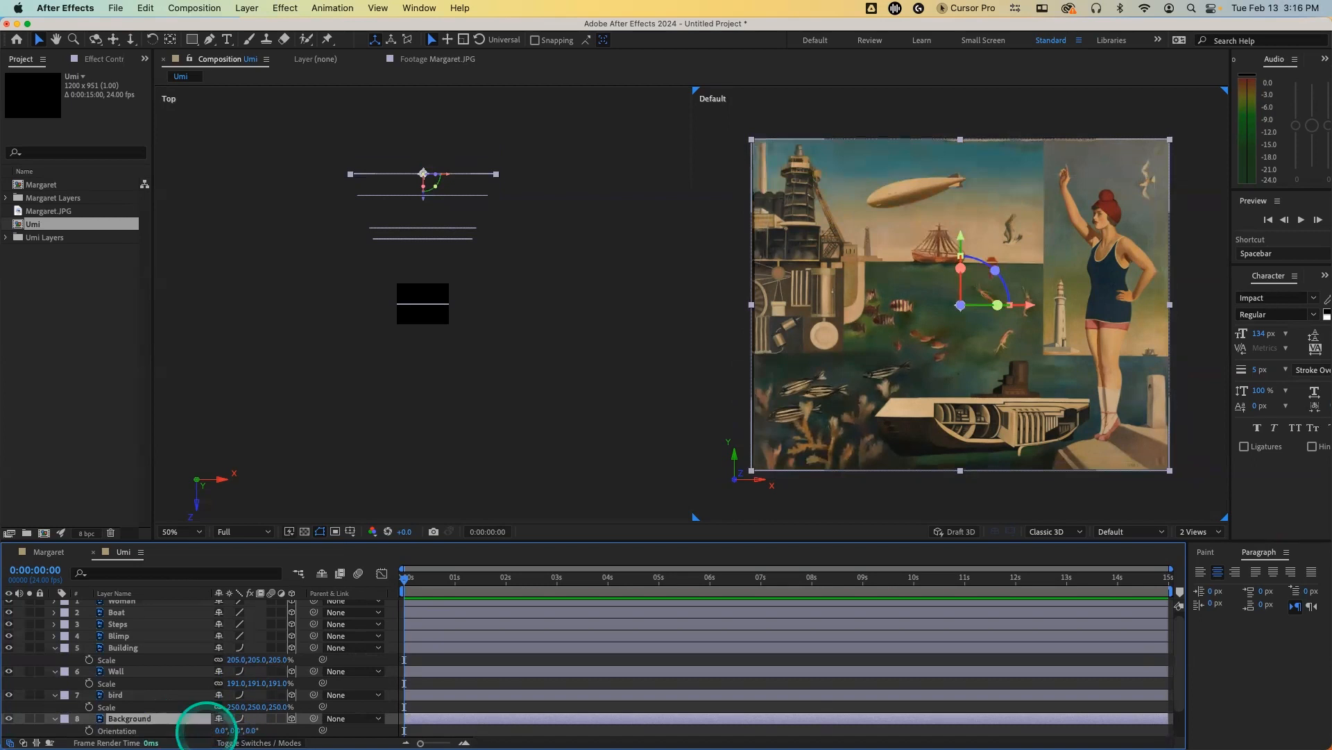
Step: Collapse the Building layer's properties and set the Blimp layer's Z position to 1200
click(52, 651)
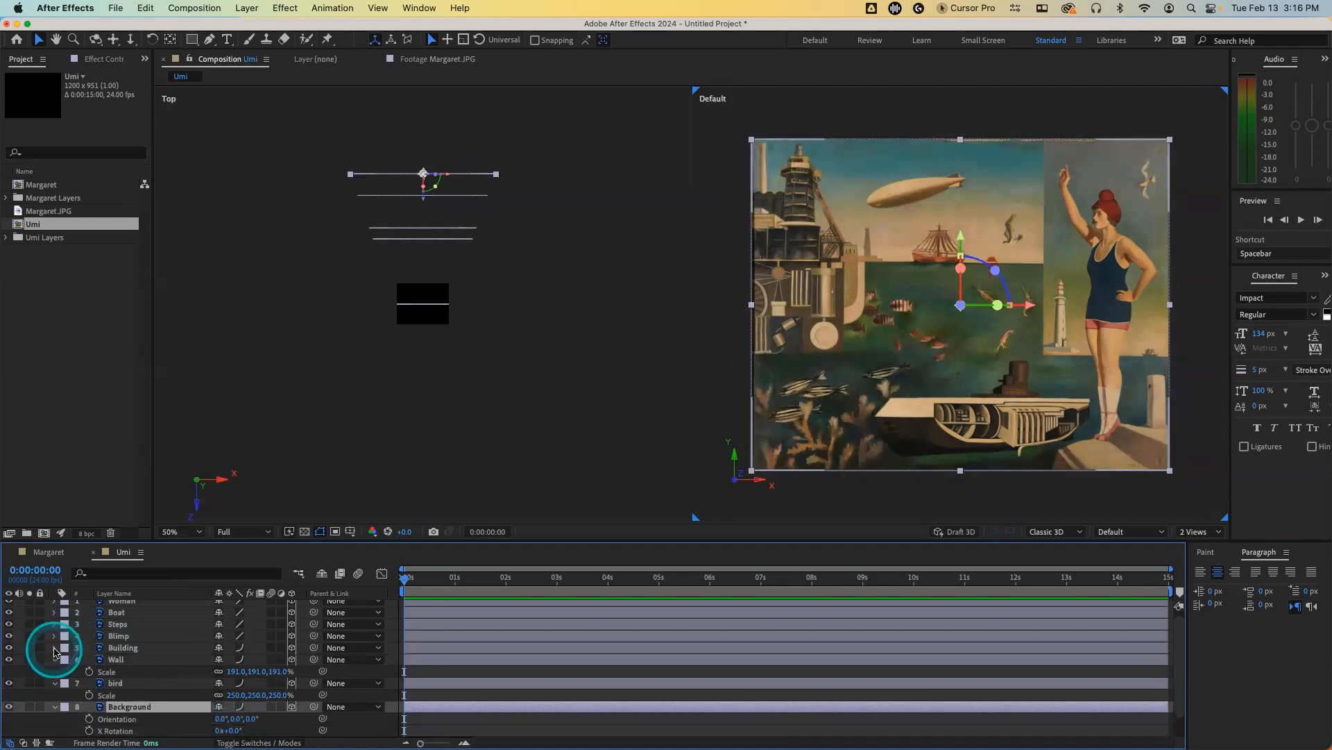
click(115, 637)
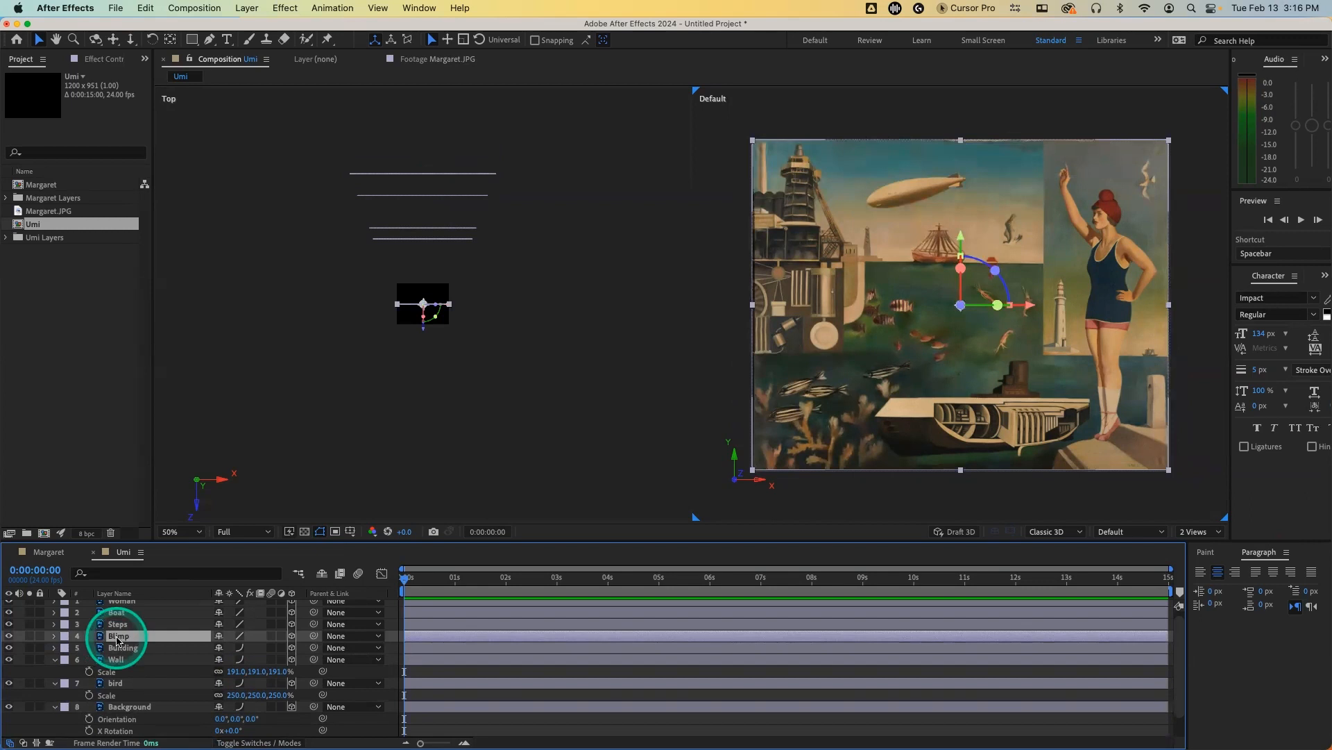
key(p)
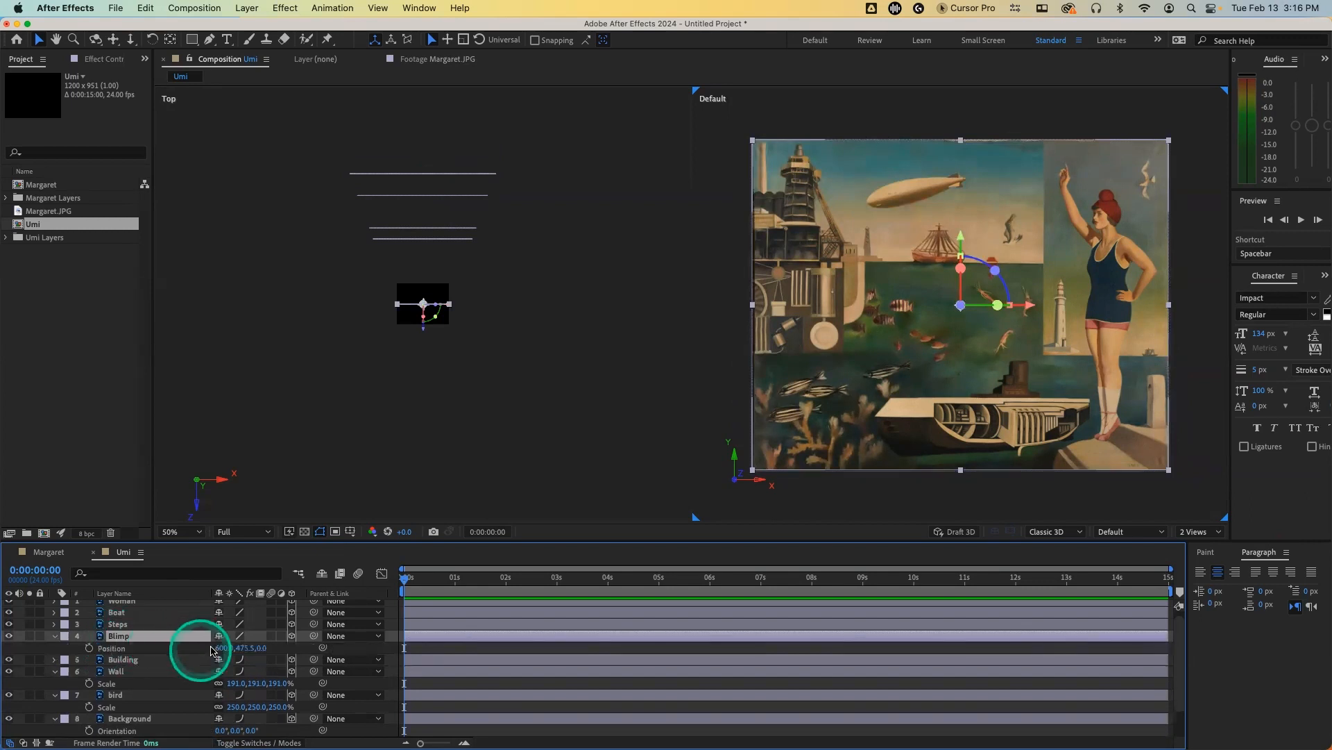
click(261, 649)
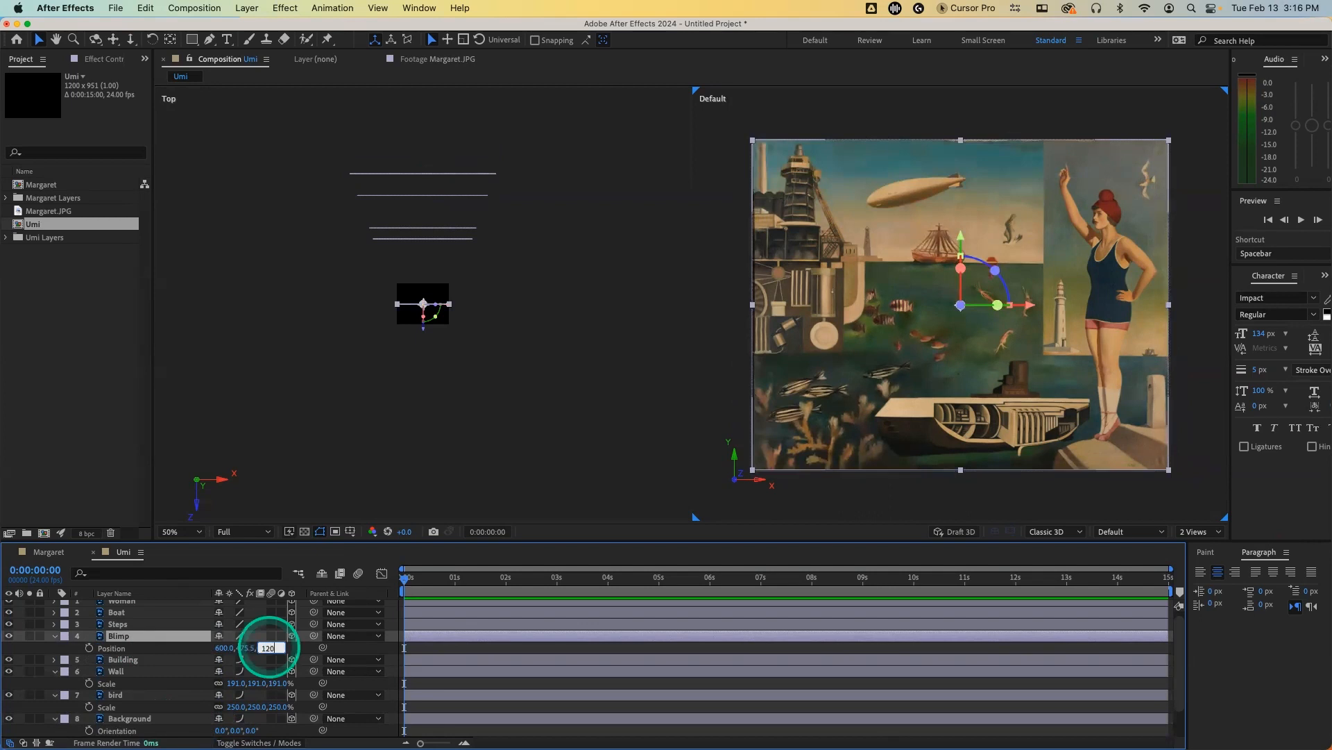
text(1200)
key(Return)
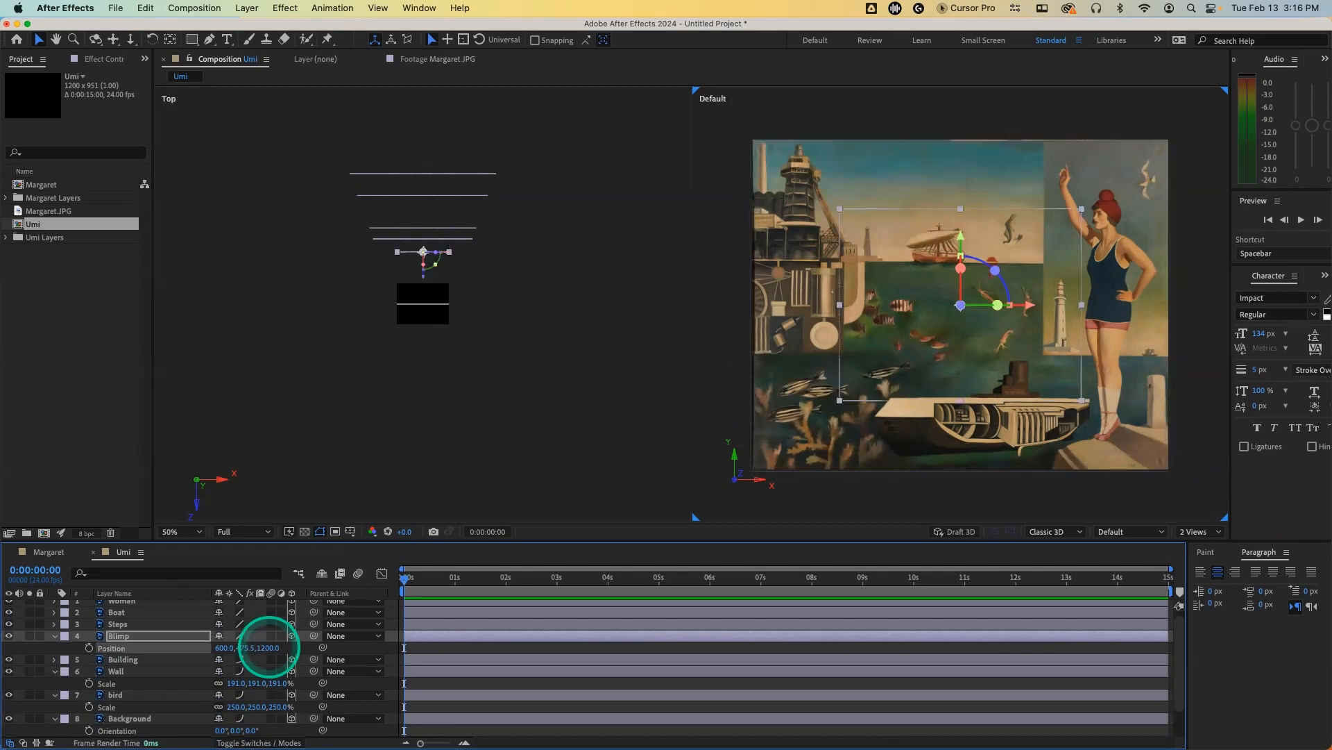
Step: Scale the Blimp layer up uniformly to 172% to restore its apparent size in the frame
key(s)
drag(233, 648, 275, 648)
click(276, 647)
text(172)
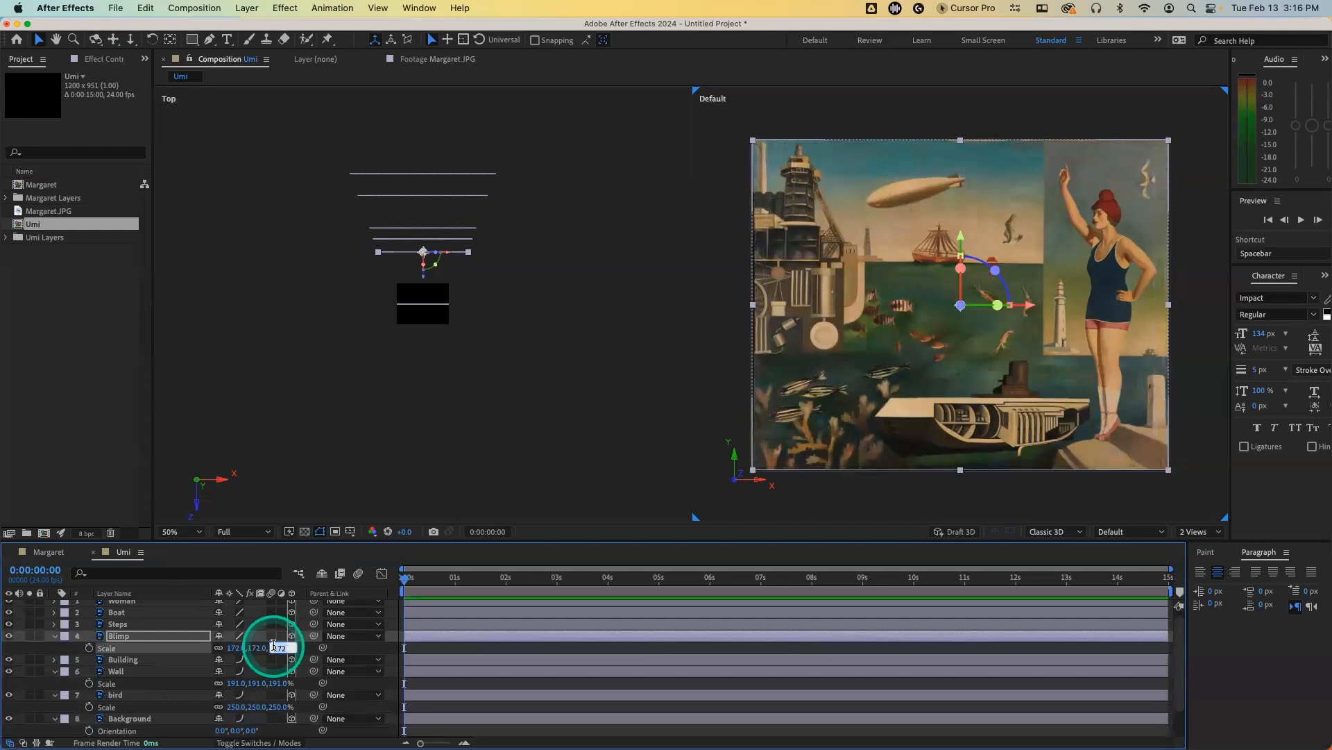
Step: Move the Boat layer back in depth to a Z position of about 500
click(137, 624)
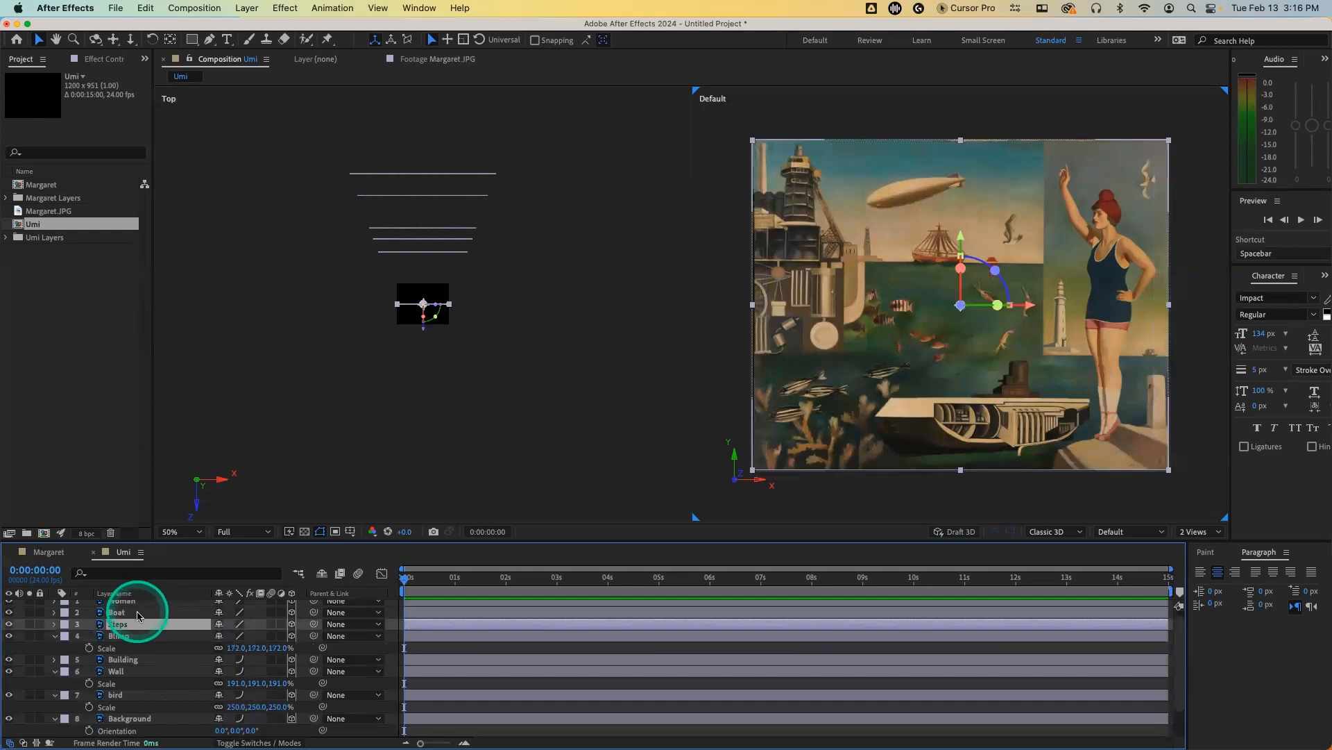
click(137, 614)
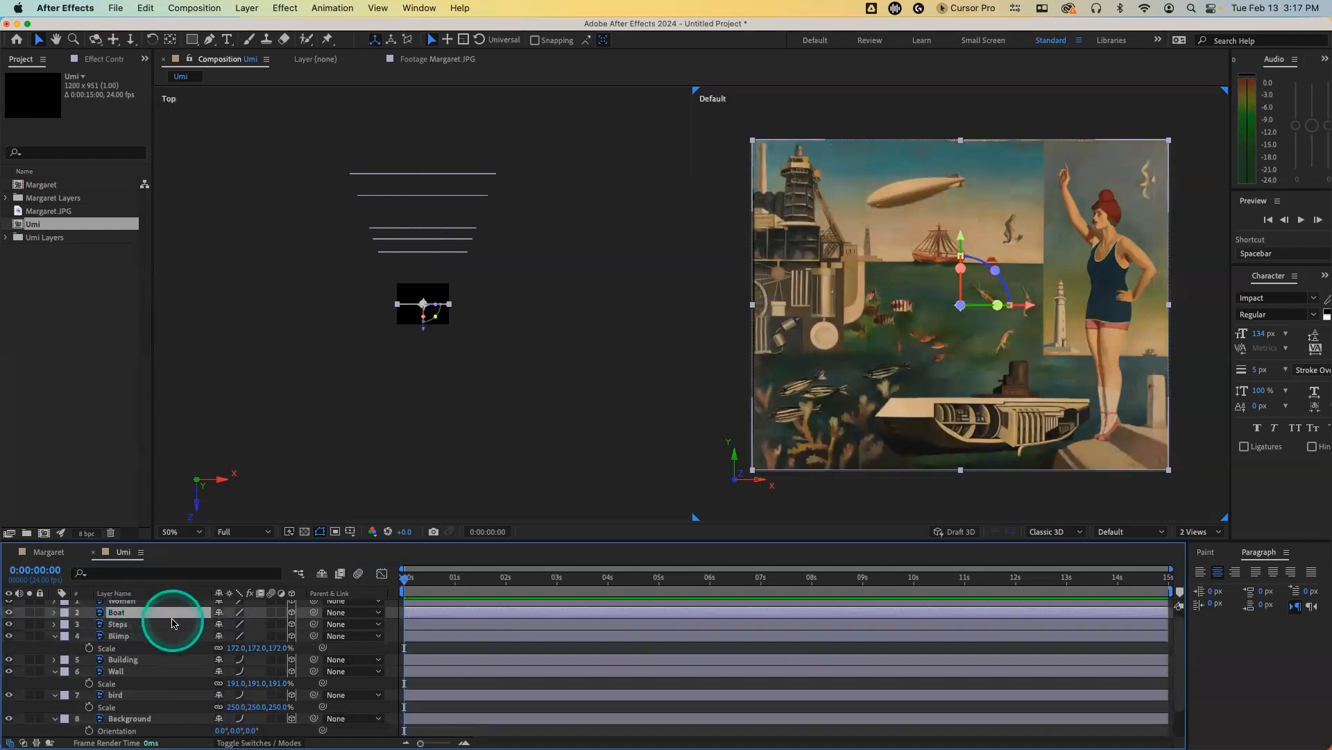
key(p)
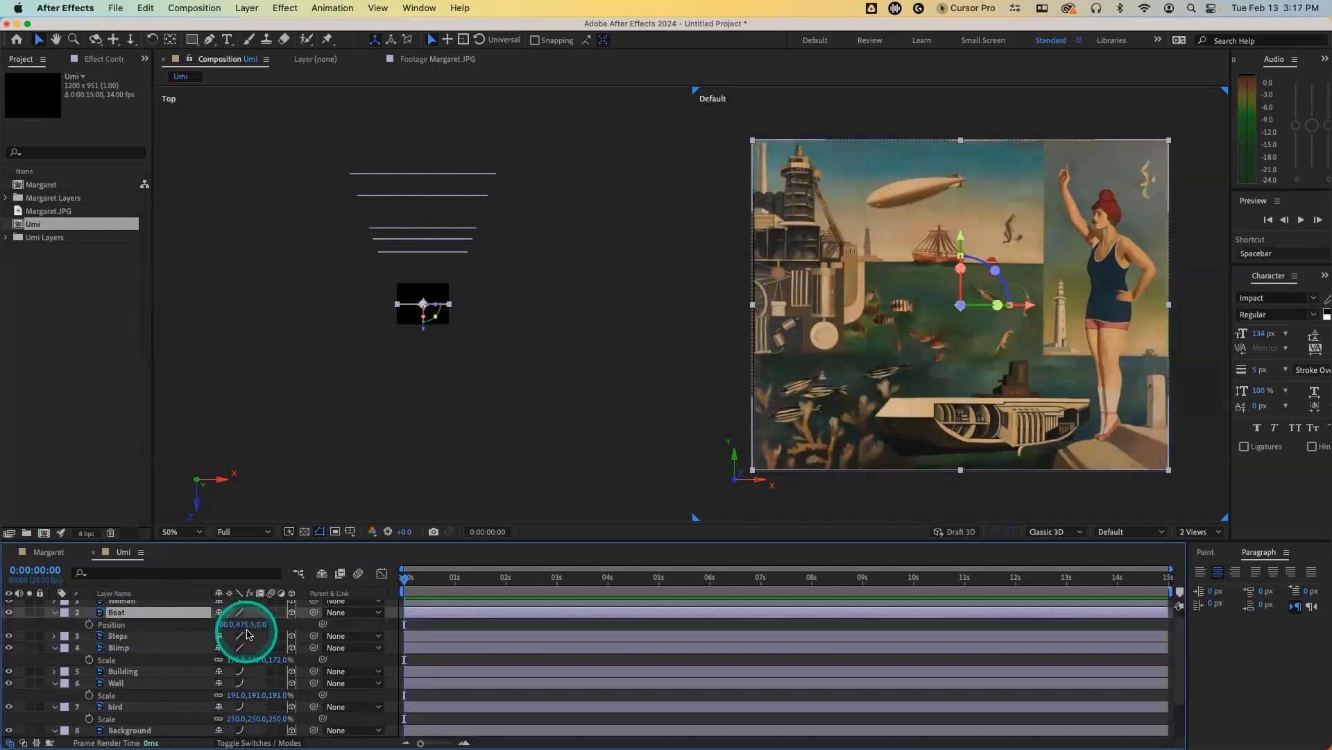
click(261, 624)
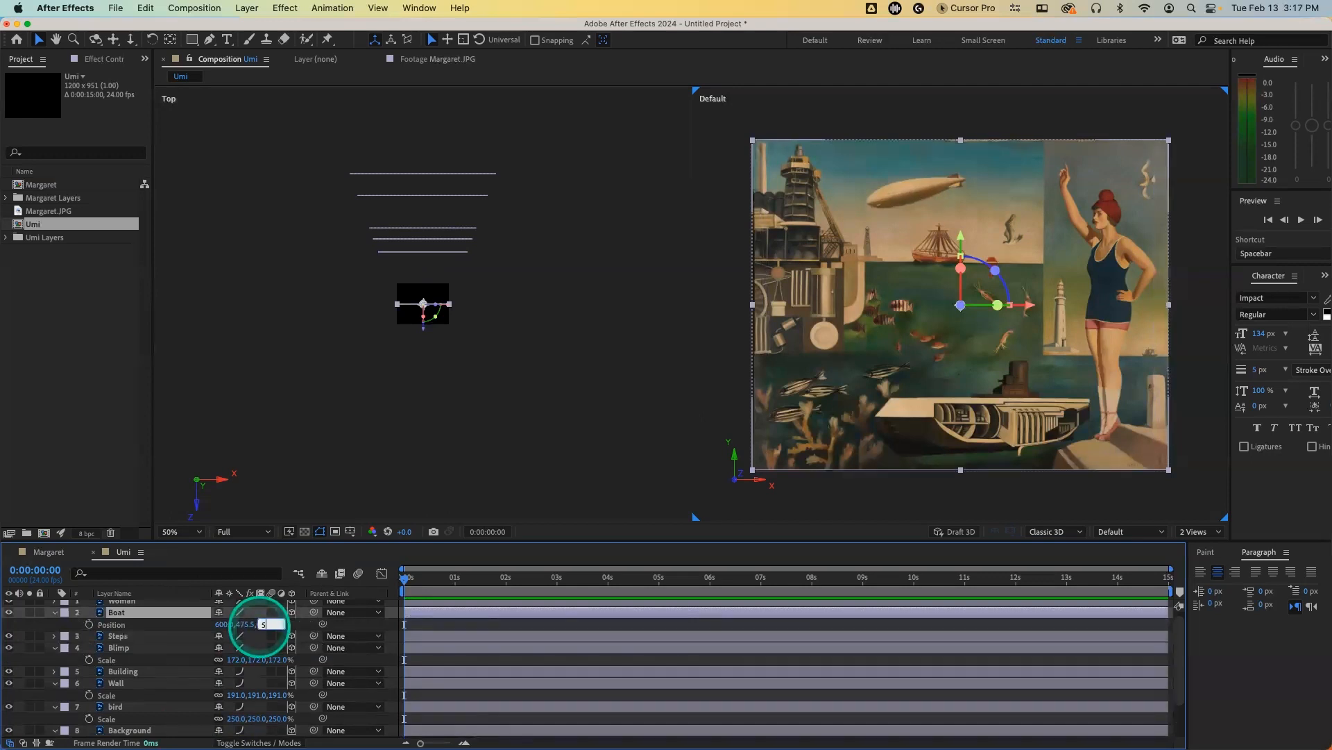
key(Return)
Step: Set the Boat, Steps and Blimp layers to Bicubic sampling and scale the Boat layer up uniformly to 130%
key(s)
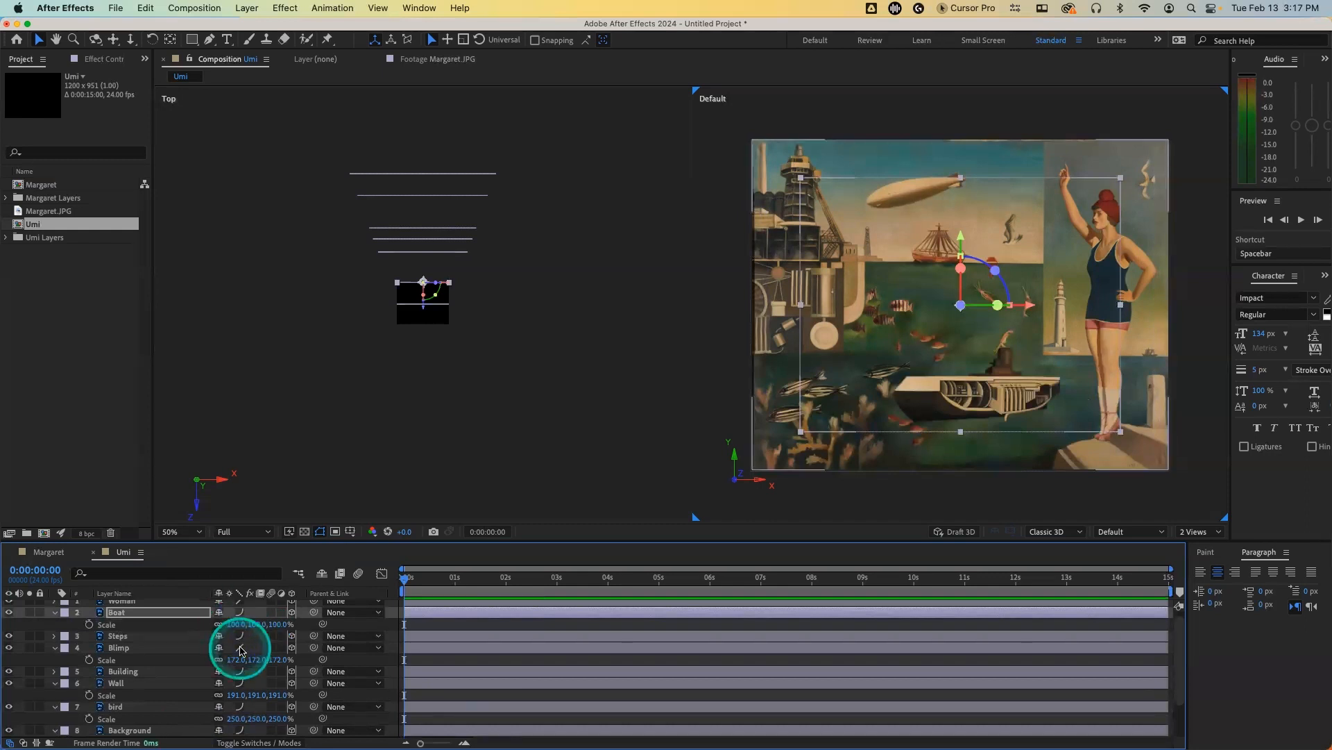
drag(241, 624, 256, 624)
click(238, 624)
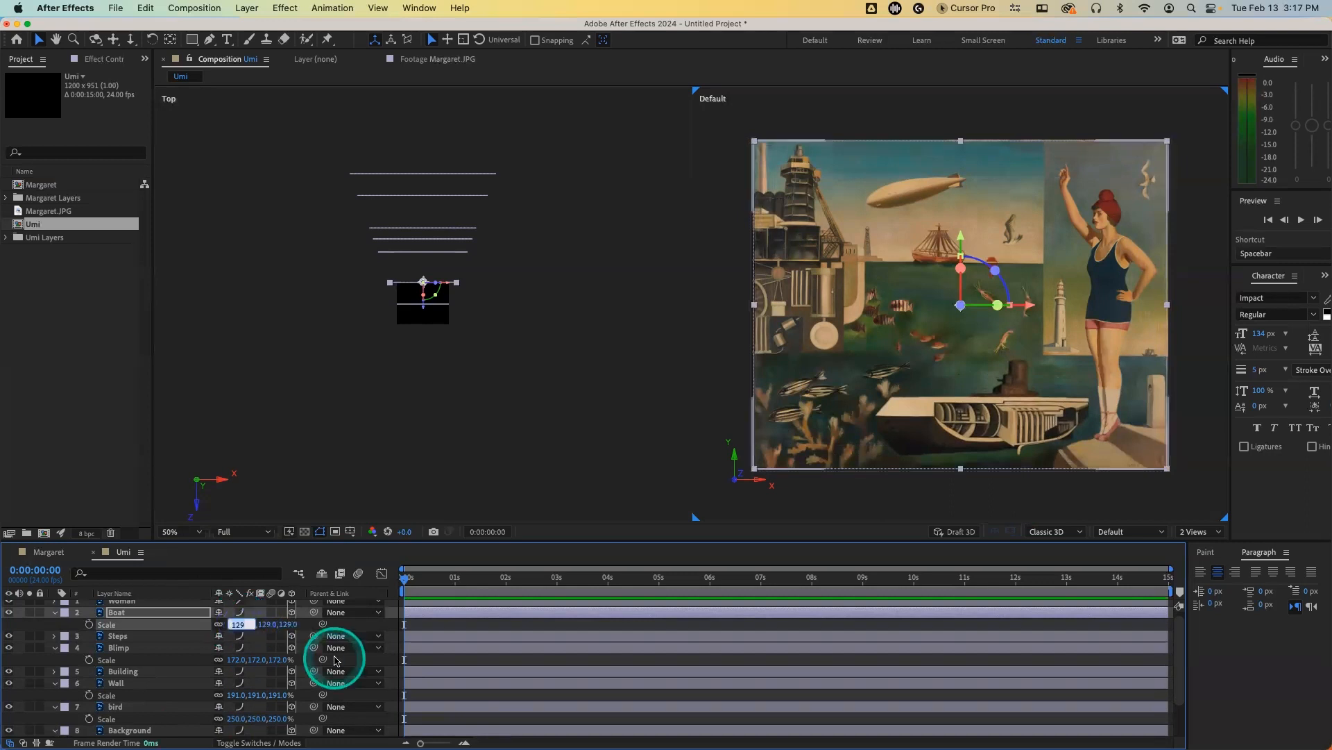
key(Up)
key(Up)
key(Down)
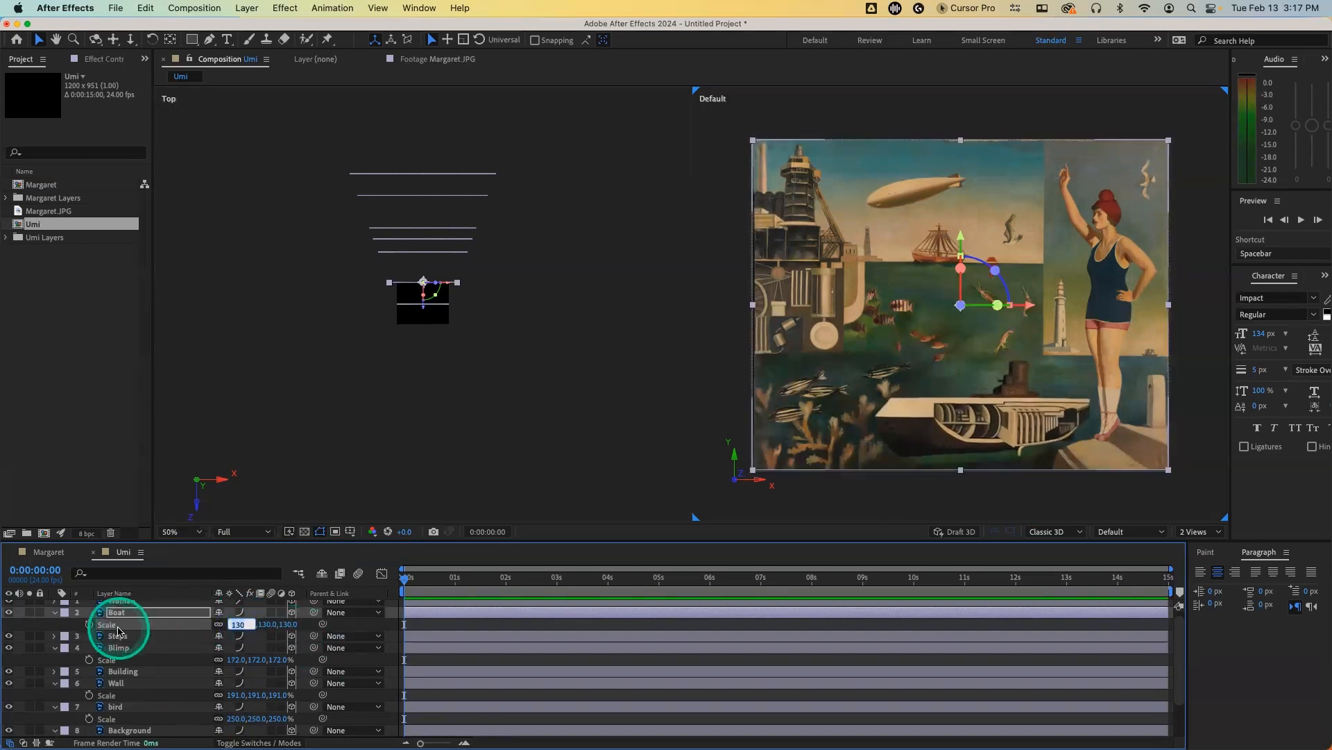
Step: Move the Woman layer back in depth to a Z position of 250
scroll(118, 629, up, 1)
click(55, 606)
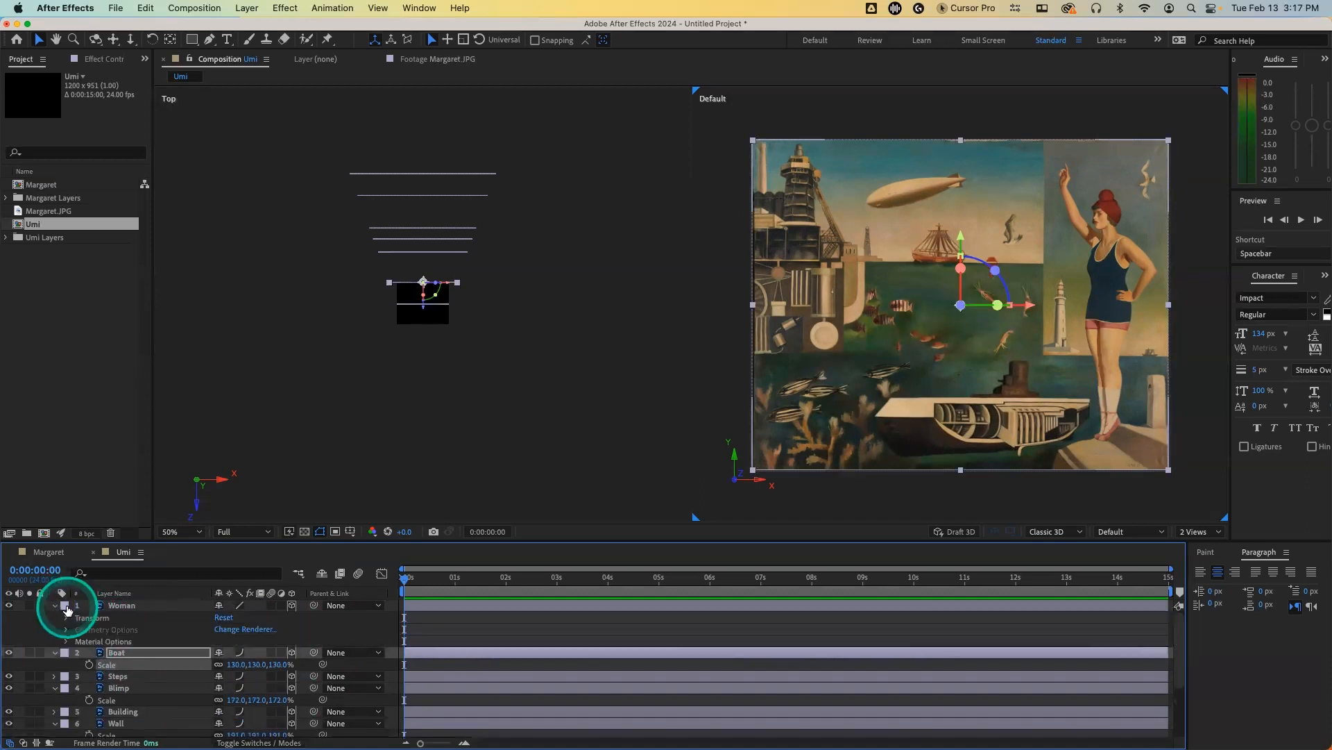
click(126, 606)
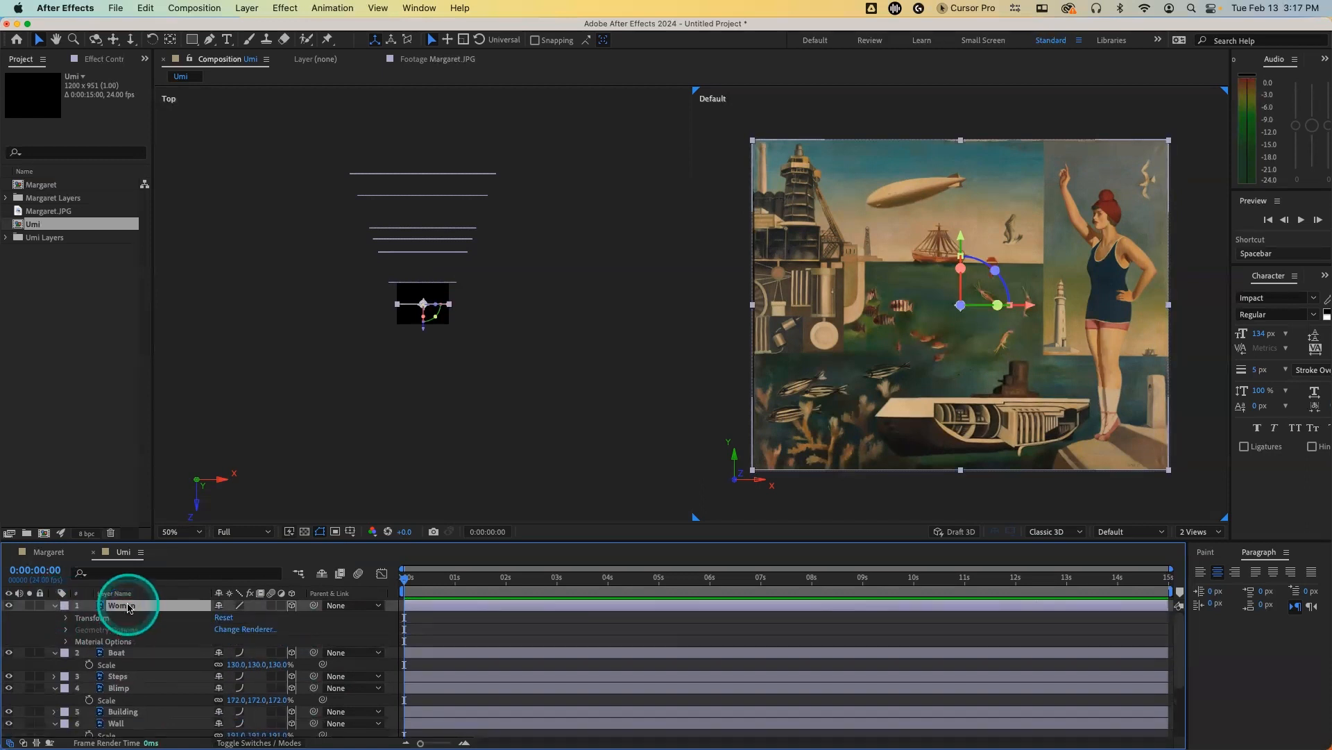
key(p)
click(269, 617)
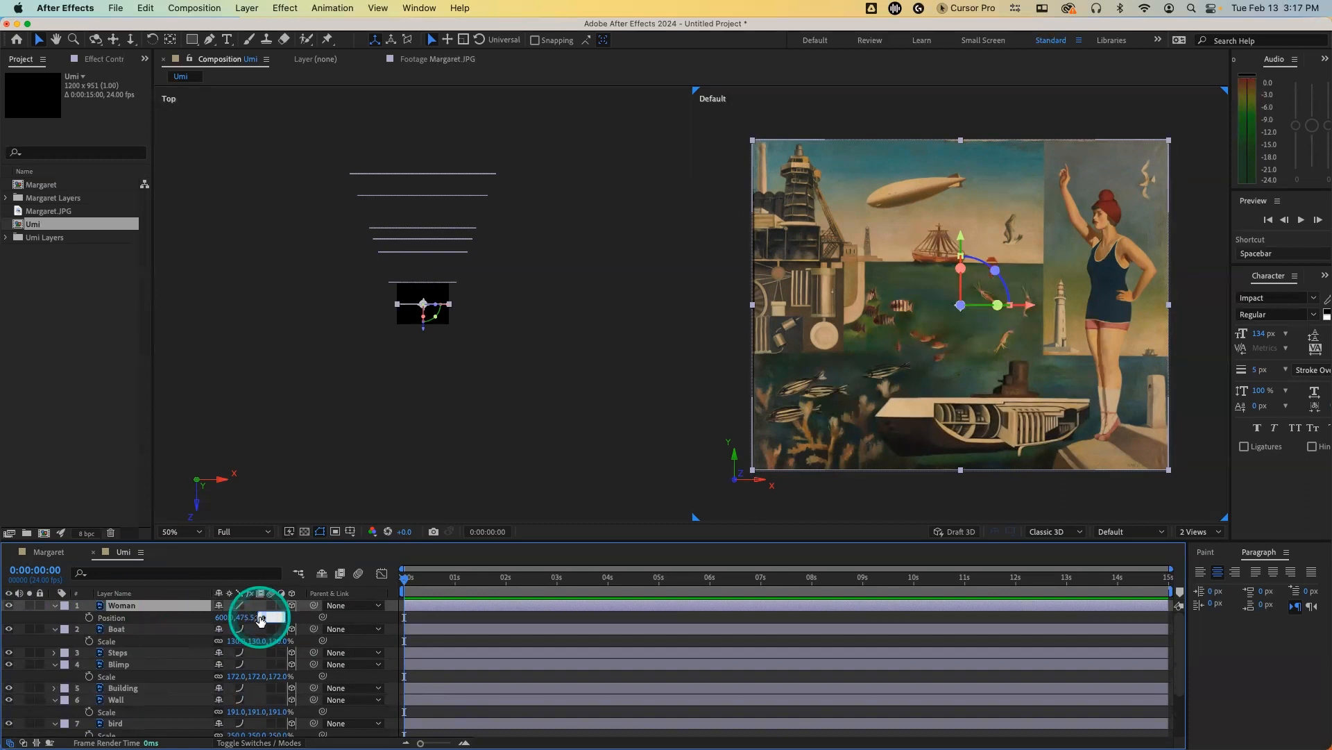
text(350)
key(Return)
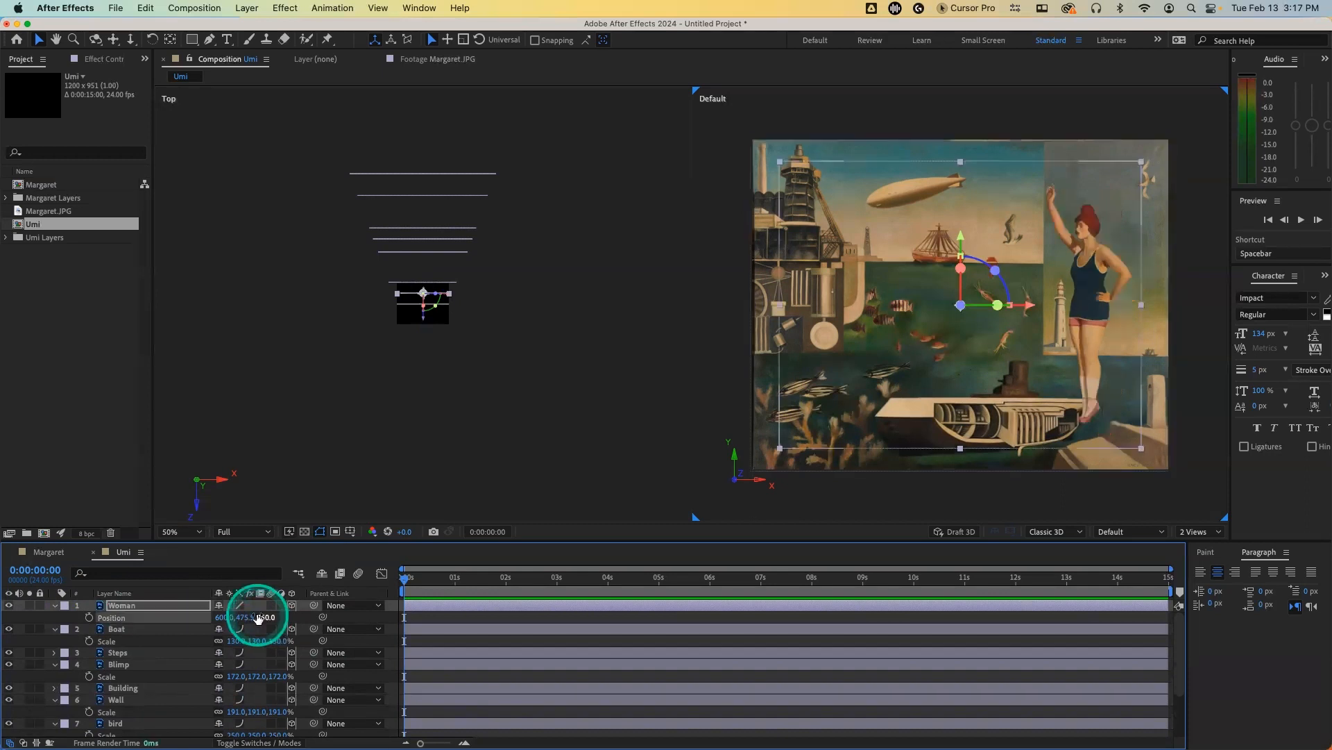
Step: Scale the Woman layer up uniformly to 115% to restore its apparent size in the frame
key(s)
click(236, 617)
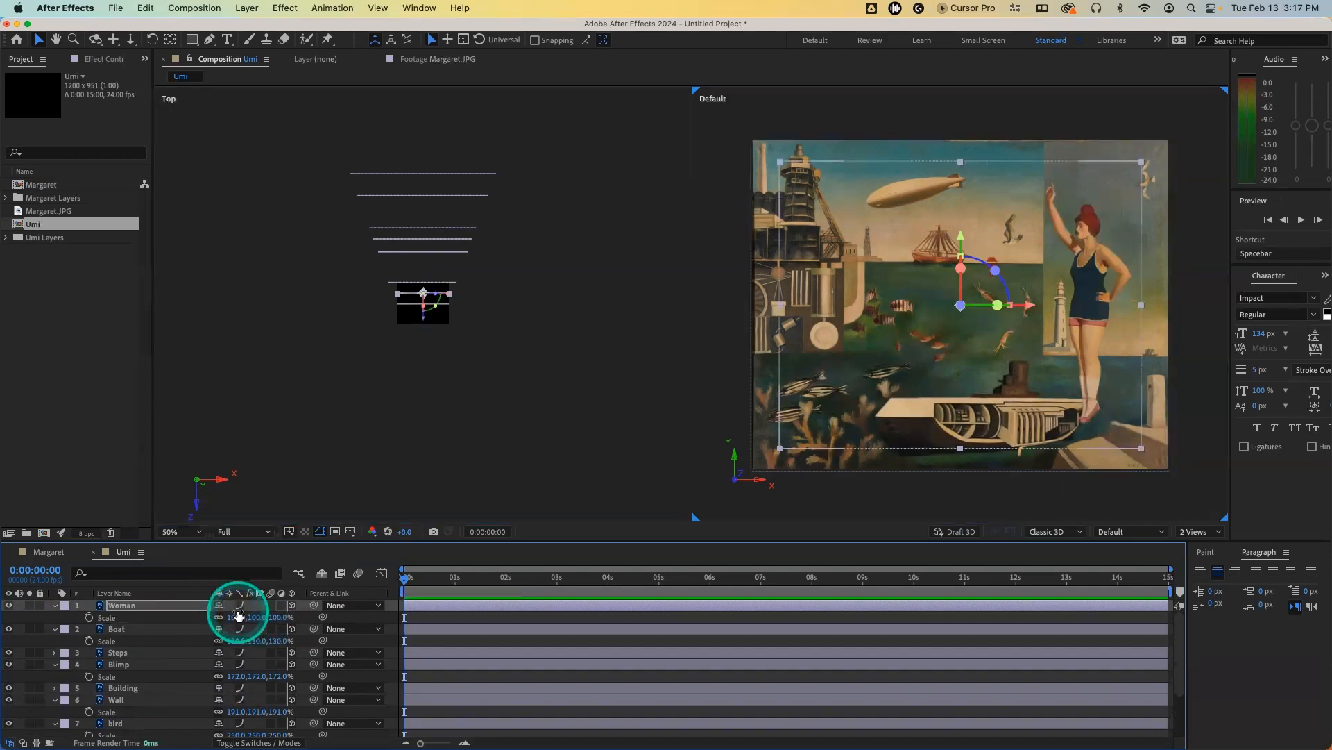
text(116)
key(Return)
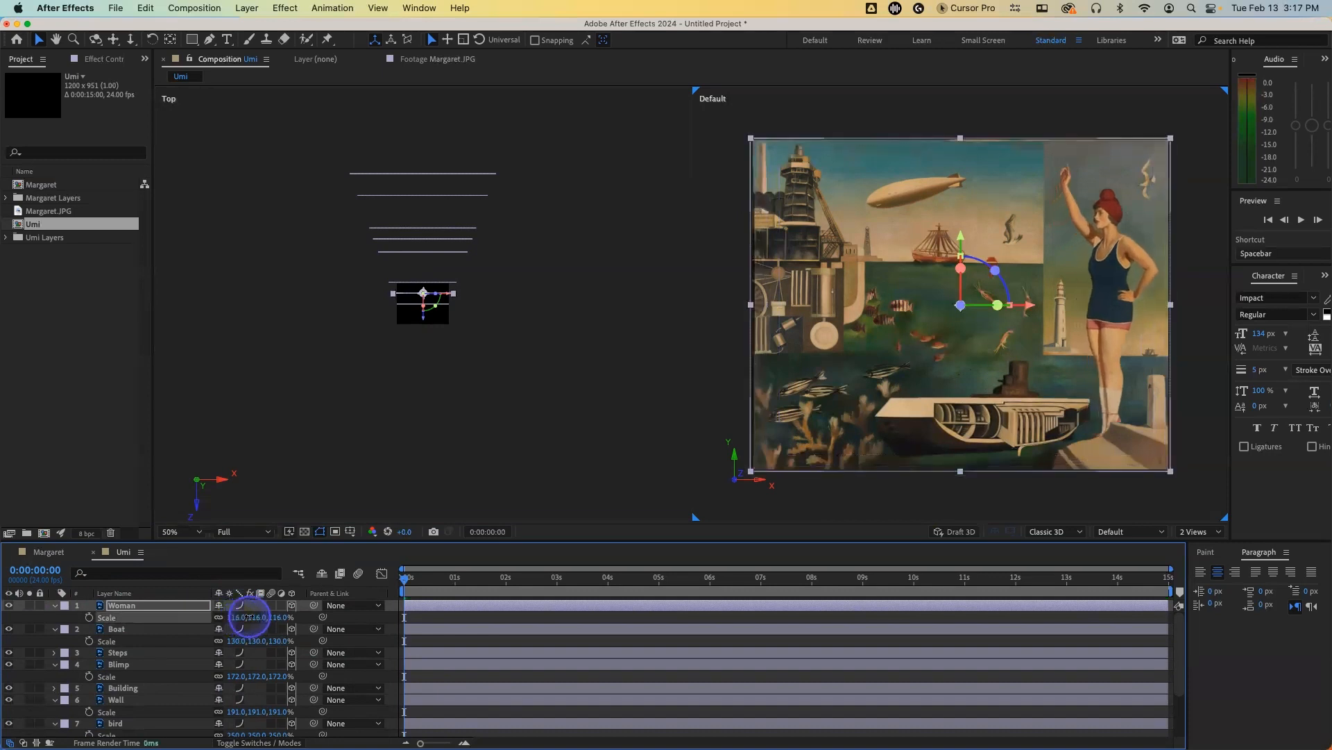
drag(248, 617, 247, 617)
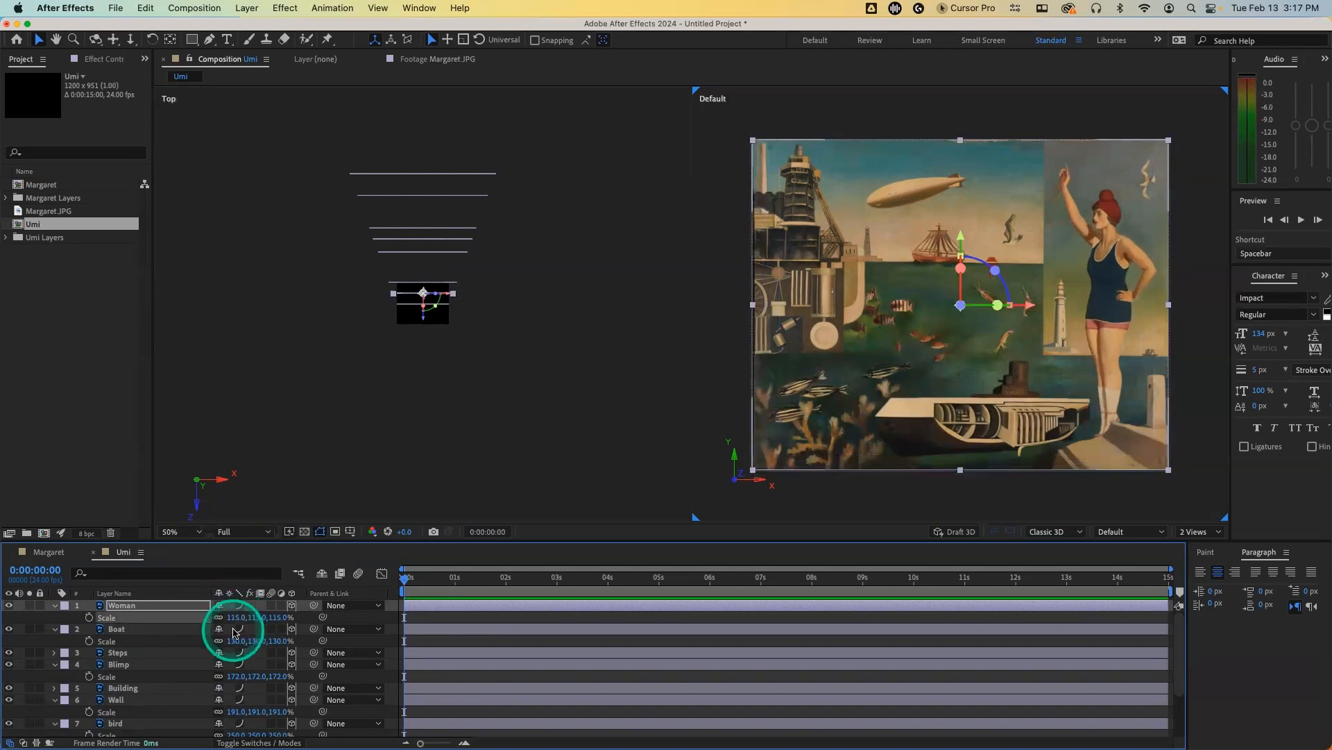
Step: Add a one-node camera with the 50mm preset to the Umi composition
click(409, 578)
drag(405, 582, 363, 586)
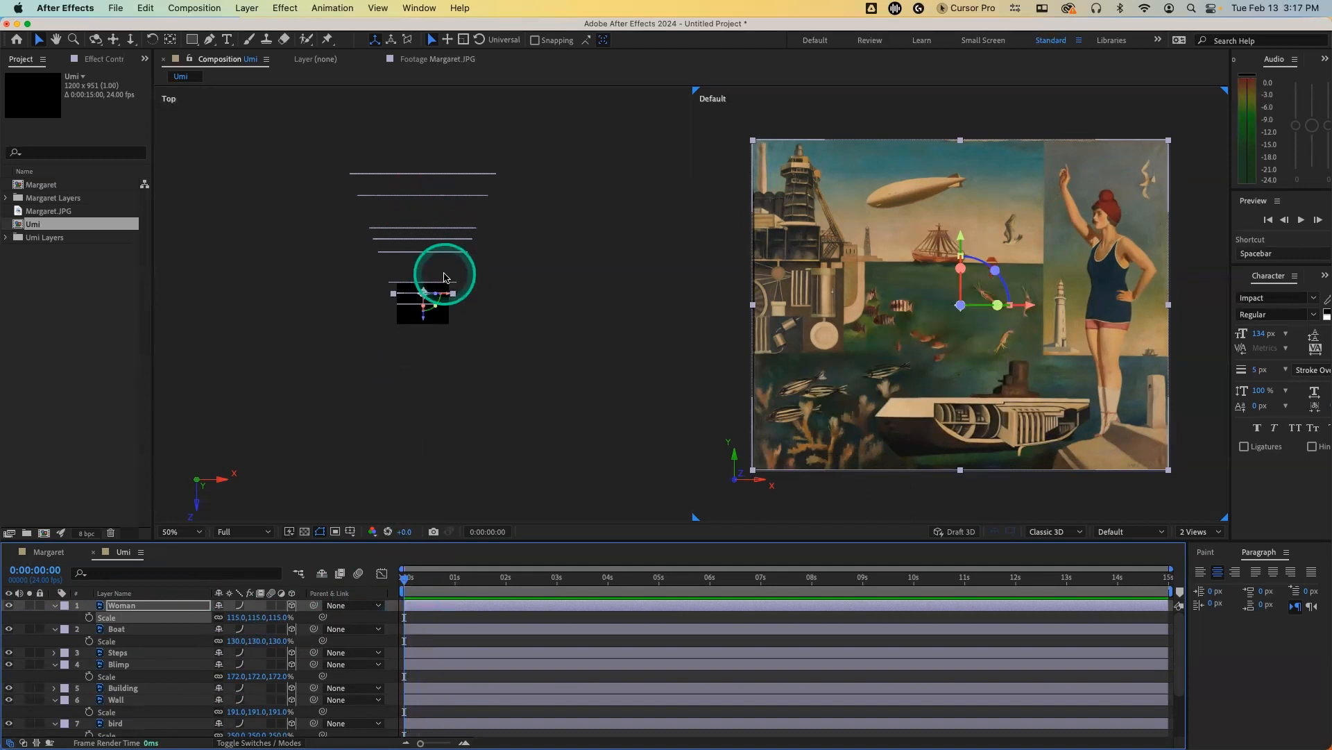
key(super+alt+shift+c)
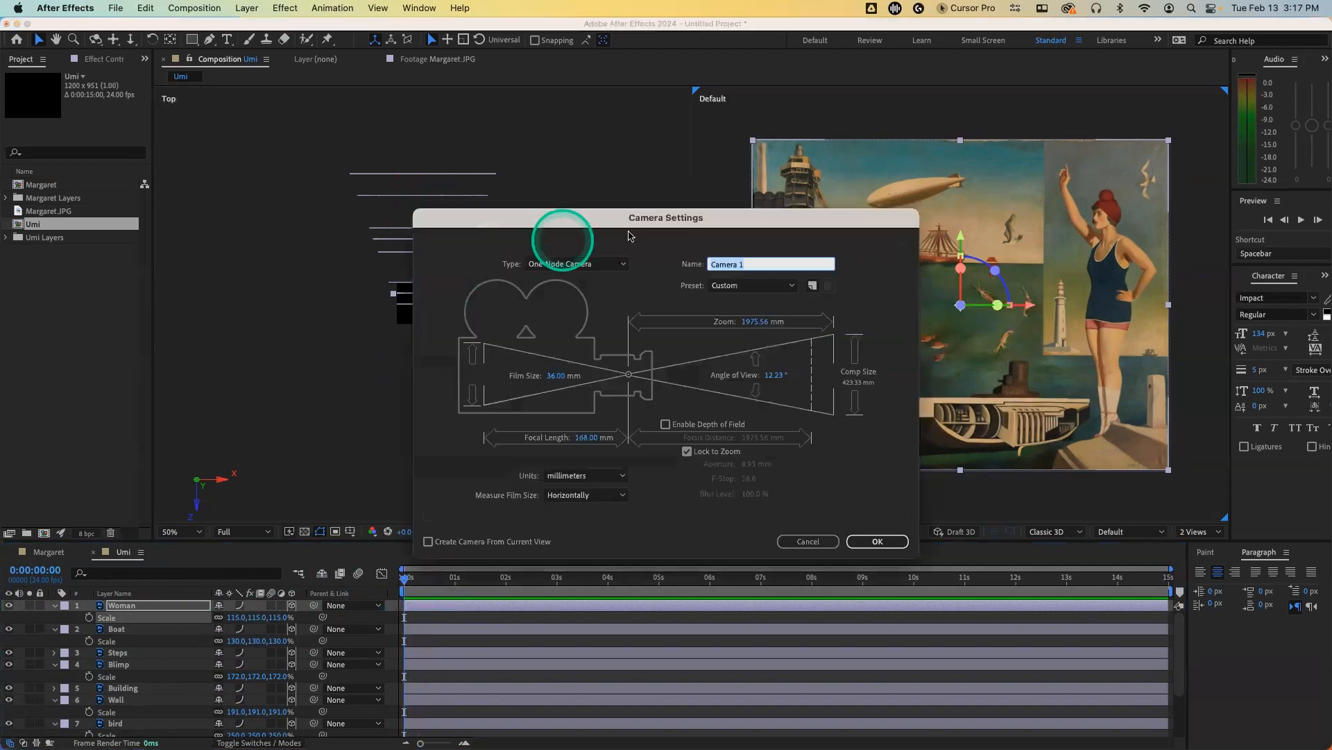
click(764, 286)
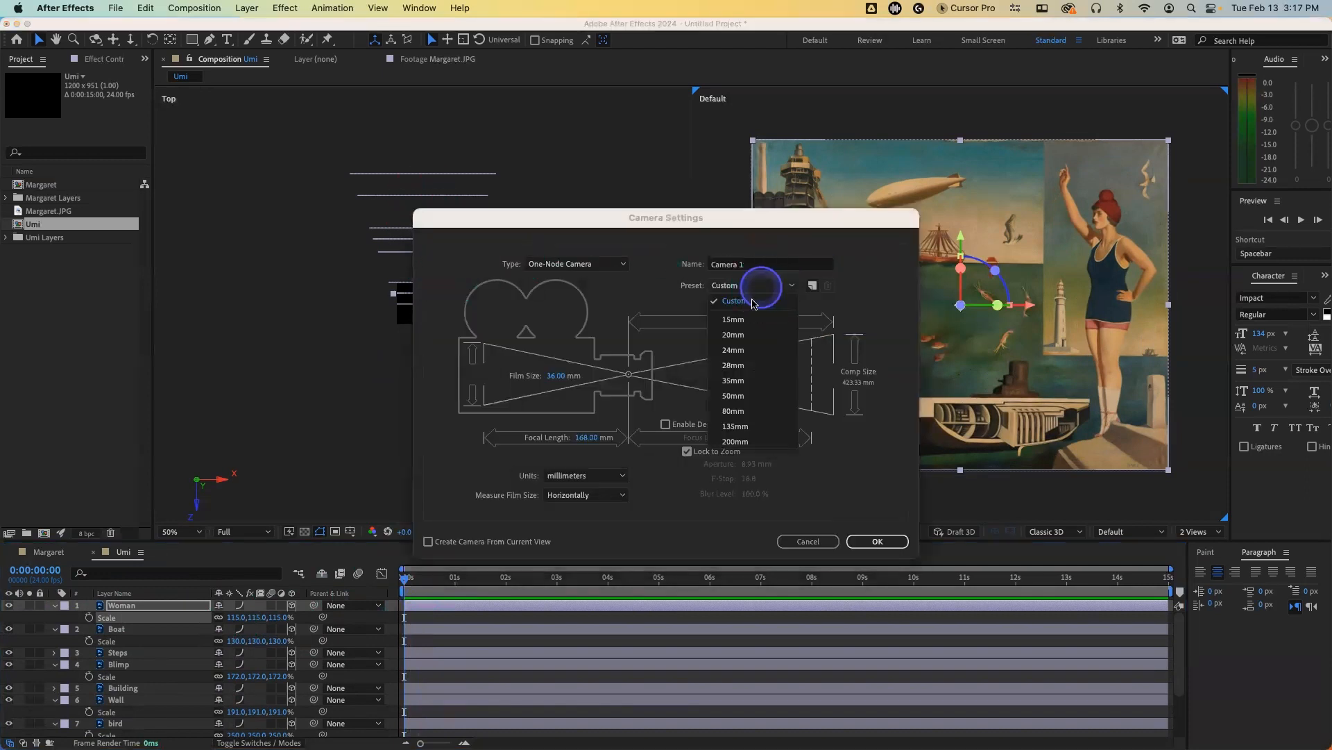
click(744, 402)
click(878, 542)
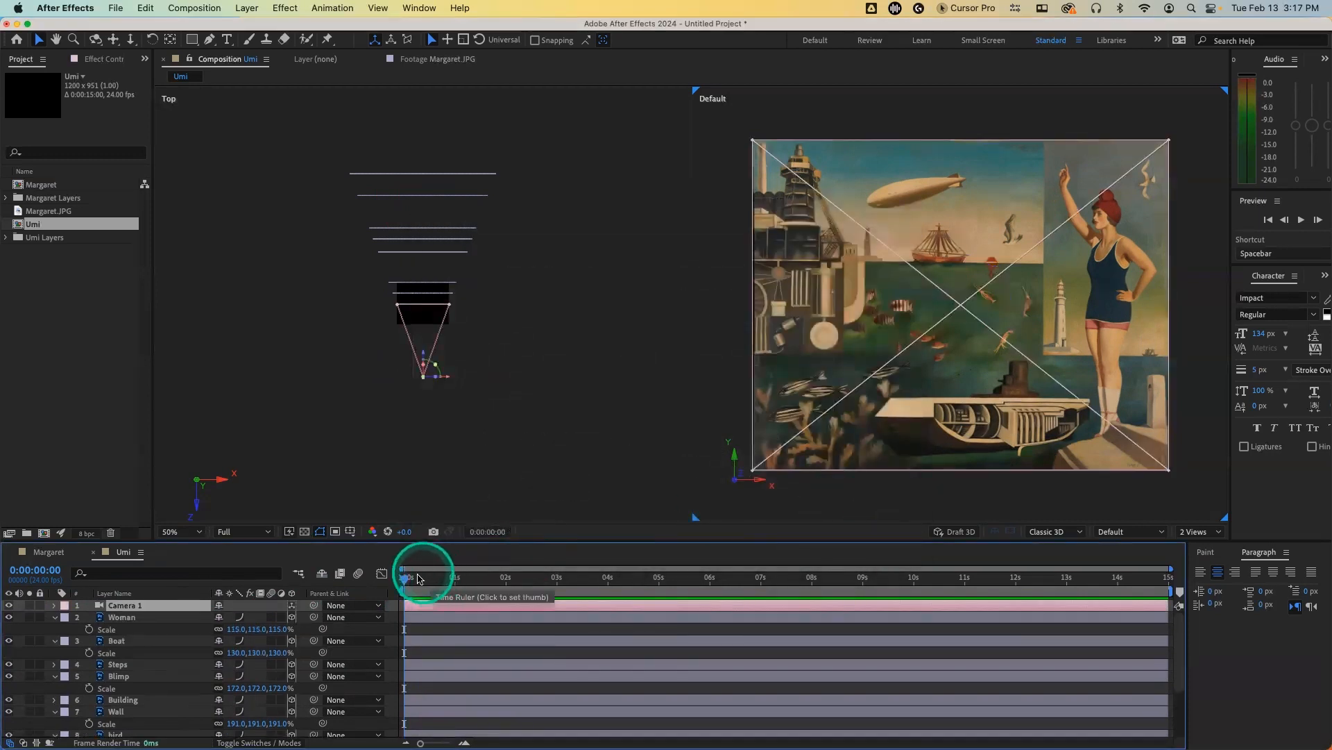
Step: Keyframe the camera's position at 0 seconds and at 5 seconds, pushing it forward to a Z of about -1235 at 5 seconds
key(p)
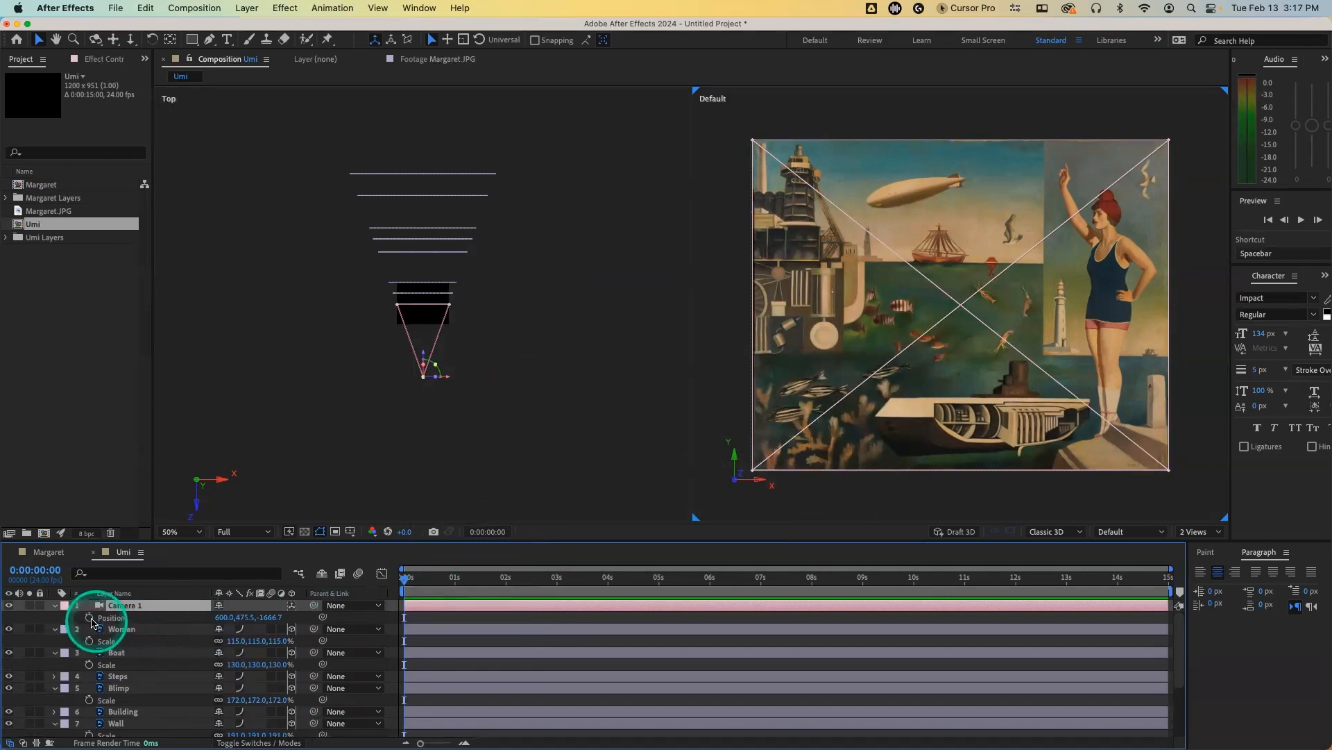
click(89, 617)
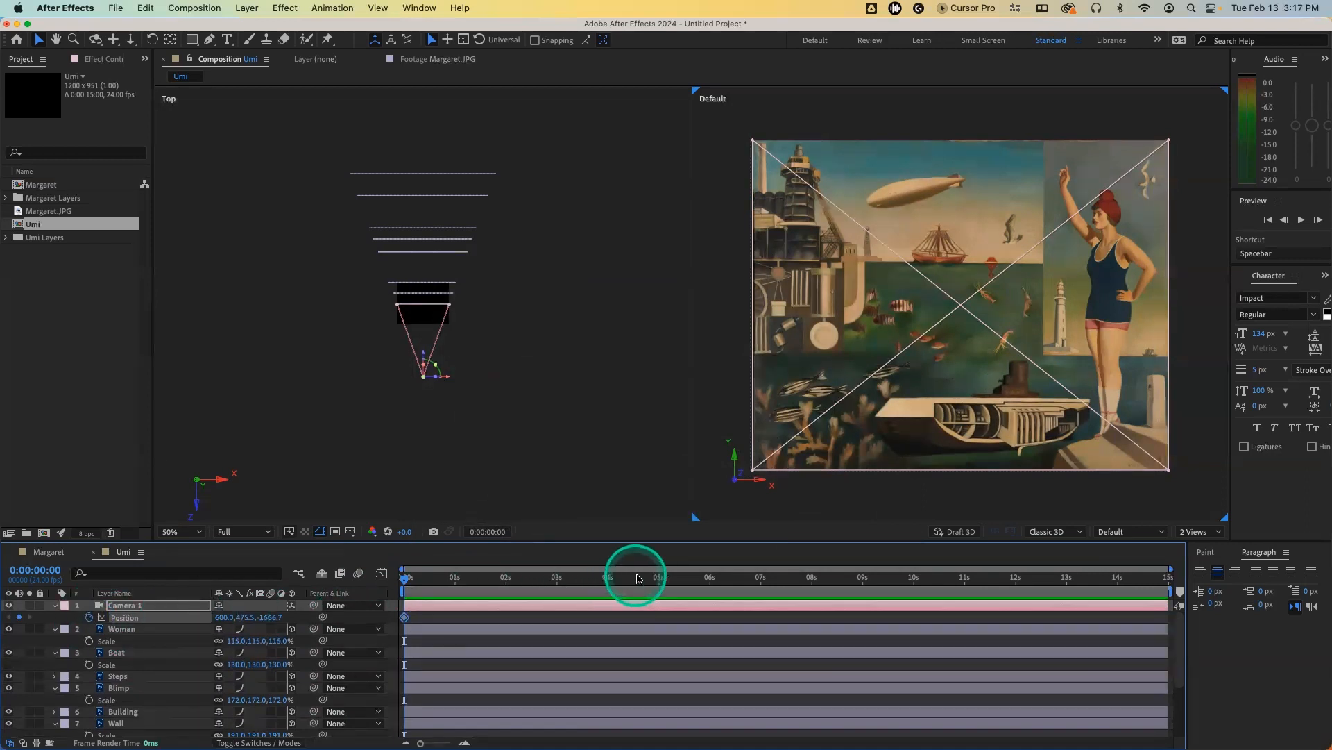
click(659, 579)
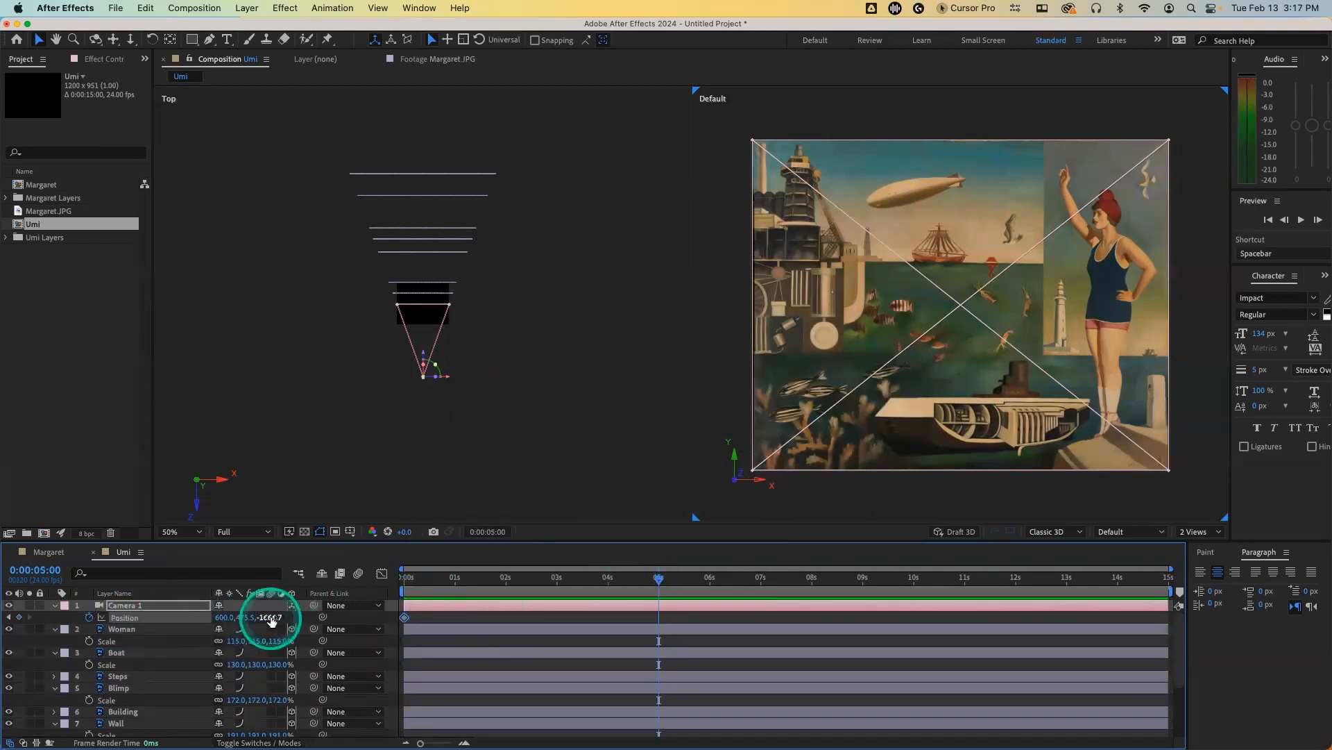
drag(272, 618, 276, 617)
drag(280, 616, 298, 617)
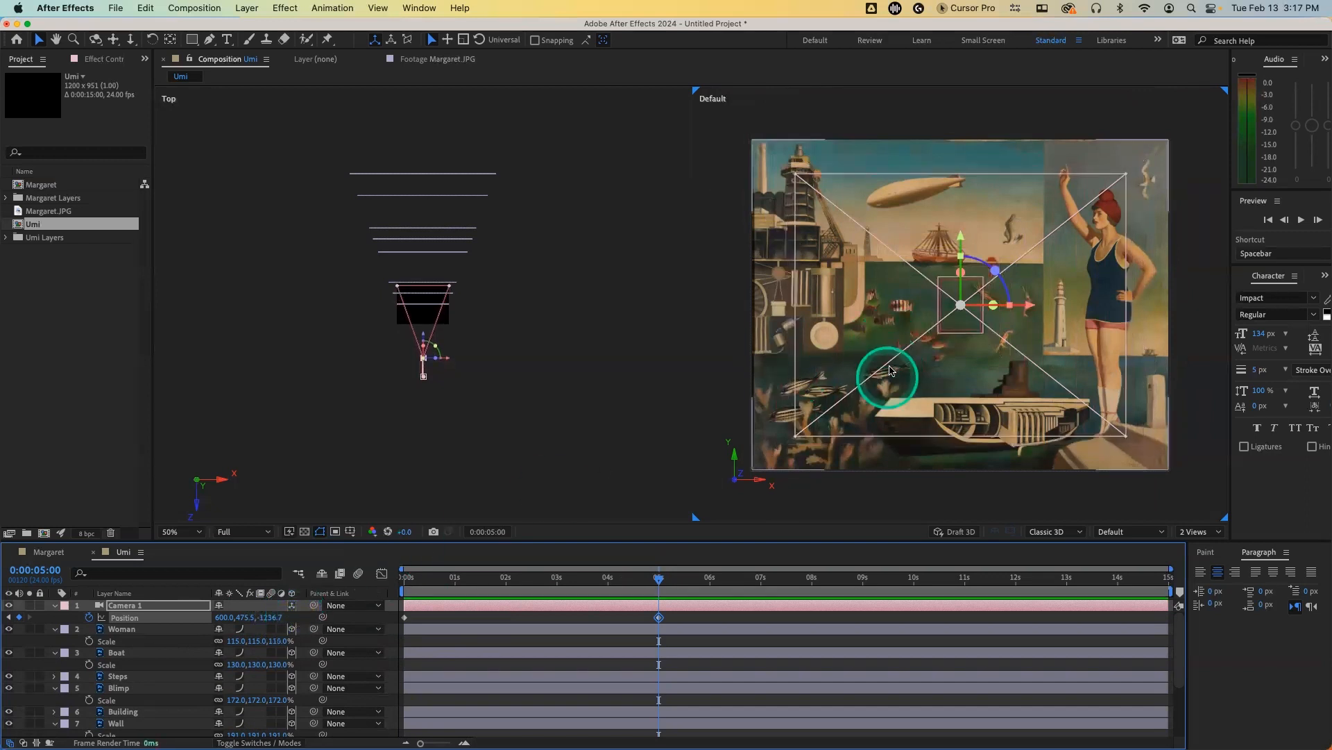
Step: Show the composition through the active camera and switch the viewer to a single view
click(606, 433)
click(1111, 503)
click(1142, 532)
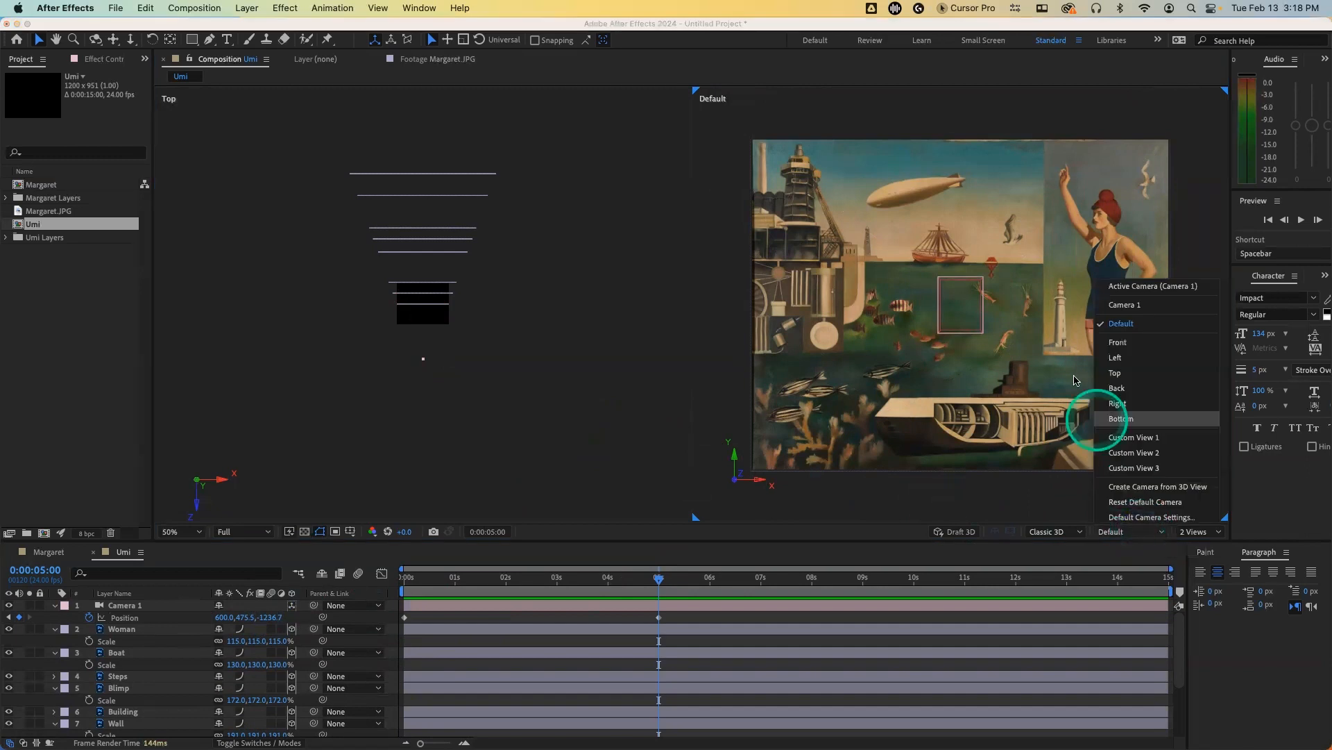
click(1155, 287)
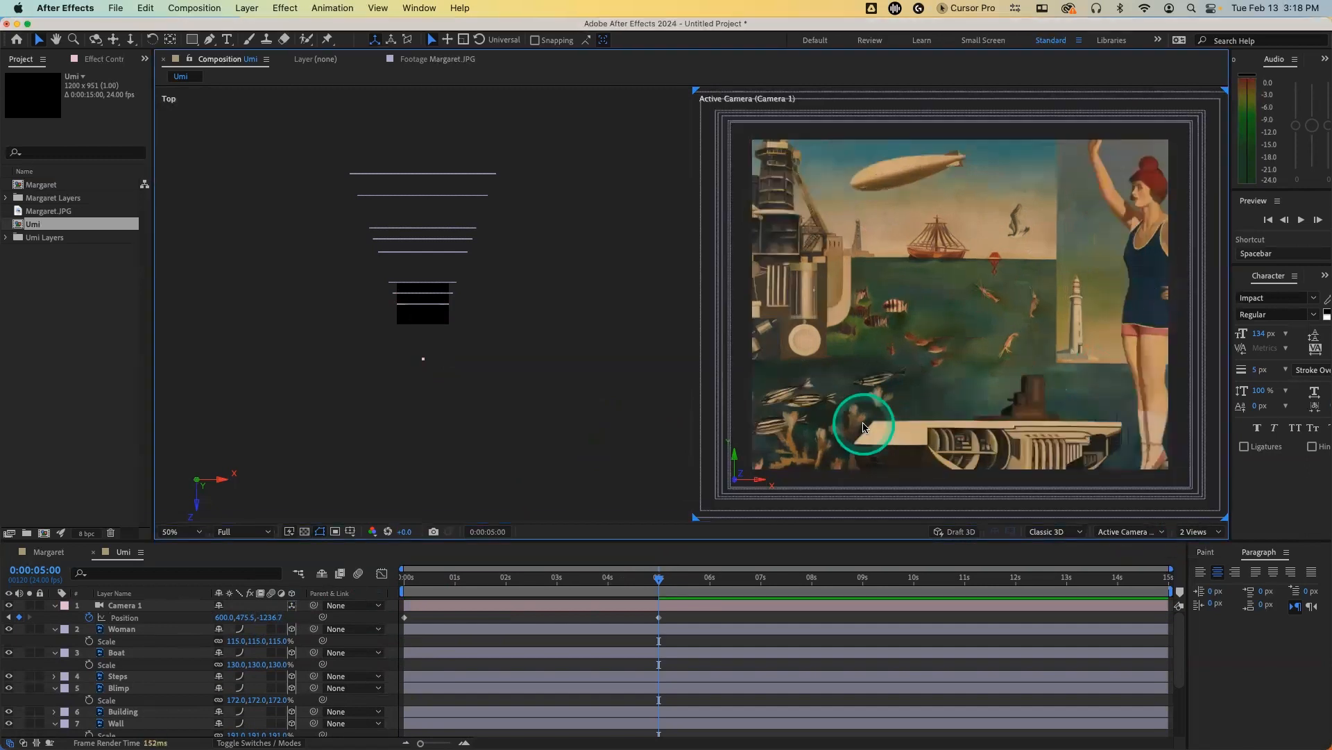
click(1191, 532)
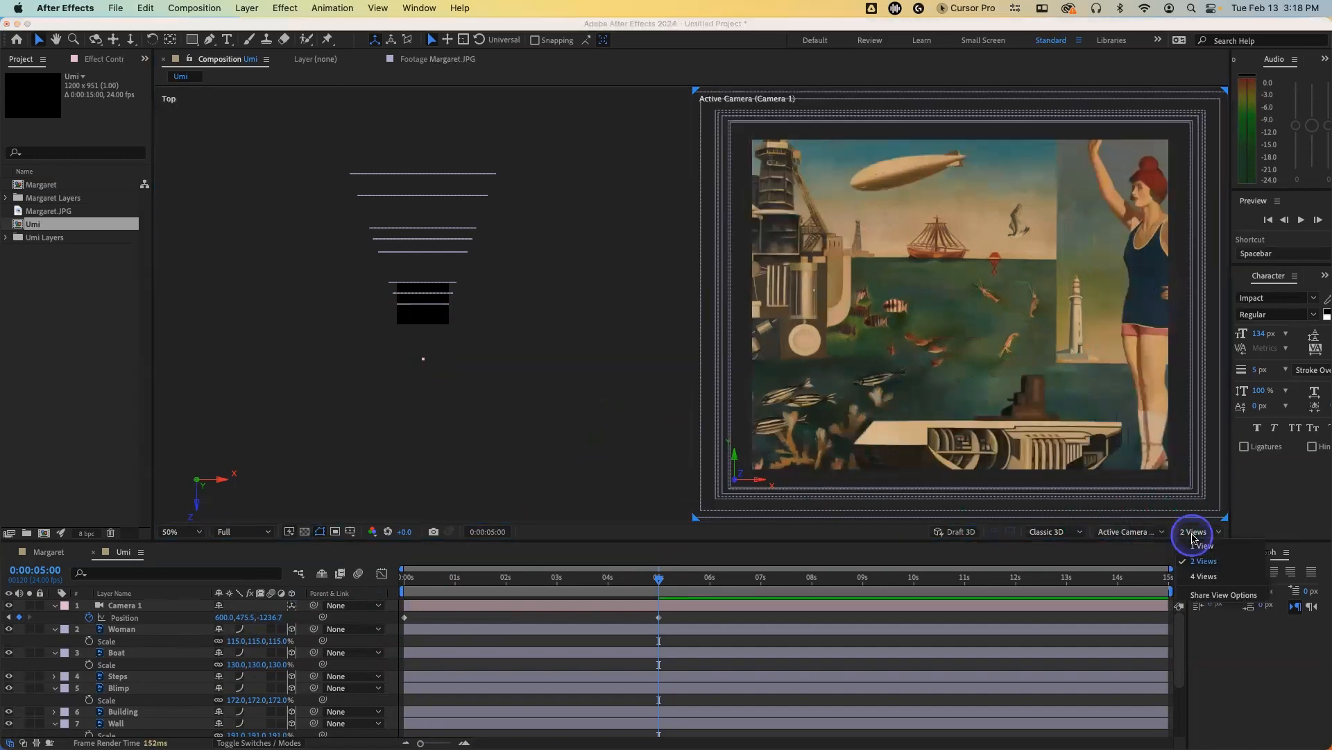
click(1191, 519)
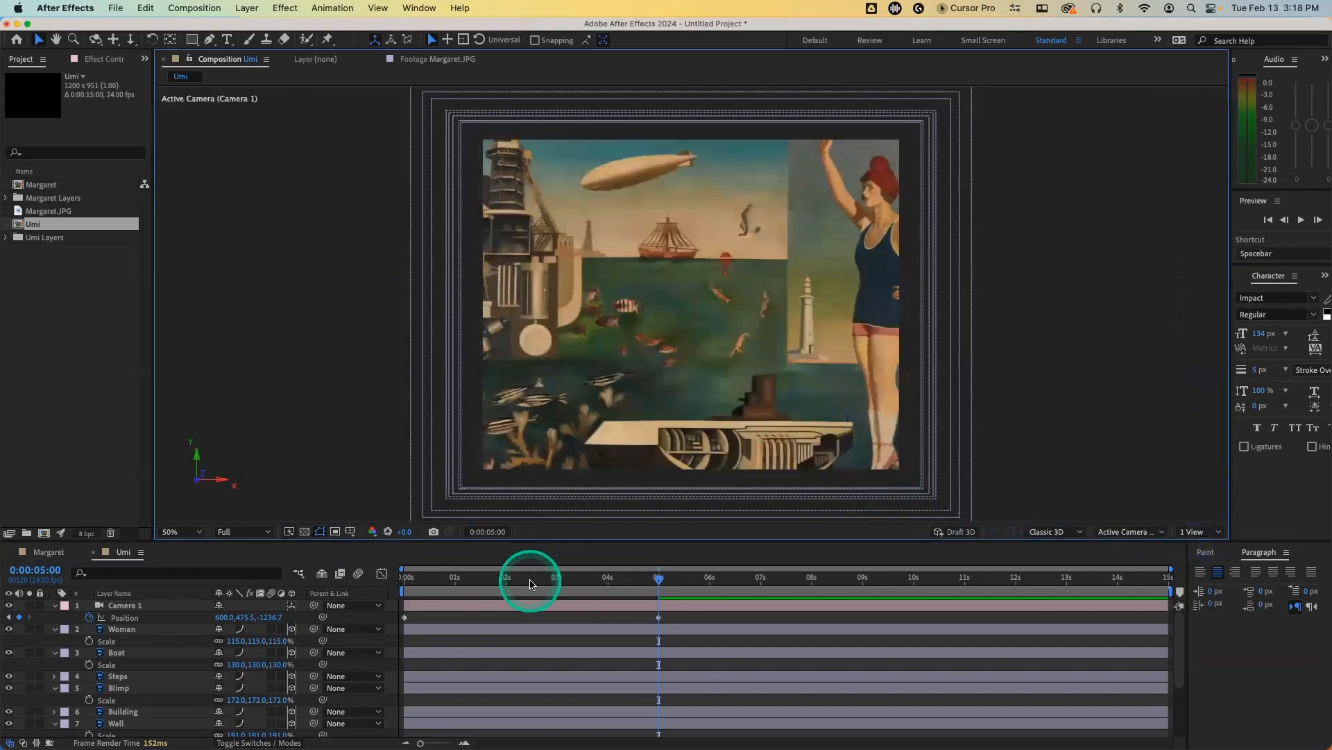
Step: Preview the camera move and push the camera further forward at 5 seconds, to a Z of about -785
drag(513, 577, 402, 576)
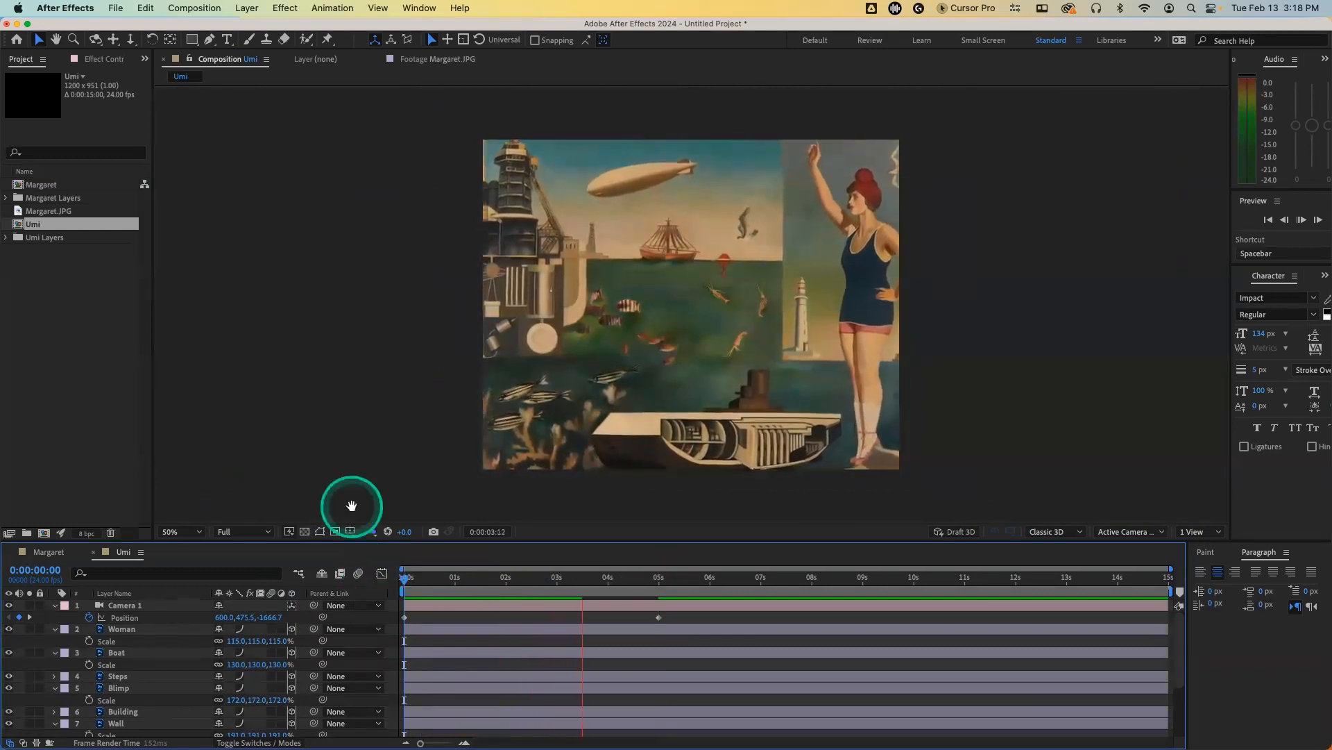
key(k)
drag(276, 620, 302, 612)
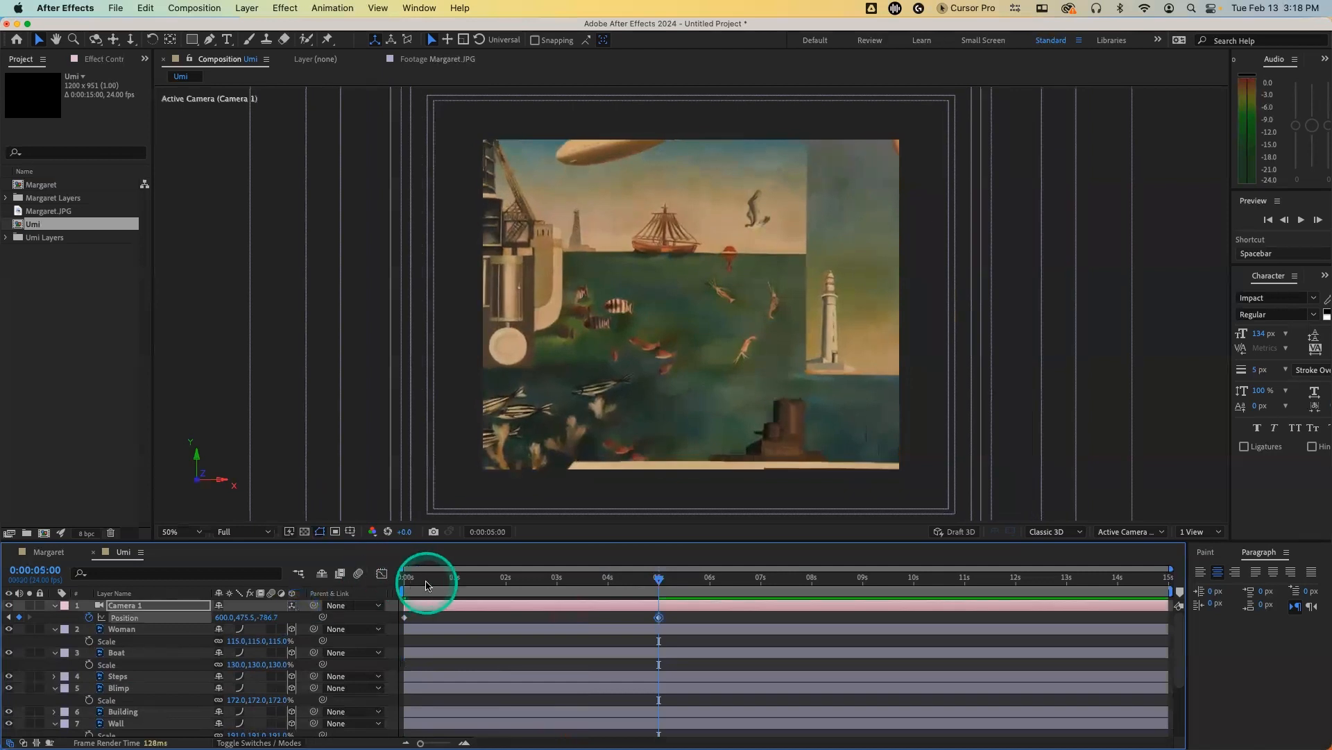
Step: Preview the longer camera push and apply Easy Ease to both of the camera's position keyframes
key(Home)
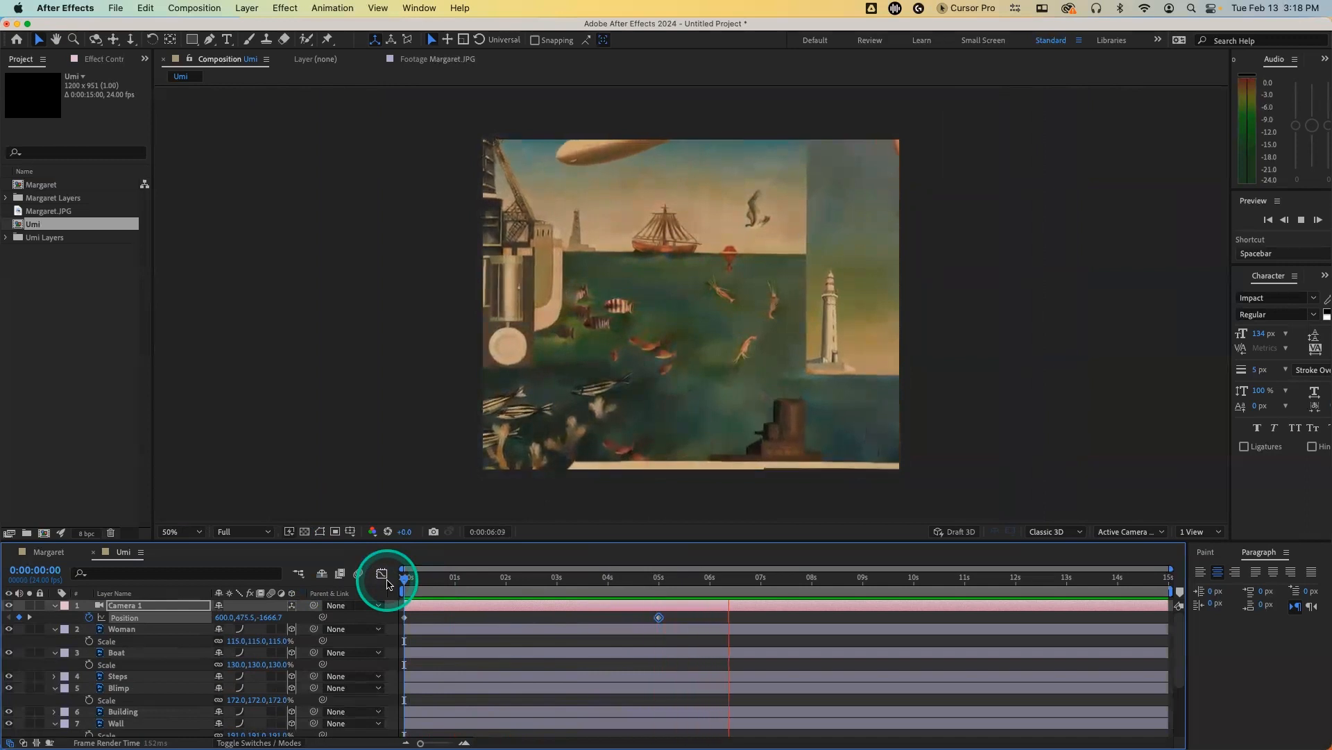
click(391, 581)
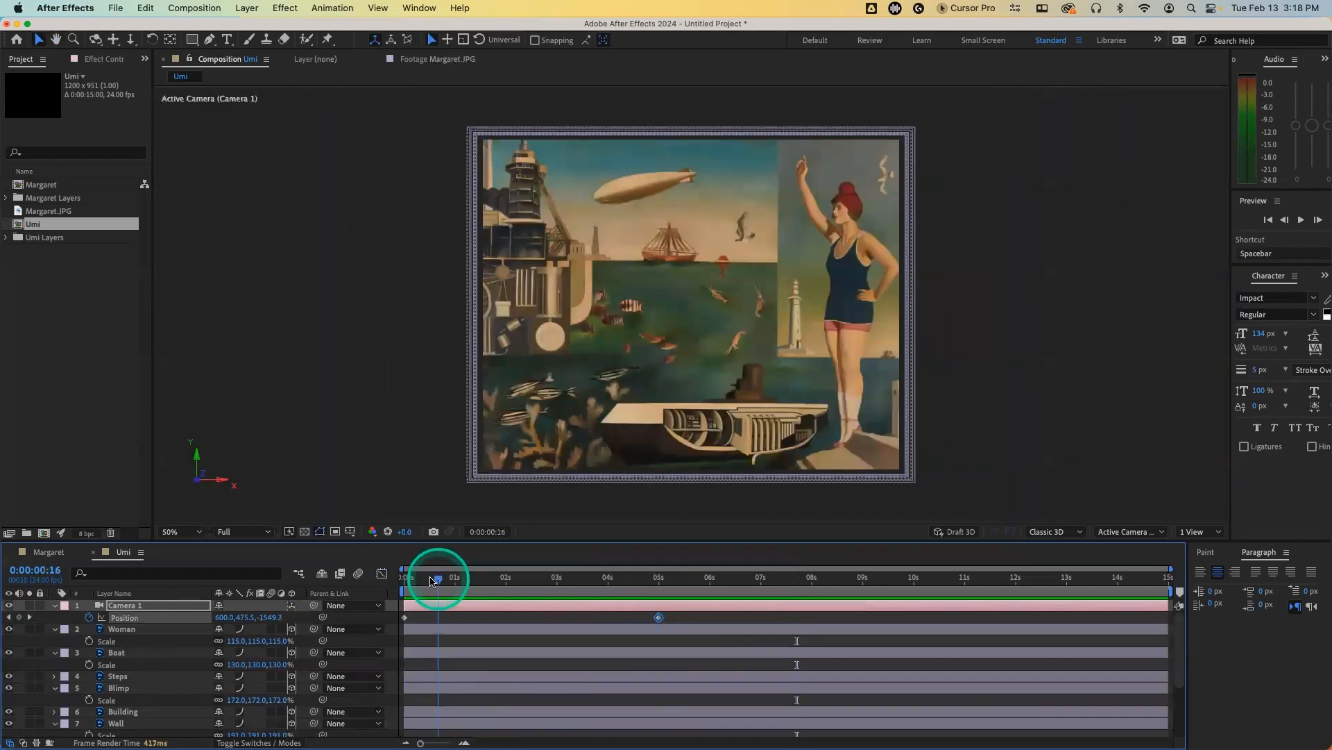
key(space)
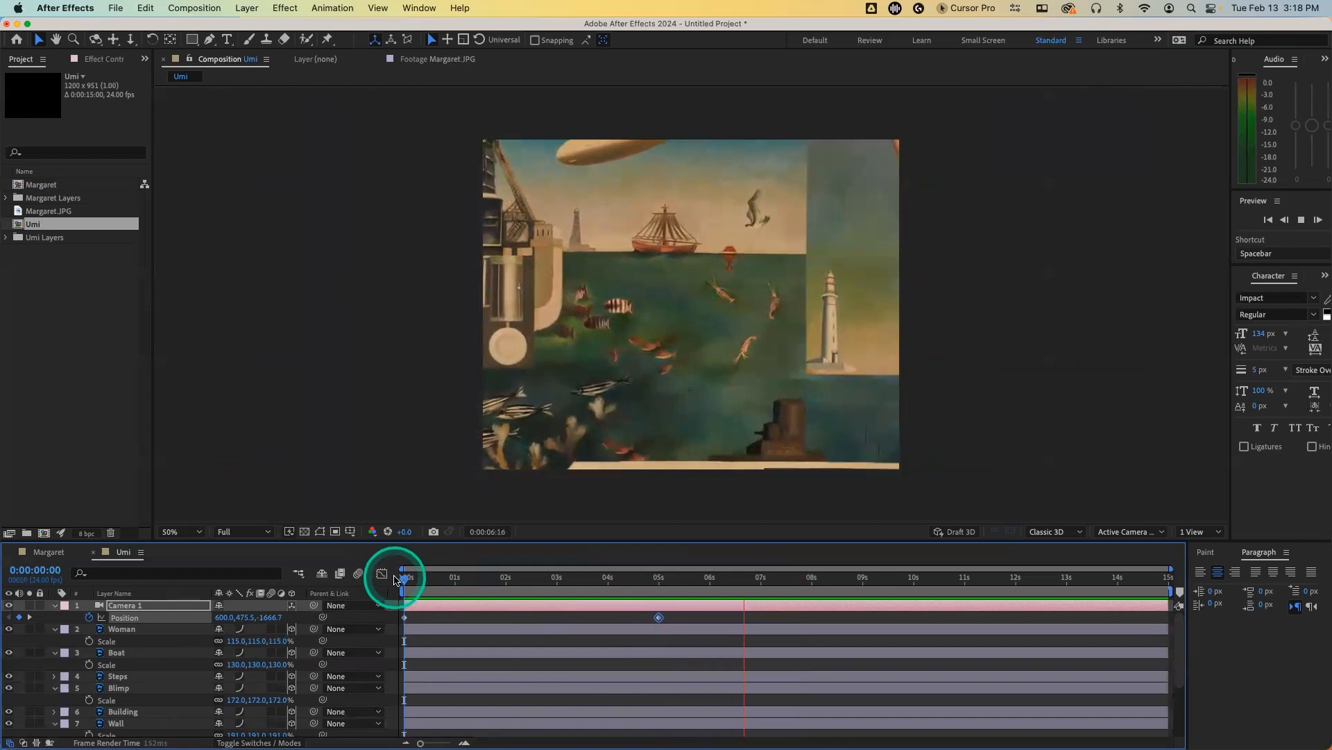
click(388, 576)
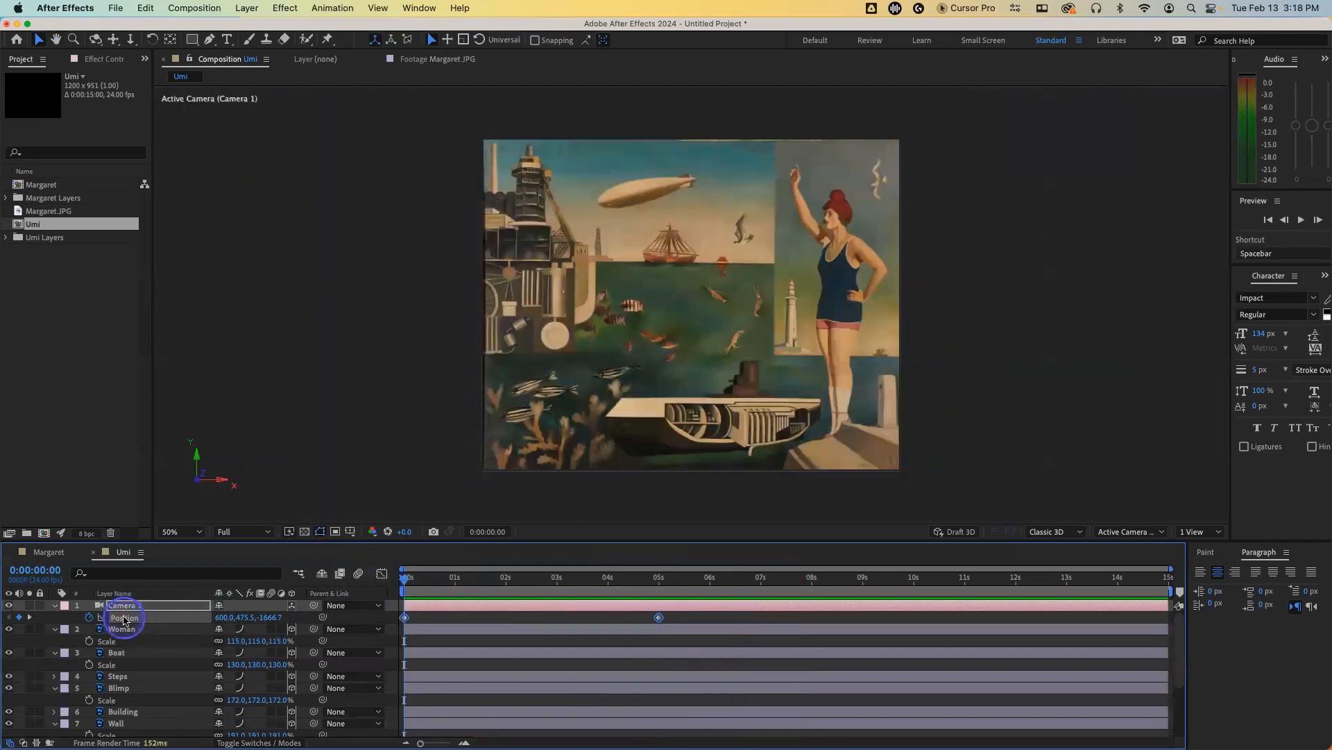
key(F9)
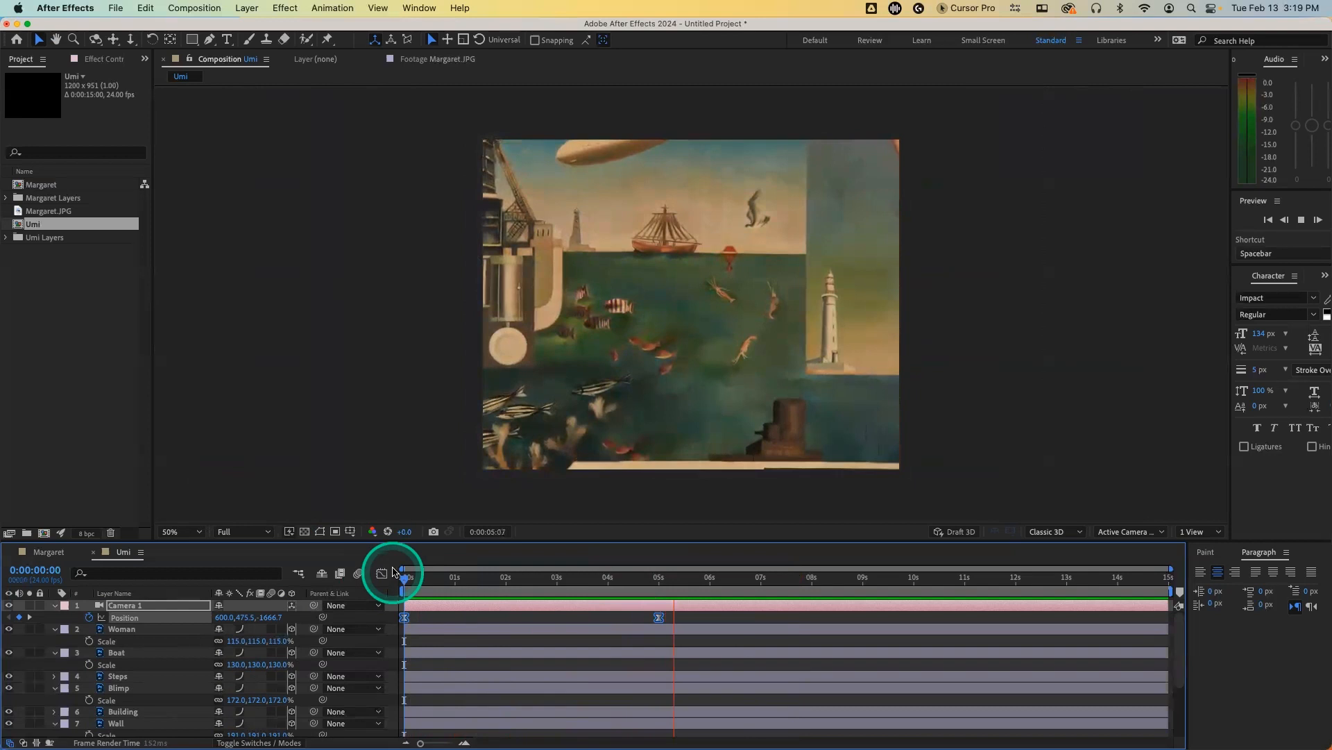
Step: Play the eased camera move several times from the start to examine its motion and the layers' parallax
drag(477, 580, 405, 583)
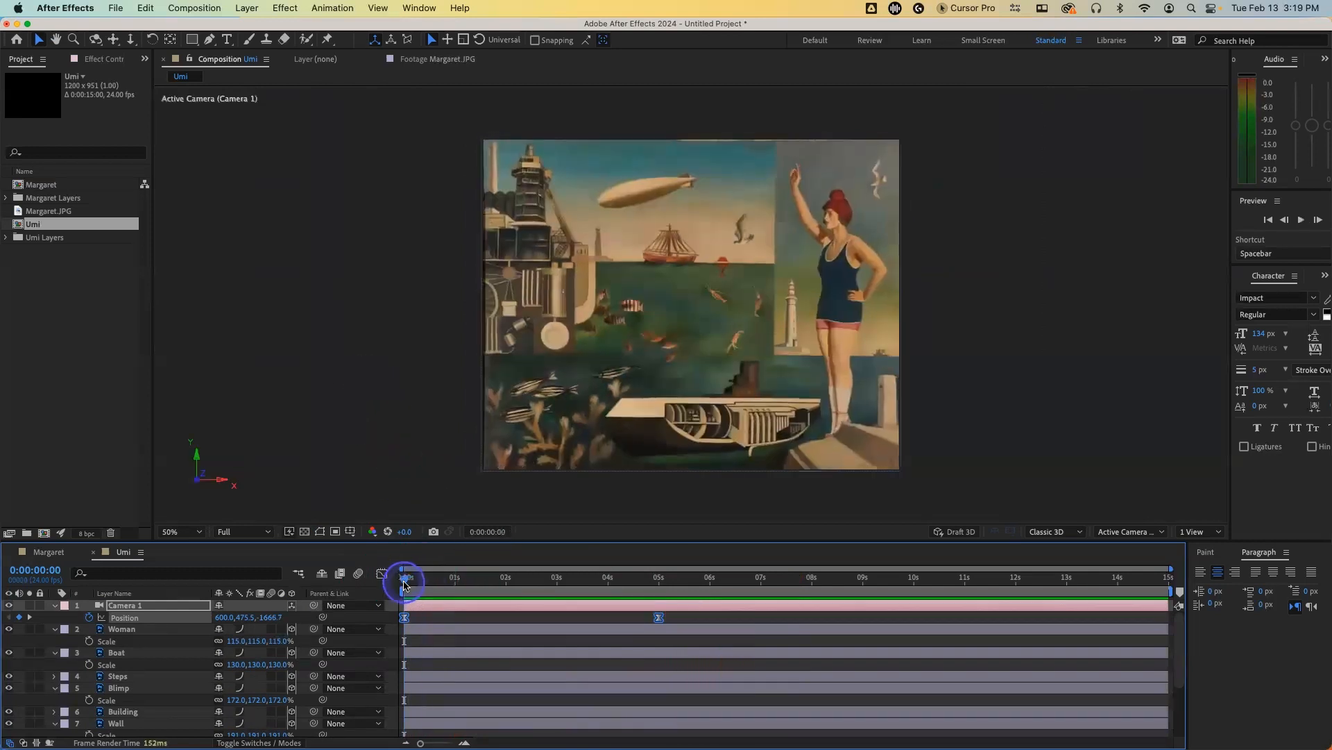
key(space)
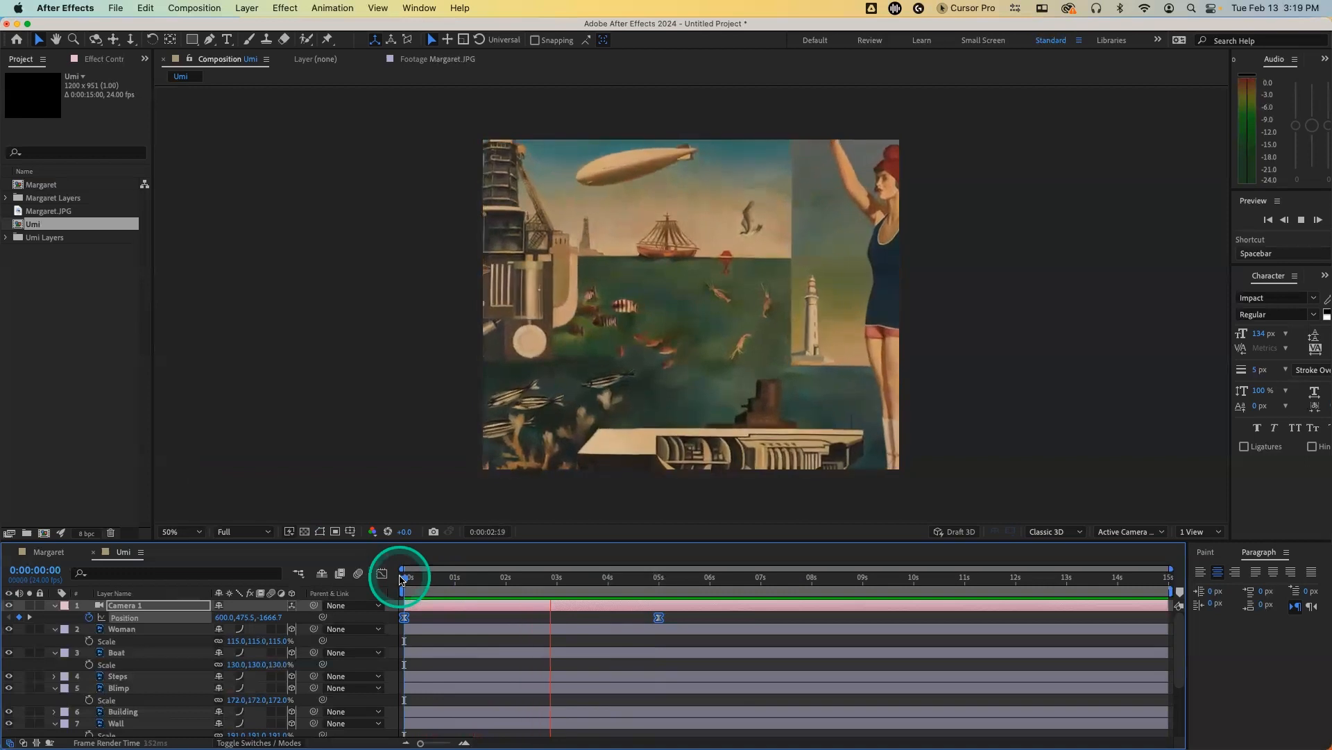
key(space)
click(405, 576)
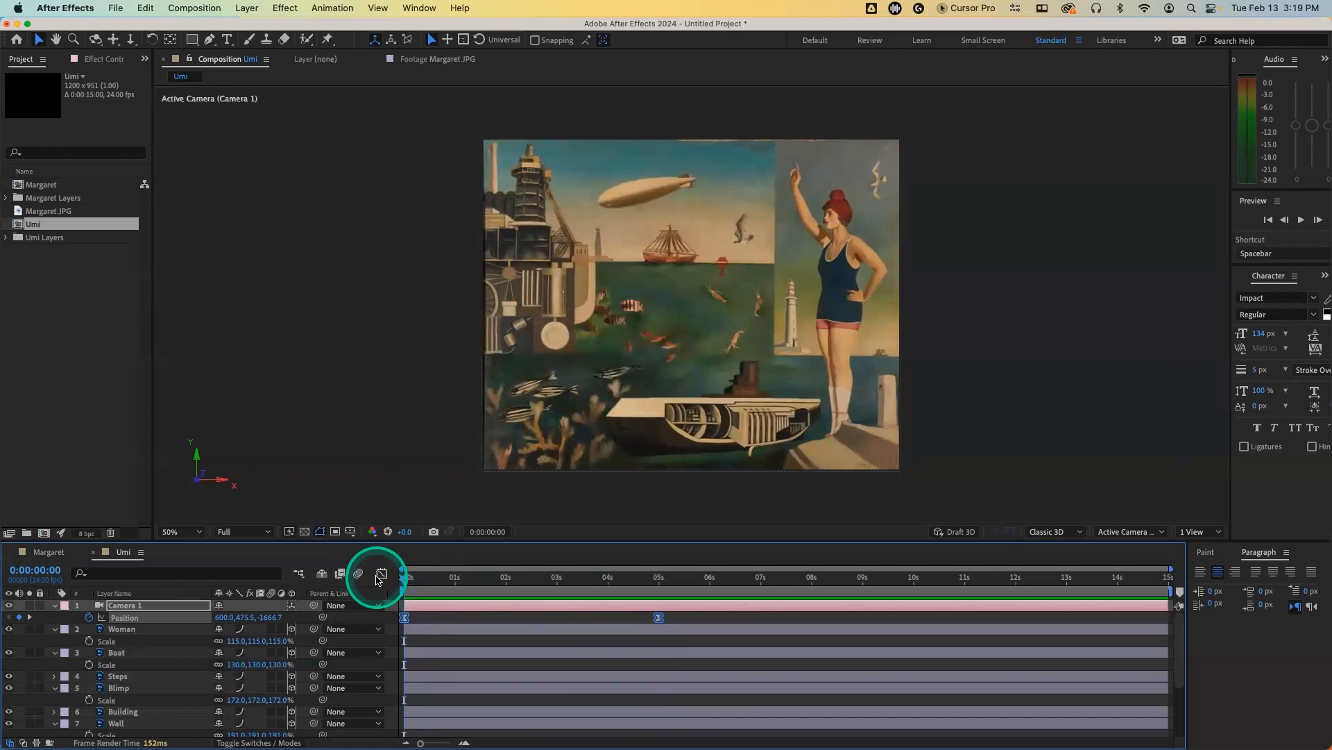
drag(441, 577, 372, 578)
key(space)
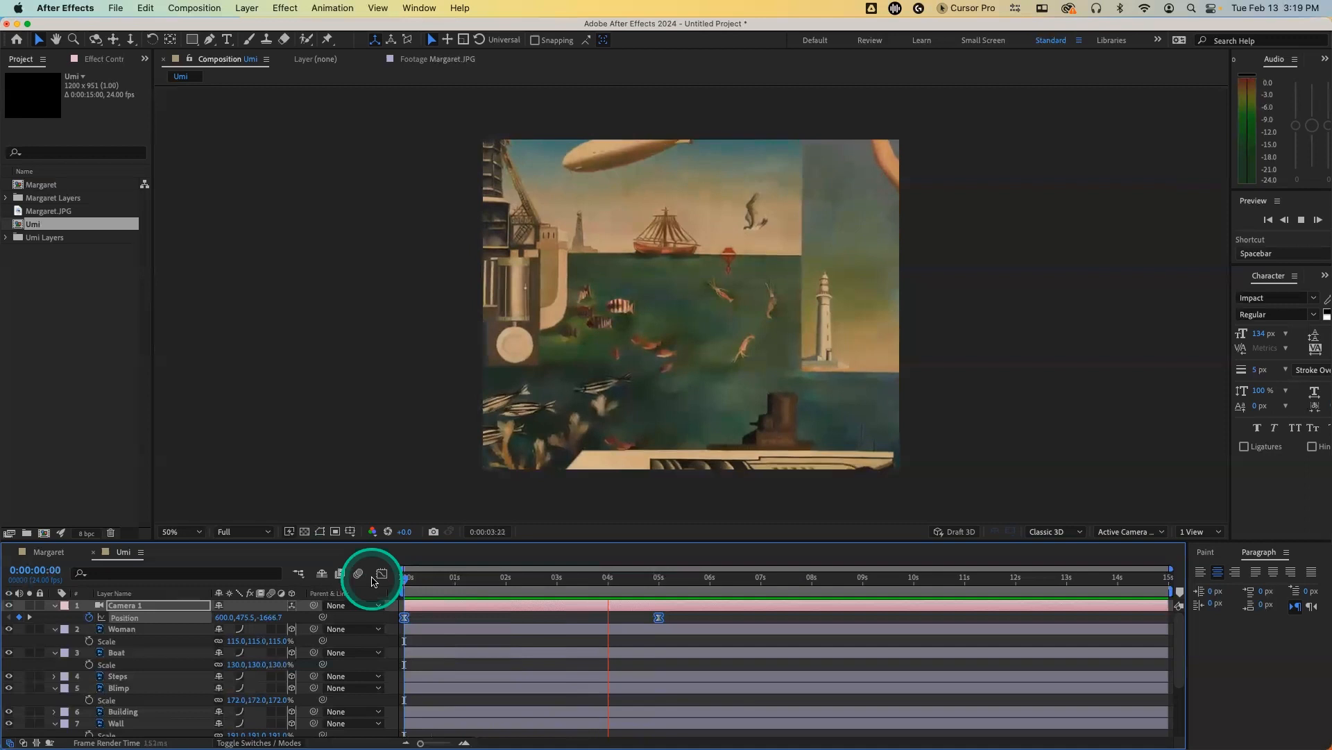
key(space)
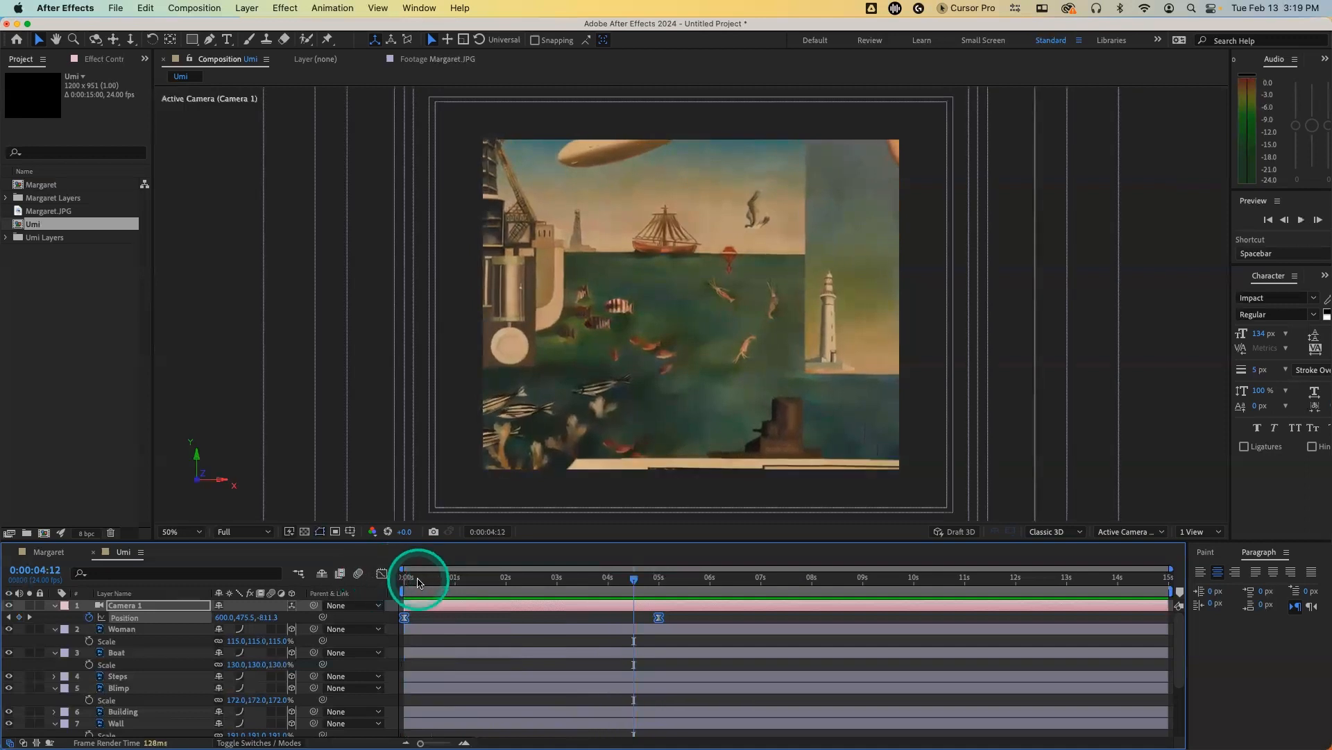
click(402, 579)
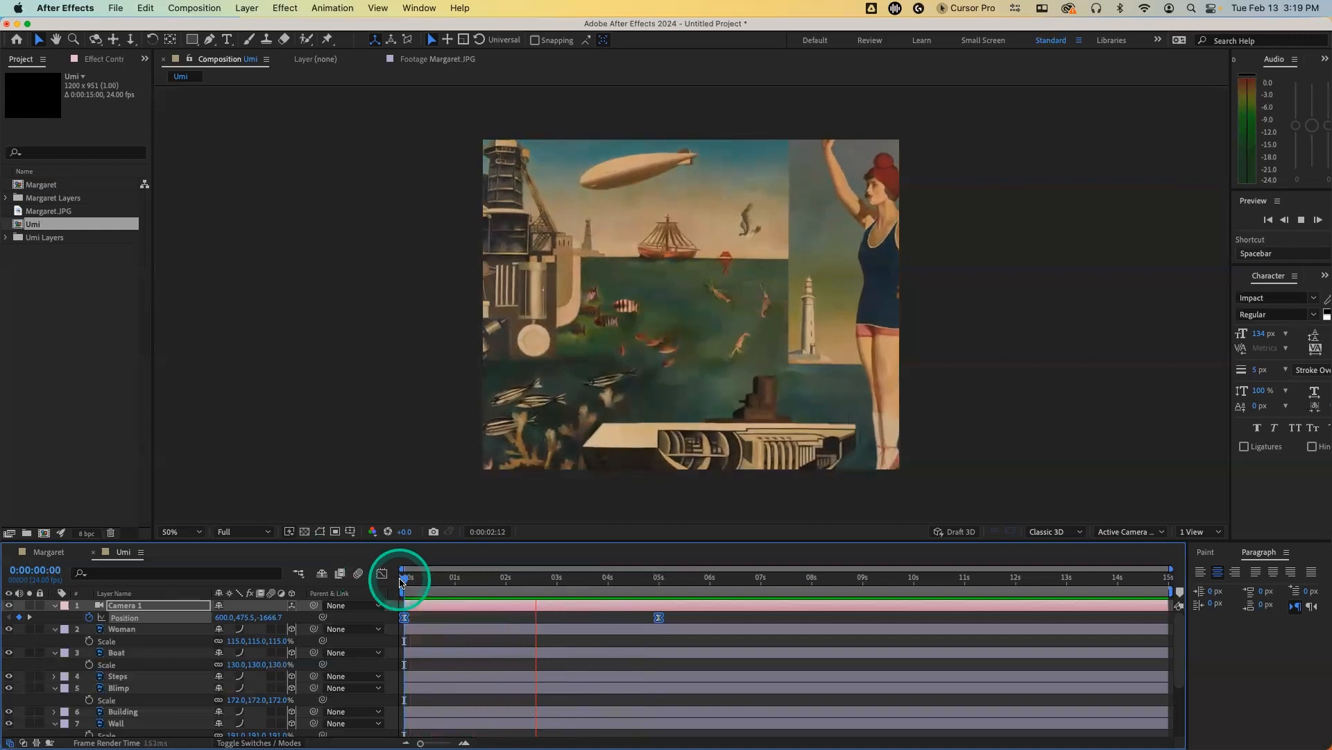
key(space)
drag(463, 578, 387, 580)
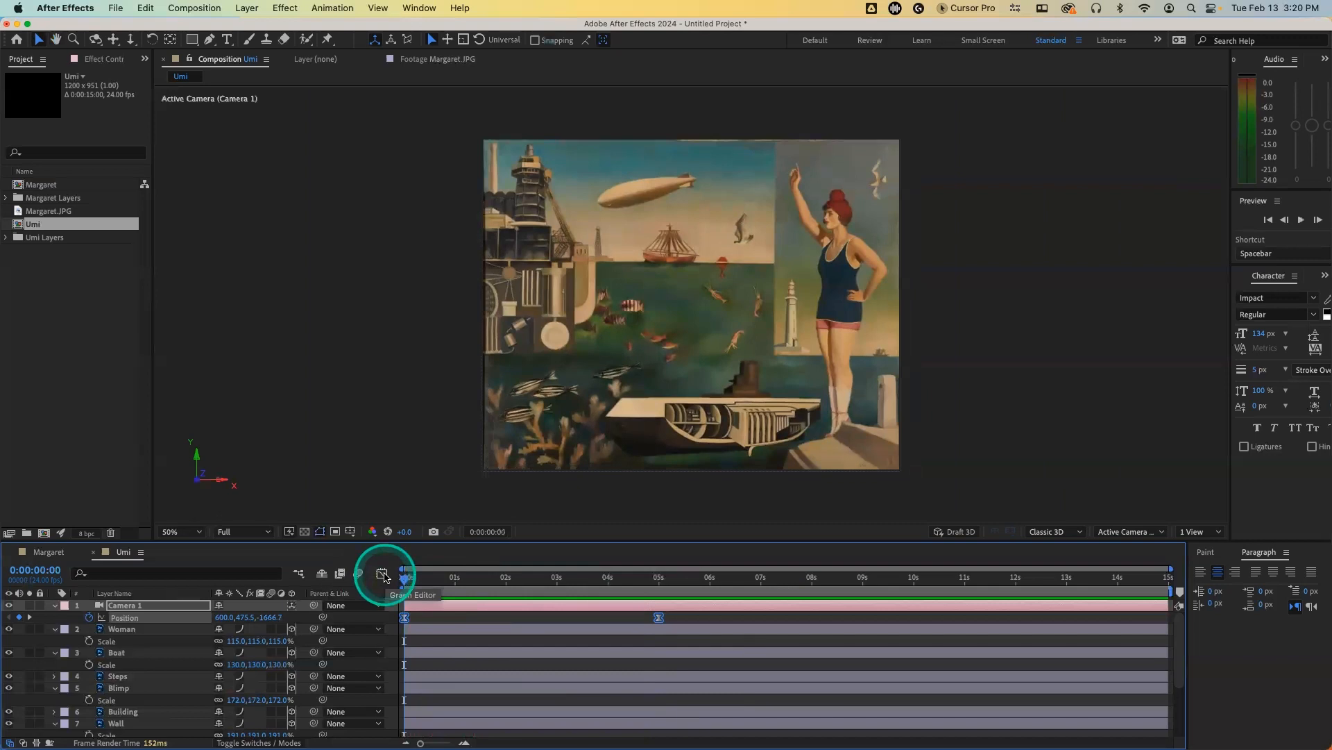
Step: Create a black solid at the full composition size of 1200 by 951 px
key(super+y)
click(620, 444)
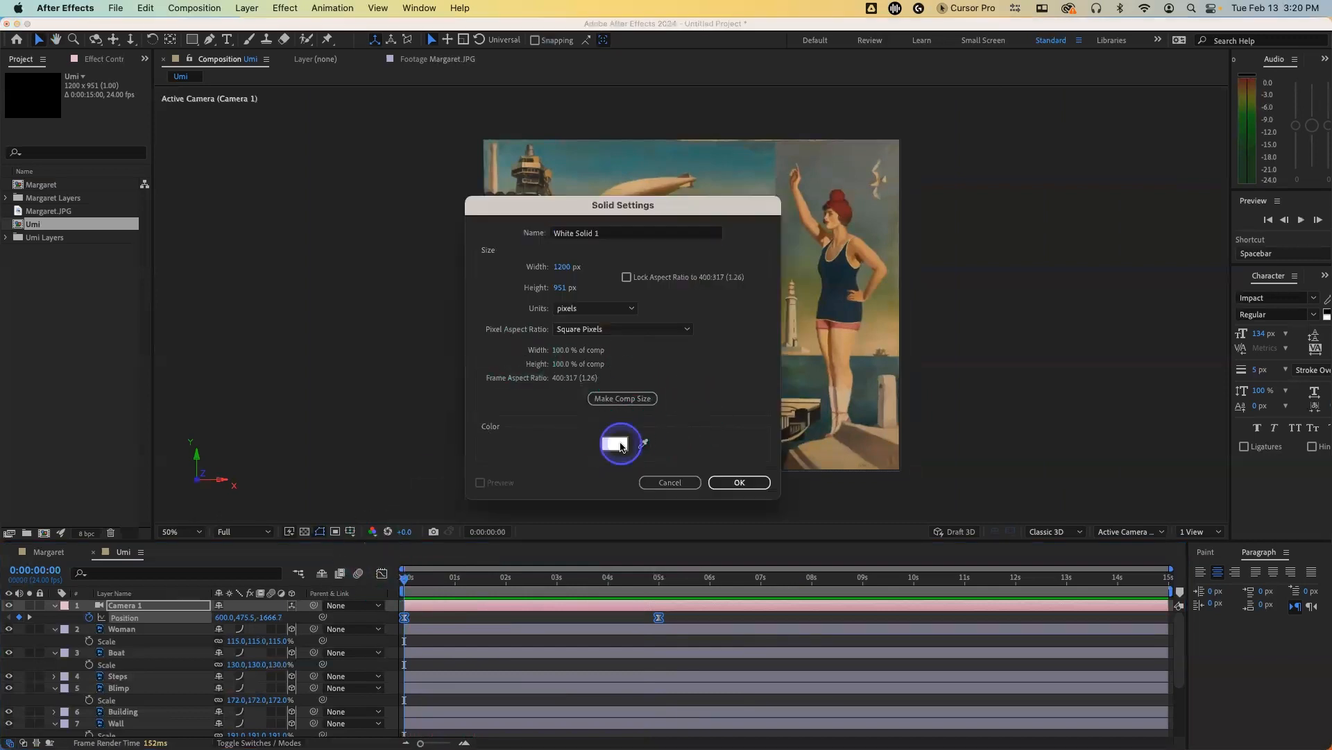
click(547, 439)
click(794, 307)
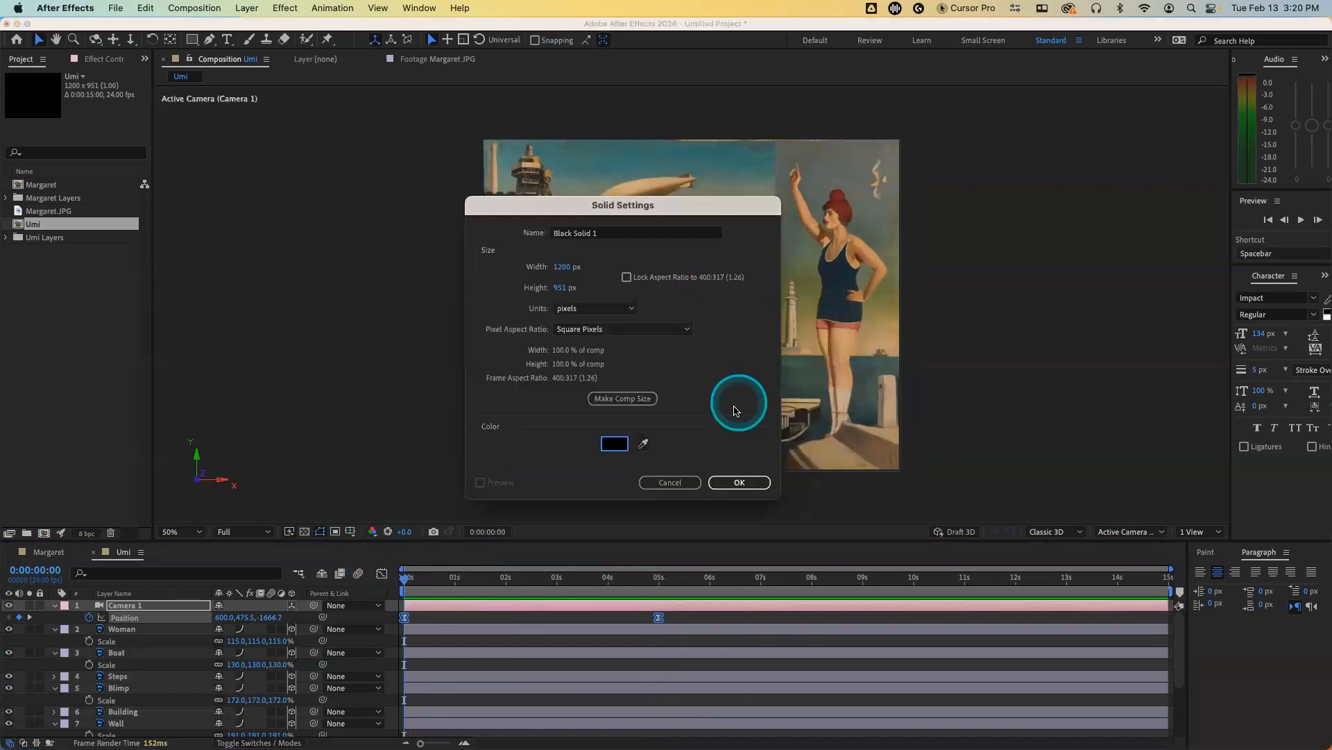
click(623, 398)
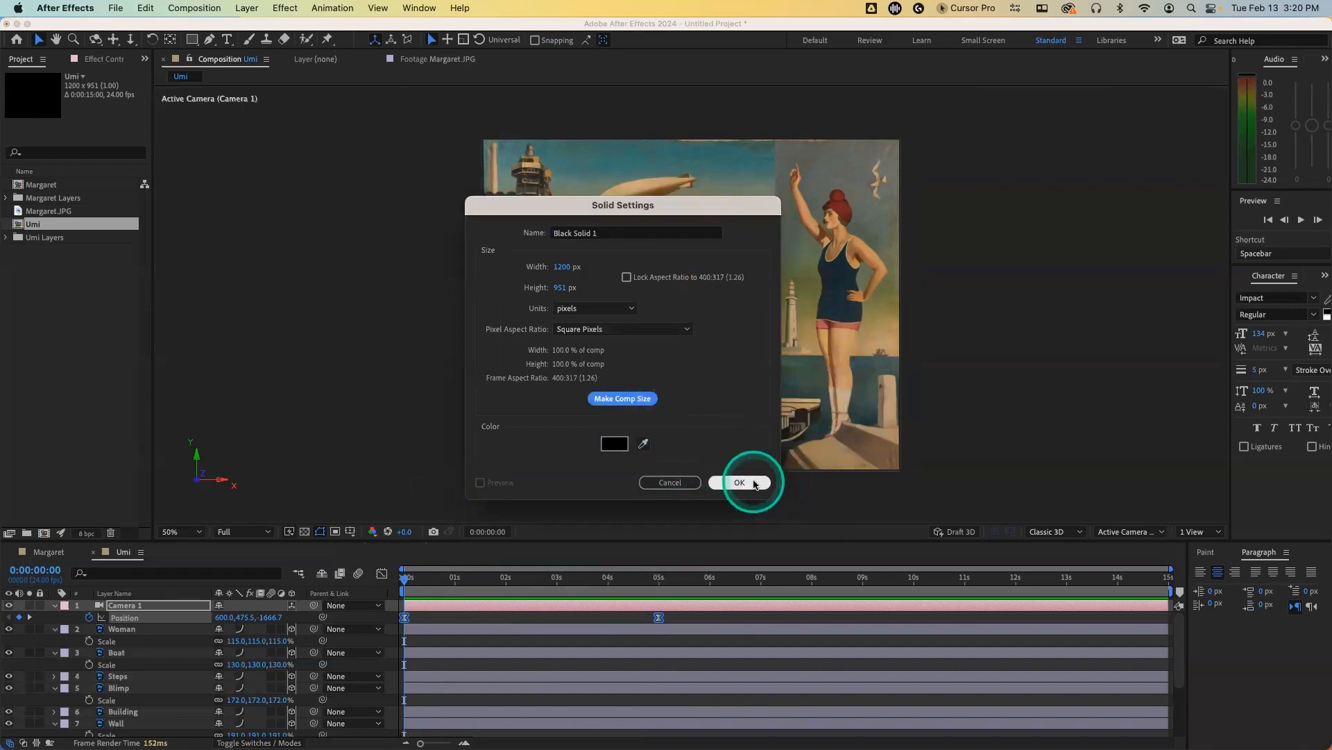
click(739, 482)
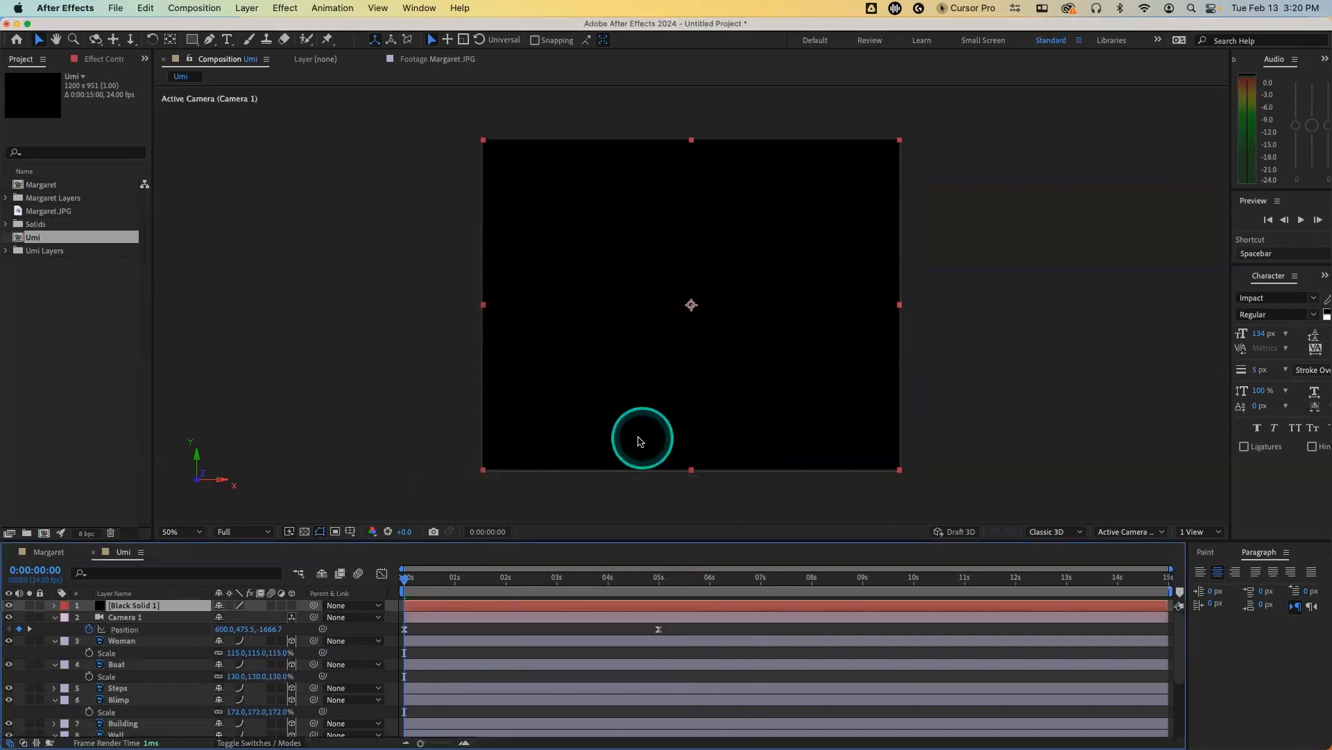
Step: Find the Fractal Noise effect and apply it to the black solid
click(1324, 276)
click(1220, 328)
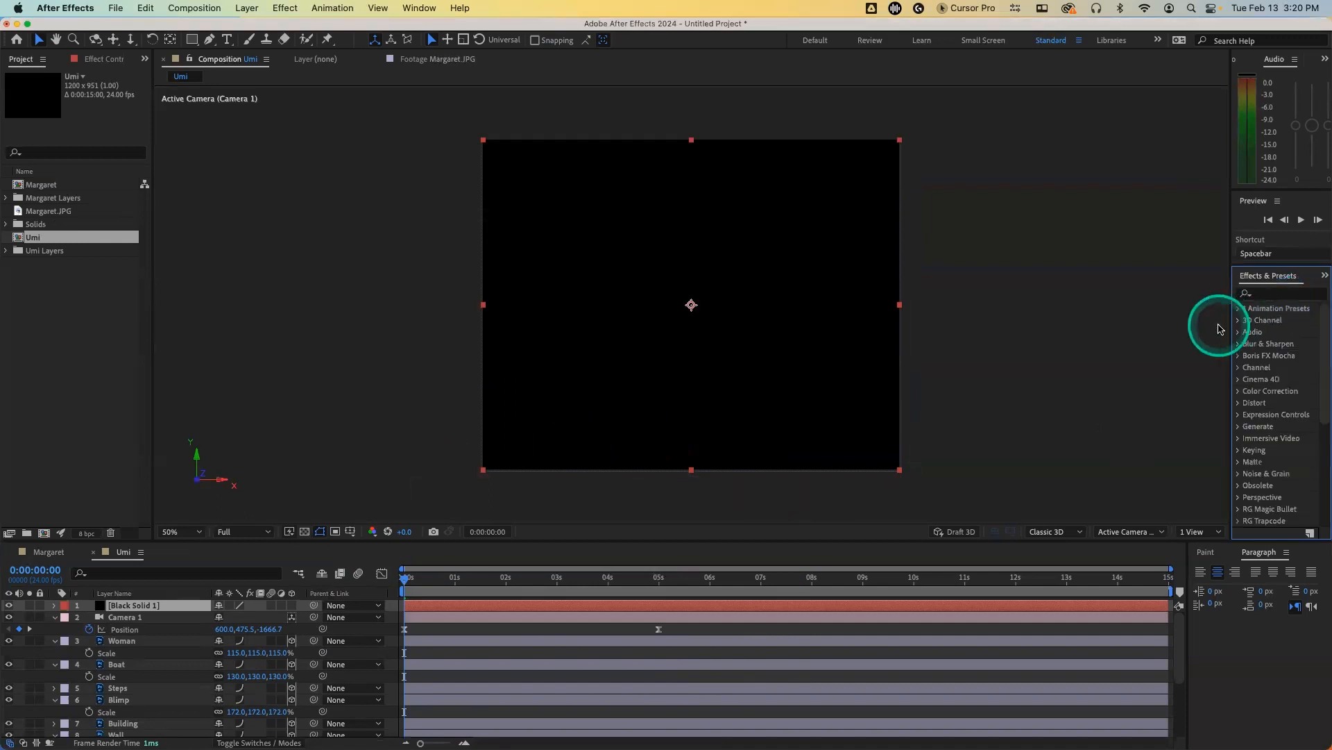
click(1280, 292)
text(fr)
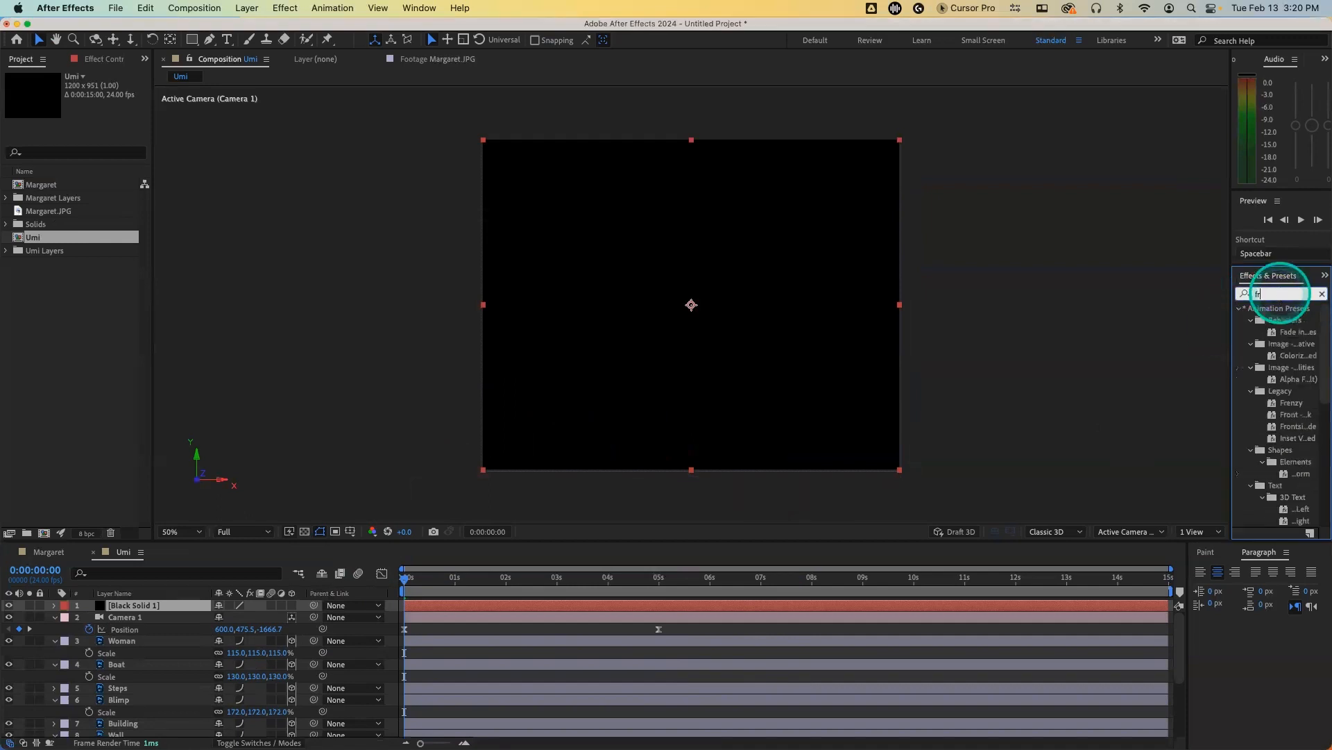
text(actal noi)
drag(1298, 343, 681, 349)
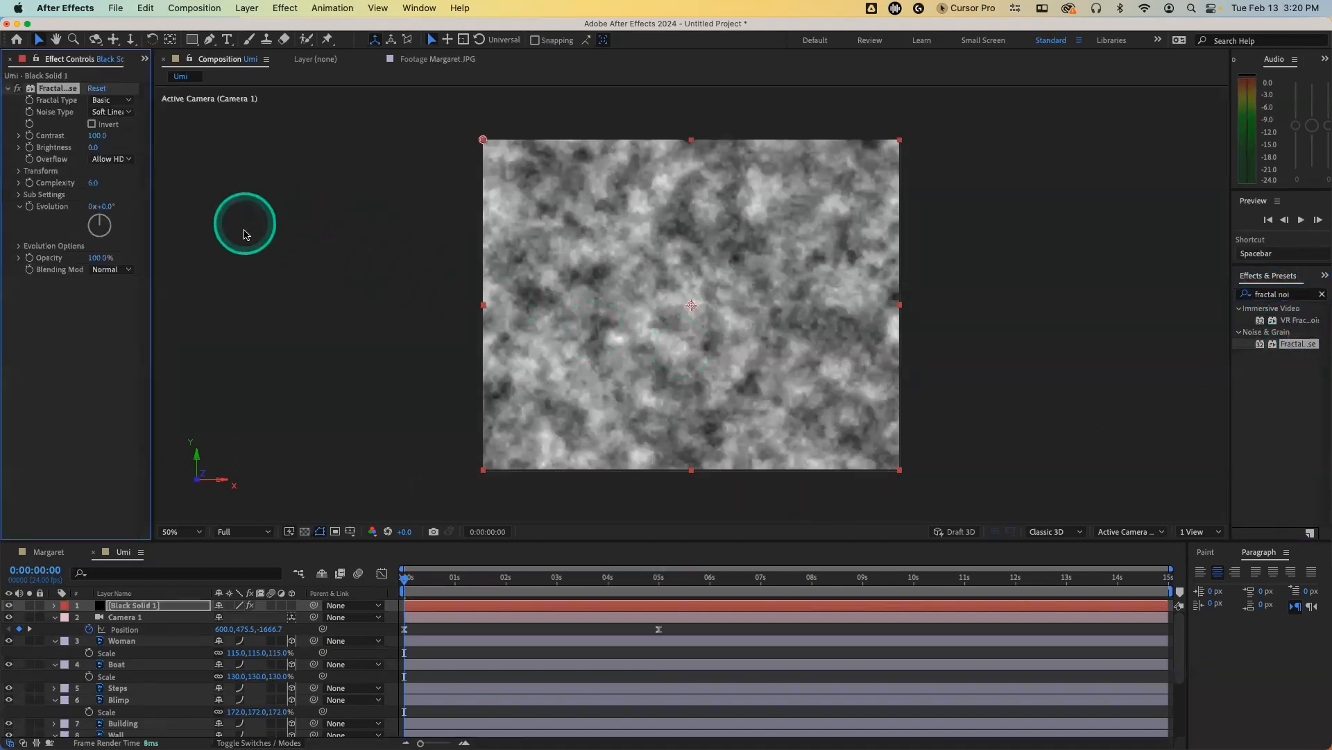
Step: Set the Fractal Noise scale to 259, contrast to 121 and brightness to -28
click(20, 170)
drag(101, 206, 154, 190)
click(96, 135)
text(121)
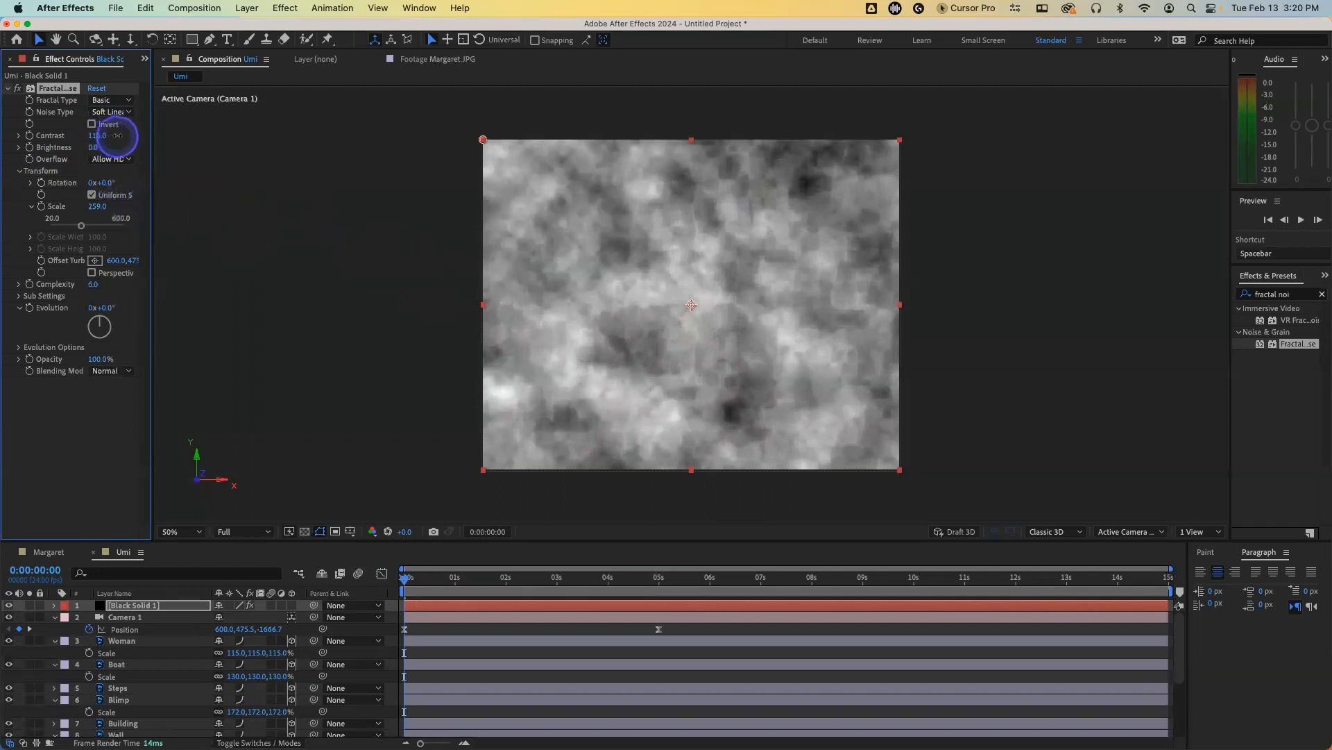
key(Tab)
text(-28)
key(Return)
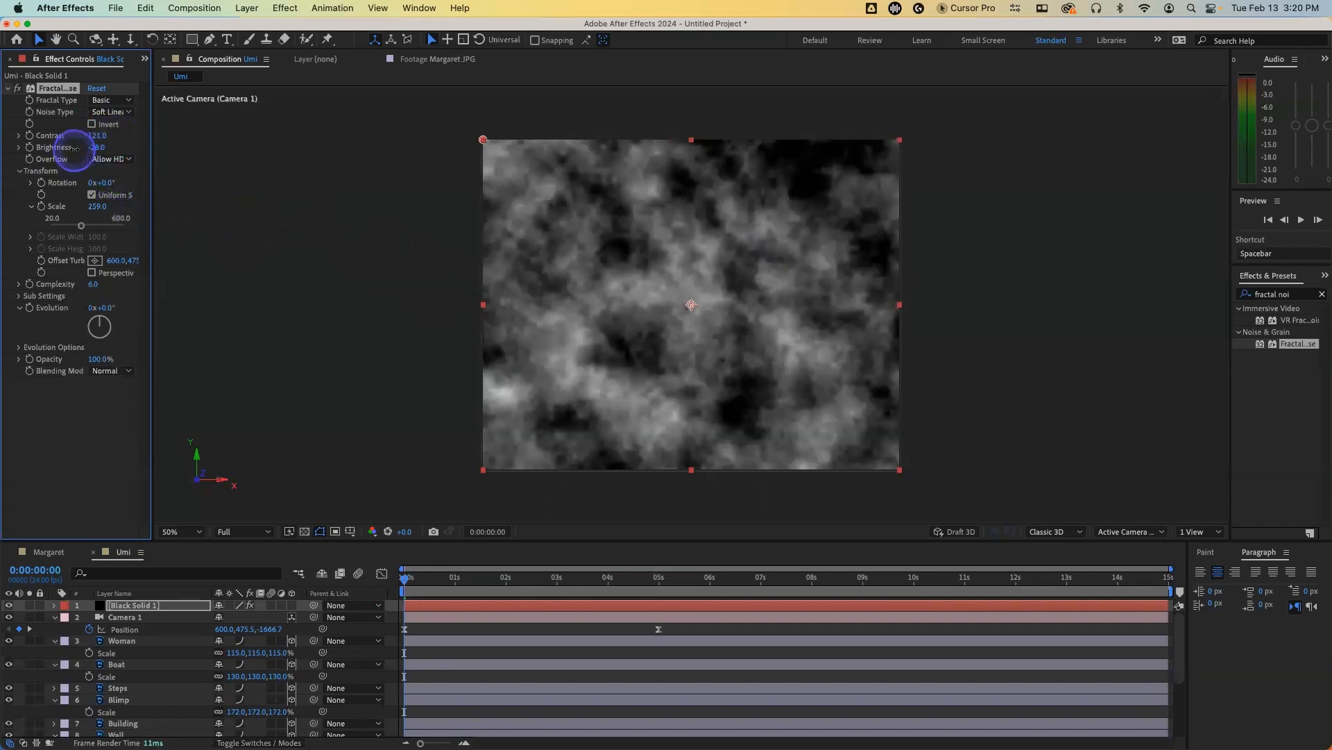
Step: Animate the noise's Evolution with the expression time*150 and preview the motion
alt+click(29, 309)
text(time)
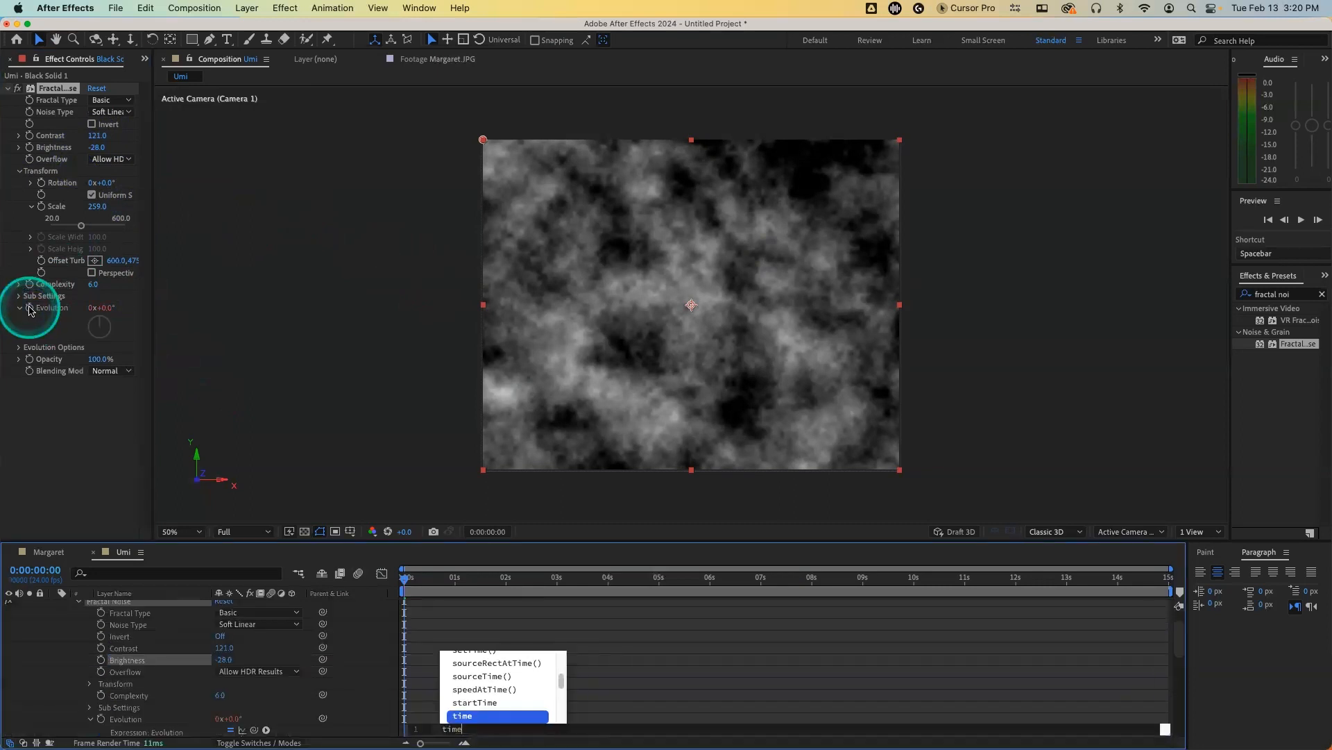
text(*)
key(KP_Enter)
key(space)
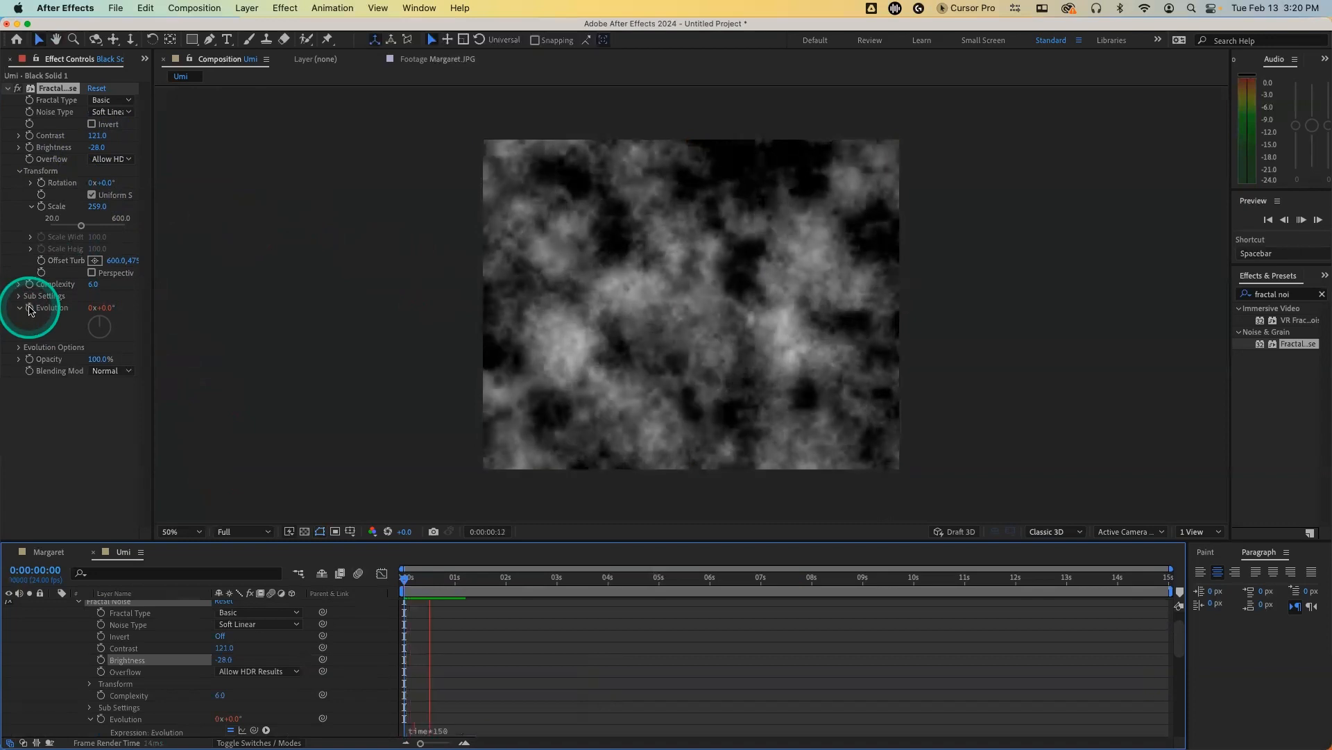
key(space)
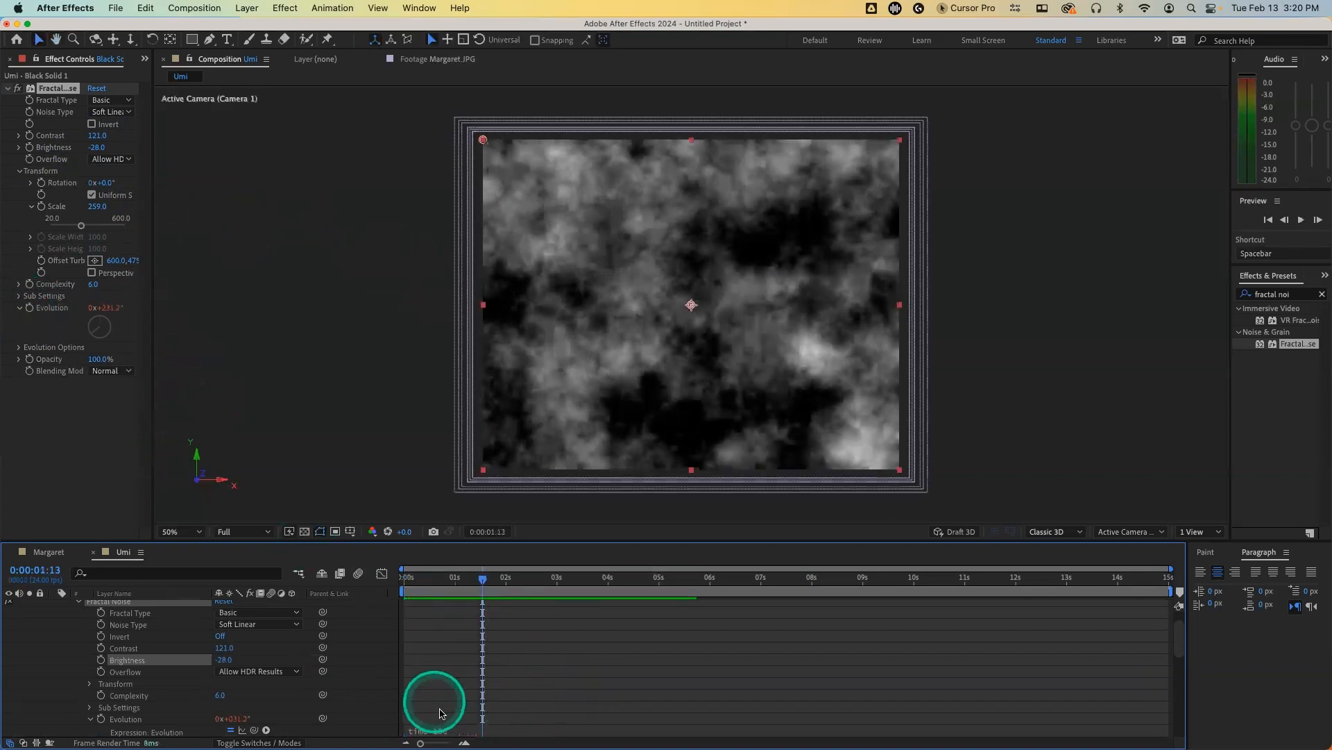
Step: Slow the Evolution expression to time*50 and preview the noise from the start
click(442, 729)
click(500, 729)
key(KP_Enter)
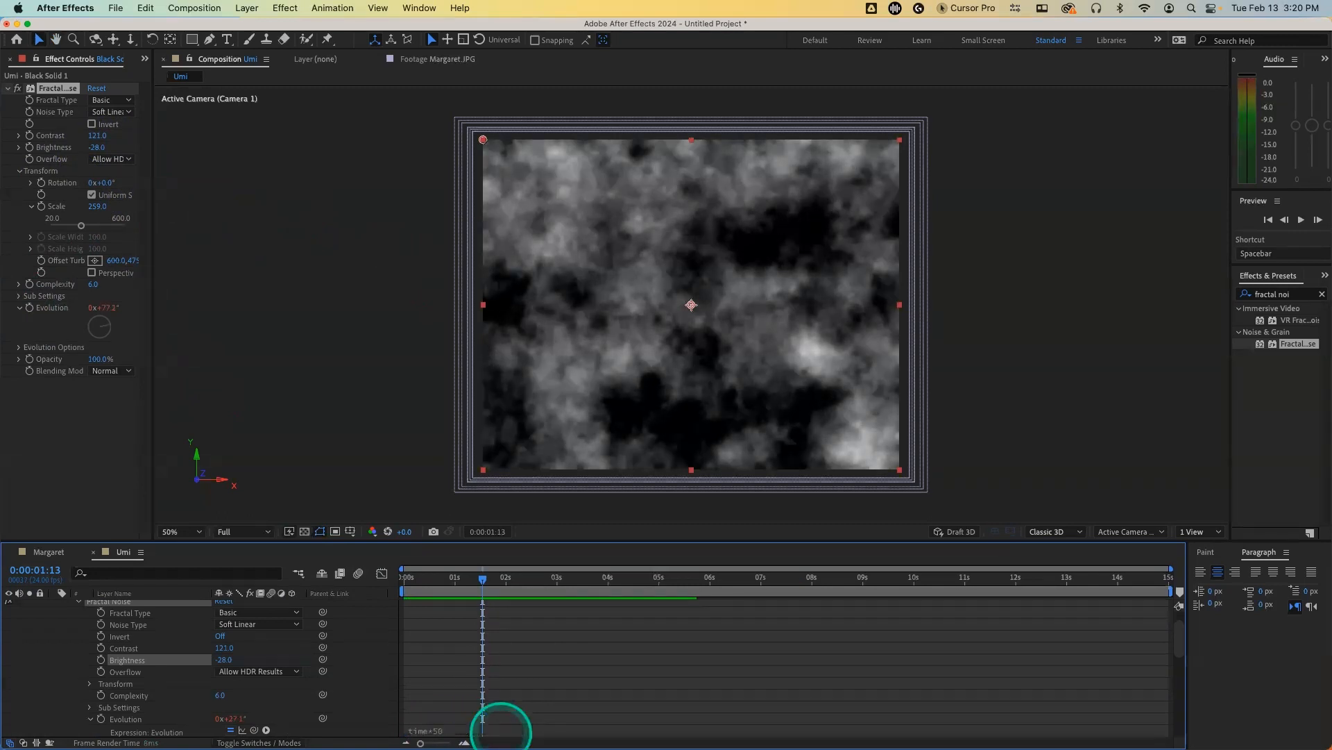
click(417, 577)
click(402, 578)
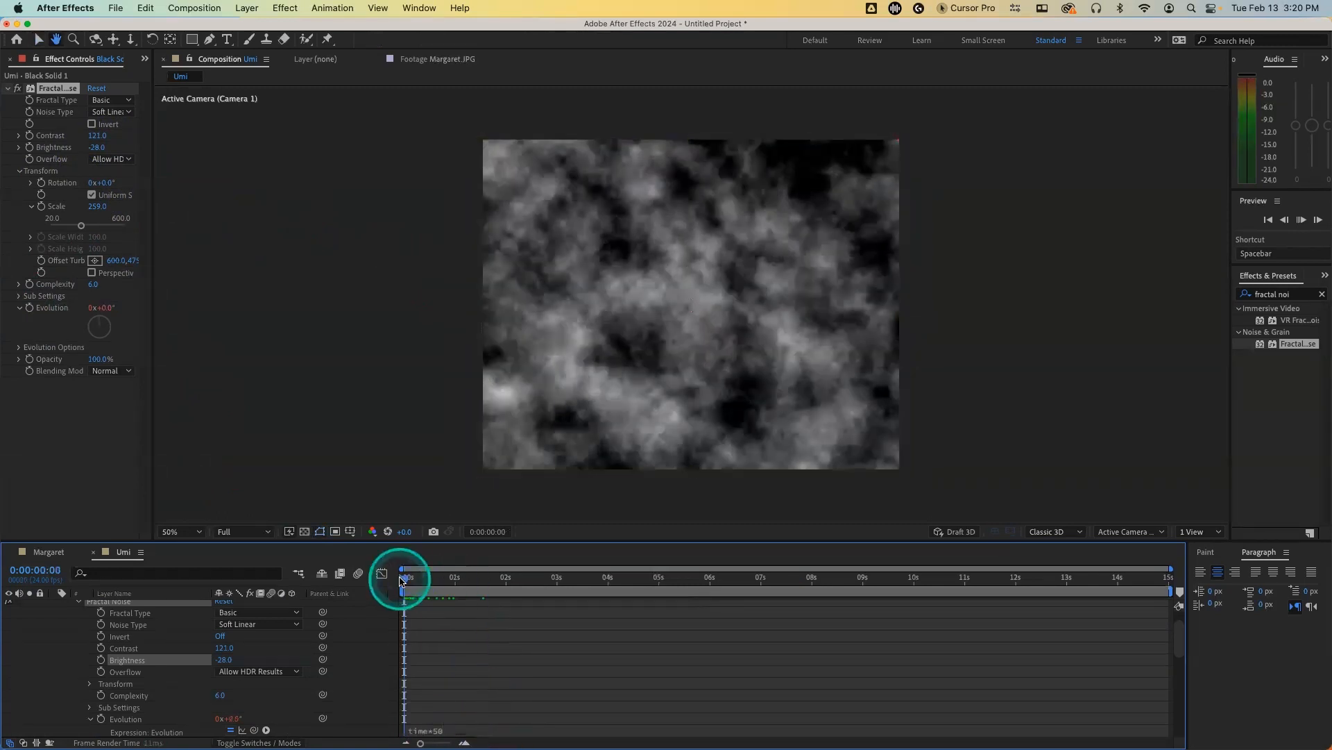
key(space)
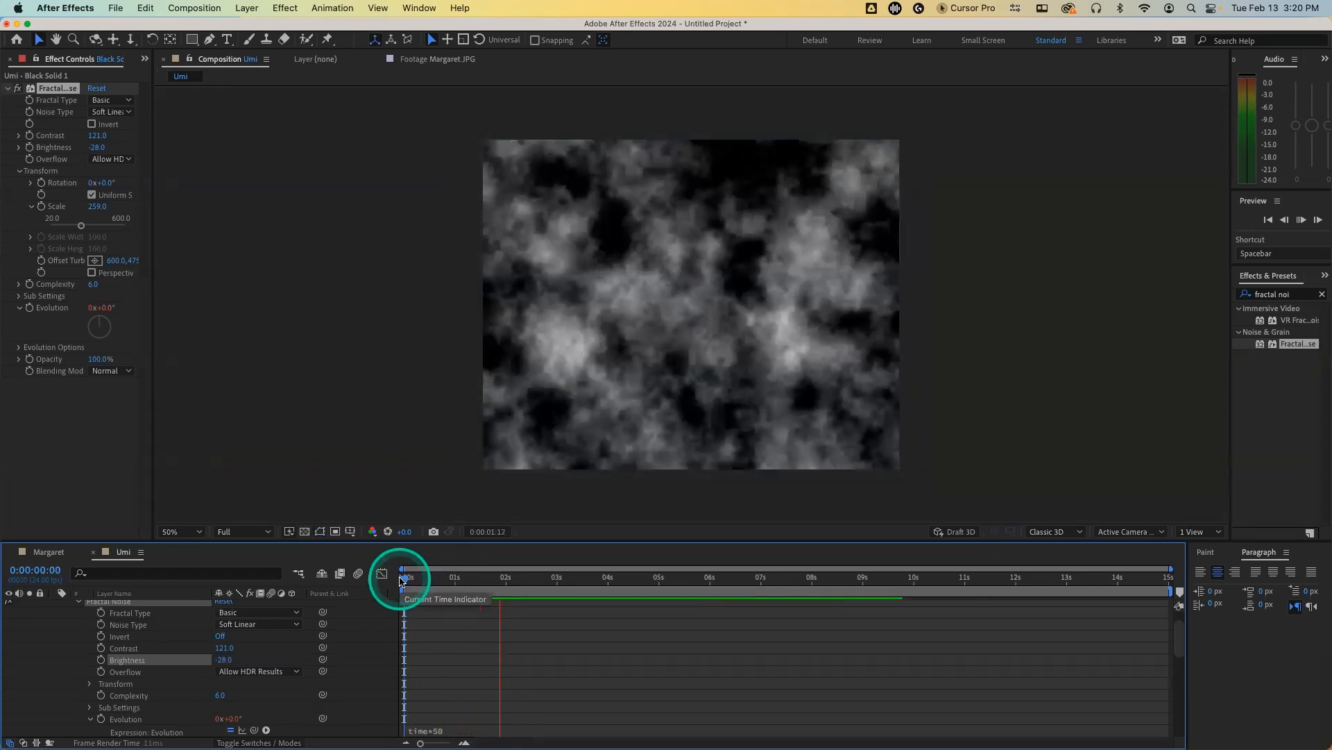
click(164, 632)
Step: Add an elliptical mask filling the black solid and set its mode to Subtract
scroll(163, 628, up, 3)
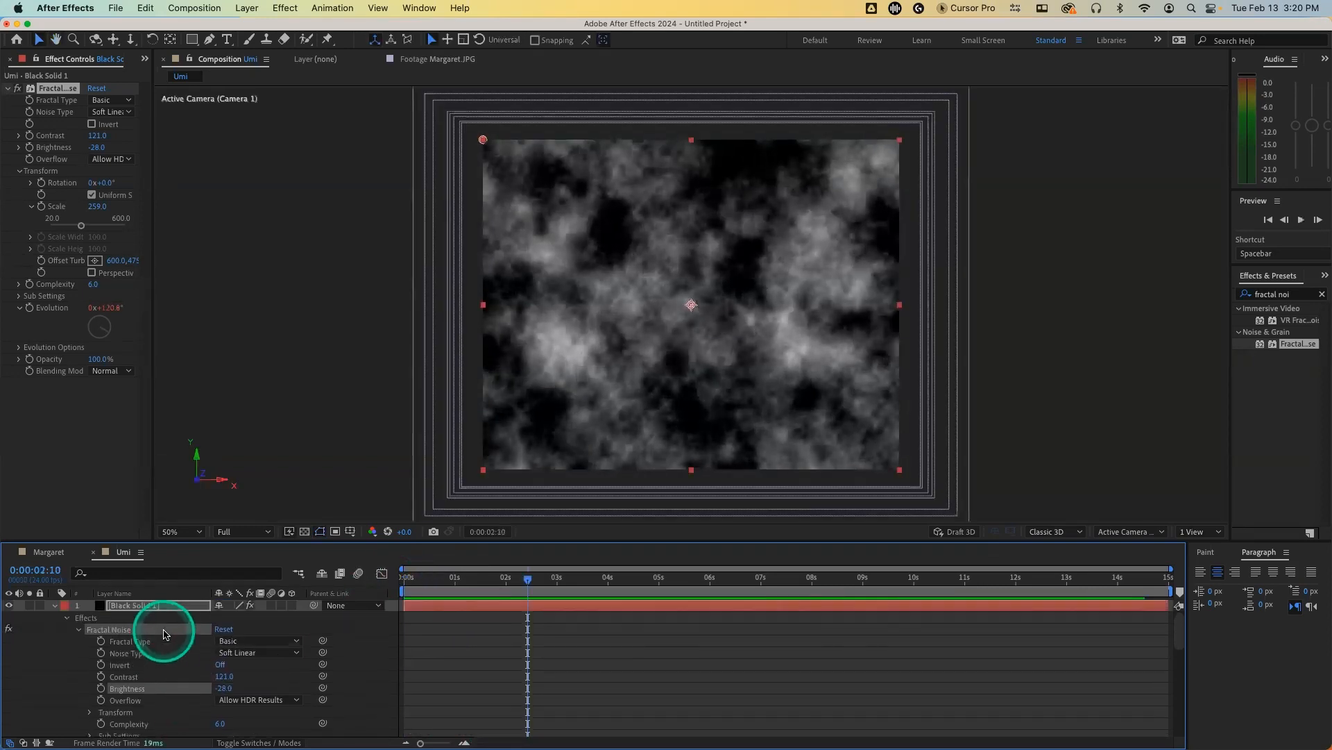
click(164, 605)
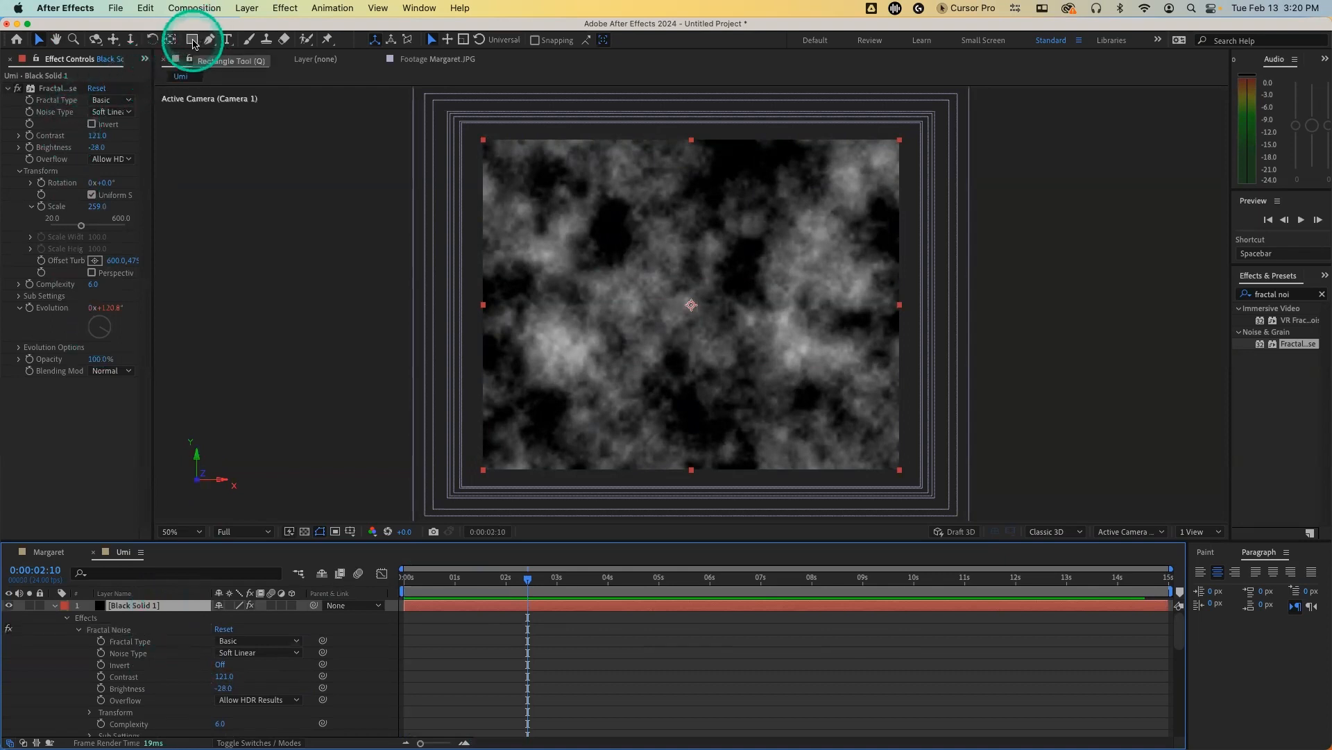
drag(193, 43, 220, 66)
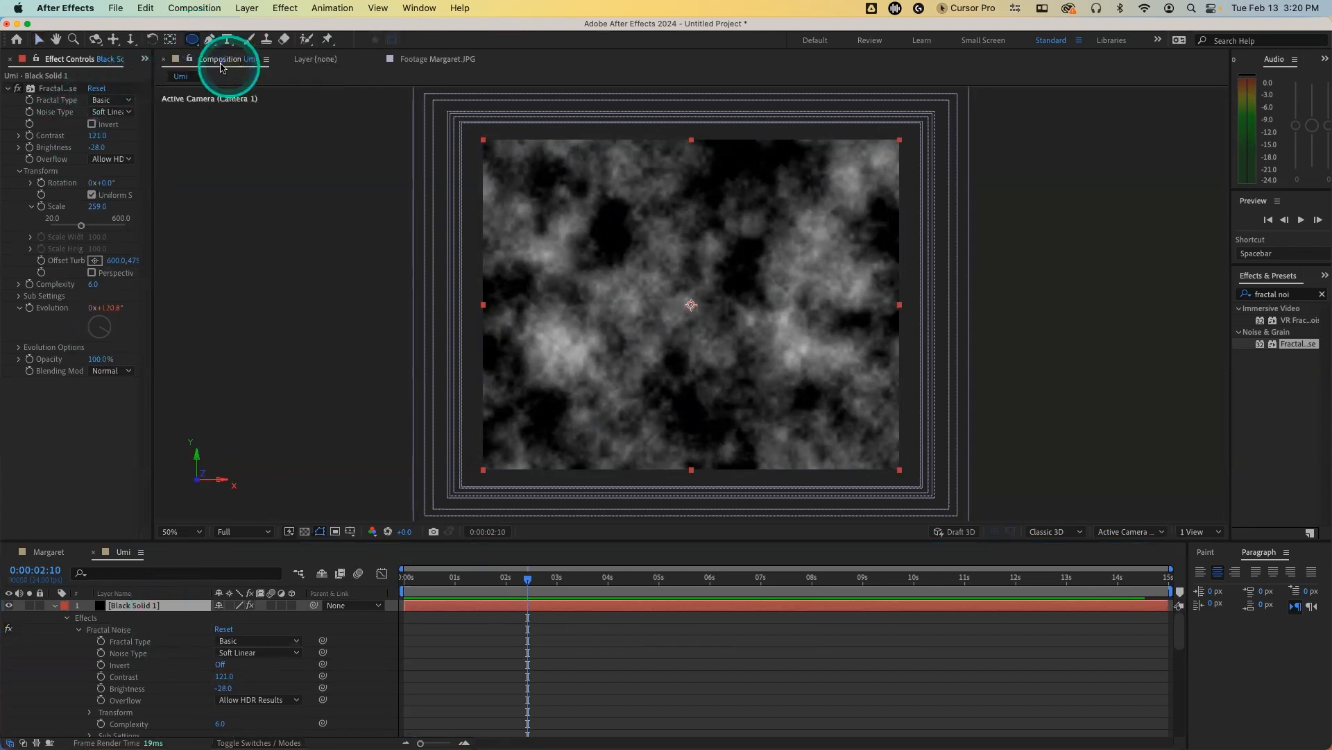
double_click(192, 40)
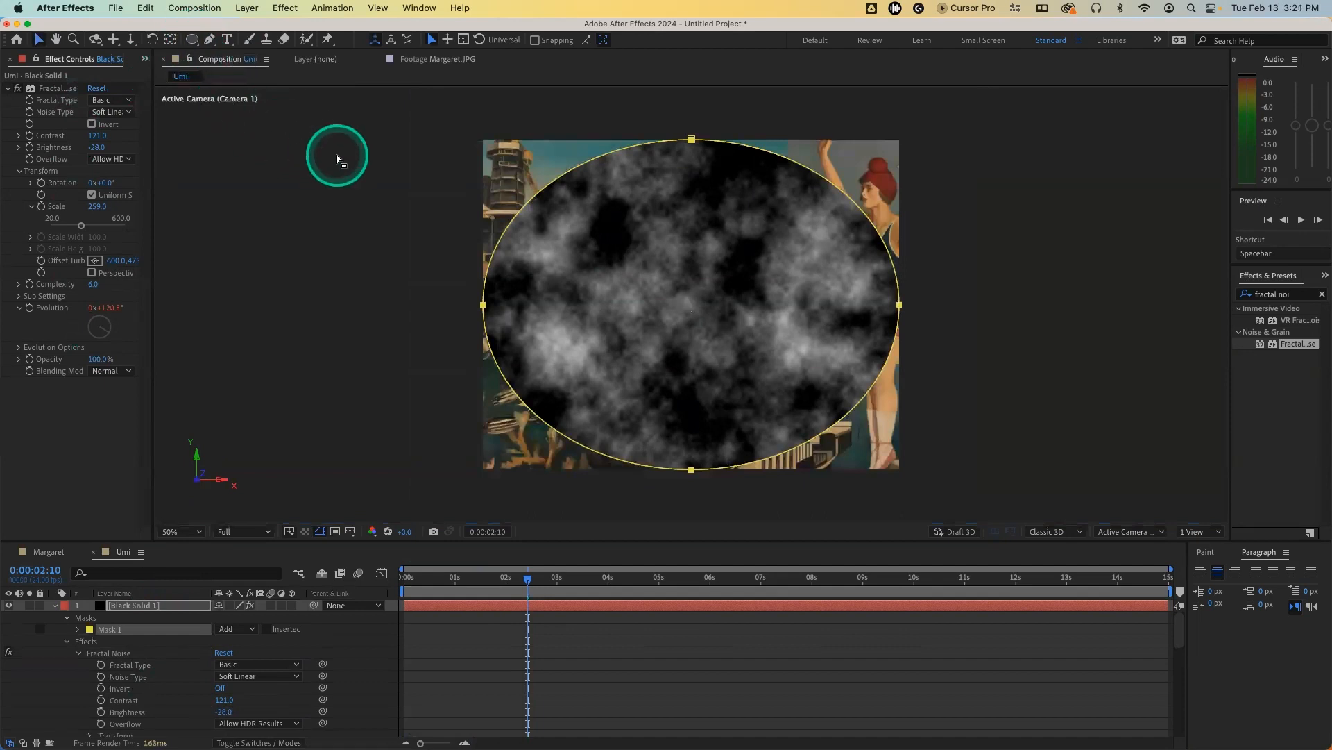
click(244, 631)
click(261, 674)
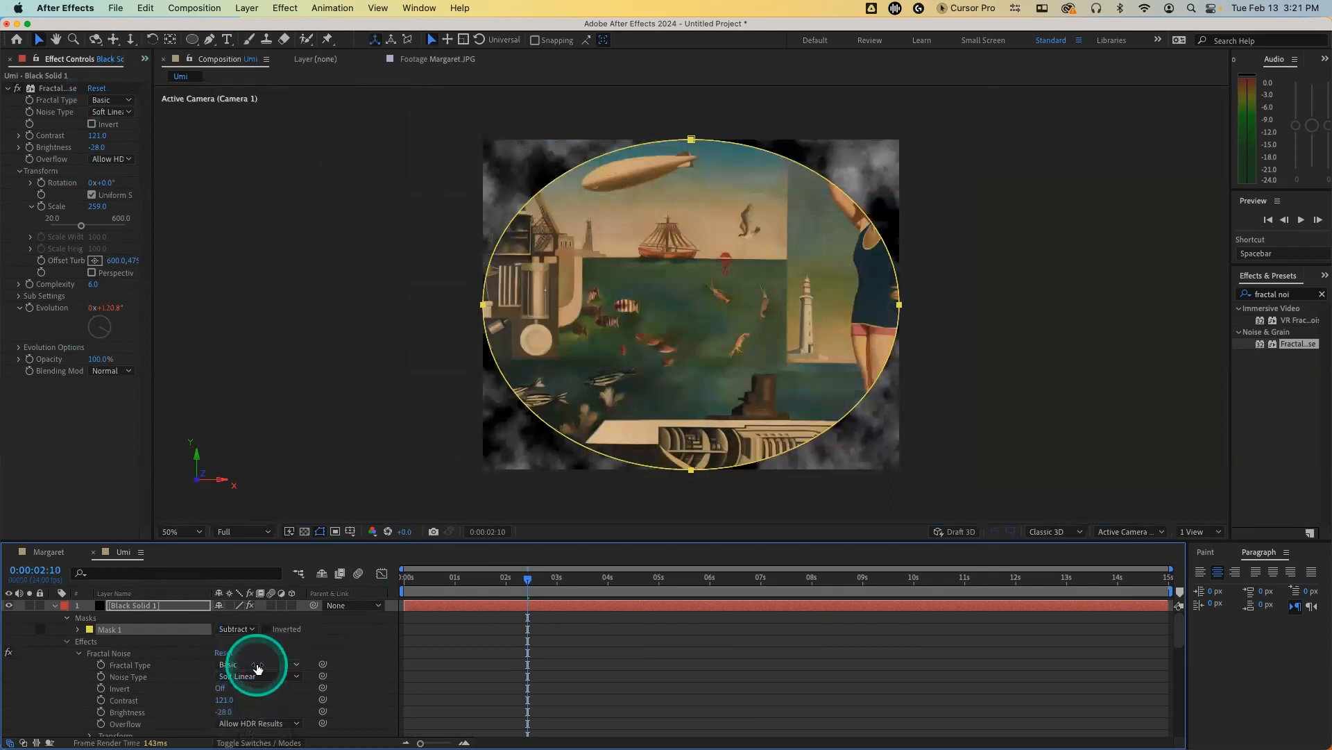
Step: Feather the solid's mask by 143 pixels and make the solid a 3D layer
key(u)
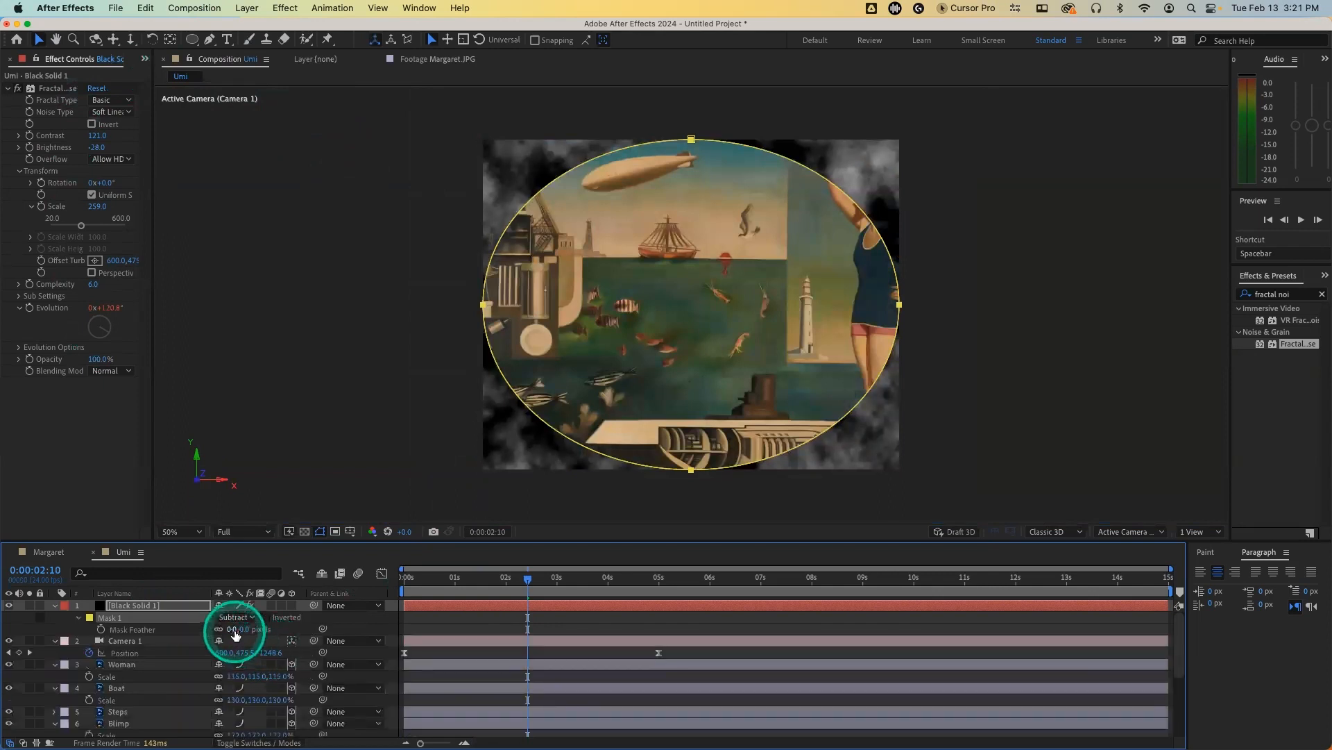
drag(235, 629, 309, 630)
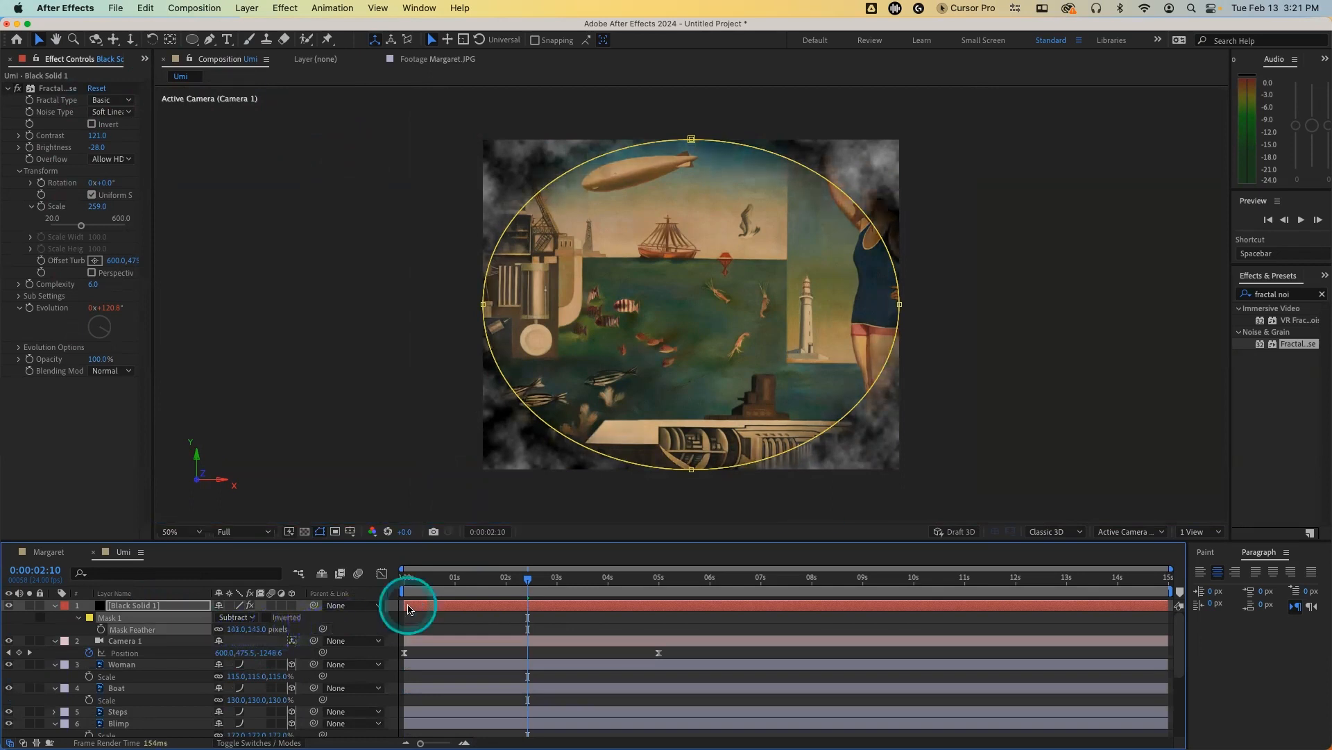
drag(433, 582, 407, 574)
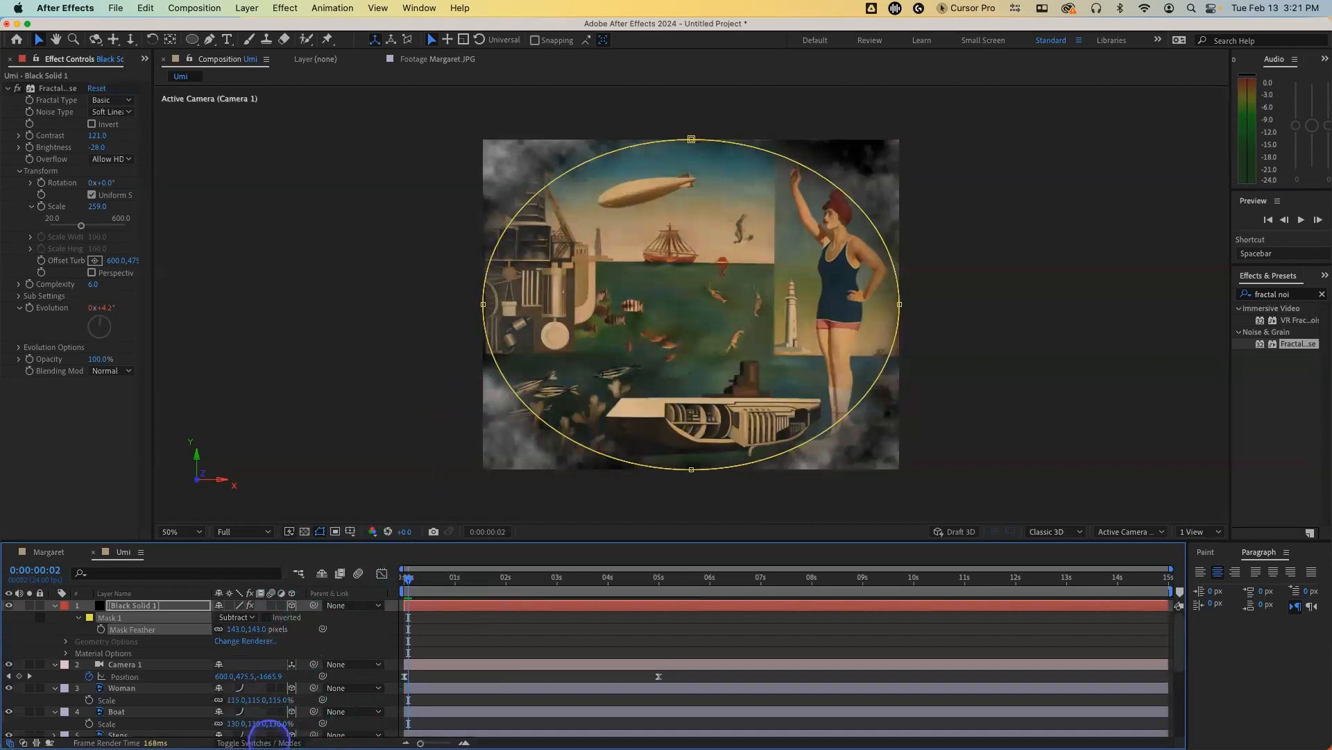
Step: Try the Add blending mode on the black solid with its opacity lowered to 53%
click(269, 740)
click(248, 605)
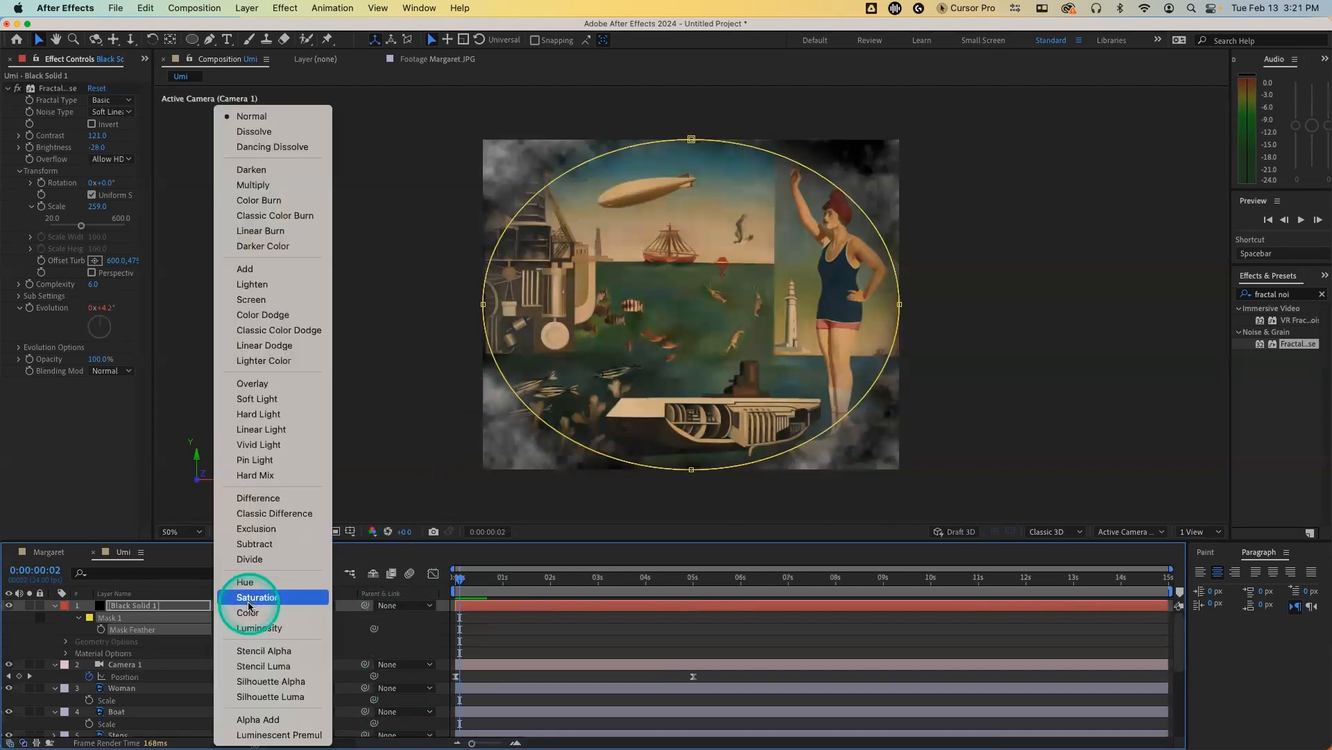
click(281, 269)
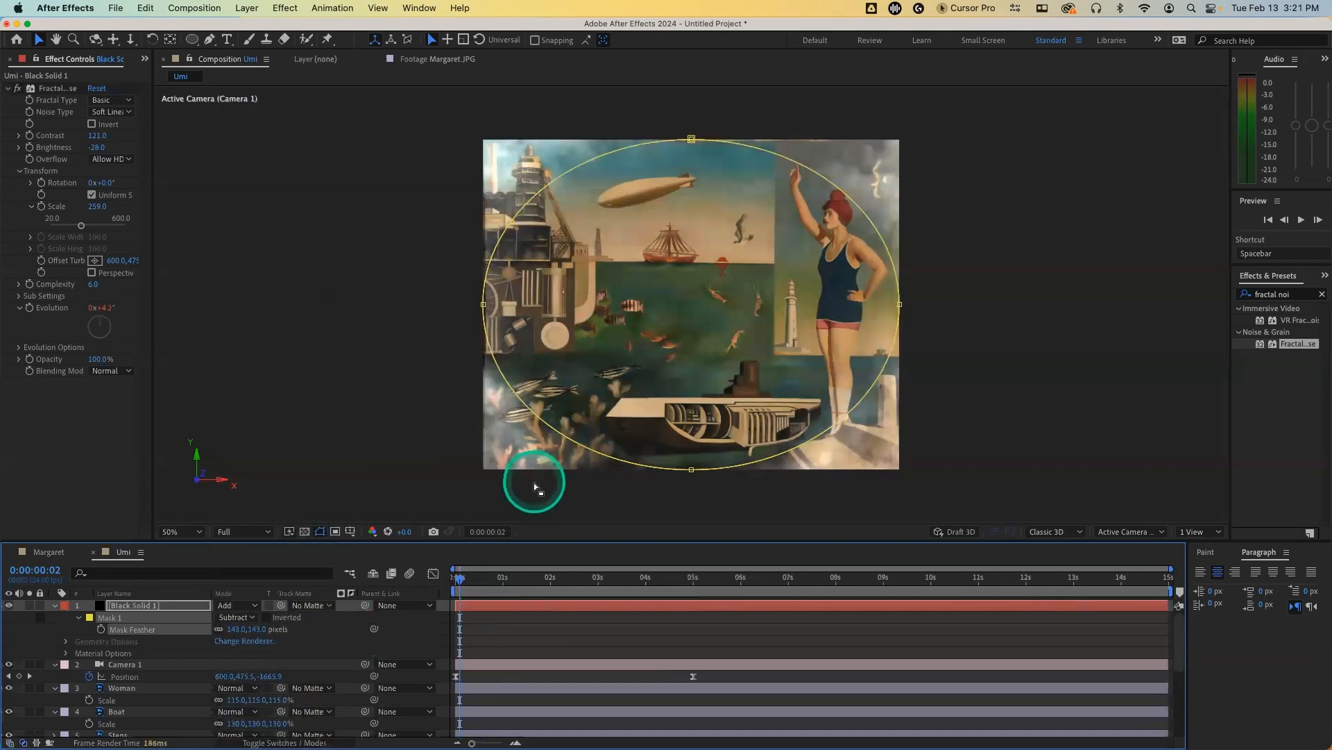
key(t)
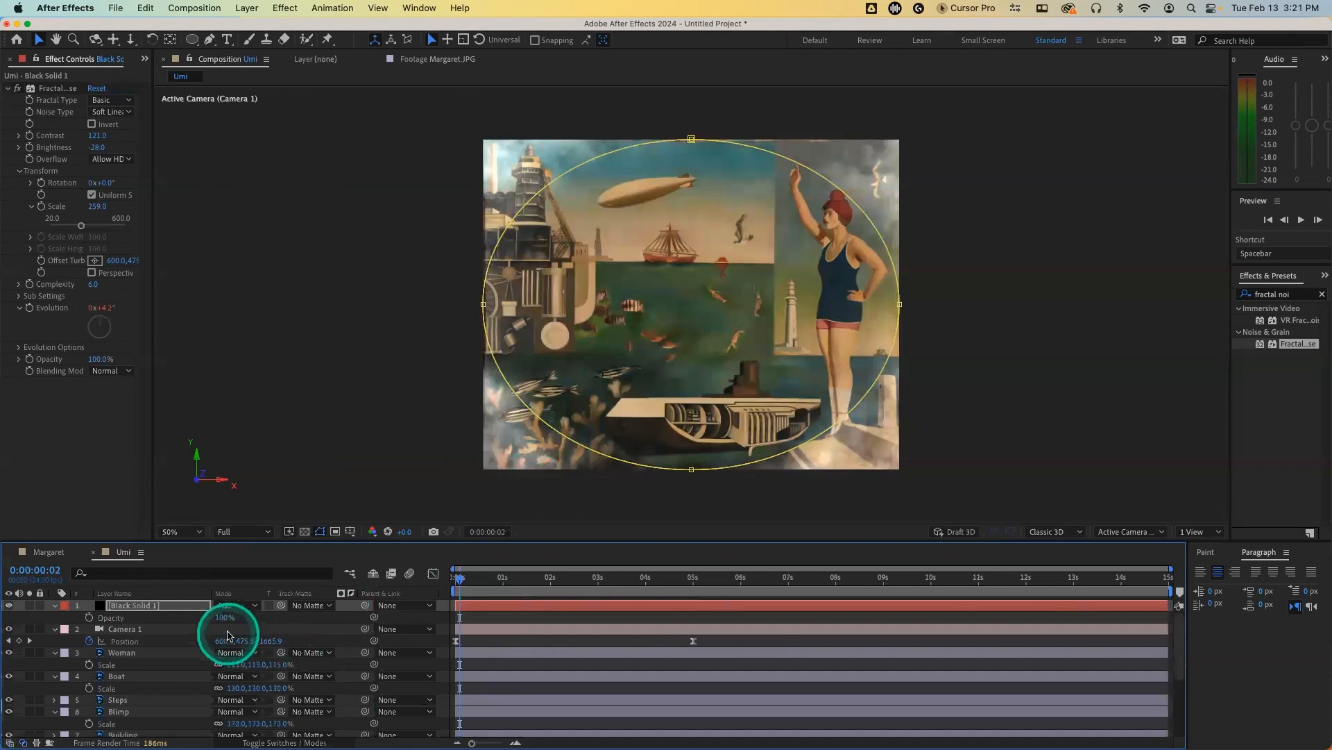
drag(221, 617, 194, 616)
click(522, 589)
Step: Set the black solid's blending mode to Screen and its opacity to 65%
click(235, 605)
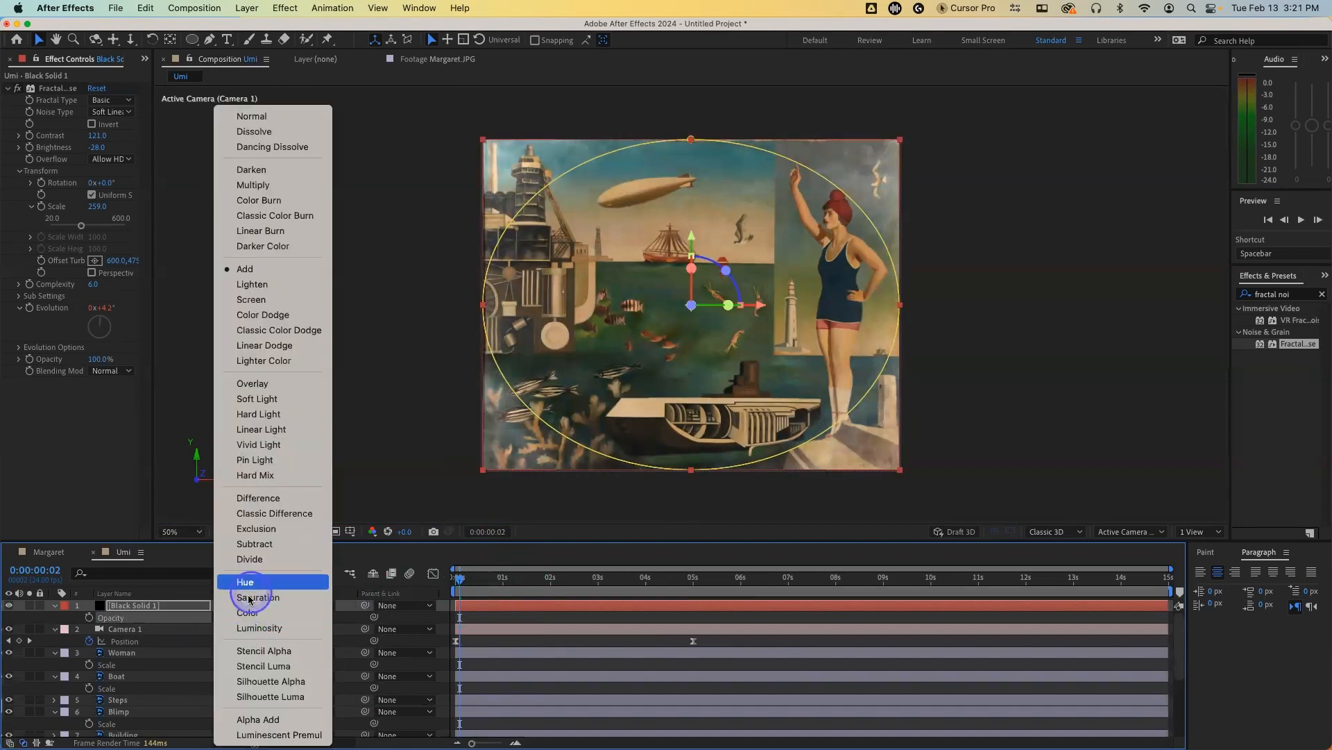
click(271, 299)
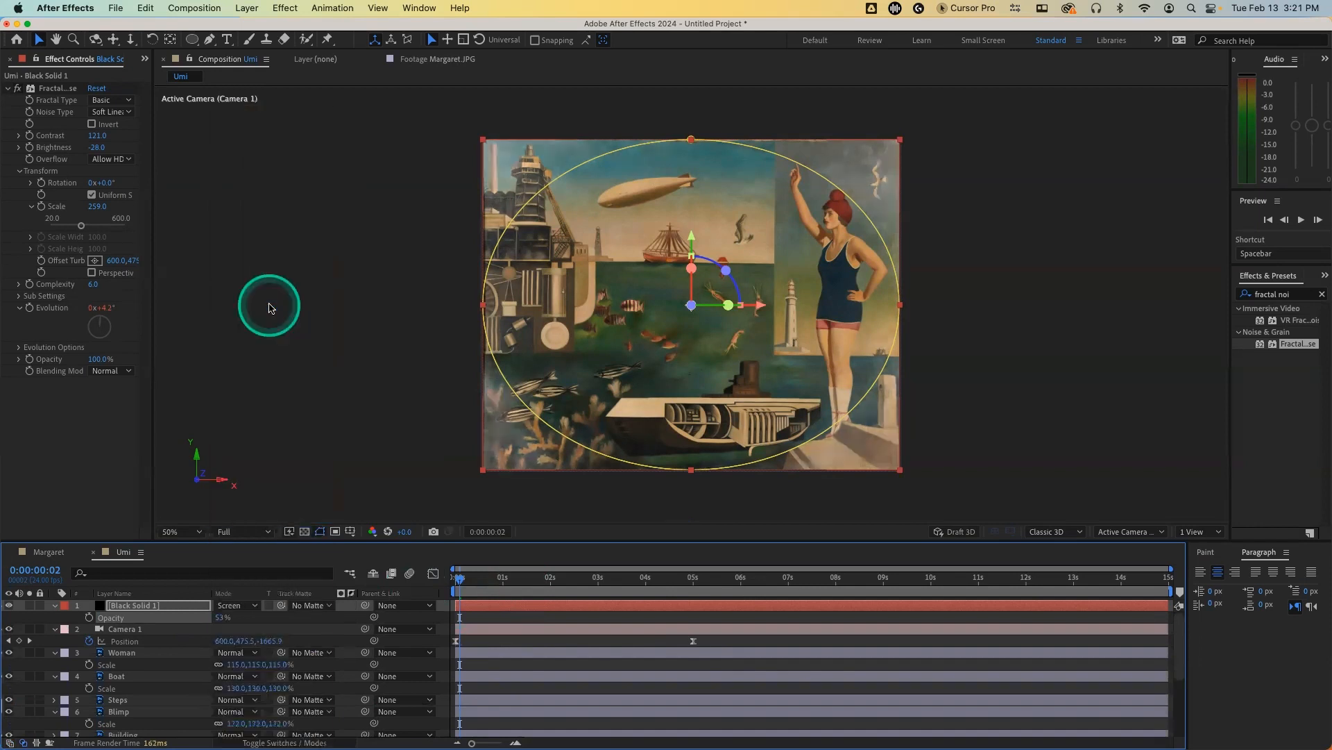
drag(274, 620, 259, 620)
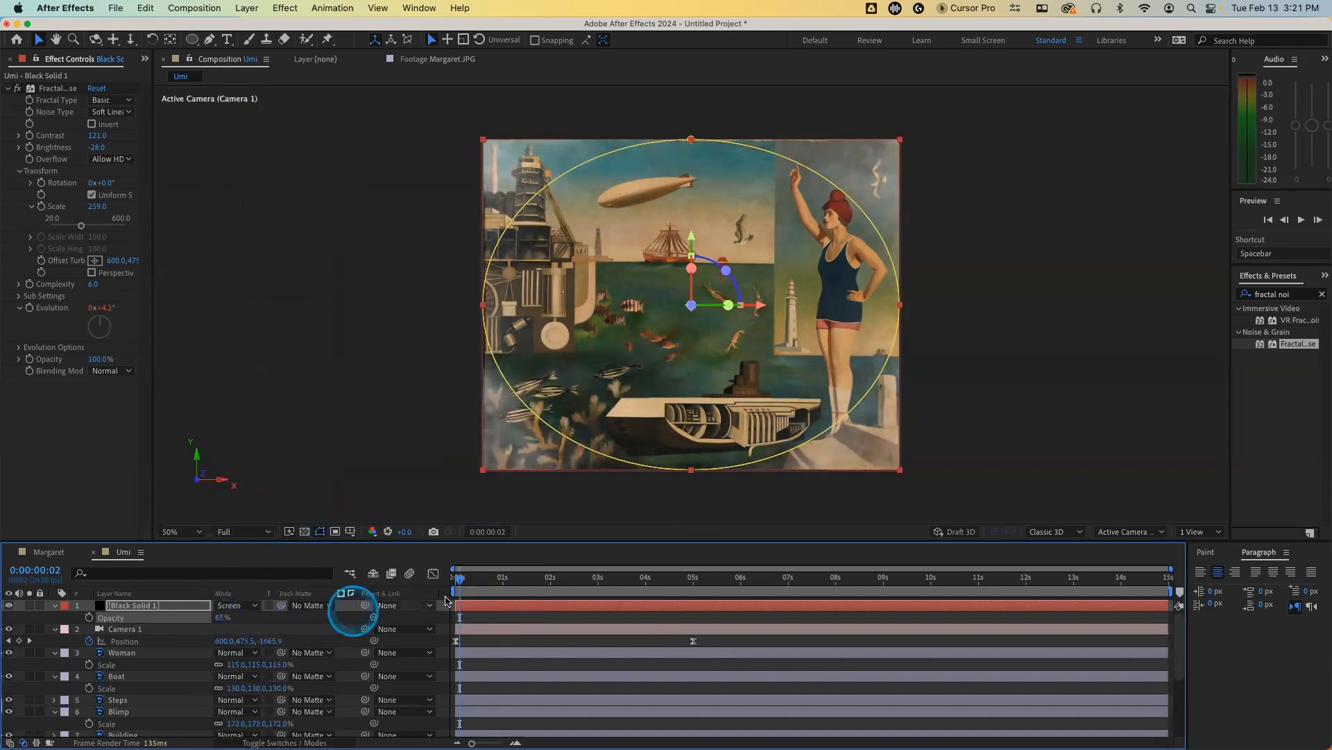
Step: Preview the camera move with the fog overlay from the start and return to the first frame
drag(491, 588, 438, 578)
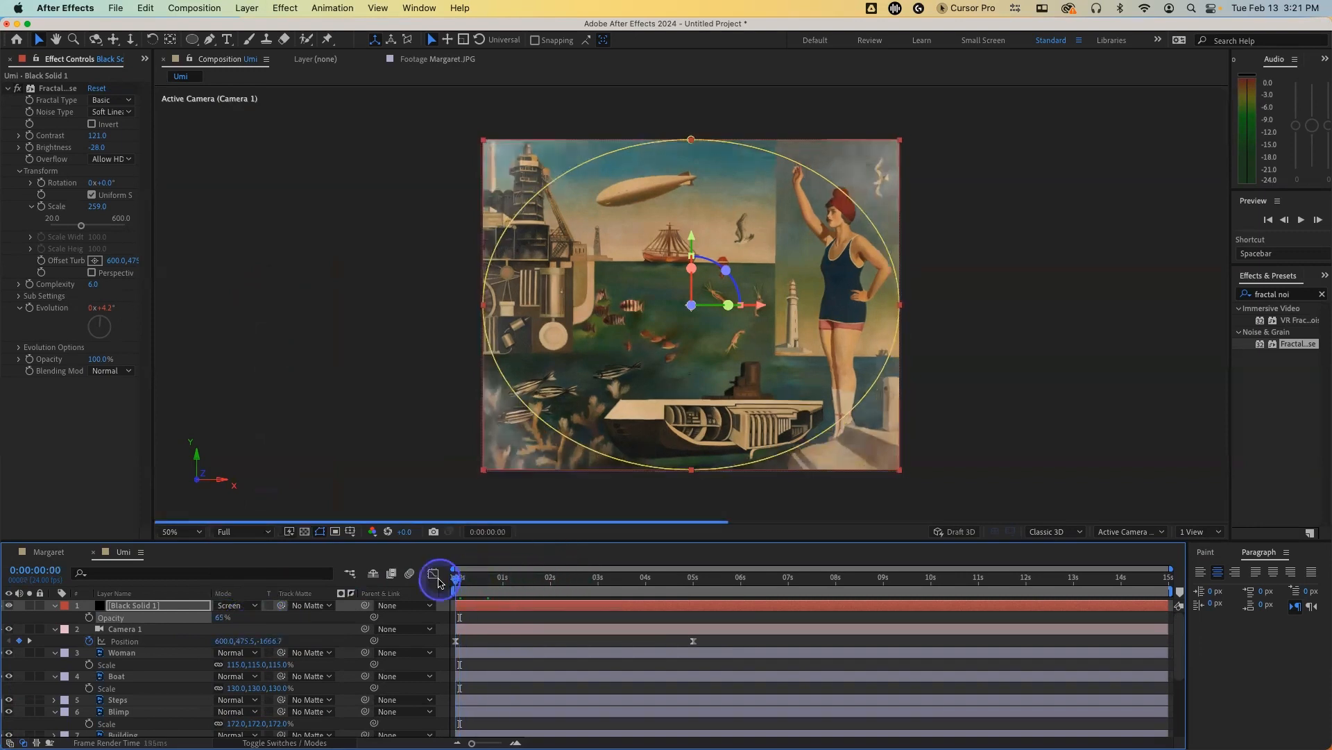
click(354, 452)
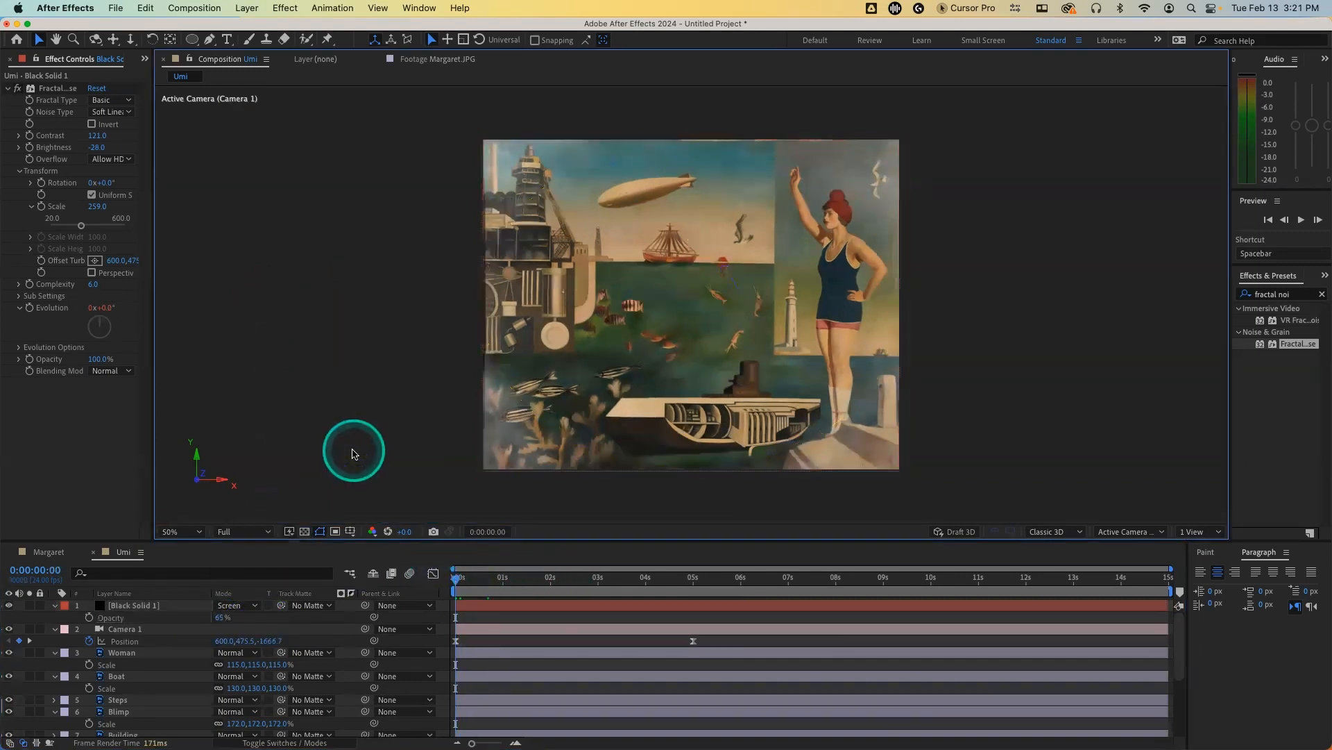
key(space)
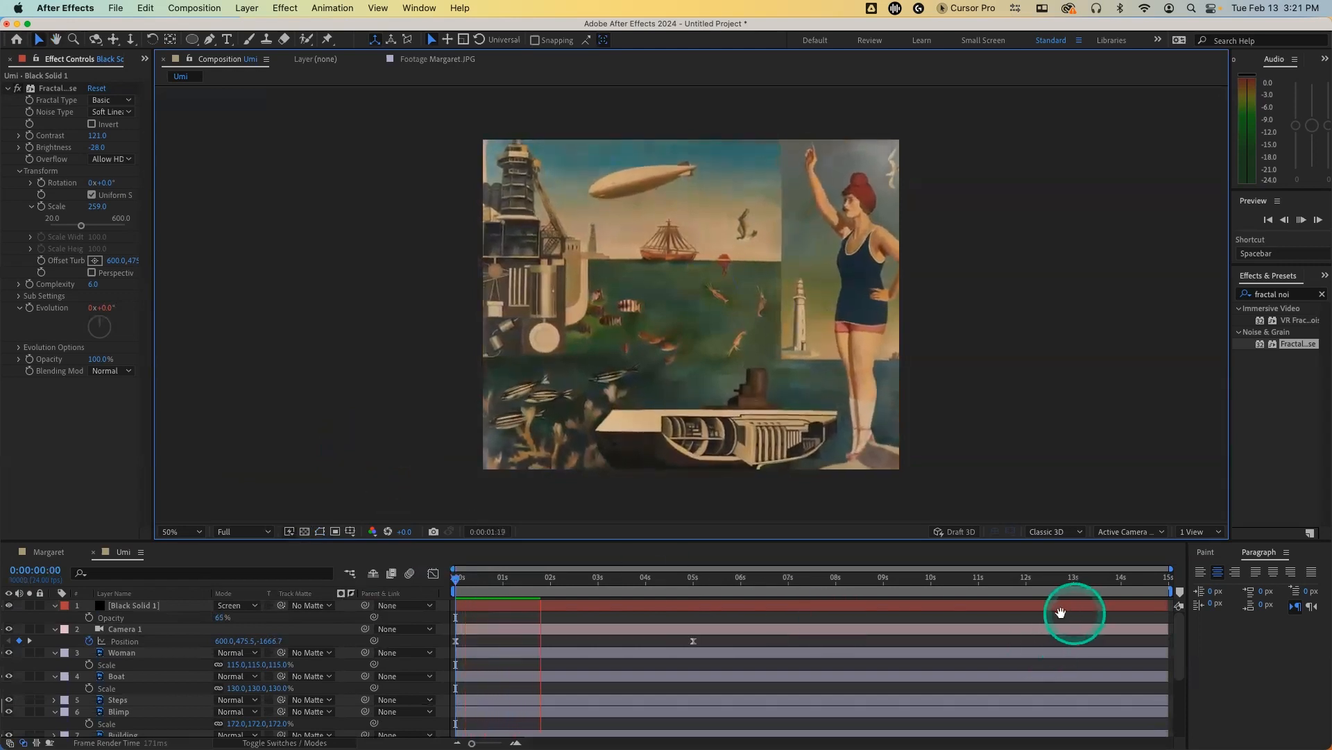
key(space)
click(472, 579)
drag(472, 583, 395, 574)
Step: Show all mask properties of the black solid and set the mask expansion to about -140 pixels
key(u)
key(u)
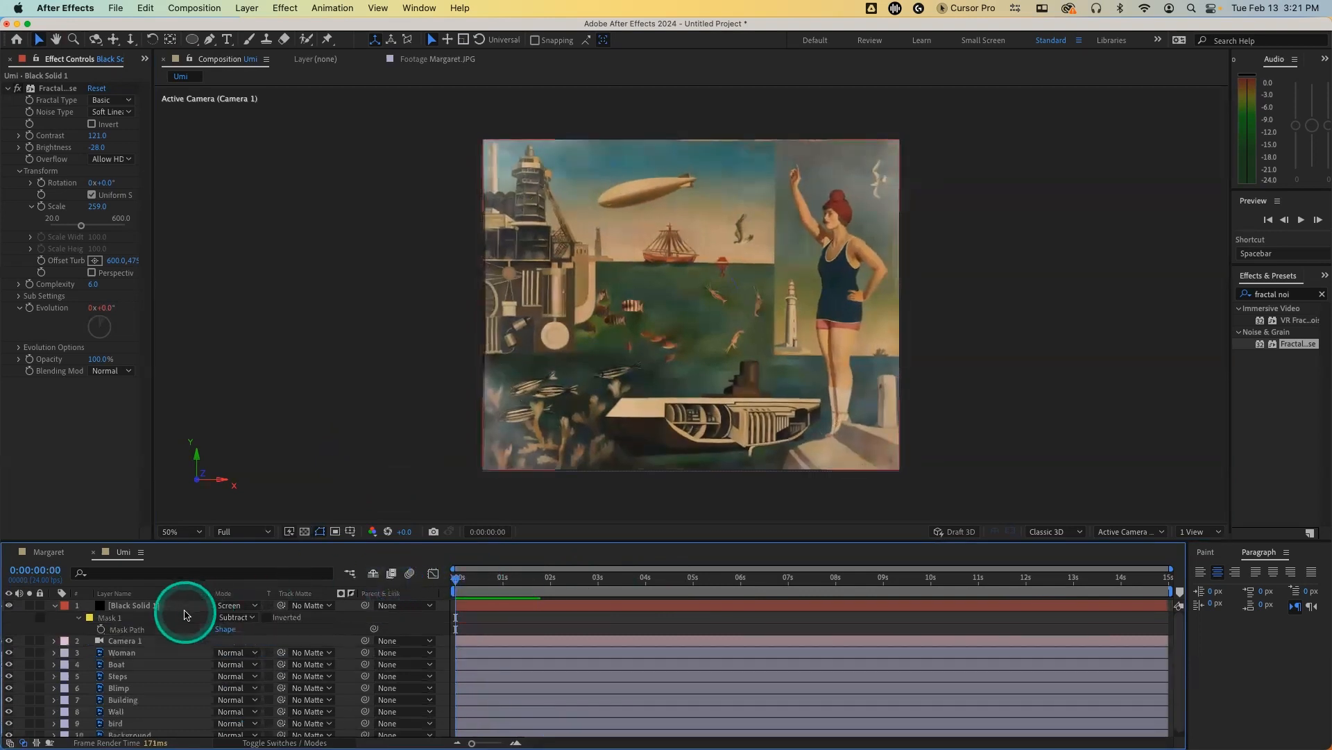
key(m)
key(m)
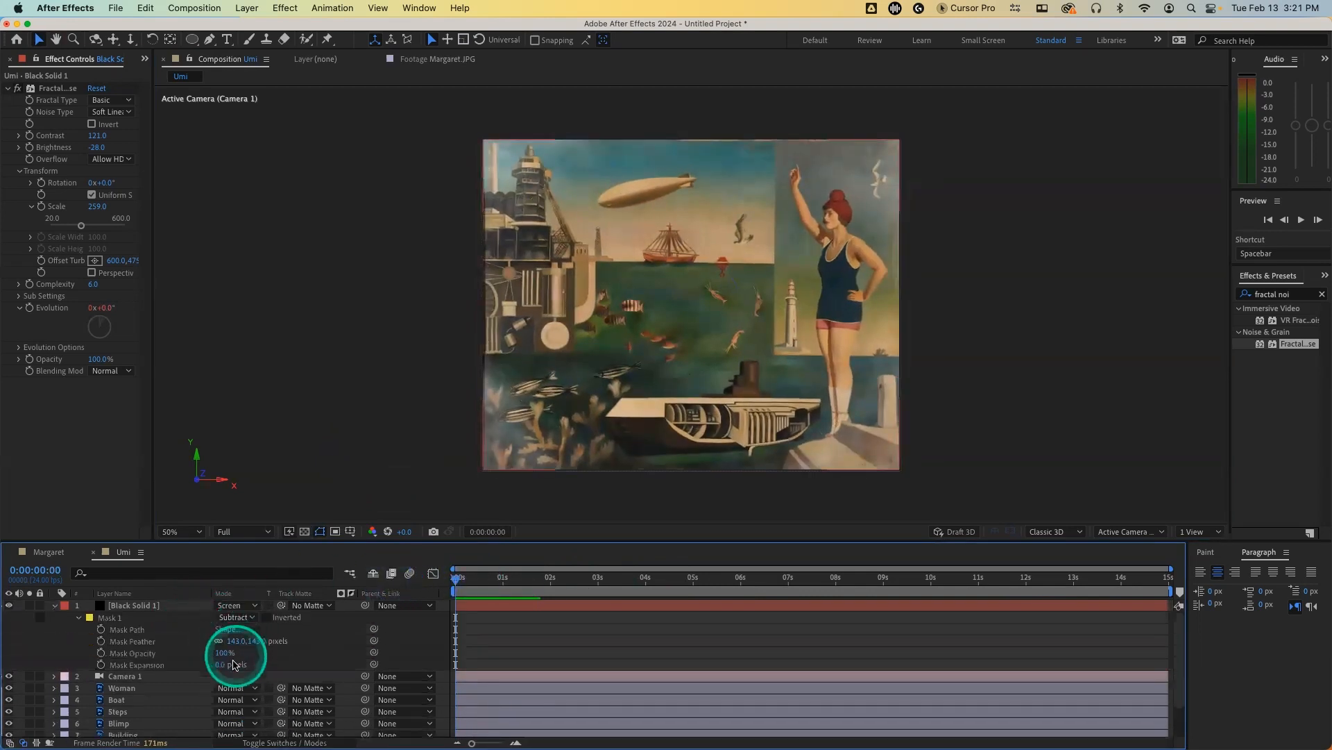
drag(218, 664, 120, 664)
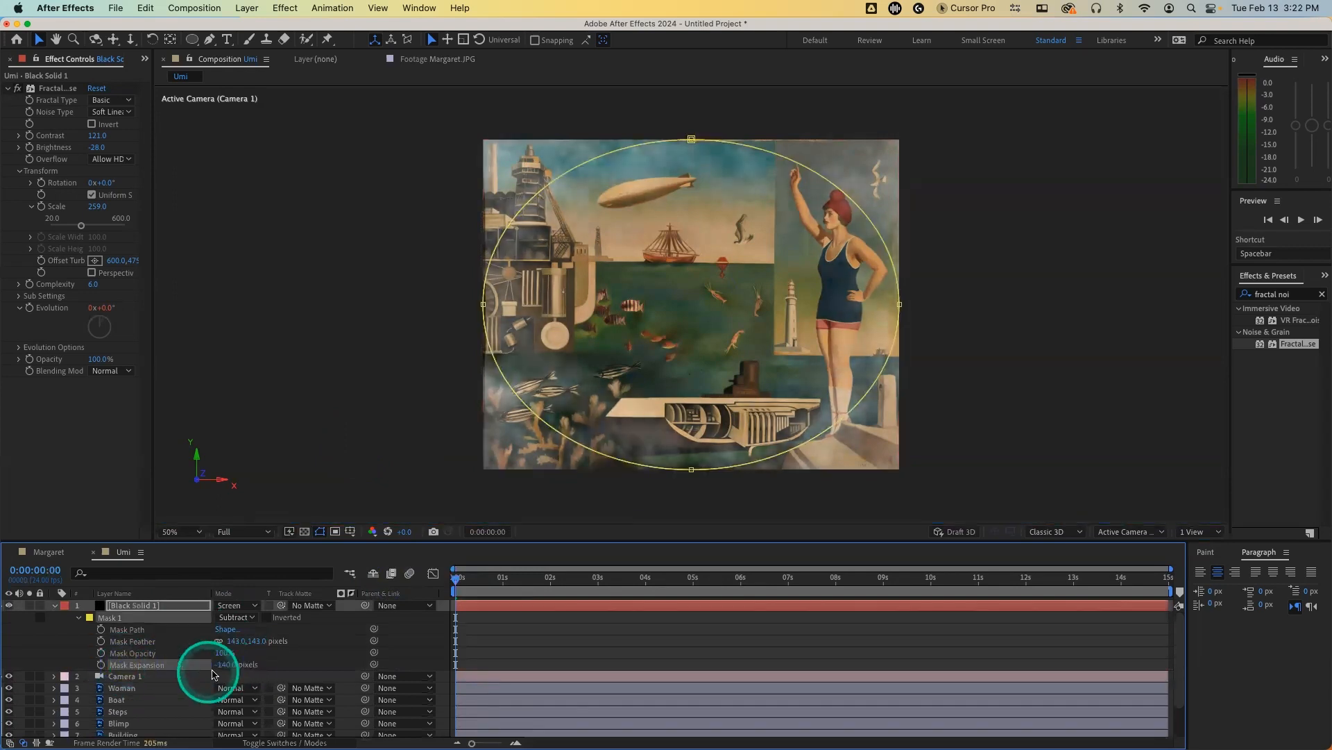
Step: Set the black solid's mask expansion to about -172 pixels and preview the fog overlay from the first frame
drag(217, 664, 193, 663)
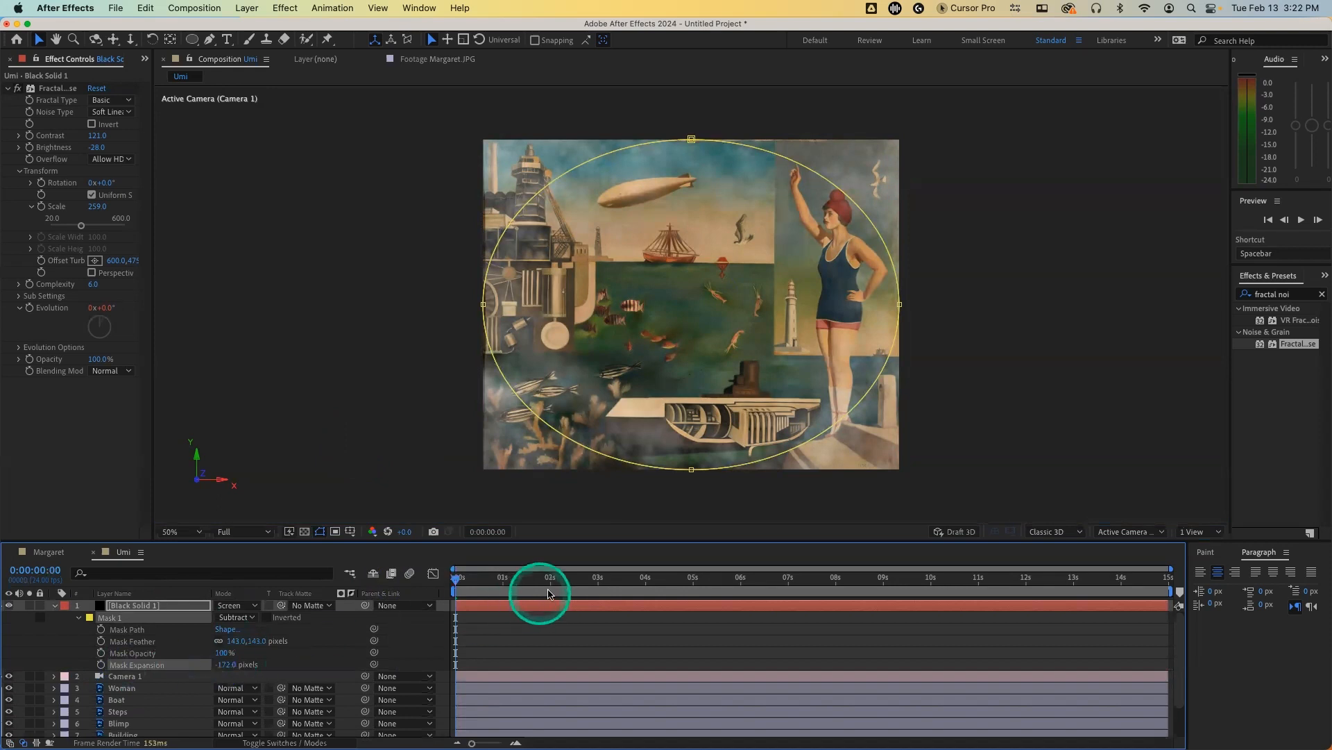
click(373, 575)
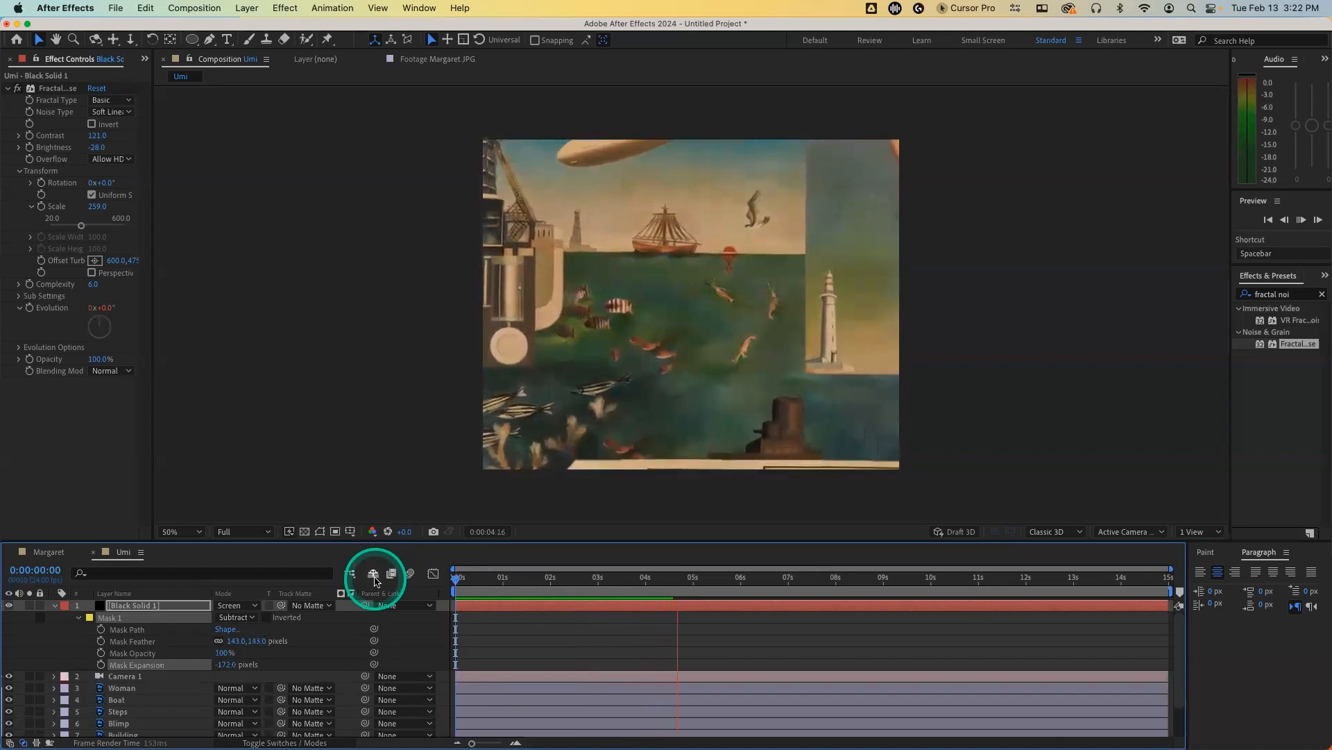
click(459, 576)
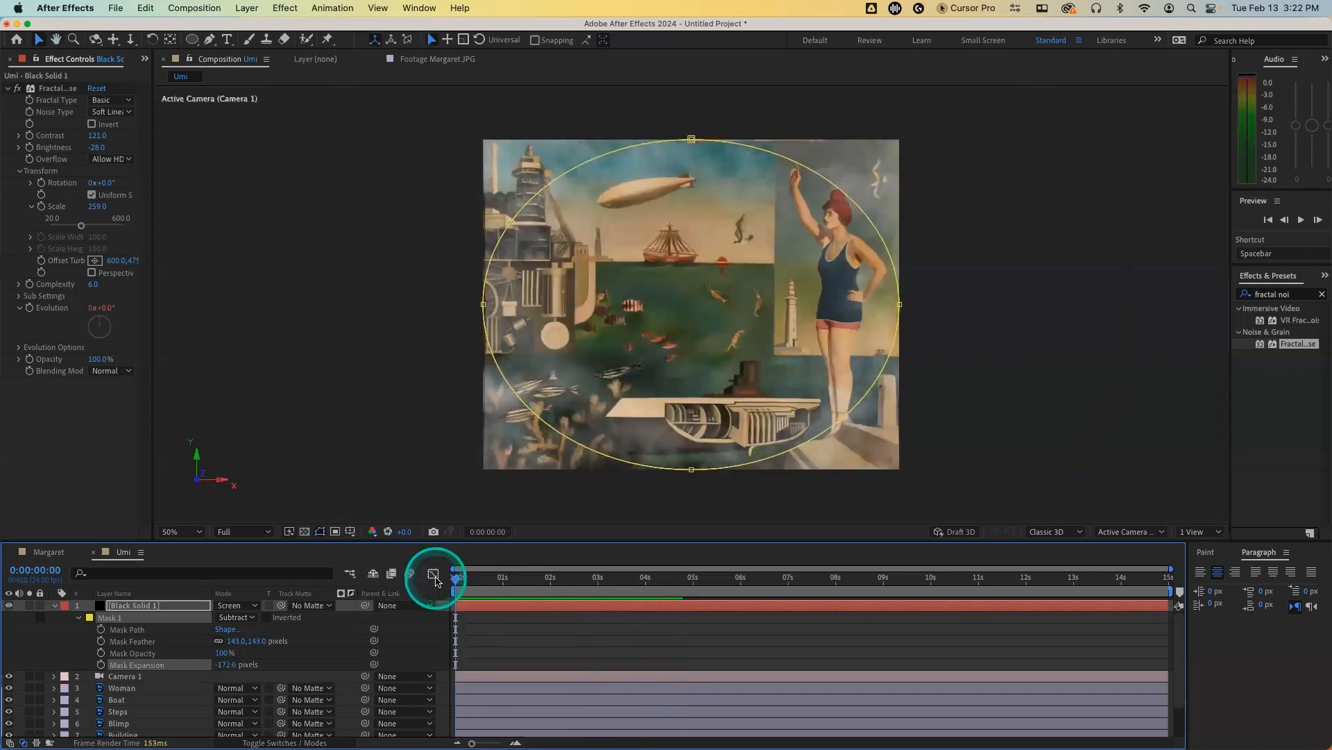
key(space)
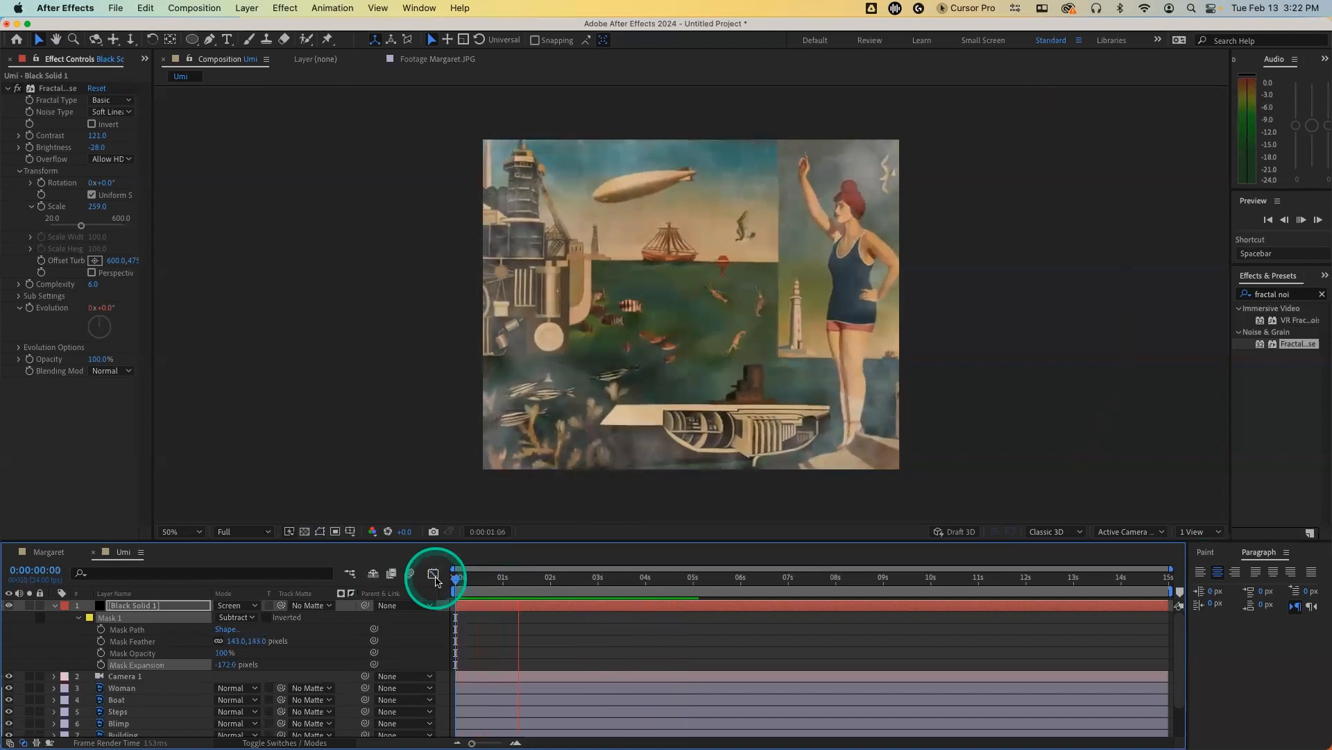
click(479, 574)
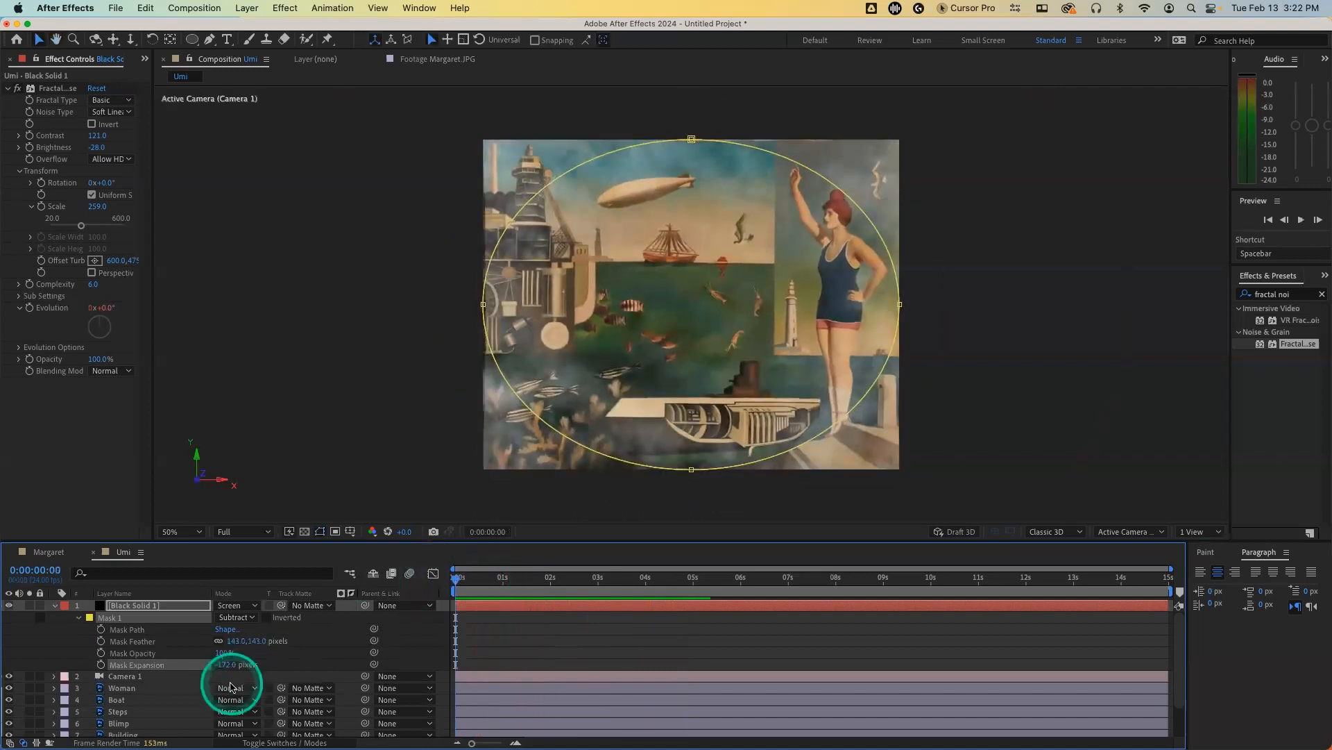
Step: Shift the bird layer right to about X 880 and start keyframing its position at the first frame
scroll(201, 671, down, 2)
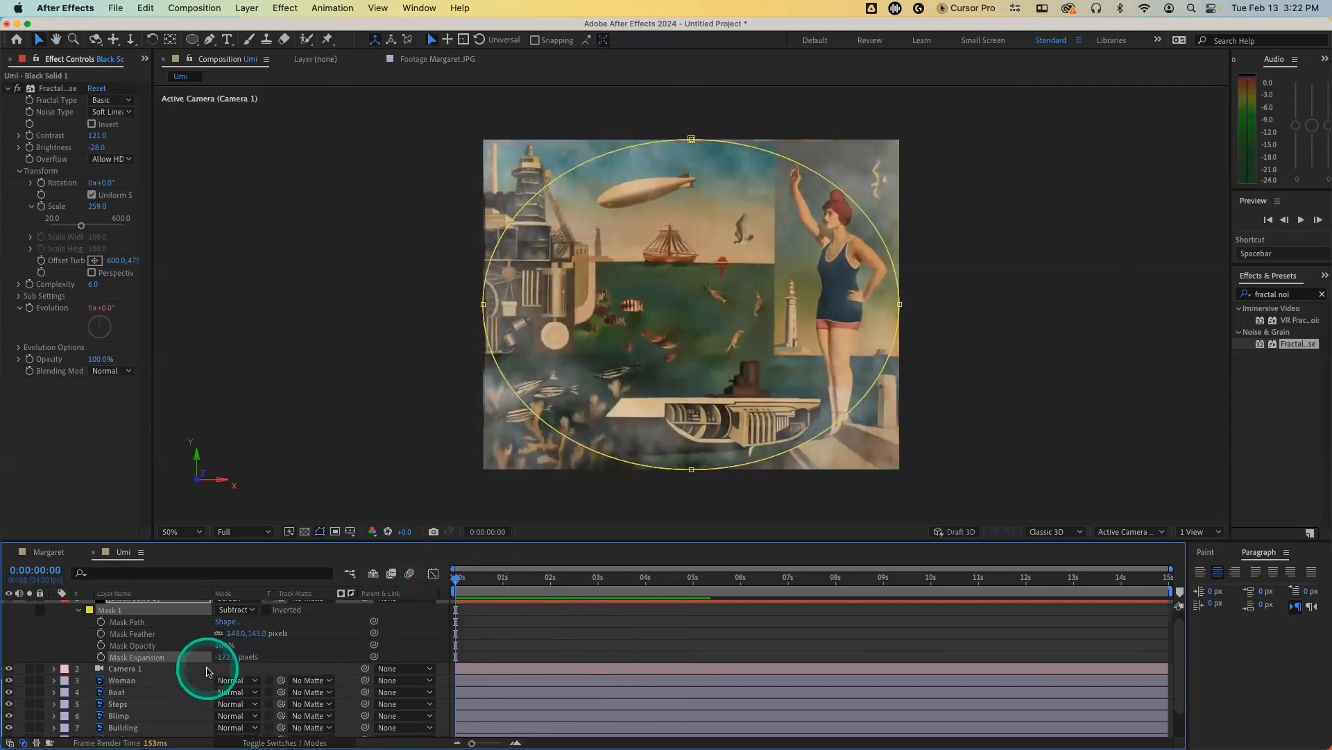
scroll(154, 725, down, 1)
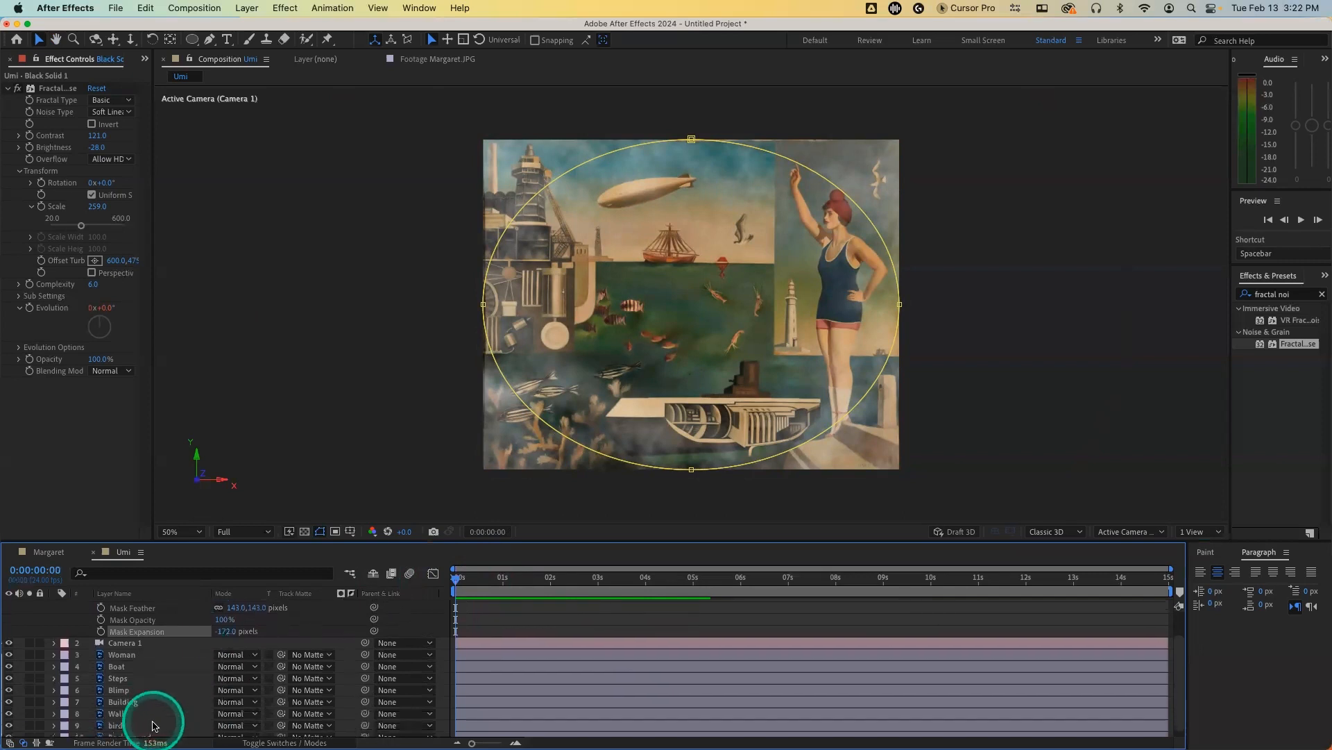
click(144, 725)
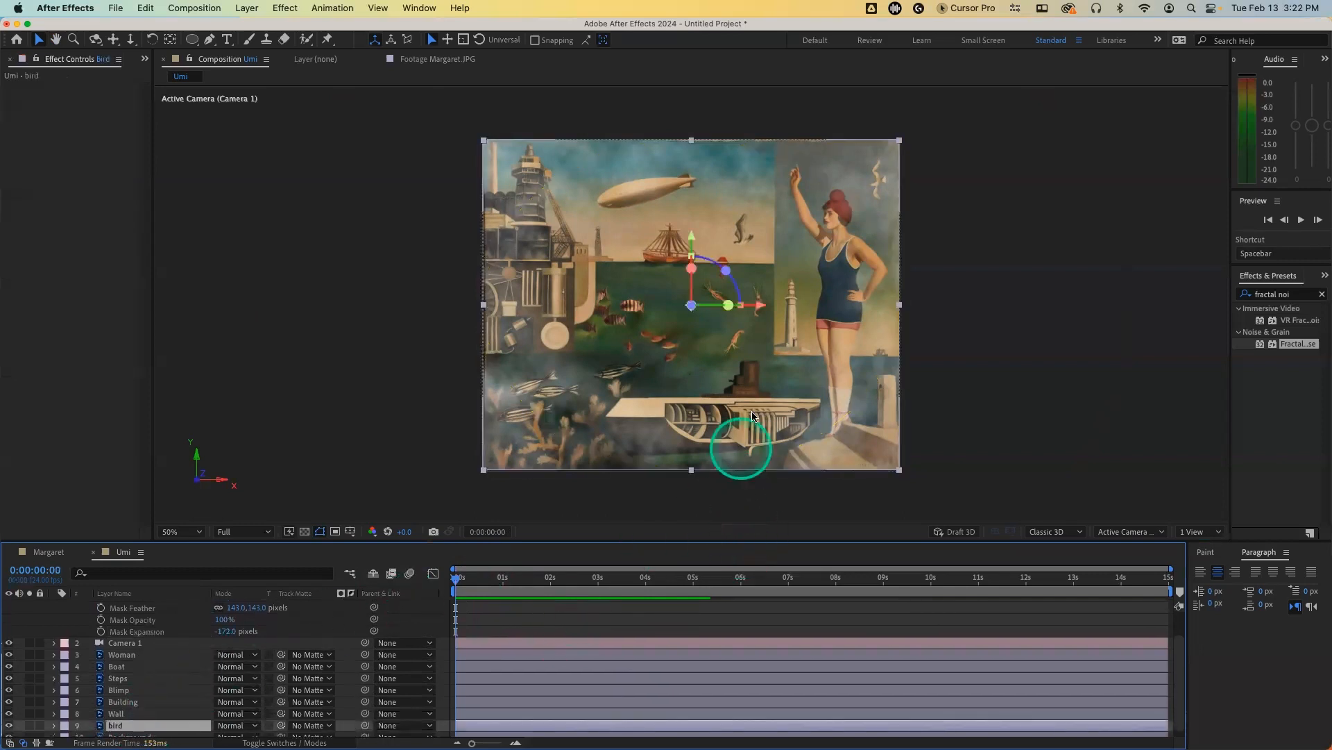
drag(760, 307, 801, 314)
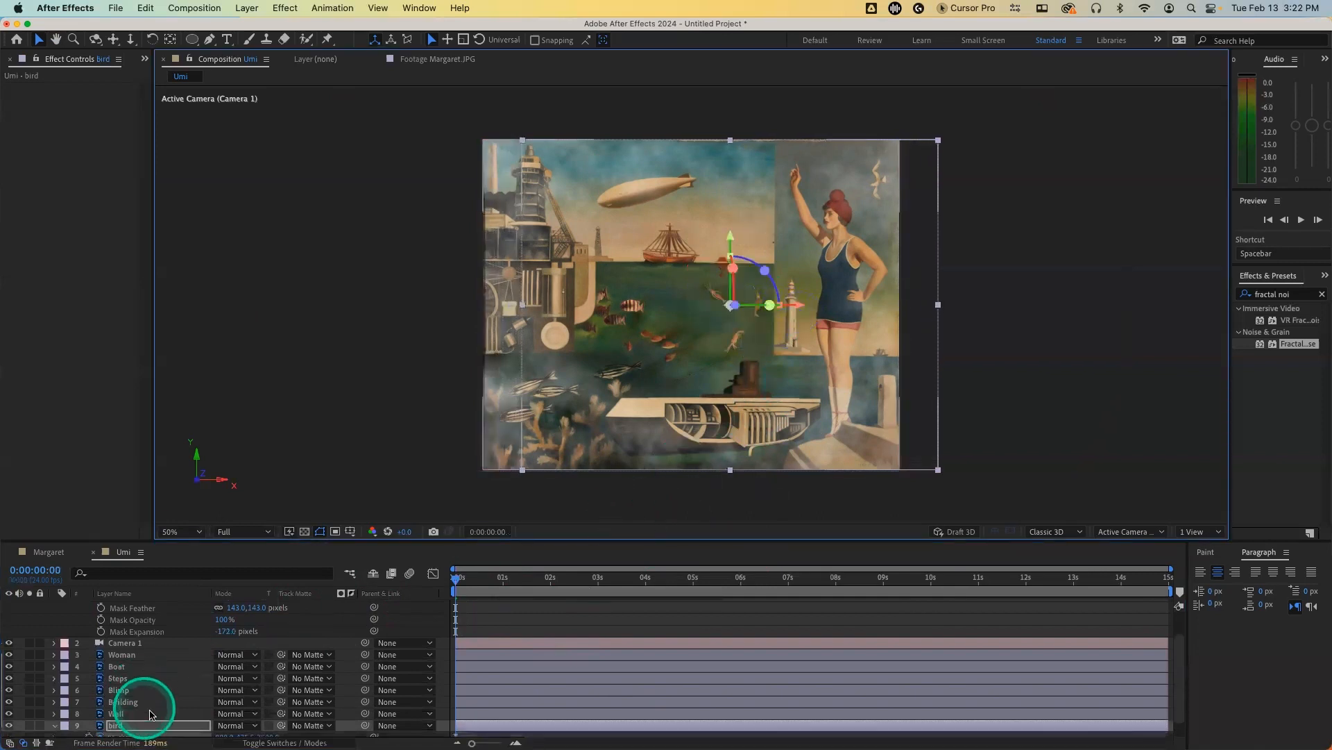
key(p)
click(90, 720)
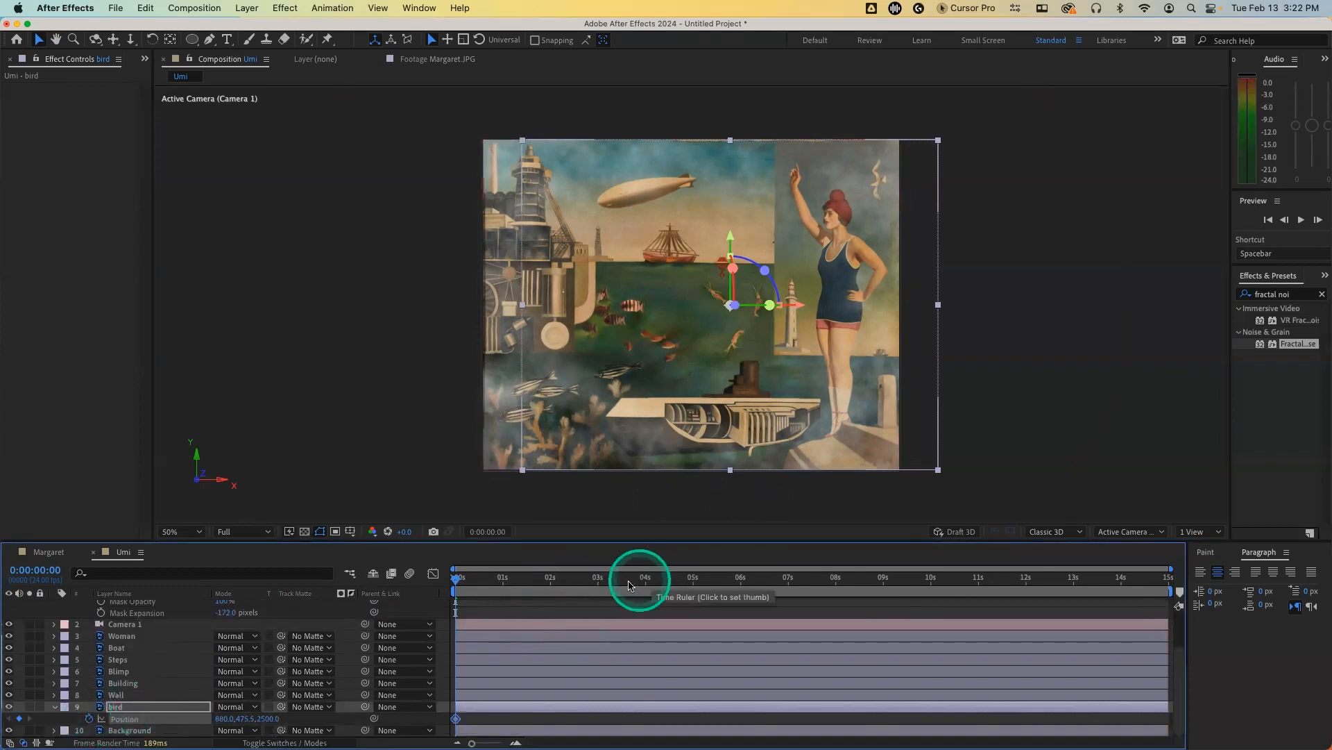
Step: Go to the camera's 5-second position keyframe and shift the bird layer left to about X 178
scroll(236, 653, up, 4)
click(204, 677)
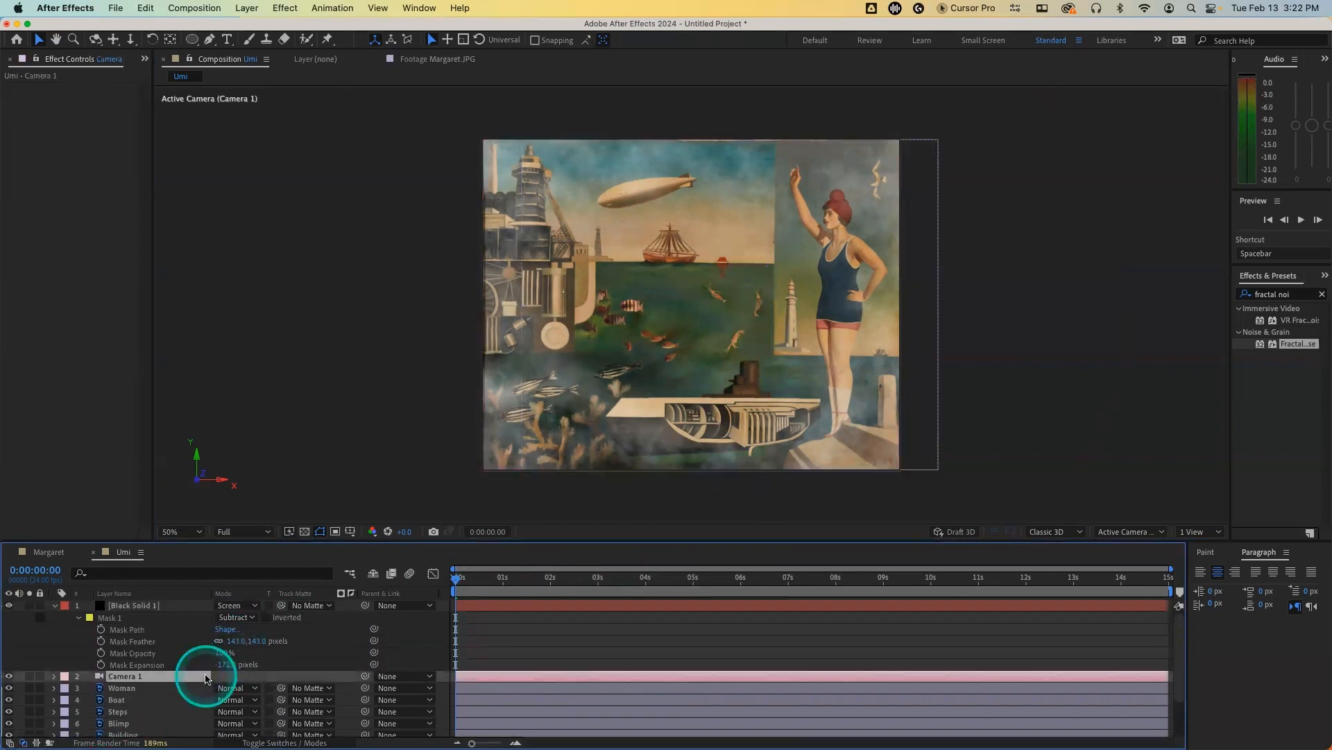
key(p)
scroll(509, 634, down, 3)
key(k)
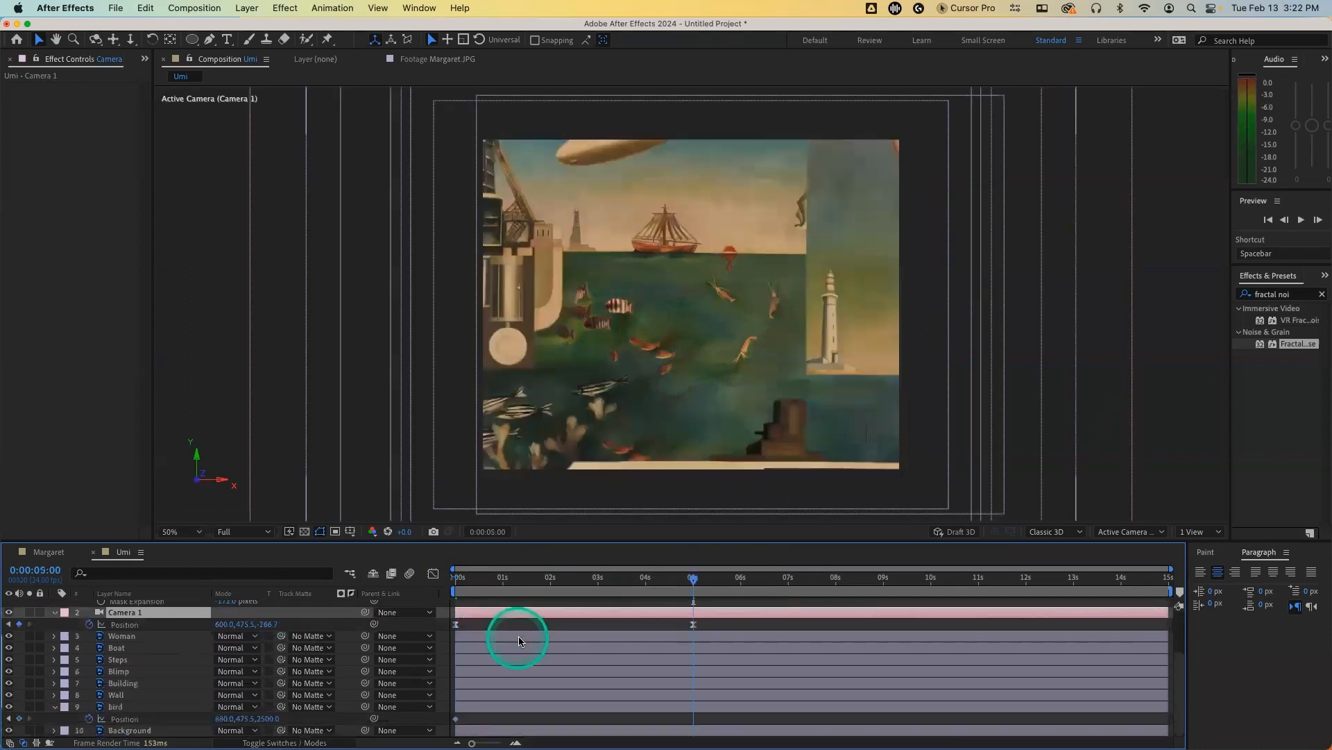
click(195, 705)
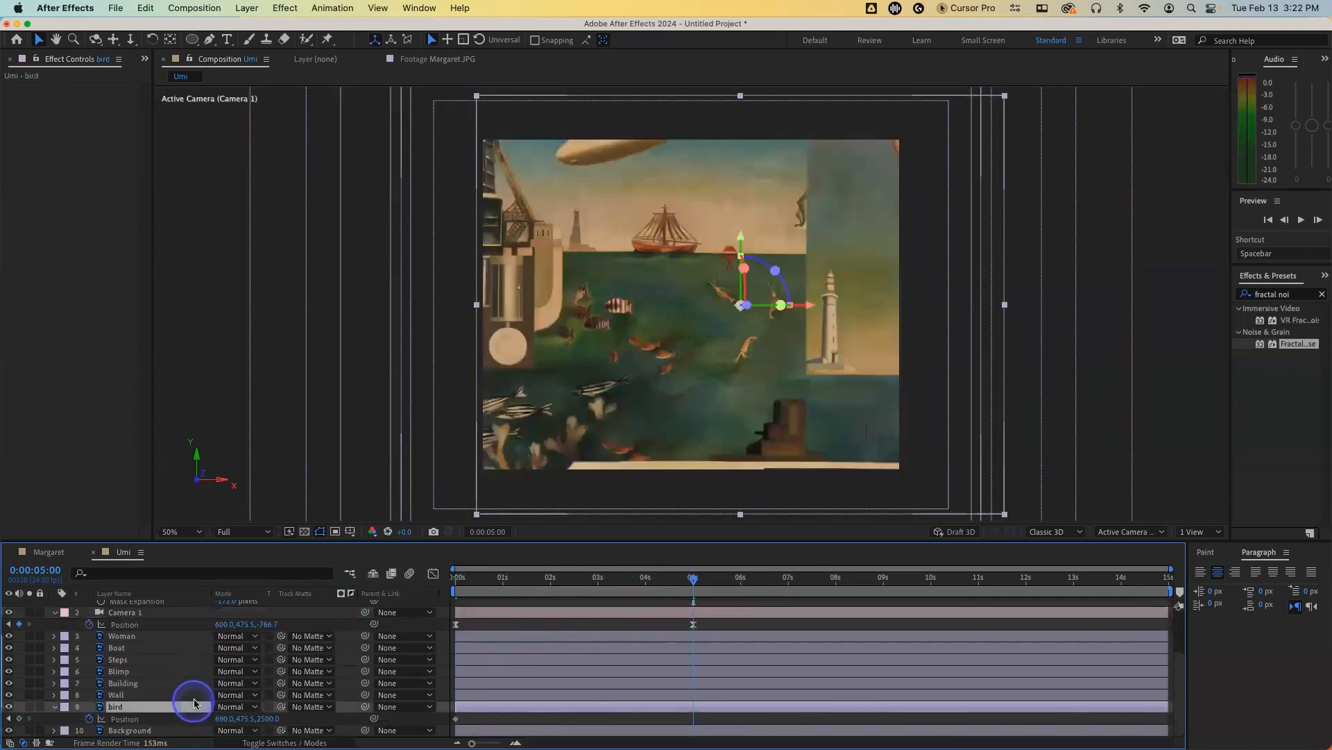
drag(808, 306, 683, 304)
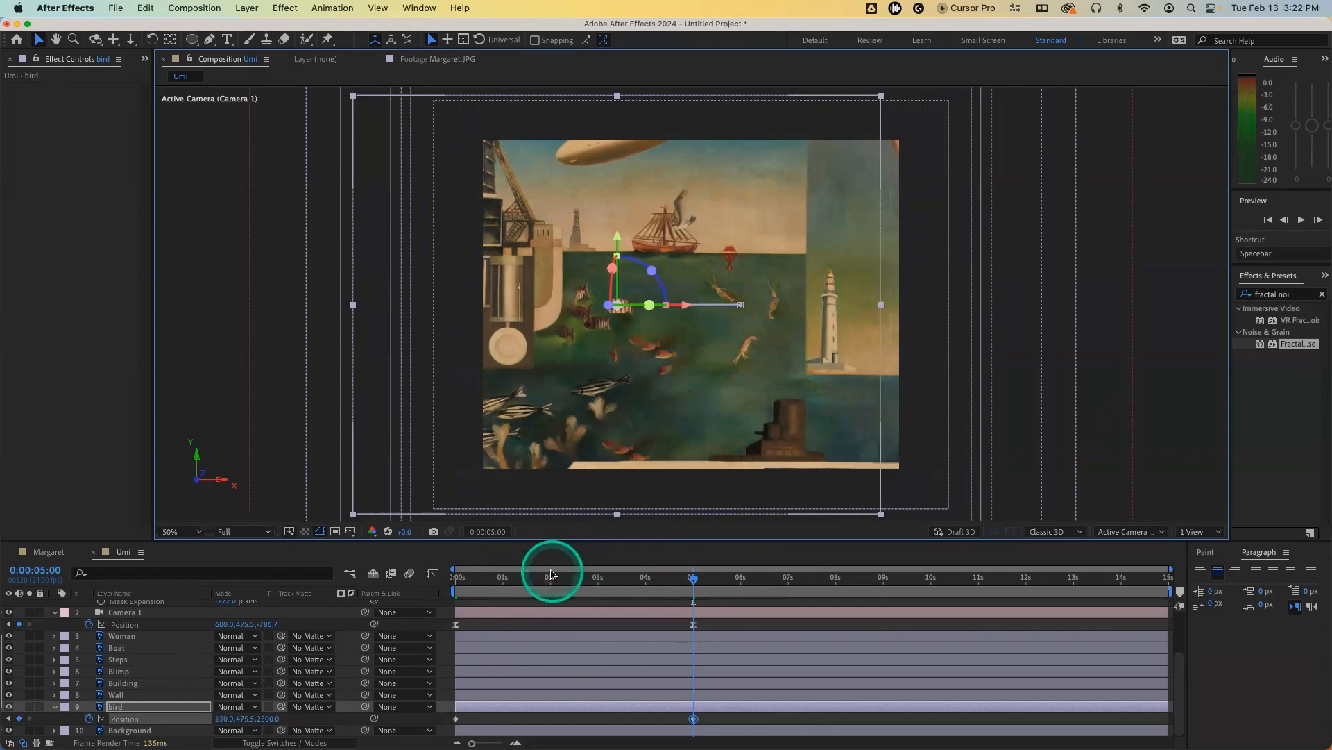
Step: At the first frame, move the Blimp layer right and up to about X 744.5, Y 382.6 and show its position property
drag(539, 574, 467, 578)
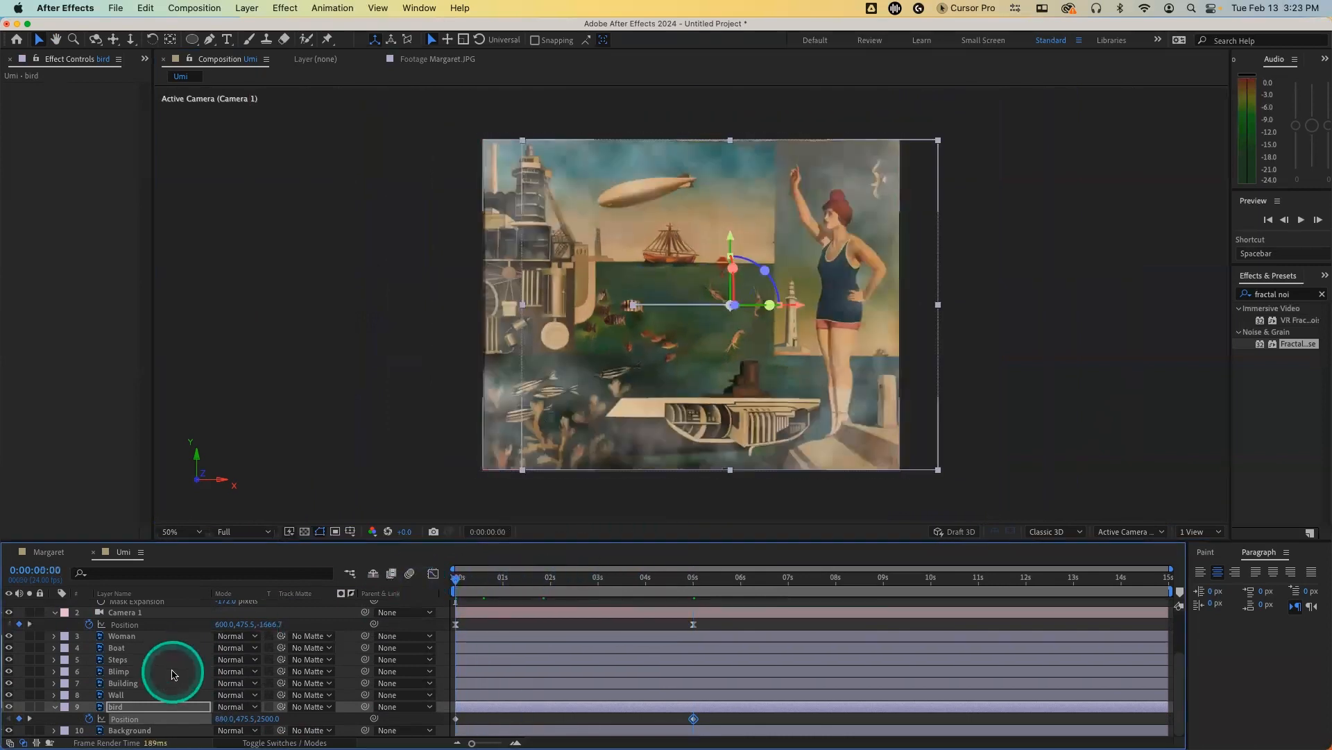
click(118, 671)
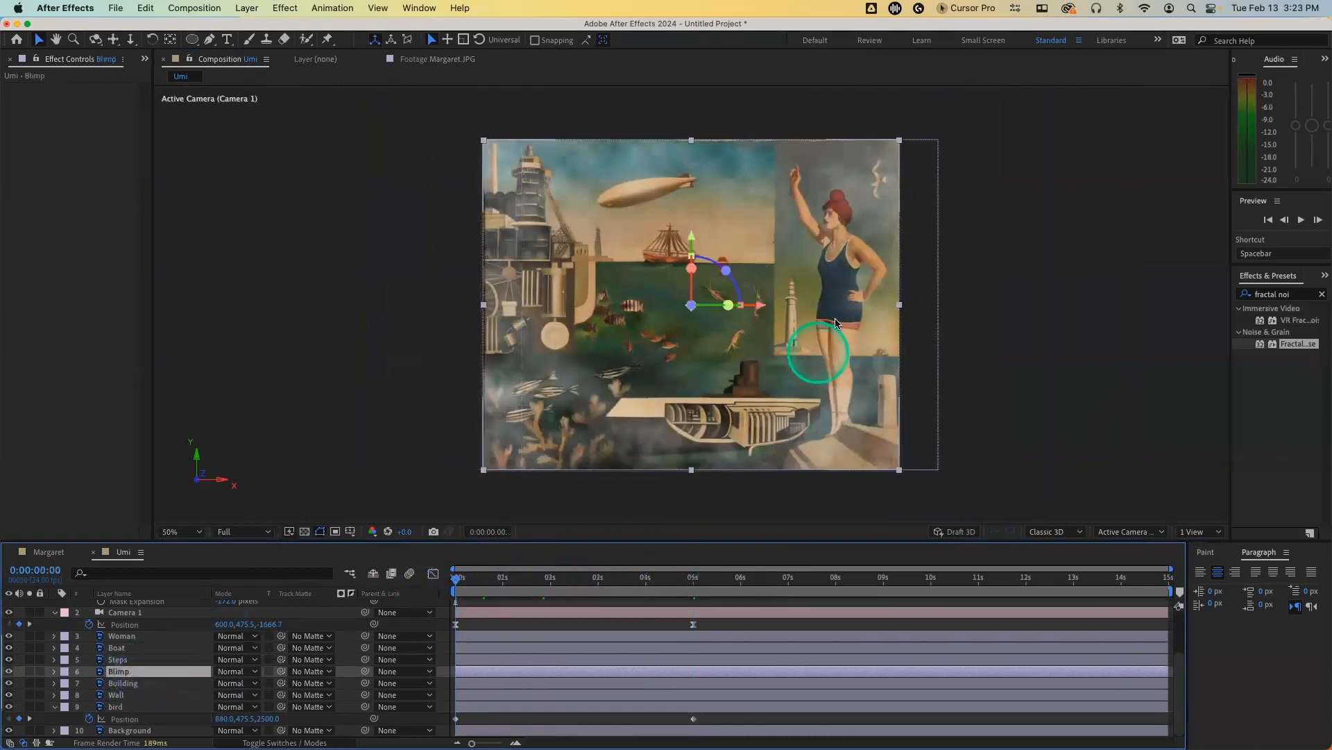
drag(759, 306, 769, 299)
drag(721, 245, 720, 227)
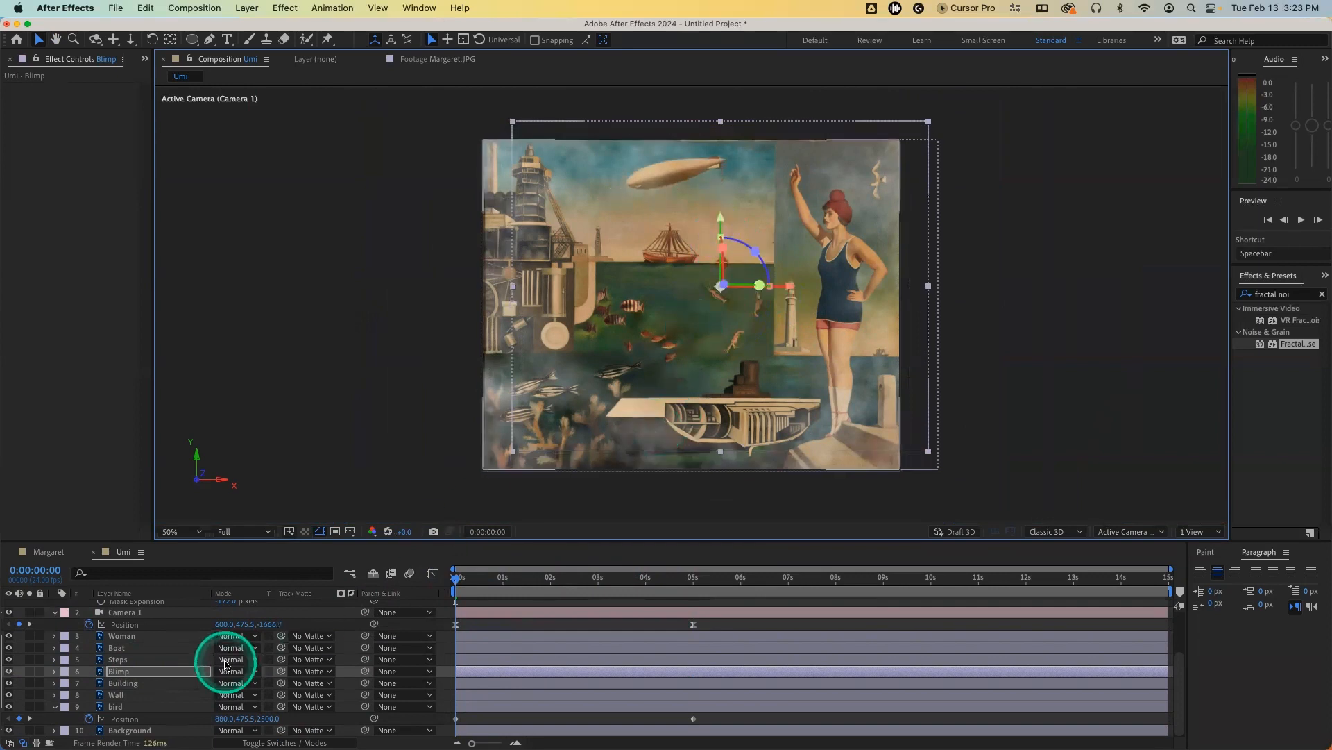
key(p)
click(87, 687)
key(k)
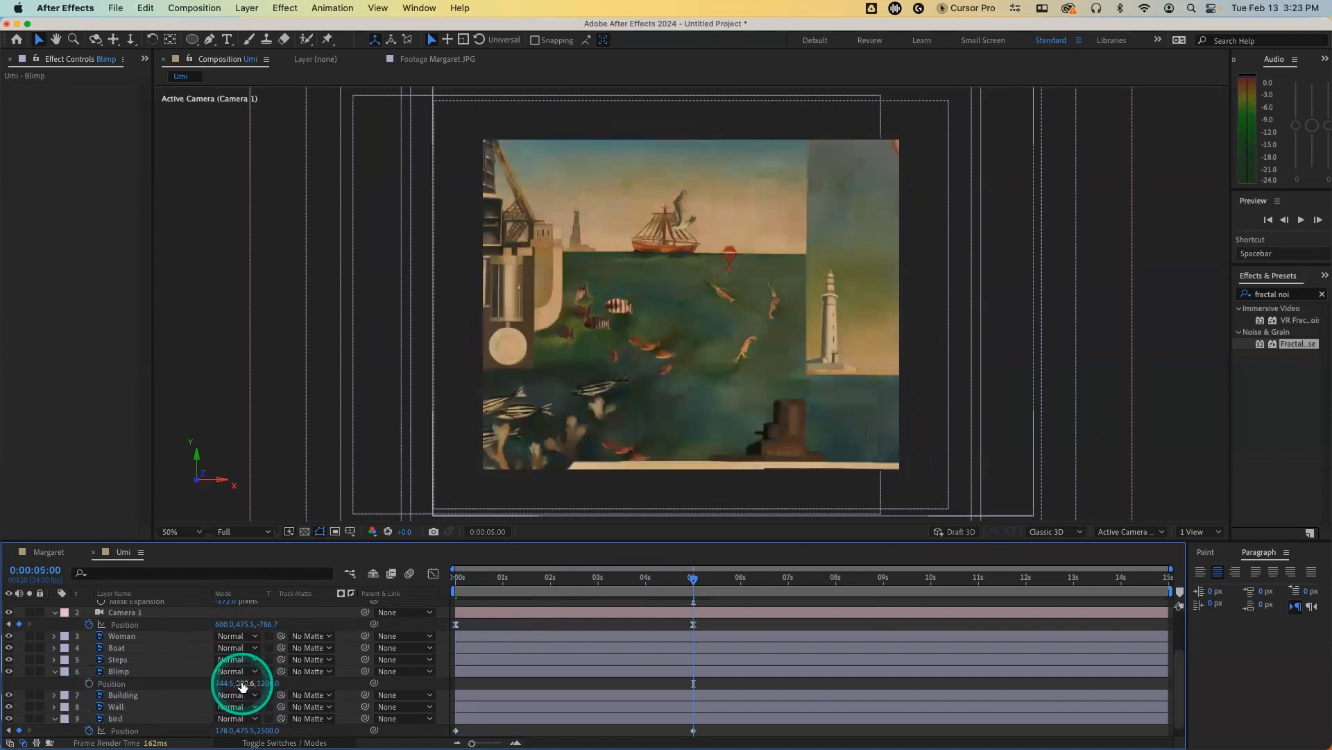
drag(242, 685, 303, 688)
drag(211, 687, 133, 690)
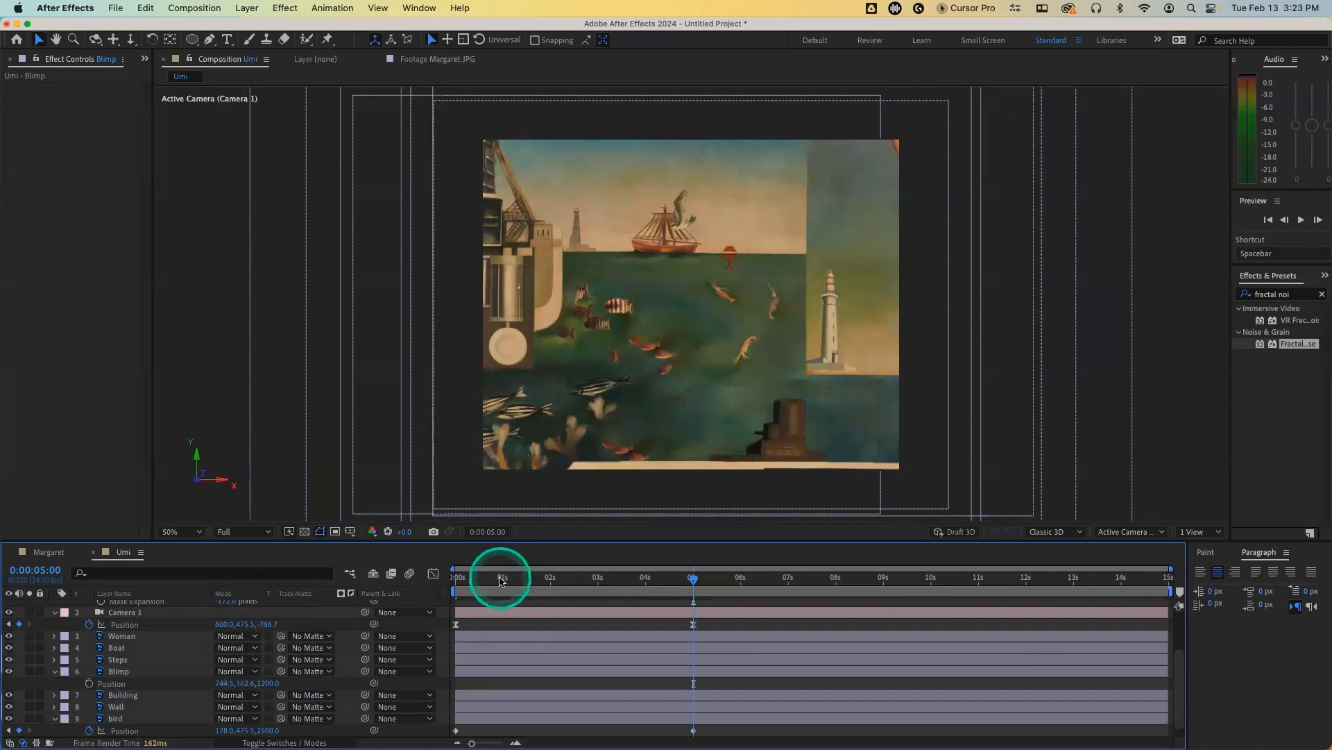
Step: Start keyframing the Blimp's position at the first frame and move it down and left at 5 seconds
key(Home)
click(82, 686)
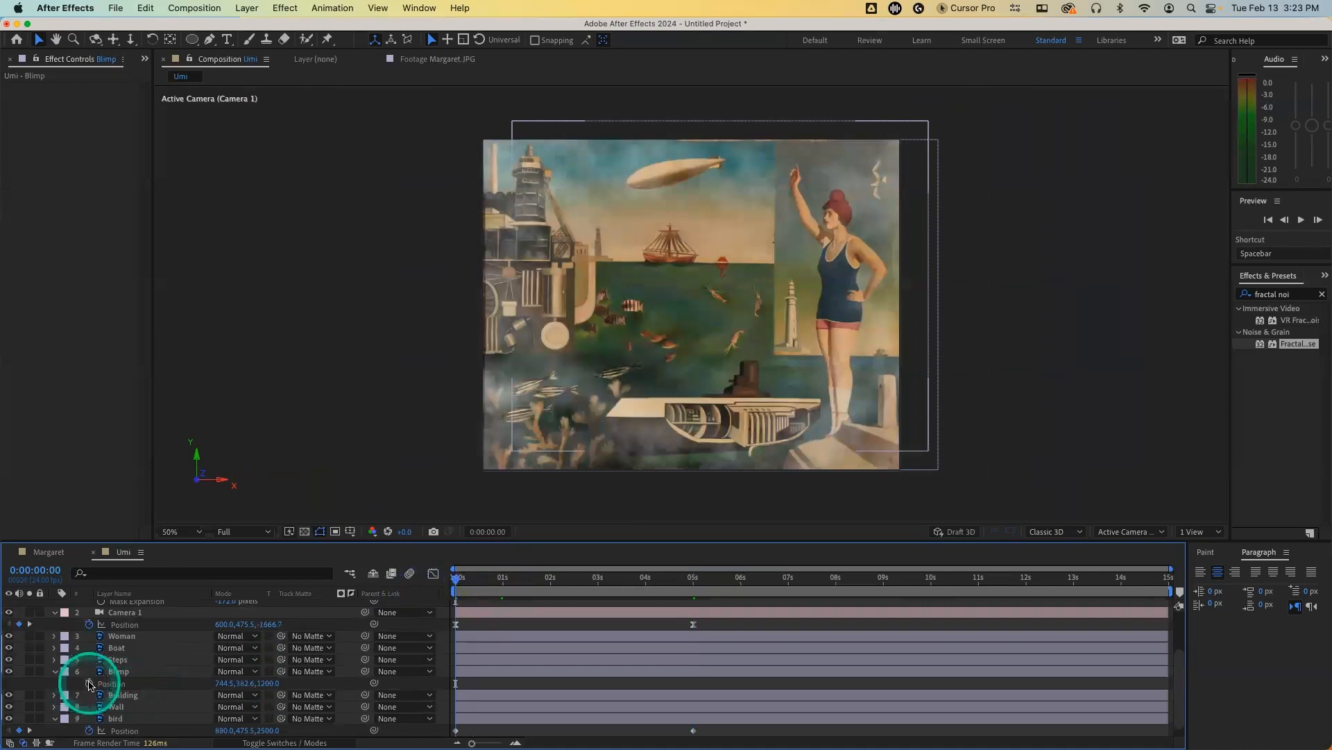
click(89, 684)
key(k)
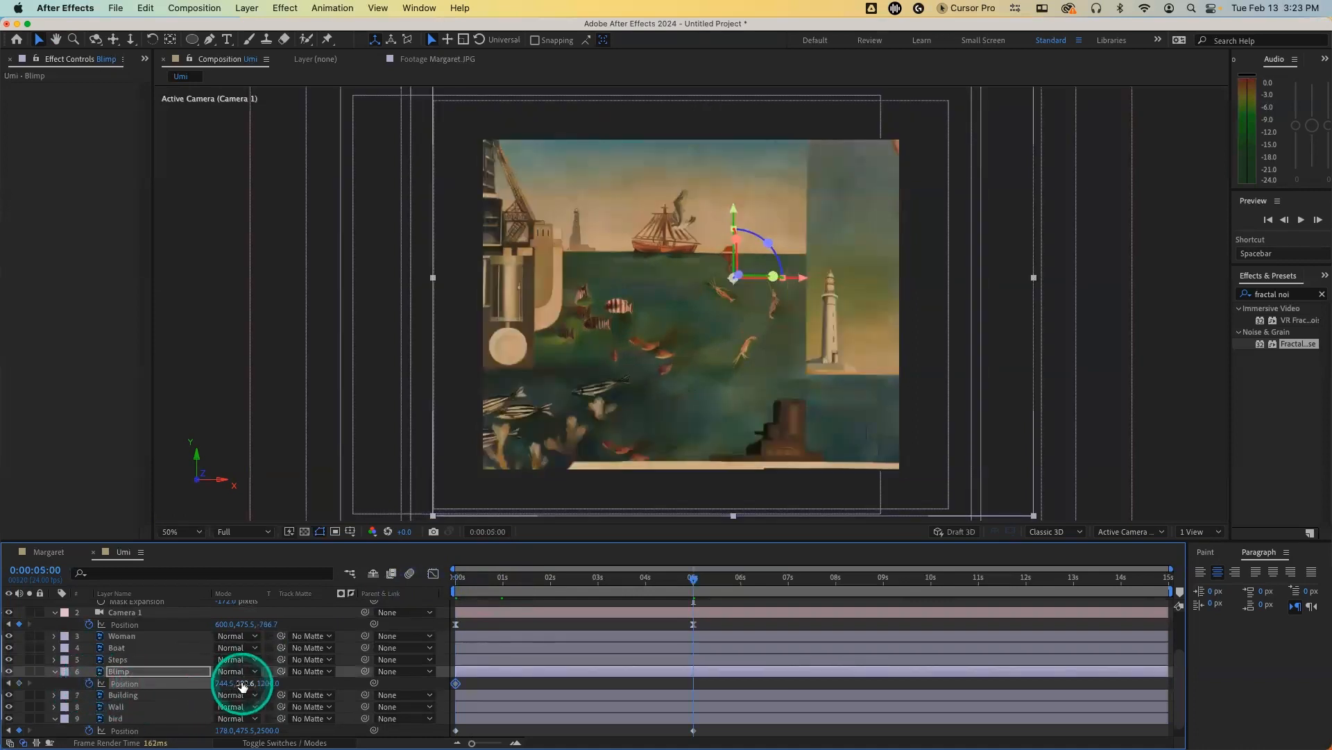
drag(242, 683, 386, 649)
Step: Preview the bird and blimp movement together with the camera push-in from the first frame
click(457, 578)
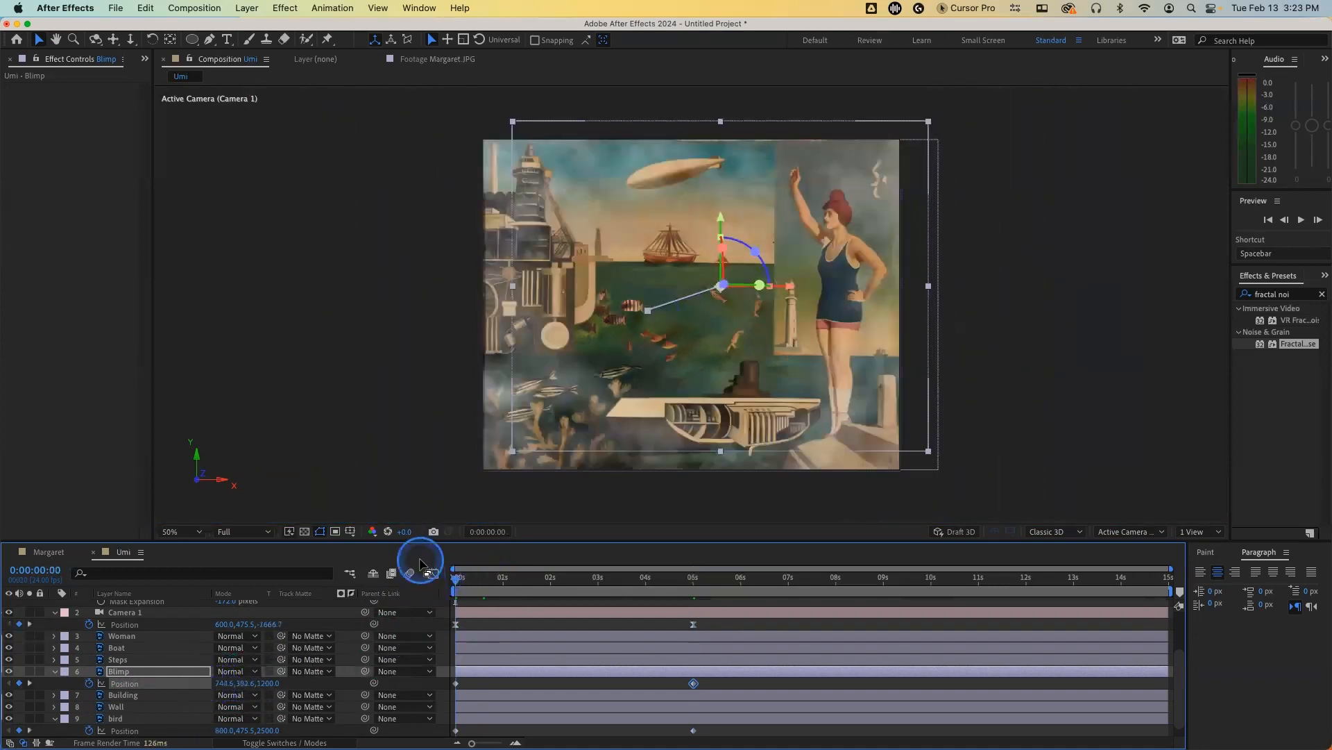
key(space)
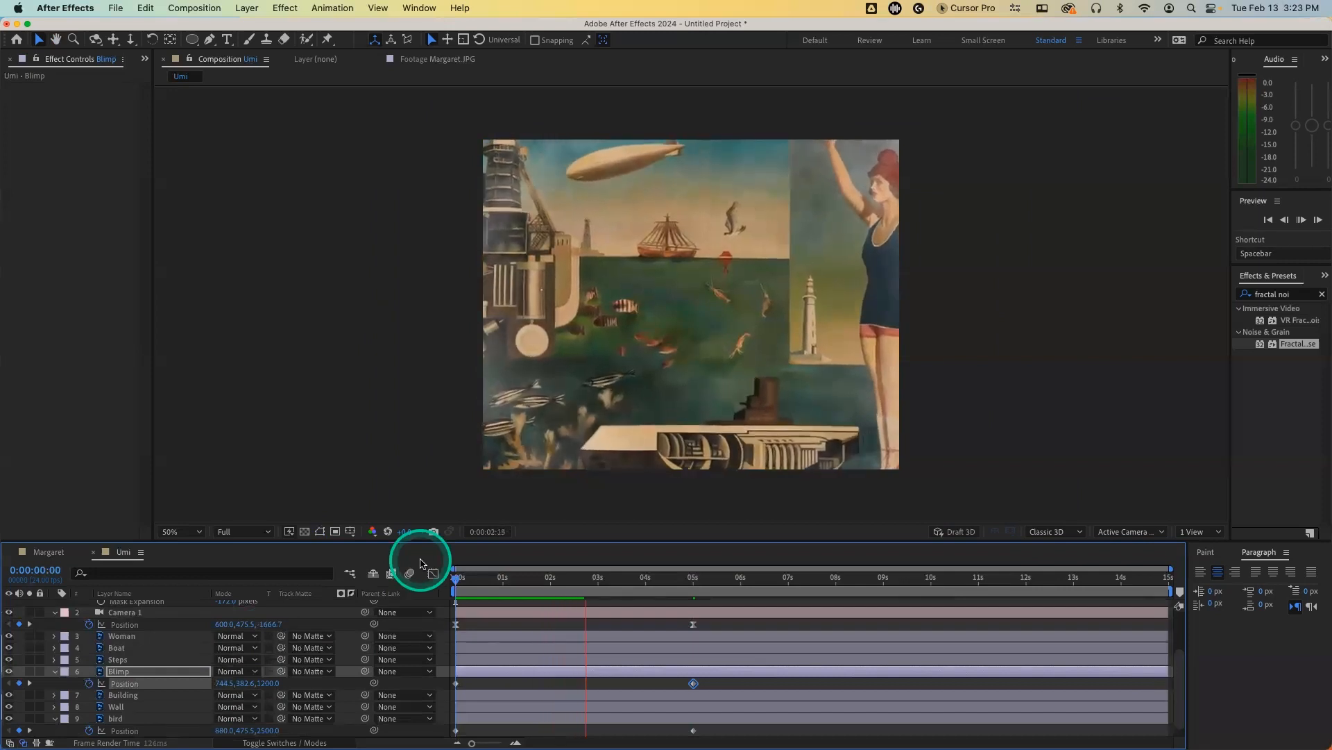
key(space)
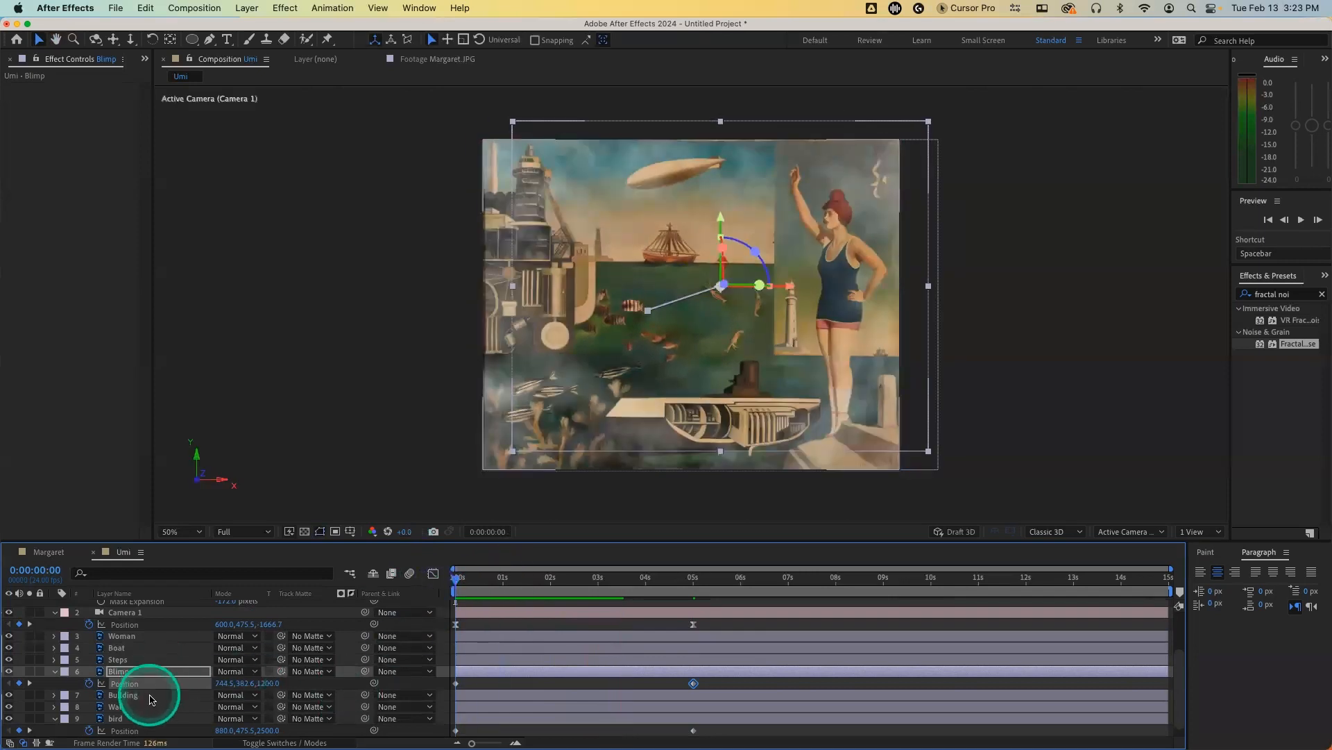
Step: Place puppet pins on the Woman layer at the foot, hips, chest, head, and the raised arm's elbow and hand
click(179, 636)
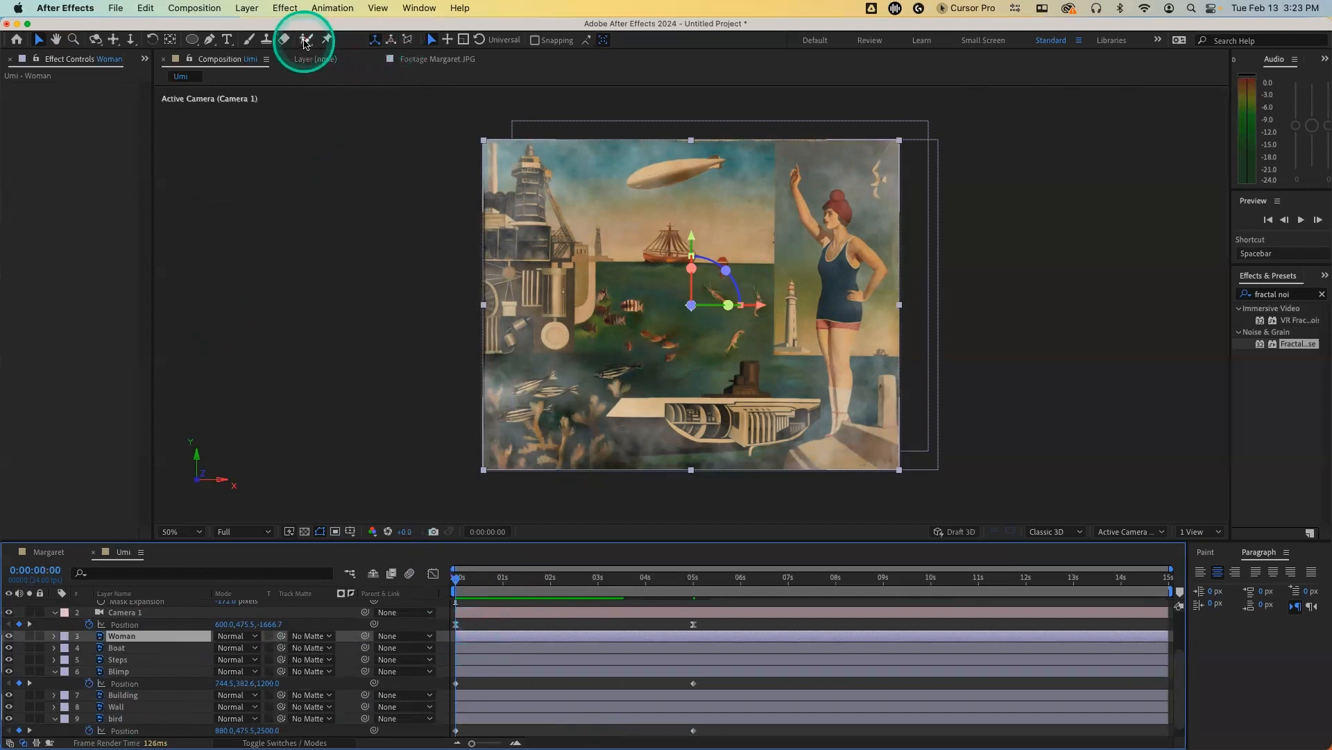
click(327, 39)
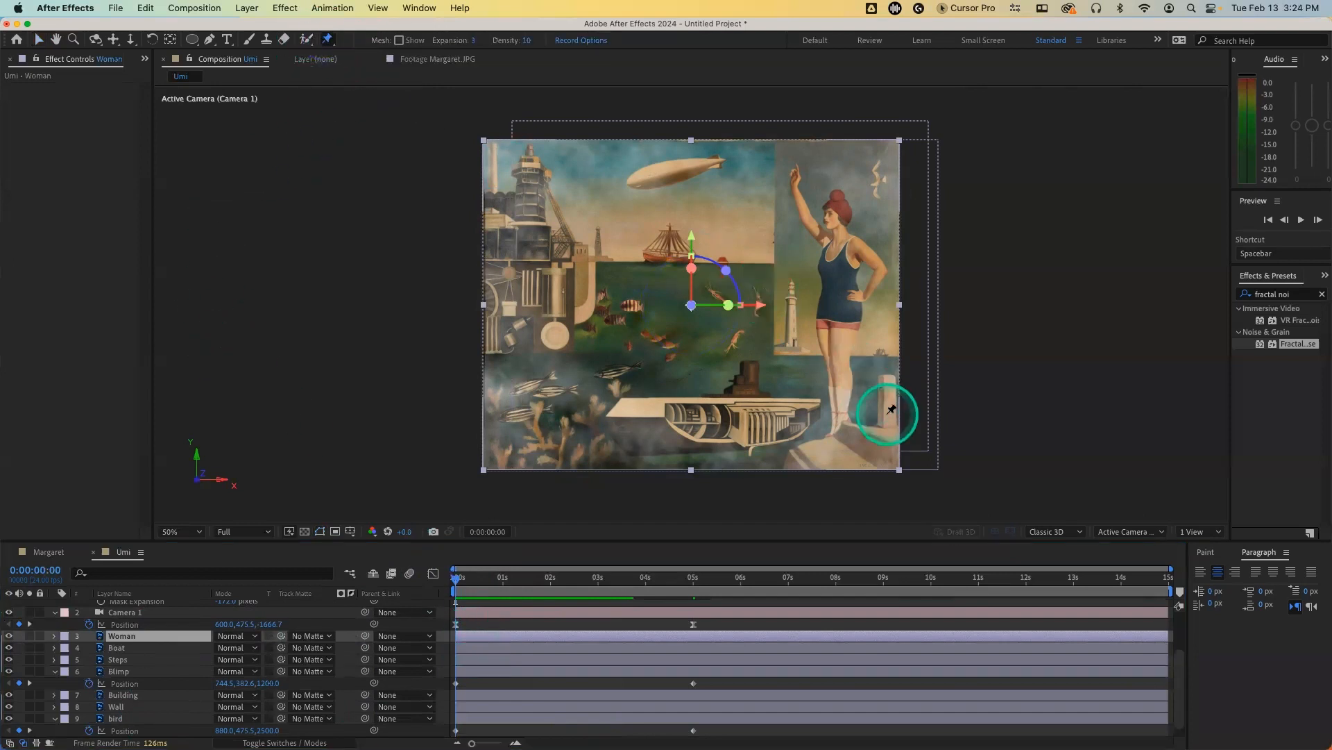
click(840, 421)
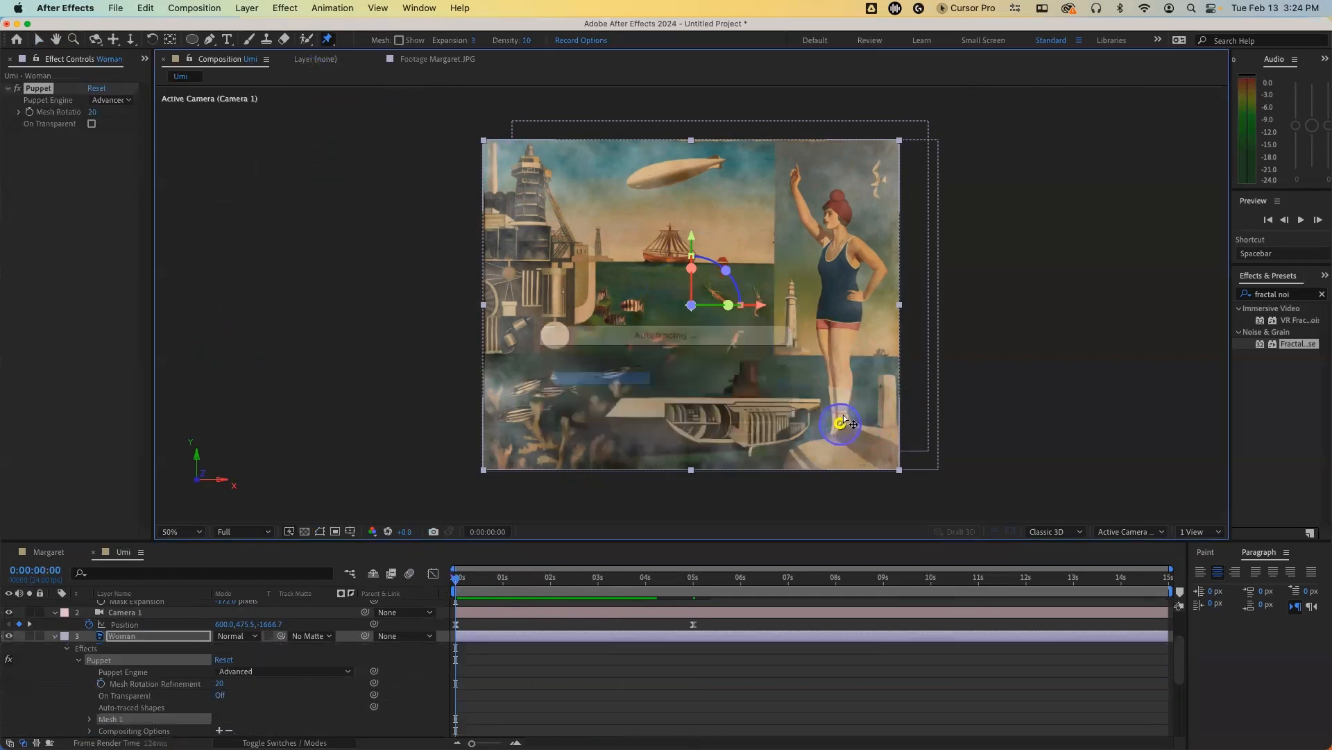
click(840, 322)
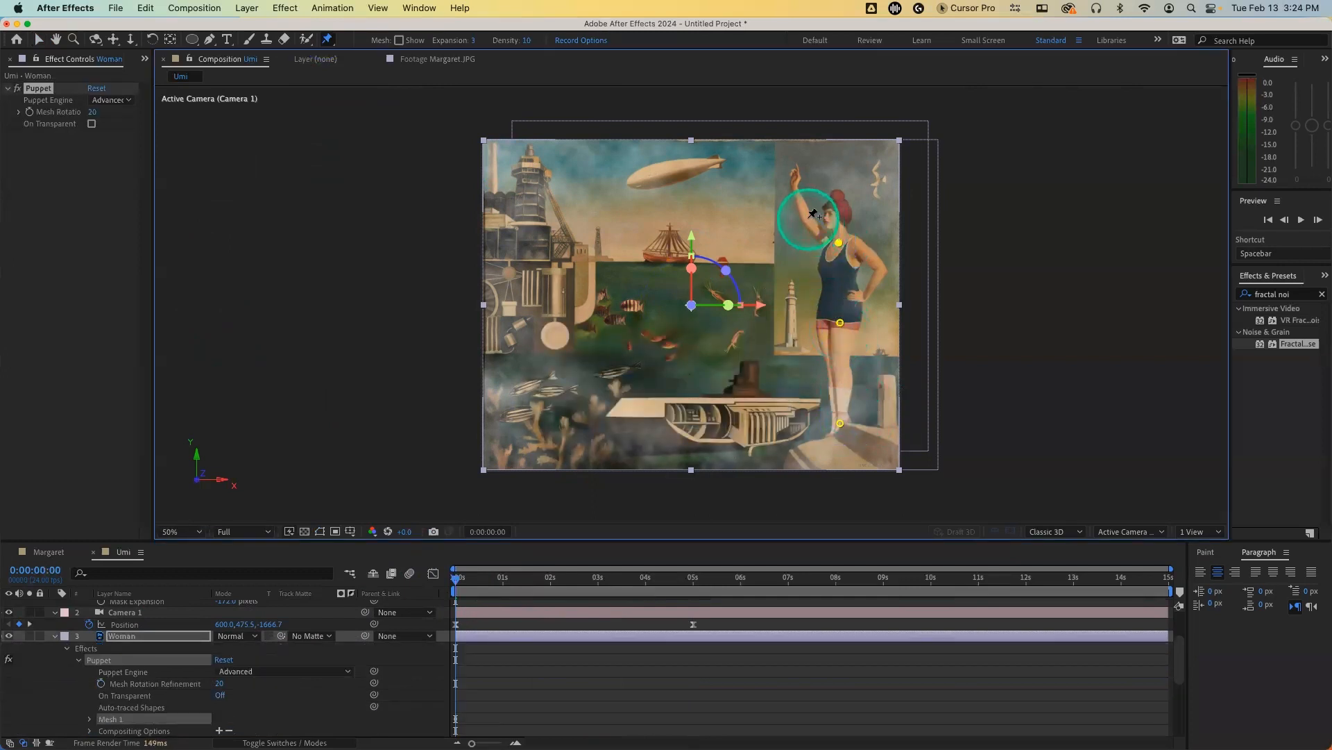
click(794, 175)
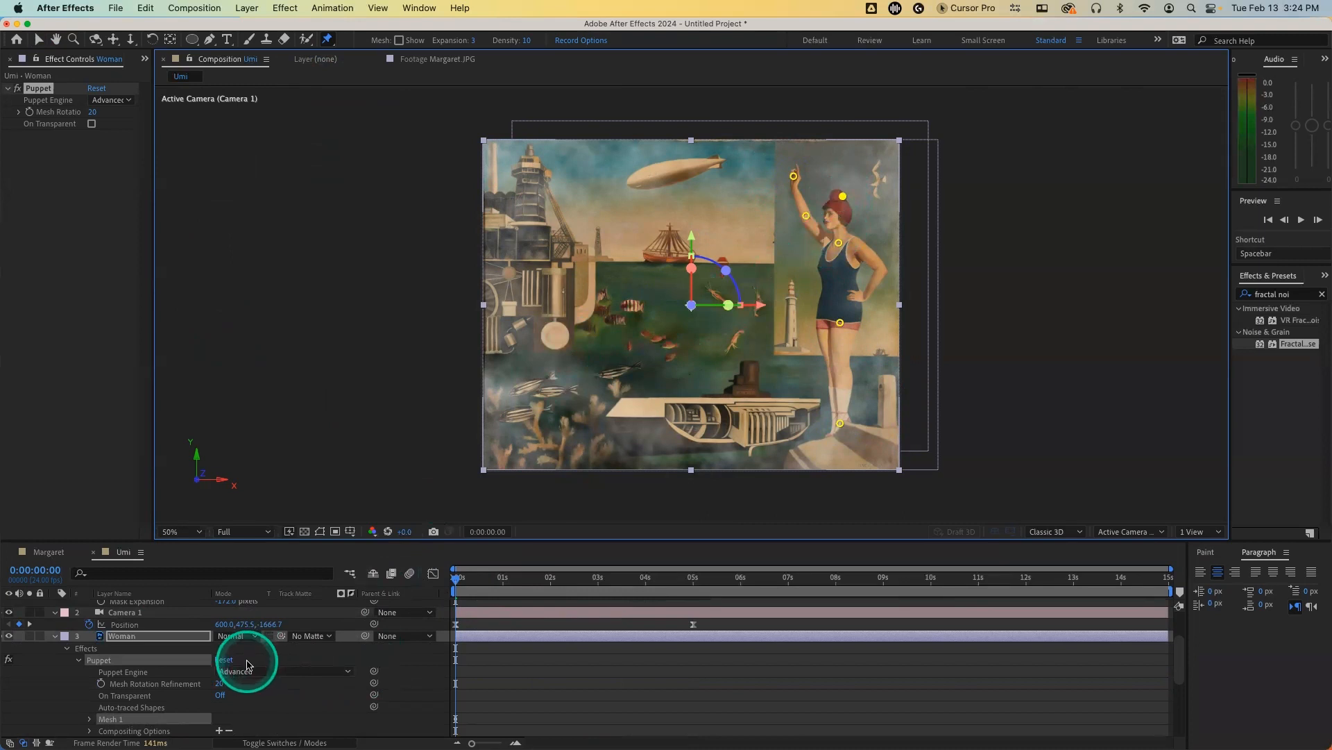
Step: Go to 0:00:02:19 and shift the woman's head pin slightly right and down
click(693, 578)
drag(680, 583, 590, 586)
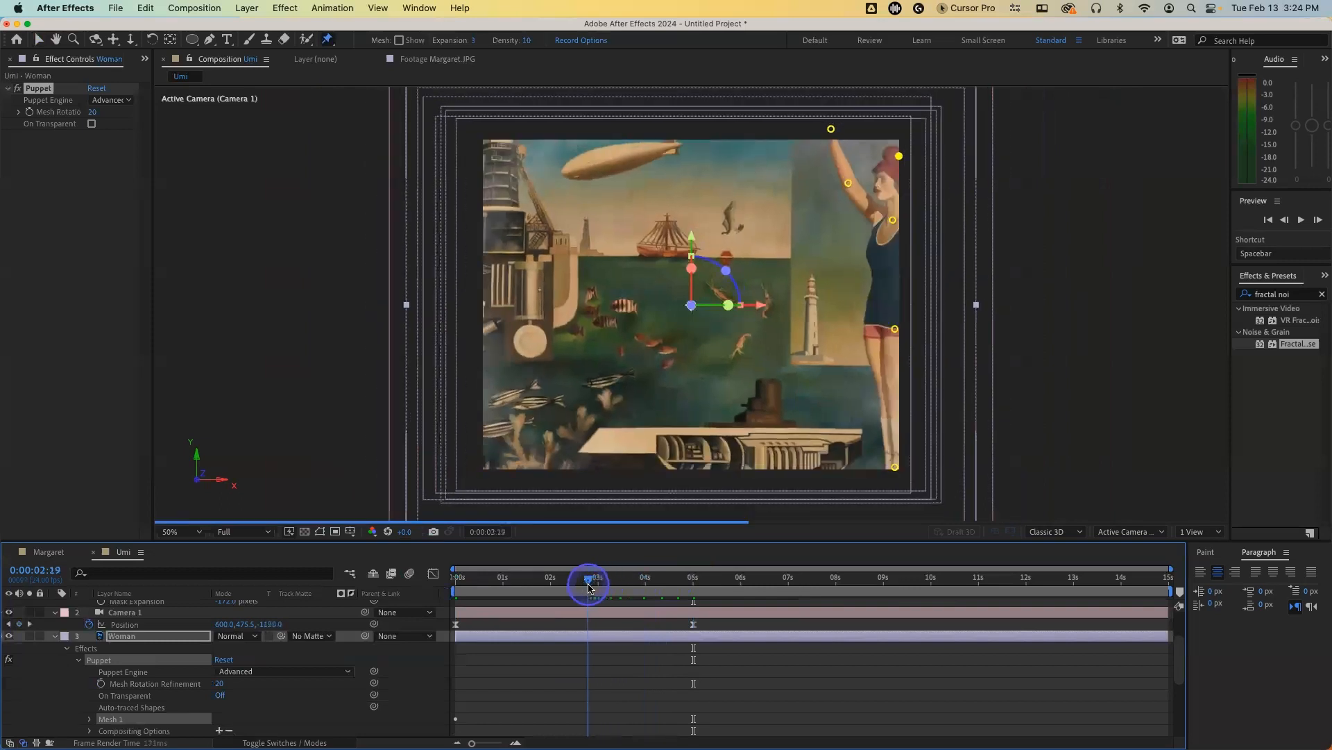
click(900, 157)
drag(897, 159, 908, 163)
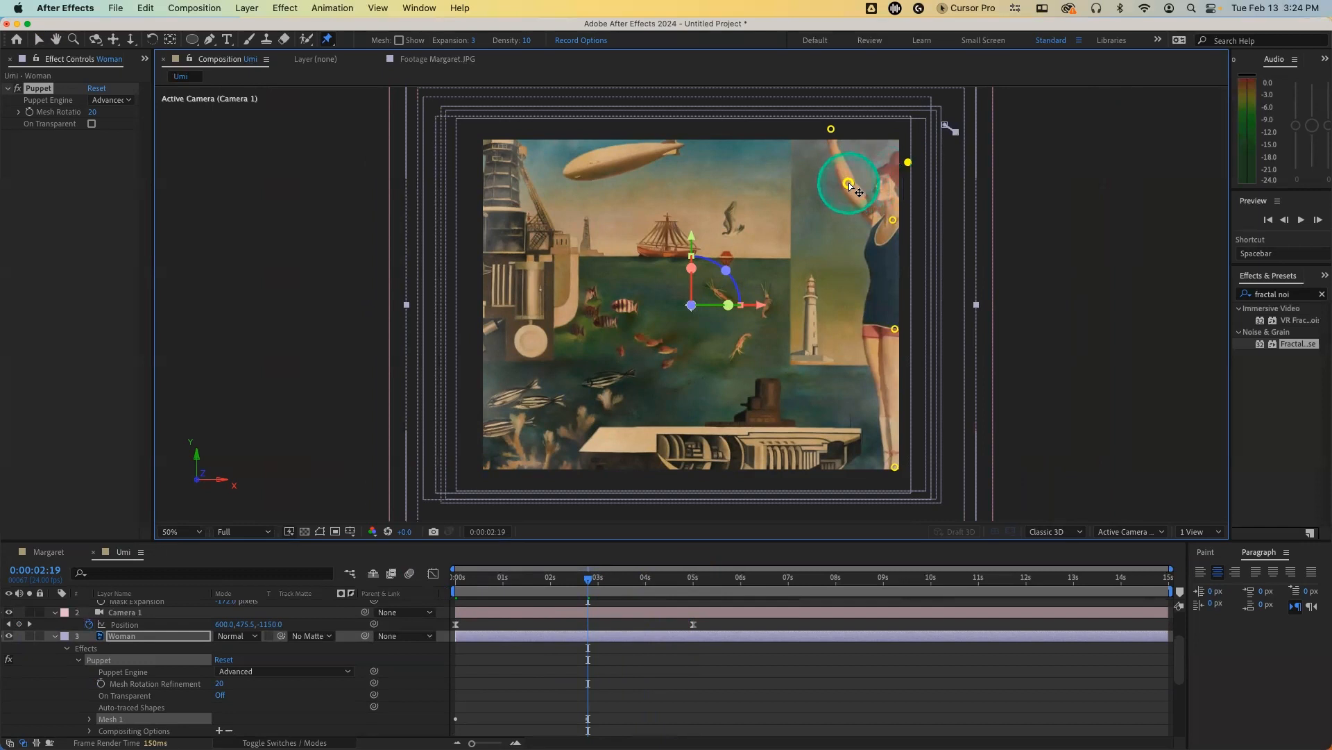
Step: Lower the elbow and hand pins of the woman's raised arm slightly and shift her hip pin a little to the right
drag(850, 187, 841, 192)
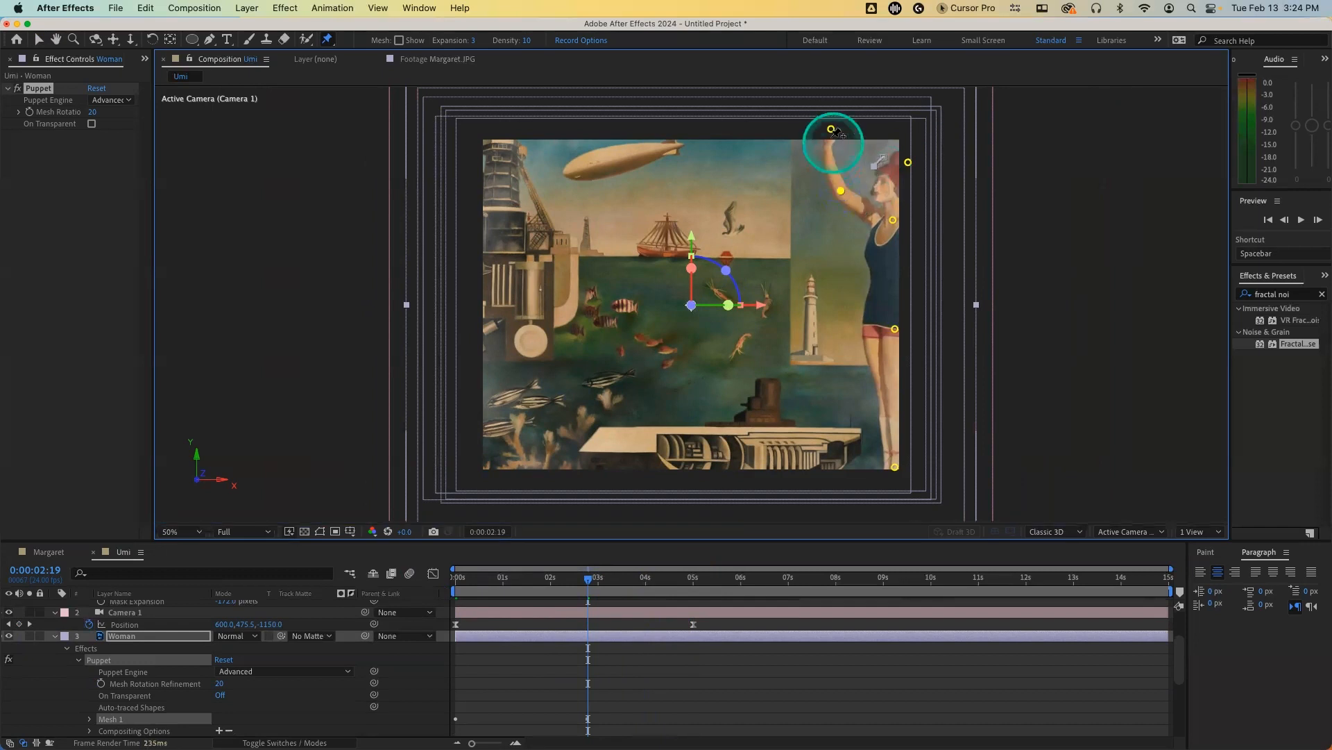
drag(830, 130, 827, 141)
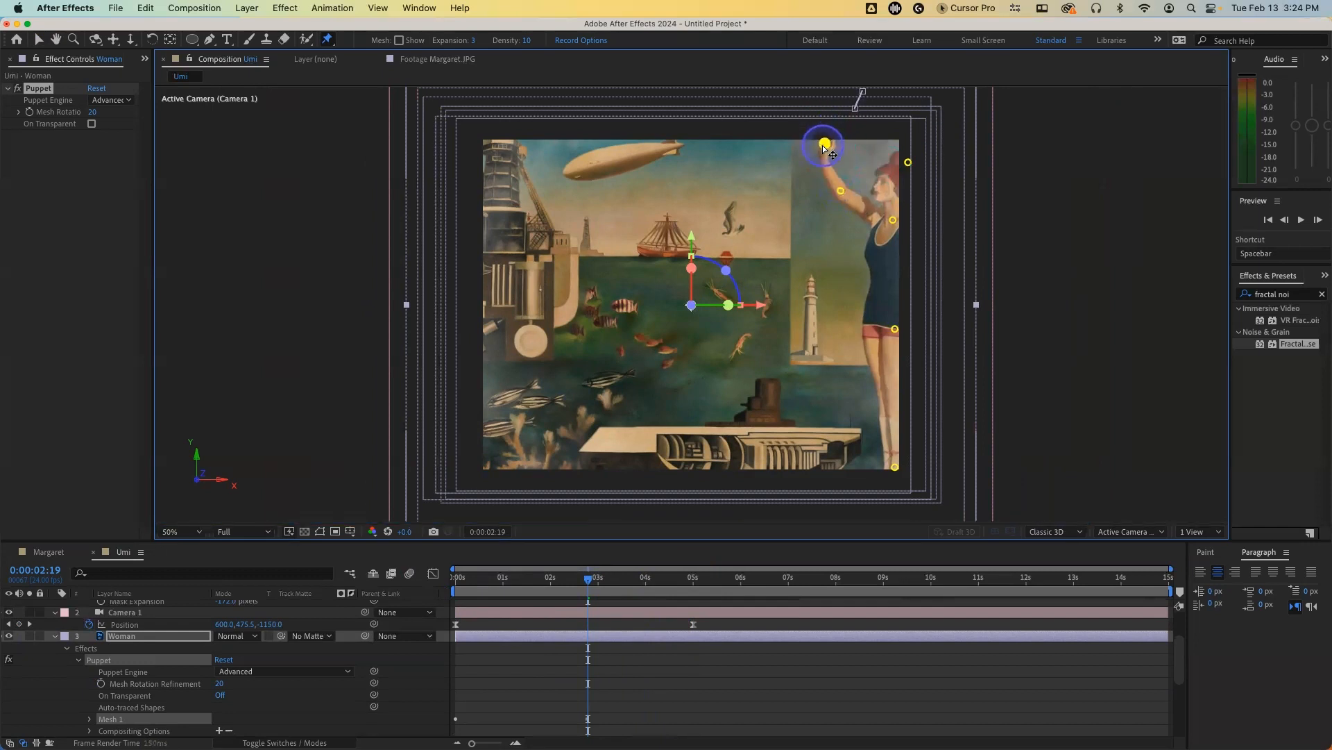
drag(838, 188, 835, 196)
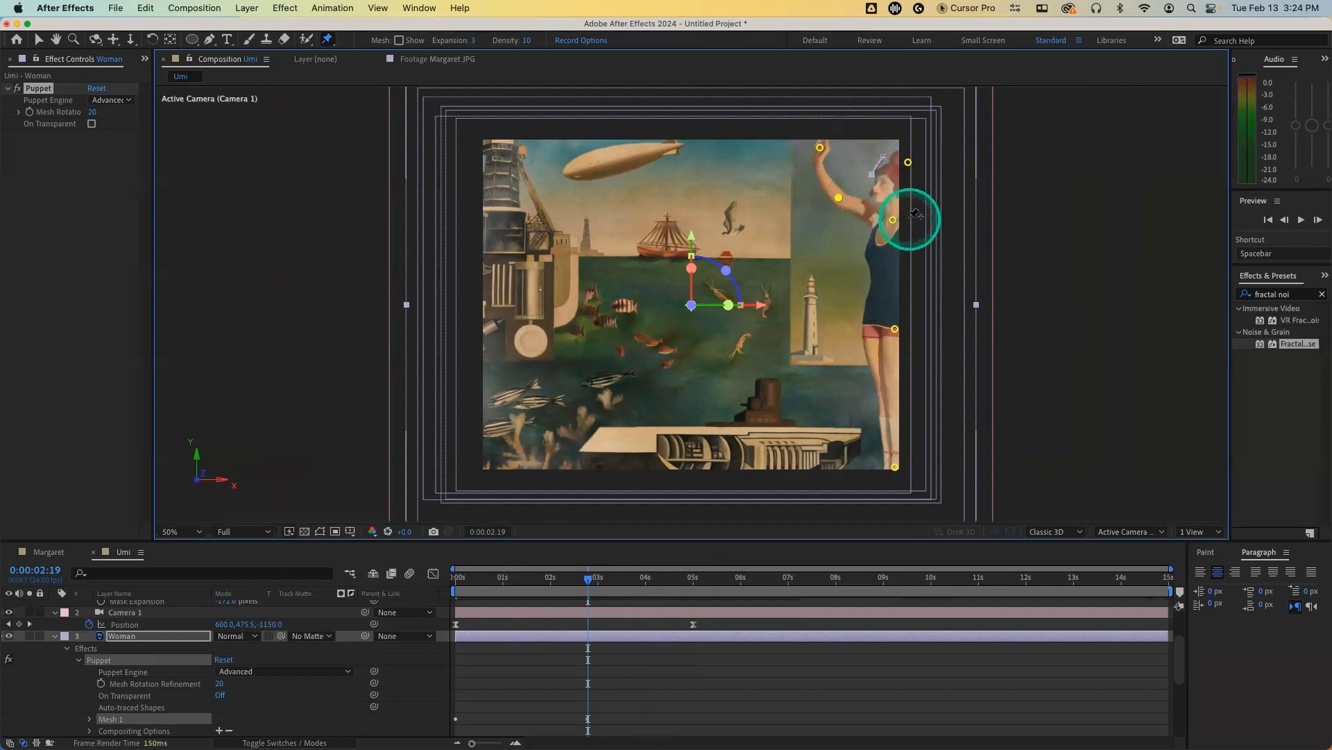
click(895, 330)
drag(897, 333, 905, 335)
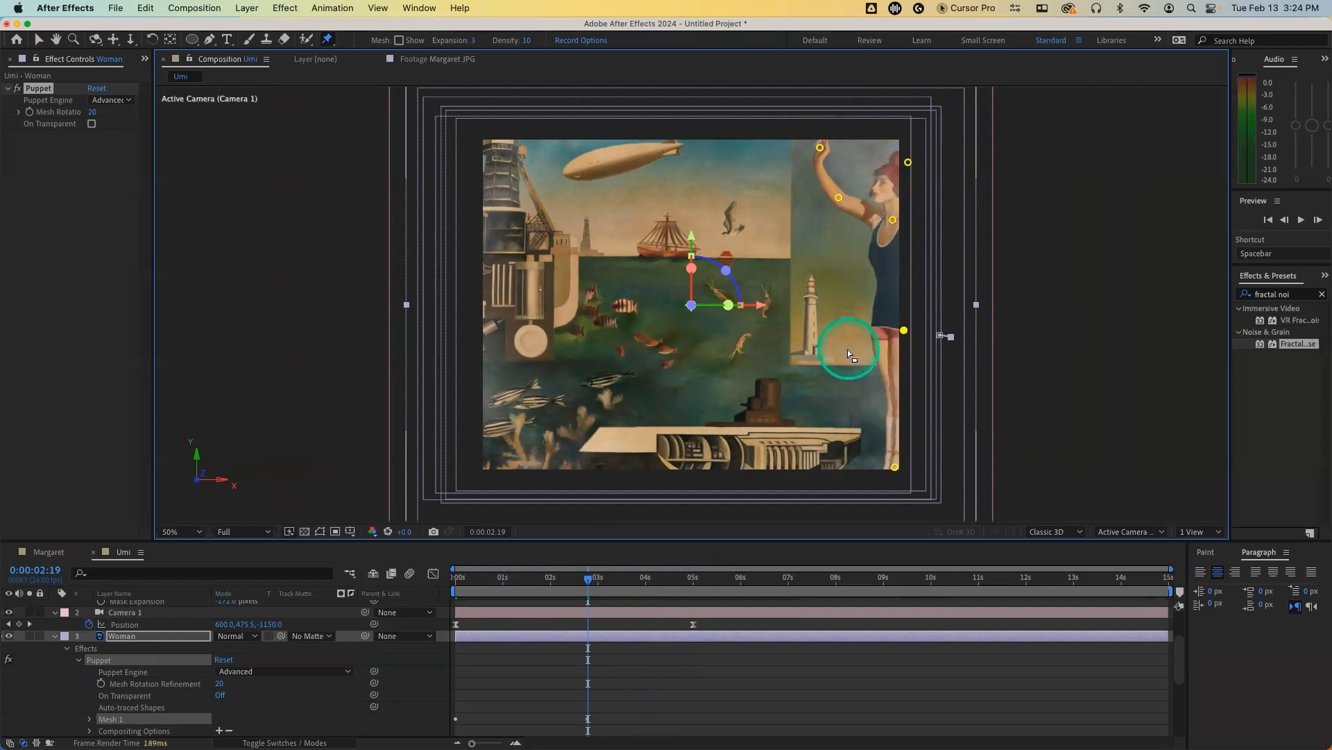
Step: Preview the woman's puppet movement together with the camera push-in, replaying it from the first frame
drag(589, 577, 481, 580)
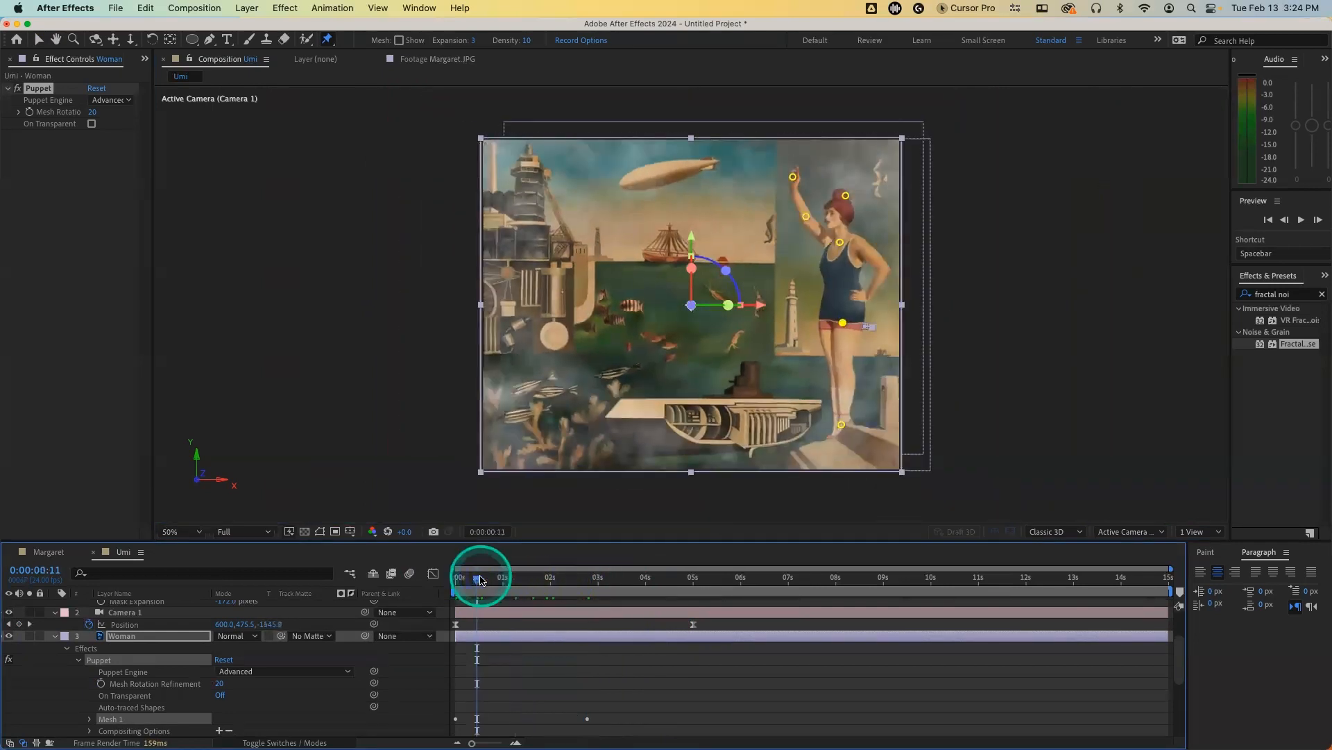
key(space)
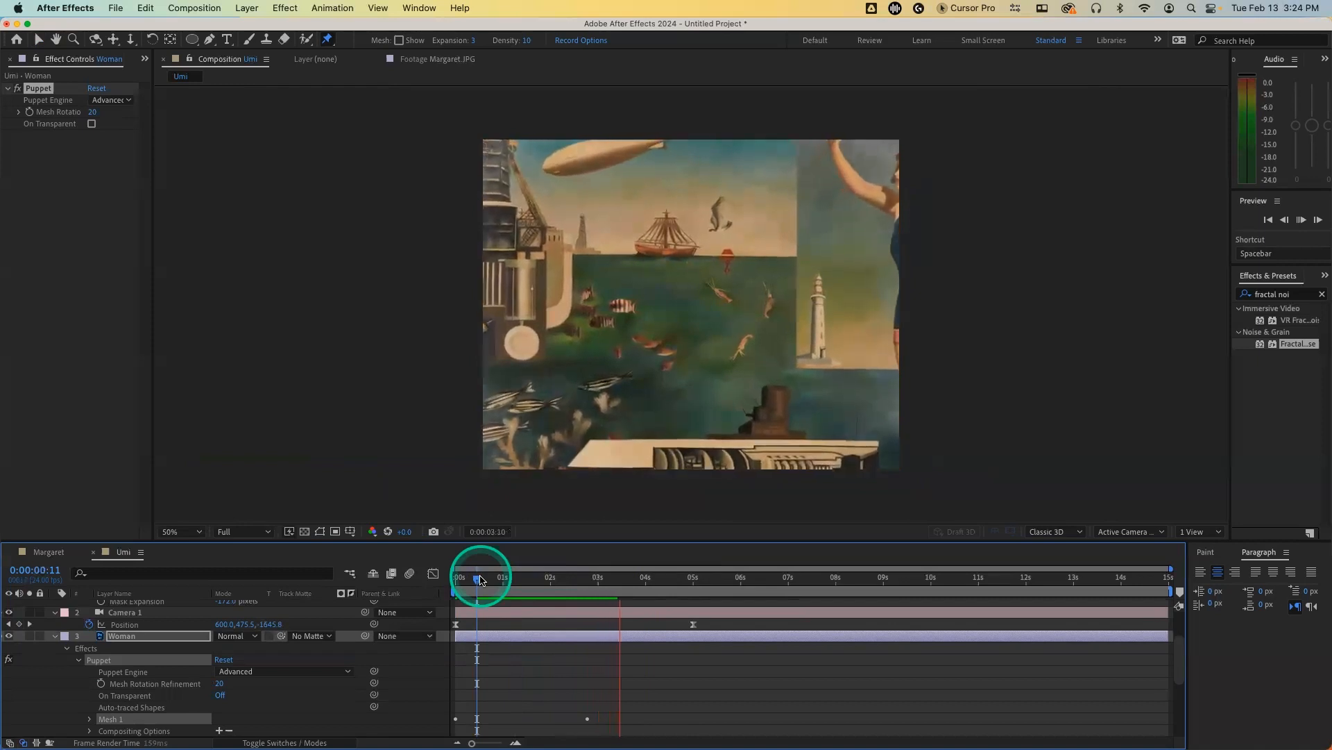
drag(481, 580, 438, 578)
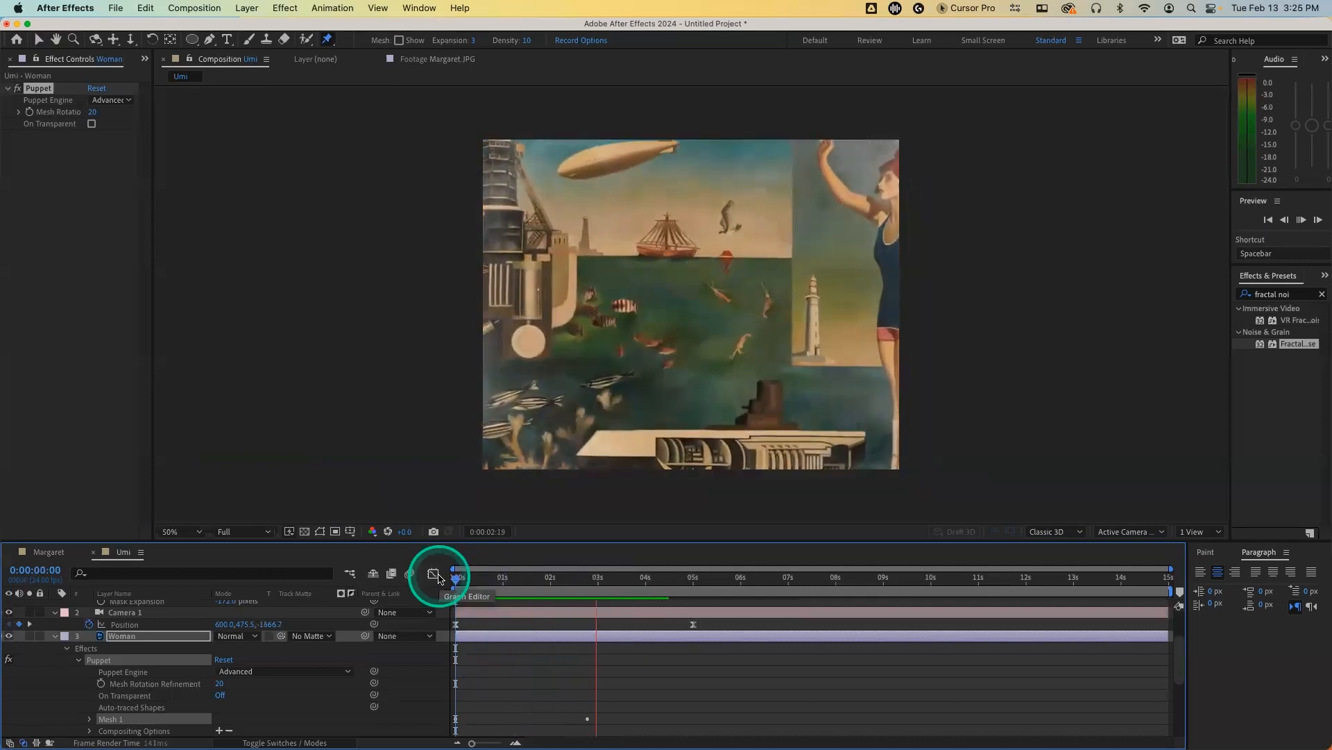
drag(489, 576, 452, 582)
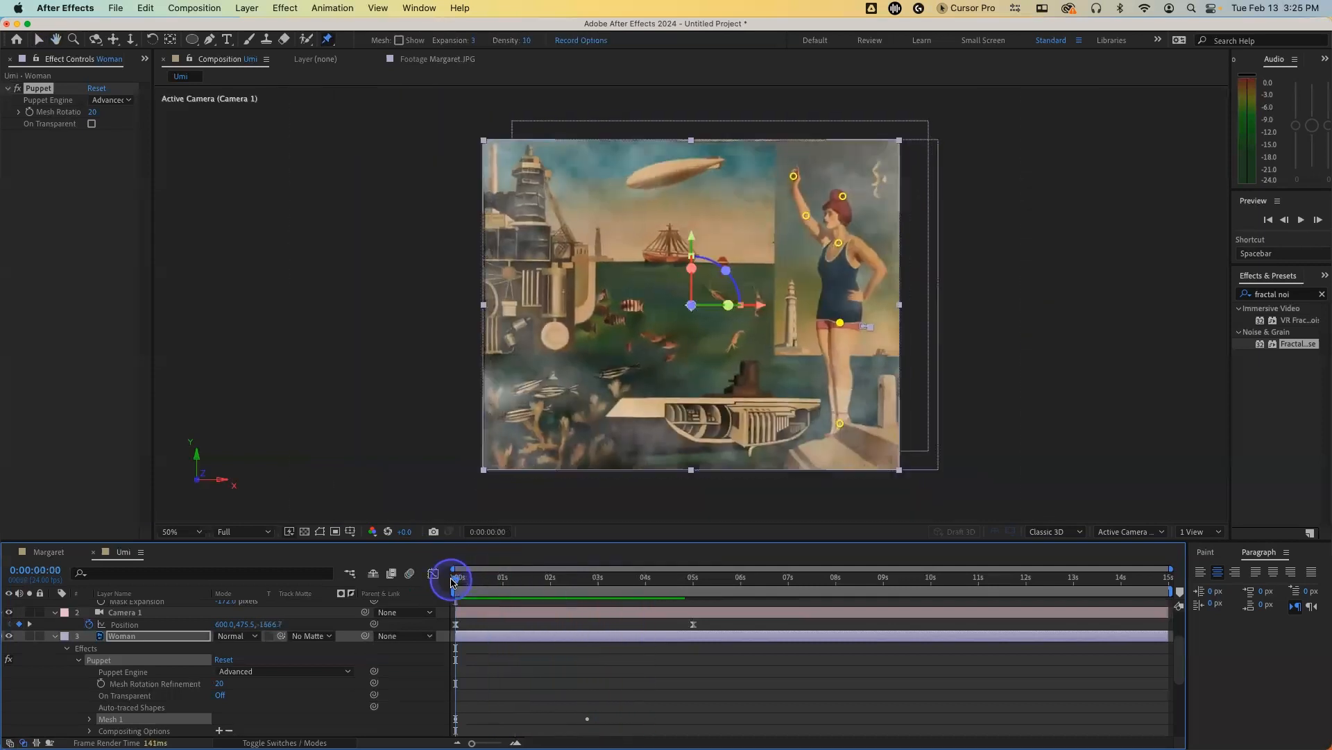
key(space)
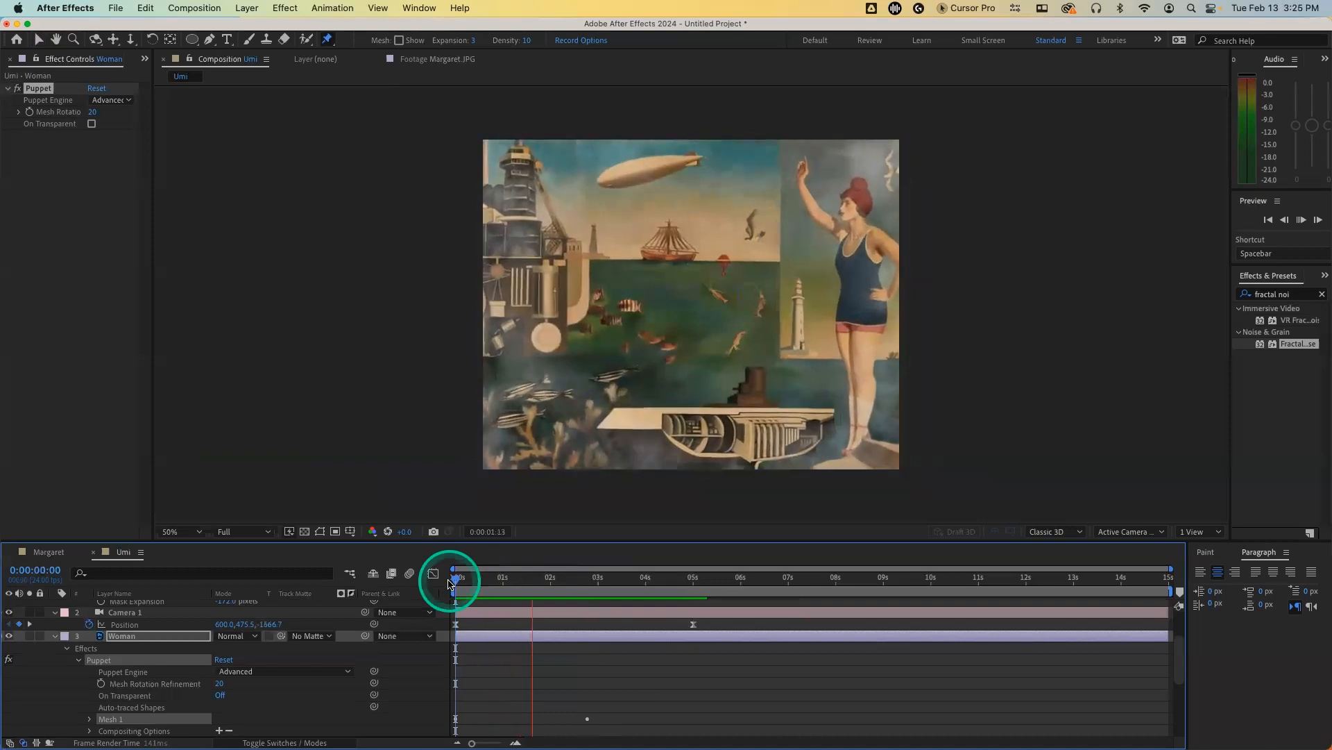
key(space)
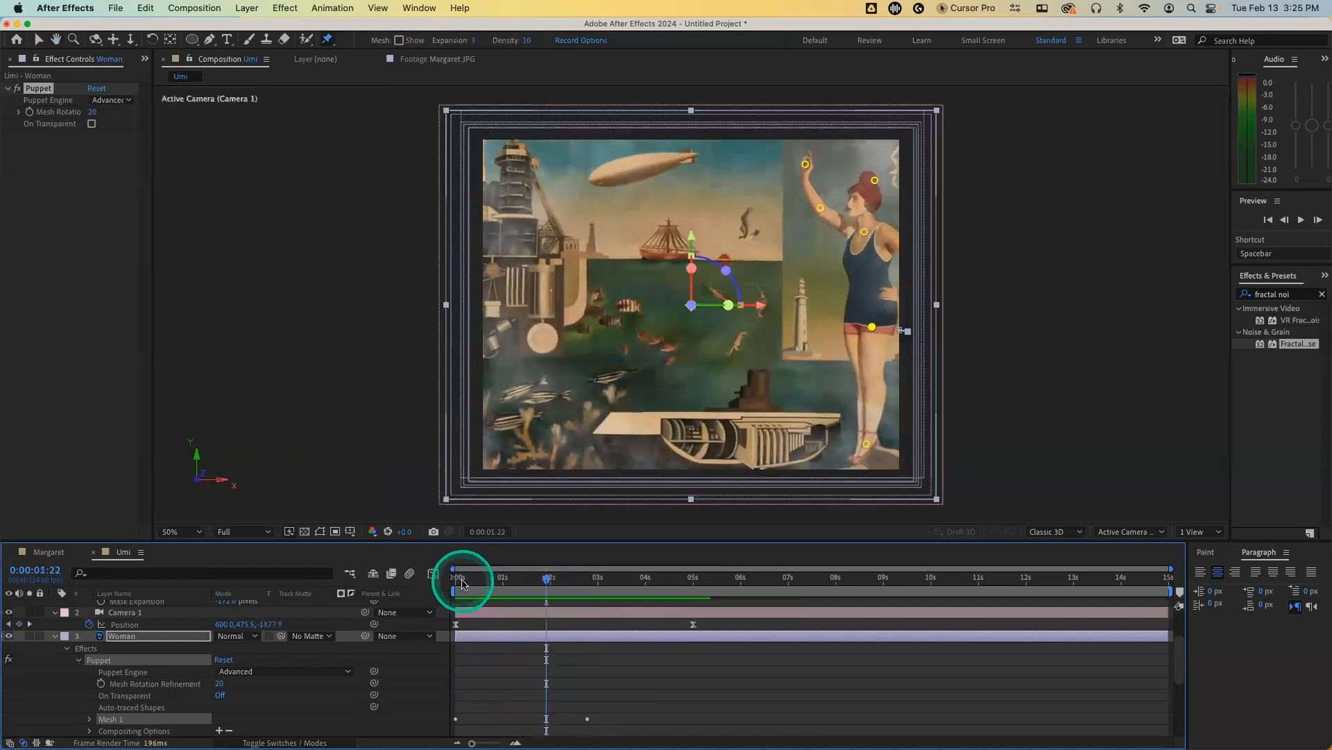
Step: At the first frame, create a 1200 x 951 px black solid and place it between the Blimp and Building layers
click(451, 583)
key(super+y)
click(738, 483)
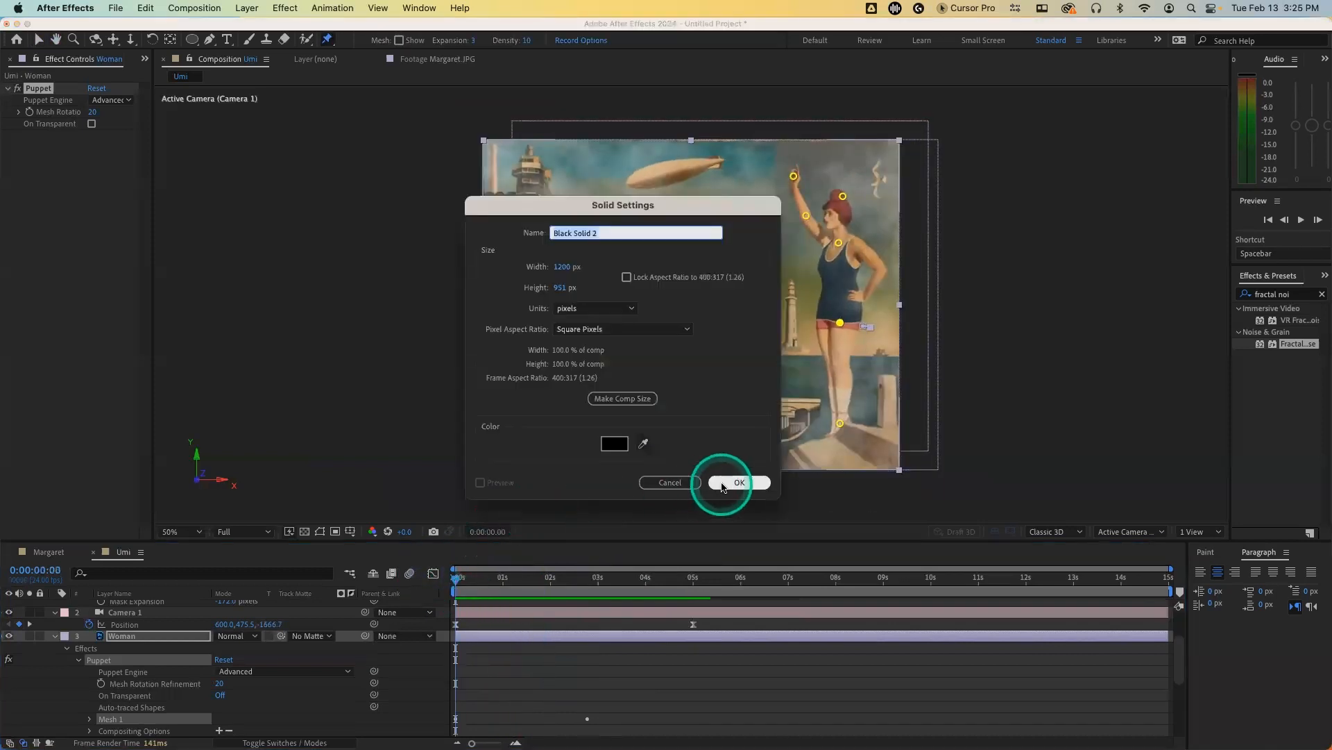
click(137, 635)
click(170, 636)
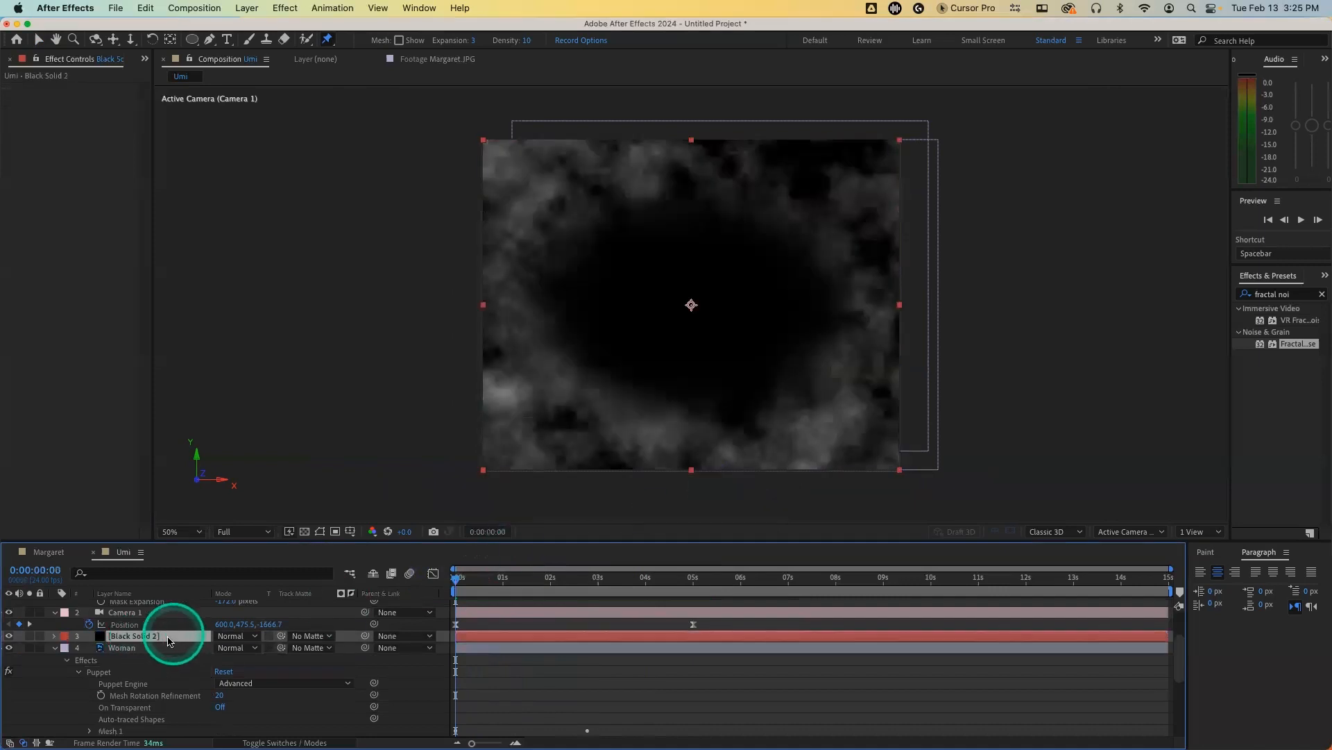
click(65, 637)
click(55, 648)
click(150, 642)
drag(151, 643, 148, 696)
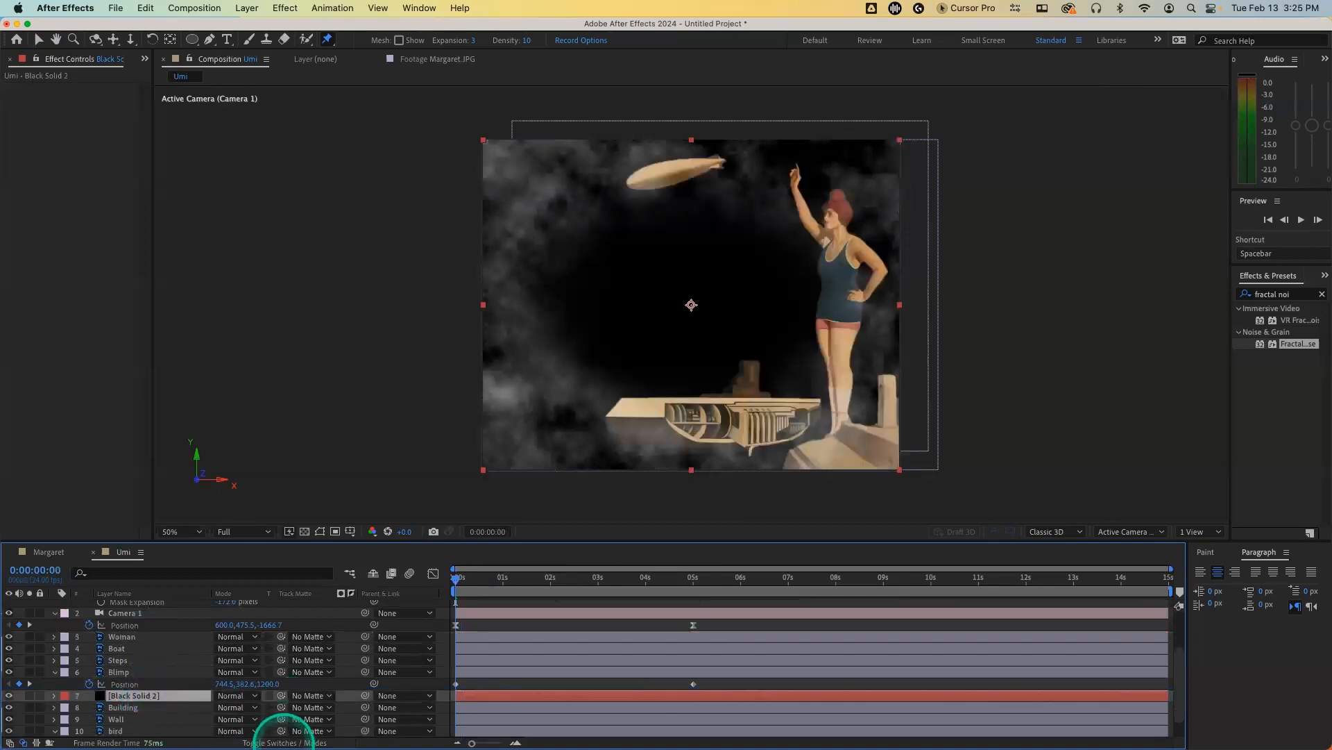
Step: Make the new black solid a 3D layer positioned at Z 1200 and scaled to 180%
click(283, 741)
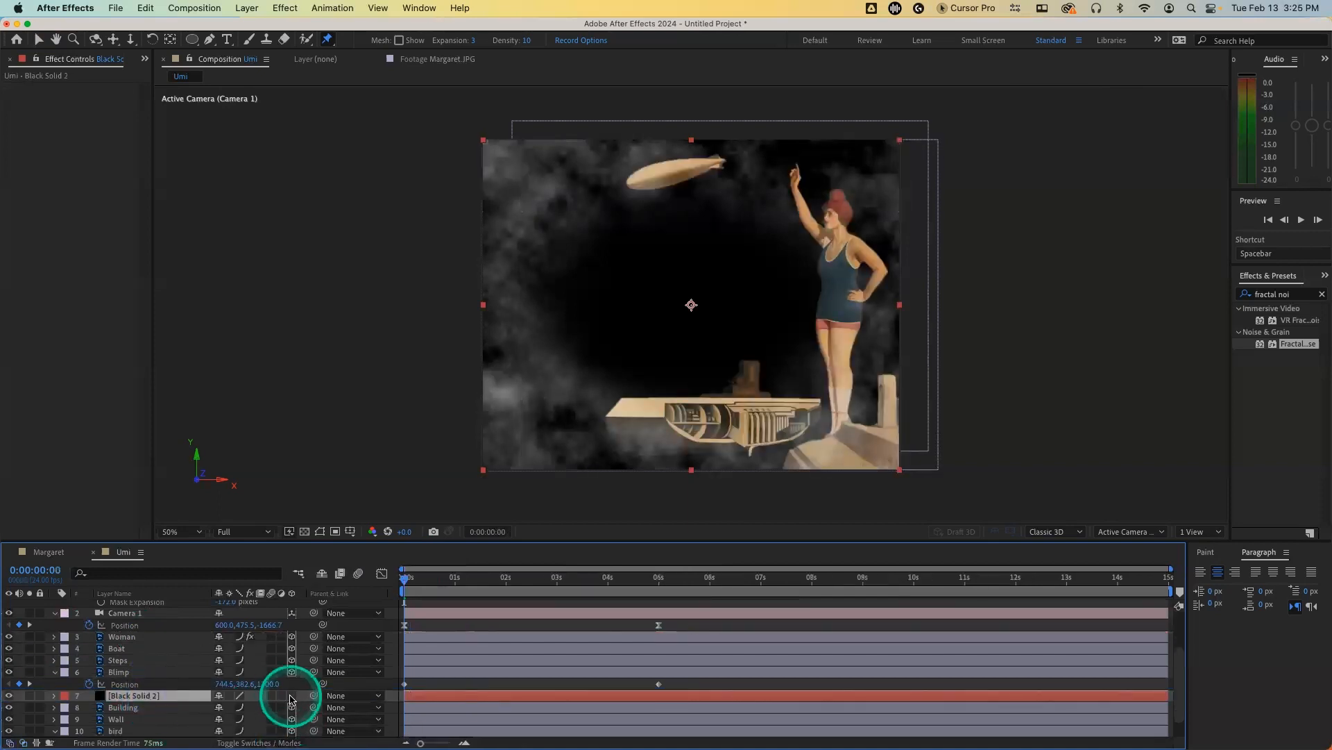
click(291, 696)
click(210, 698)
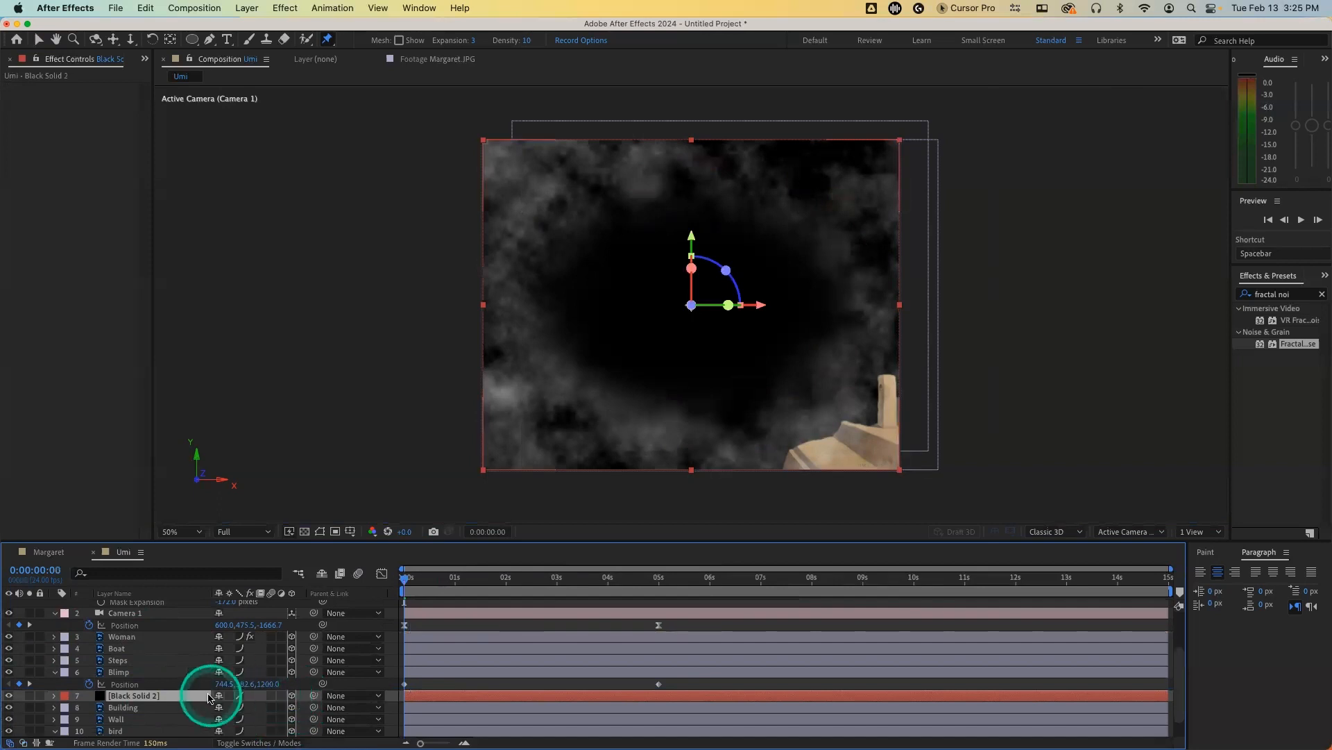
key(p)
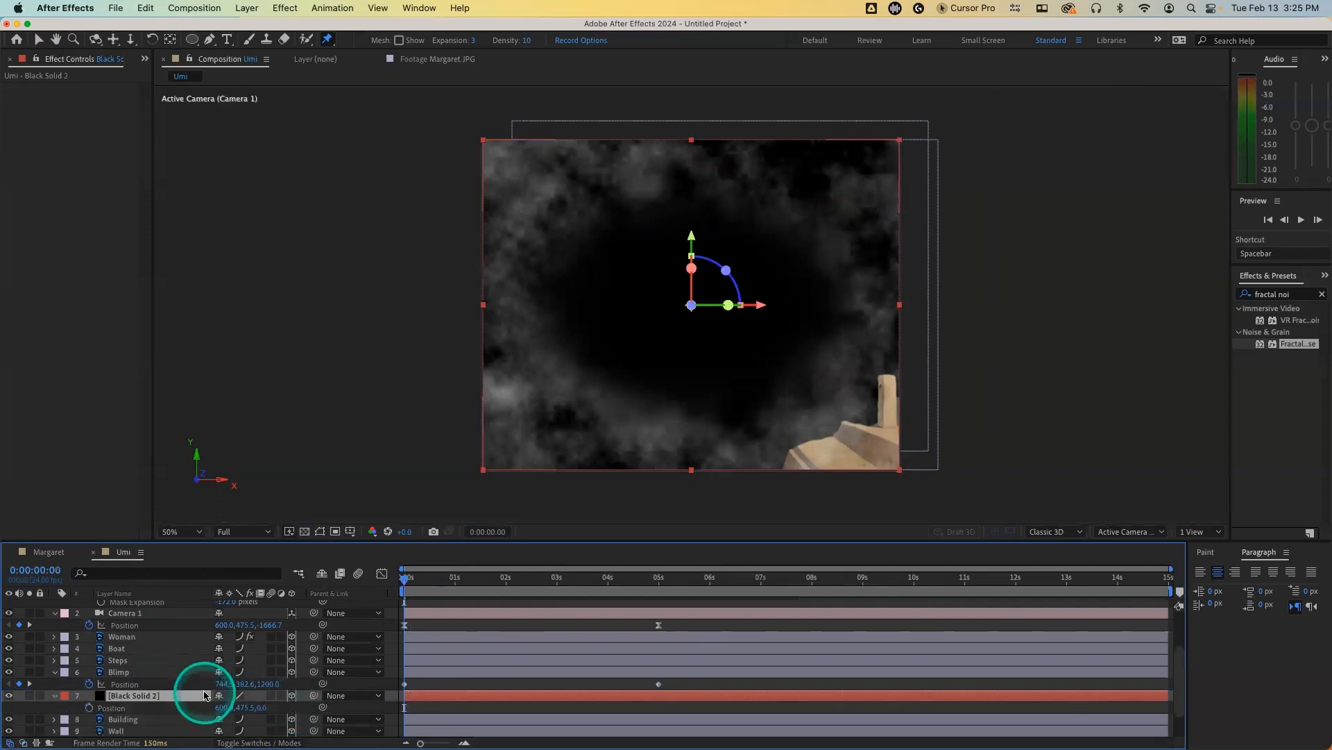
click(259, 708)
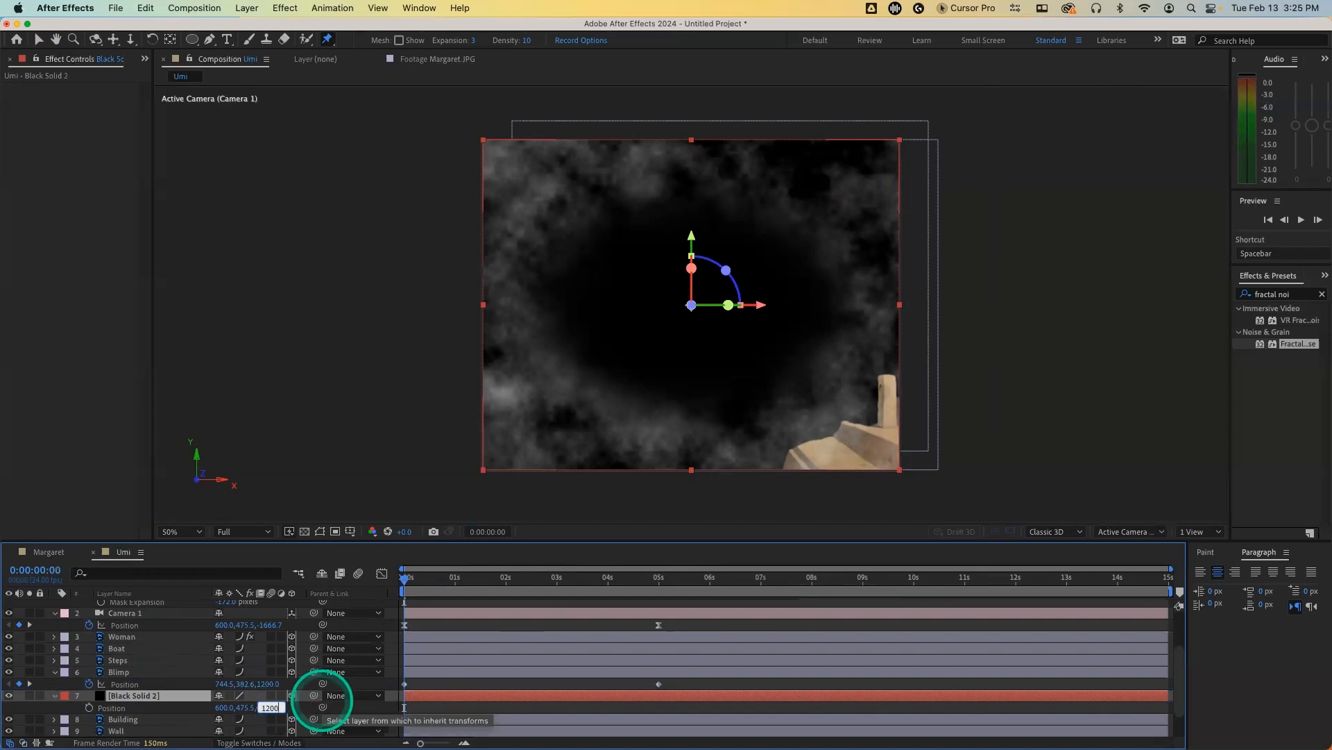
key(Return)
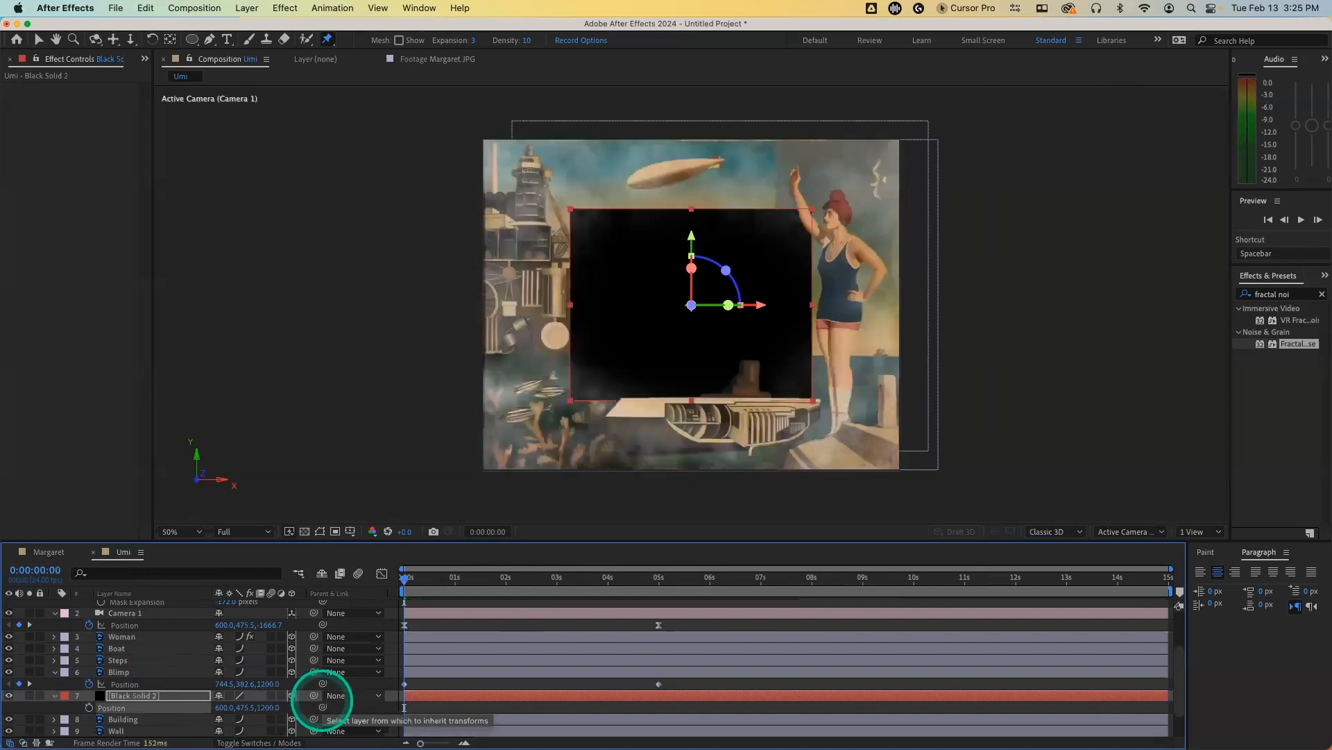
key(s)
drag(234, 707, 283, 705)
Step: Apply the CC Particle Systems II effect to the new black solid and go to 0:00:00:15
click(1253, 296)
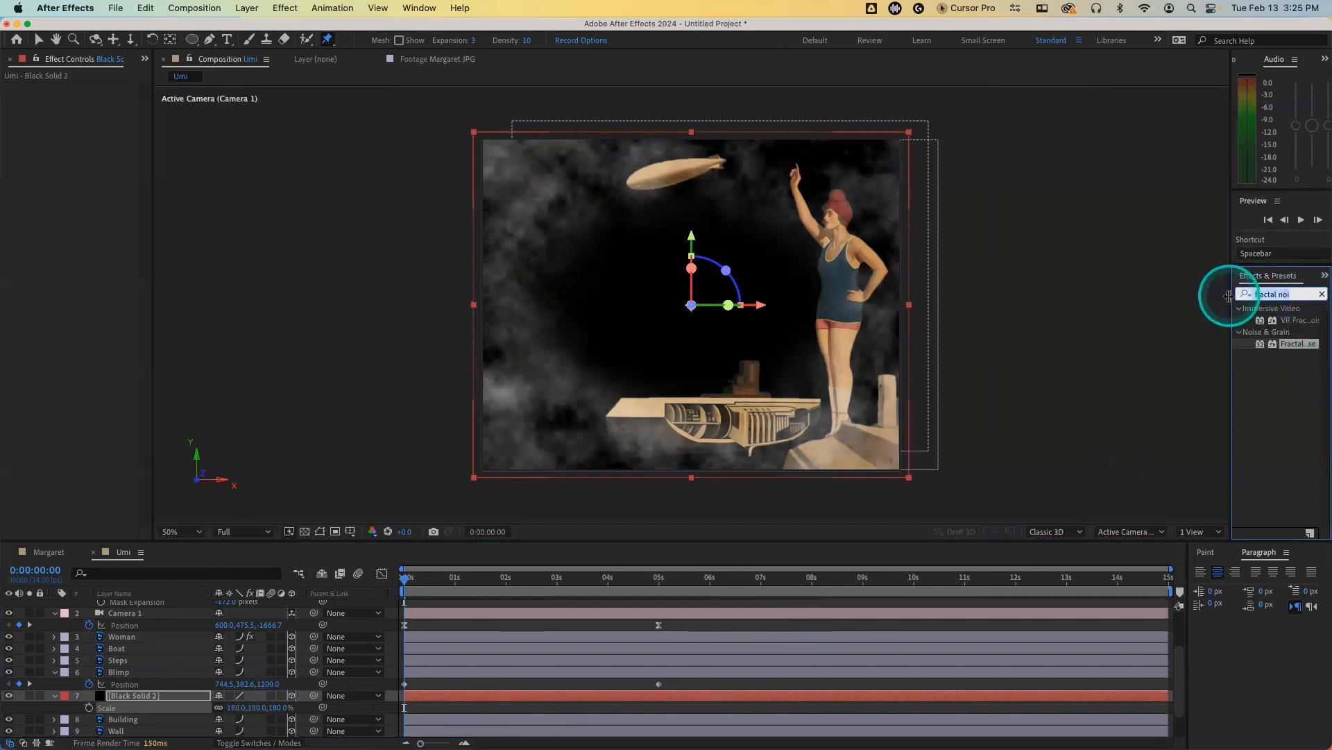
text(parti)
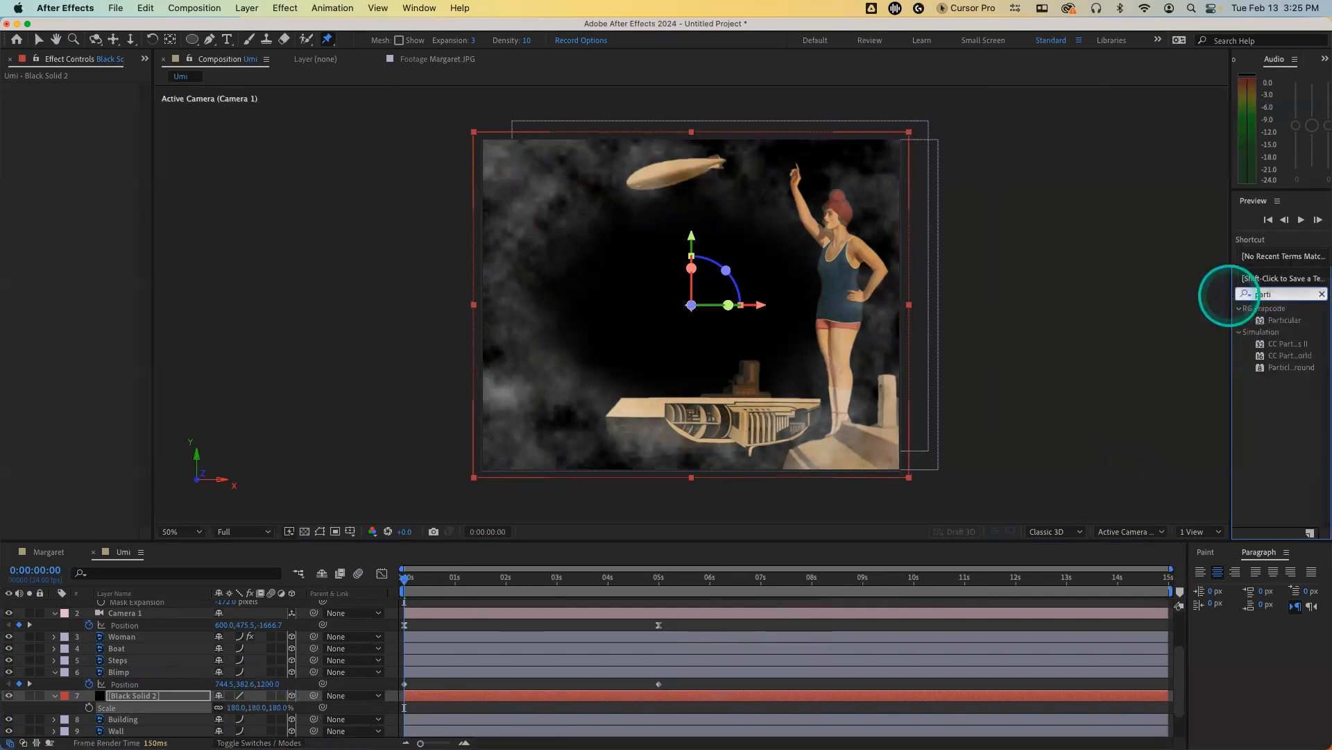
click(1289, 345)
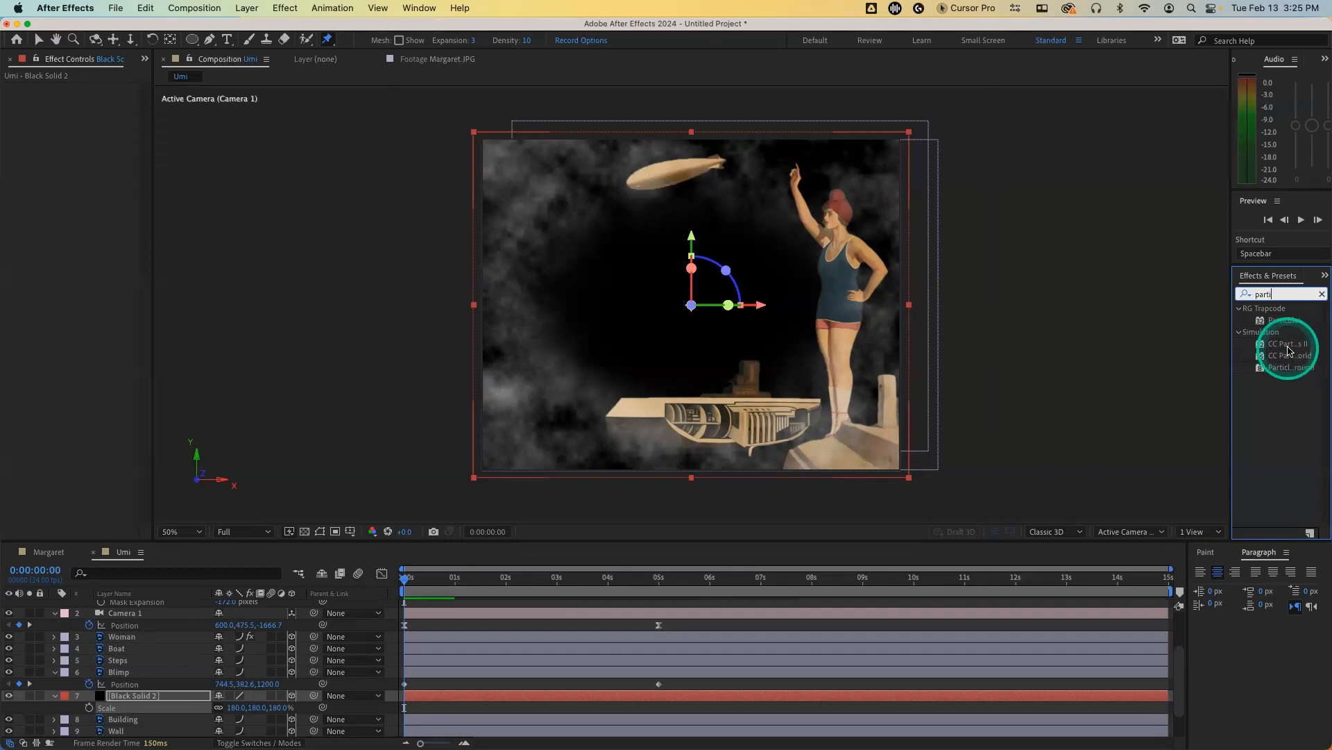
double_click(1288, 344)
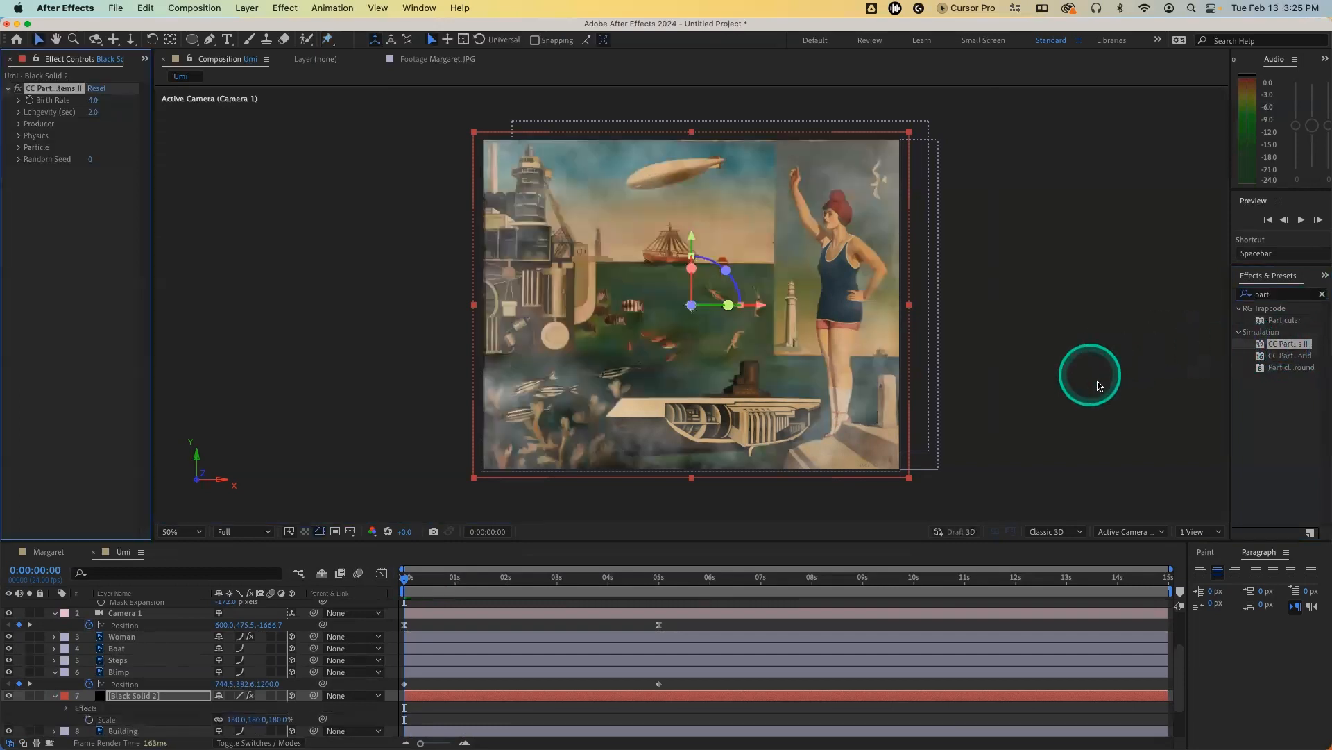
drag(414, 585, 437, 584)
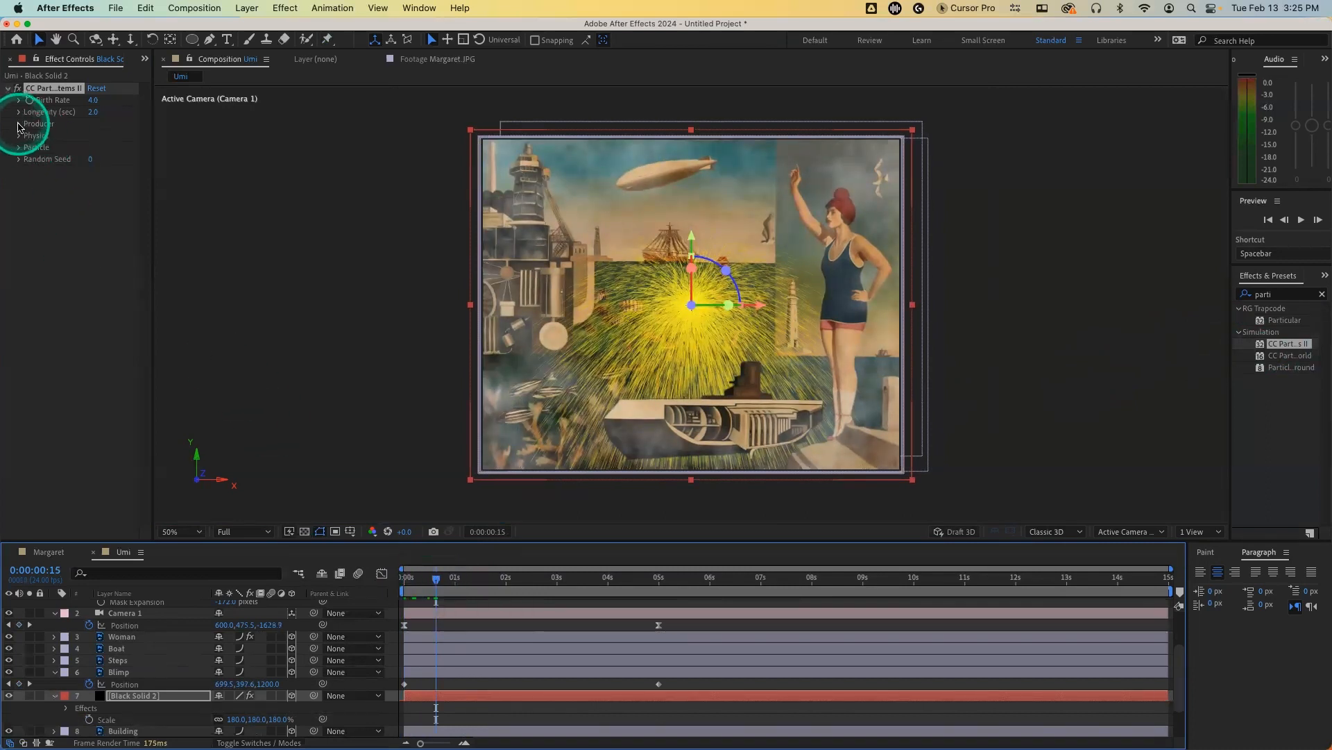
Step: Set the particles' Birth Rate to 1.0 and the producer's Radius X to 112 and Radius Y to 107
click(91, 101)
text(4)
key(Return)
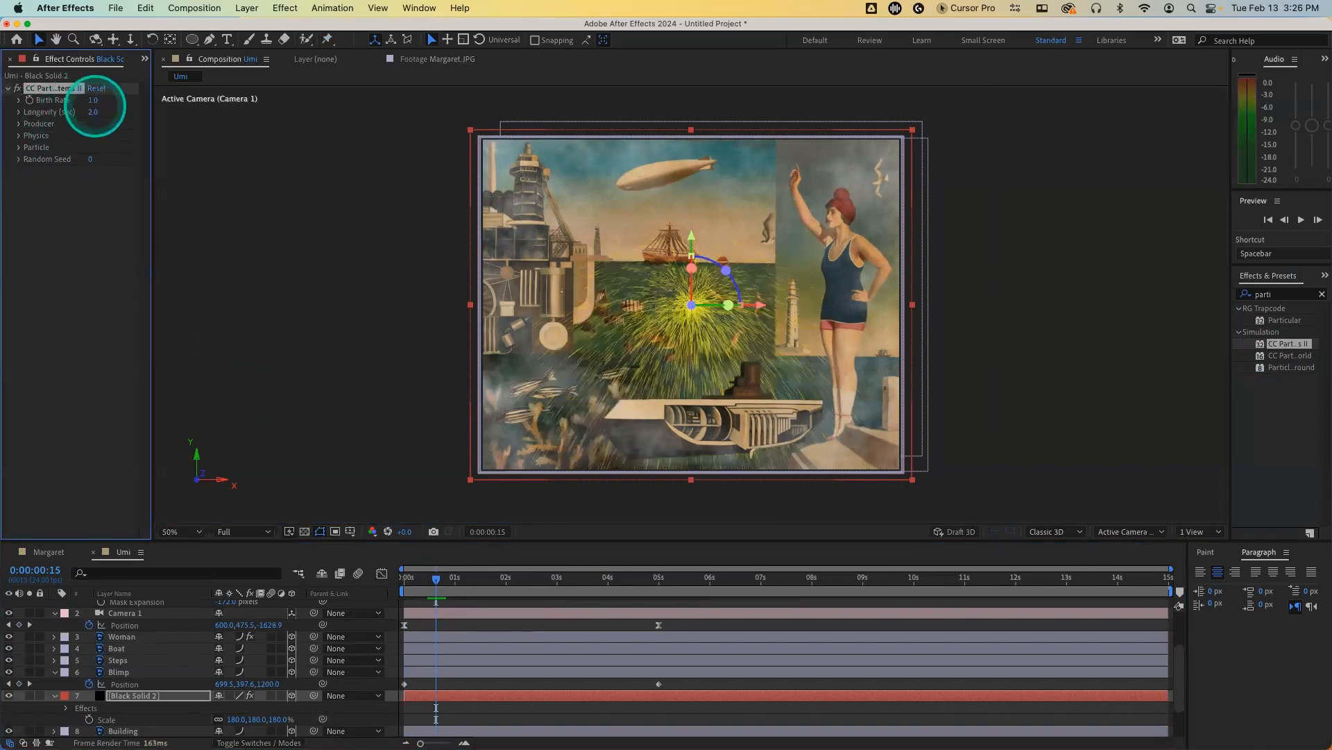
click(19, 124)
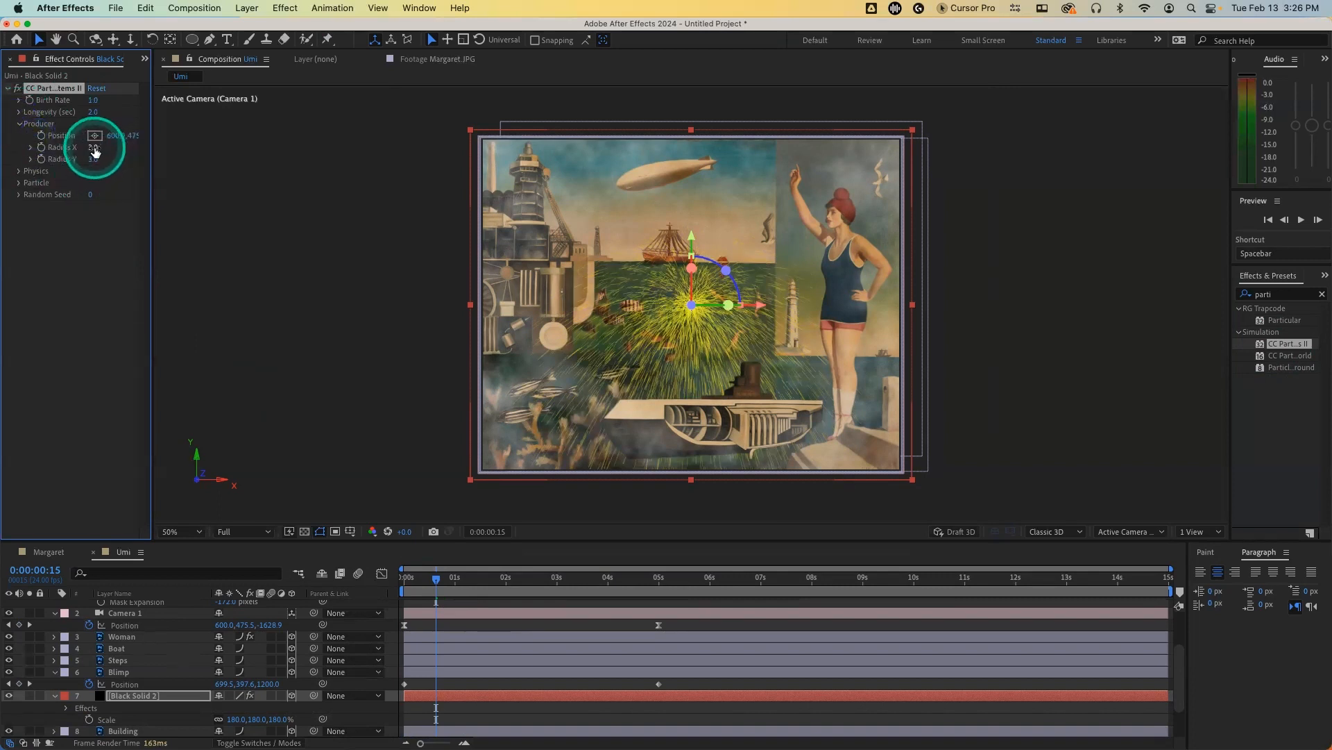
drag(94, 147, 31, 182)
Step: Set the particle system's Gravity to 0.2
click(27, 171)
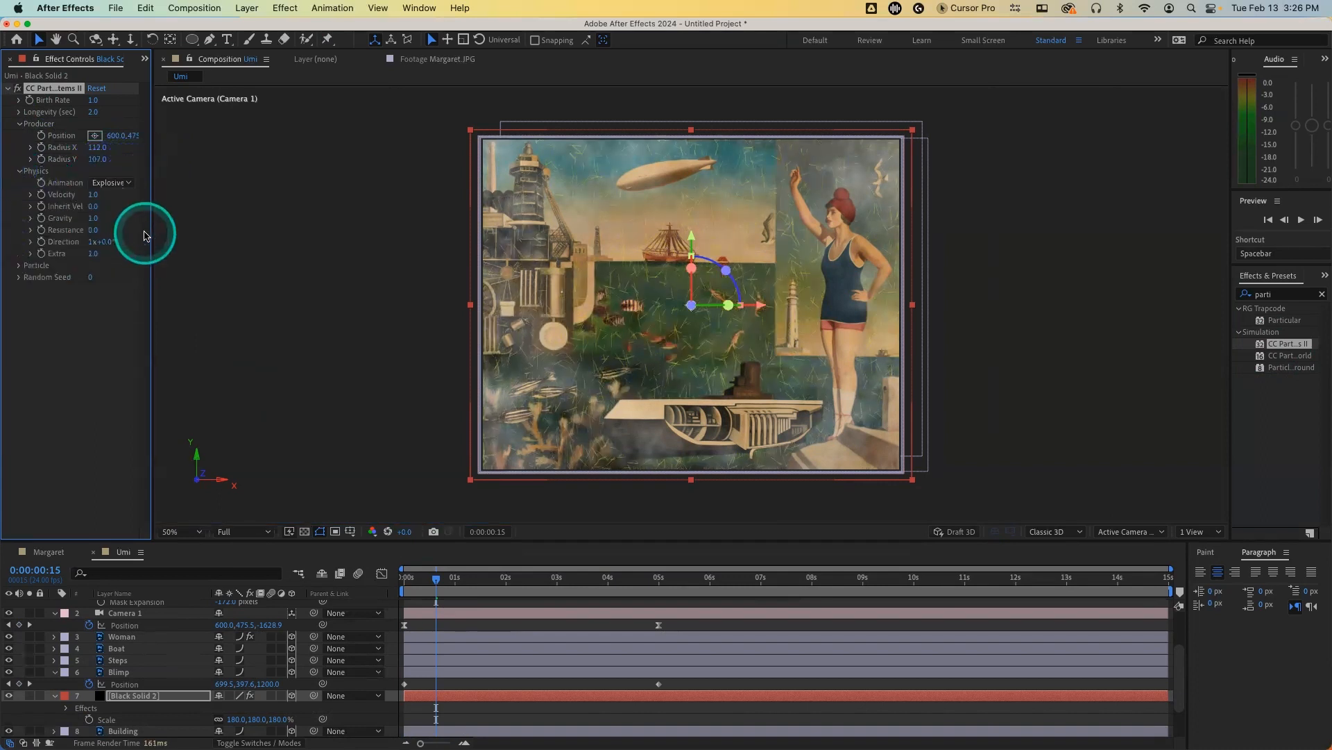
click(92, 218)
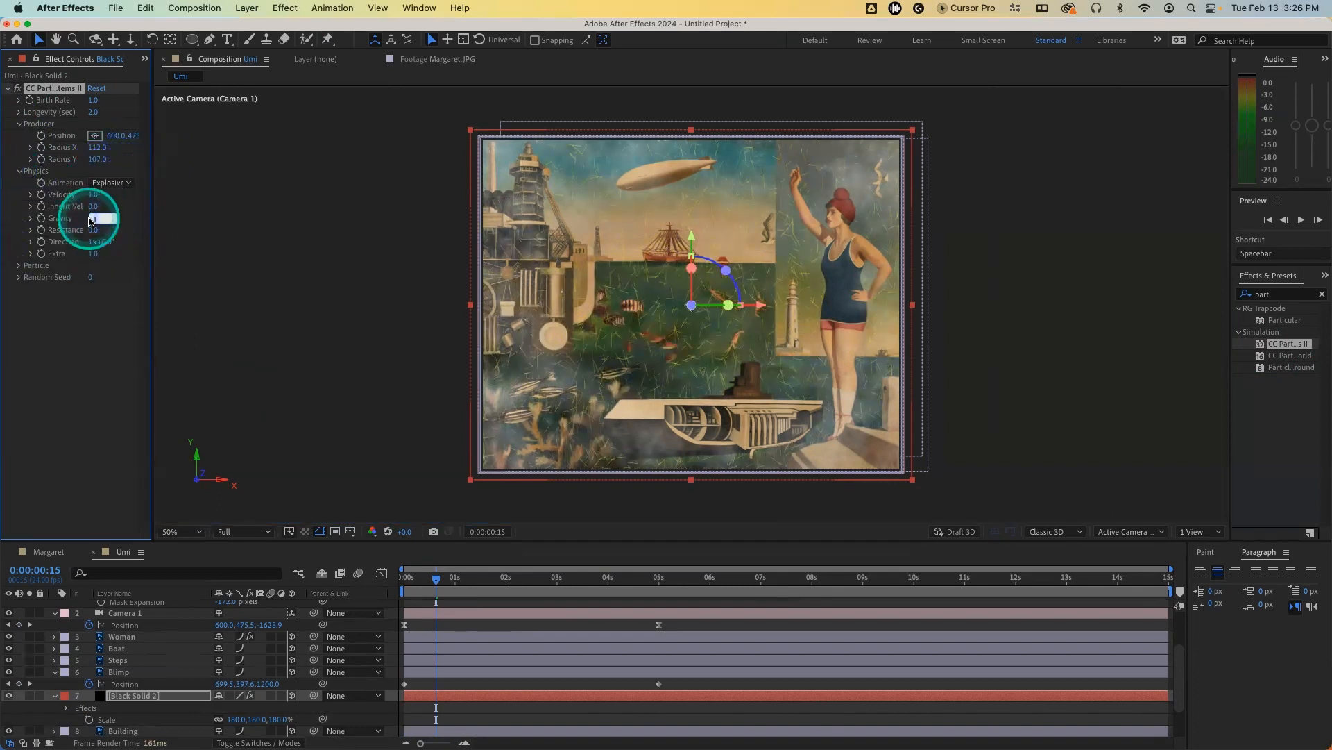
text(0.2)
key(Return)
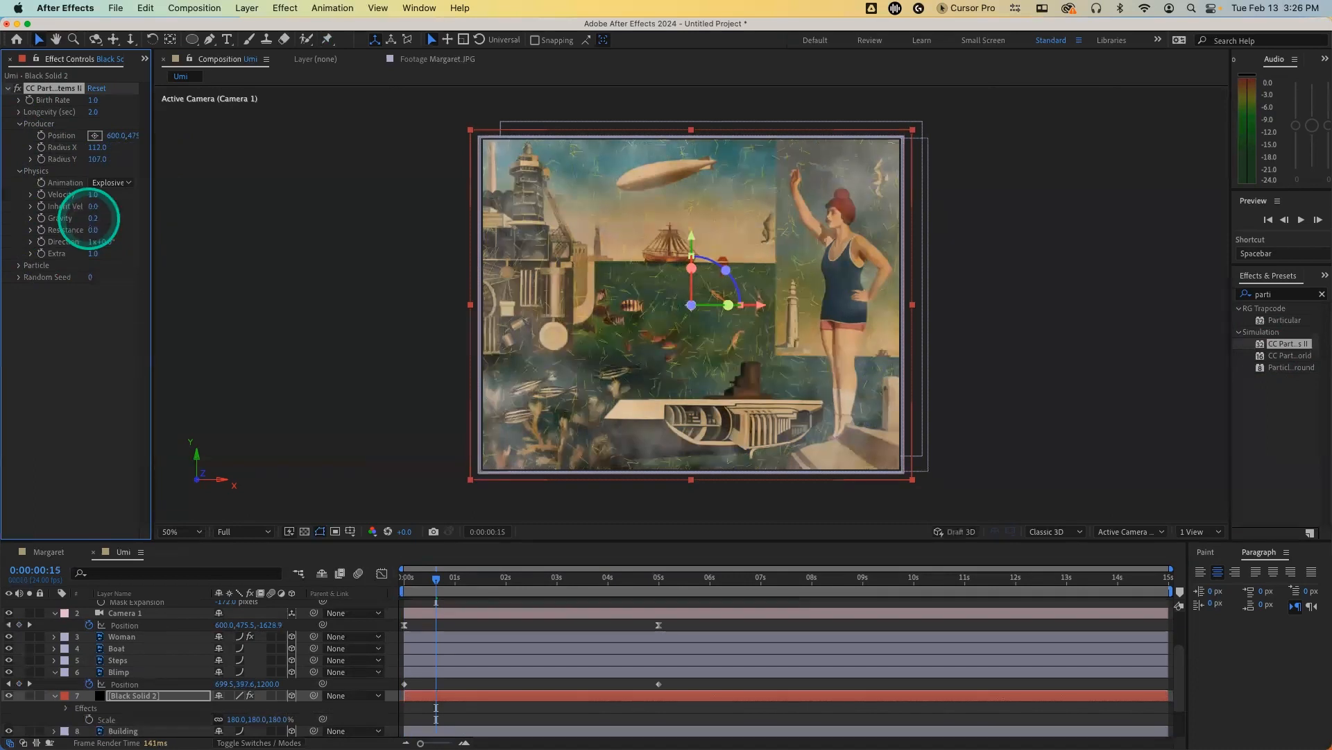
Step: Change the Particle Type to Bubble and set the Birth Color to near-white ECECEB
click(15, 266)
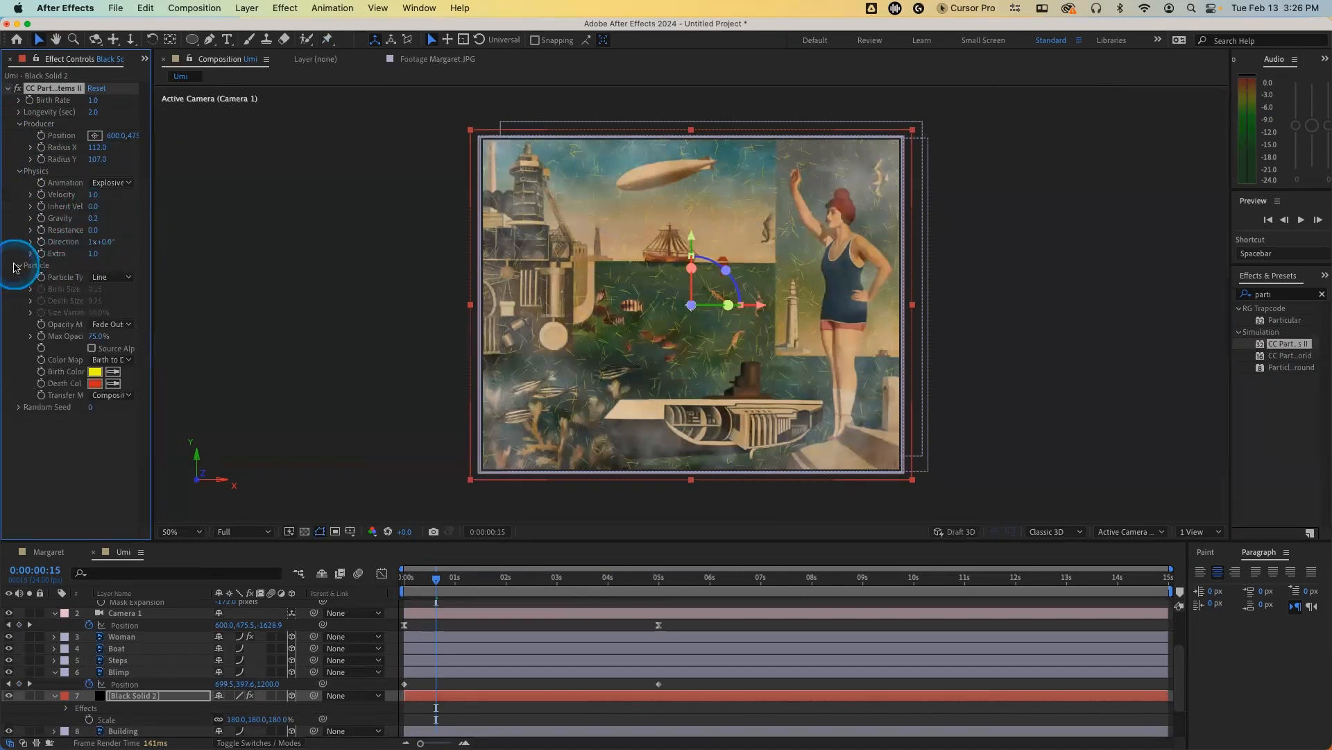
click(110, 277)
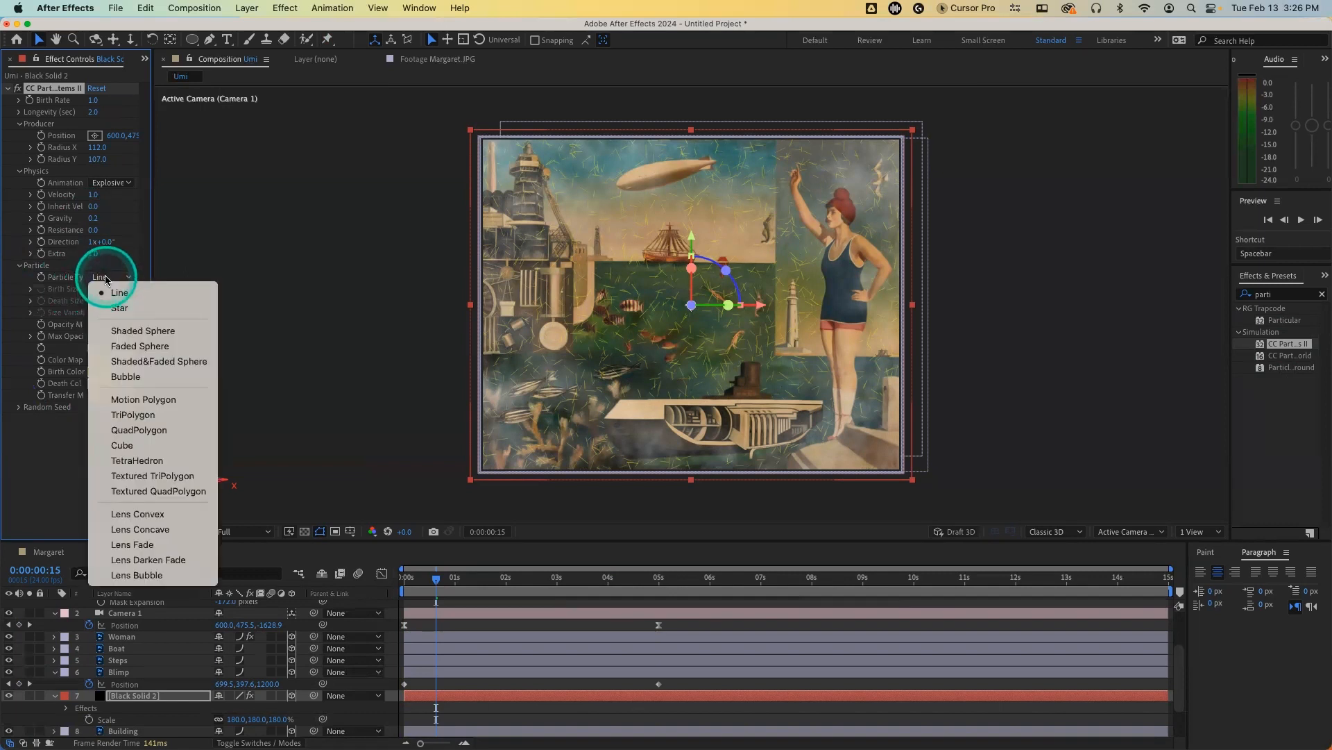
click(145, 382)
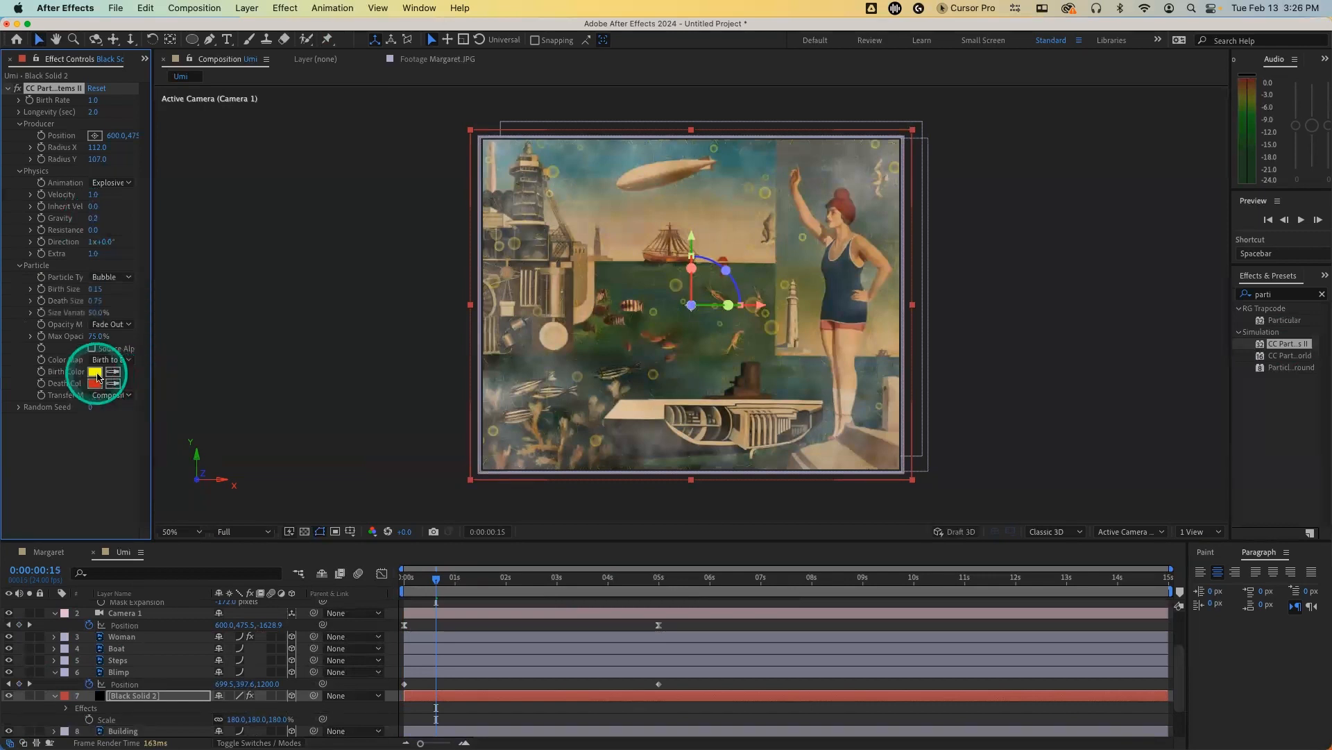
click(95, 372)
click(501, 319)
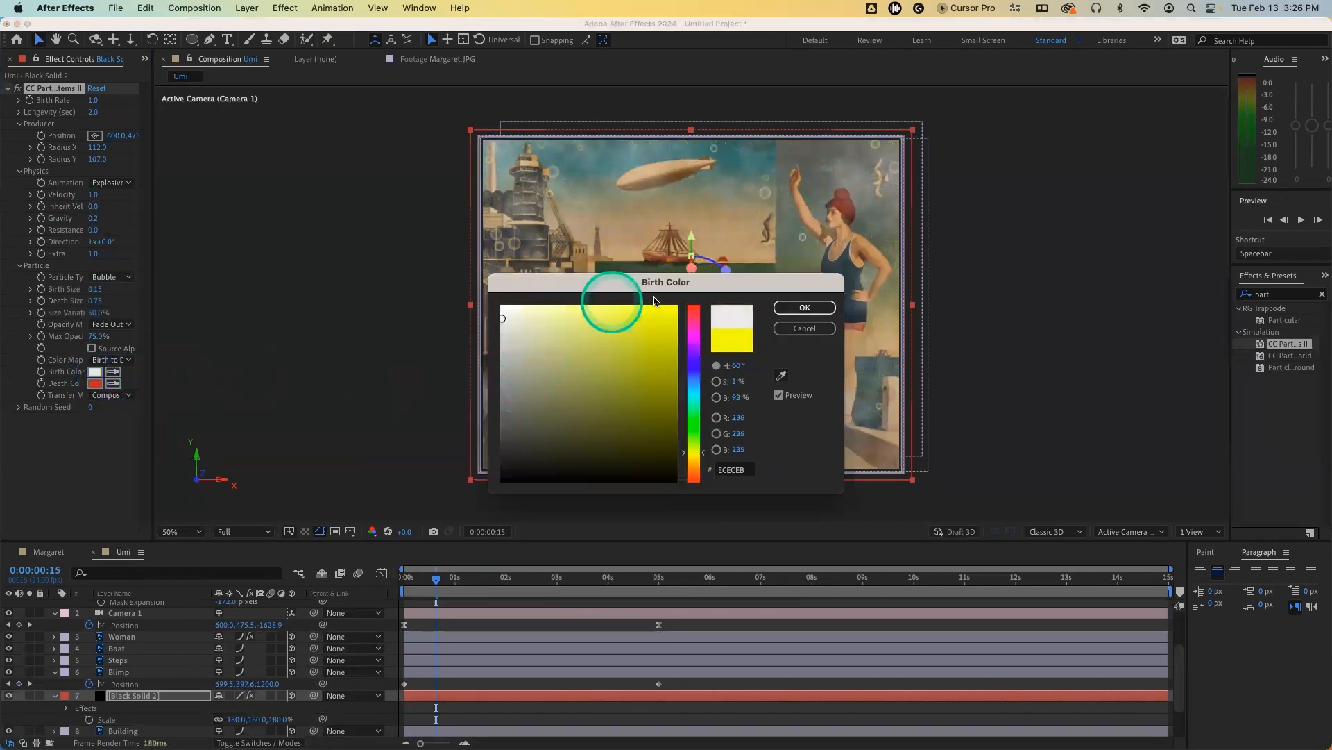
click(795, 307)
Step: Set the bubbles' Death Size to 0.15 and their Velocity to 0.2
click(98, 300)
key(Return)
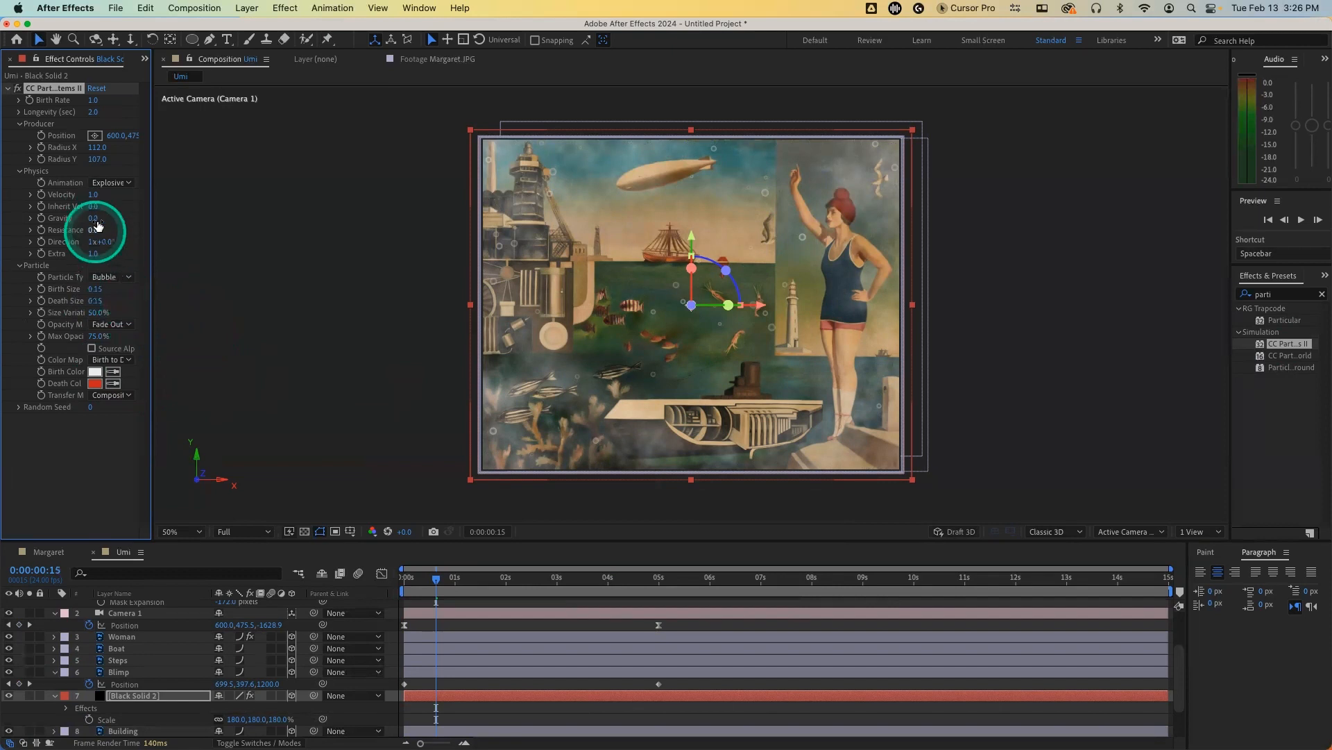
click(93, 195)
text(0.2)
key(Return)
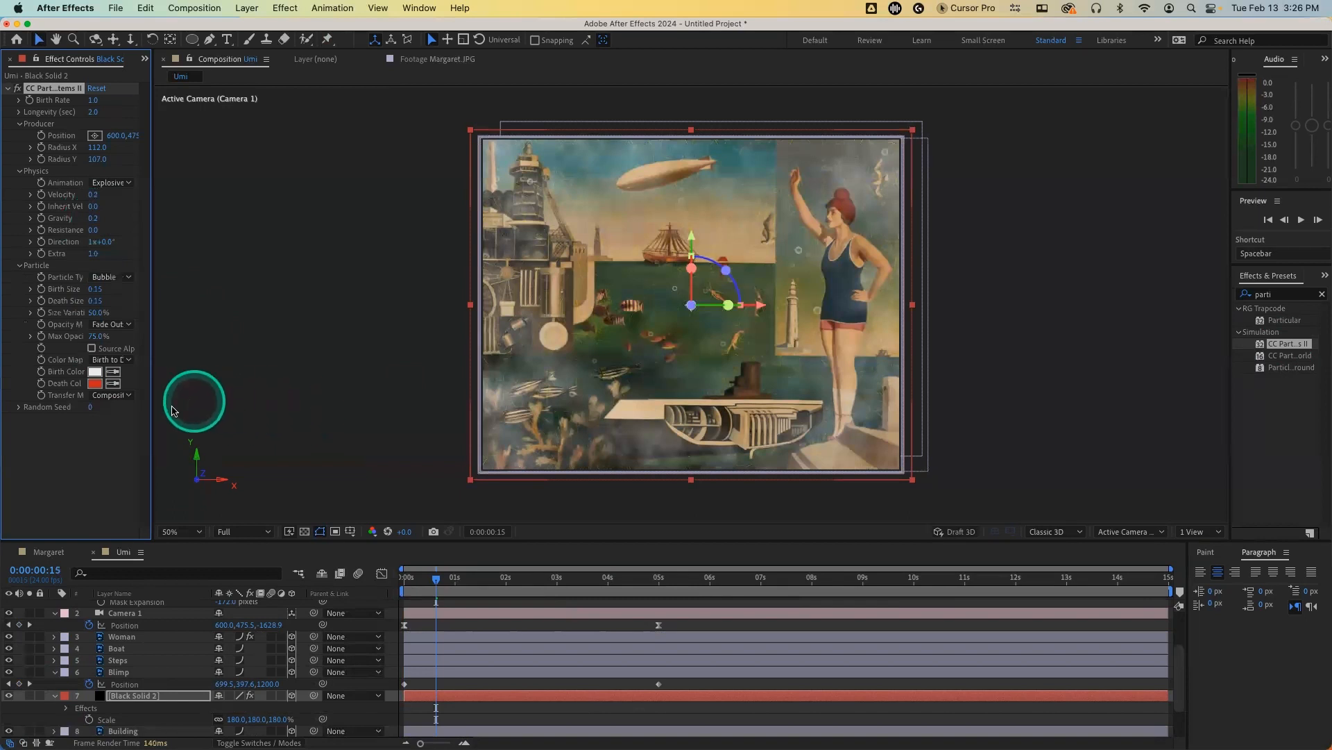
Step: Preview the bubbles with the rest of the animation from the first frame, widening the effect settings area for readability
click(402, 577)
key(space)
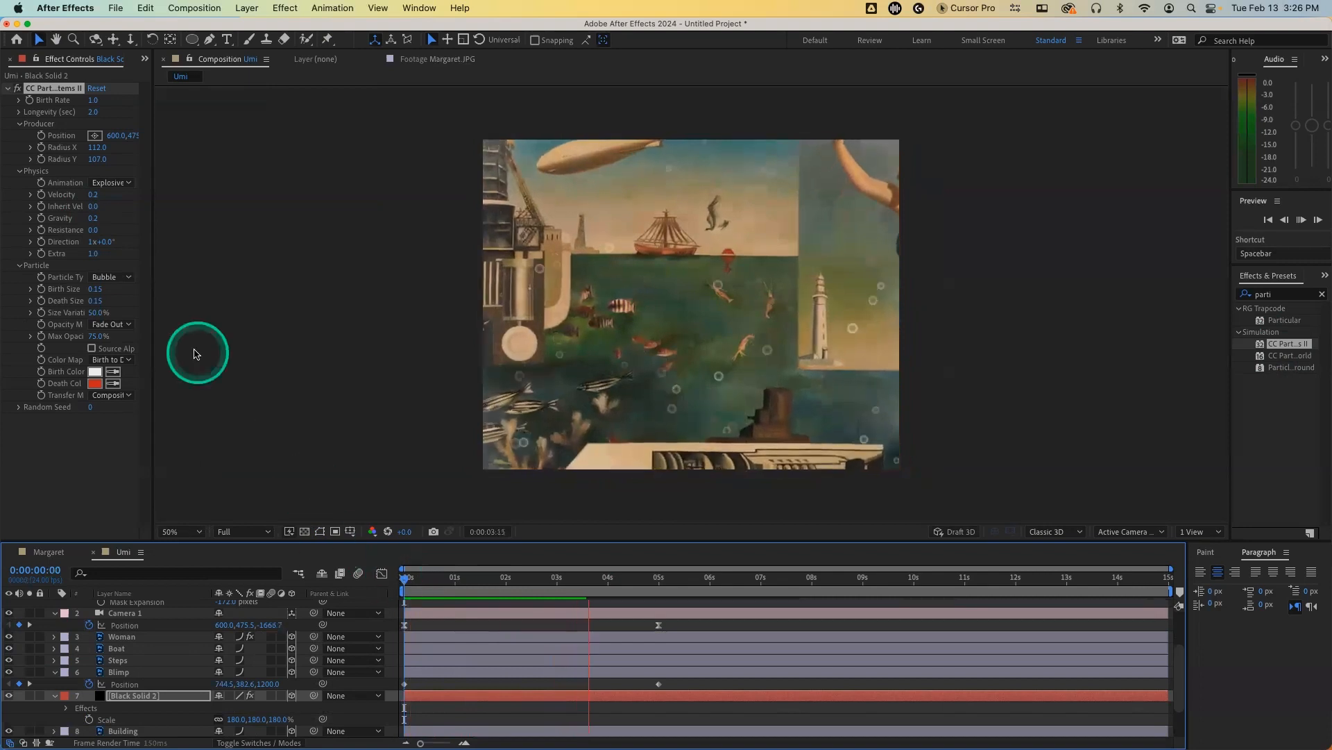
drag(152, 307, 250, 319)
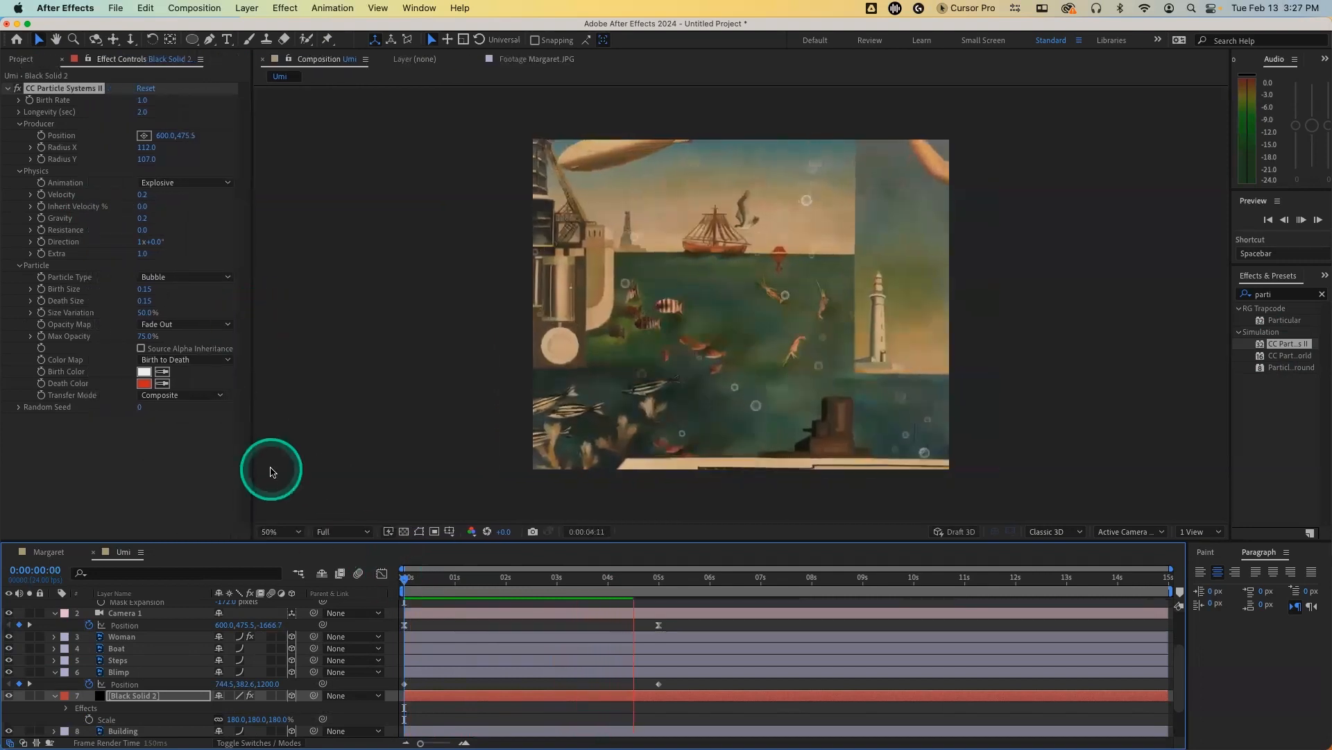
click(383, 587)
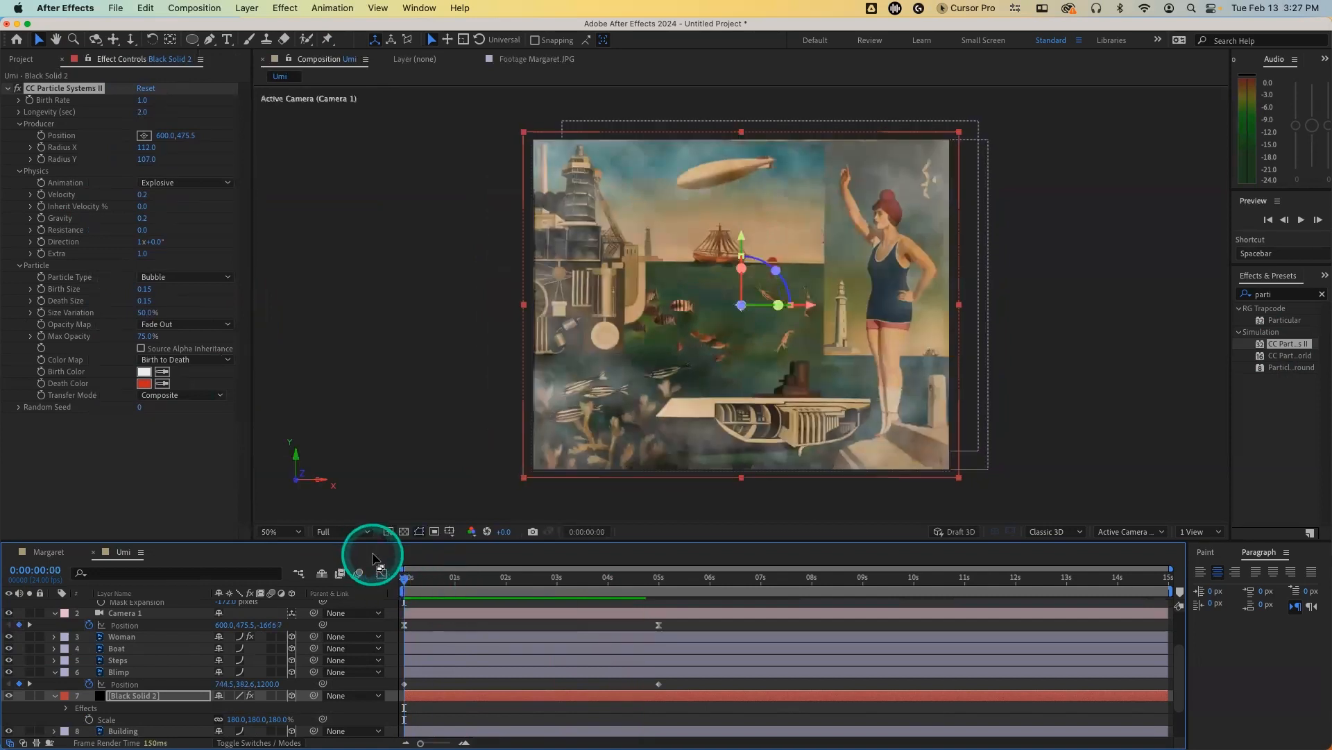
key(space)
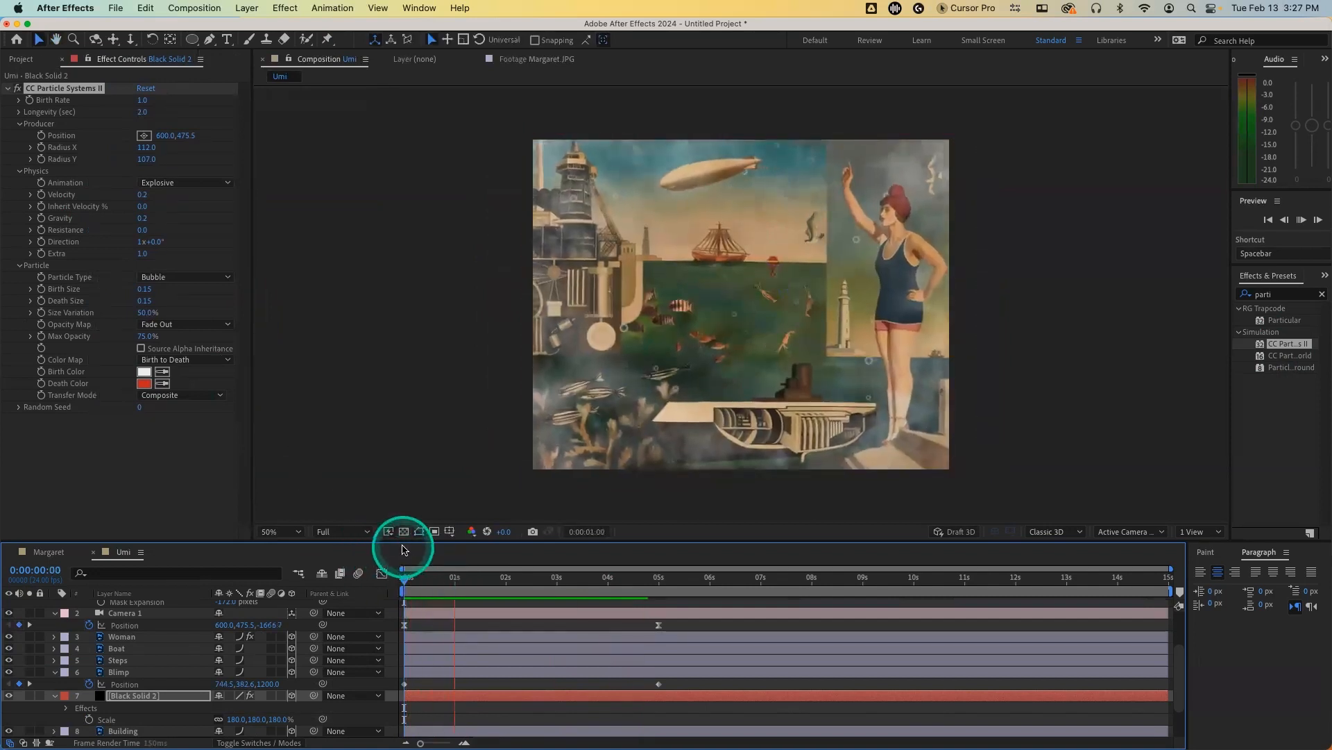
key(space)
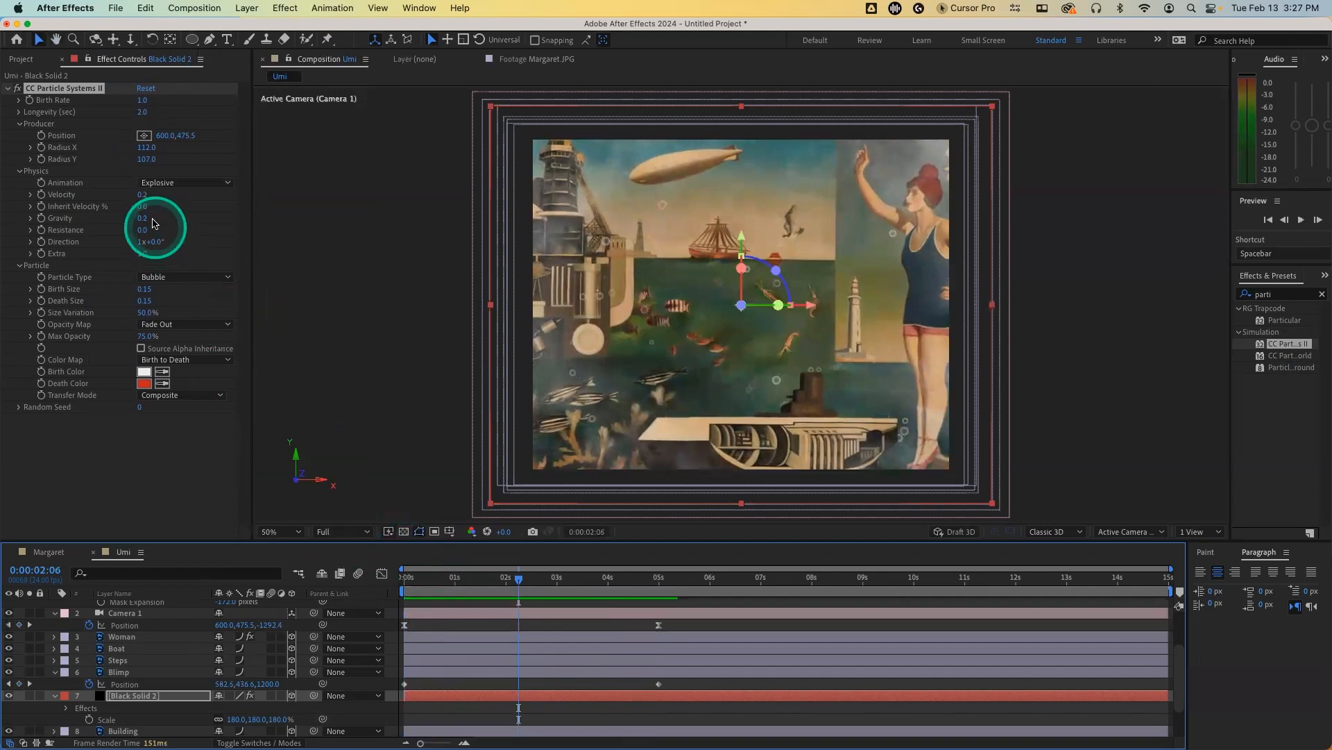
Step: Set the bubbles' Birth Rate to 0.2, Birth Size to 0.01 and Death Size to 0.05, checking the look at earlier frames
click(142, 100)
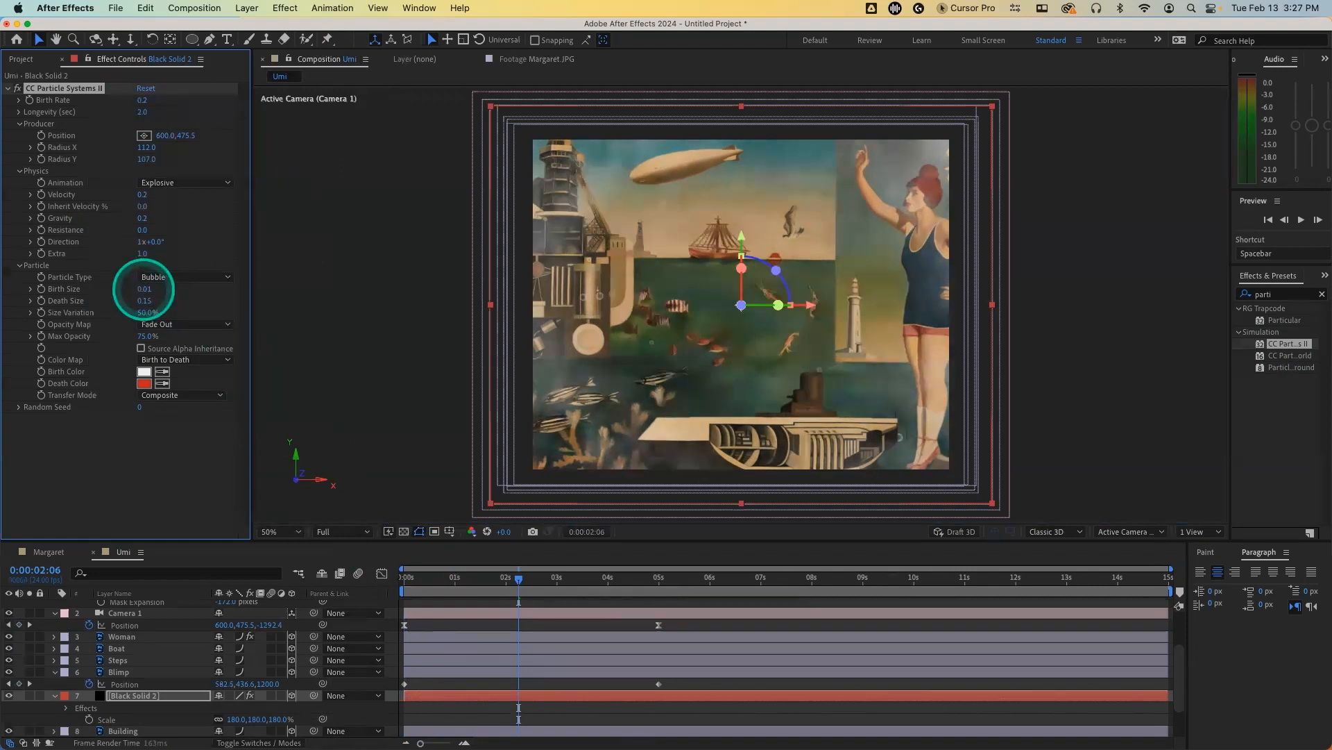
click(146, 300)
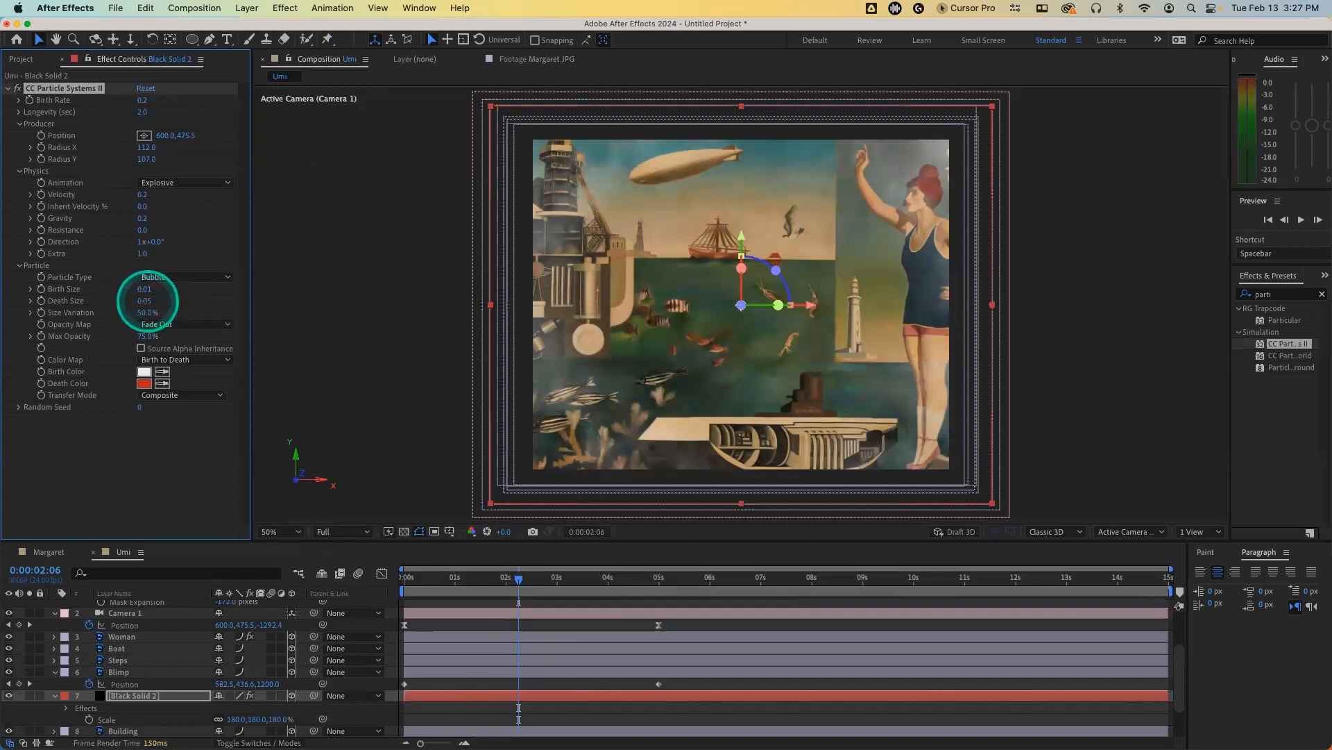
drag(454, 576, 519, 576)
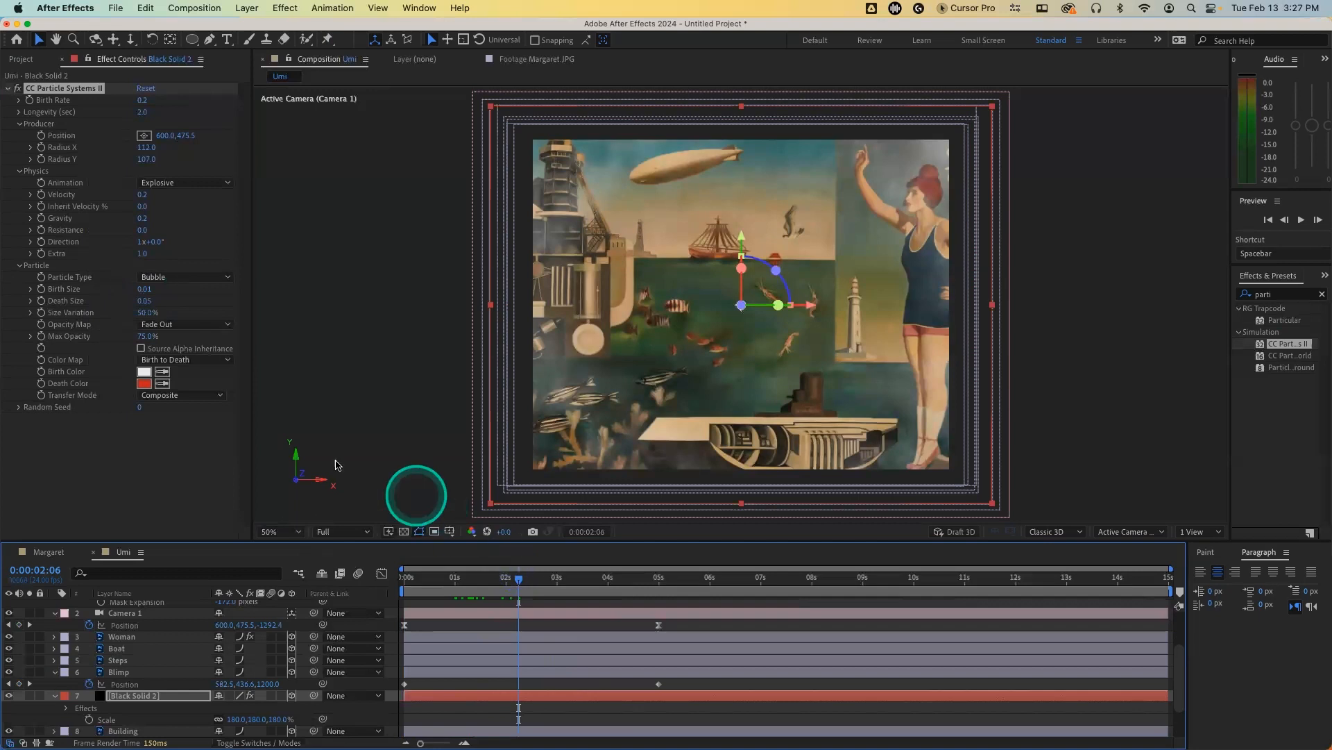
Step: Increase the bubbles' Birth Size to 0.05 and Death Size to 0.10, scrubbing through the first seconds to check them
click(147, 290)
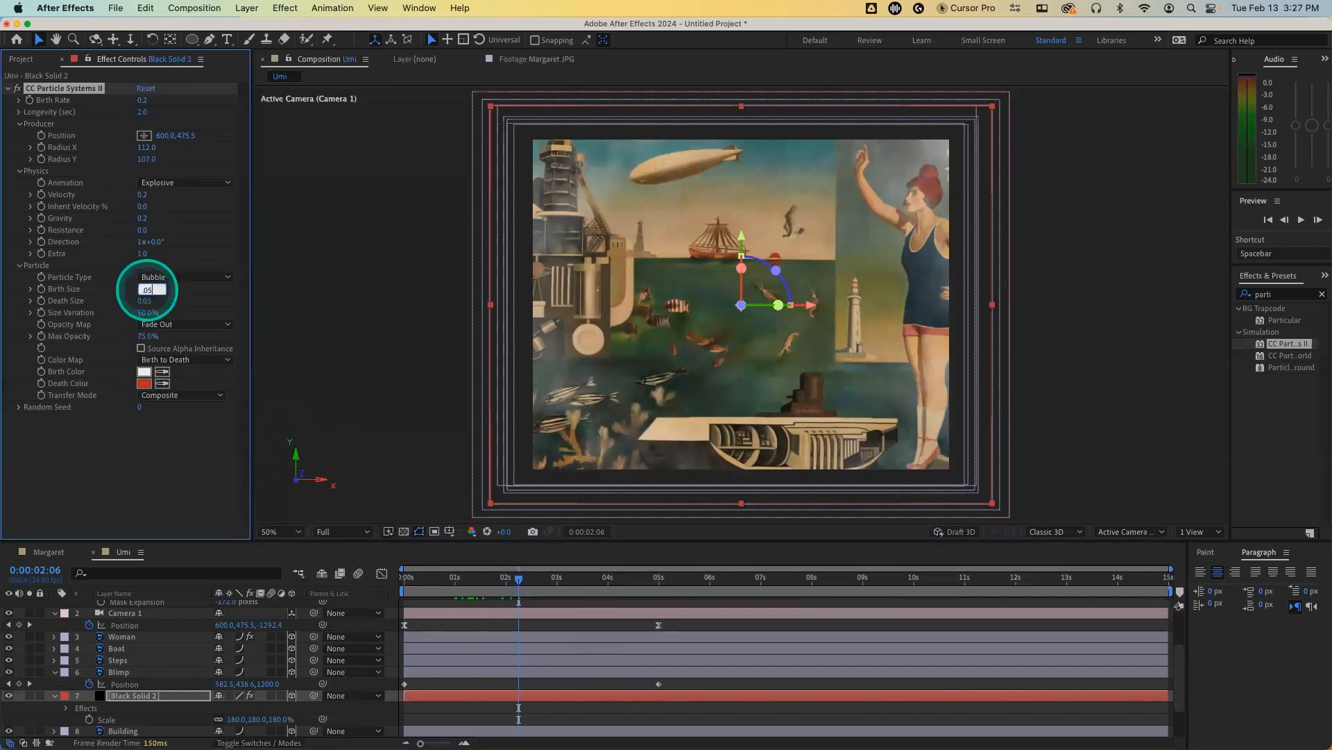
click(144, 299)
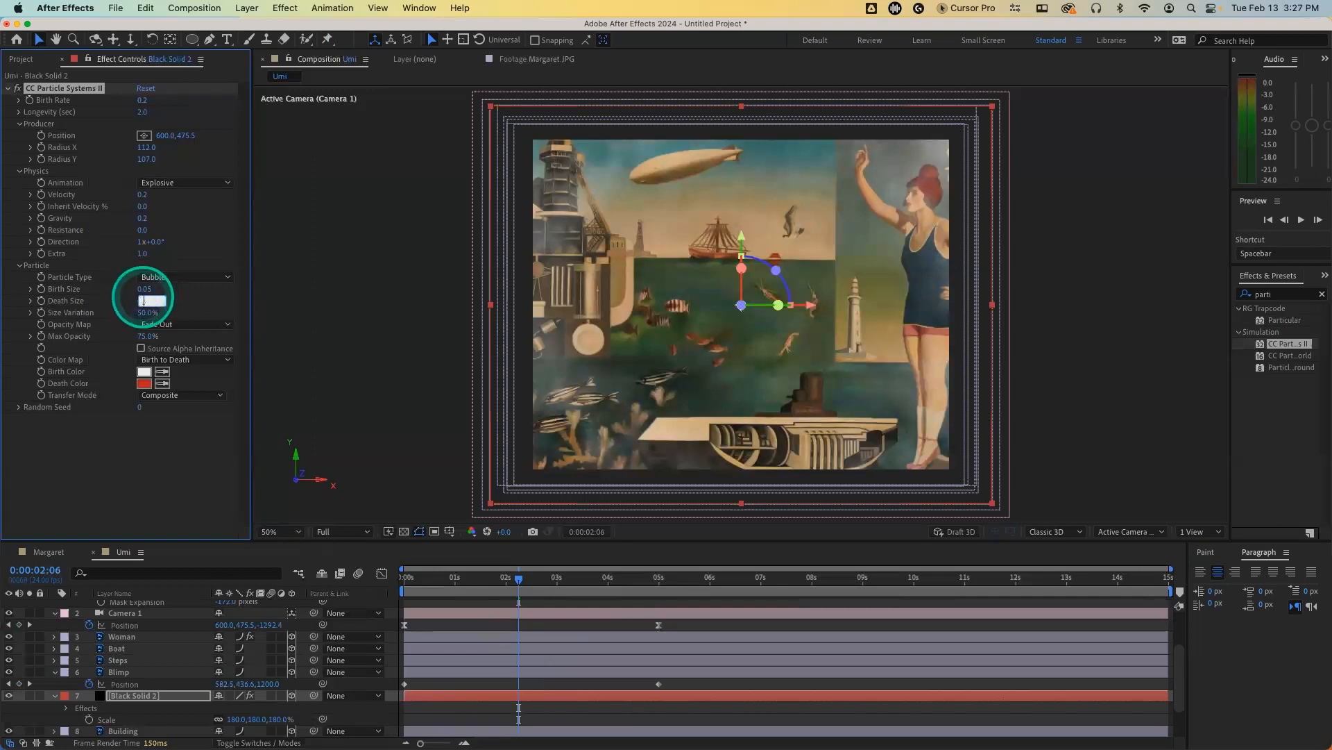
drag(439, 582, 520, 579)
Step: Set the particle system's Birth Rate to 0.5 and scrub between about one and three seconds to judge the density
click(145, 101)
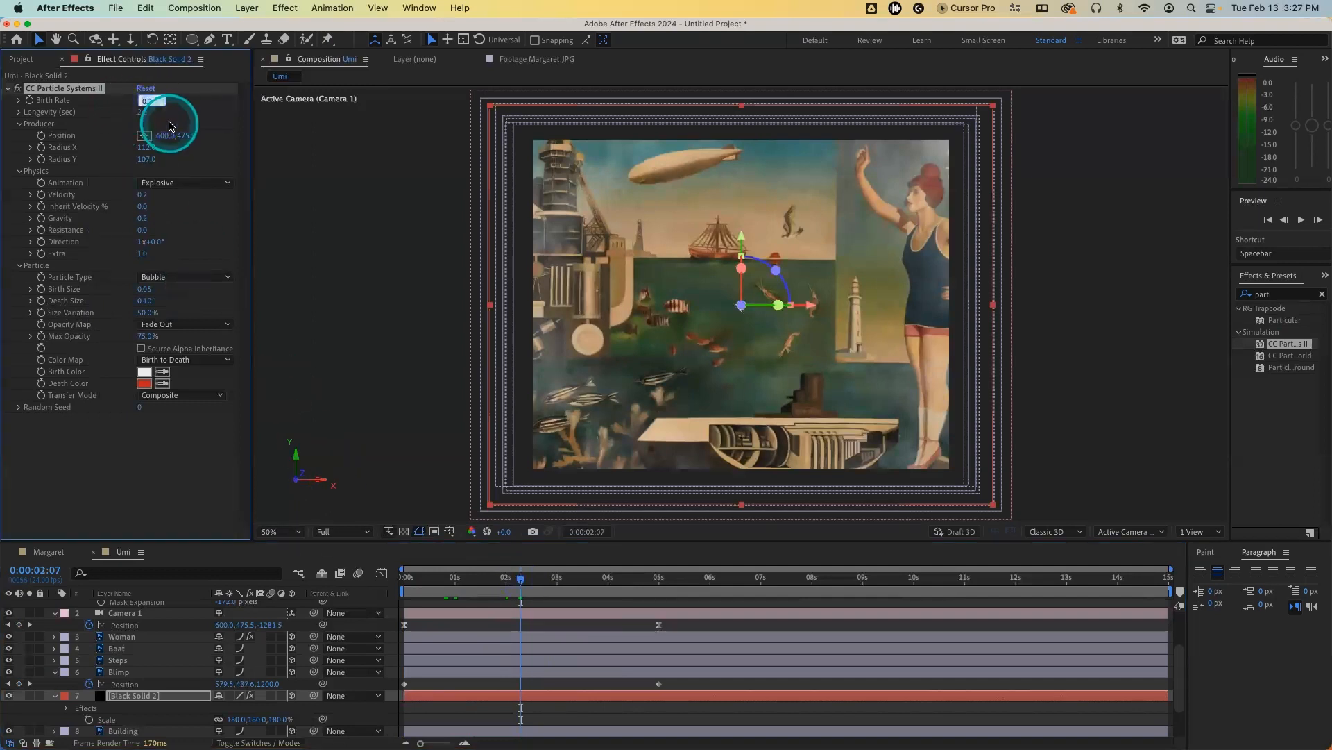
text(0.5)
click(462, 569)
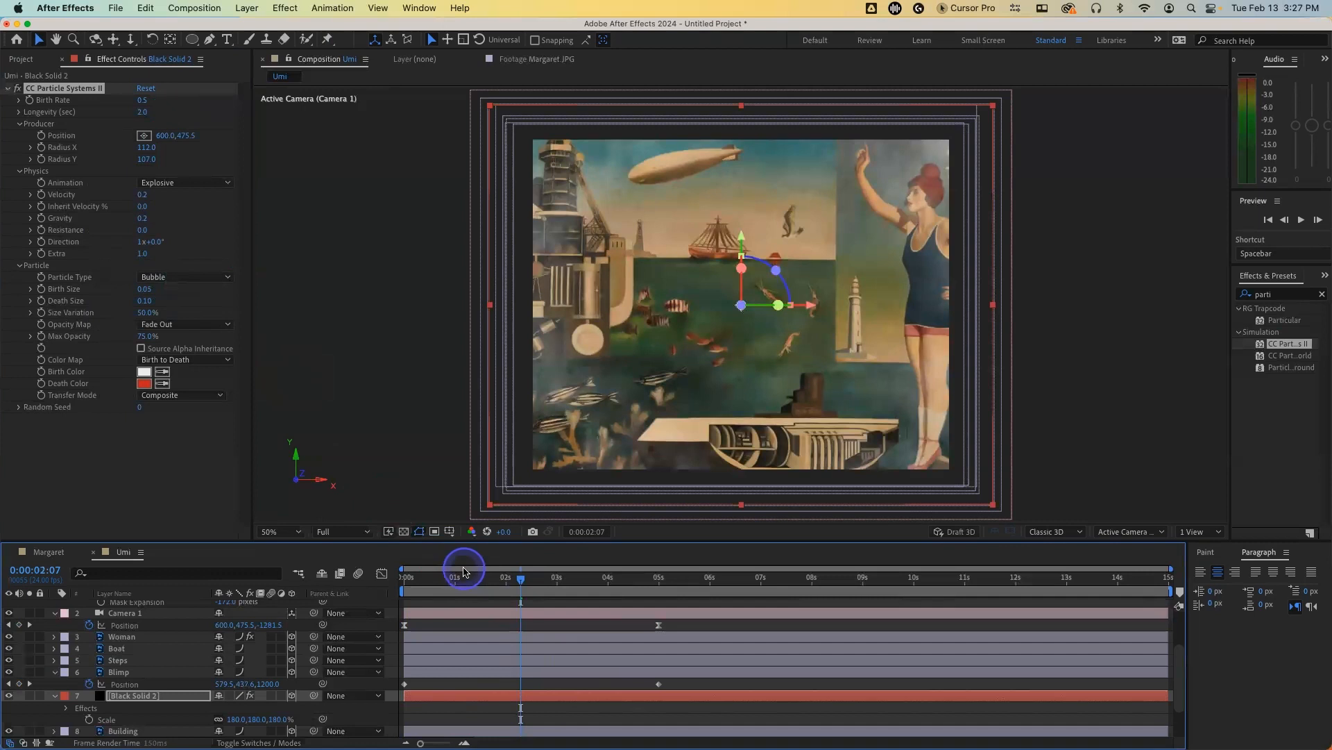
drag(469, 575, 539, 576)
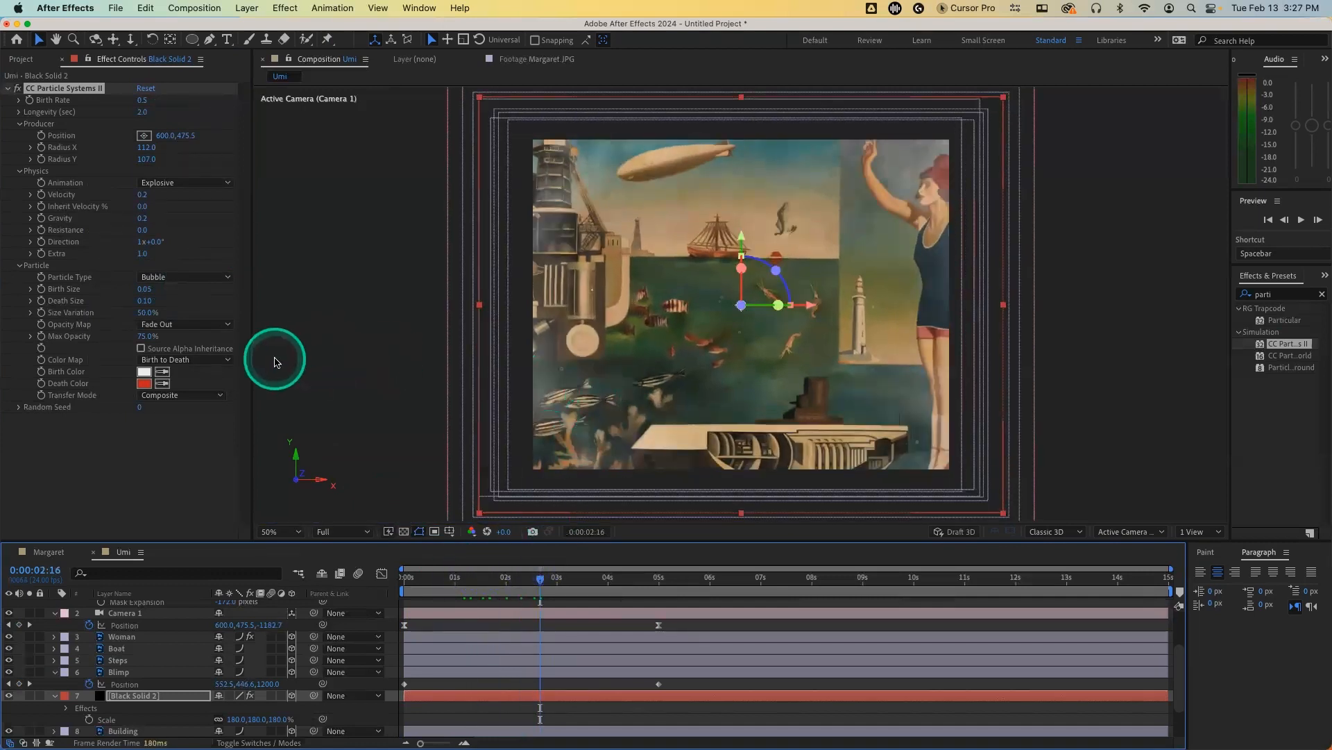
Step: Try a bubble Birth Size of 0.1, and return it to 0.05
click(144, 288)
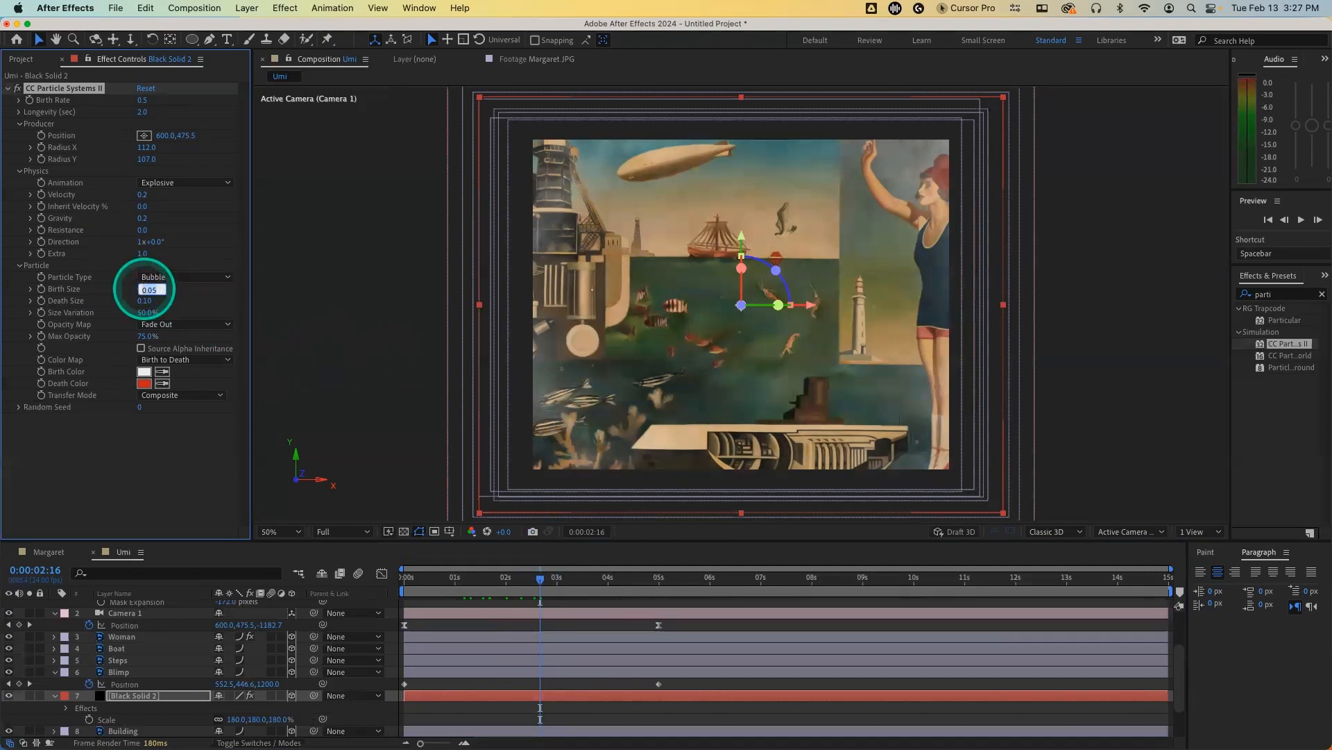
text(0.1)
key(Return)
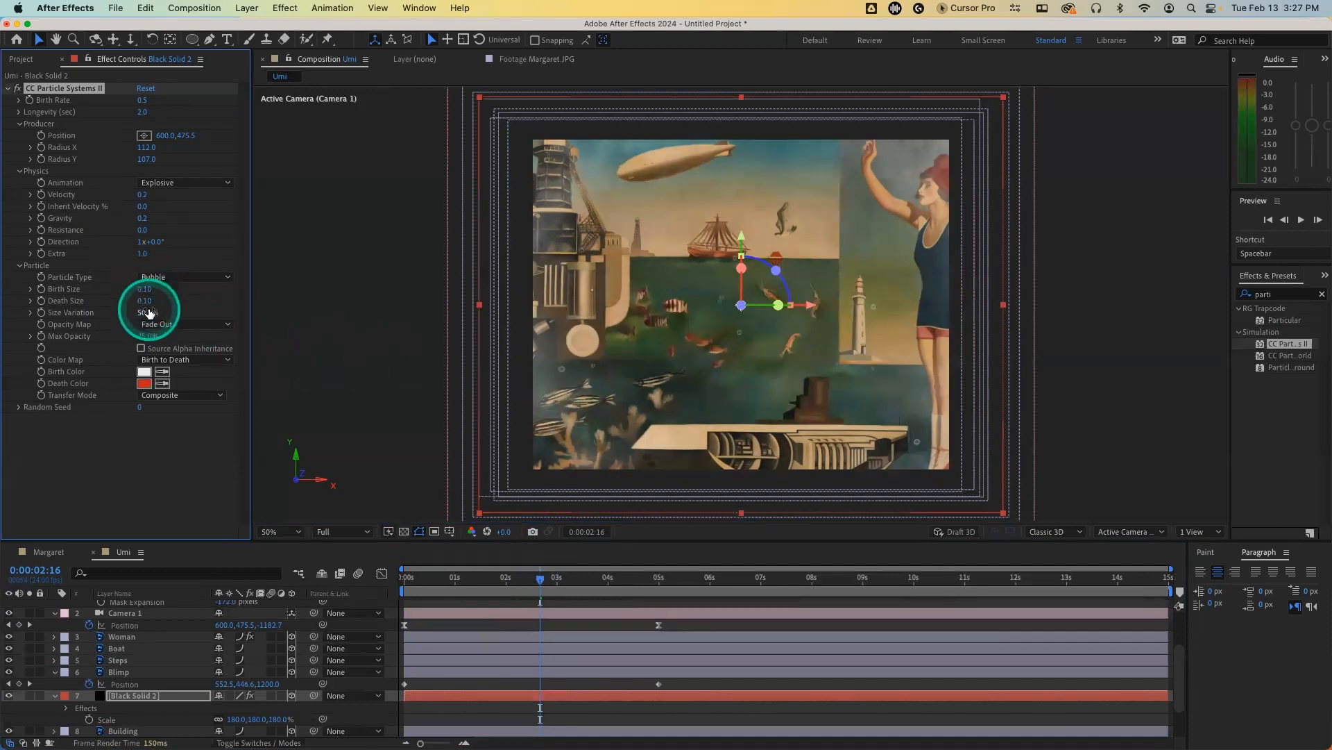
click(146, 290)
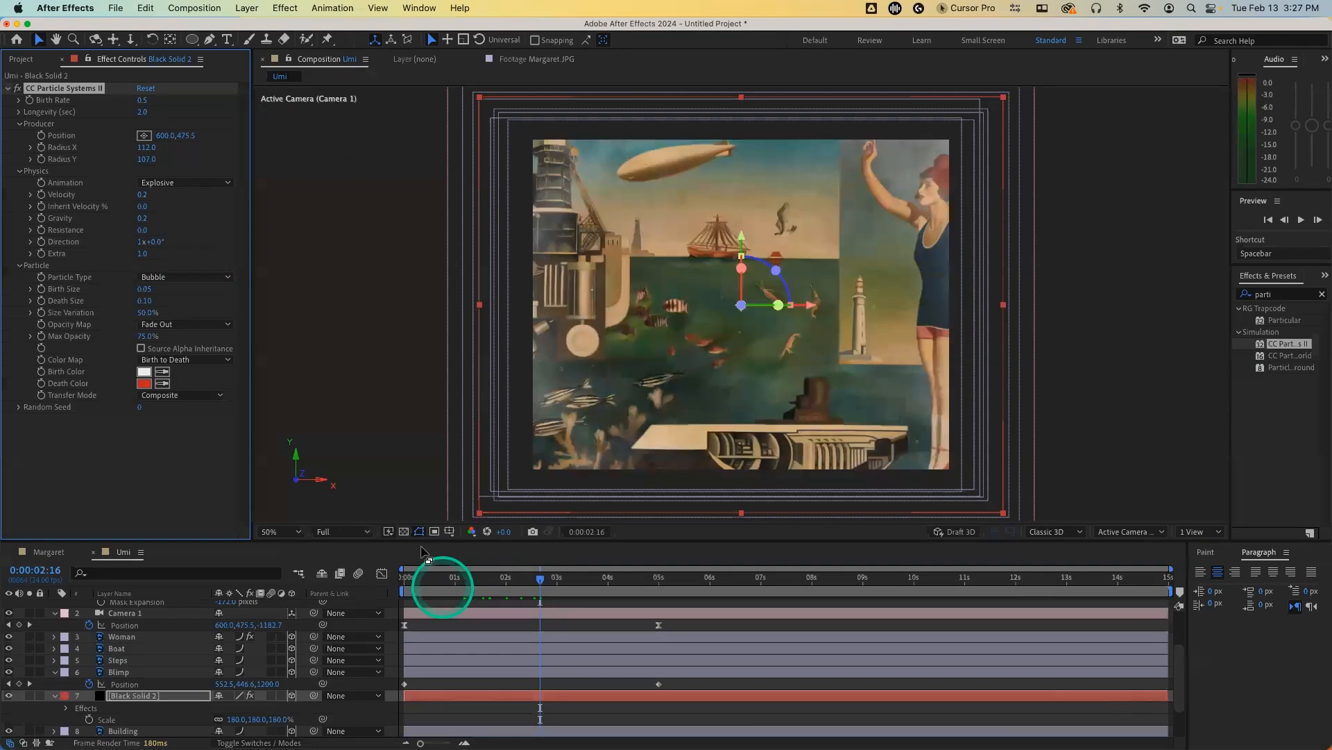
Step: Set the bubbles' Birth Rate to 0.8 and Longevity to 4 seconds, previewing from the first frame after each change
click(143, 100)
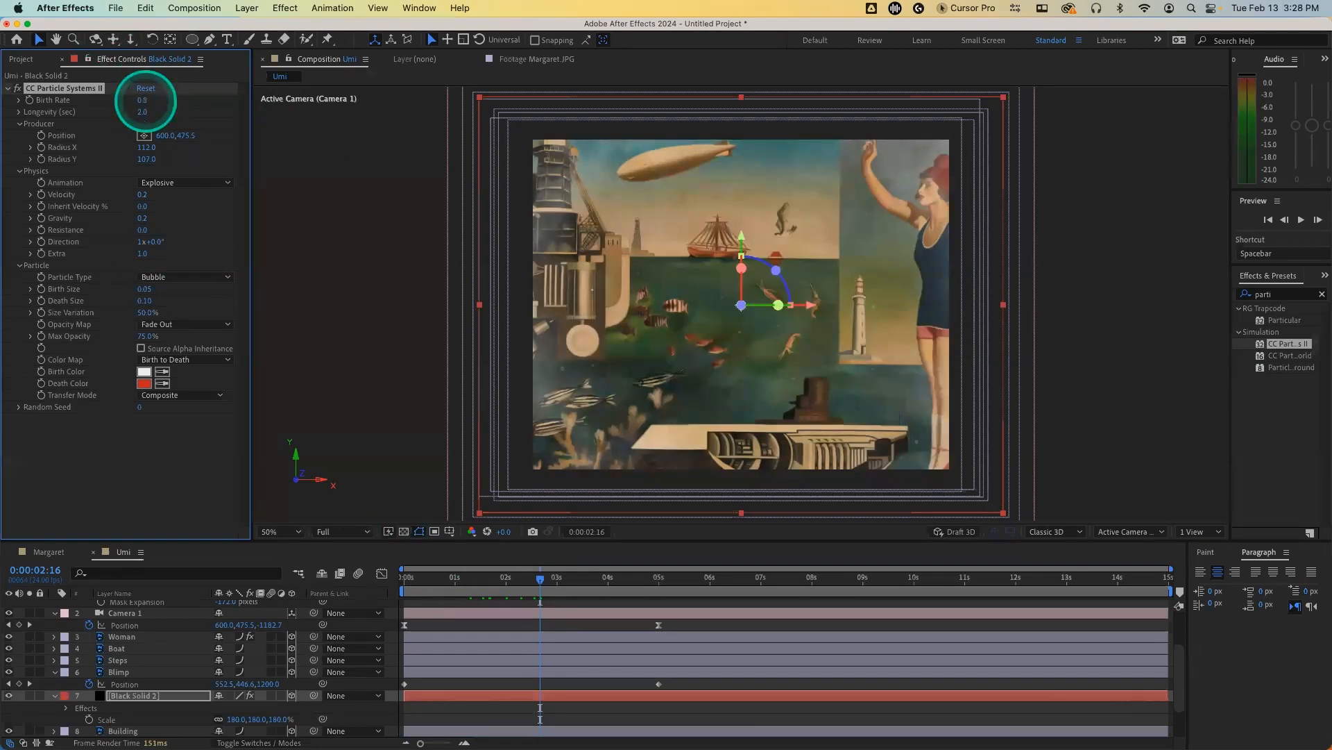
drag(540, 577, 381, 583)
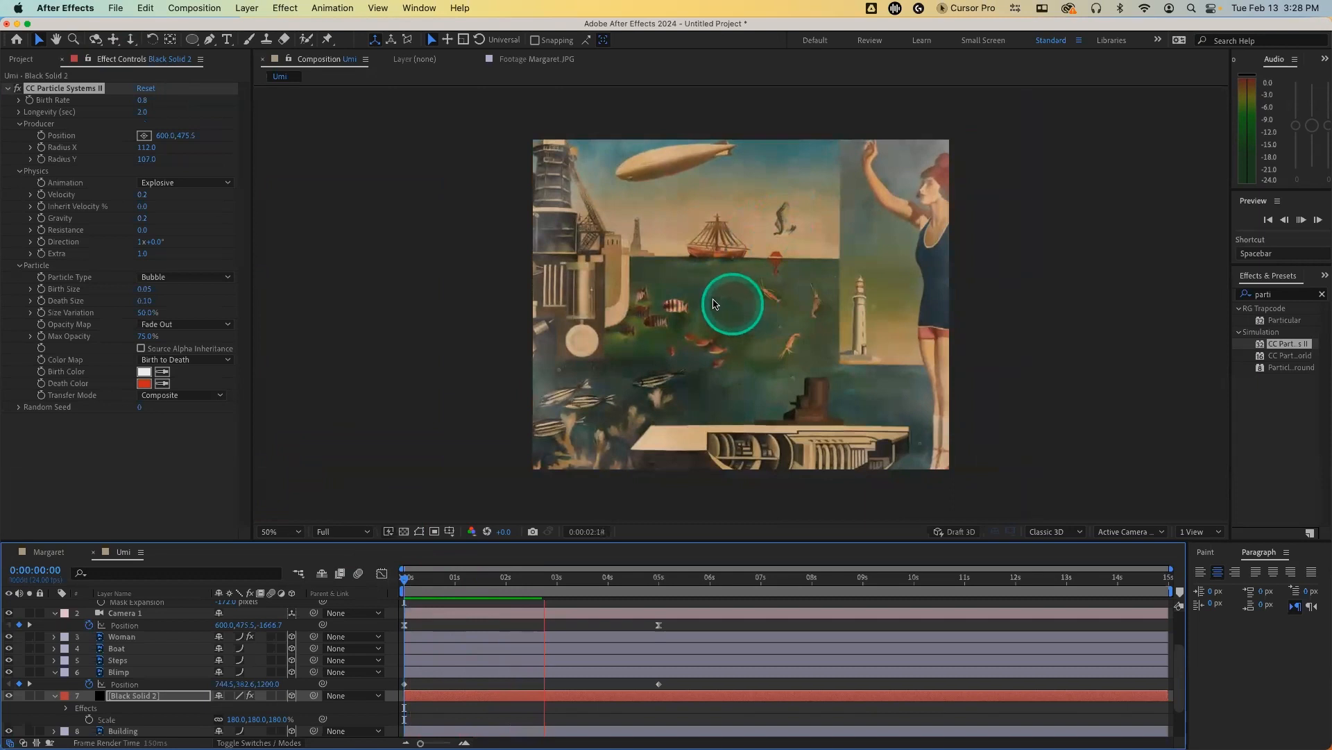
click(141, 112)
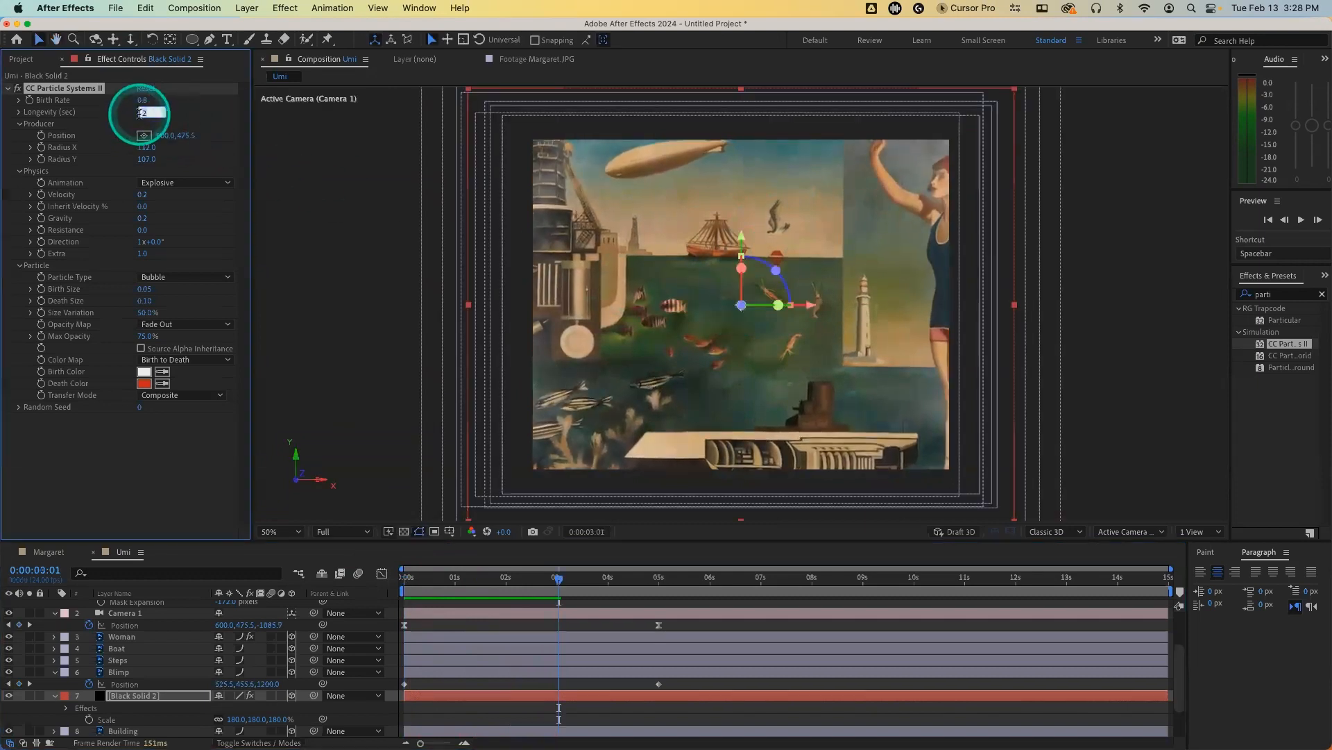
text(4)
key(Return)
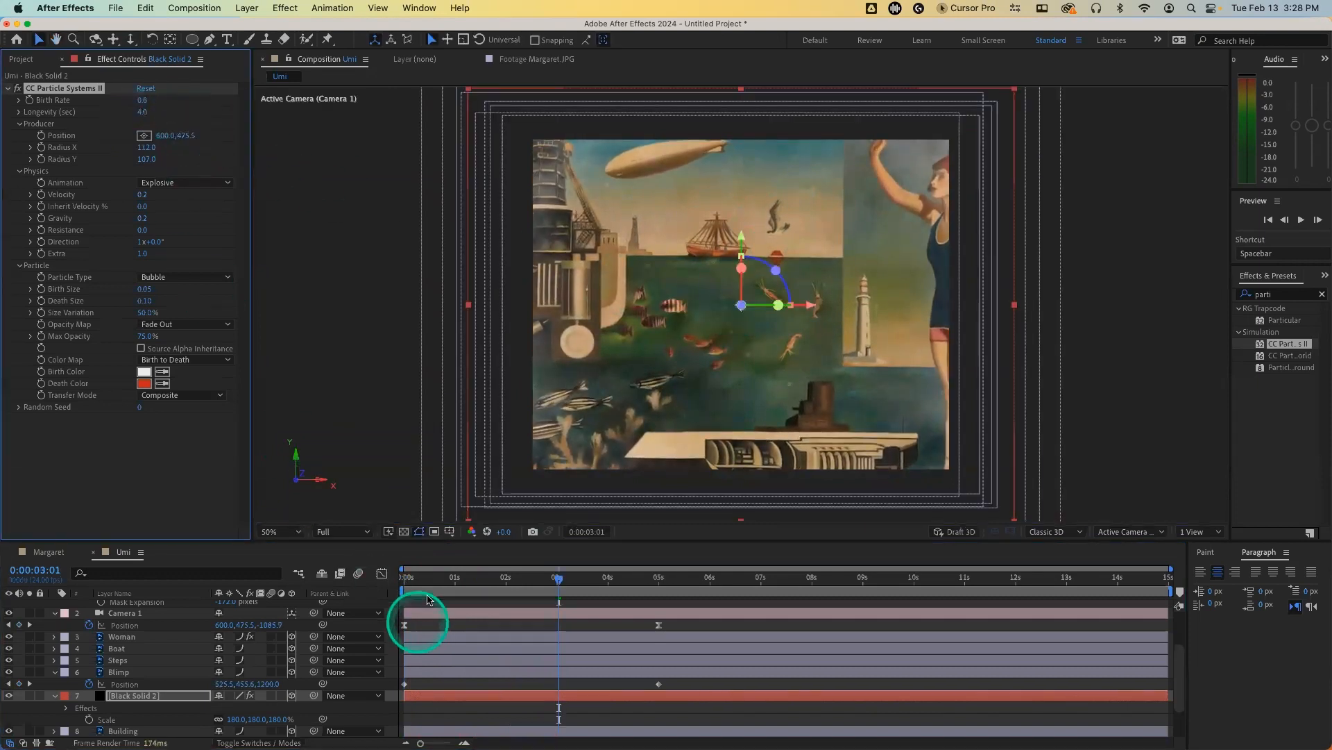
drag(444, 581, 373, 585)
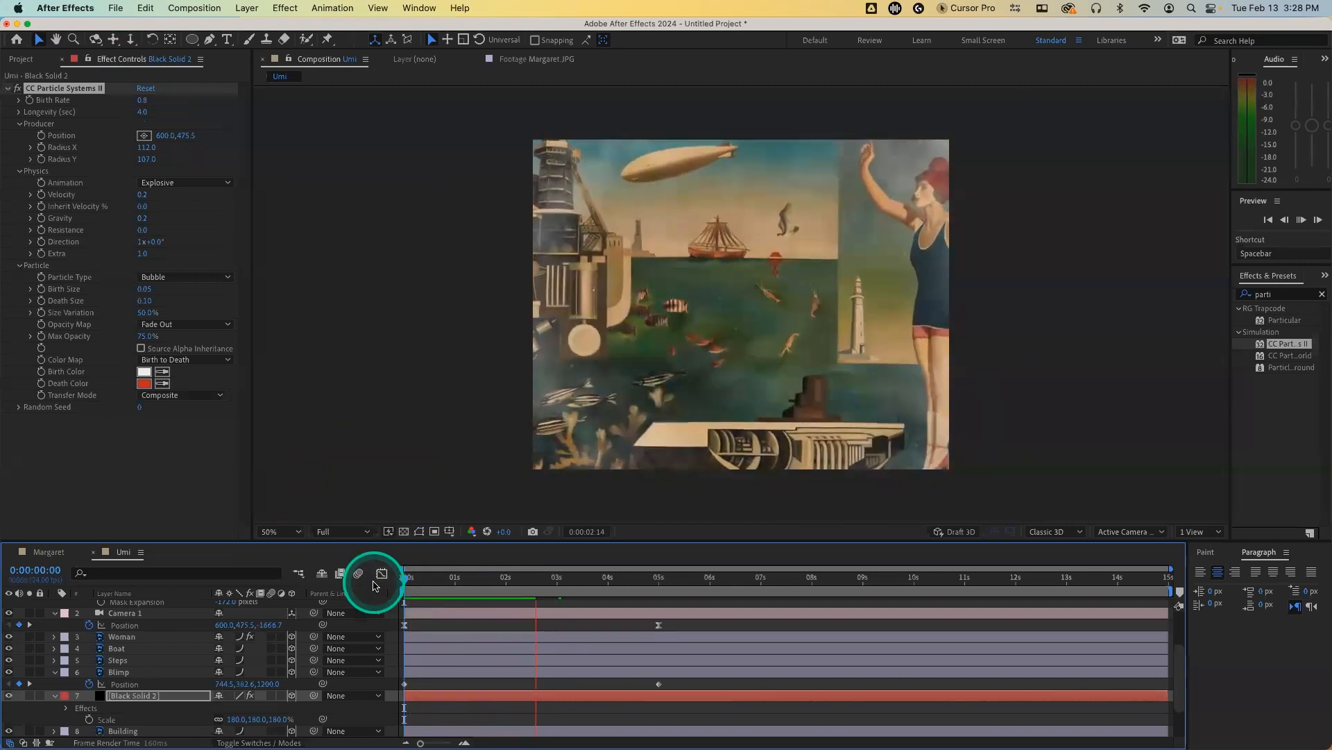
Step: Set the particle system's Gravity to 0 and preview the bubbles from the first frame, inspecting them up close
right_click(276, 464)
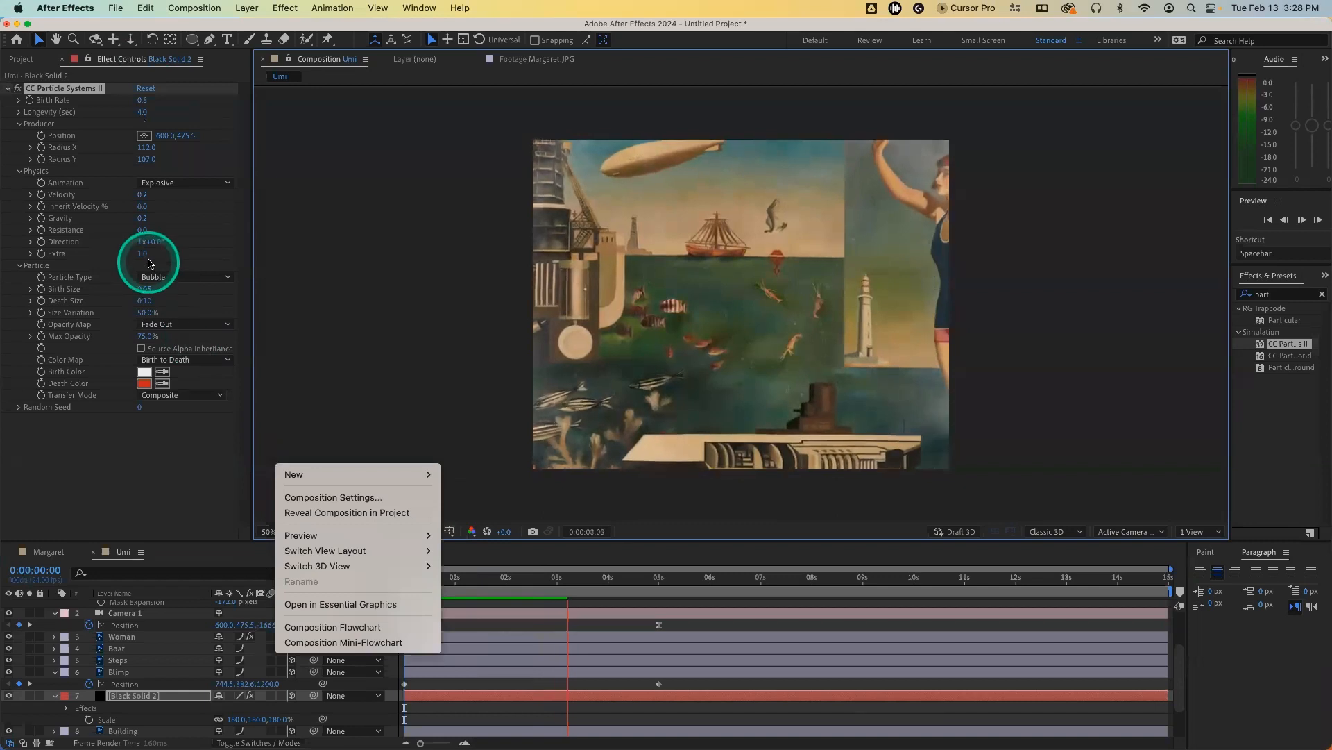
click(143, 216)
click(143, 218)
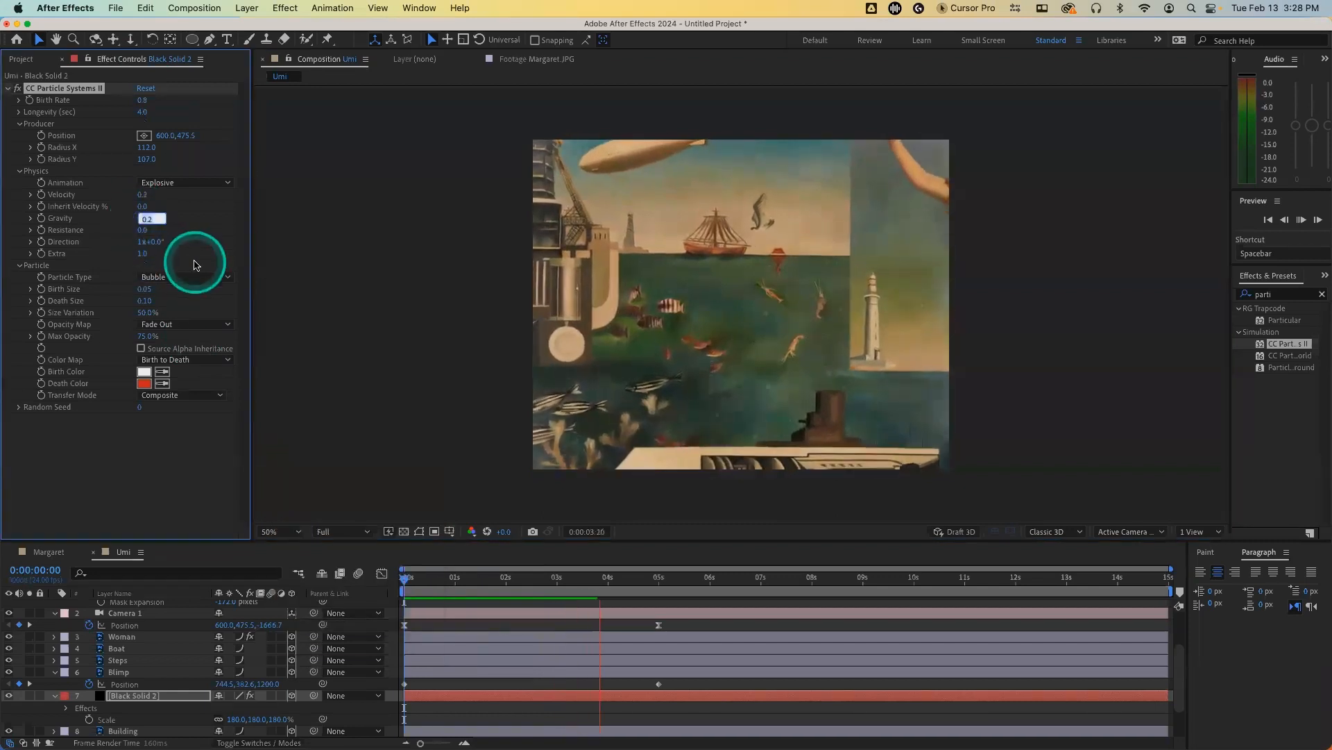
click(393, 576)
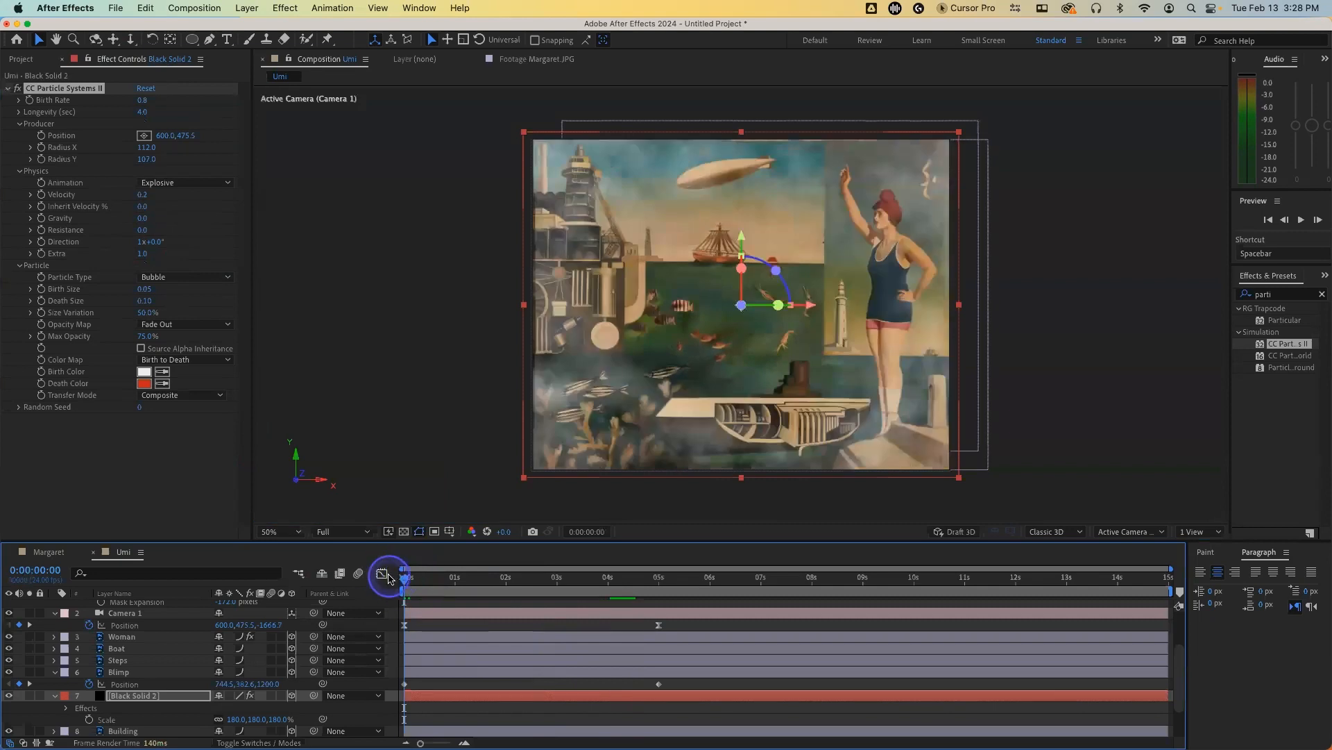
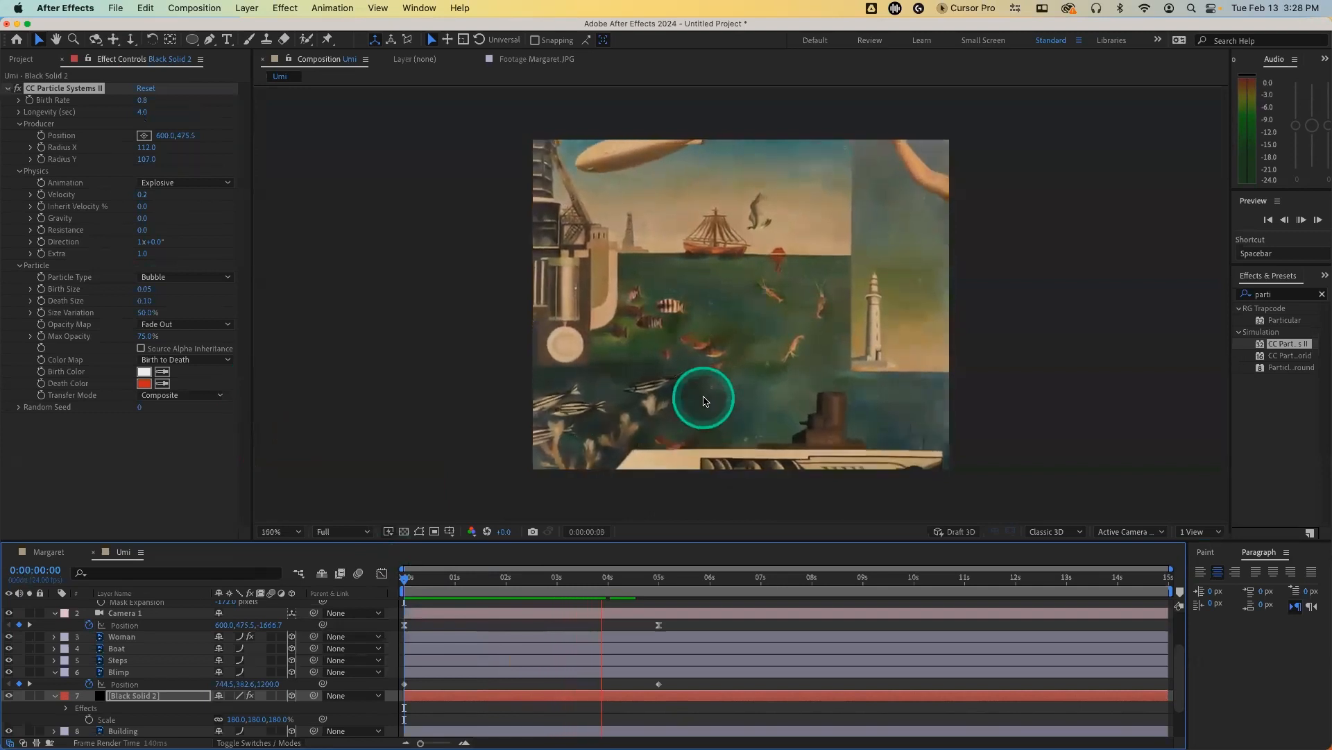
key(slash)
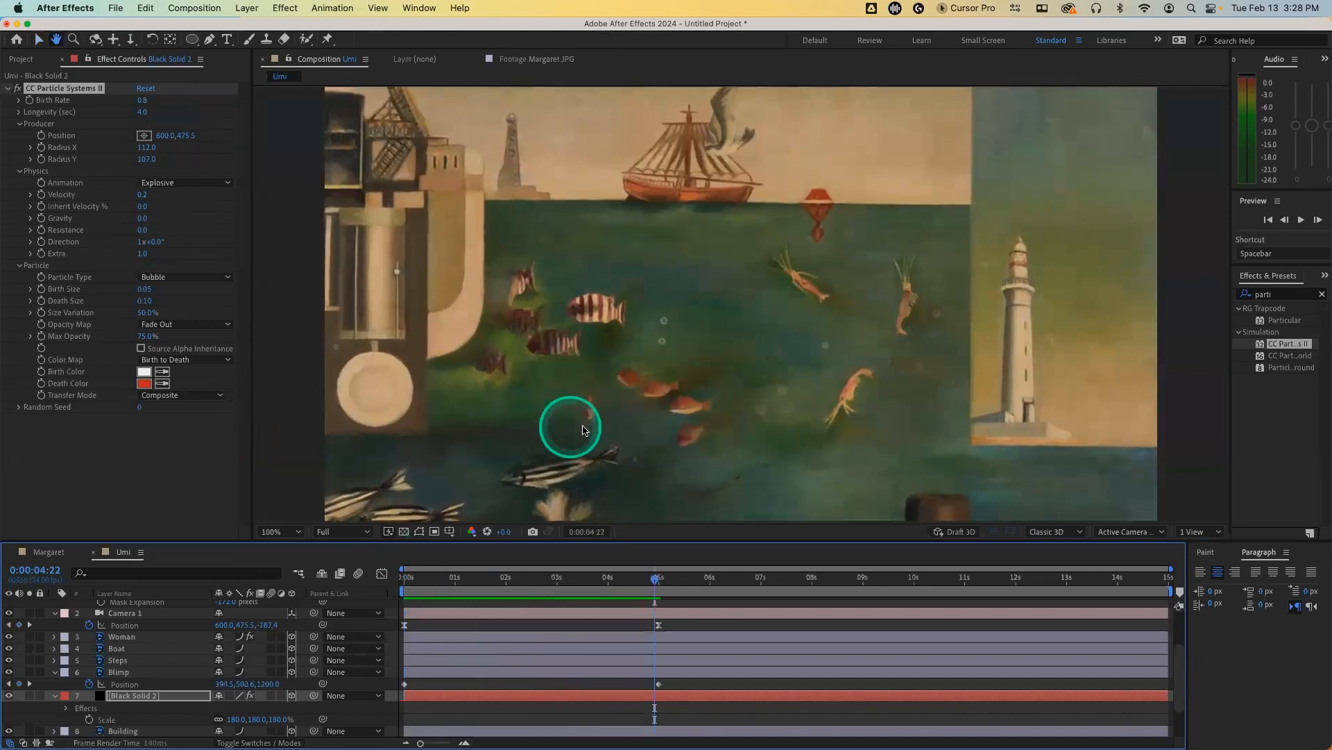
key(period)
key(comma)
key(comma)
key(comma)
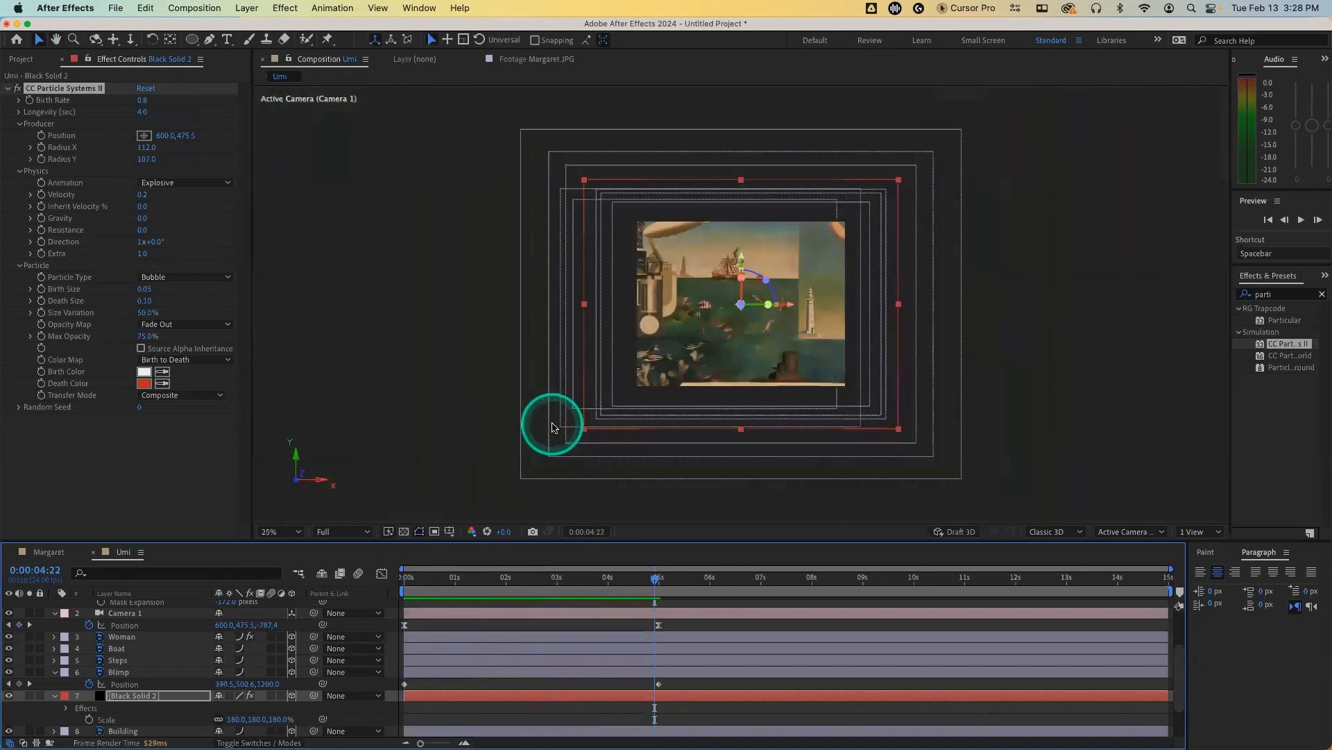
Step: Replace CC Particle Systems II on Black Solid 2 with the Trapcode Particular effect and turn off the layer's 3D switch
click(61, 88)
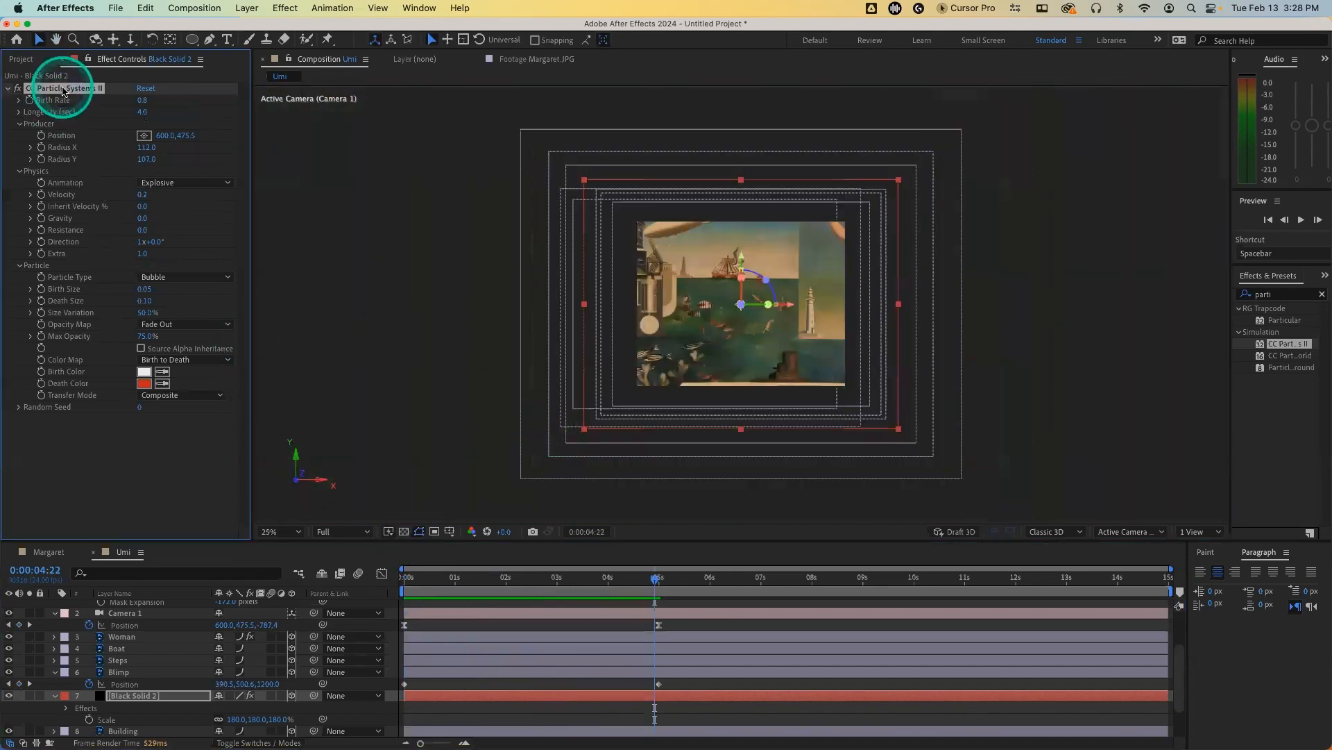
key(Delete)
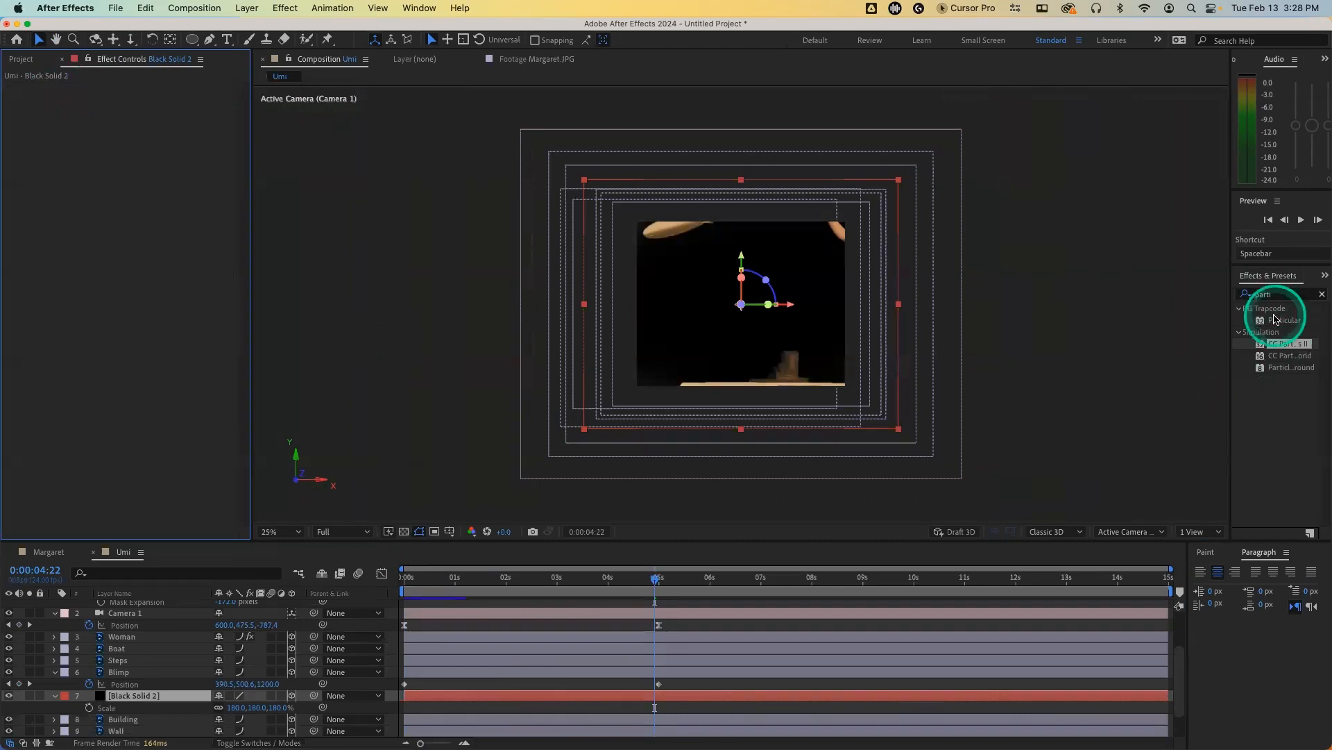
drag(1277, 319, 210, 170)
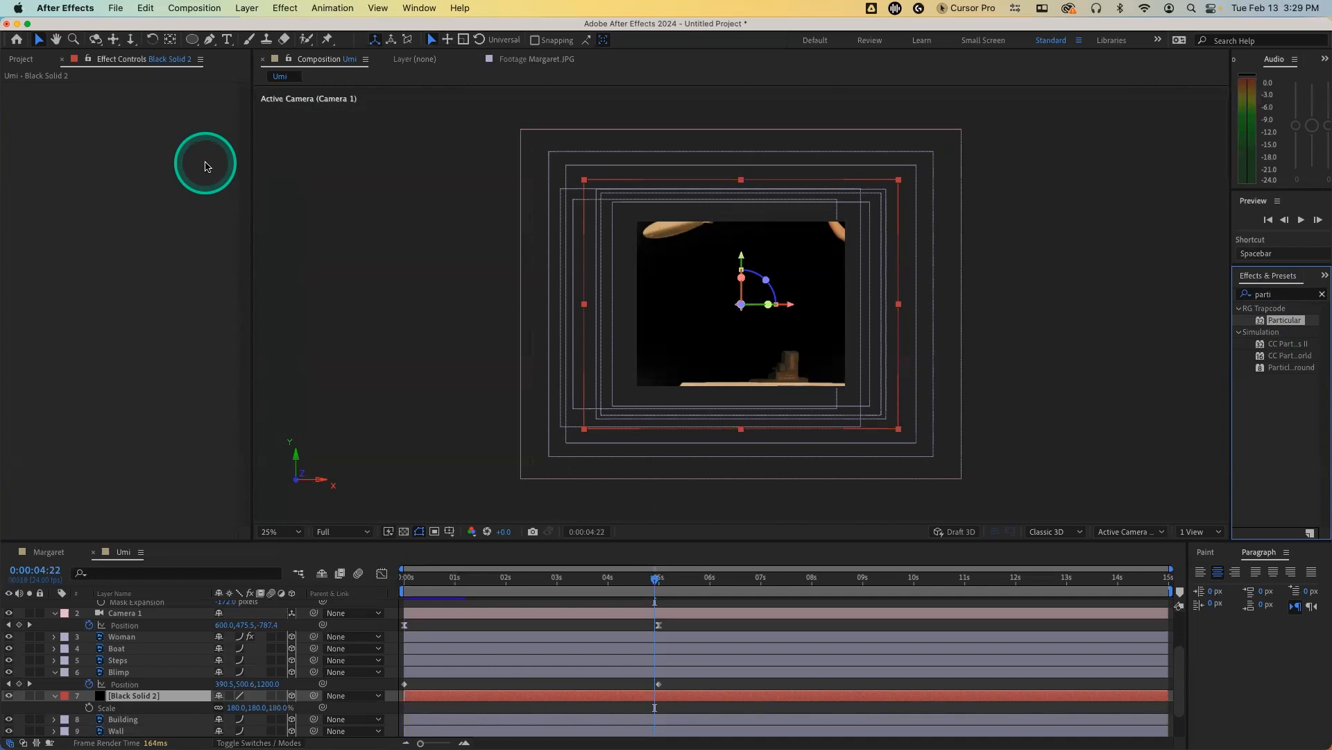
drag(205, 165, 206, 166)
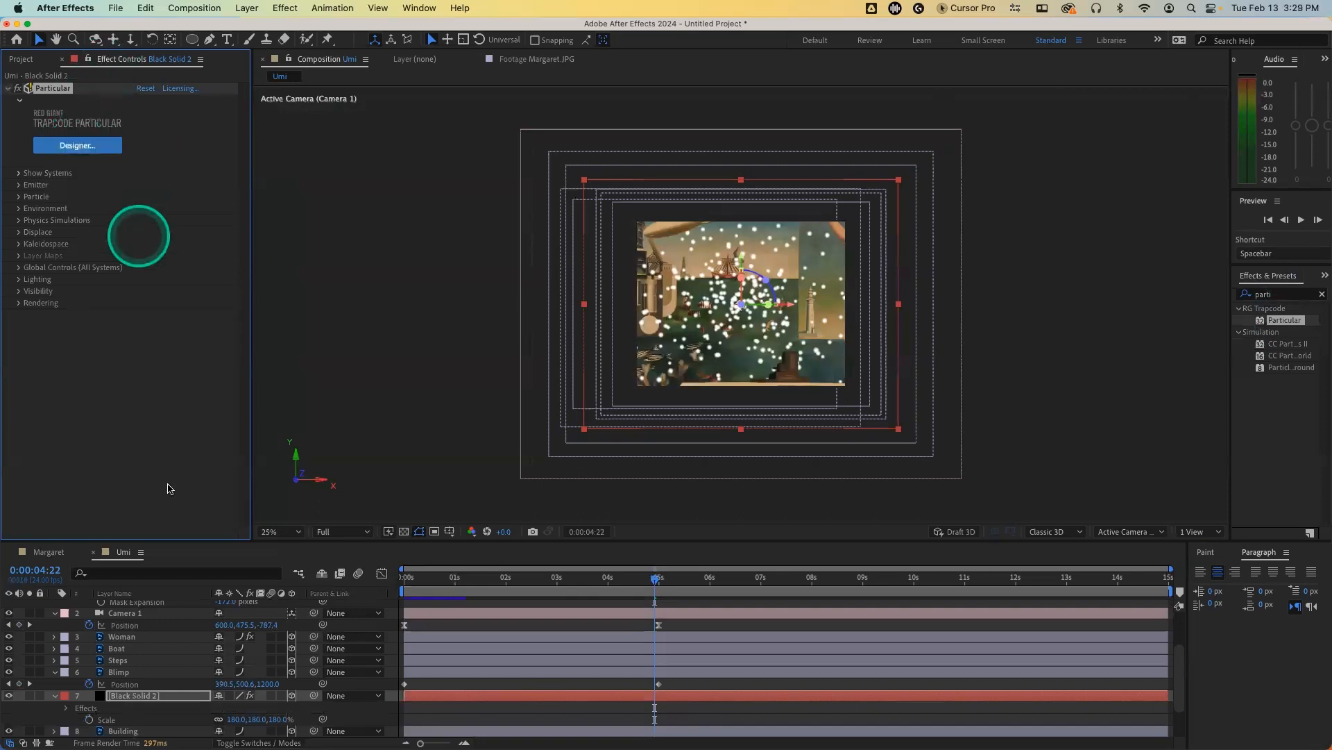
click(292, 694)
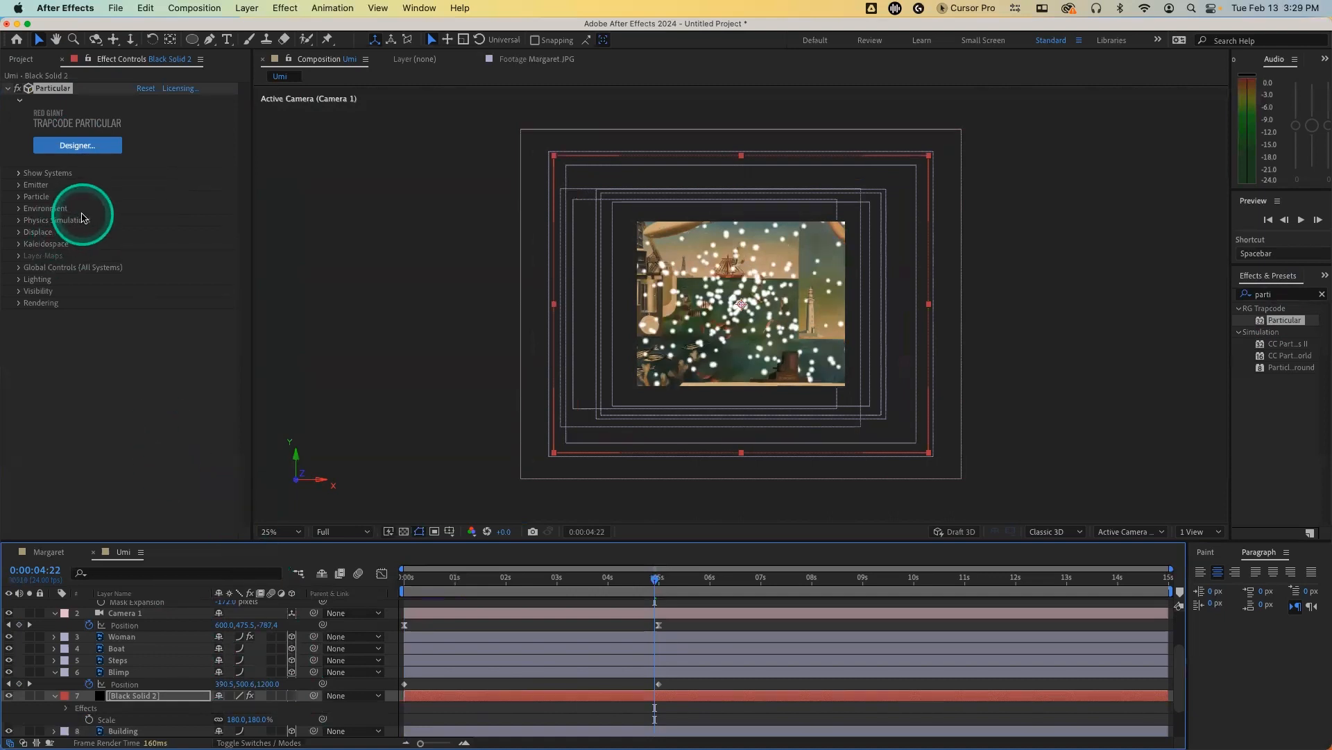
Step: Open Particular's Designer and load the Blowing Seeds Wide preset from the Nature presets
click(78, 146)
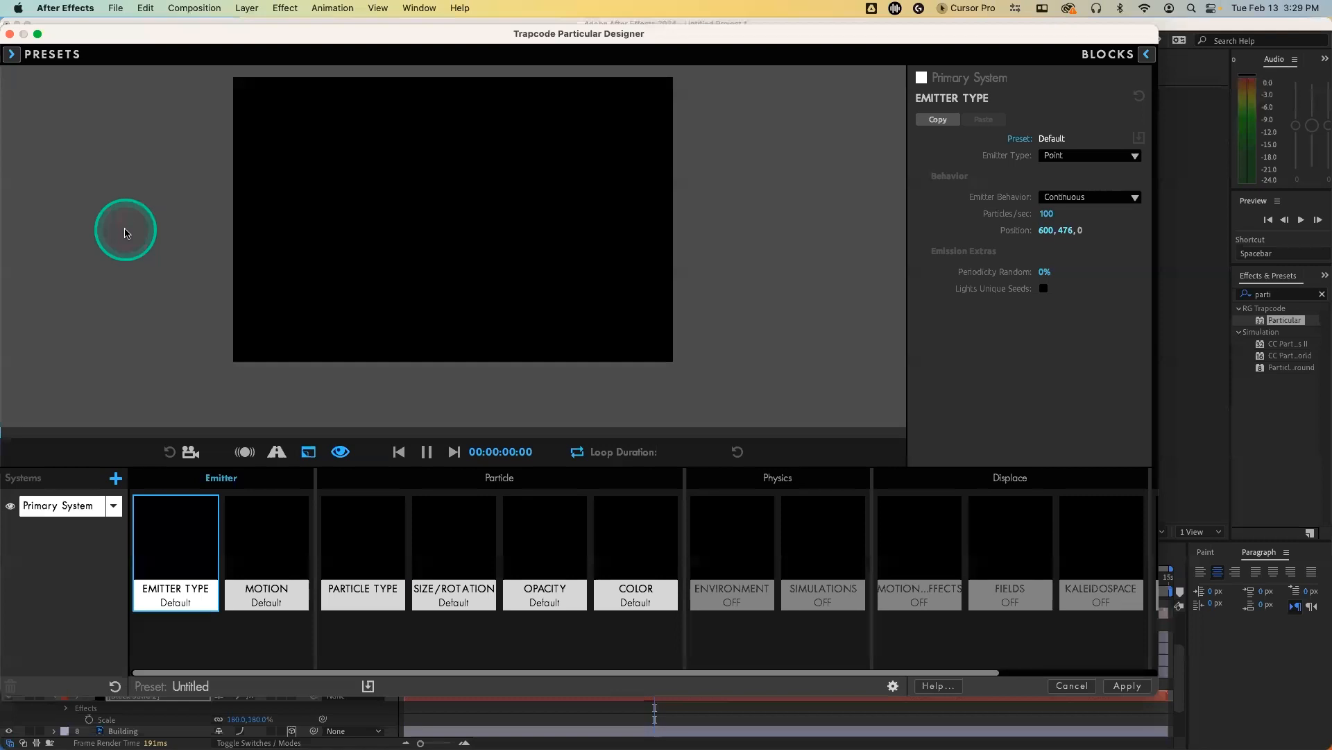
click(11, 54)
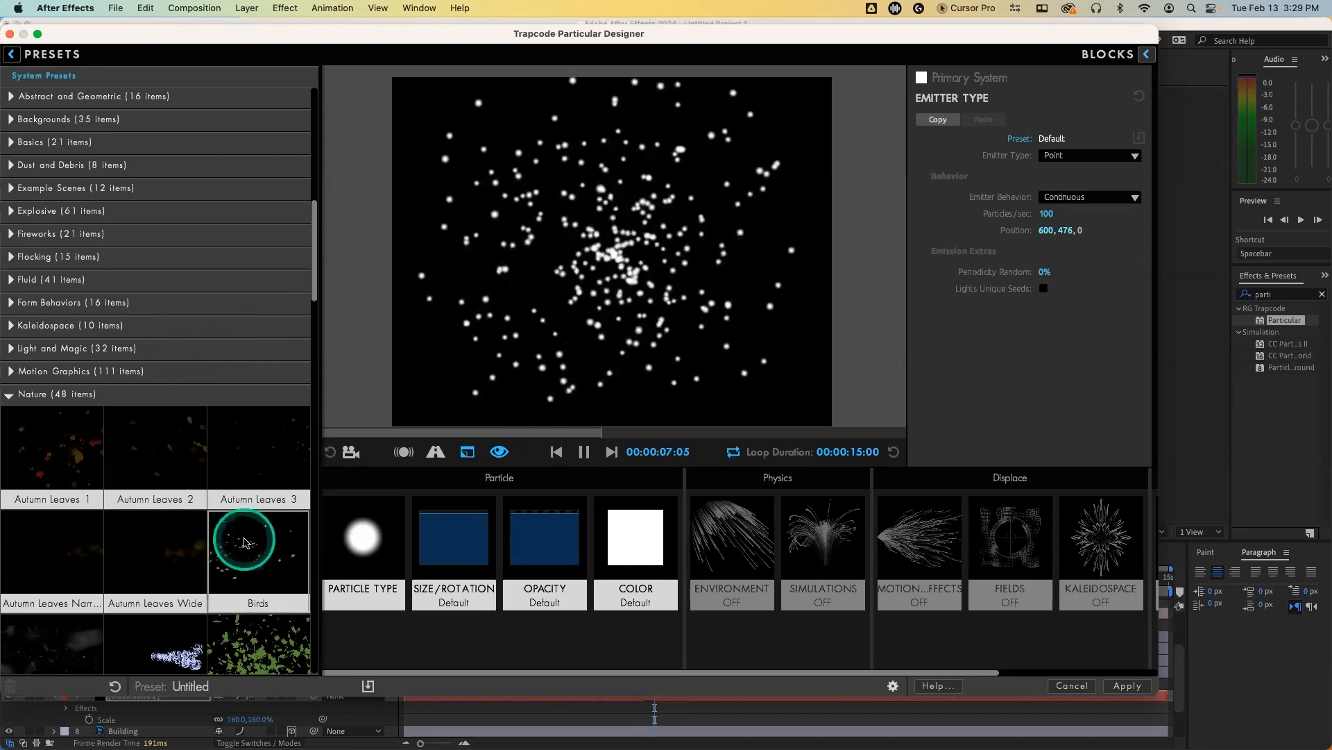
scroll(245, 541, down, 10)
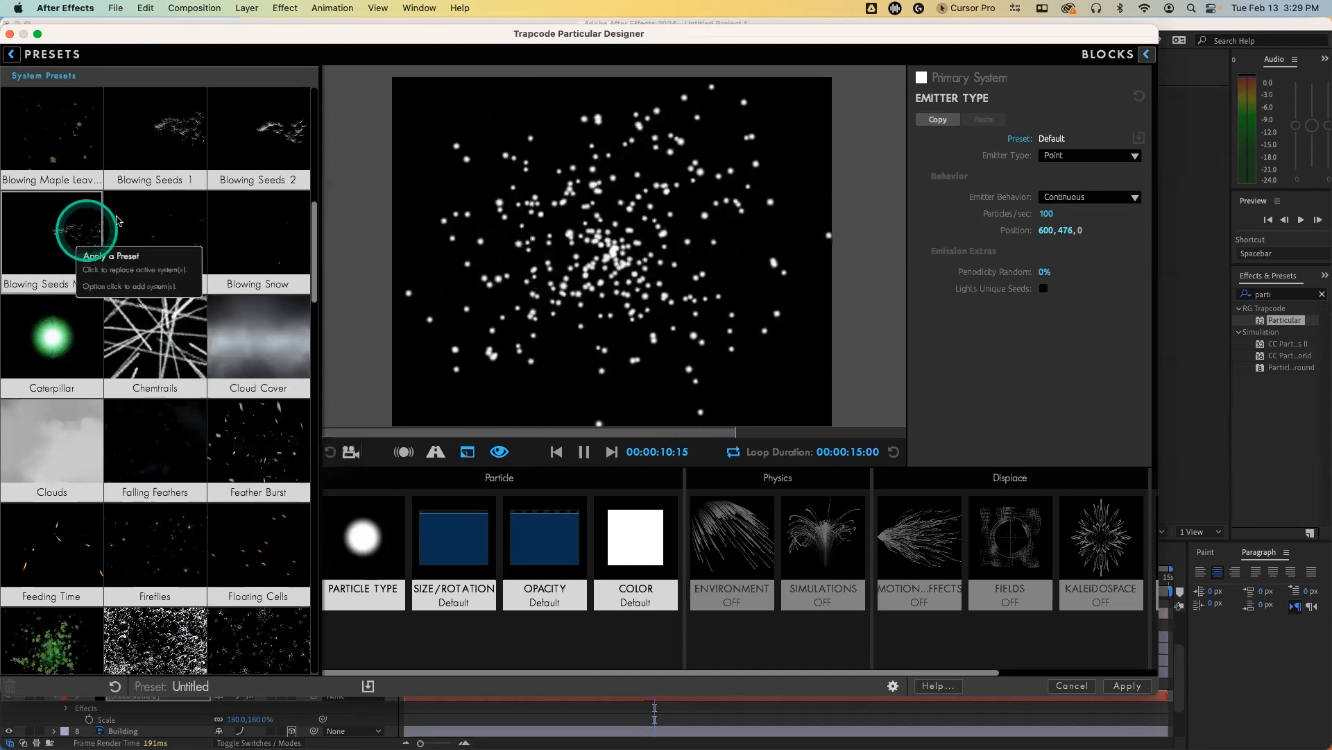
click(165, 207)
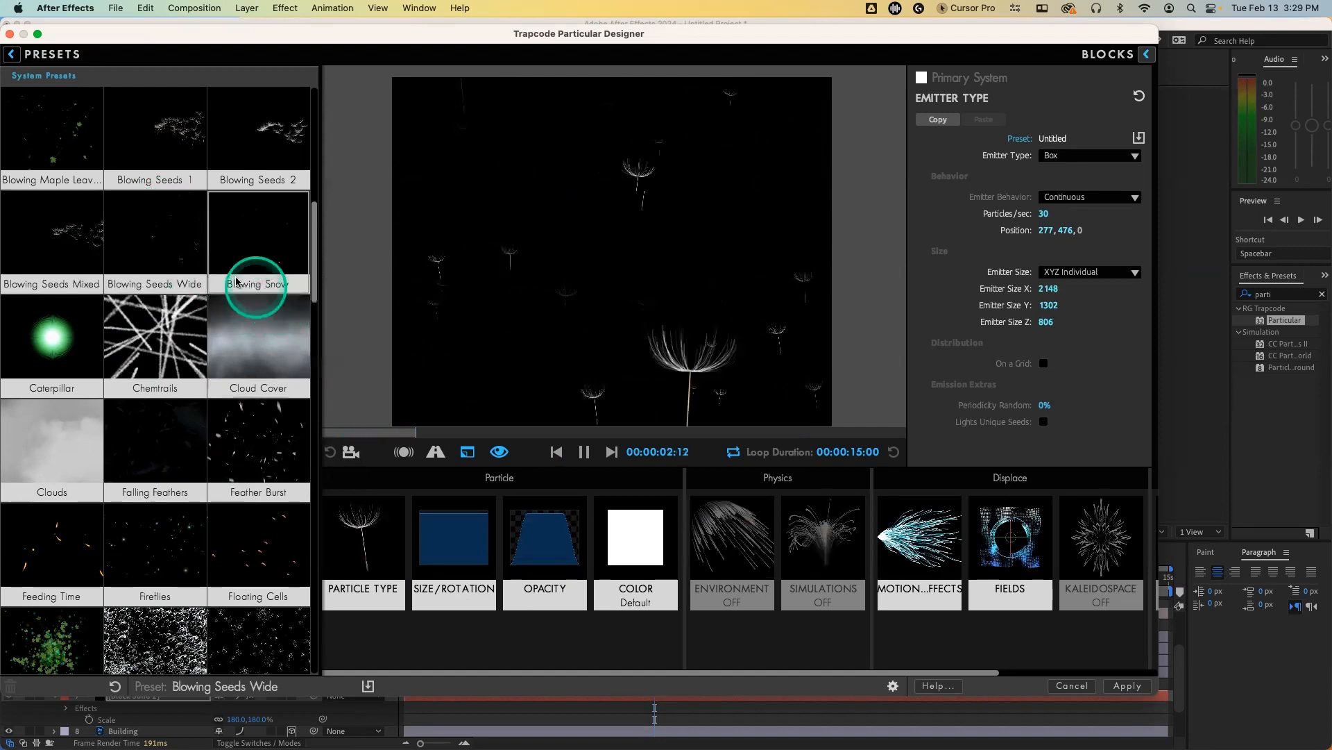
Step: Set the seed particles' Size to 5 in the Size/Rotation block
click(507, 567)
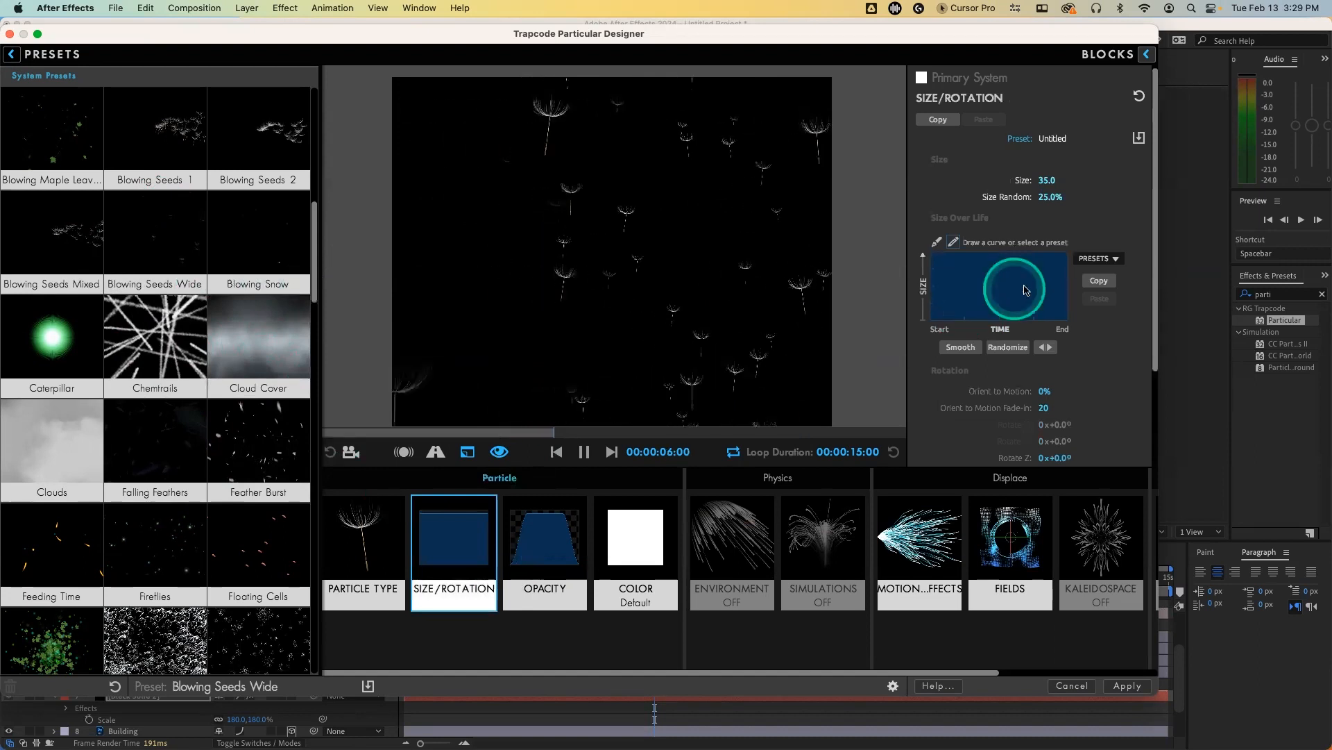
click(1050, 180)
click(1097, 186)
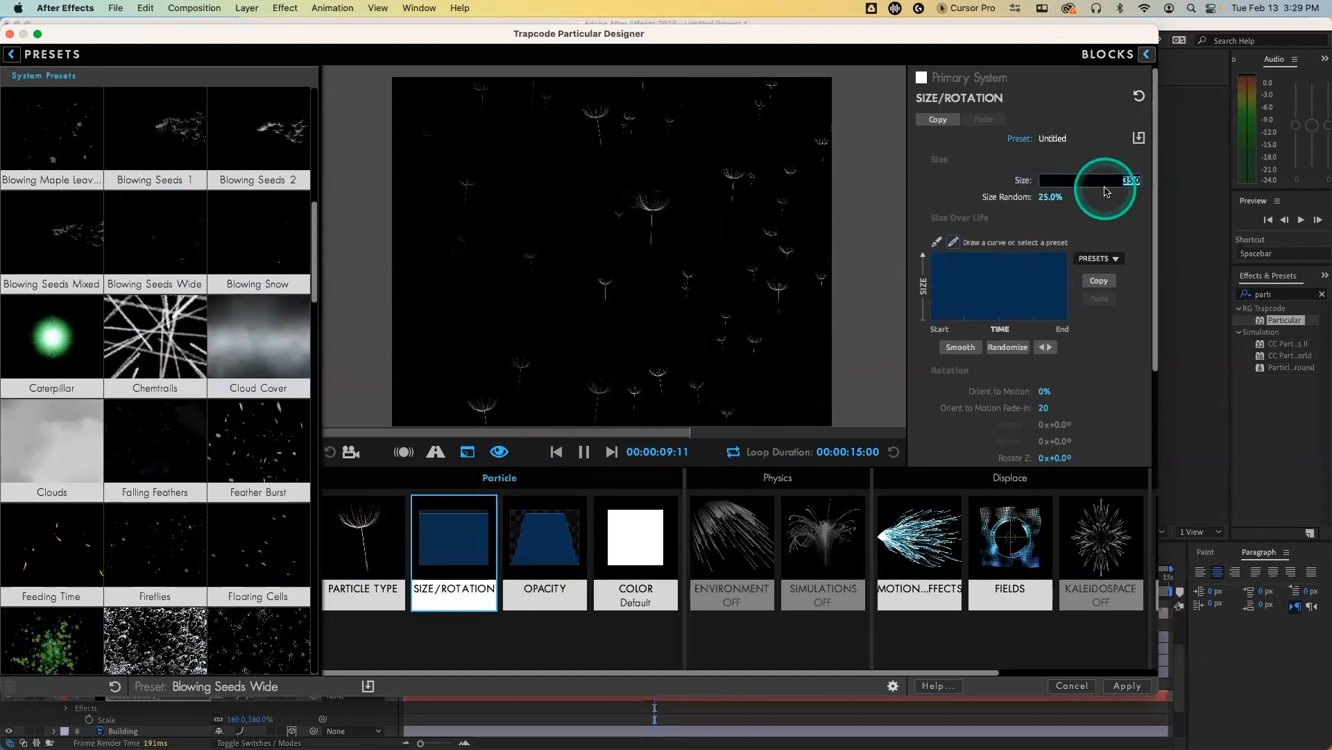
text(5)
key(Return)
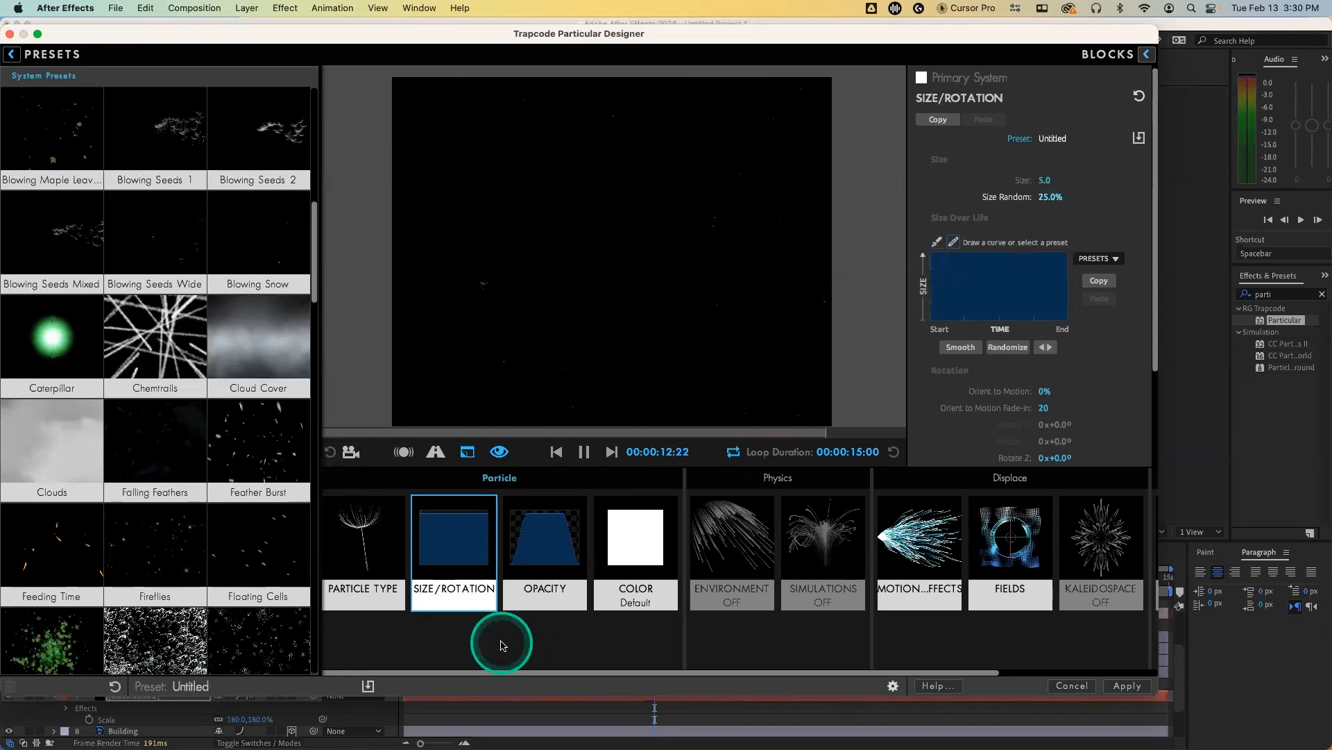
Step: Set the seed particles' Drift X to 25 in the Motion Effects block
click(381, 553)
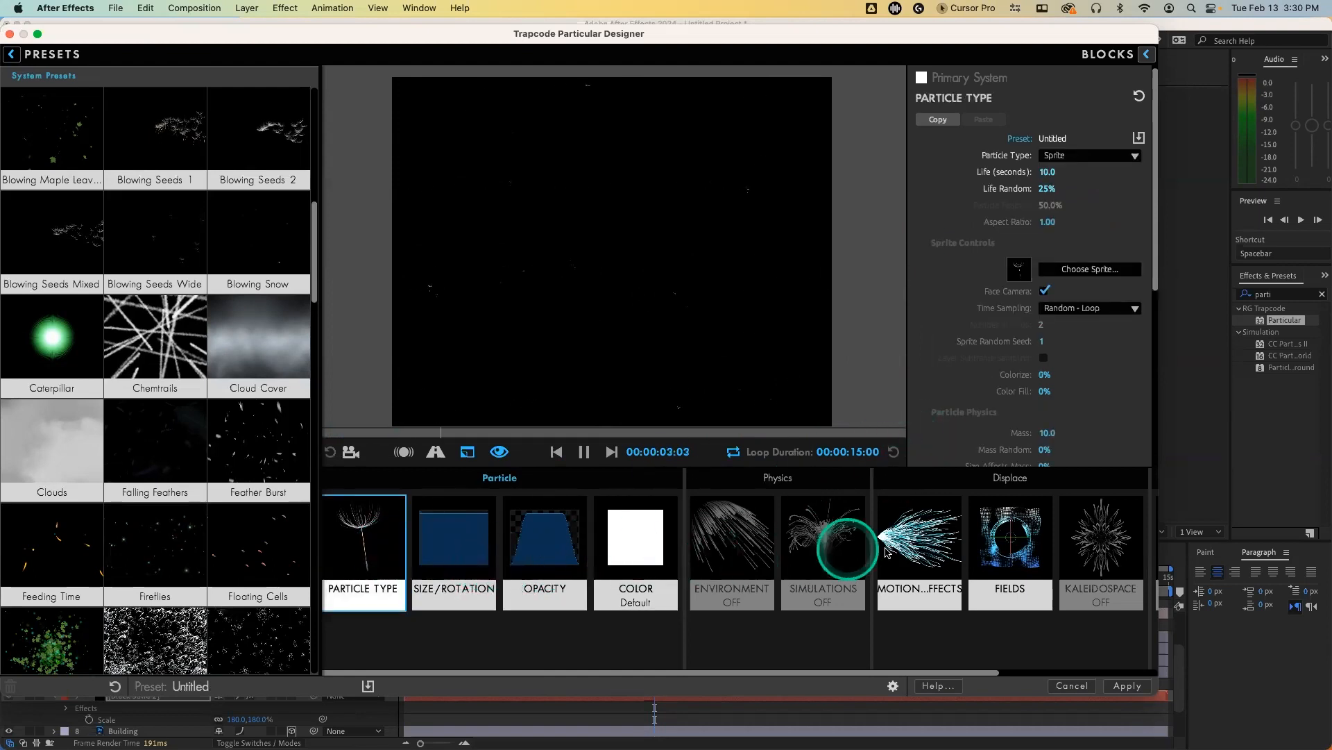
click(920, 541)
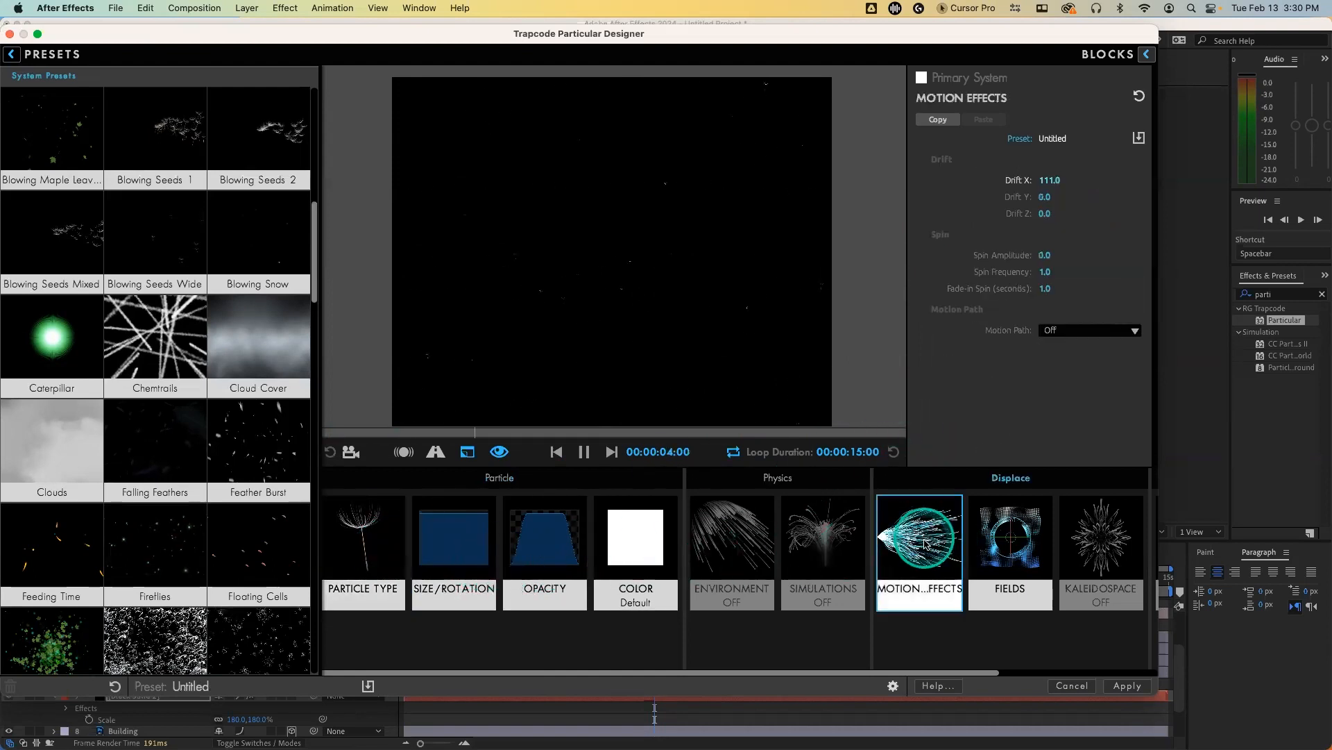
click(1049, 180)
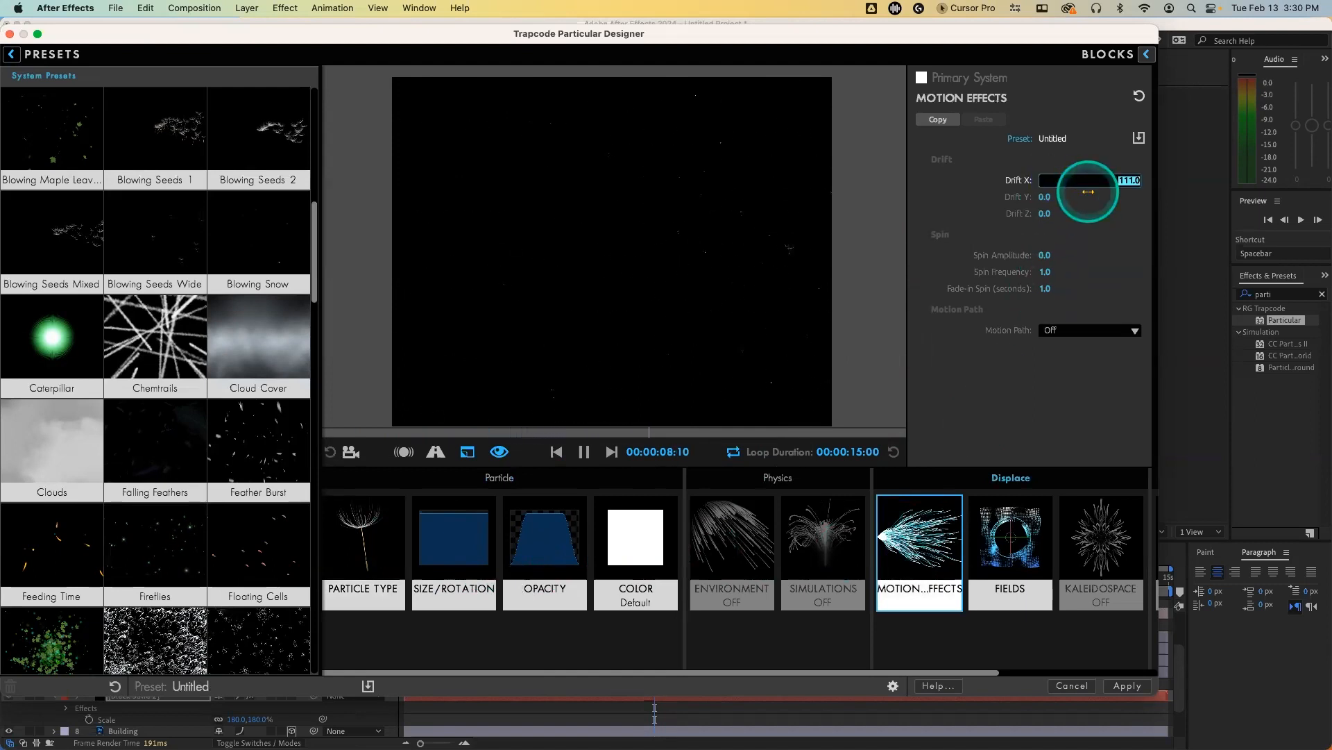
text(25)
key(Return)
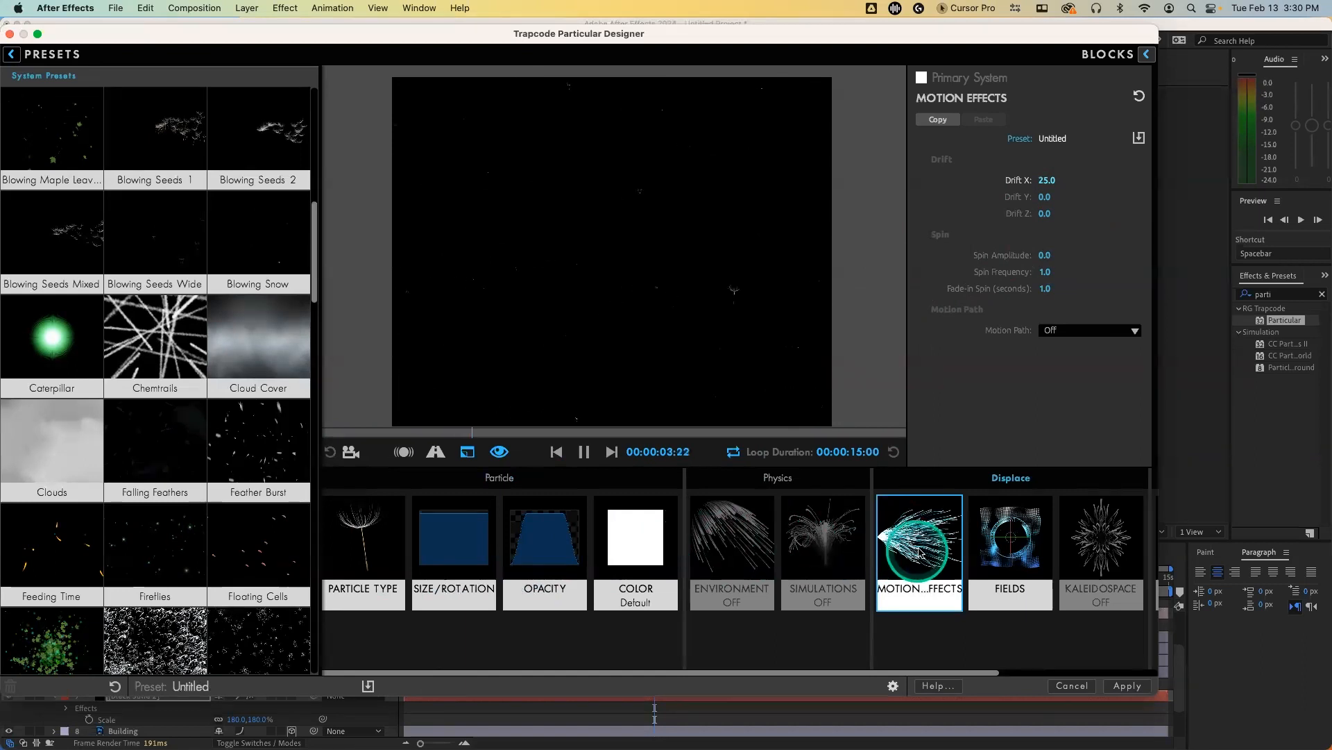
Step: Reduce the emitter's Velocity to 2 in the Motion block and apply the Designer changes
click(998, 535)
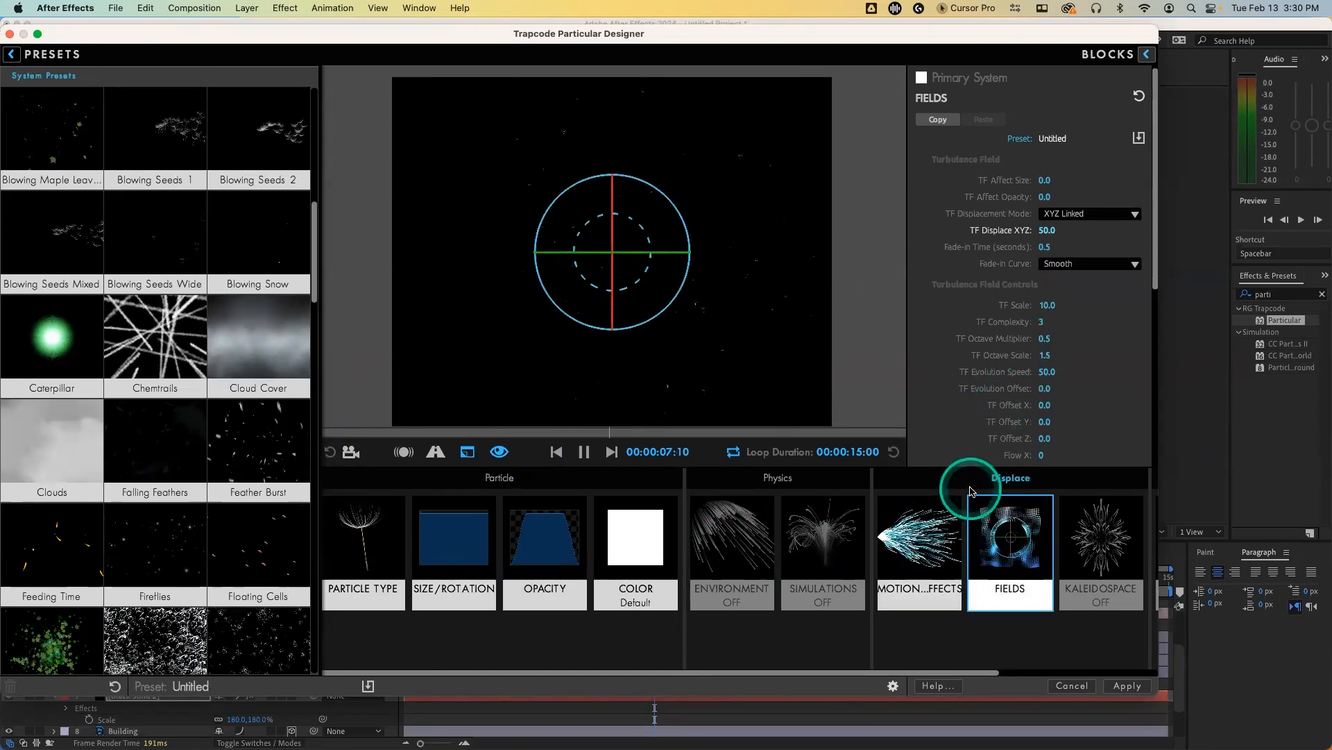
click(876, 552)
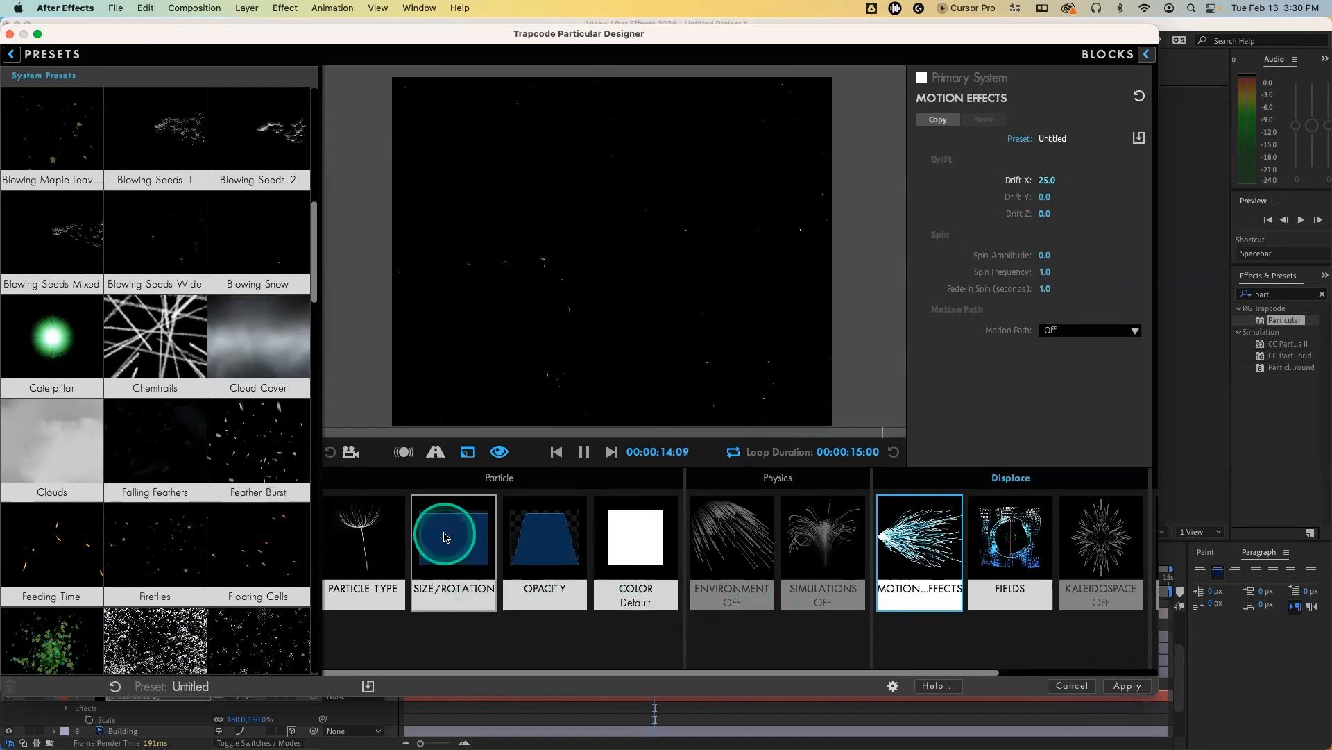
click(354, 546)
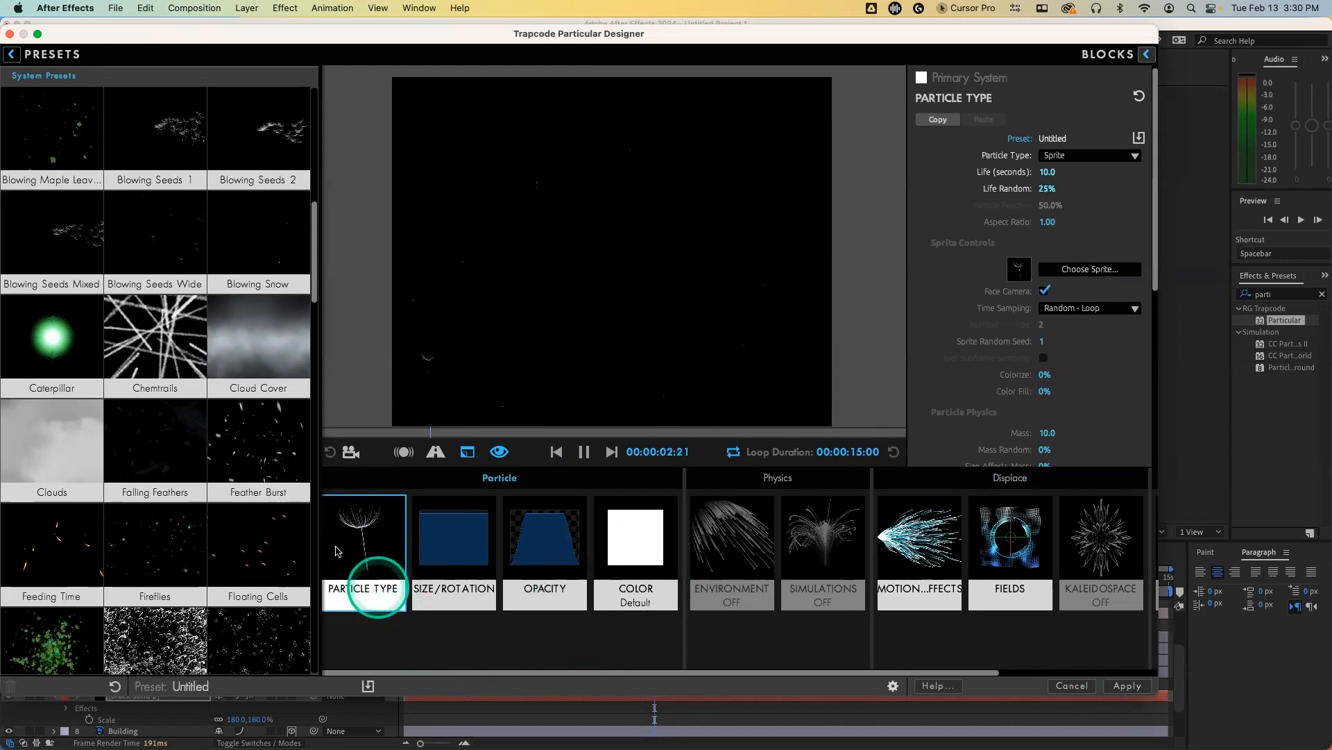
click(11, 54)
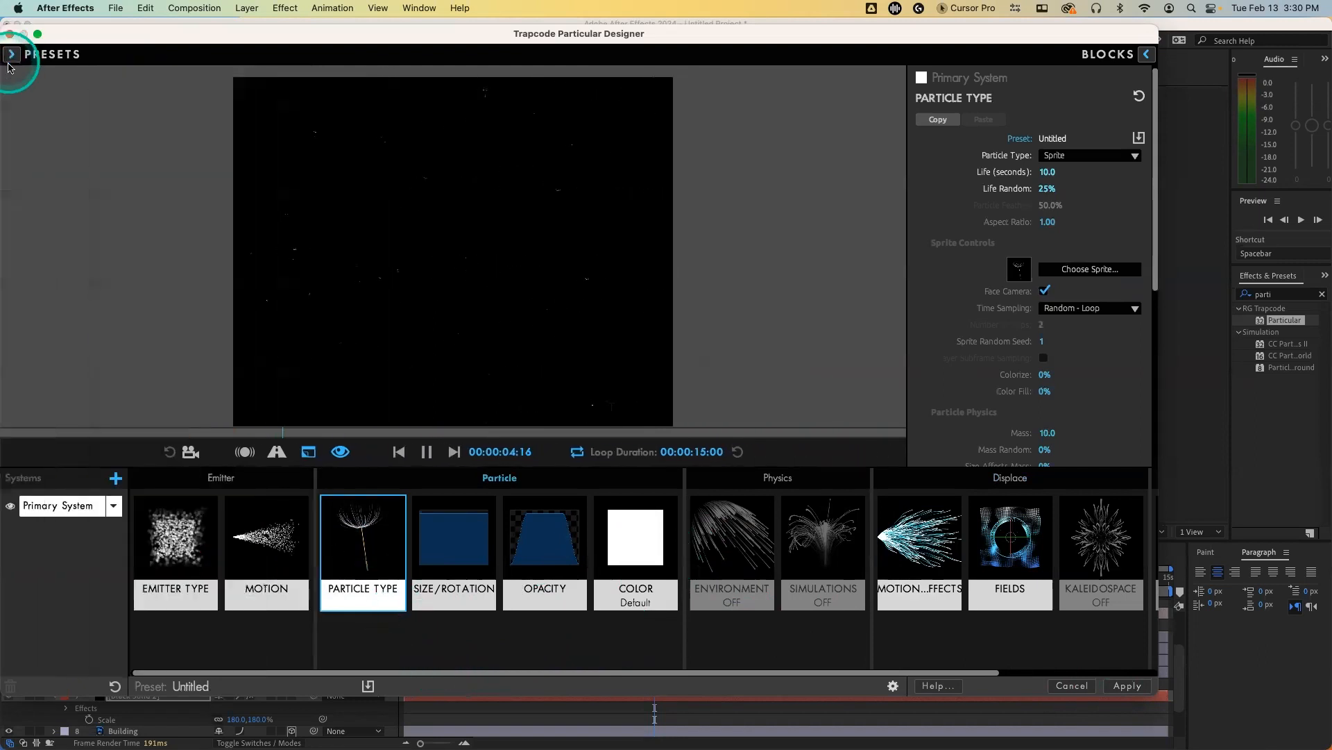
click(182, 547)
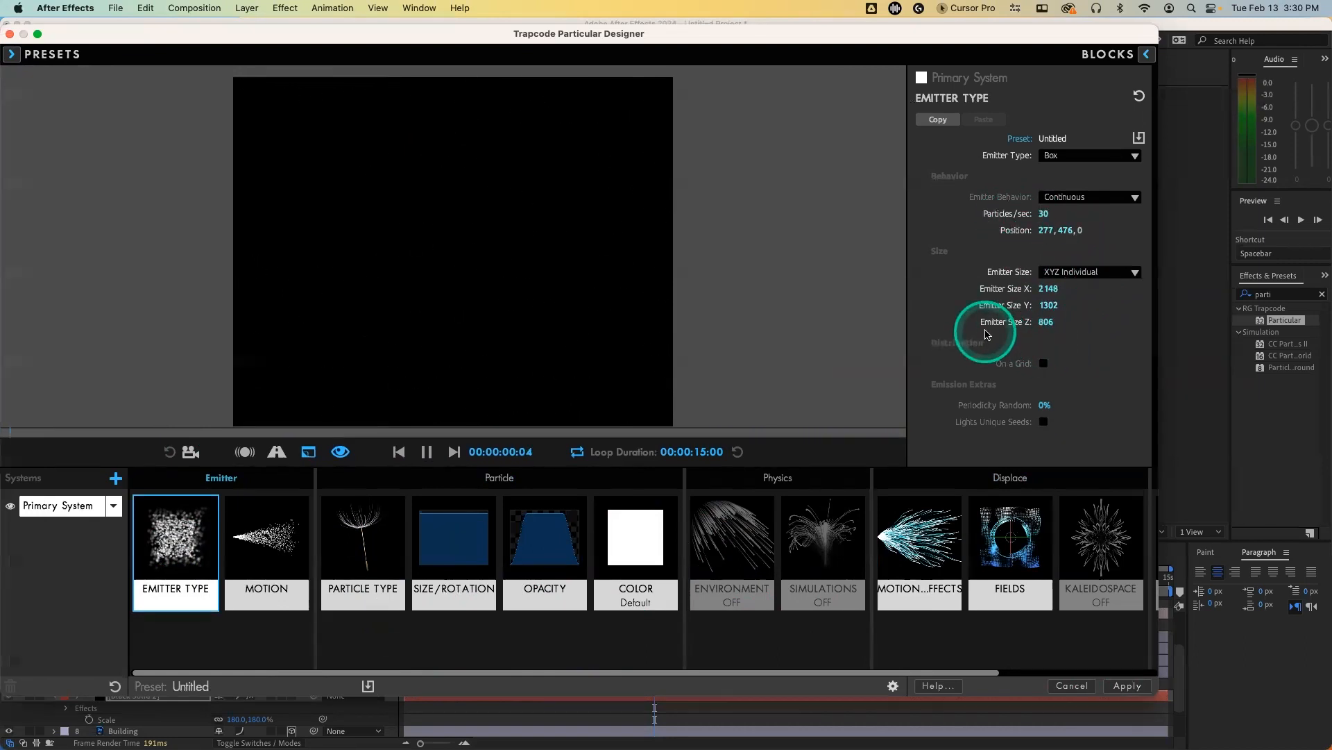
click(281, 540)
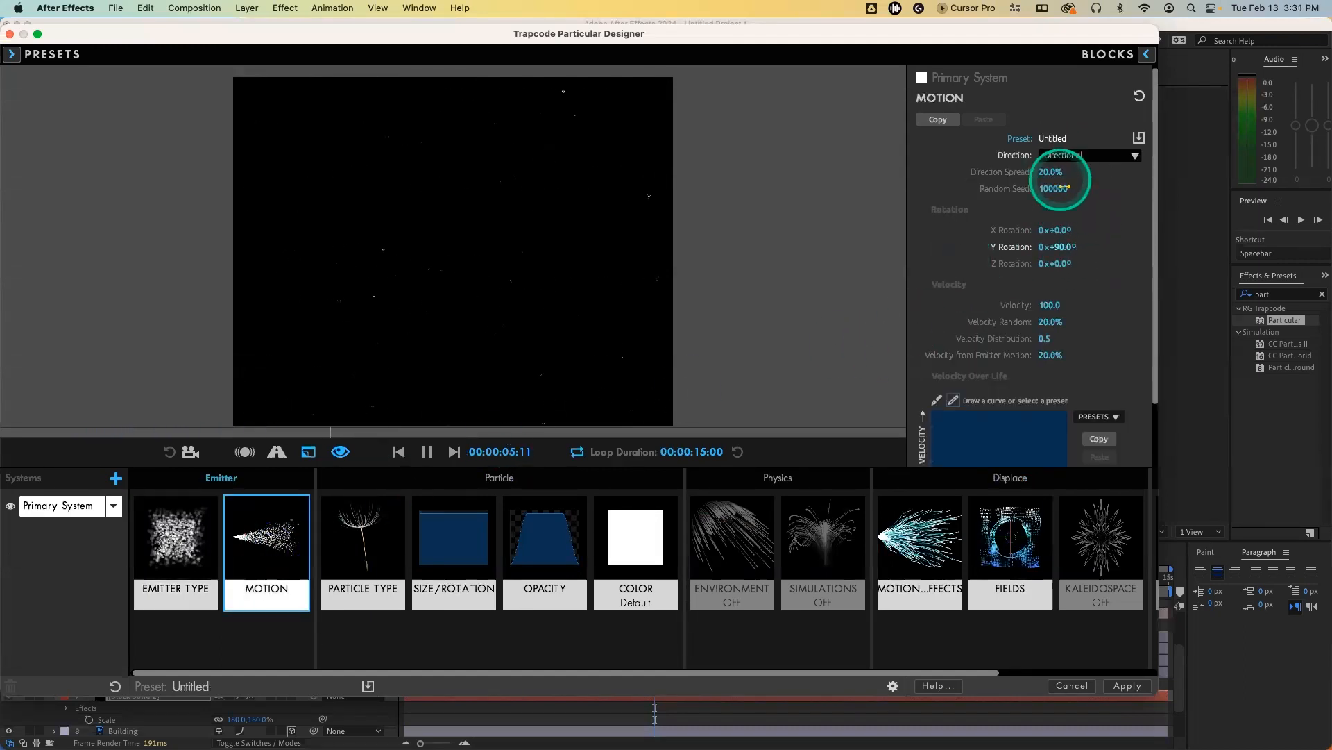
click(1051, 306)
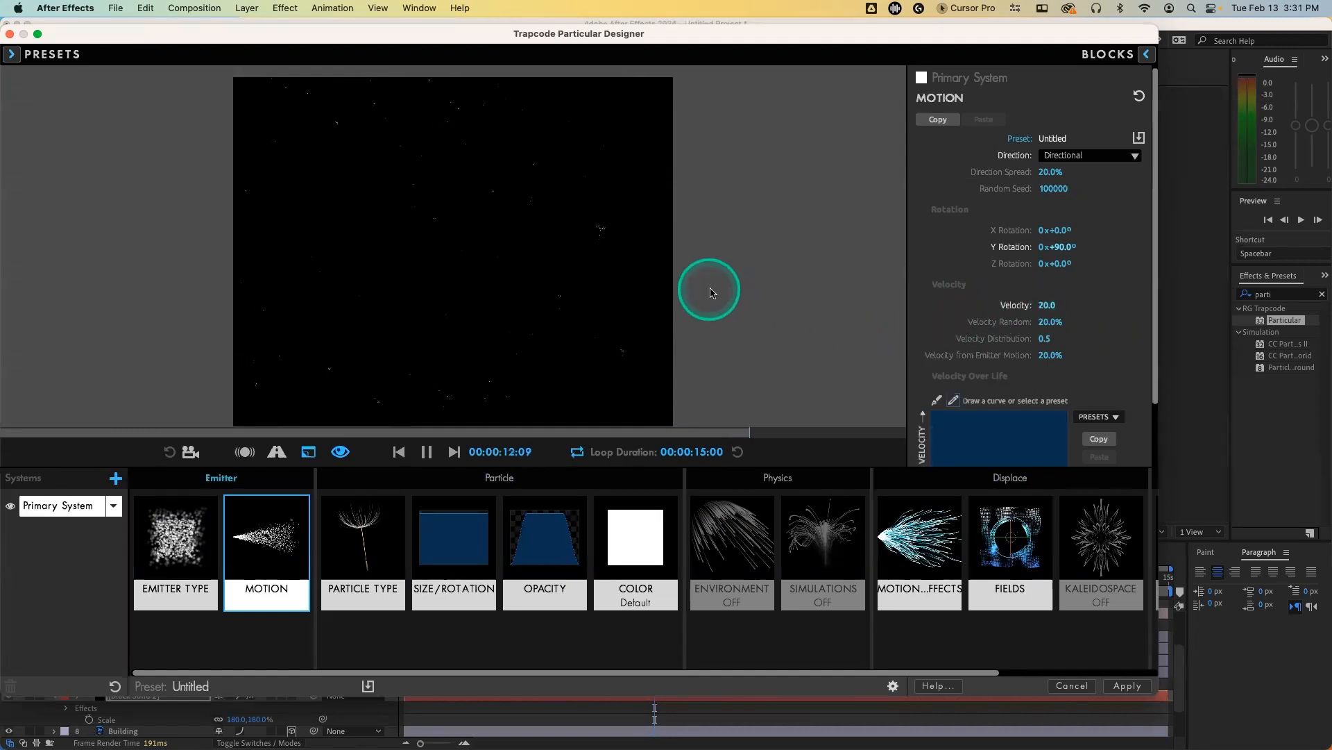
click(1044, 305)
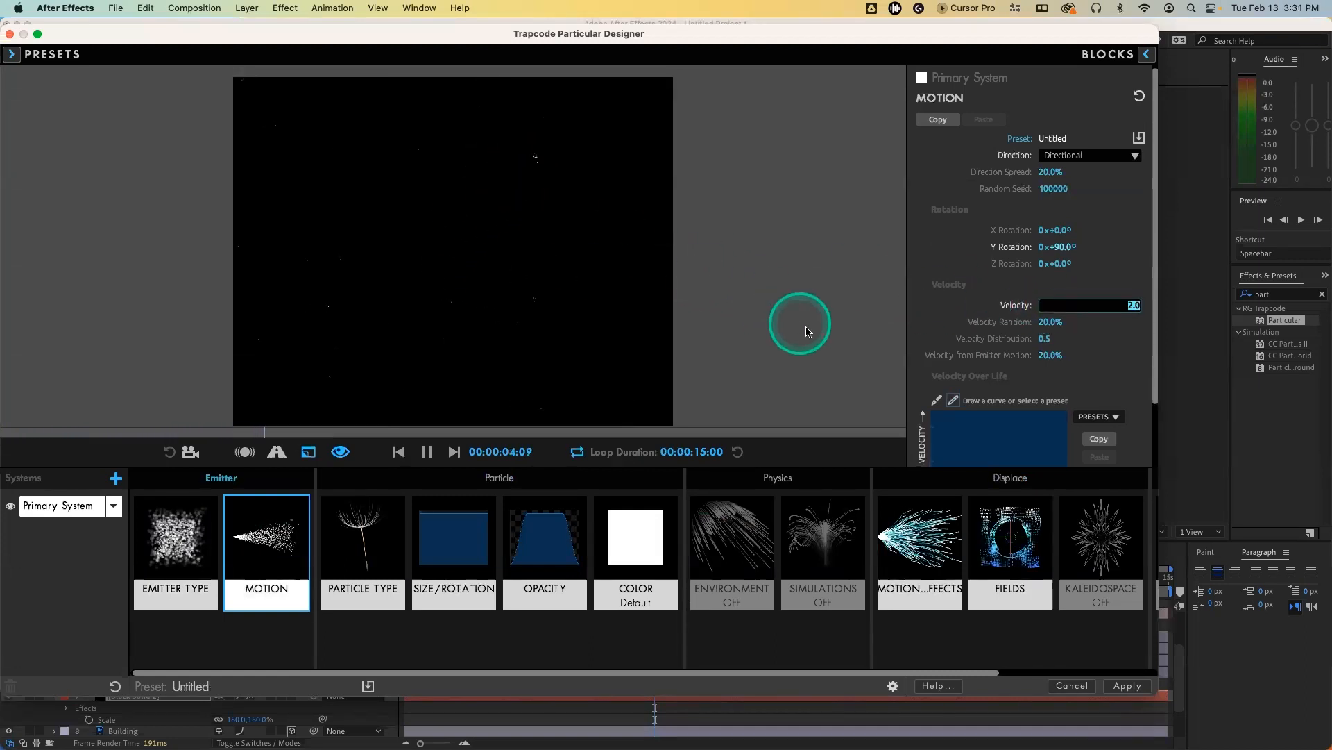
click(1120, 686)
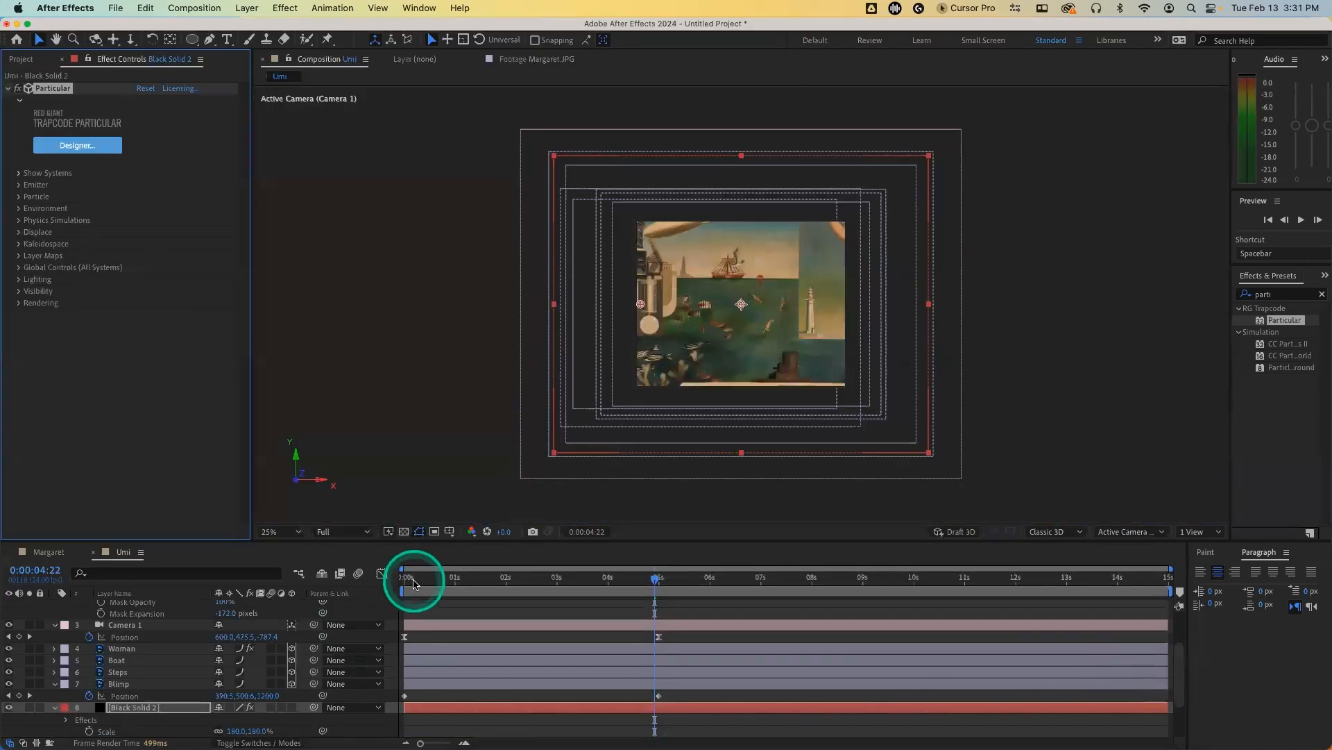
Step: Reveal Black Solid 2's Opacity and preview the slowed seeds from the first frame
drag(417, 581, 386, 580)
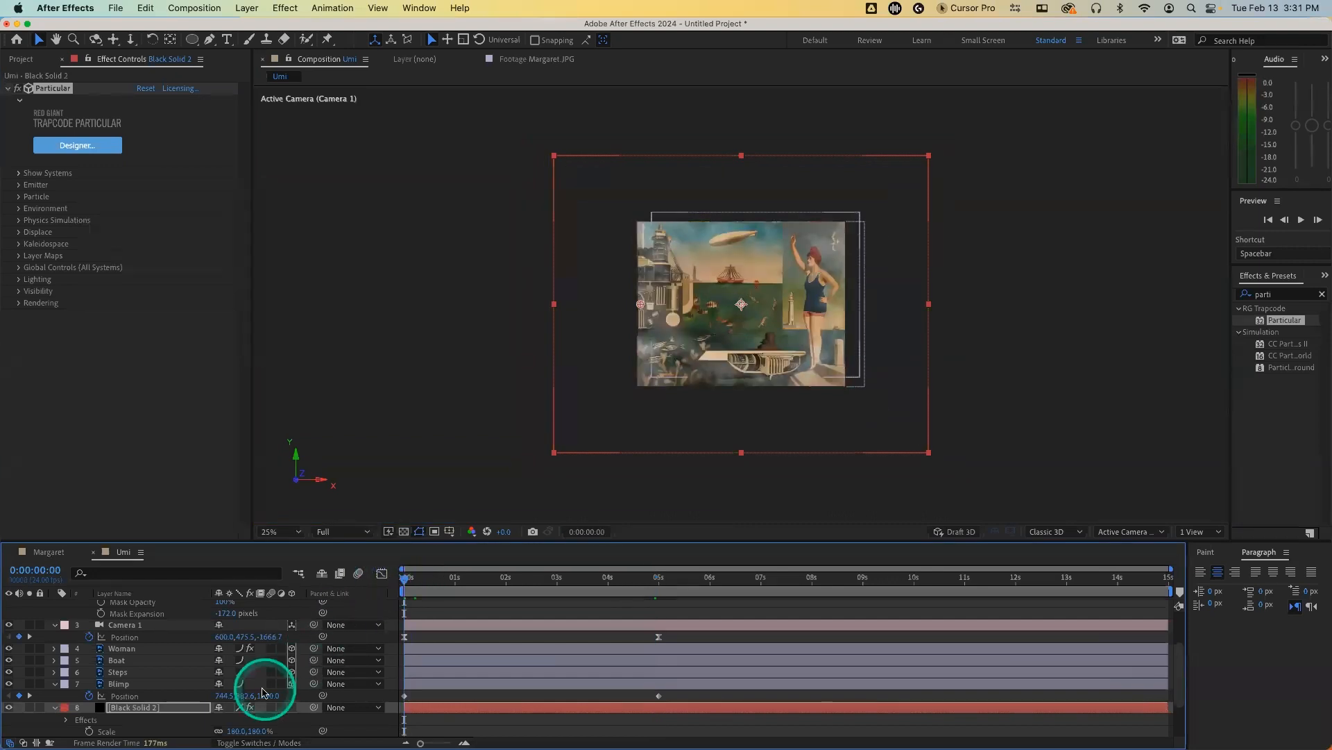
key(t)
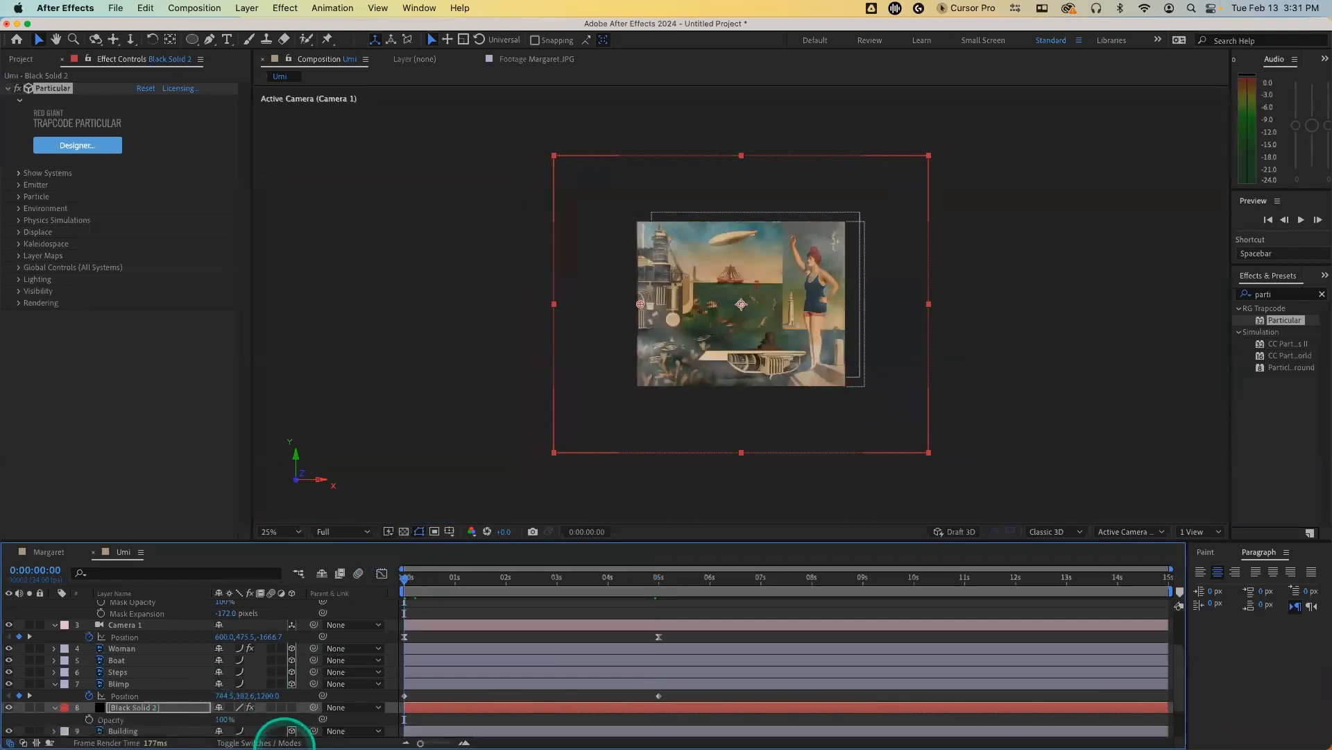
key(space)
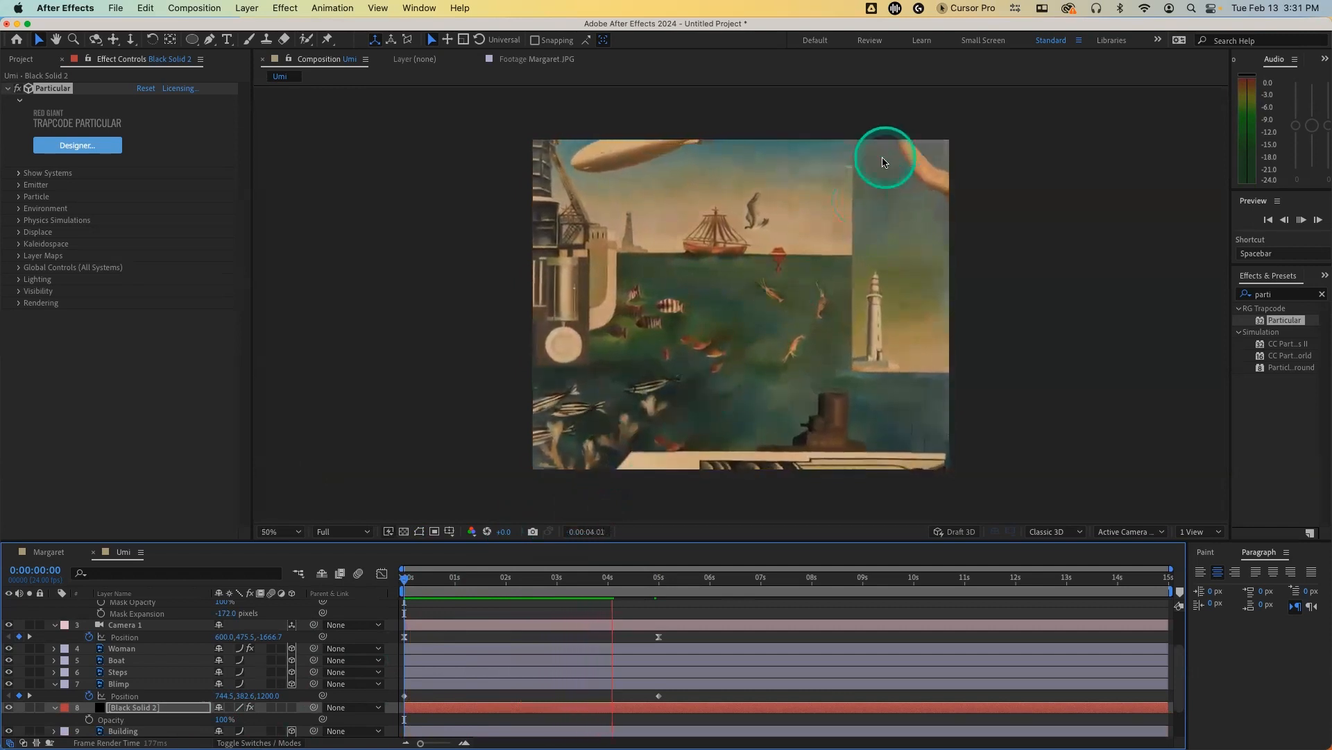
key(space)
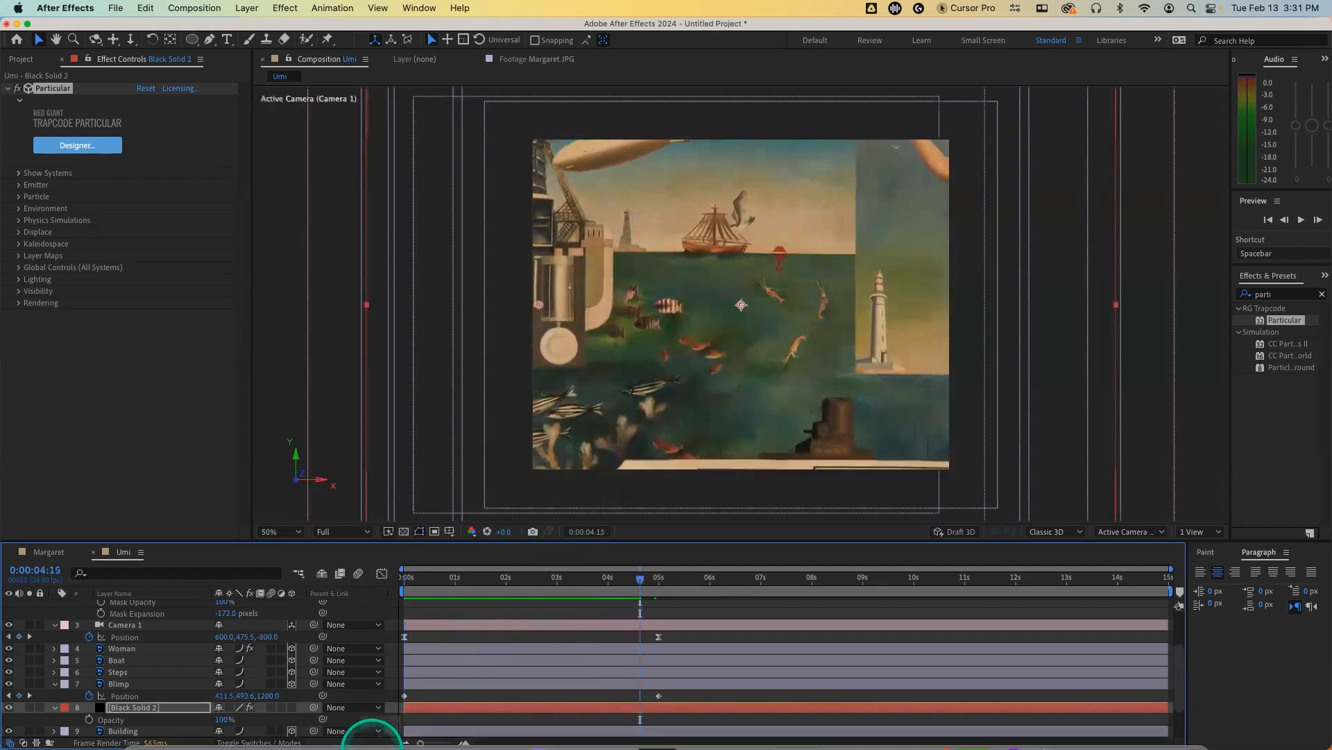
Step: Reopen Particular's Designer, try a seed Size of 25 in the Size/Rotation block, and settle on 10
click(67, 146)
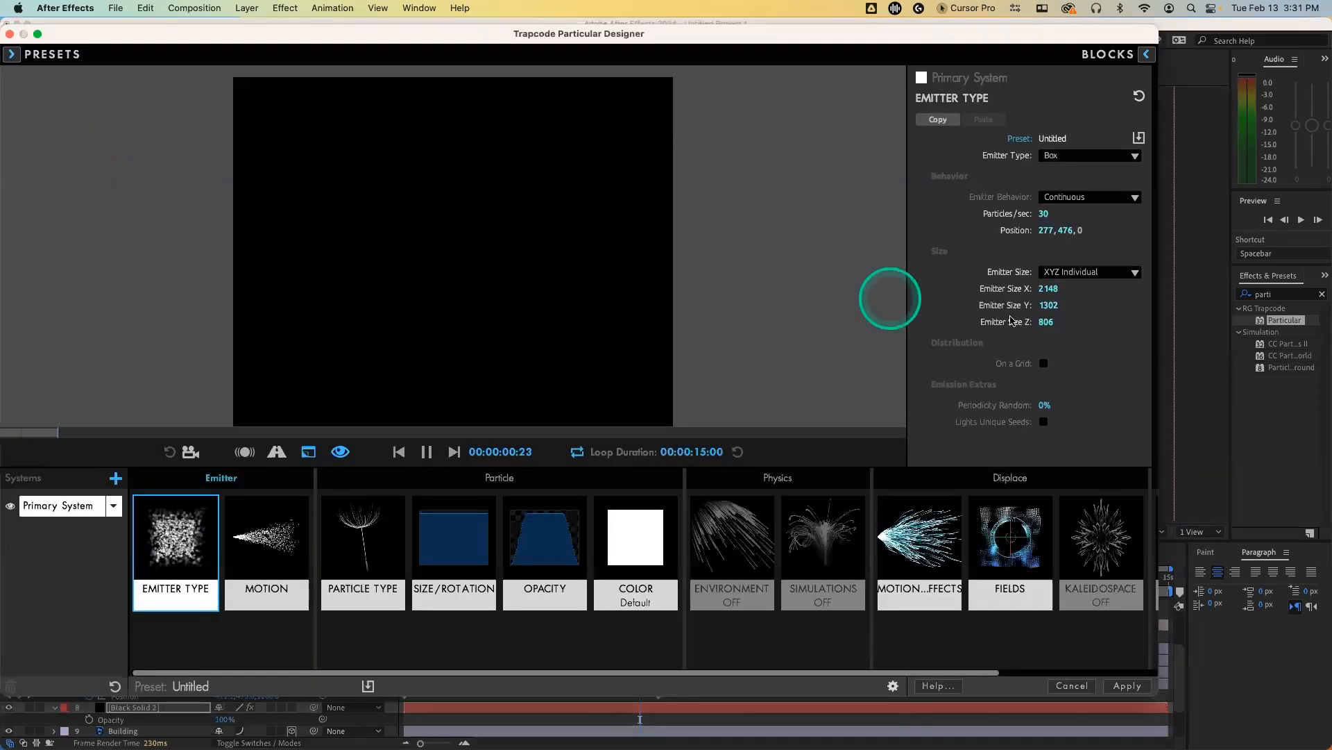
click(489, 563)
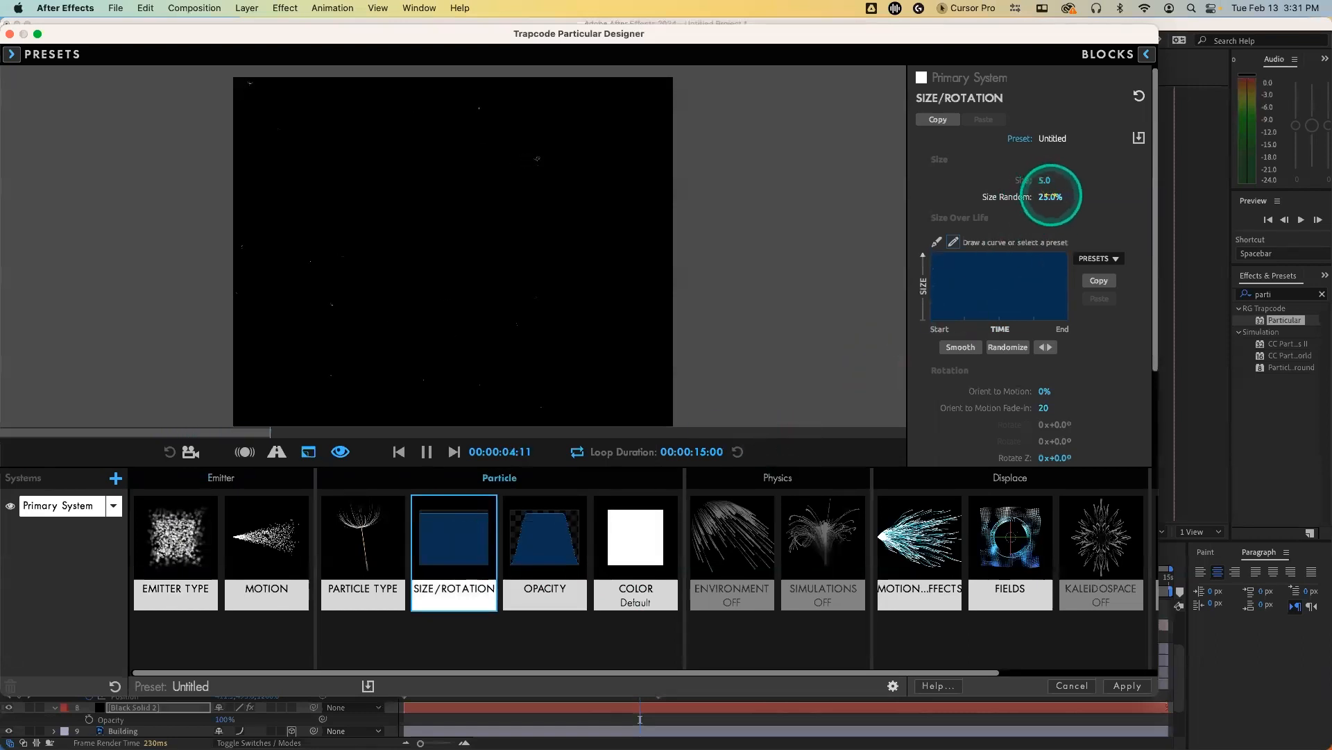
click(1045, 180)
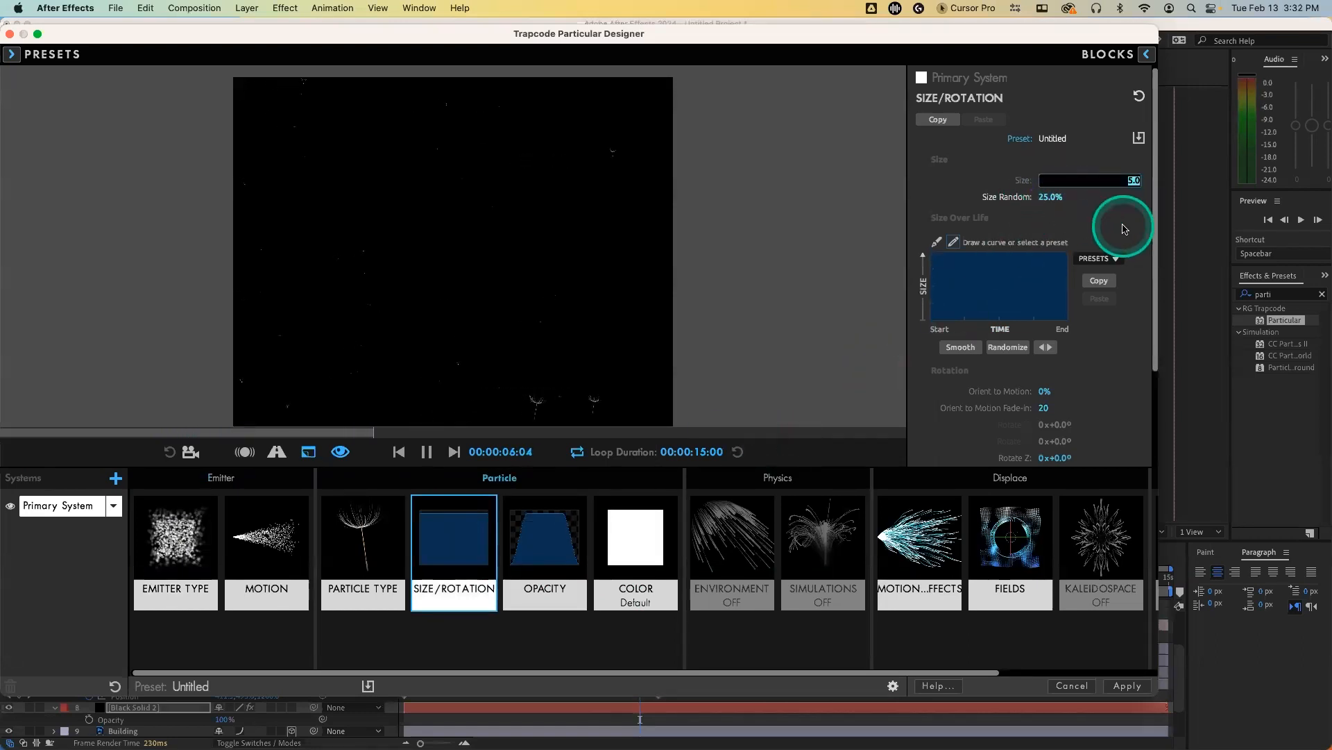
text(25)
key(Return)
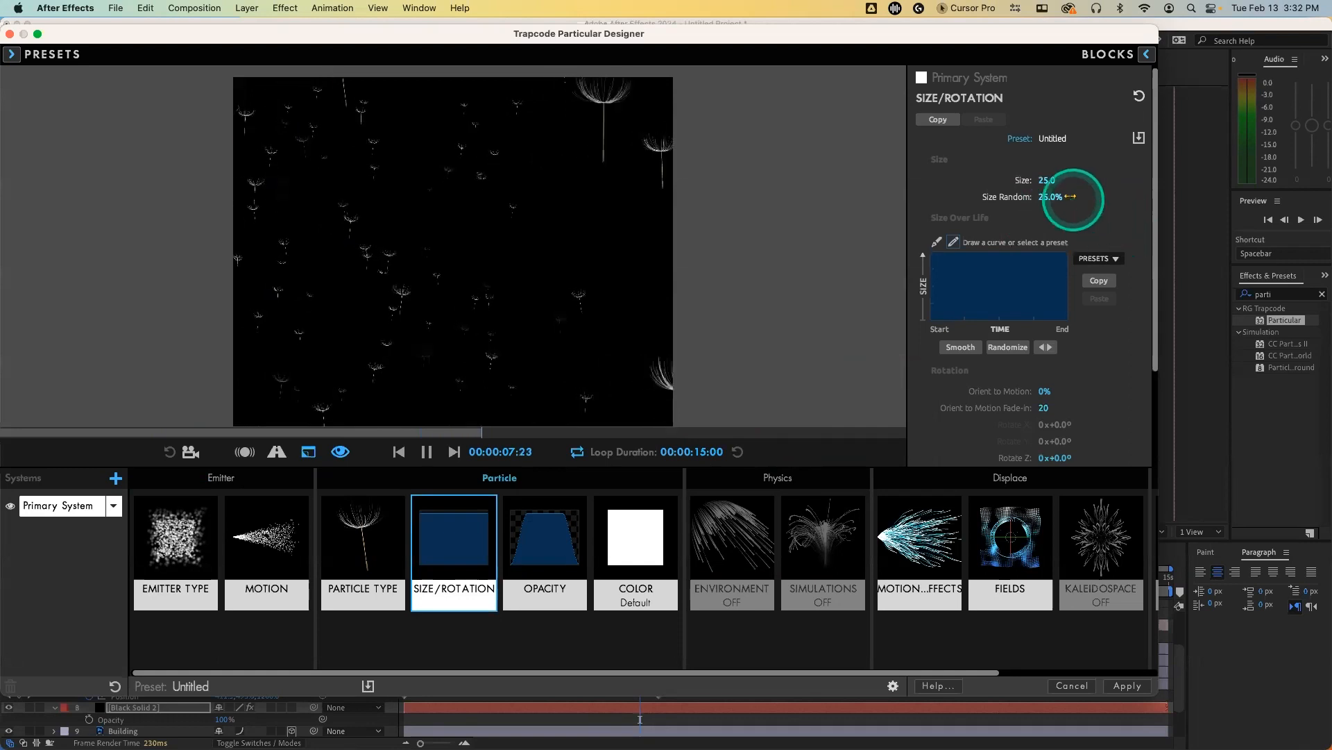
click(1046, 180)
text(1)
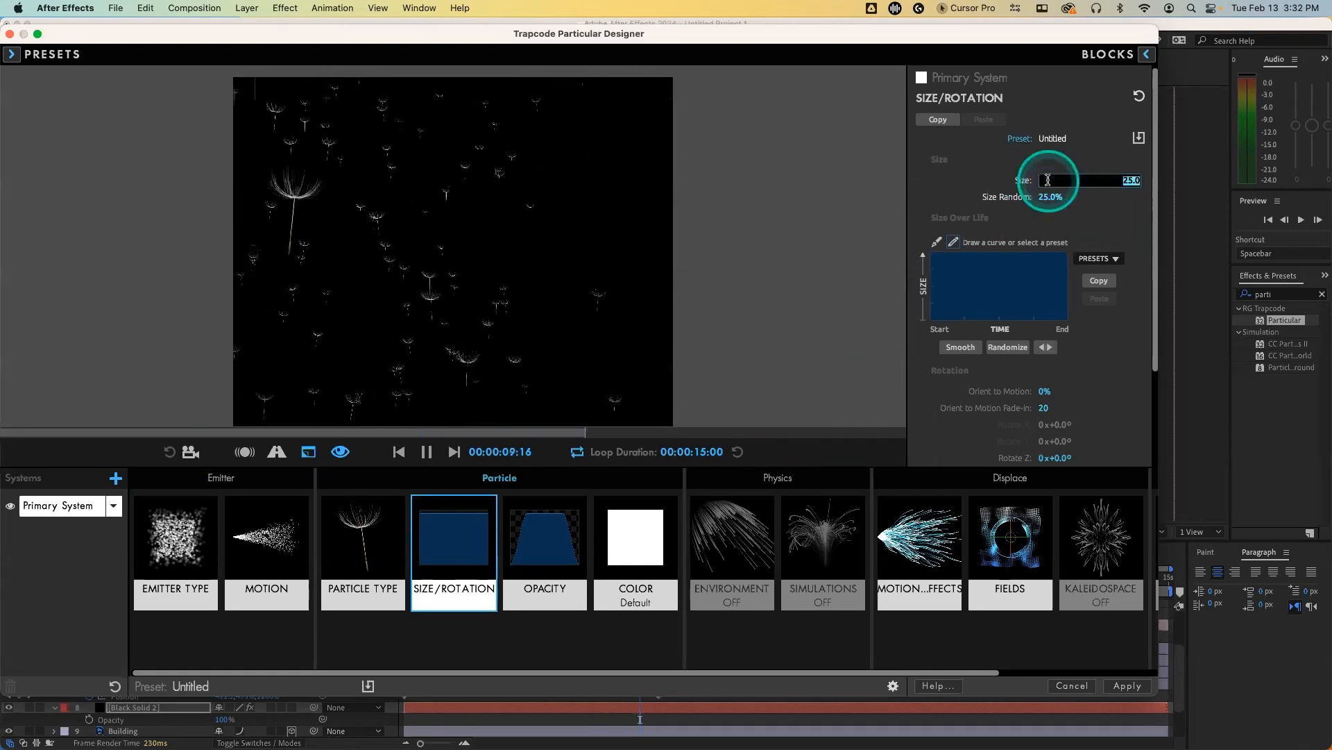
text(0)
key(Return)
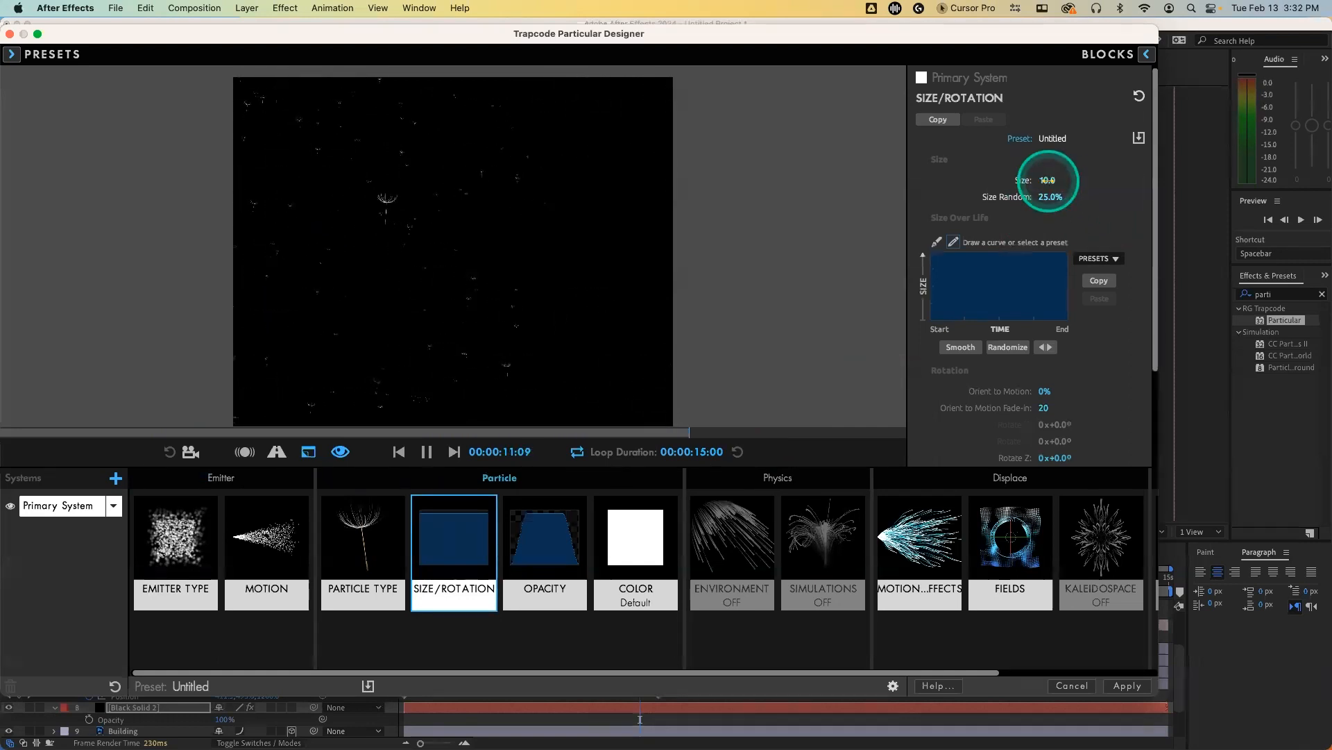
Step: Set the emitter's Velocity to 8 in the Motion block and apply the updated particle settings to the layer
click(170, 533)
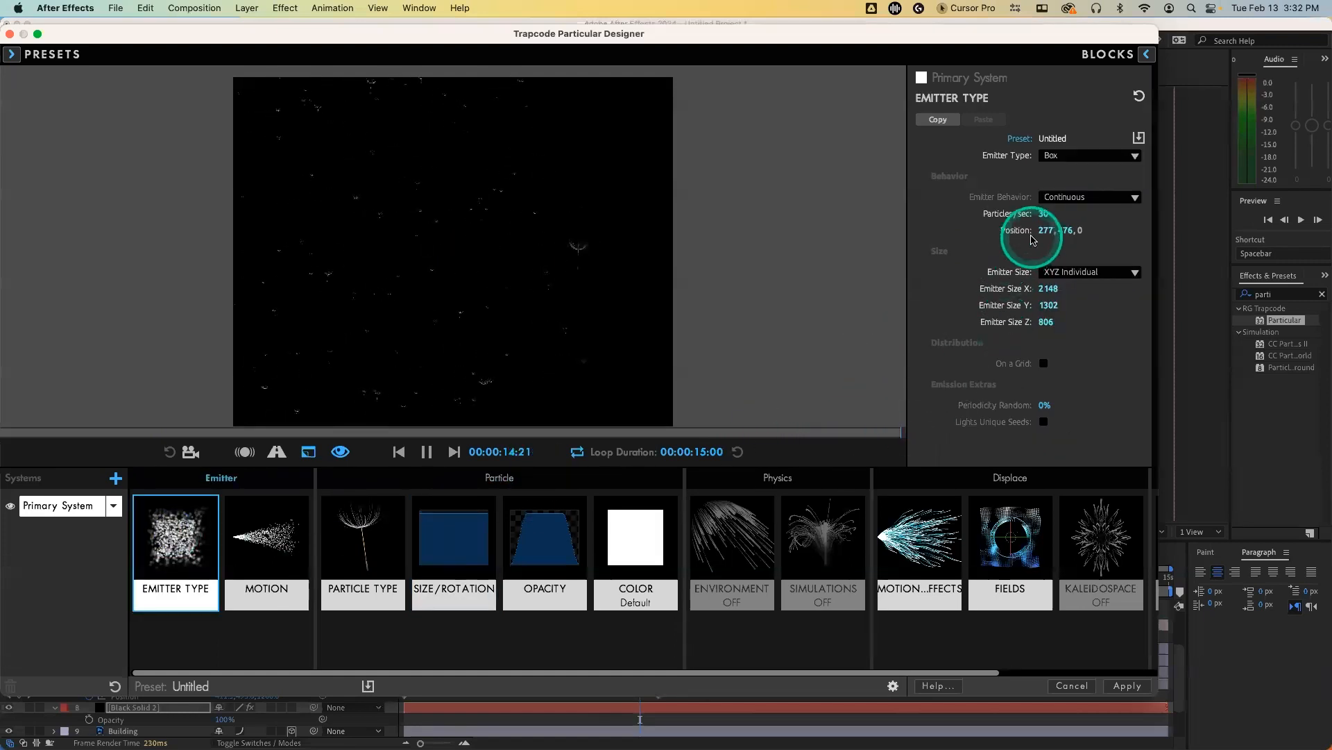
click(266, 534)
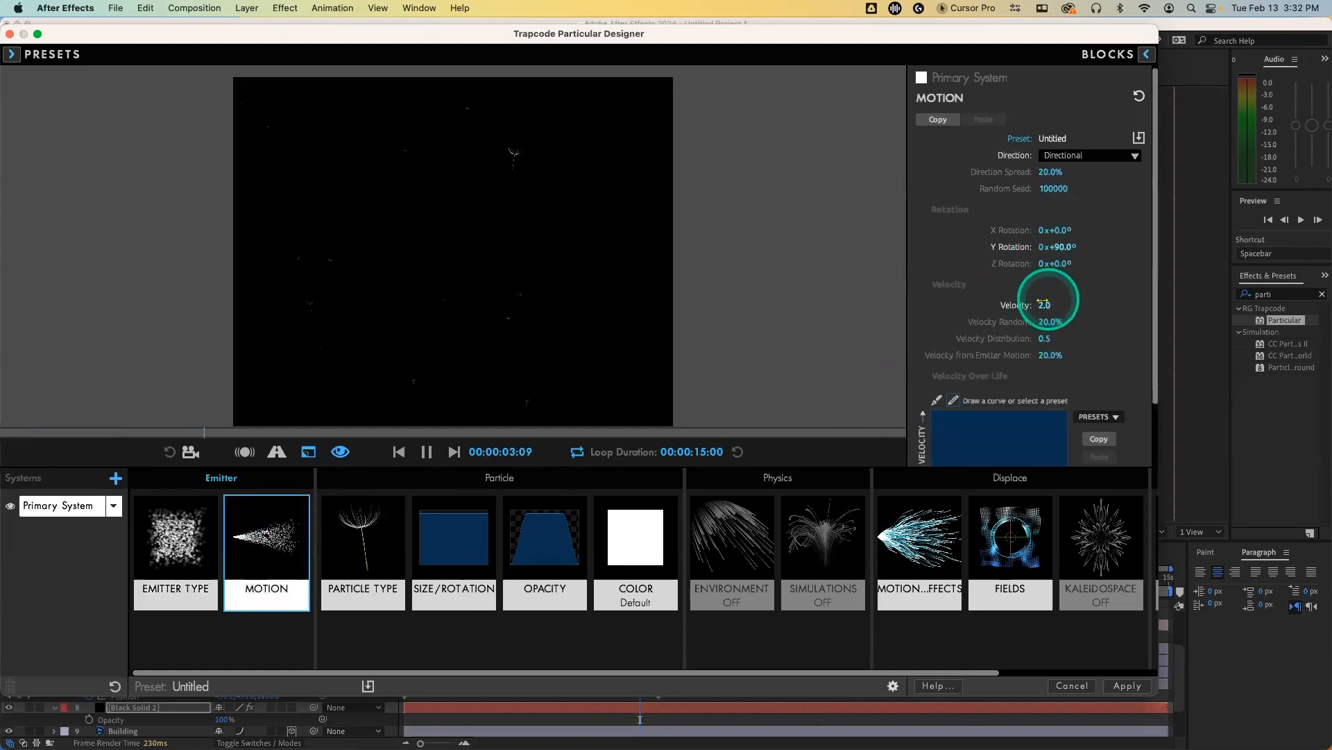
click(1048, 304)
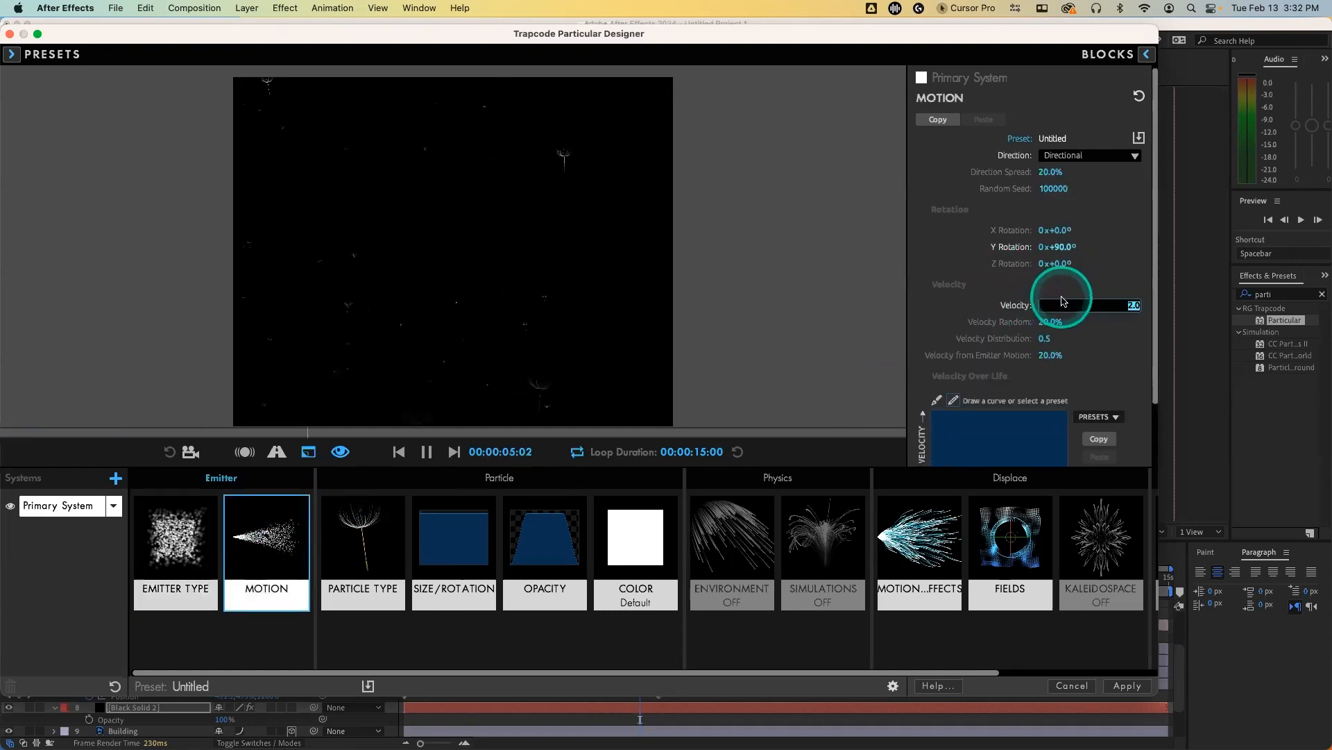
key(Return)
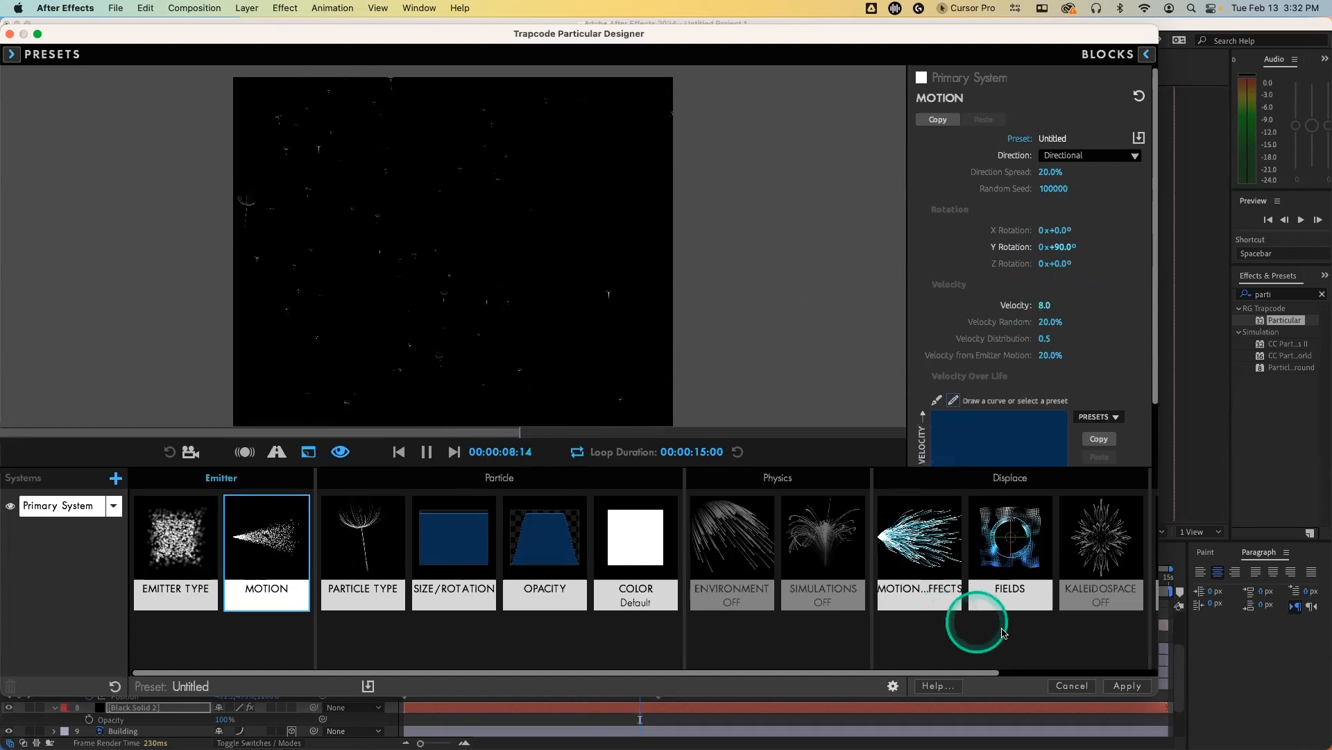
click(1131, 686)
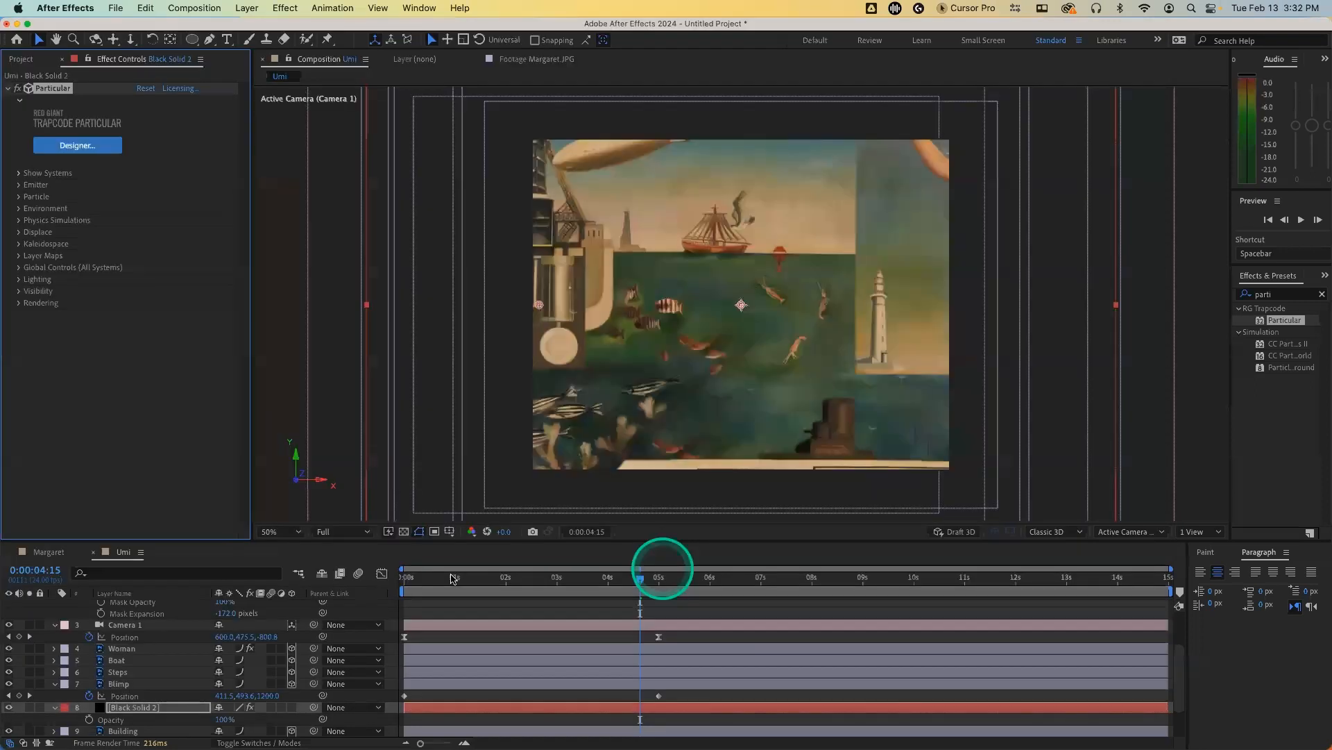
Step: Preview the composition from the first frame to check the size and speed of the seeds
drag(452, 578, 389, 581)
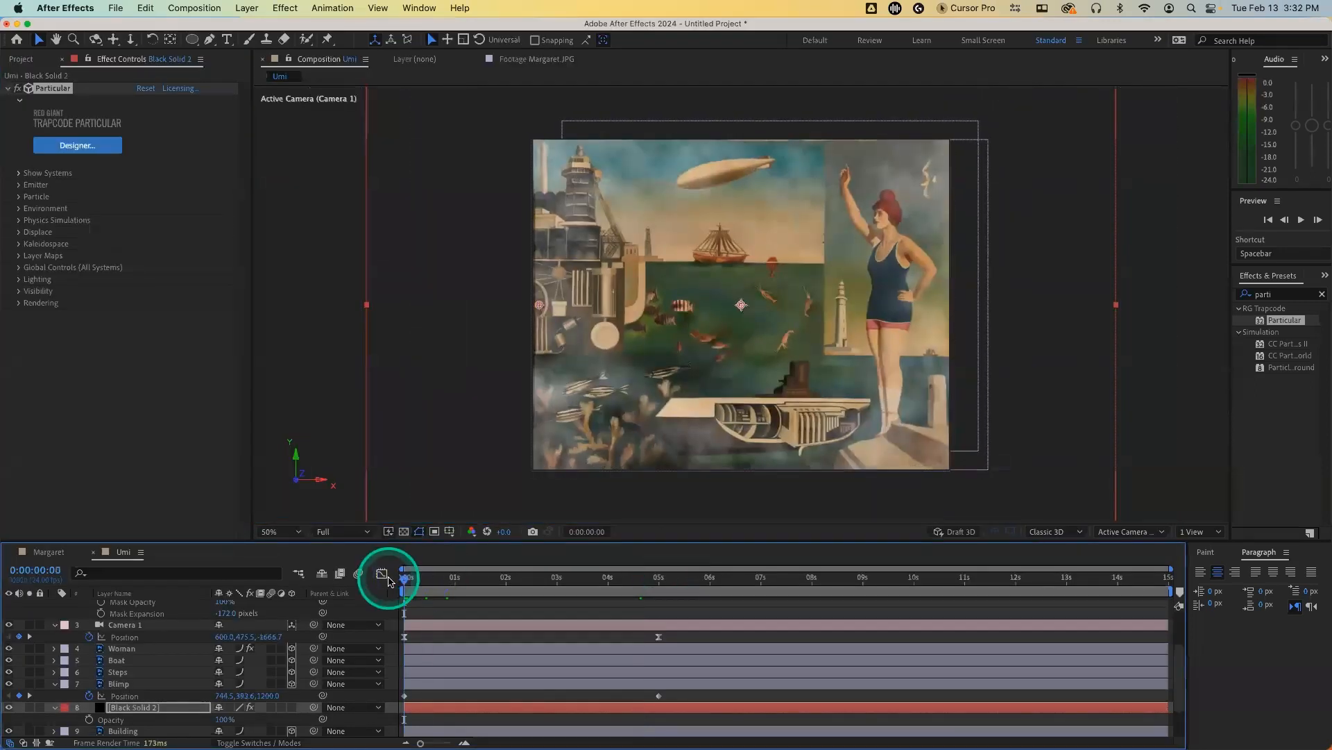
key(space)
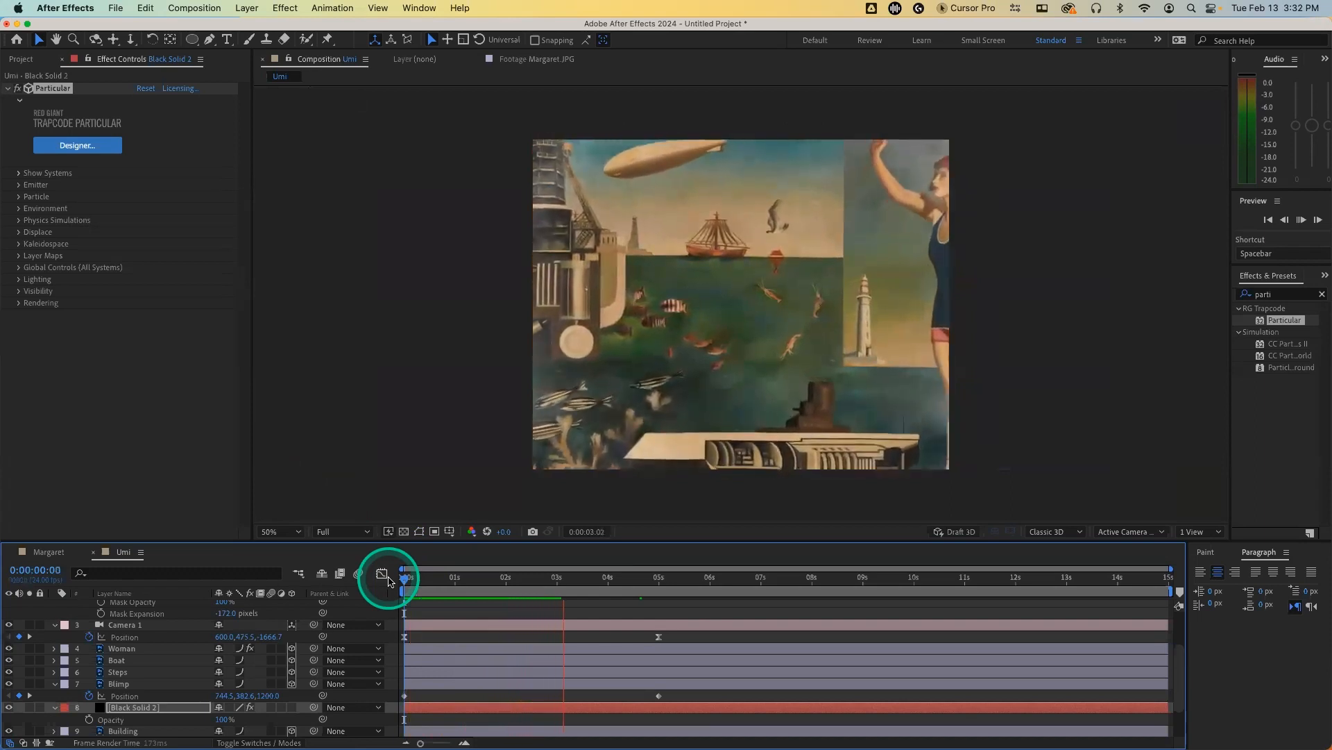
right_click(824, 290)
click(1139, 347)
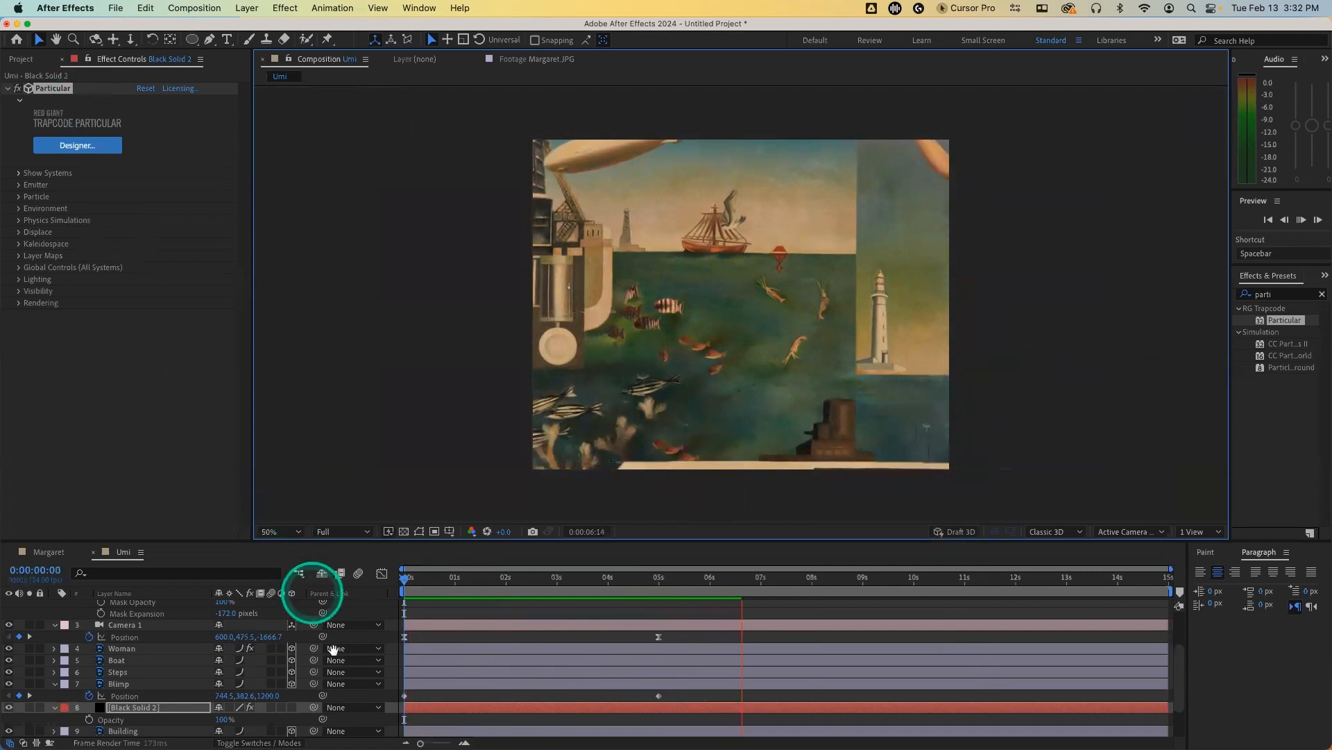
key(space)
Step: Turn on Black Solid 2's 3D switch, dismiss the warning, and preview the composition from the start
click(292, 708)
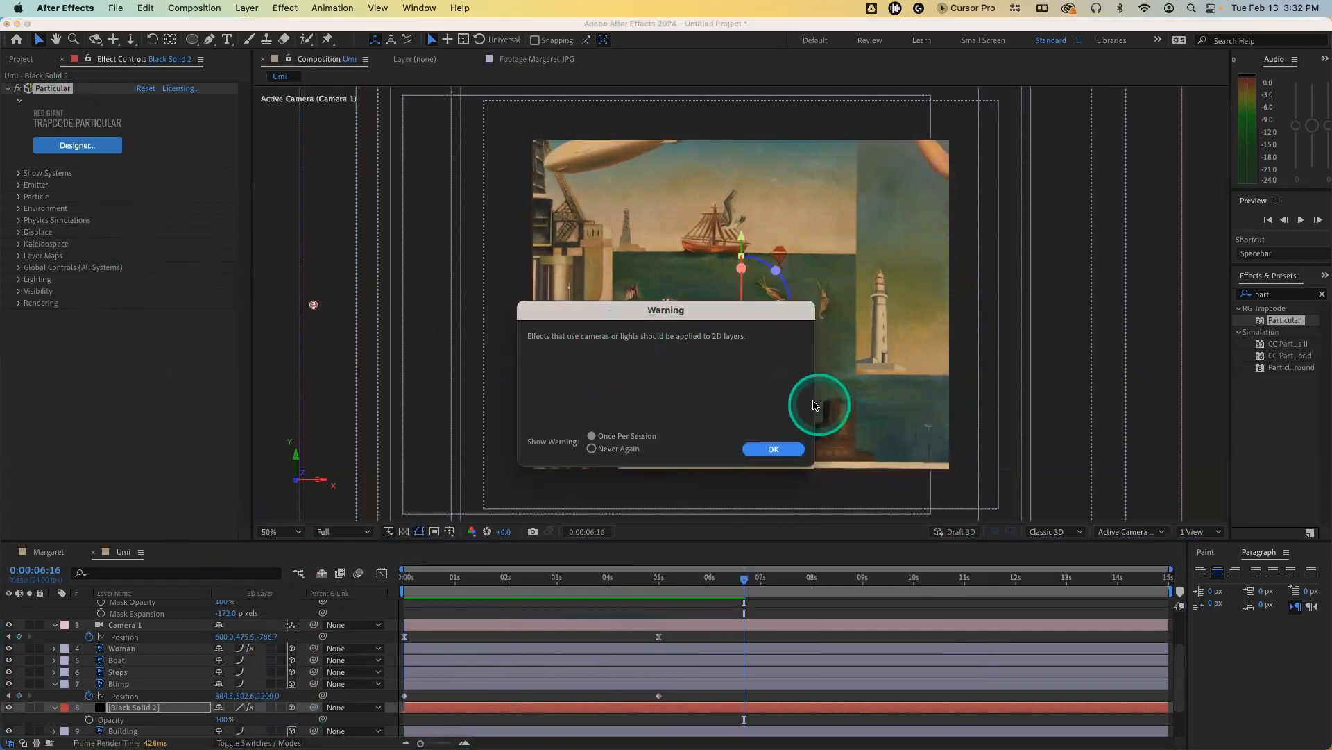
click(774, 450)
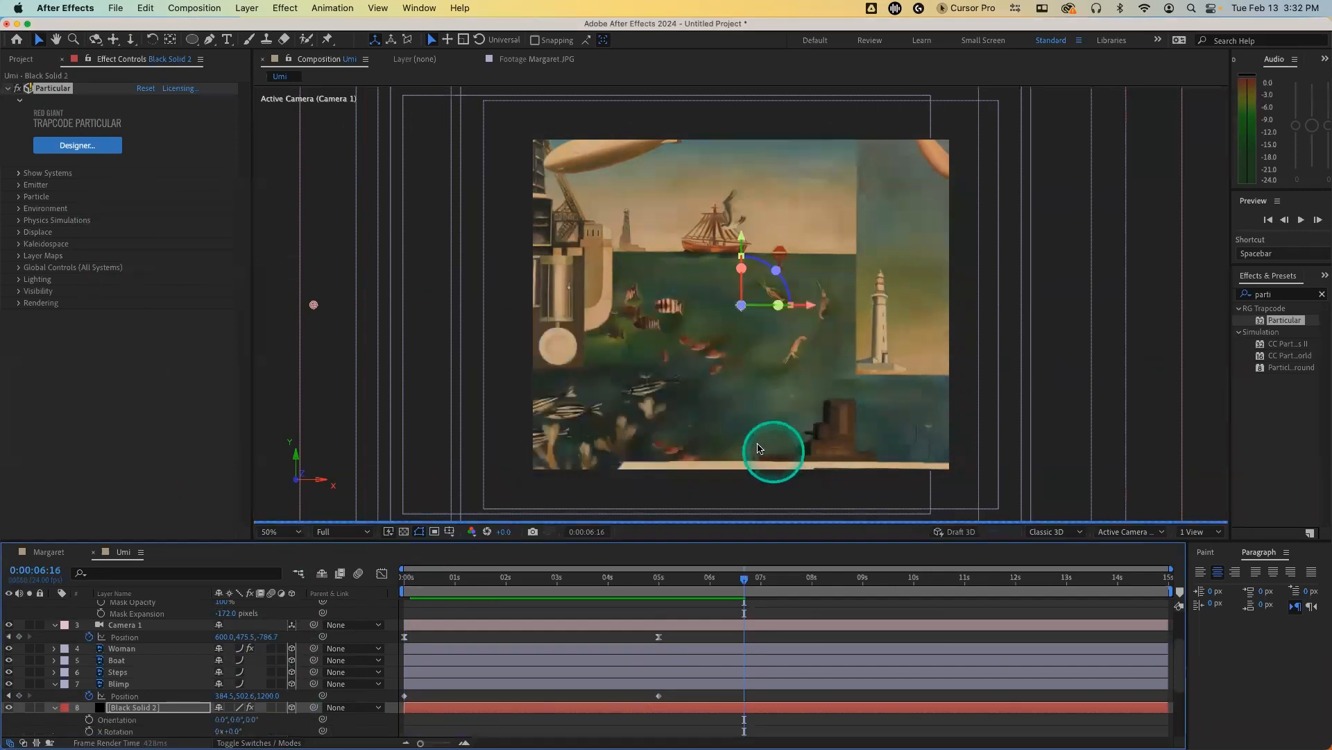
drag(419, 581, 381, 573)
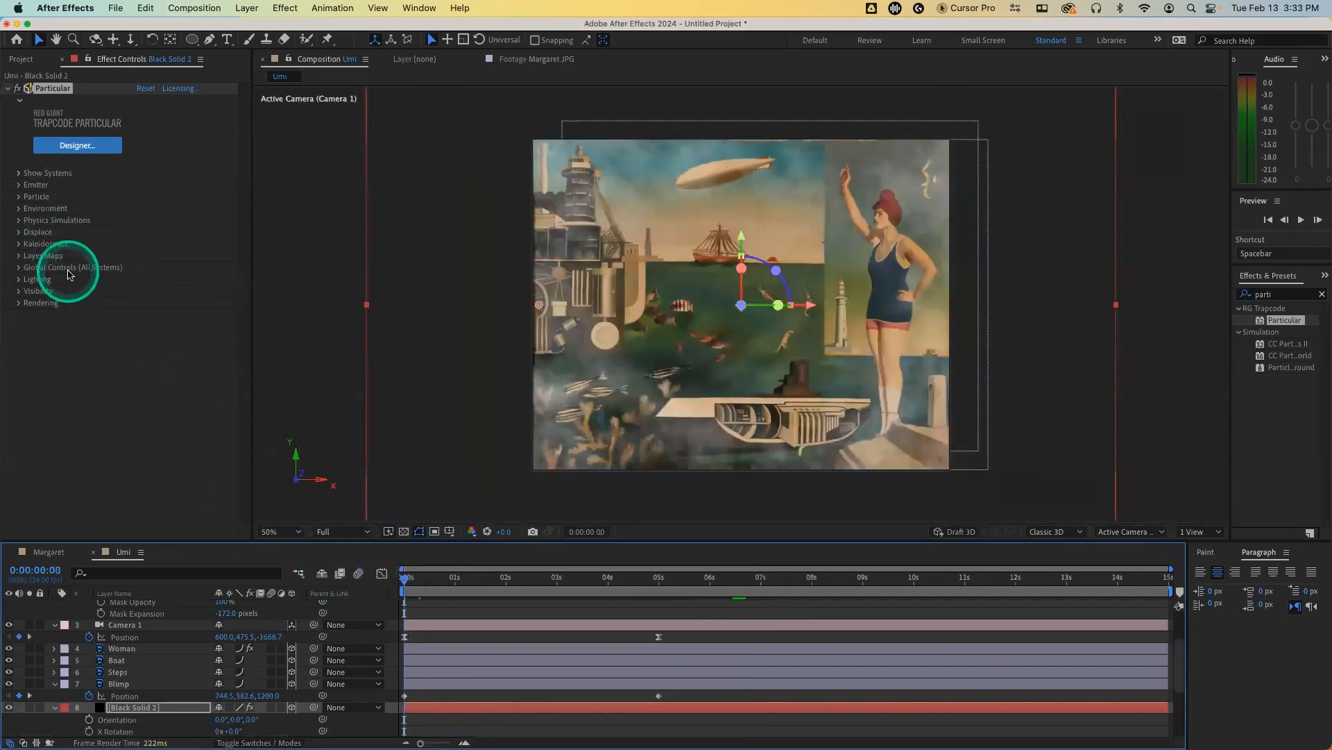
key(space)
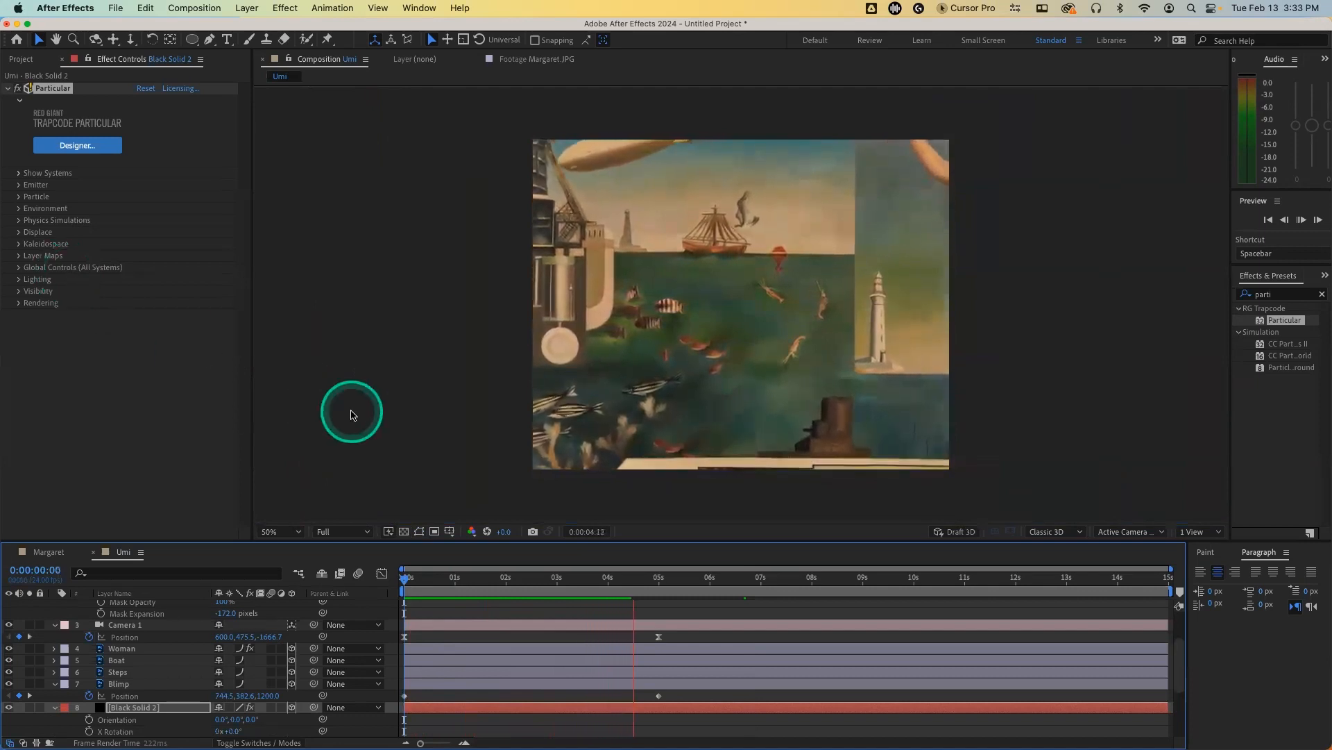
Step: Return to the first frame and replay about the first two seconds to check the blimp's motion
click(462, 578)
drag(462, 579, 392, 581)
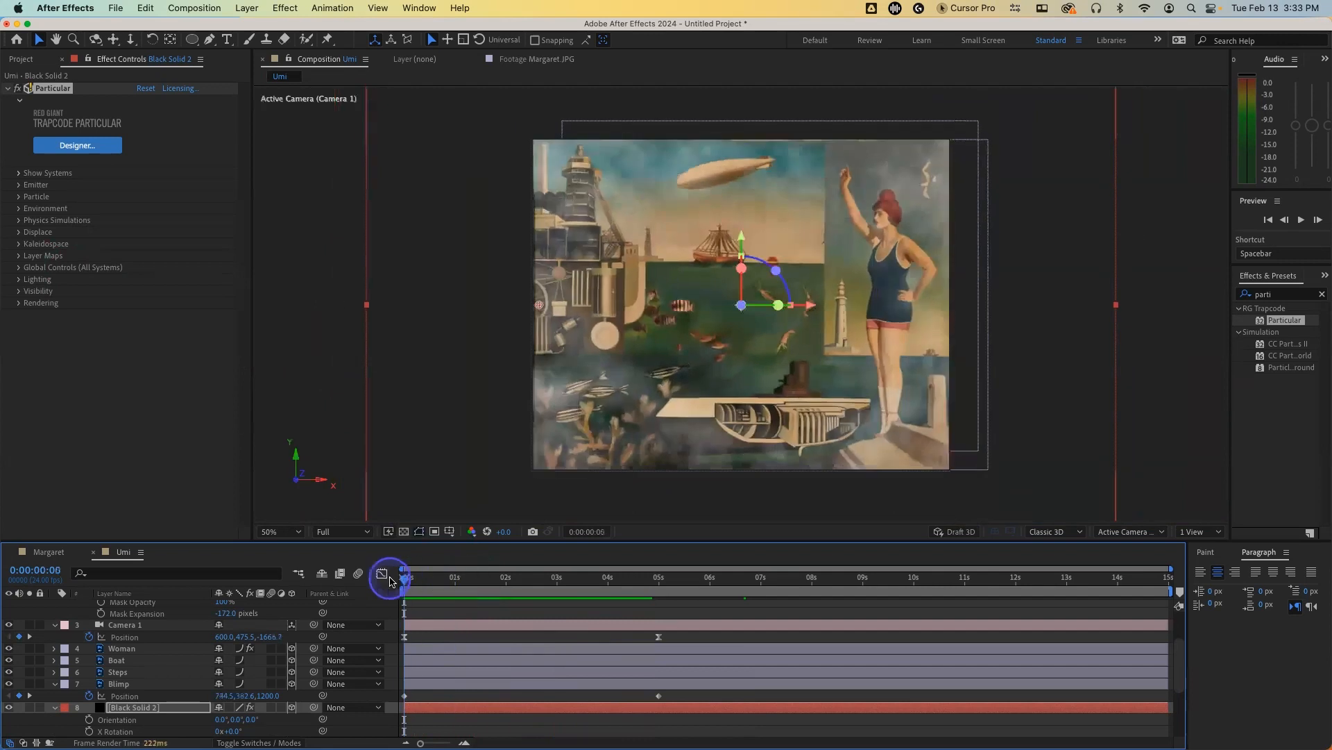
key(space)
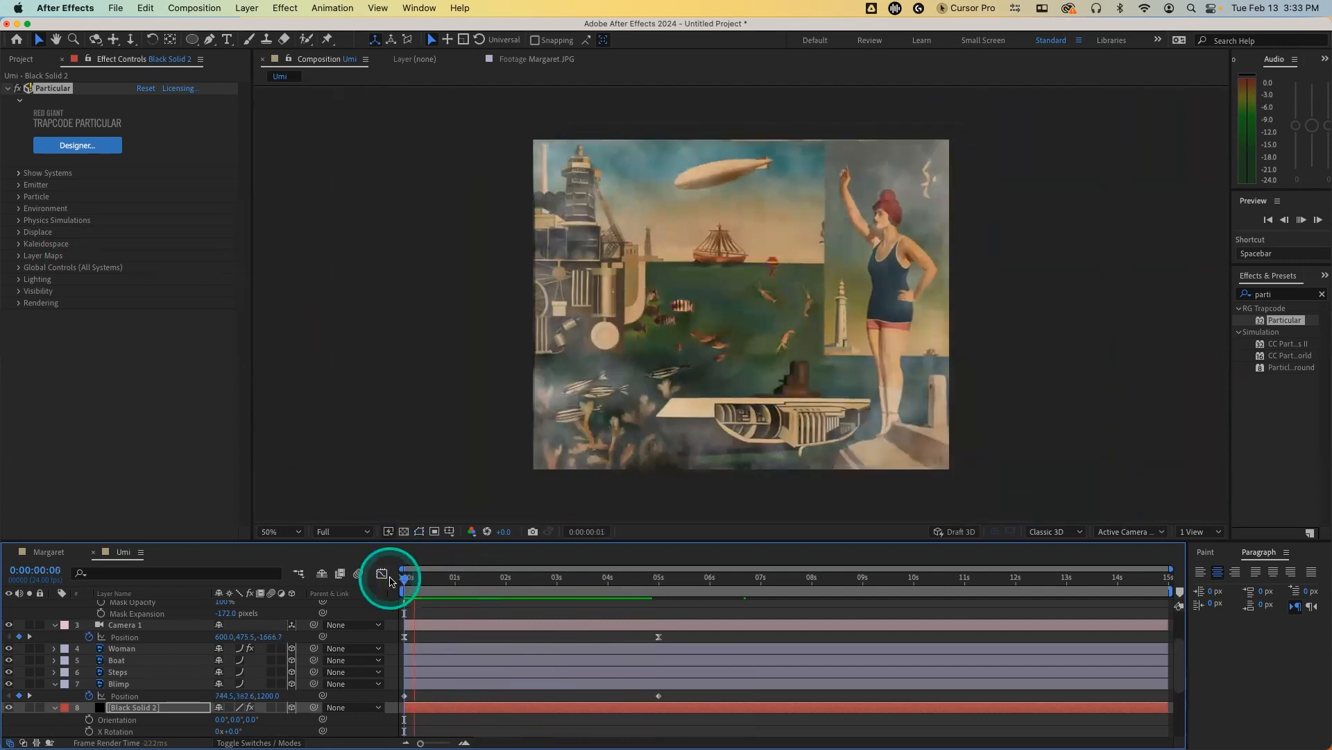
key(space)
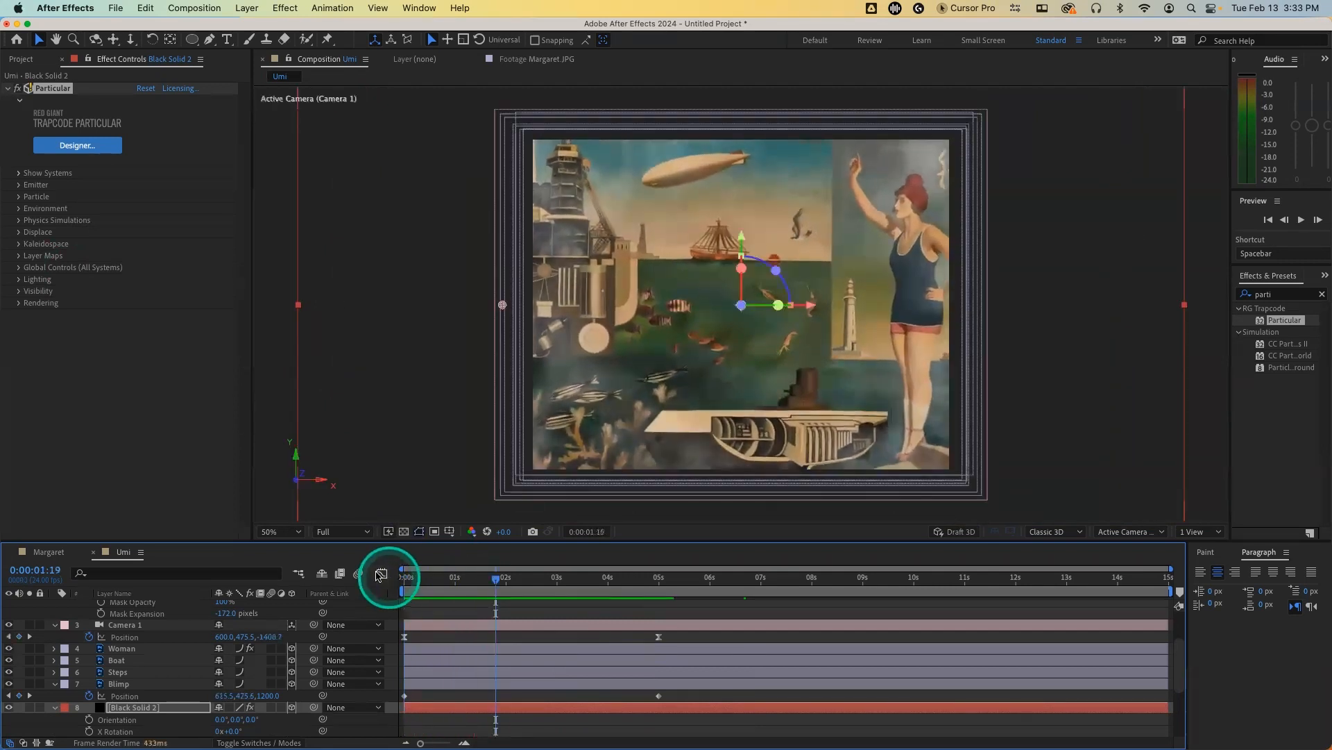
Step: Slow the Blimp layer's drift by moving its second Position keyframe to about 9.6 seconds, and preview from the first frame
click(185, 686)
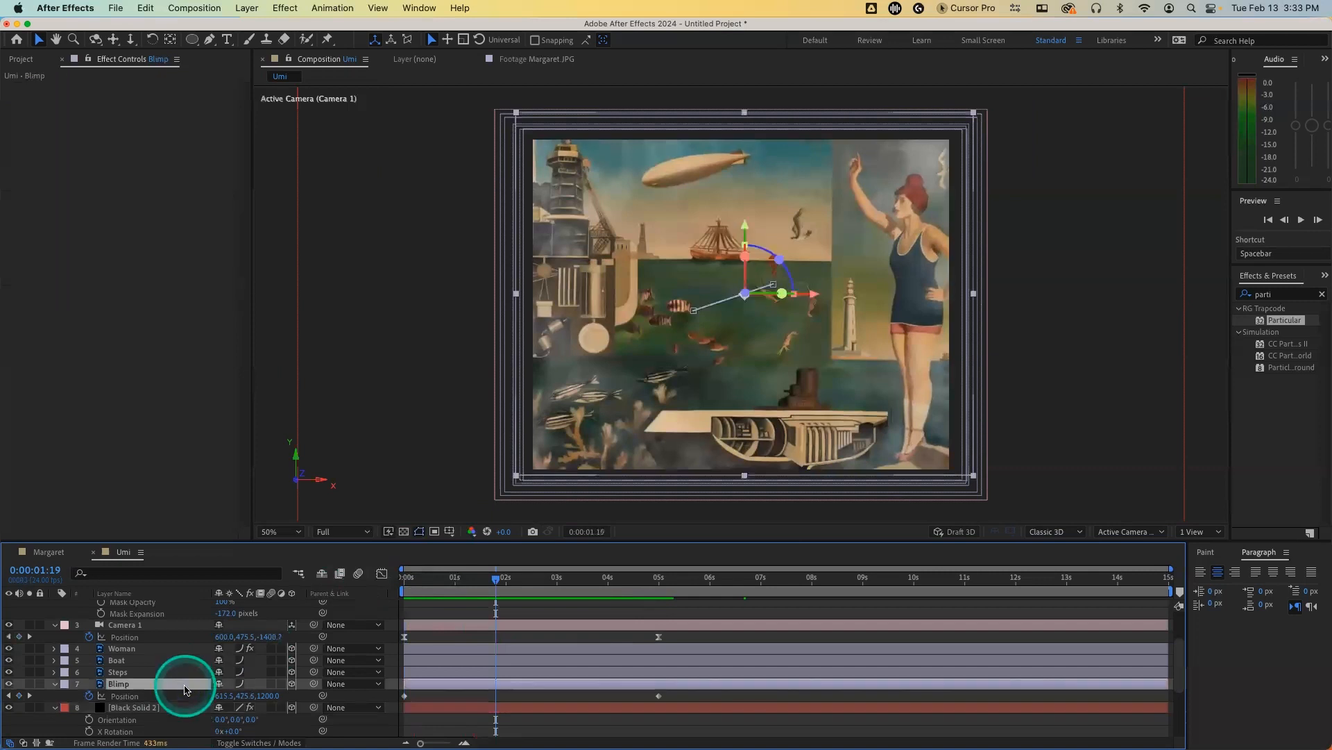
drag(661, 699, 894, 697)
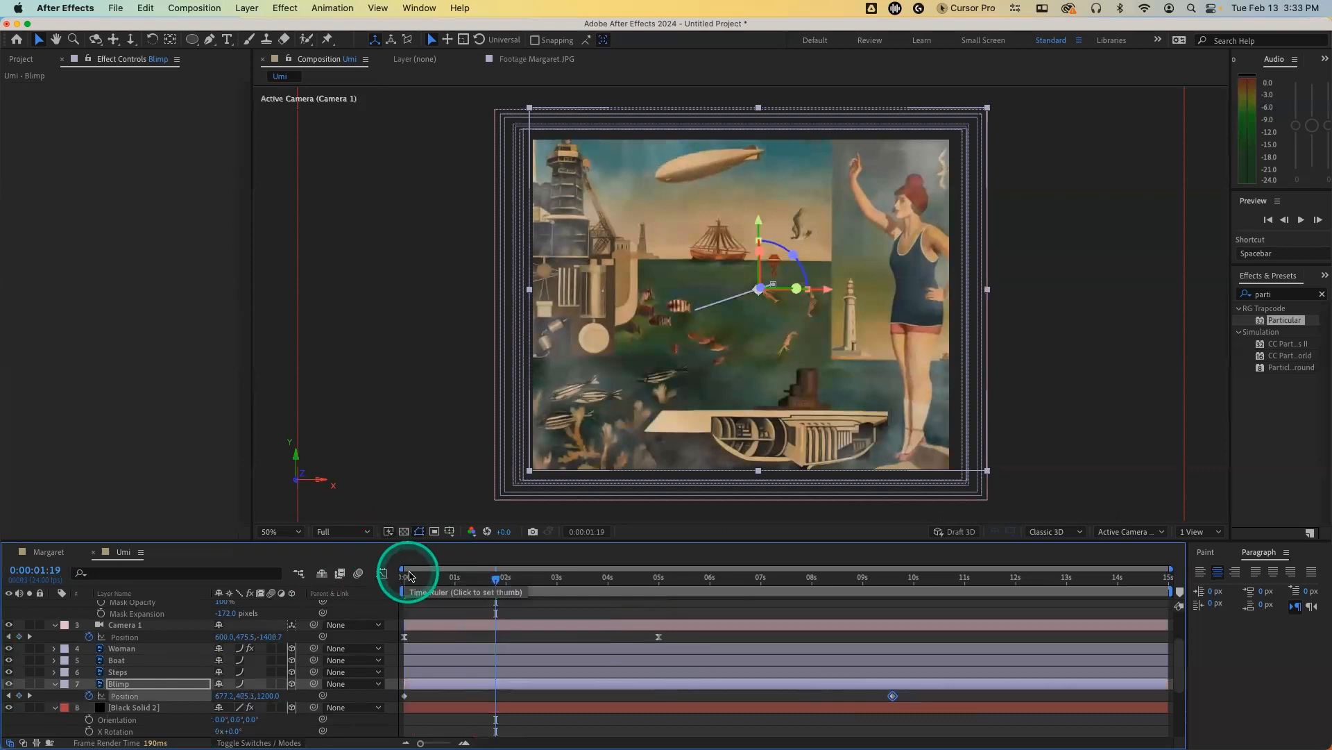
key(Home)
key(space)
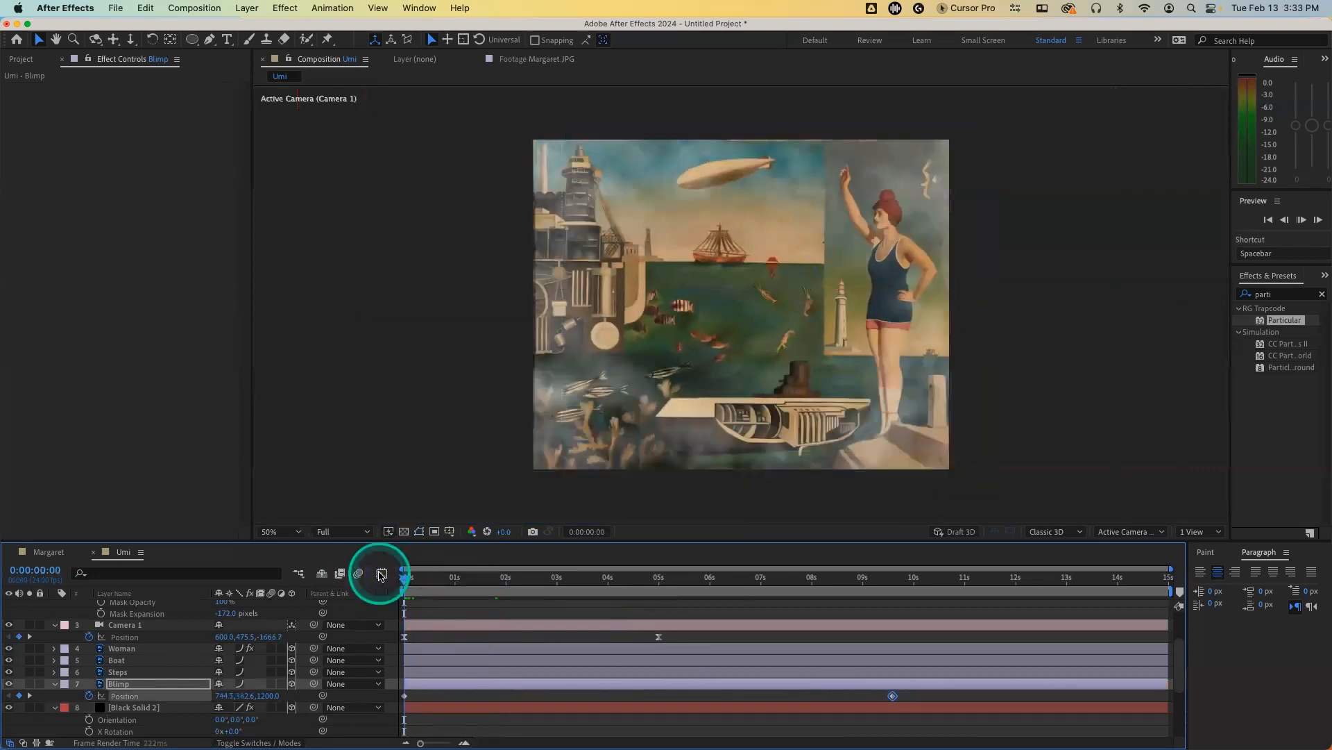